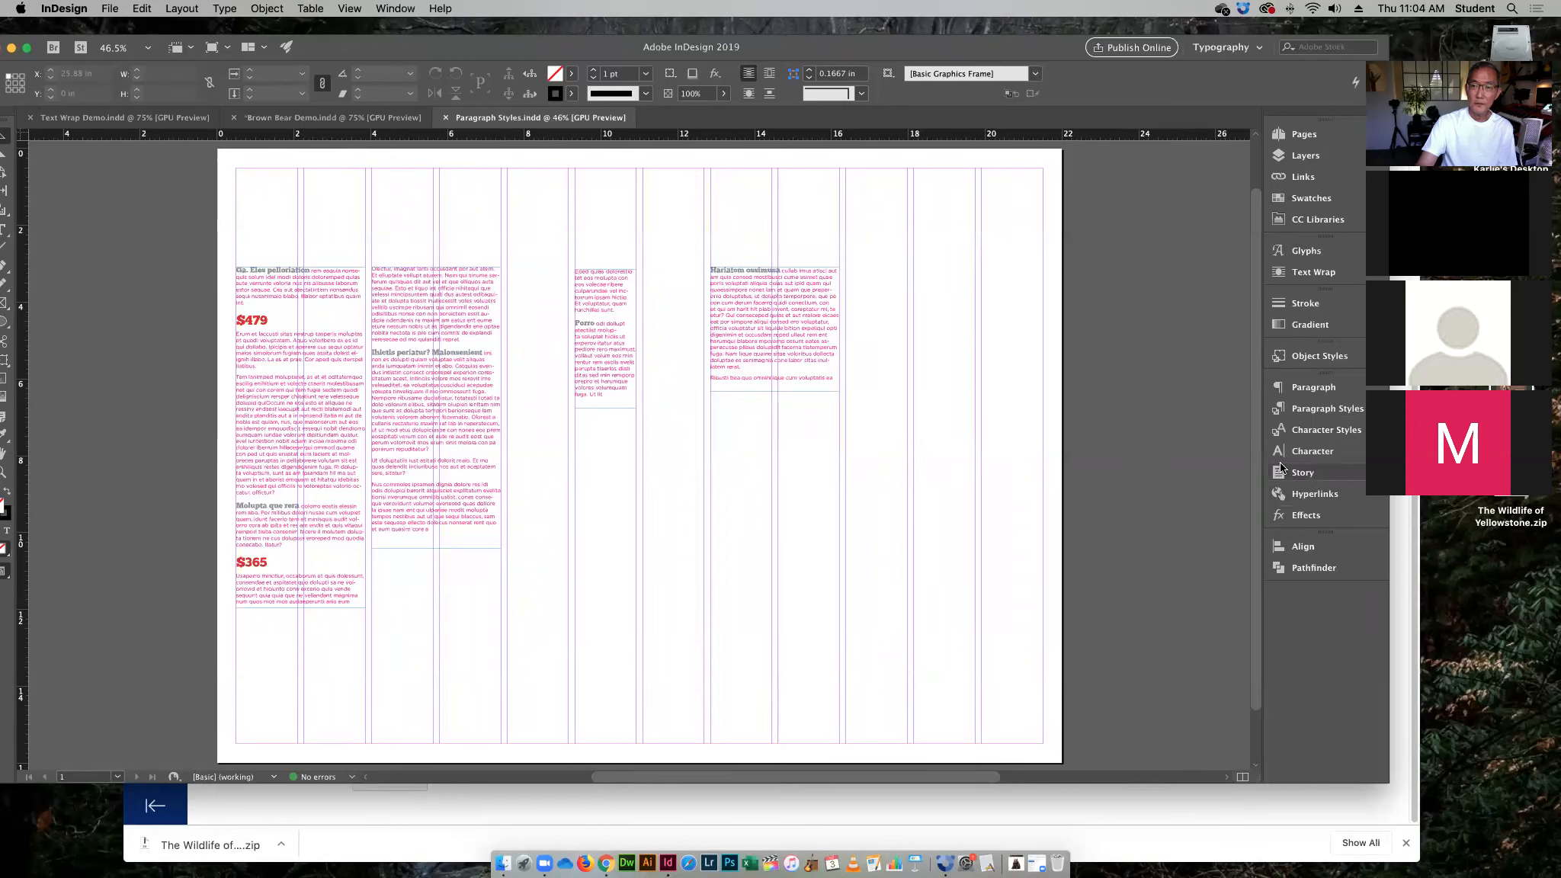
Display the paragraph and character style lists, and move all the text frames up to the page's top margin at Y 0.5 in
{"action": "left_click", "coordinate": [1304, 413]}
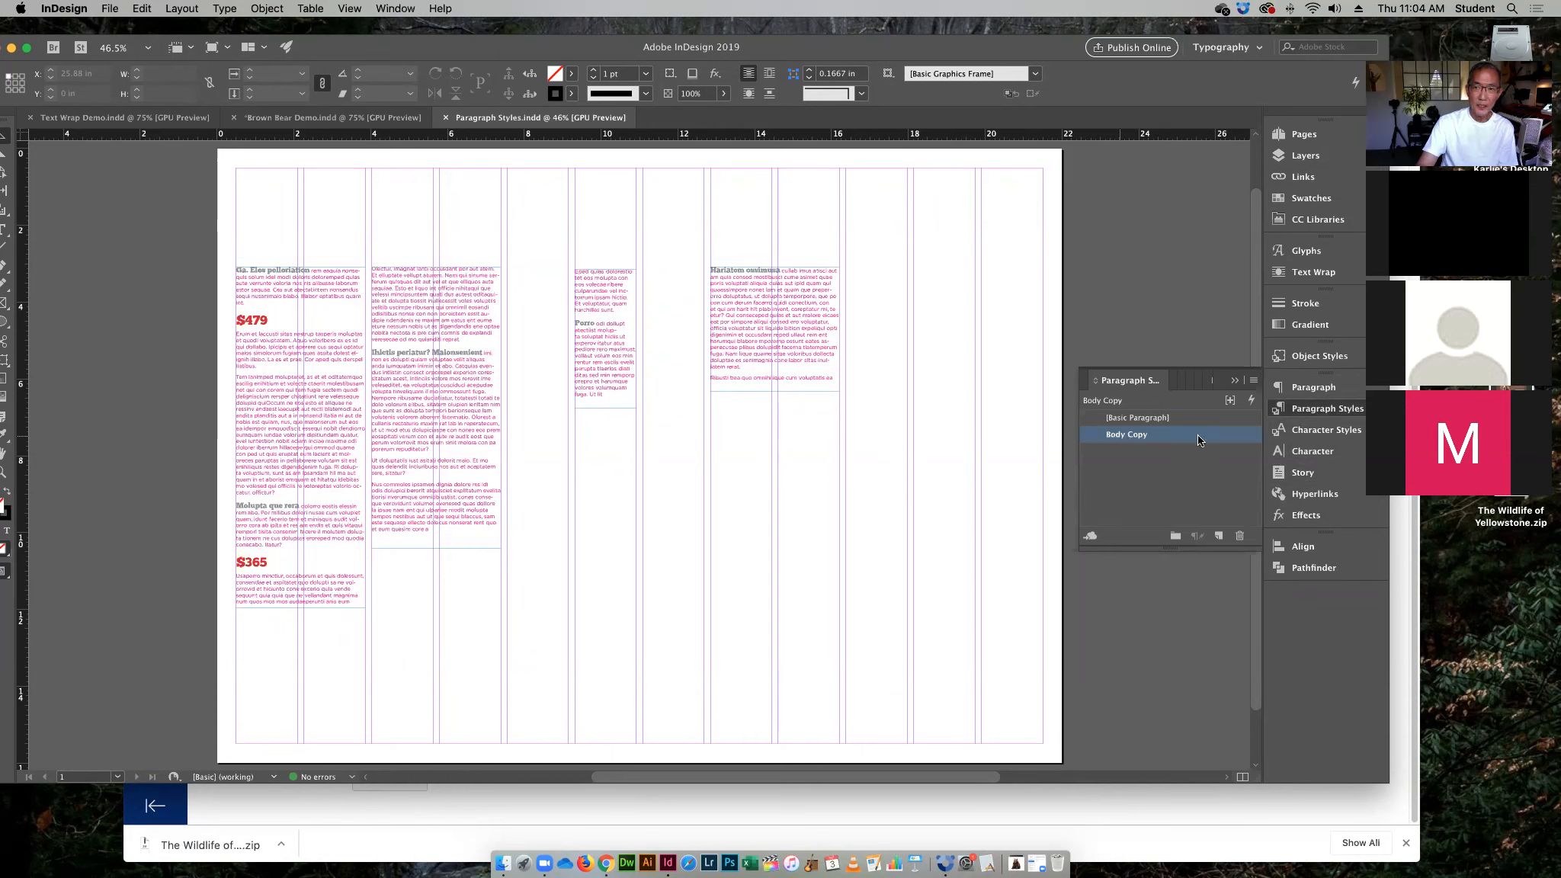
{"action": "left_click", "coordinate": [1326, 430]}
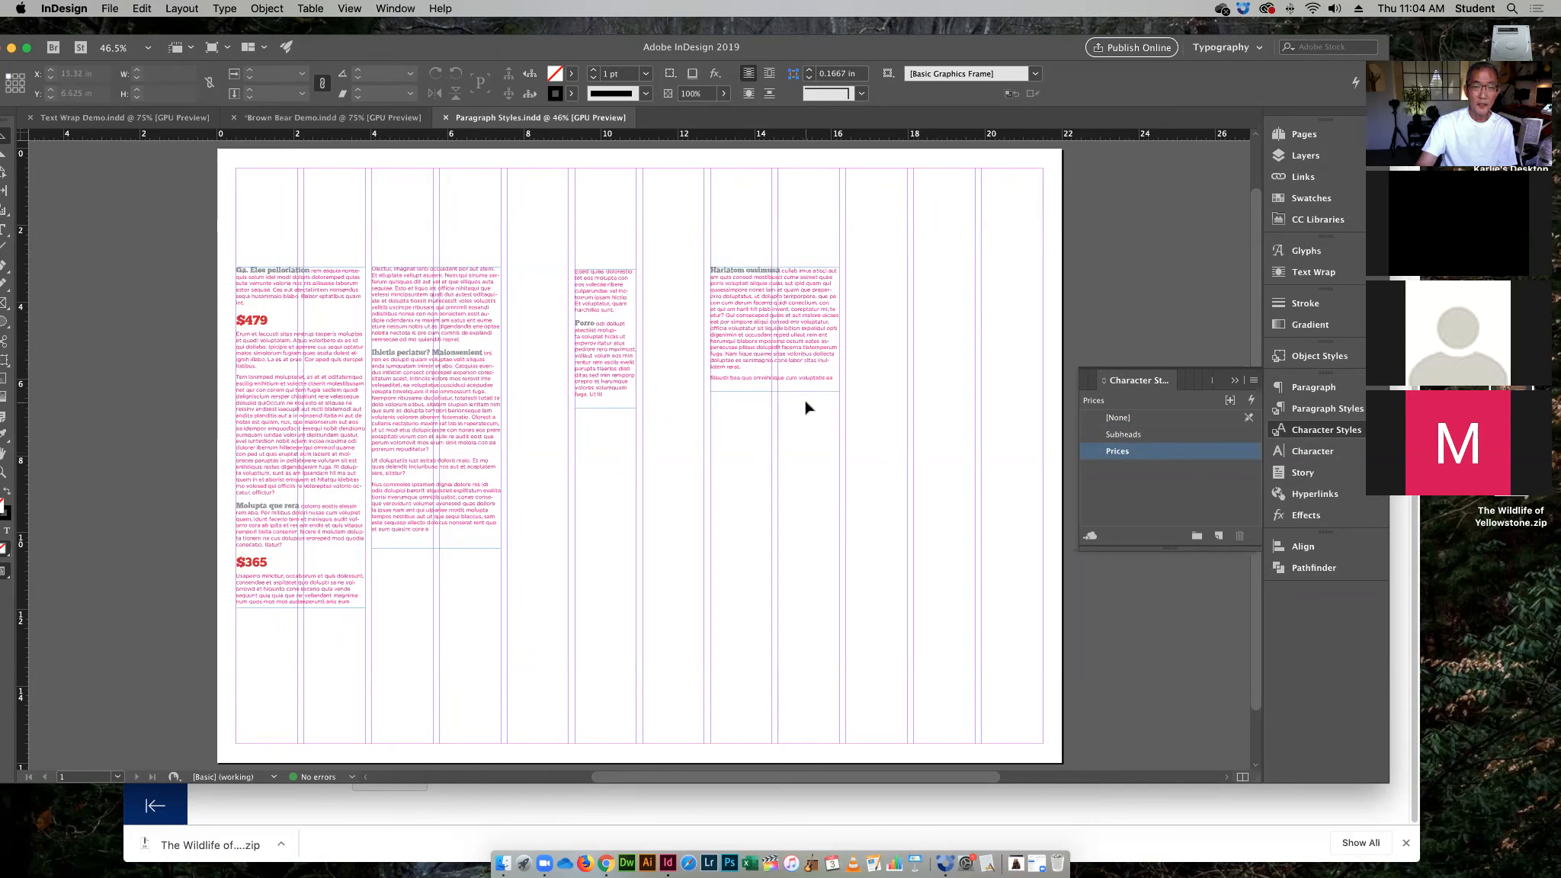
{"action": "left_click", "coordinate": [333, 293]}
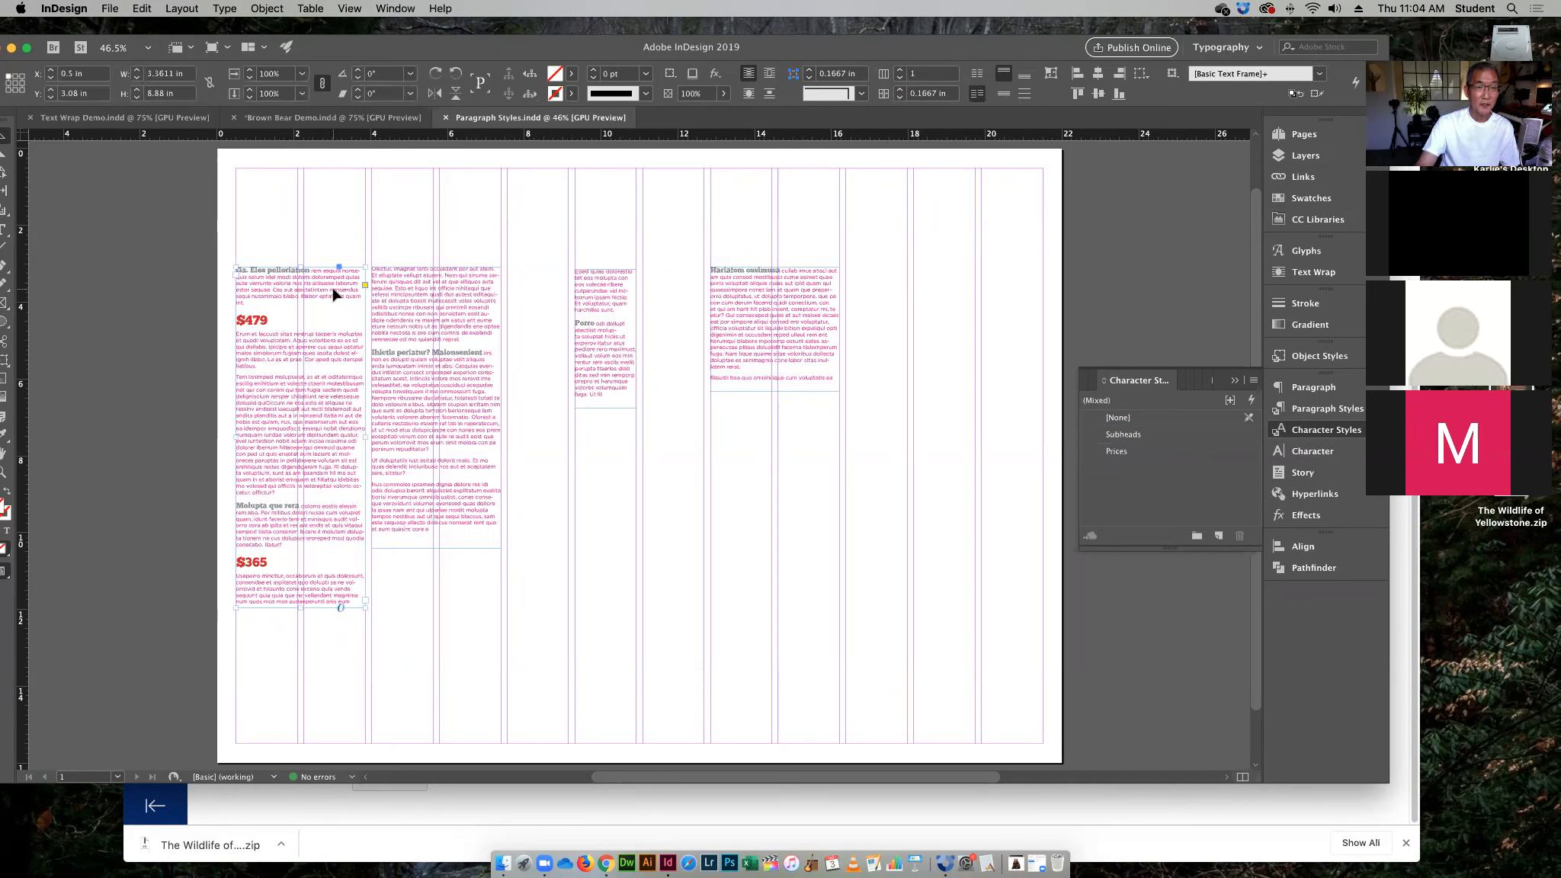
{"action": "left_click_drag", "start_coordinate": [273, 216], "coordinate": [818, 341]}
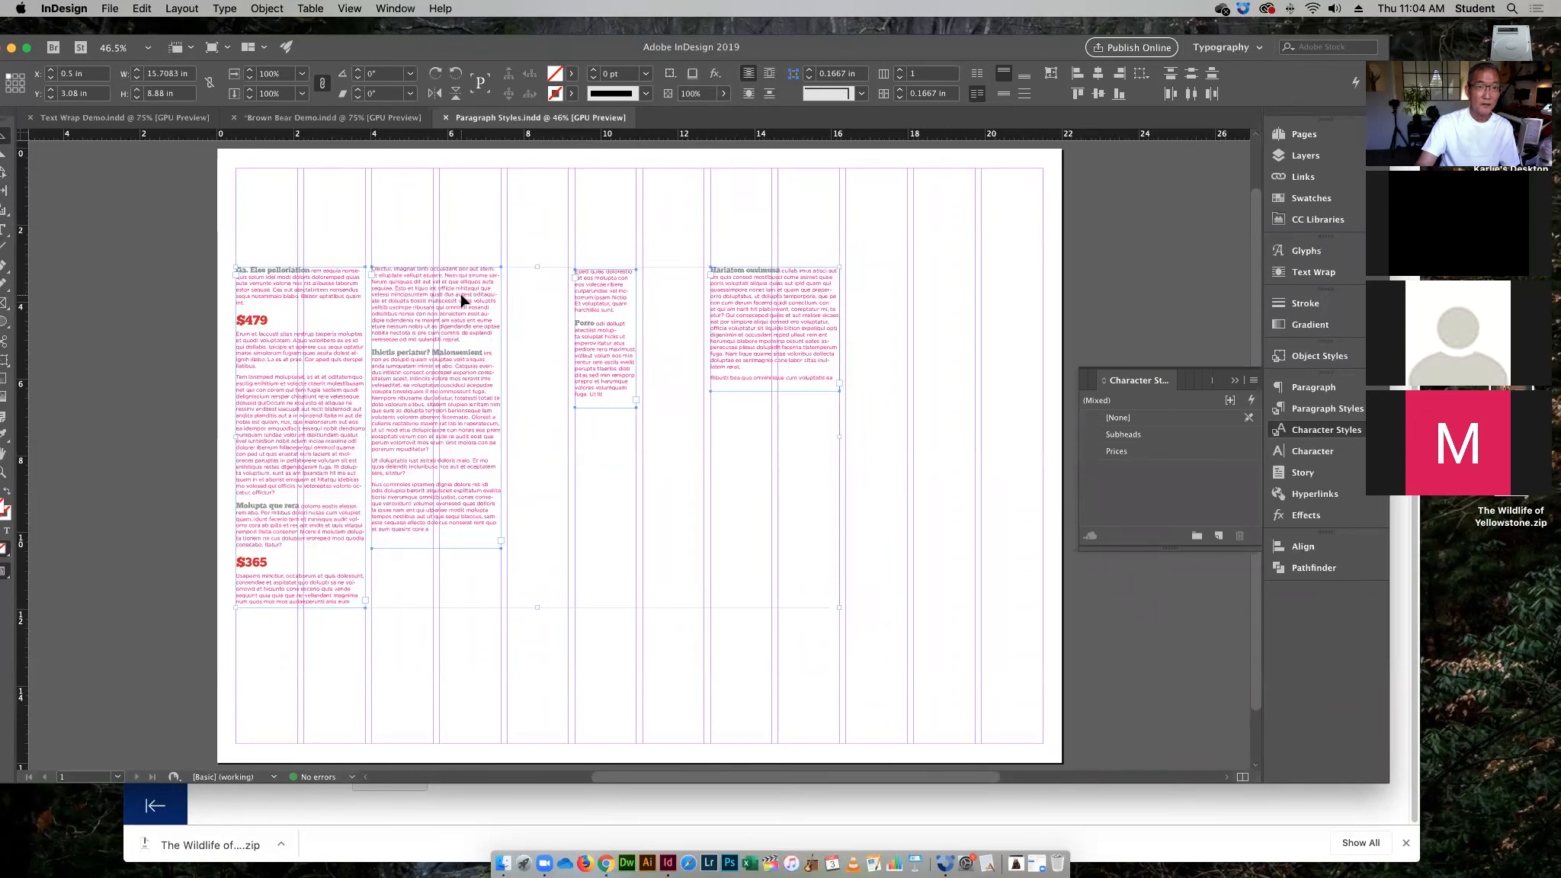
{"action": "left_click_drag", "start_coordinate": [462, 298], "coordinate": [466, 203]}
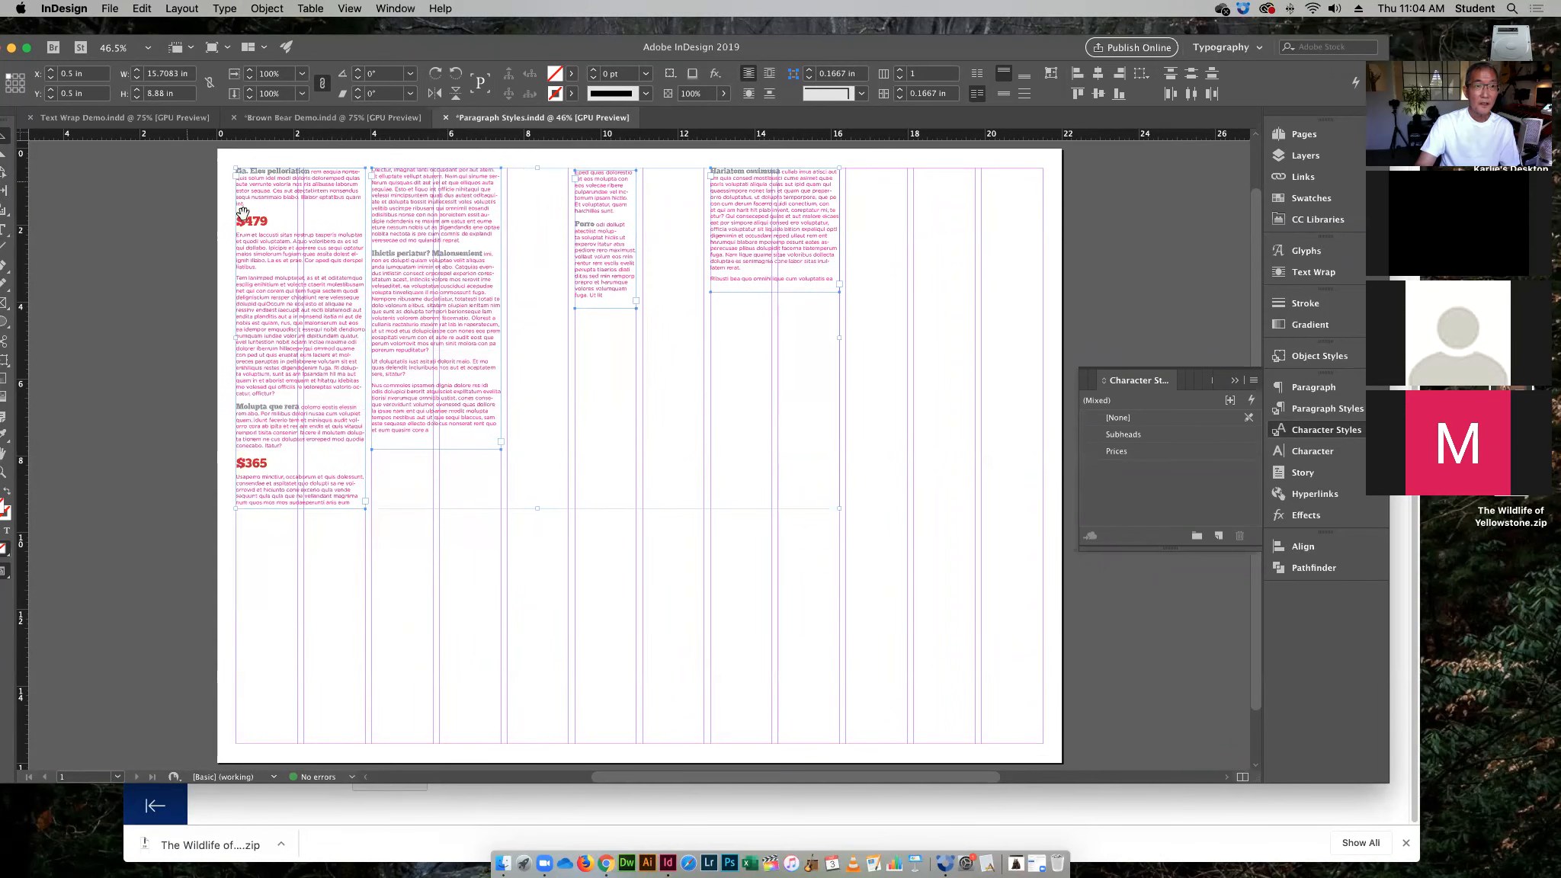
Enlarge the view of the upper text columns and reposition the application window so the whole toolbox is on screen
{"action": "left_click_drag", "start_coordinate": [307, 236], "coordinate": [435, 360]}
{"action": "scroll", "coordinate": [445, 436], "scroll_direction": "up", "scroll_amount": 5}
{"action": "scroll", "coordinate": [445, 436], "scroll_direction": "left", "scroll_amount": 1}
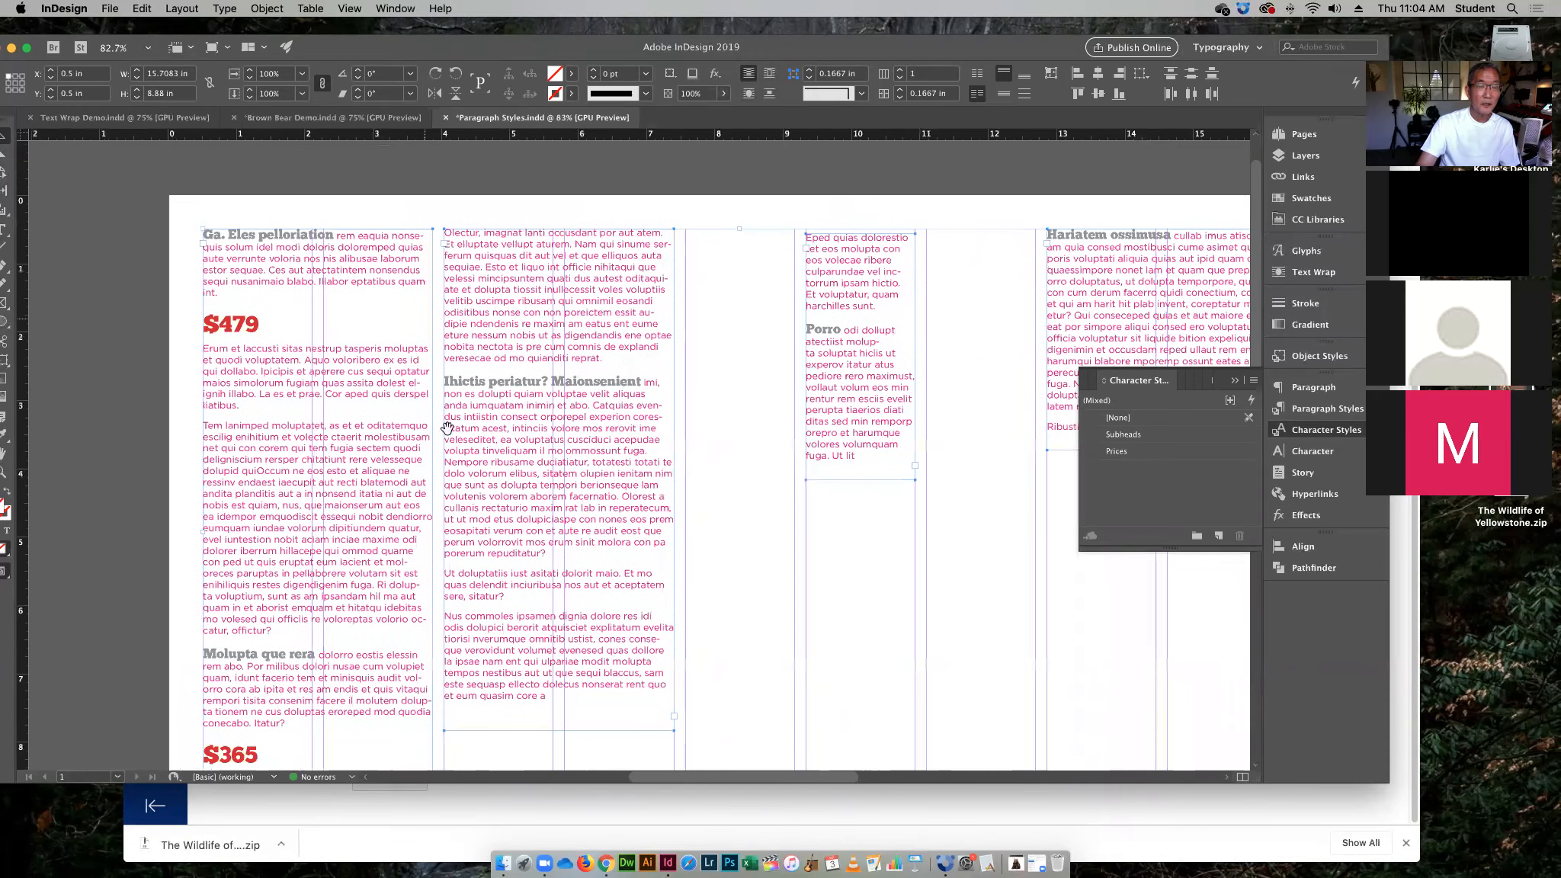
{"action": "scroll", "coordinate": [255, 253], "scroll_direction": "down", "scroll_amount": 1}
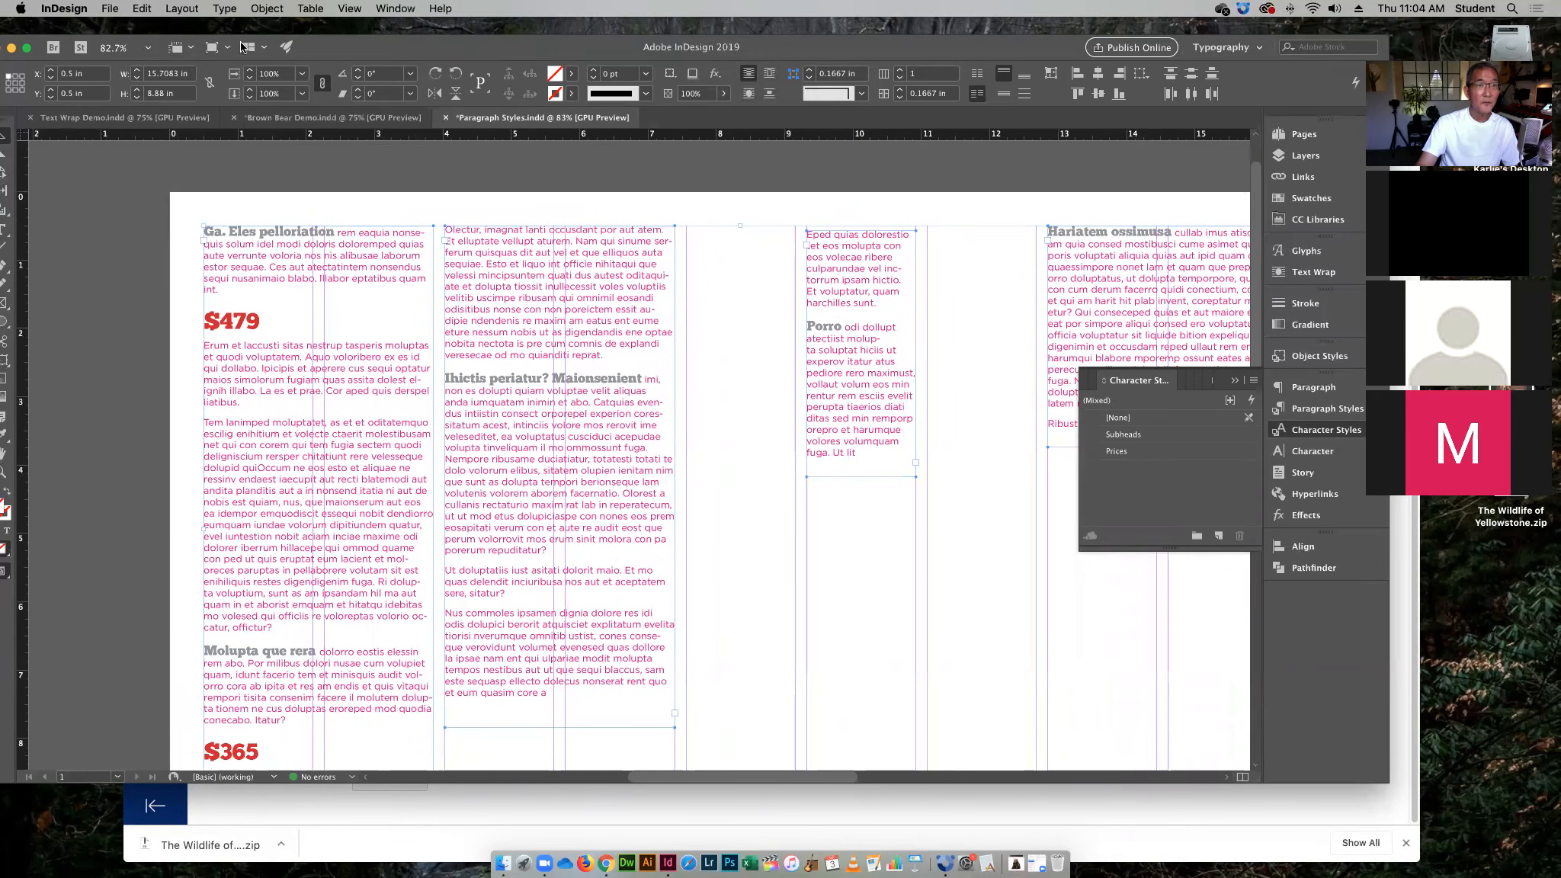
{"action": "mouse_move", "coordinate": [328, 44]}
{"action": "left_mouse_down"}
{"action": "mouse_move", "coordinate": [368, 38]}
{"action": "mouse_move", "coordinate": [349, 38]}
{"action": "left_mouse_up"}
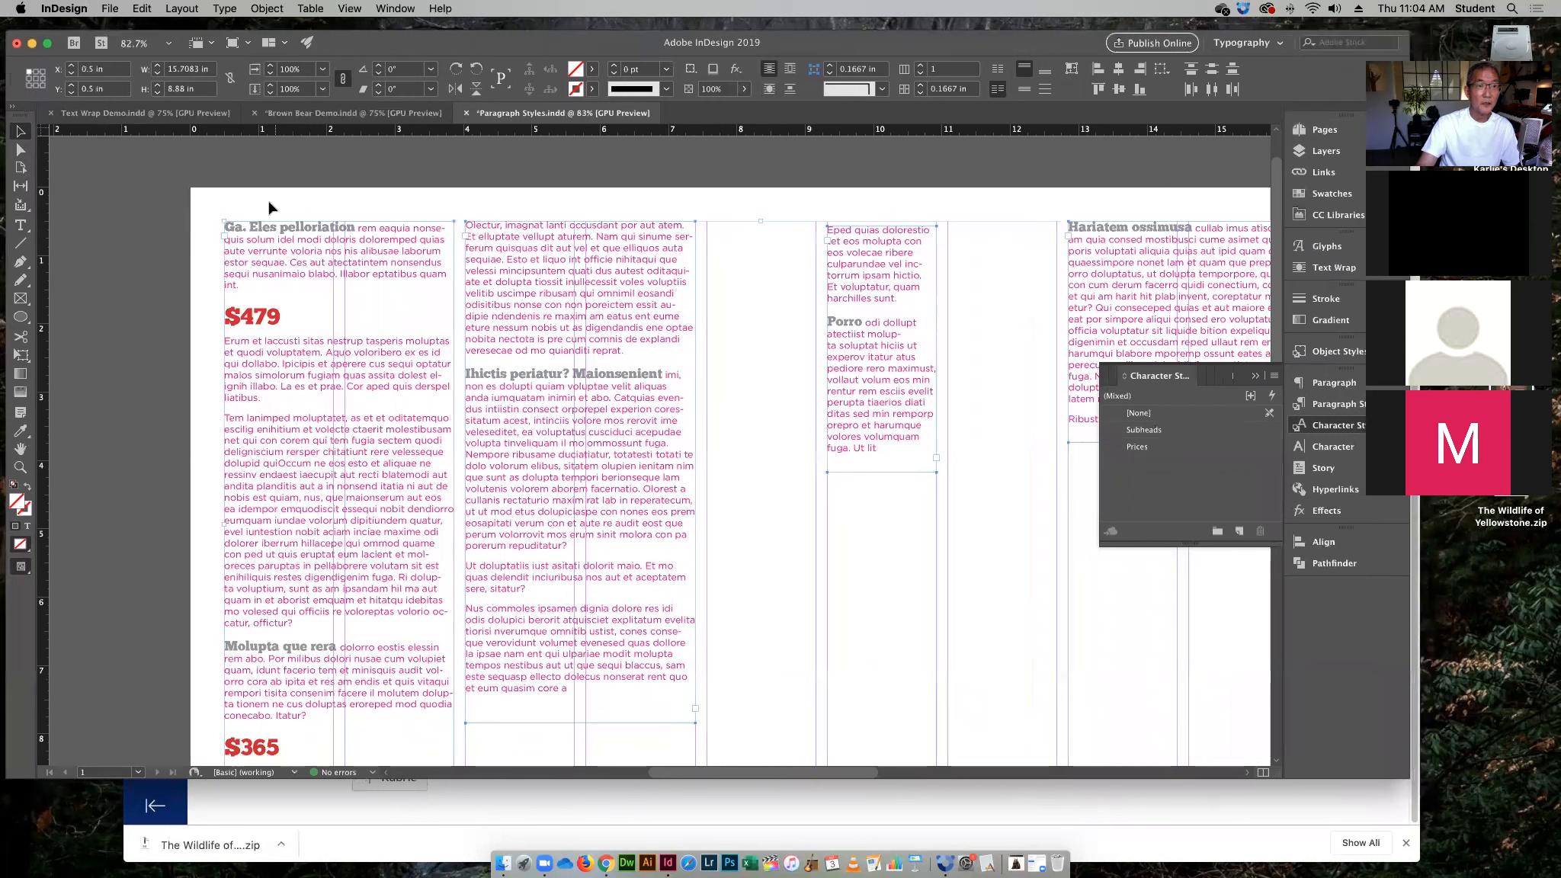
Try applying the Subheads character style to all the selected text frames, and undo it
{"action": "left_click", "coordinate": [31, 226]}
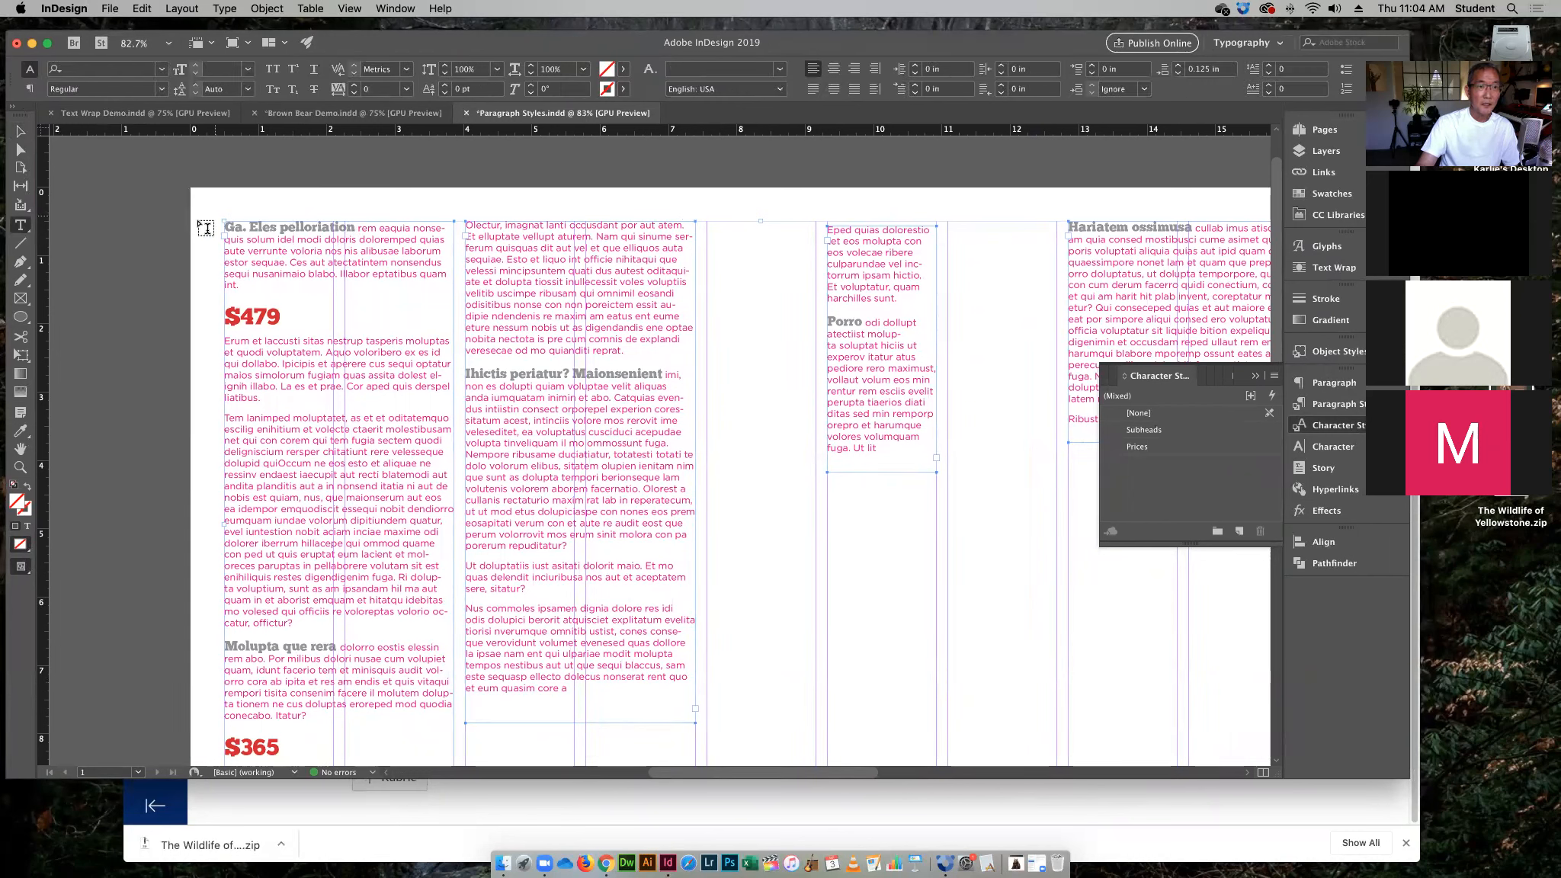
{"action": "left_click", "coordinate": [1135, 429]}
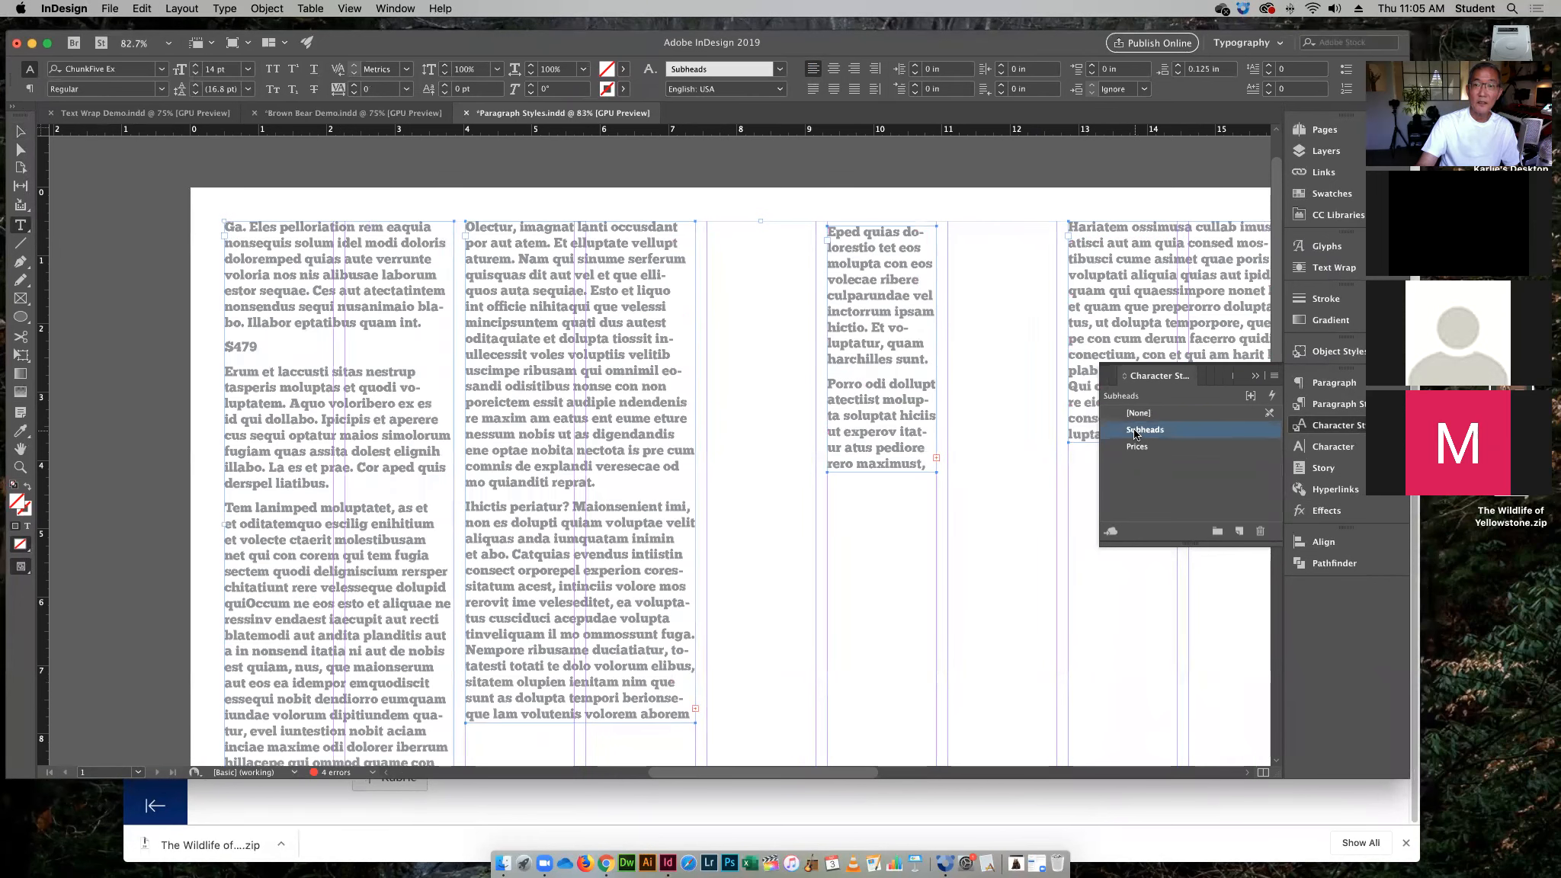
{"action": "left_click", "coordinate": [1134, 431]}
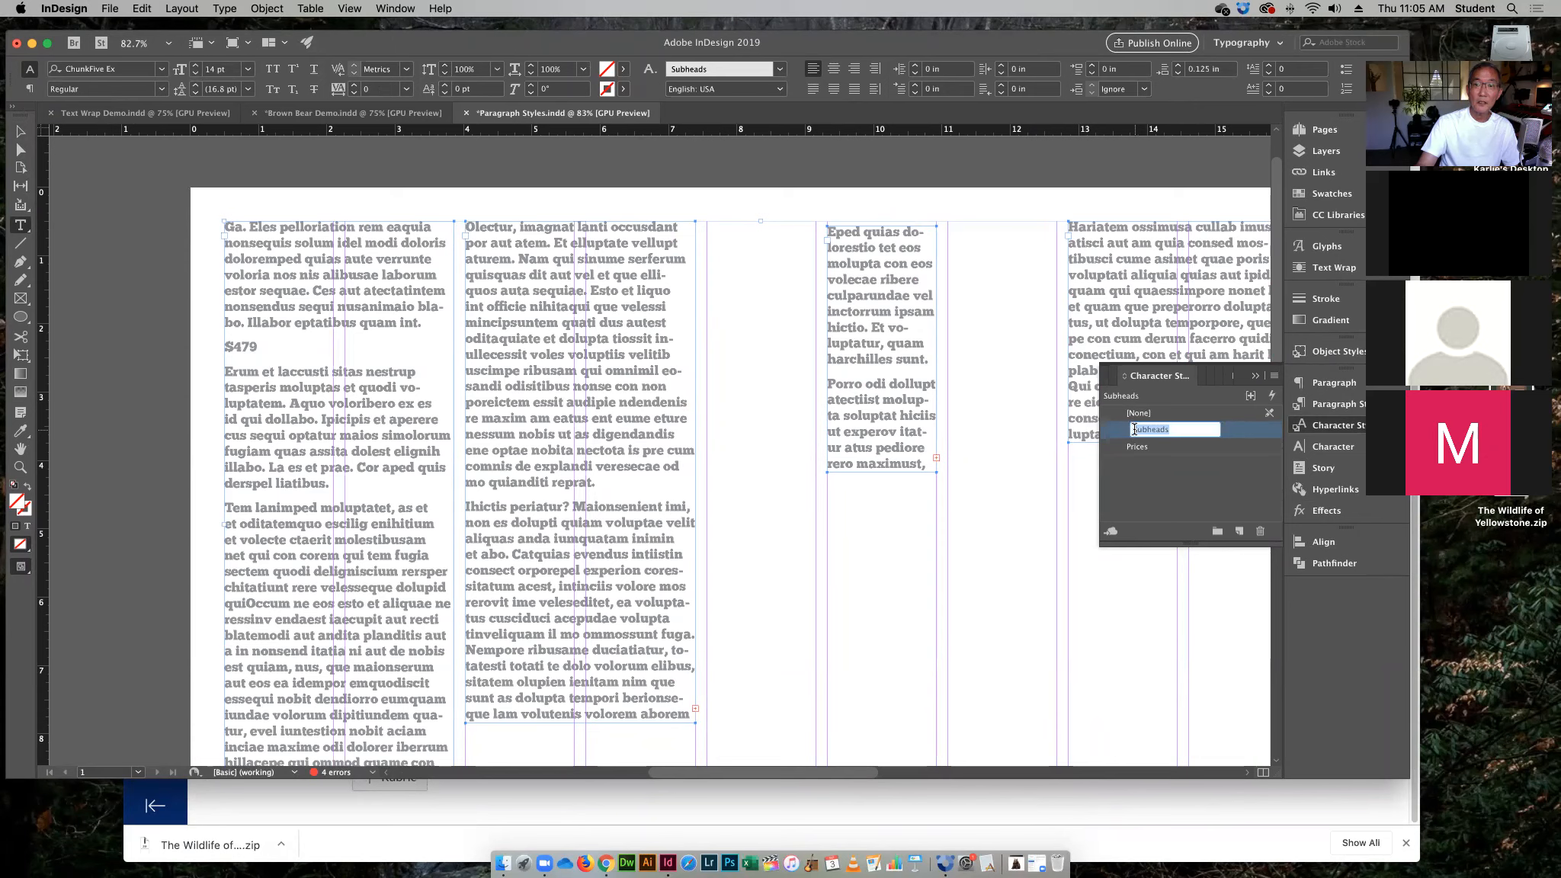
{"action": "double_click", "coordinate": [1246, 430]}
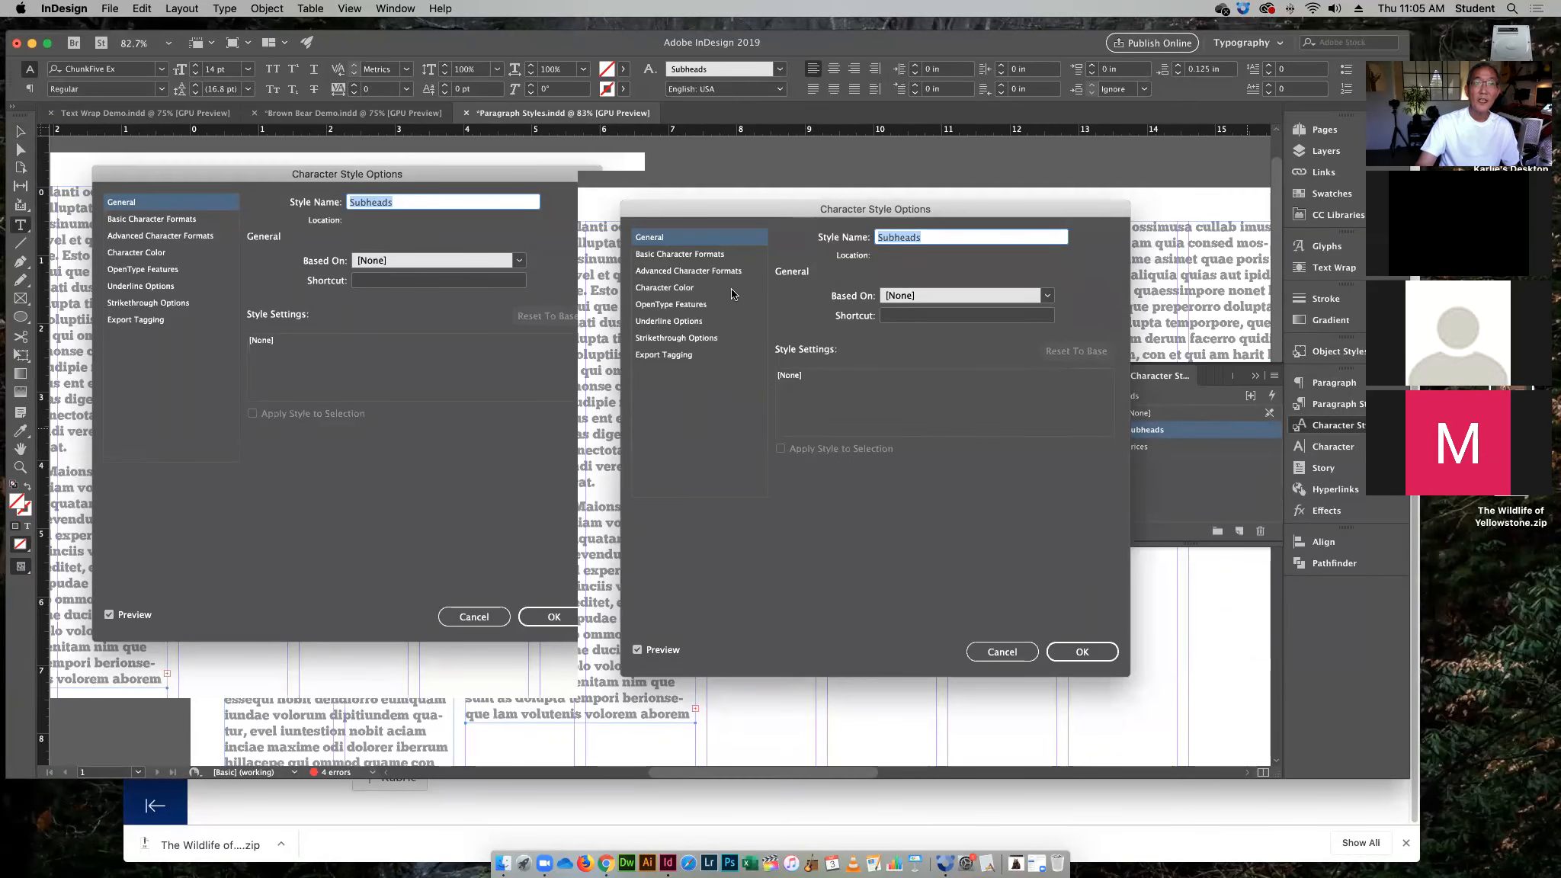
{"action": "left_click", "coordinate": [1001, 653]}
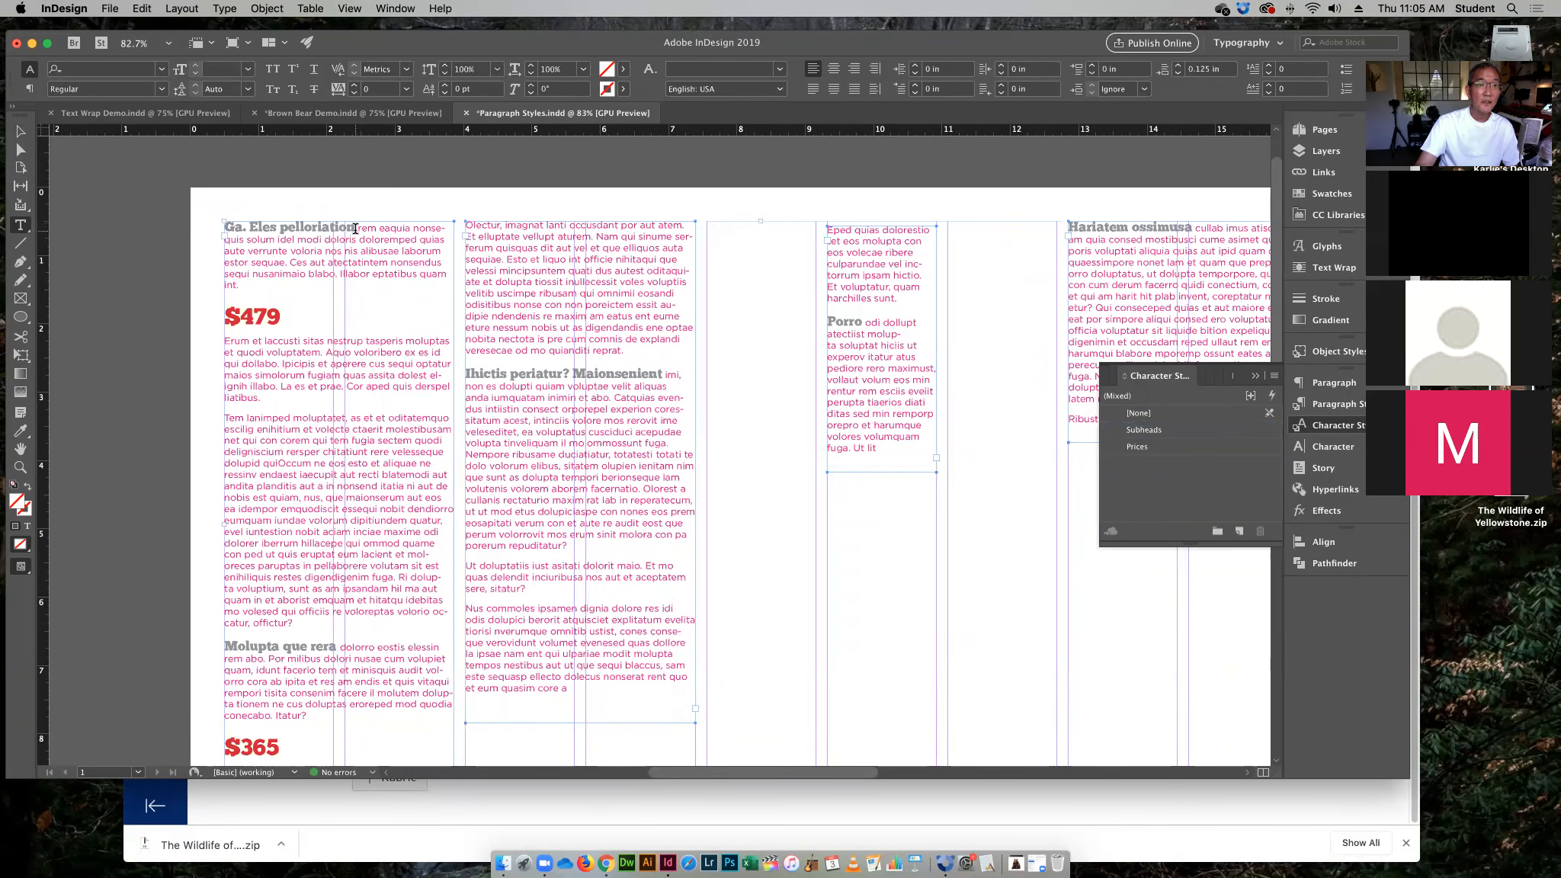
{"action": "left_click", "coordinate": [1145, 431]}
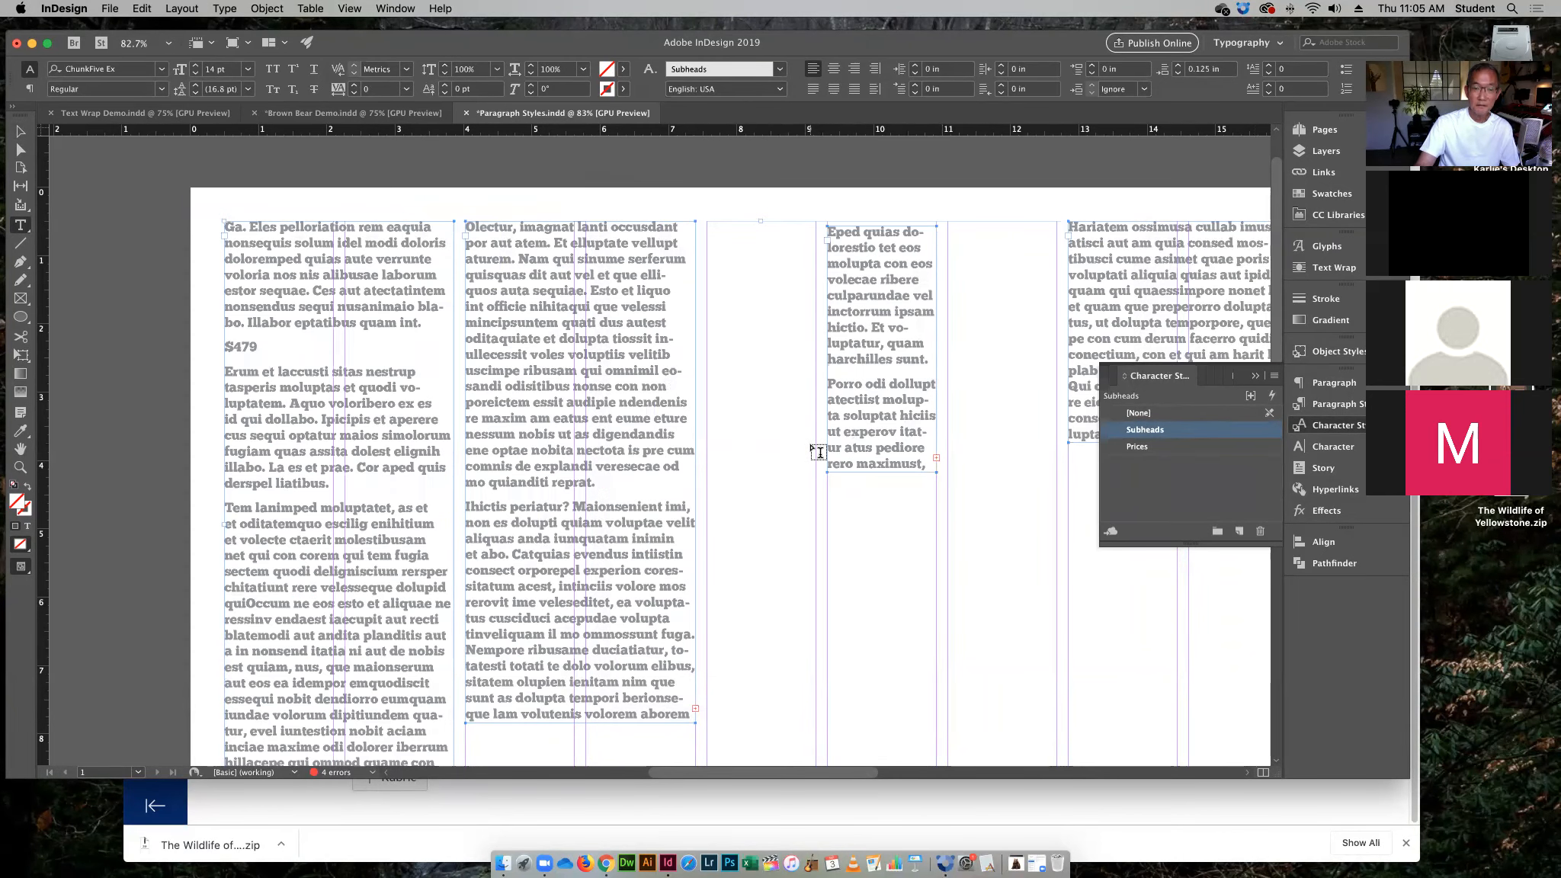
{"action": "key", "text": "super+z"}
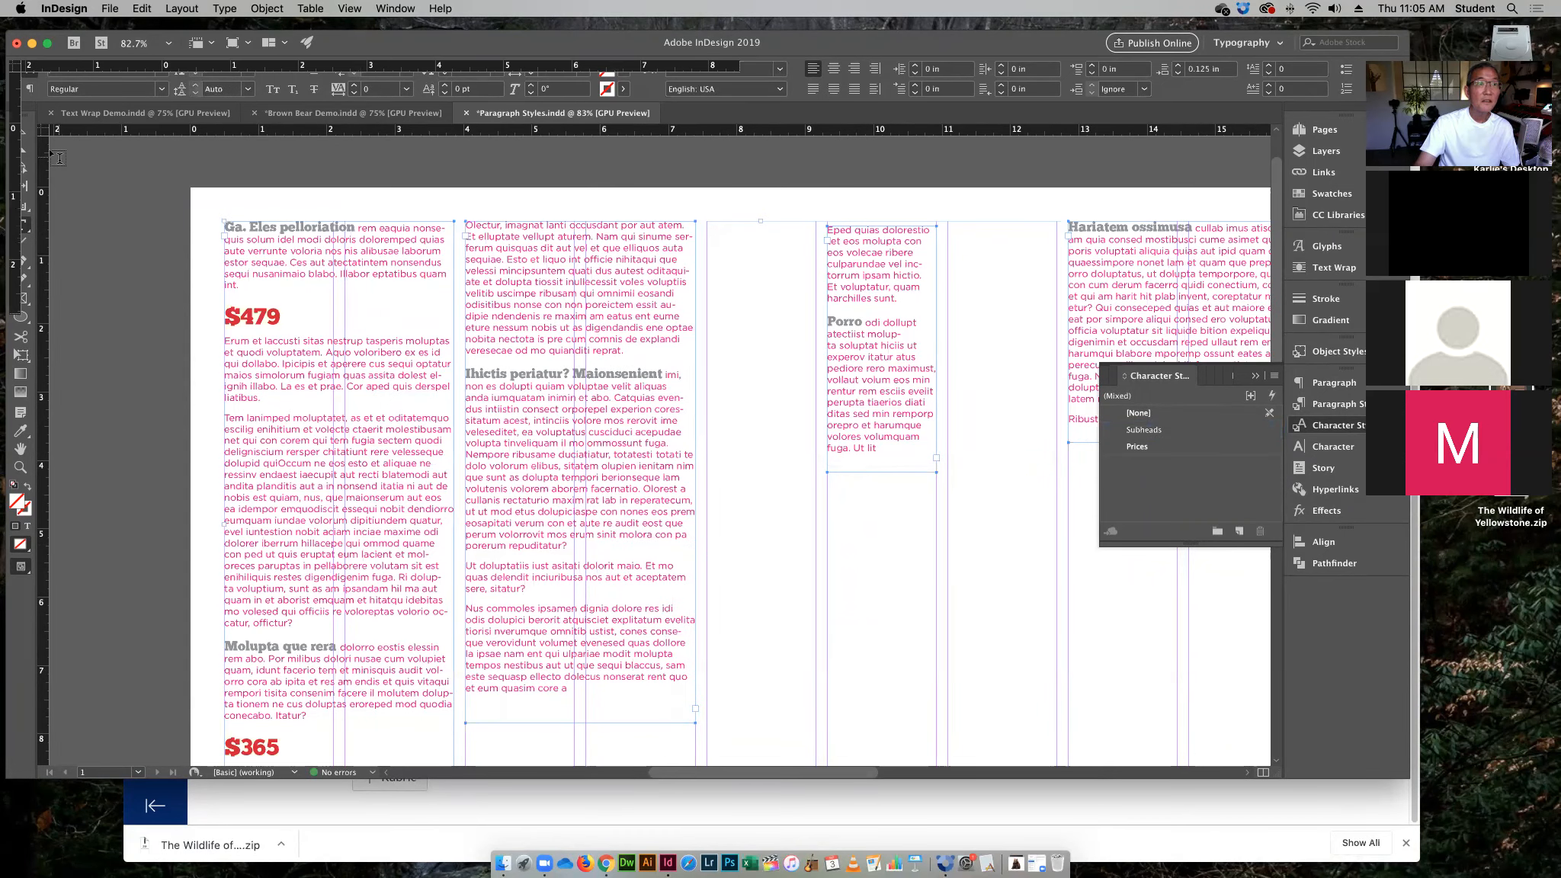
Deselect all text frames and set the Subheads character style's black color to 100% tint
{"action": "left_click", "coordinate": [21, 131]}
{"action": "left_click", "coordinate": [750, 214]}
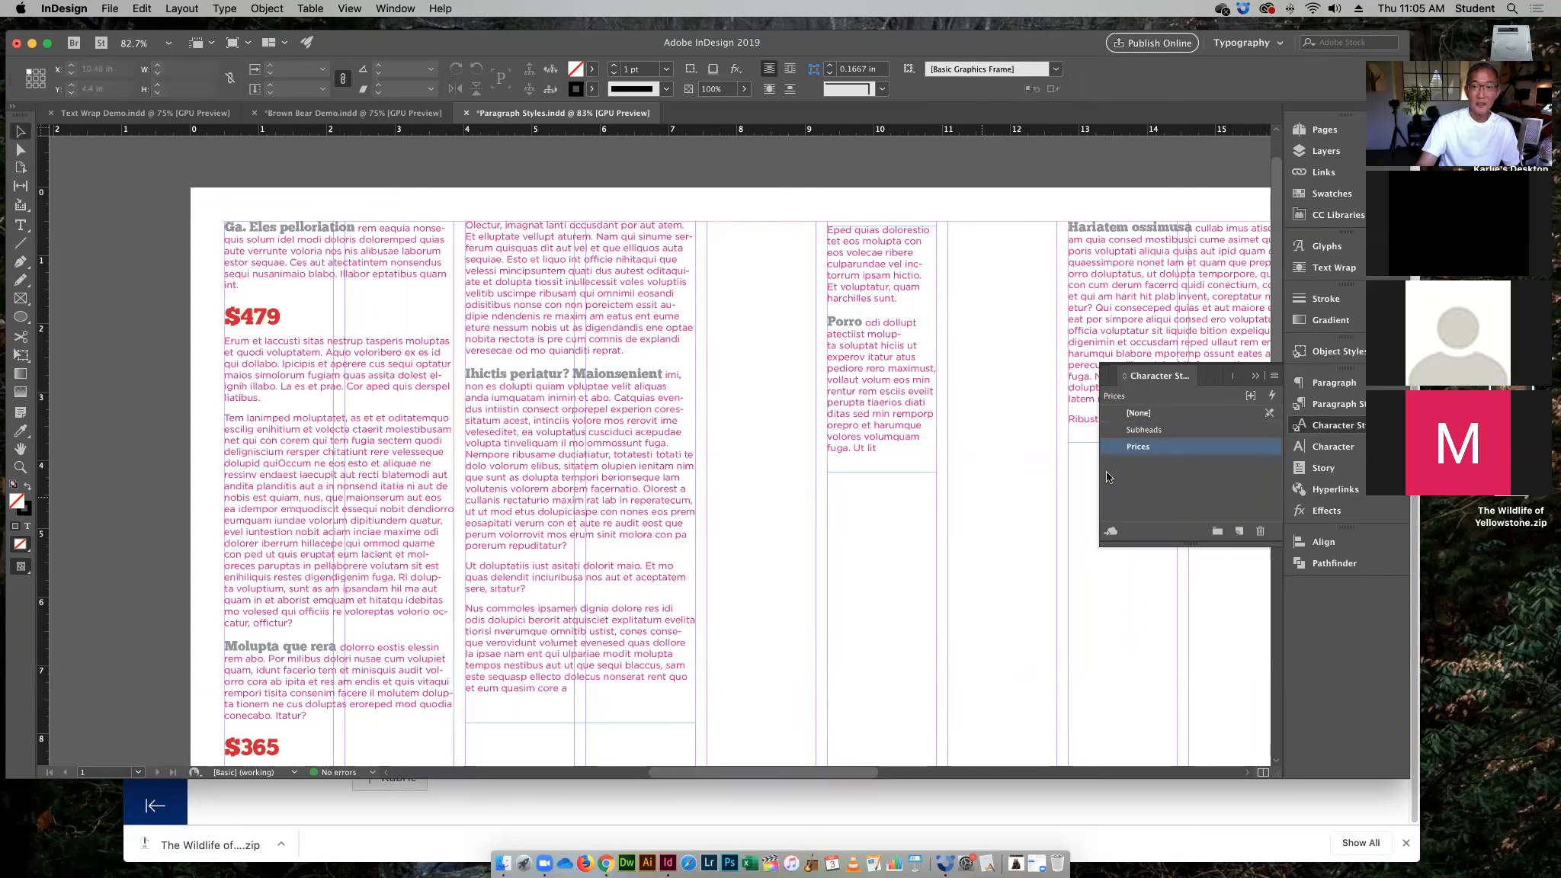
{"action": "left_click", "coordinate": [1150, 429]}
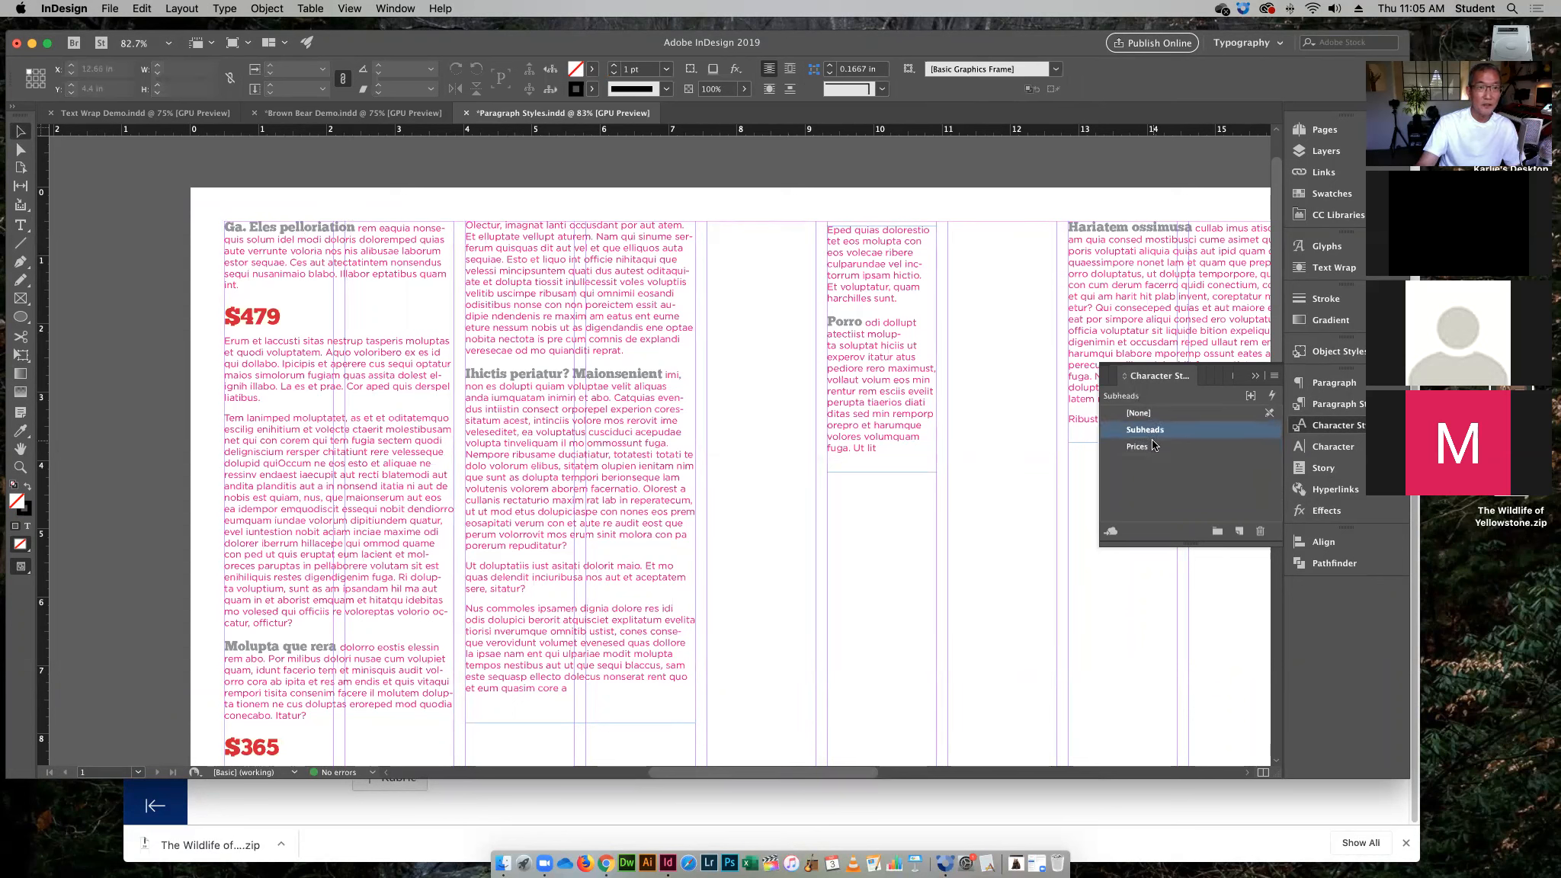
{"action": "left_click", "coordinate": [1142, 430]}
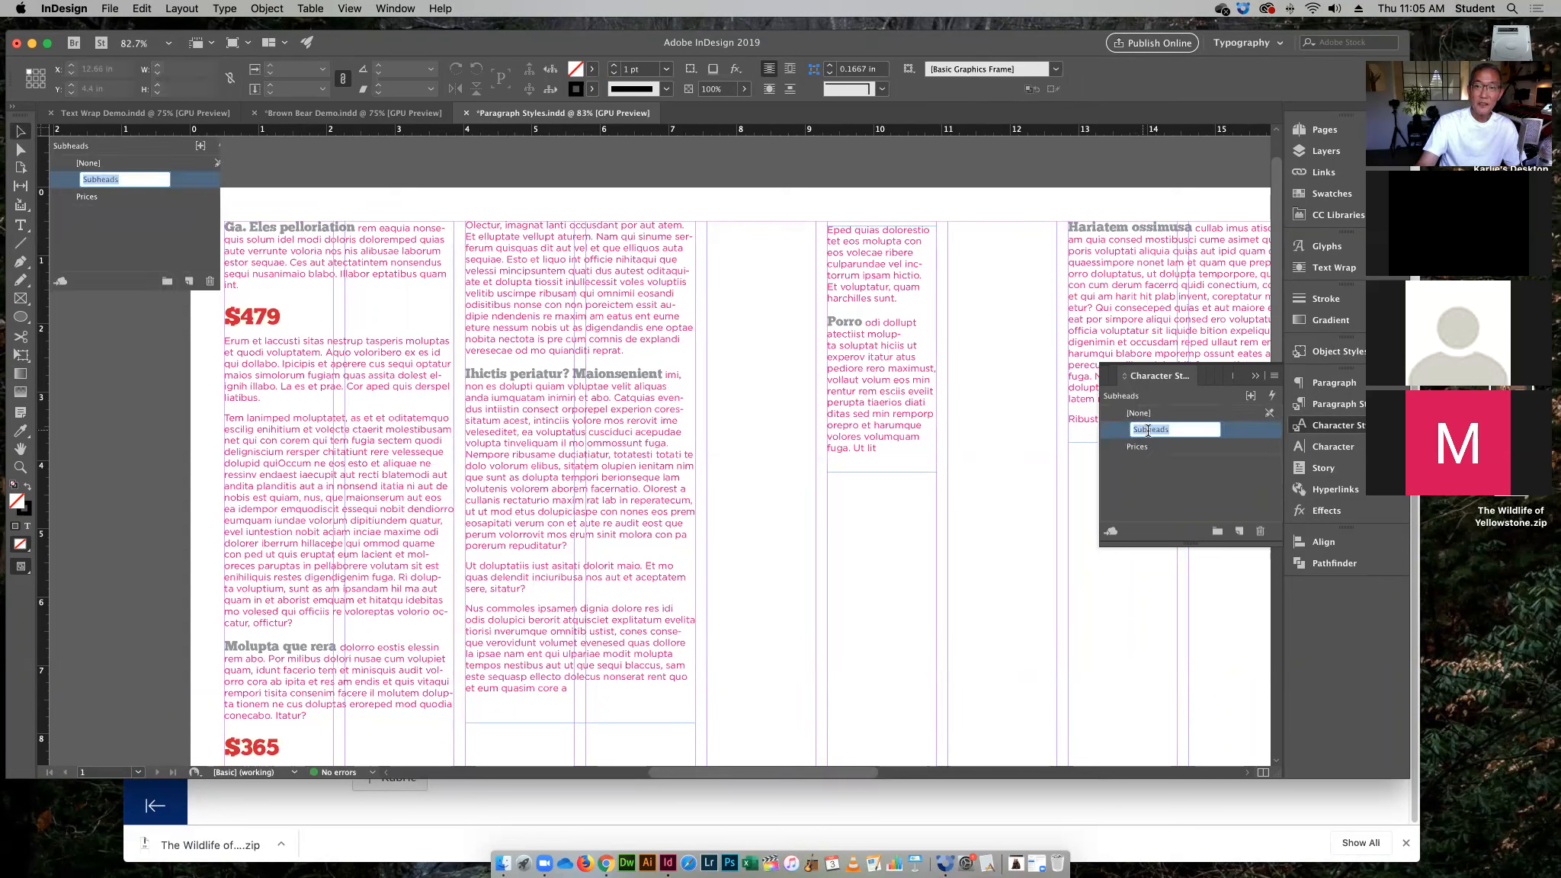
{"action": "double_click", "coordinate": [1263, 431]}
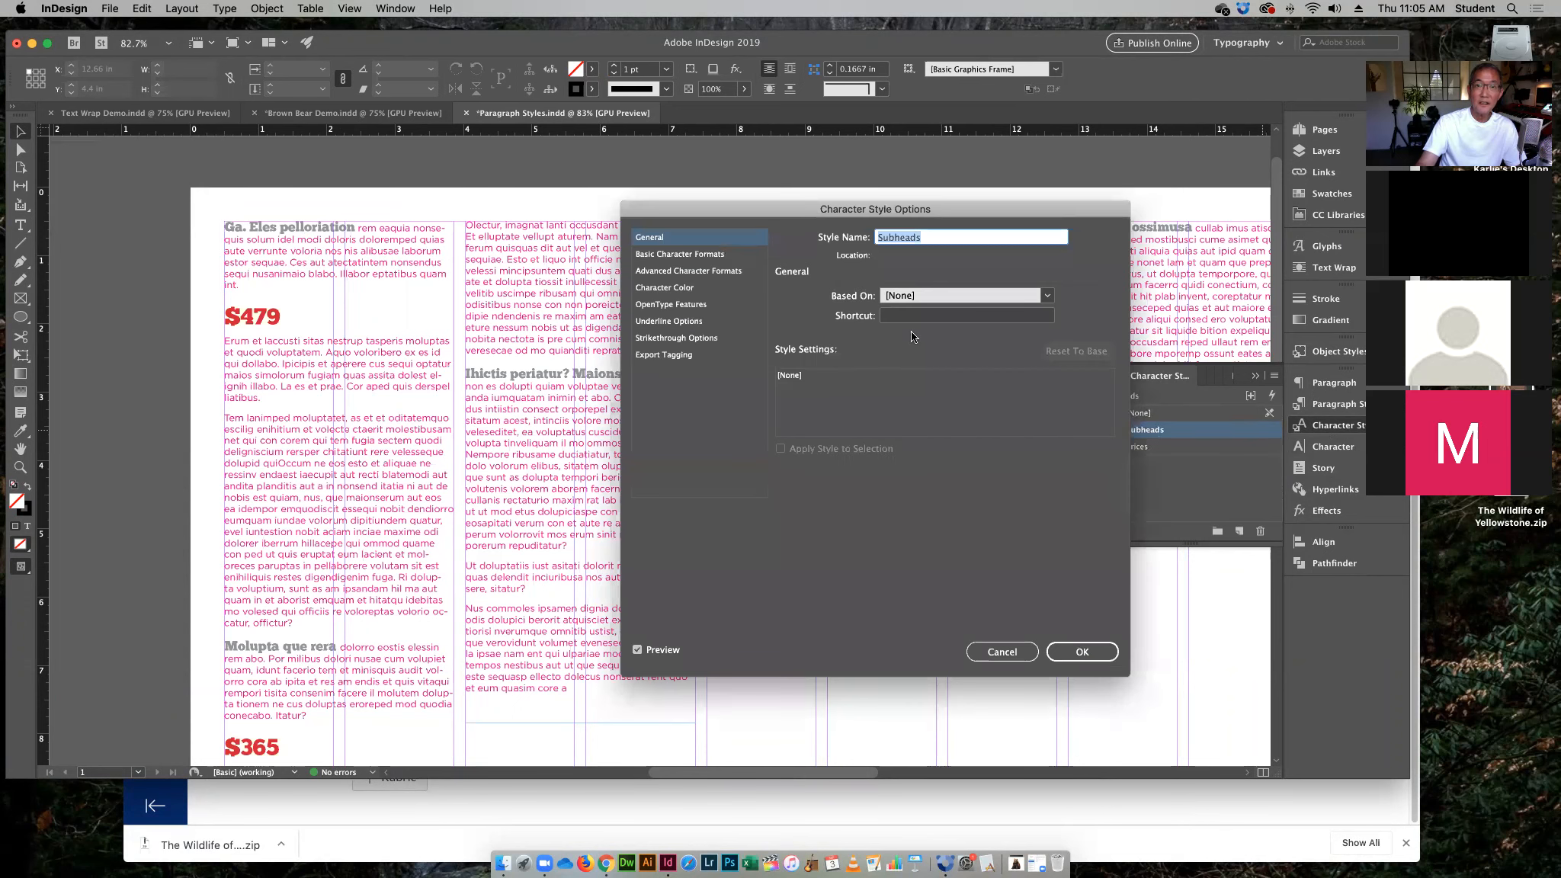
{"action": "left_click", "coordinate": [683, 255]}
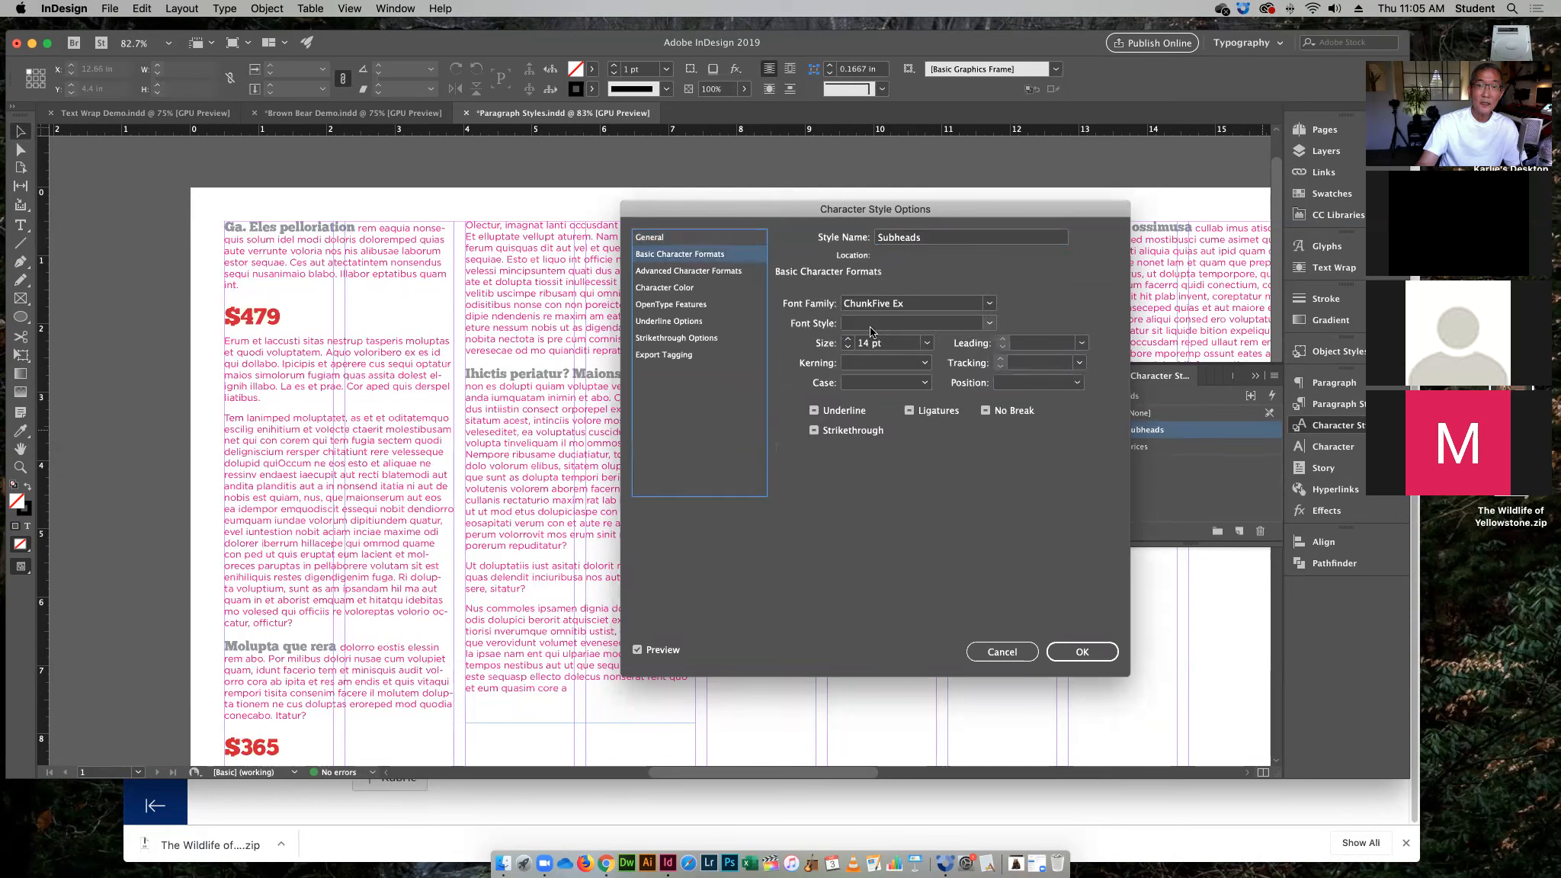
{"action": "left_click", "coordinate": [660, 290]}
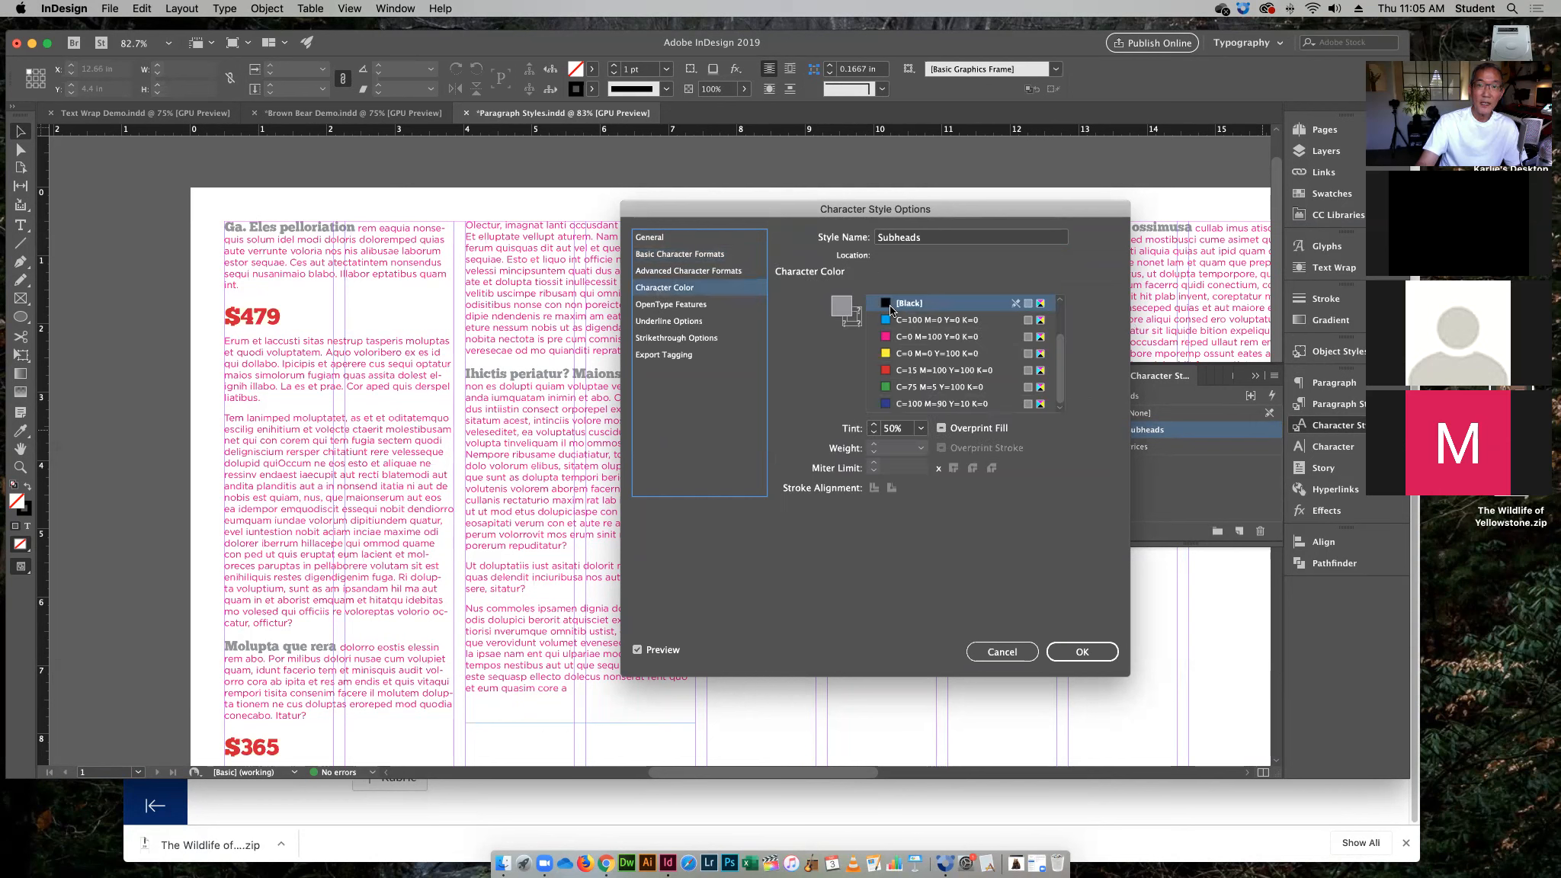
{"action": "left_click", "coordinate": [921, 429]}
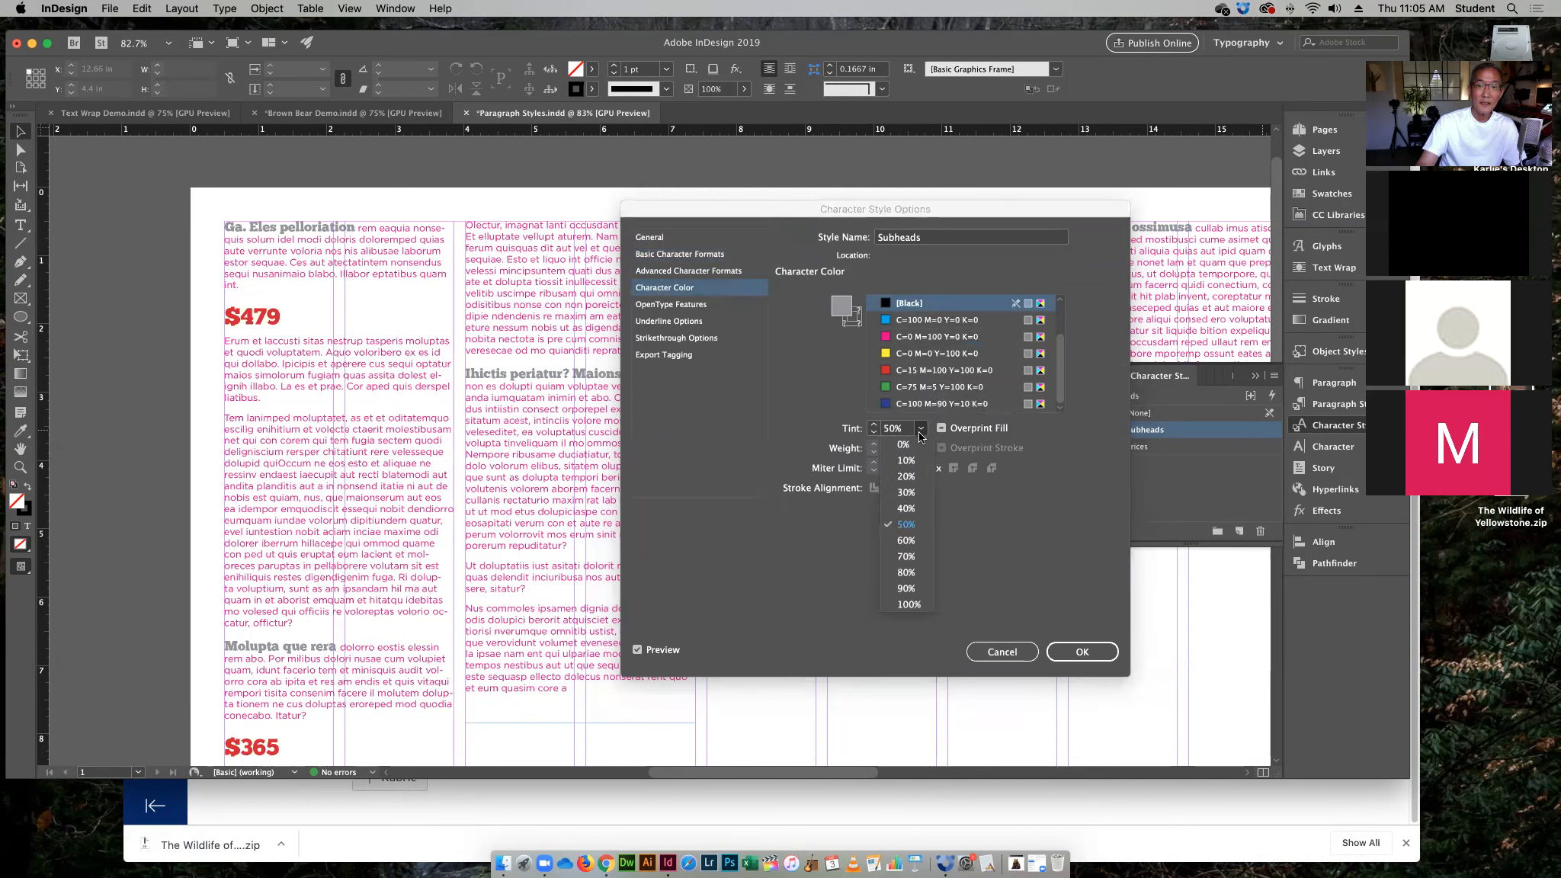
{"action": "left_click", "coordinate": [918, 607]}
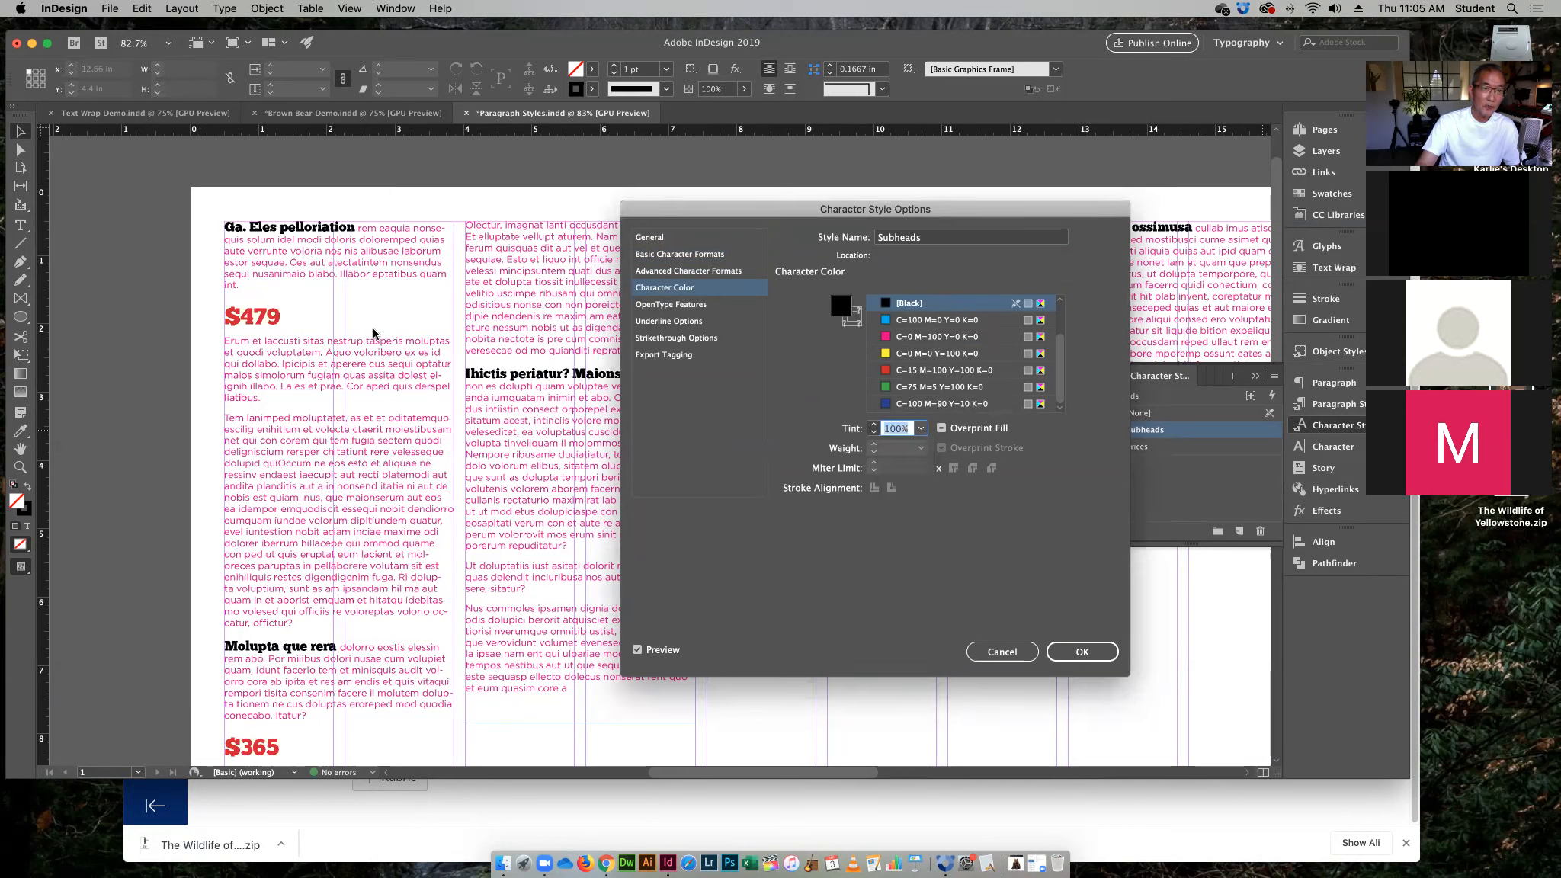
{"action": "left_click", "coordinate": [1064, 657]}
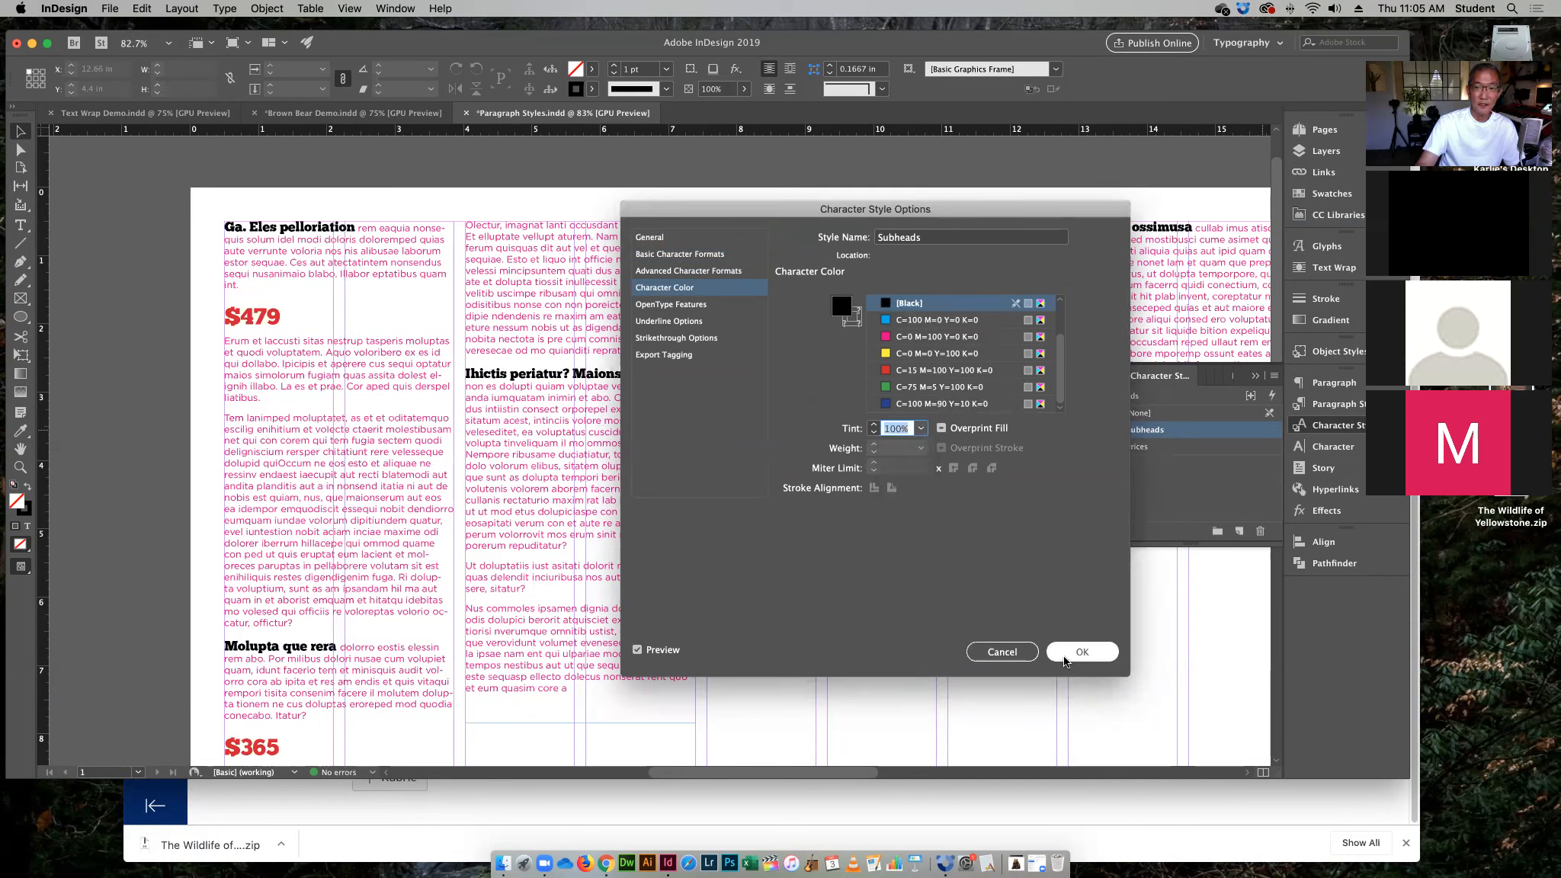
{"action": "left_click", "coordinate": [1067, 655]}
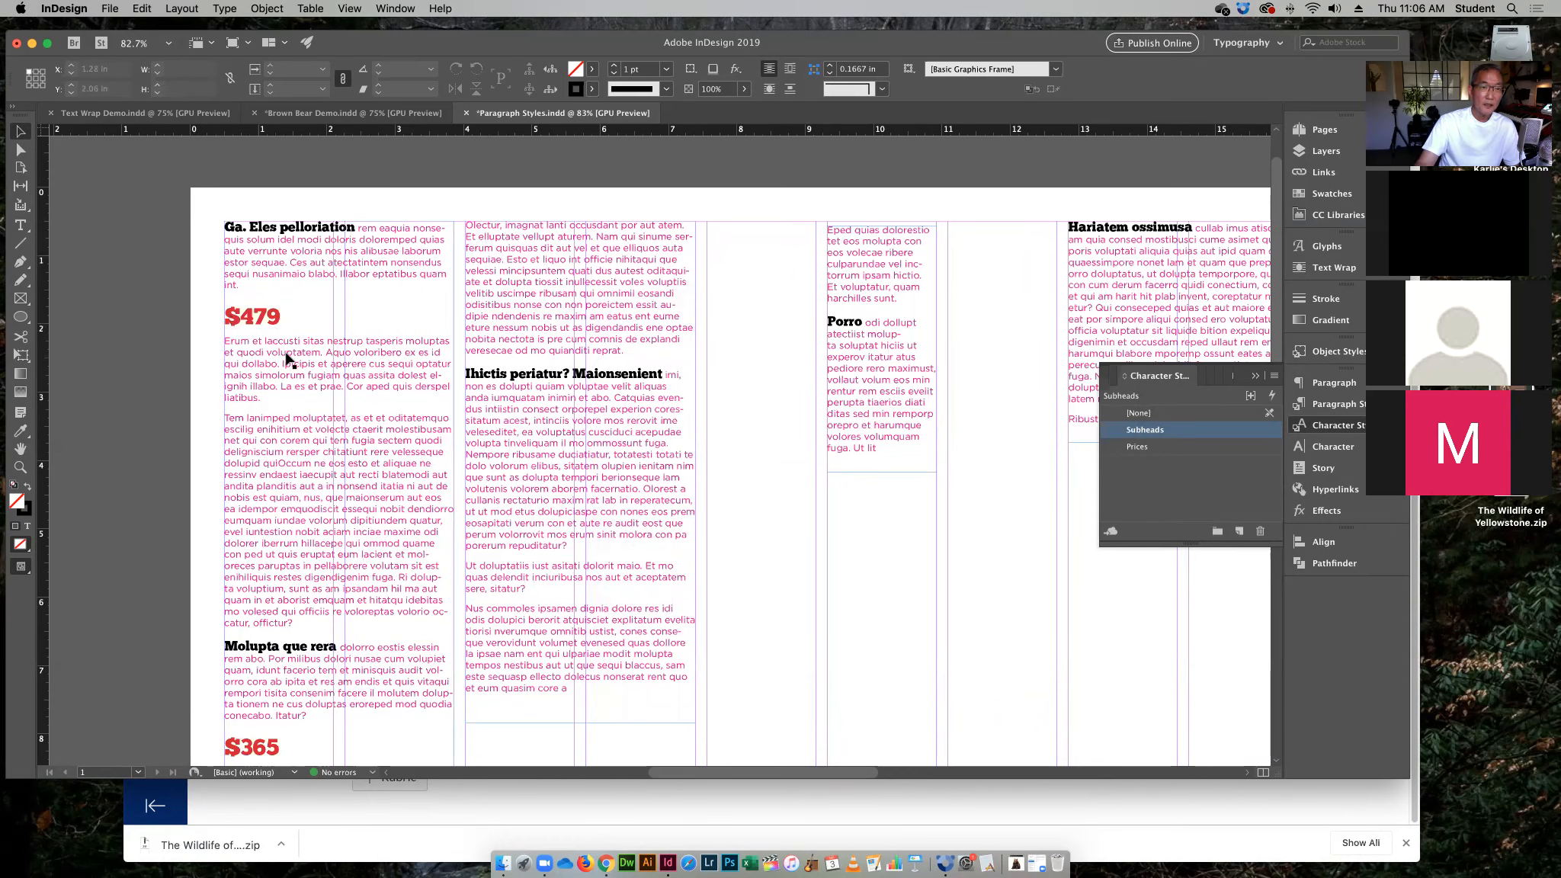
Set the Body Copy paragraph style's character color to Black at 70% tint, and preview the page without guides and frame edges
{"action": "left_click", "coordinate": [1328, 408]}
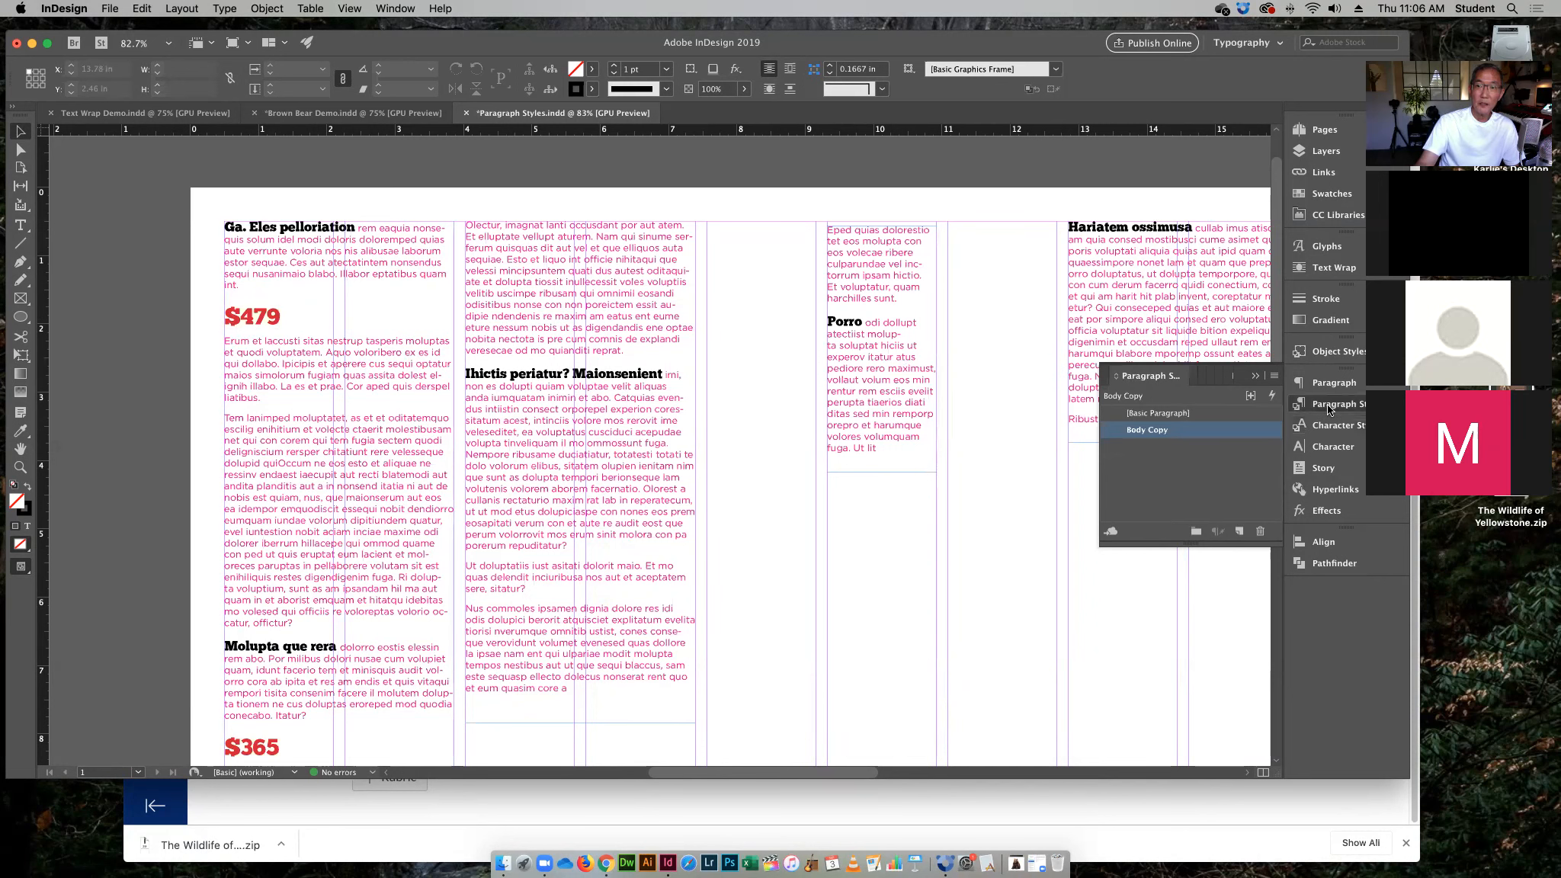
{"action": "double_click", "coordinate": [1147, 430]}
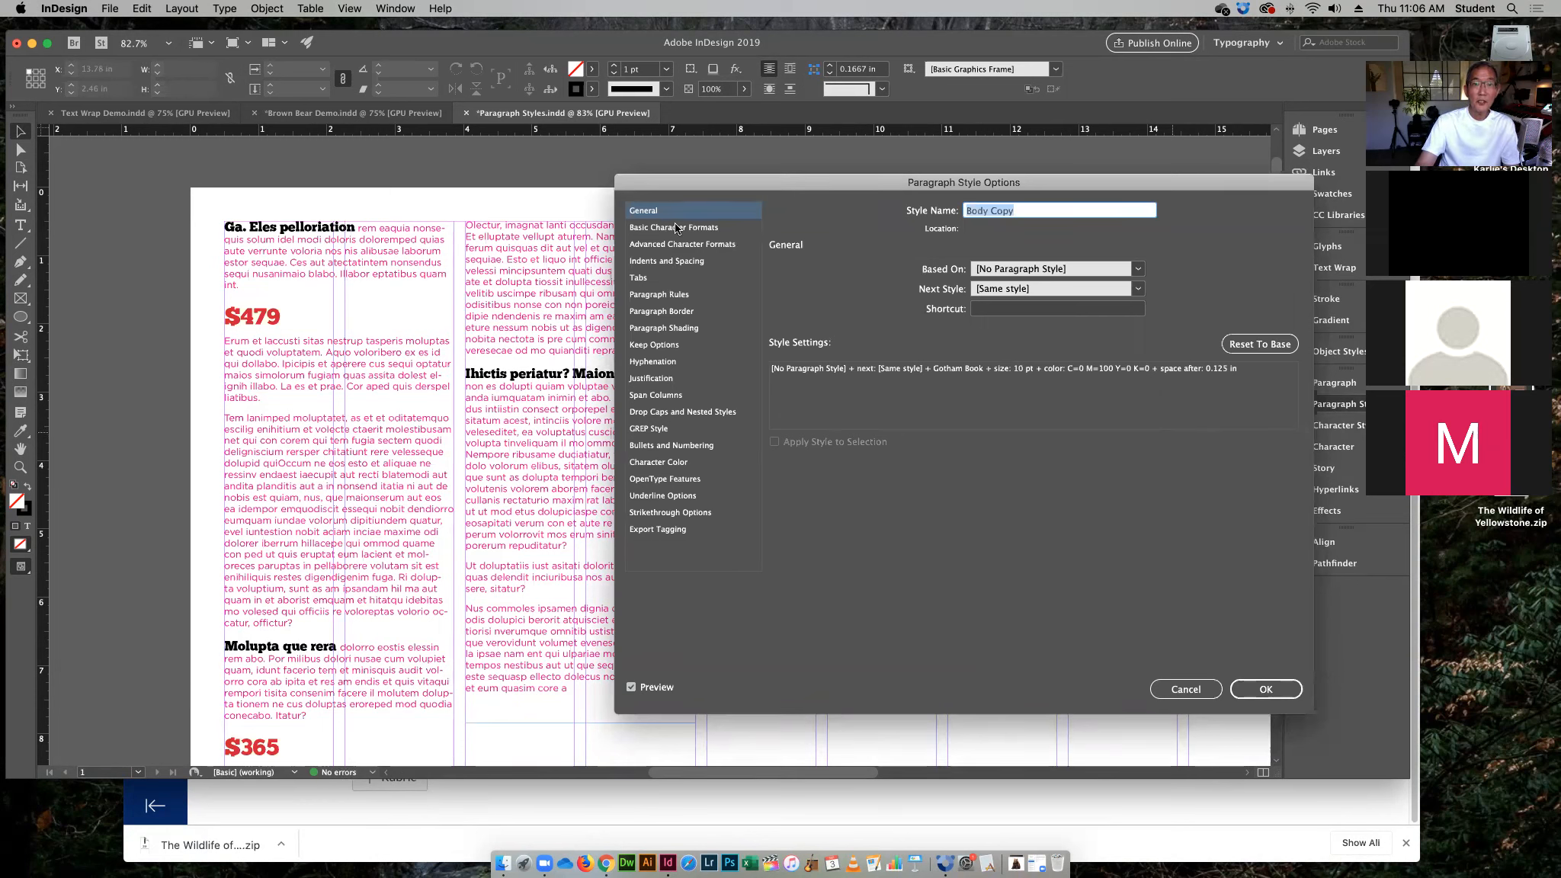
{"action": "left_click", "coordinate": [652, 463]}
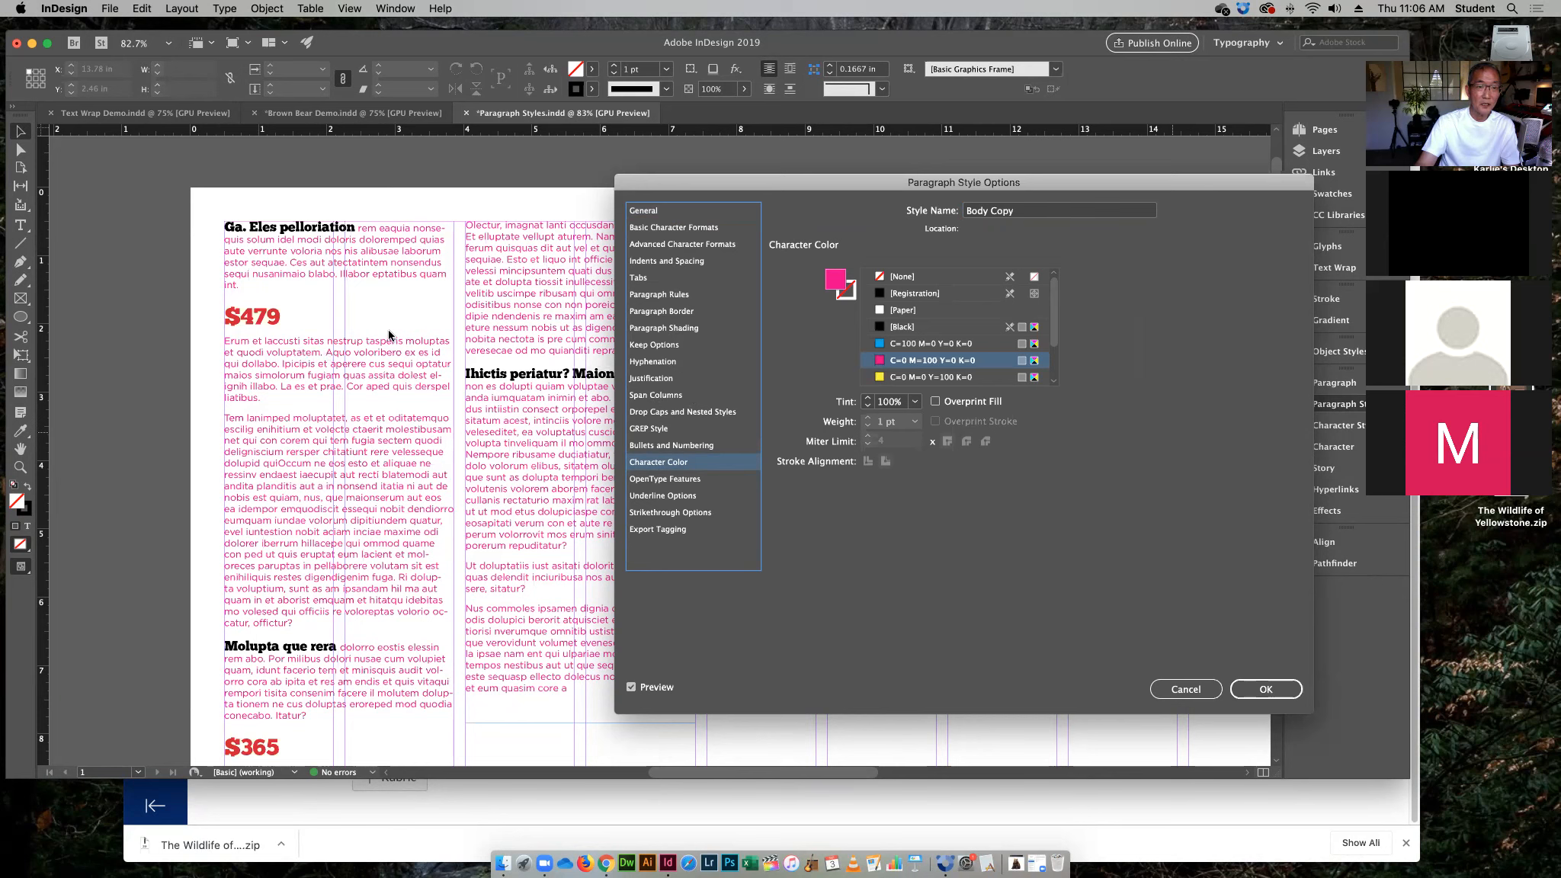
{"action": "left_click", "coordinate": [882, 333]}
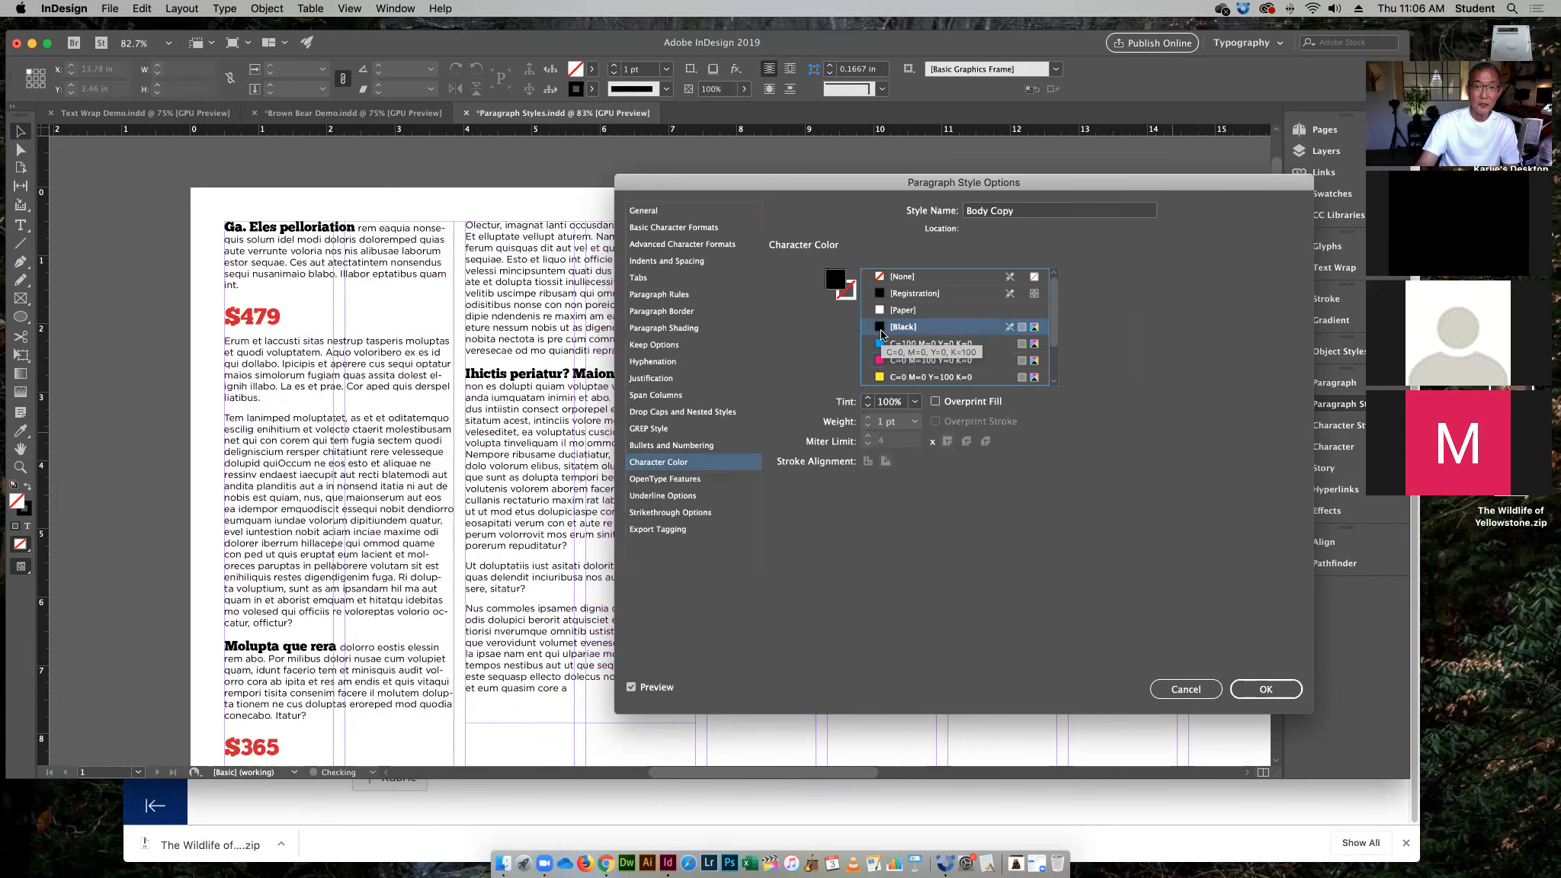
{"action": "left_click", "coordinate": [914, 401]}
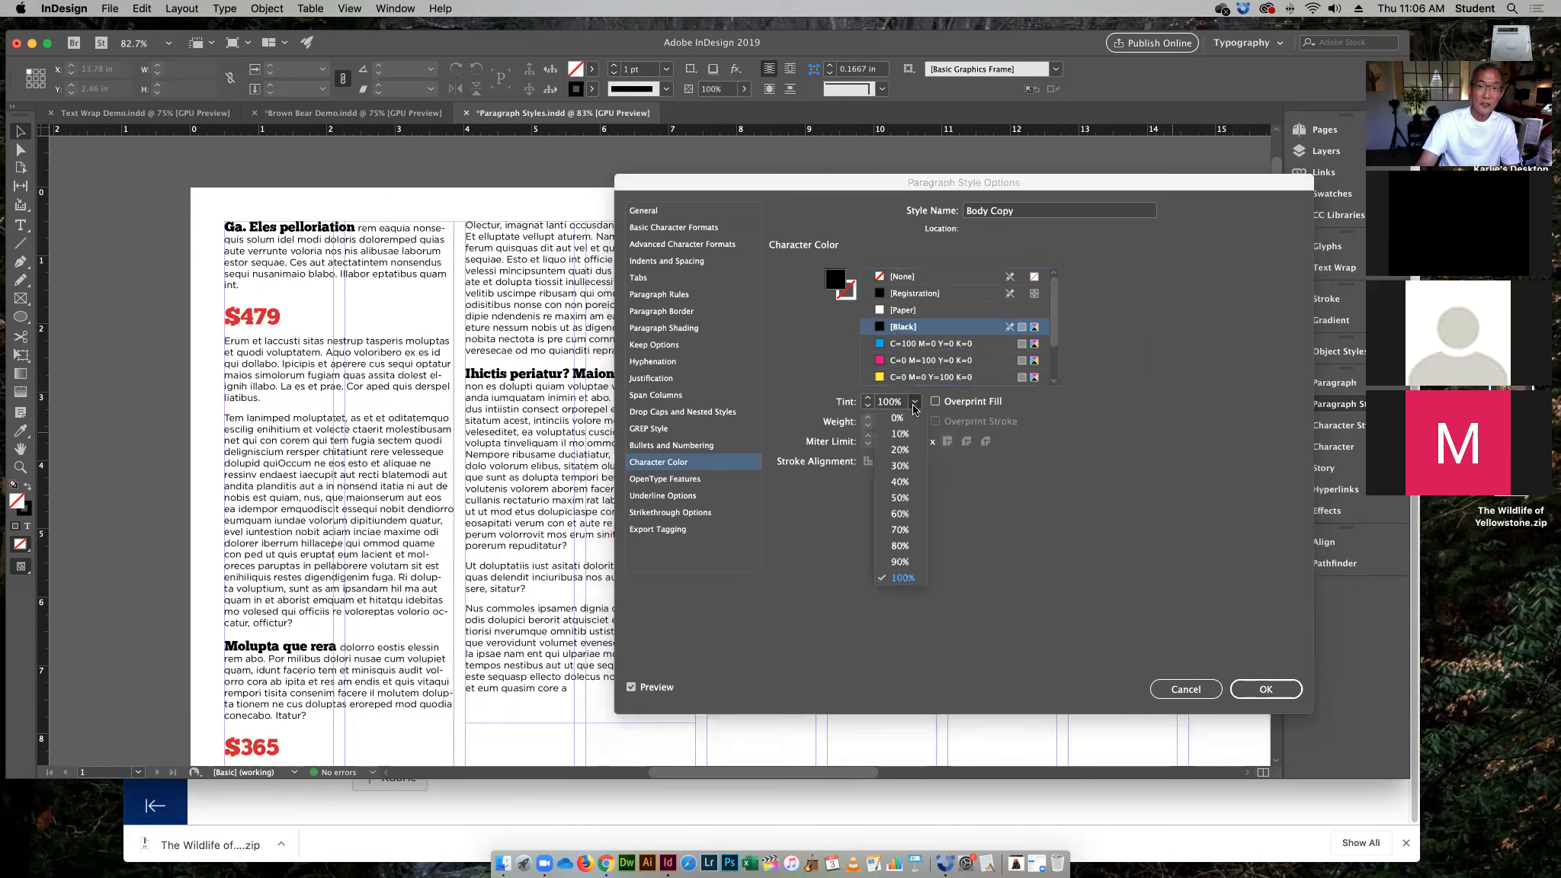
{"action": "left_click", "coordinate": [896, 529]}
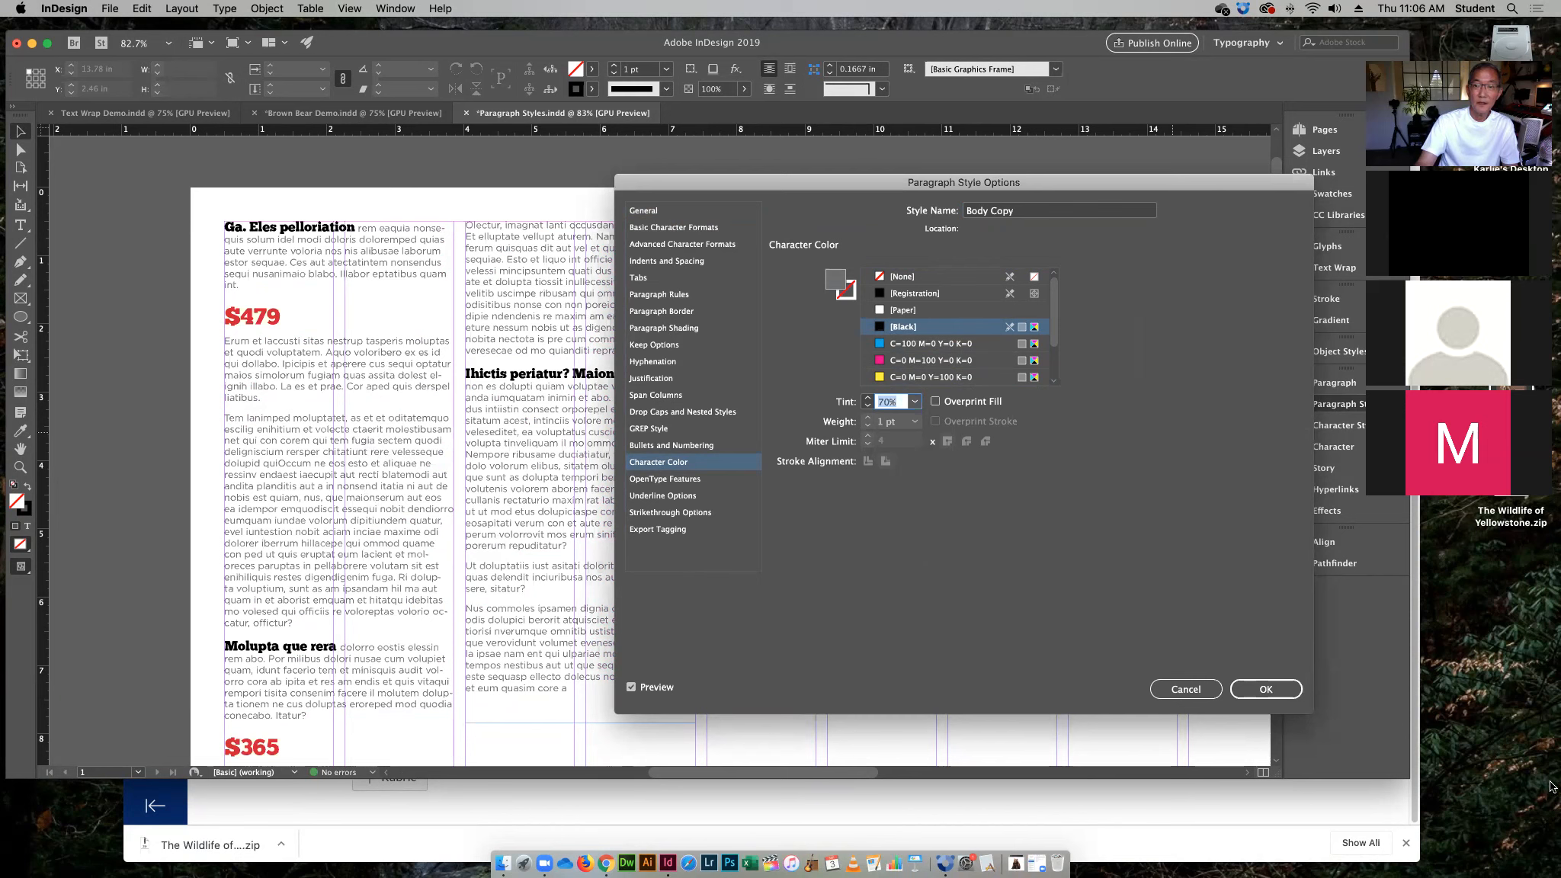
{"action": "left_click", "coordinate": [1265, 690]}
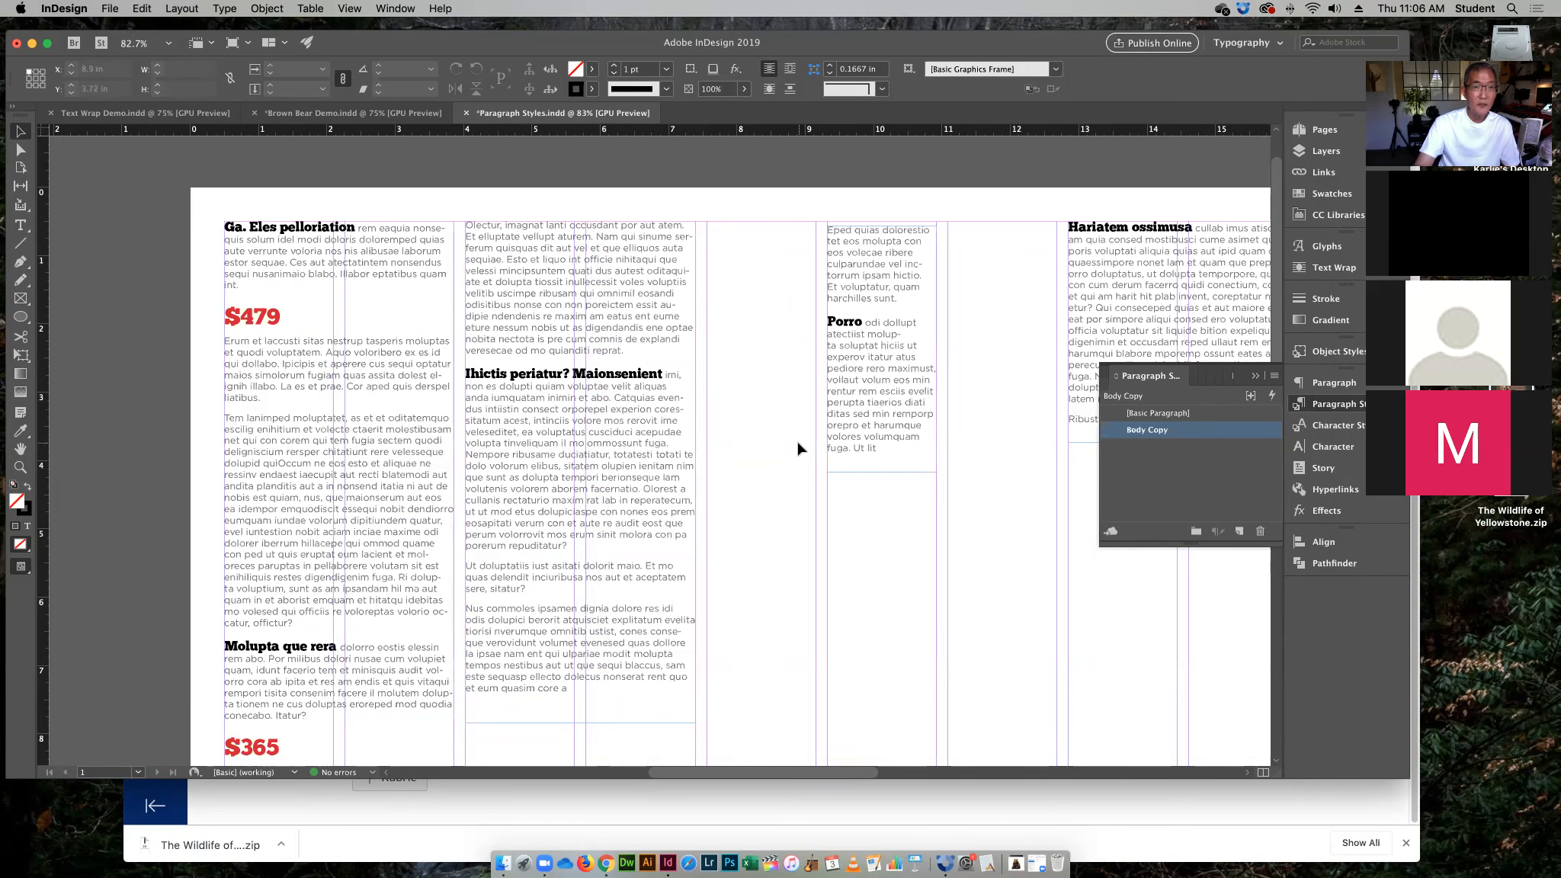
{"action": "key", "text": "w"}
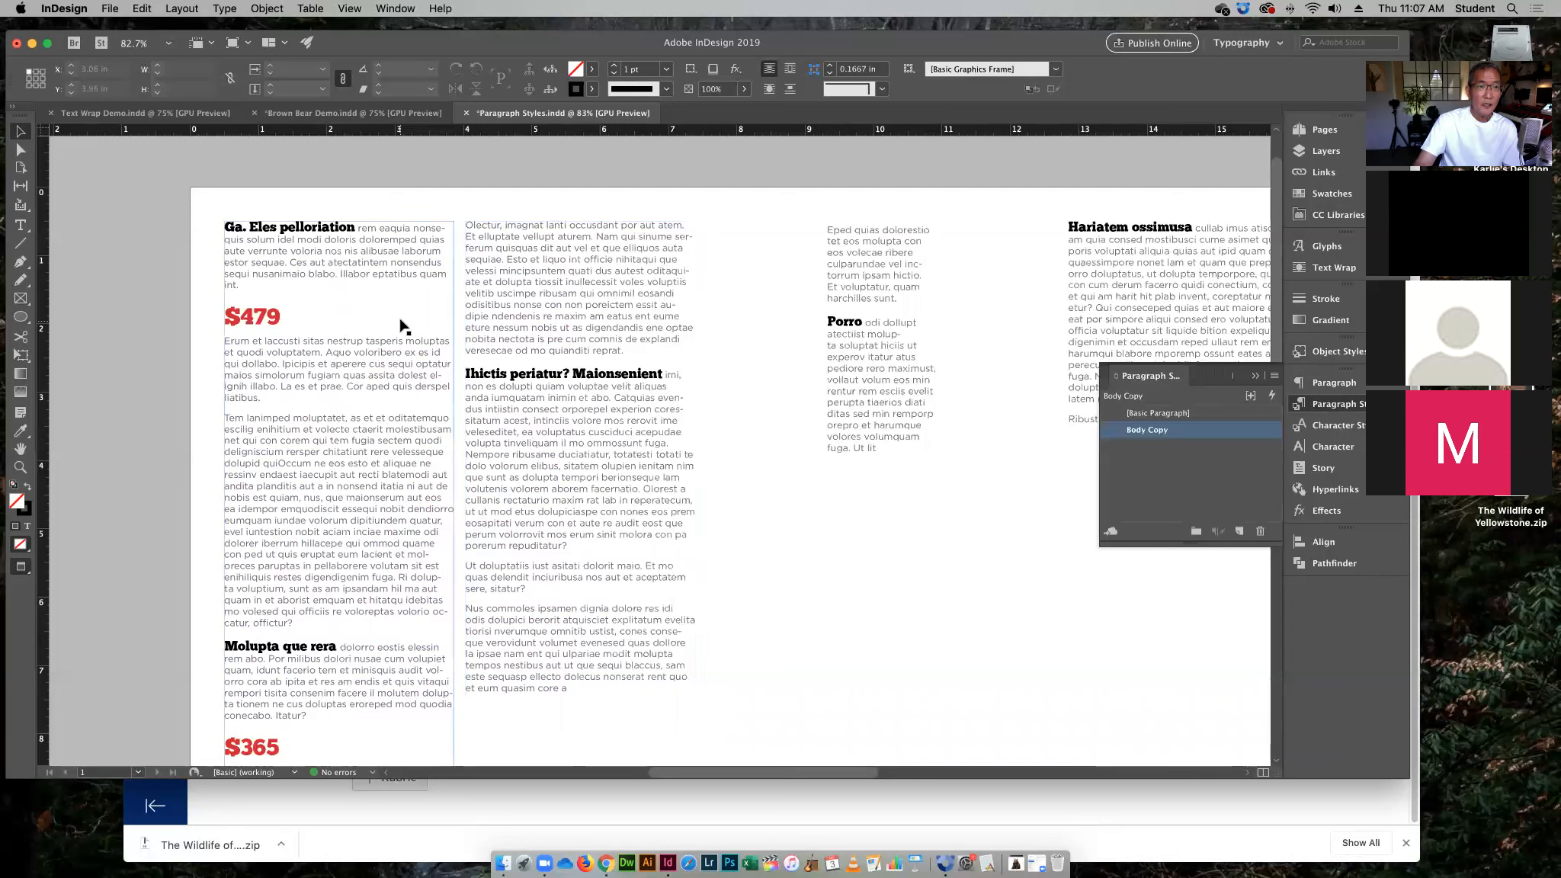
Review the Body Copy paragraph style's basic character formats and its alignment choices under Indents and Spacing, leaving the style unaltered
{"action": "double_click", "coordinate": [1170, 432]}
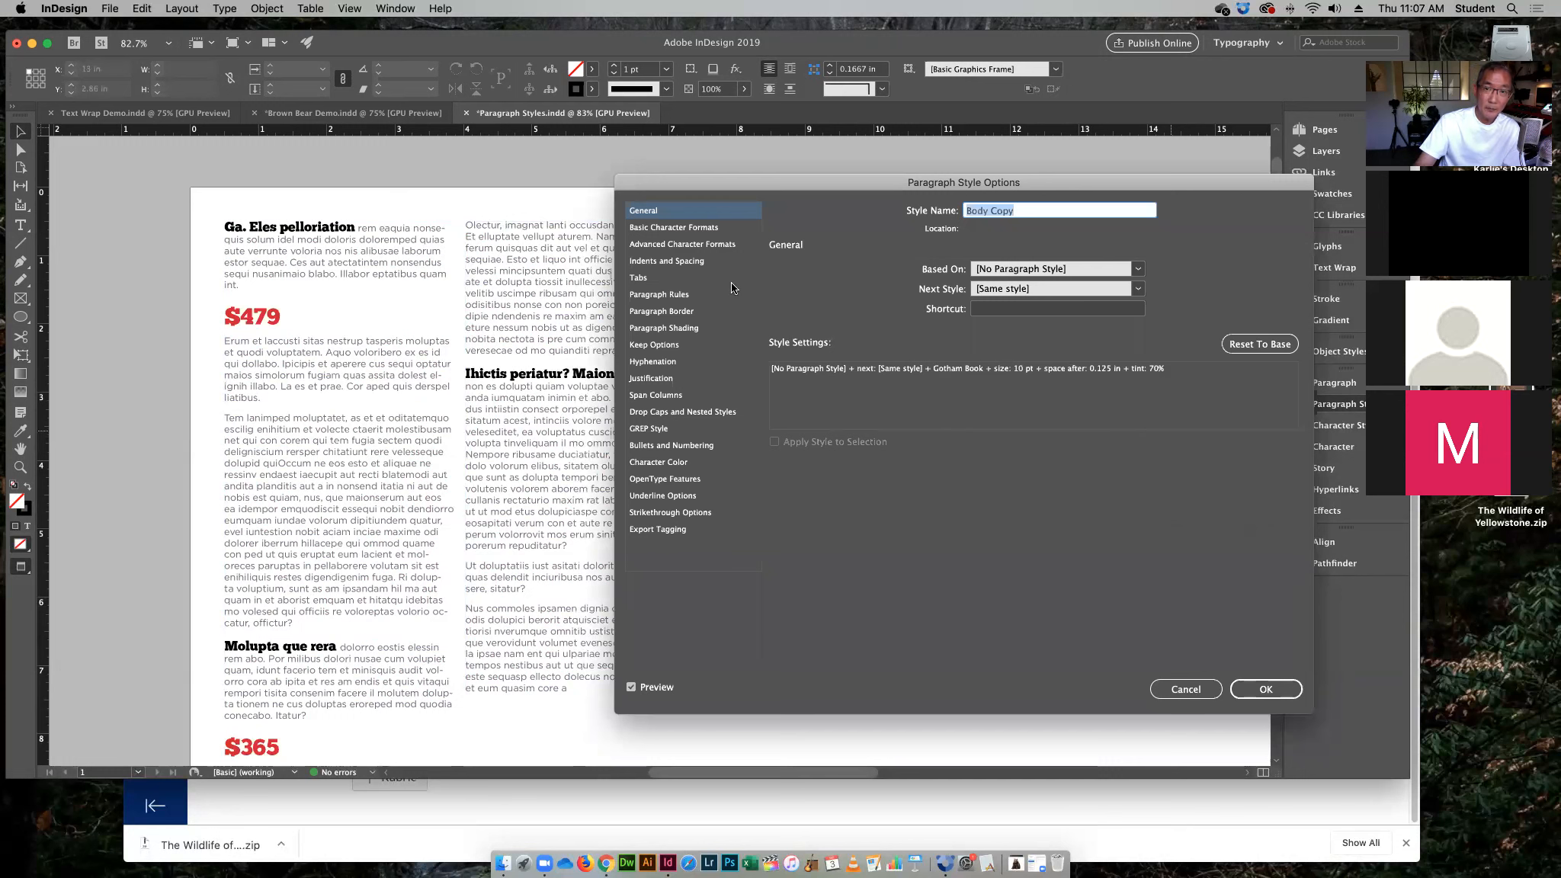
{"action": "left_click", "coordinate": [665, 228]}
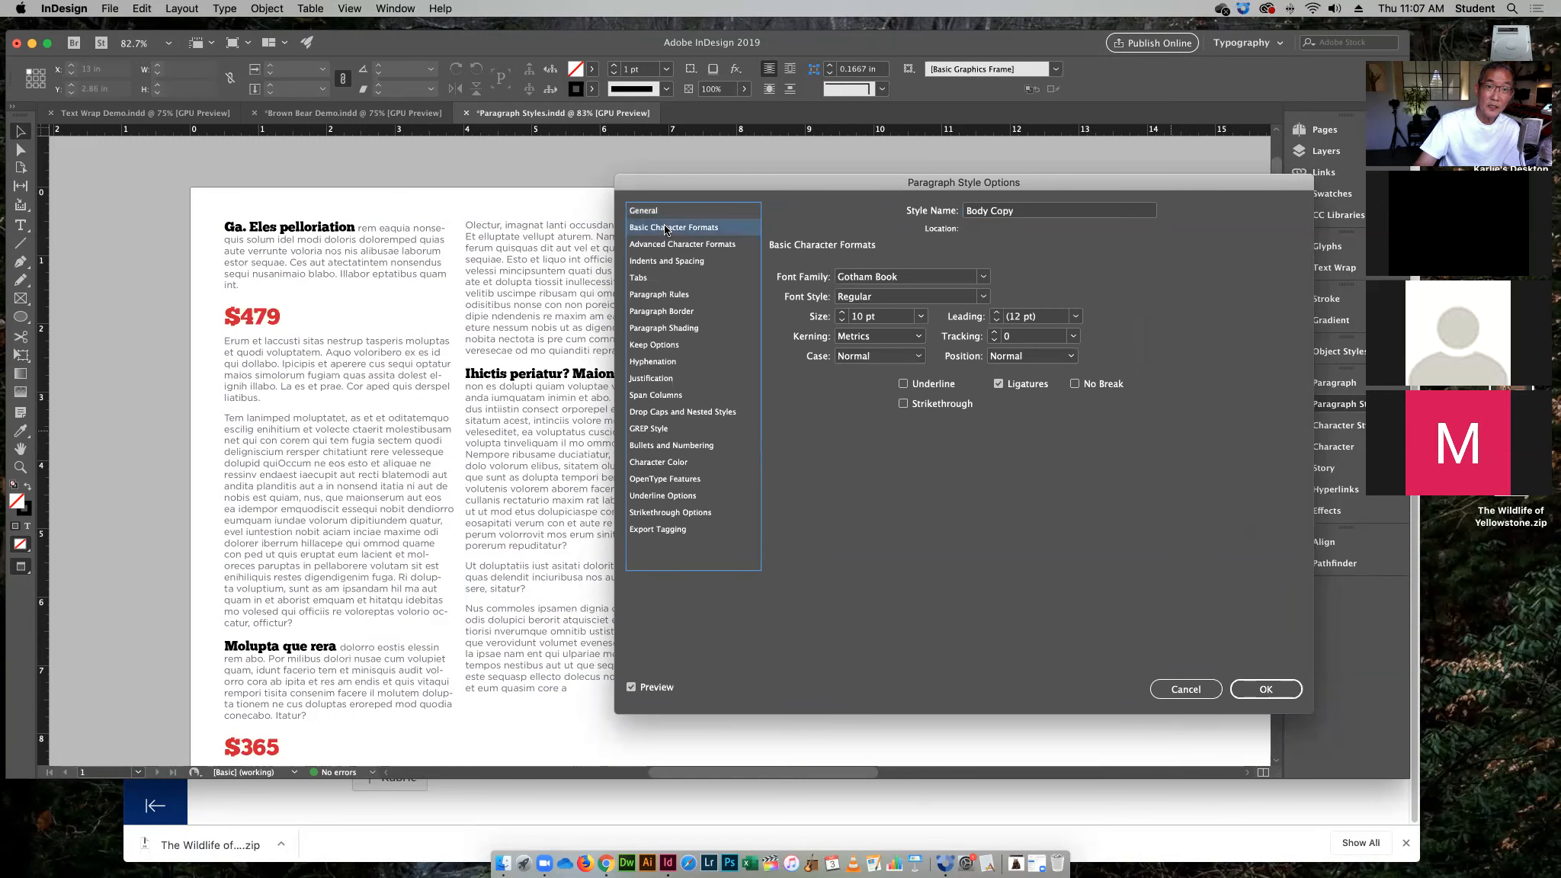
{"action": "left_click", "coordinate": [654, 262]}
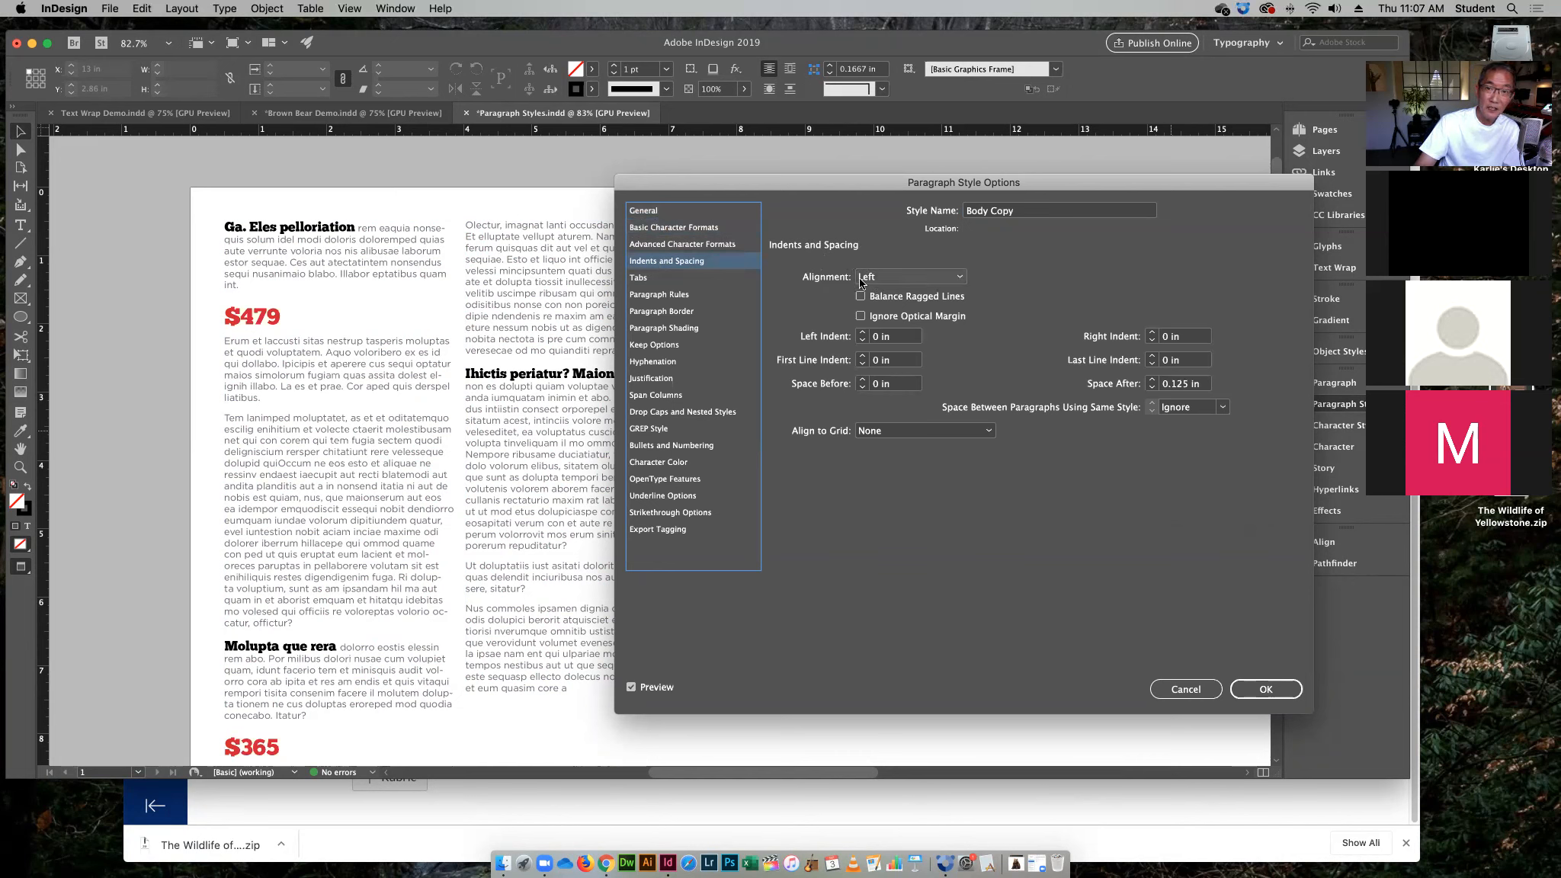
{"action": "left_click", "coordinate": [959, 277]}
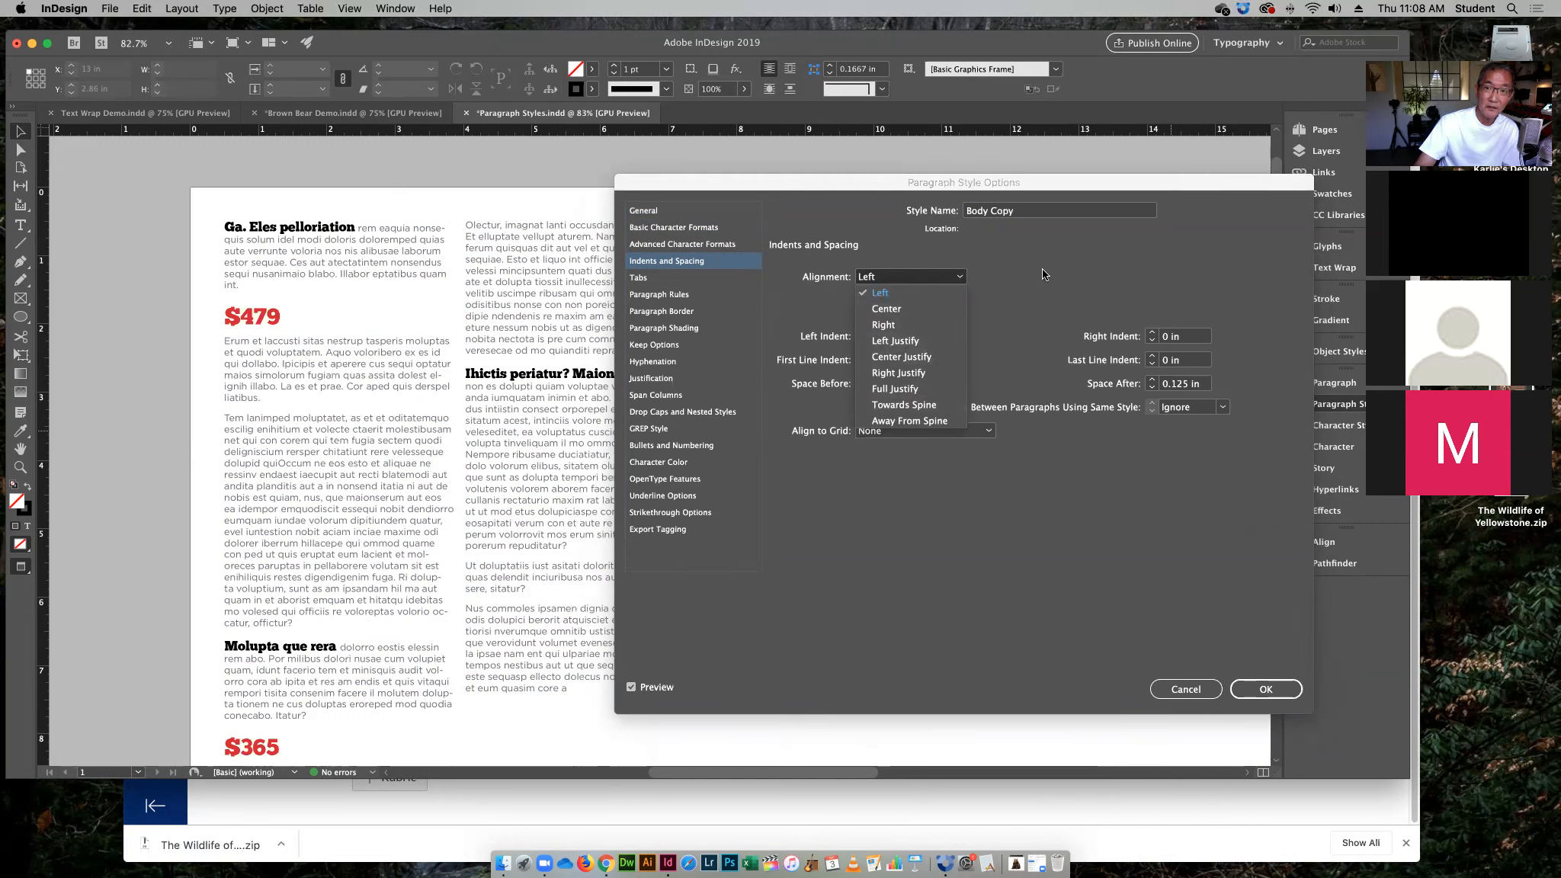
{"action": "left_click", "coordinate": [860, 293]}
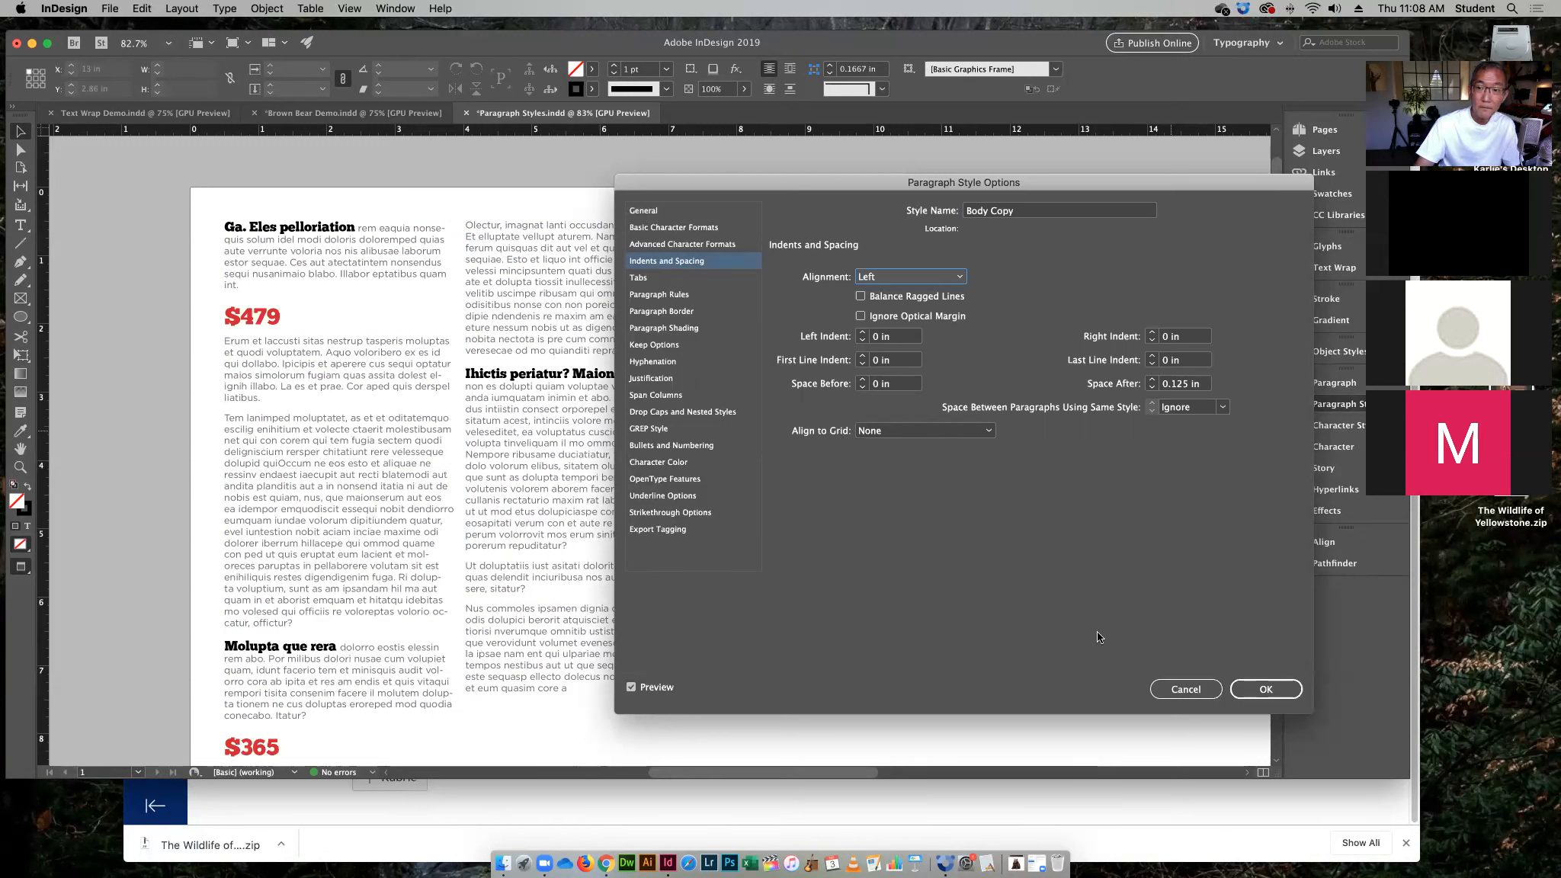
{"action": "left_click", "coordinate": [1177, 689]}
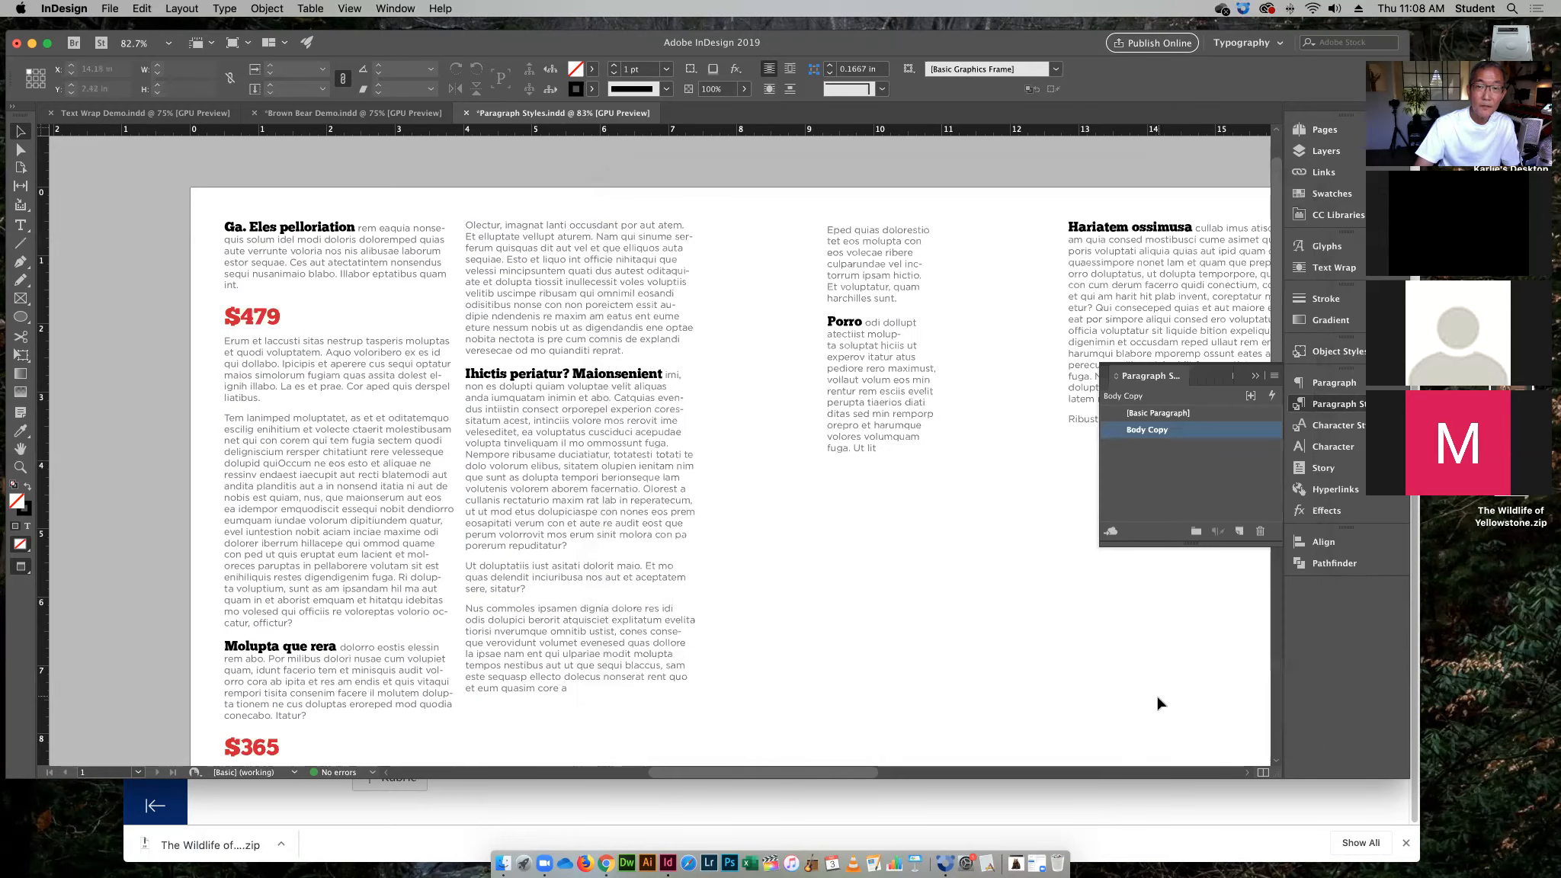
{"action": "left_click", "coordinate": [1254, 376]}
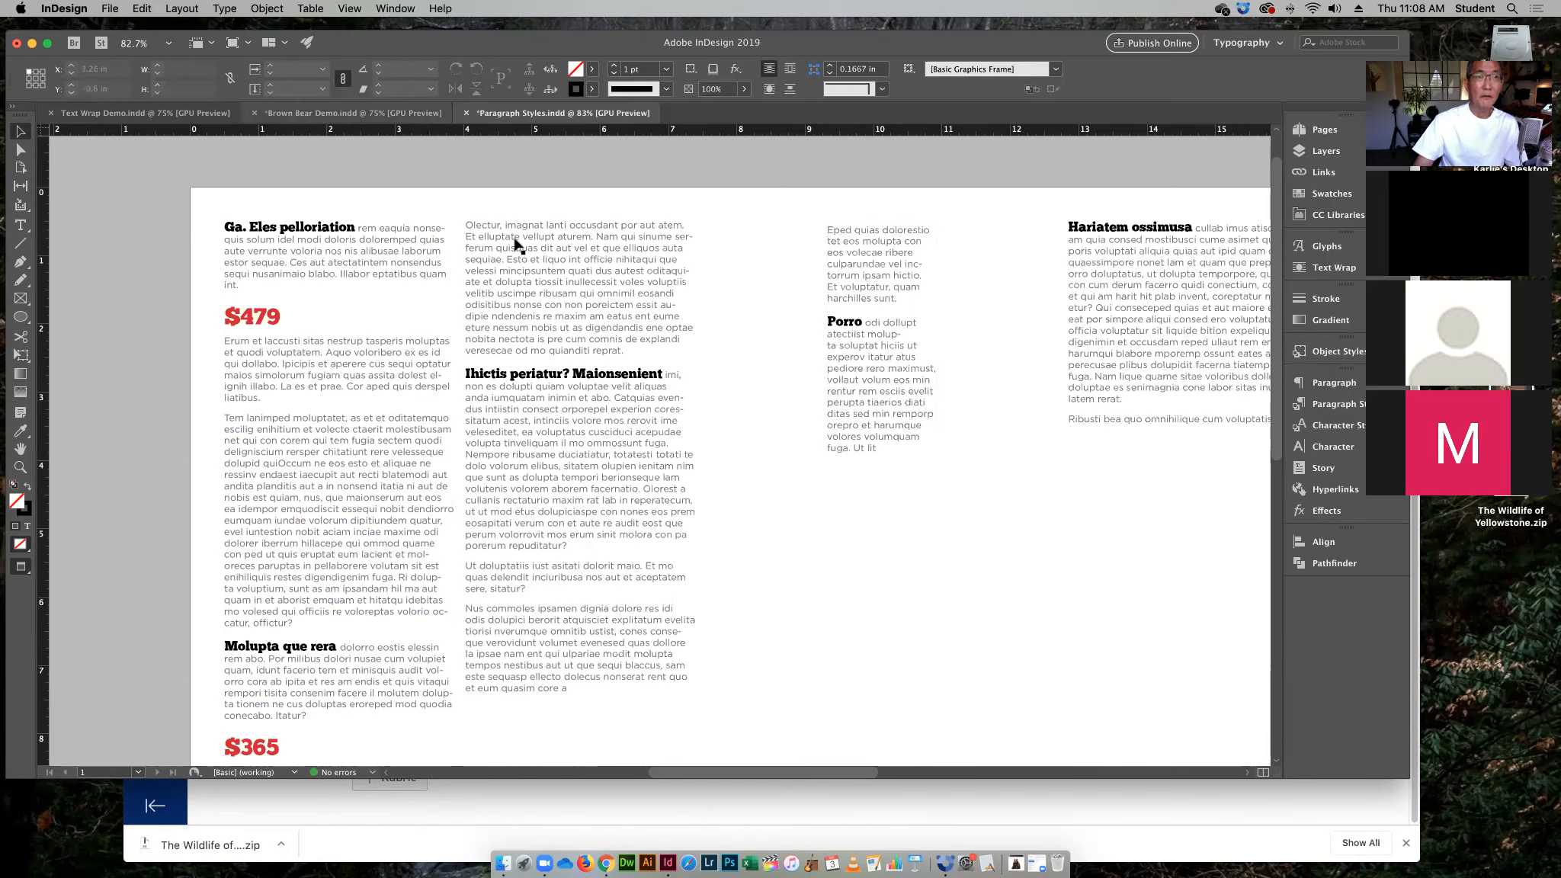
Switch to Chrome and search Google Images for "flowers" in a new tab
{"action": "left_click", "coordinate": [1151, 797]}
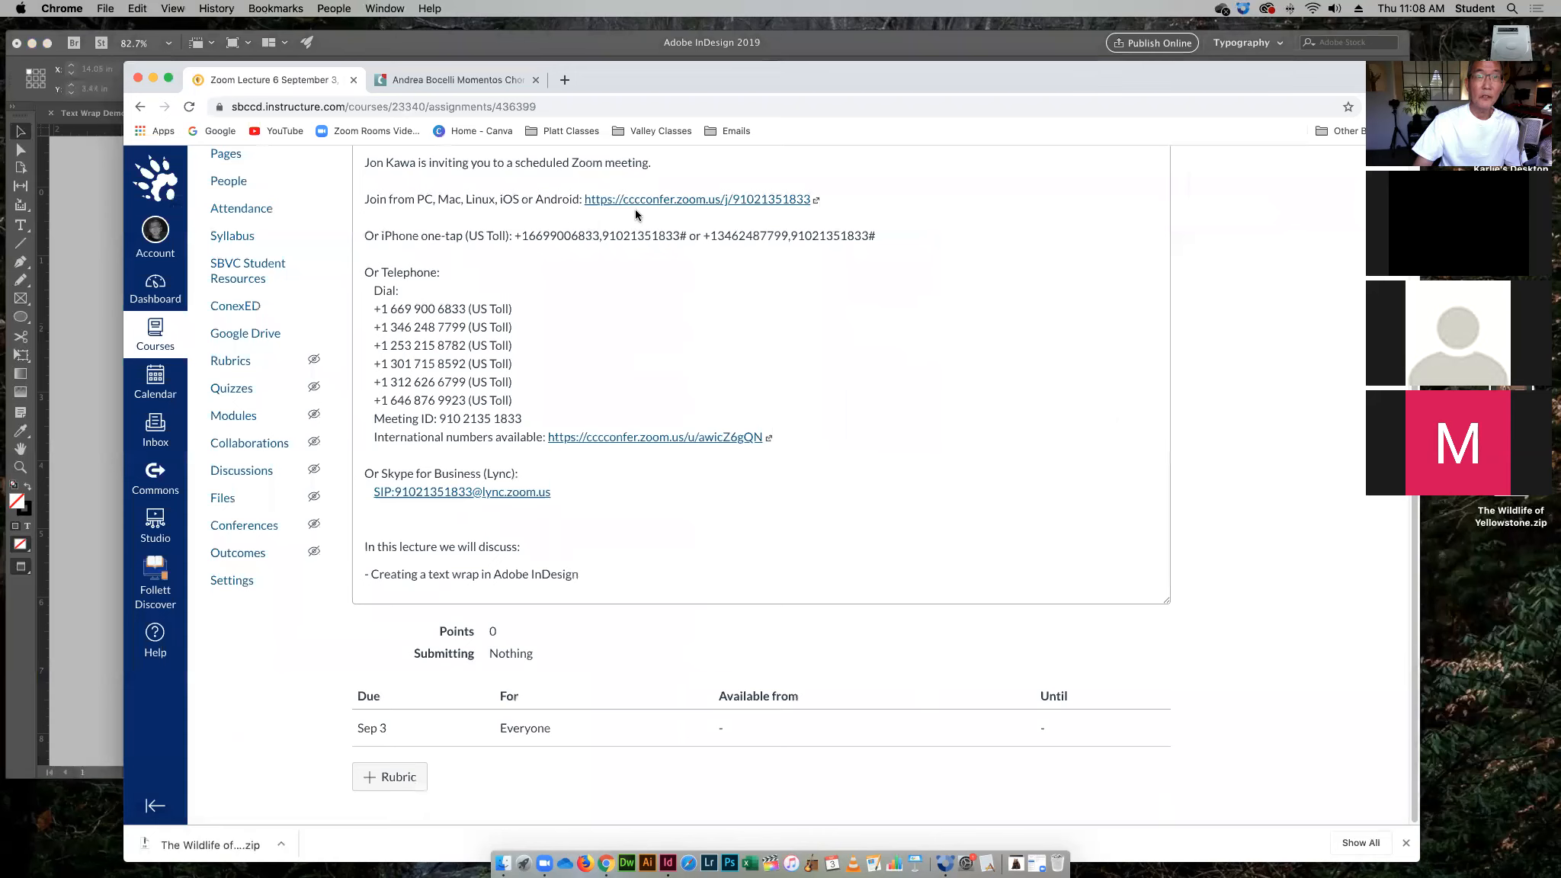
{"action": "left_click", "coordinate": [566, 85]}
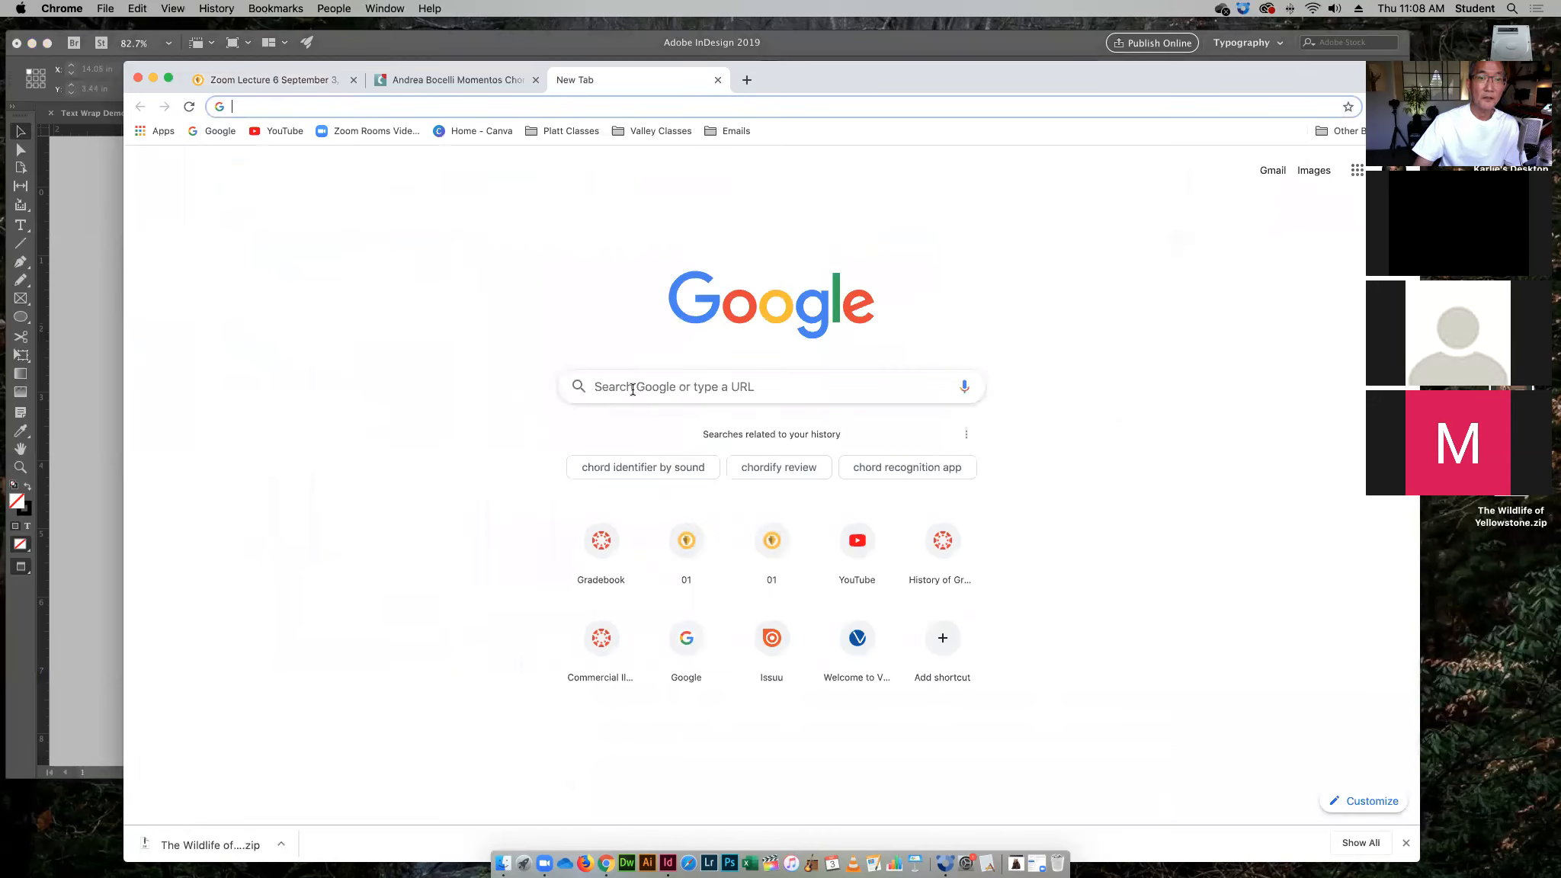
{"action": "left_click", "coordinate": [633, 388]}
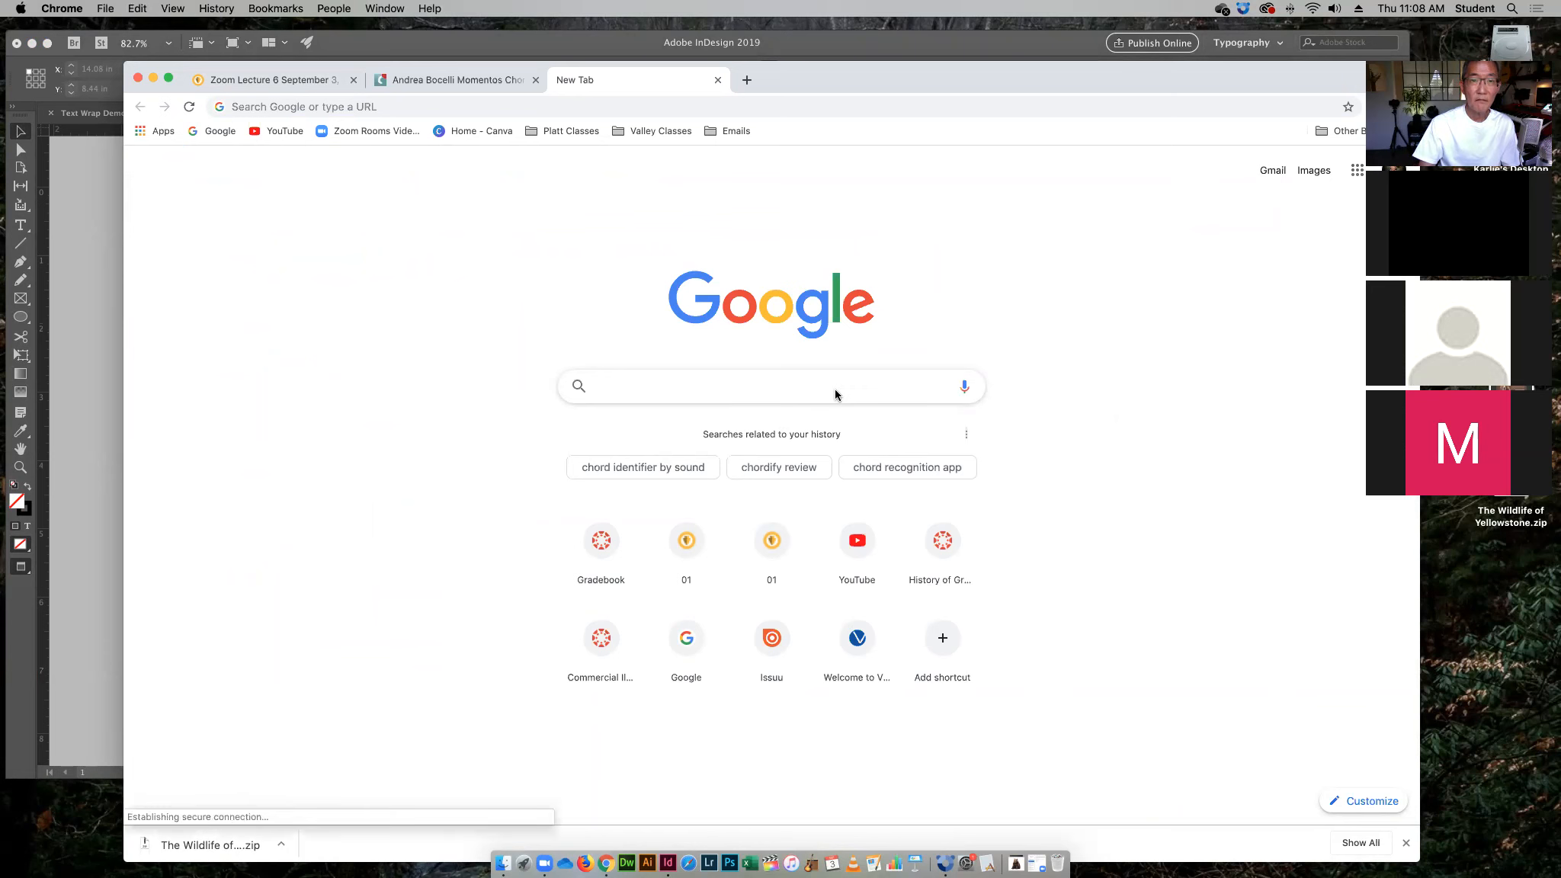
{"action": "type", "text": "flowers"}
{"action": "key", "text": "Return"}
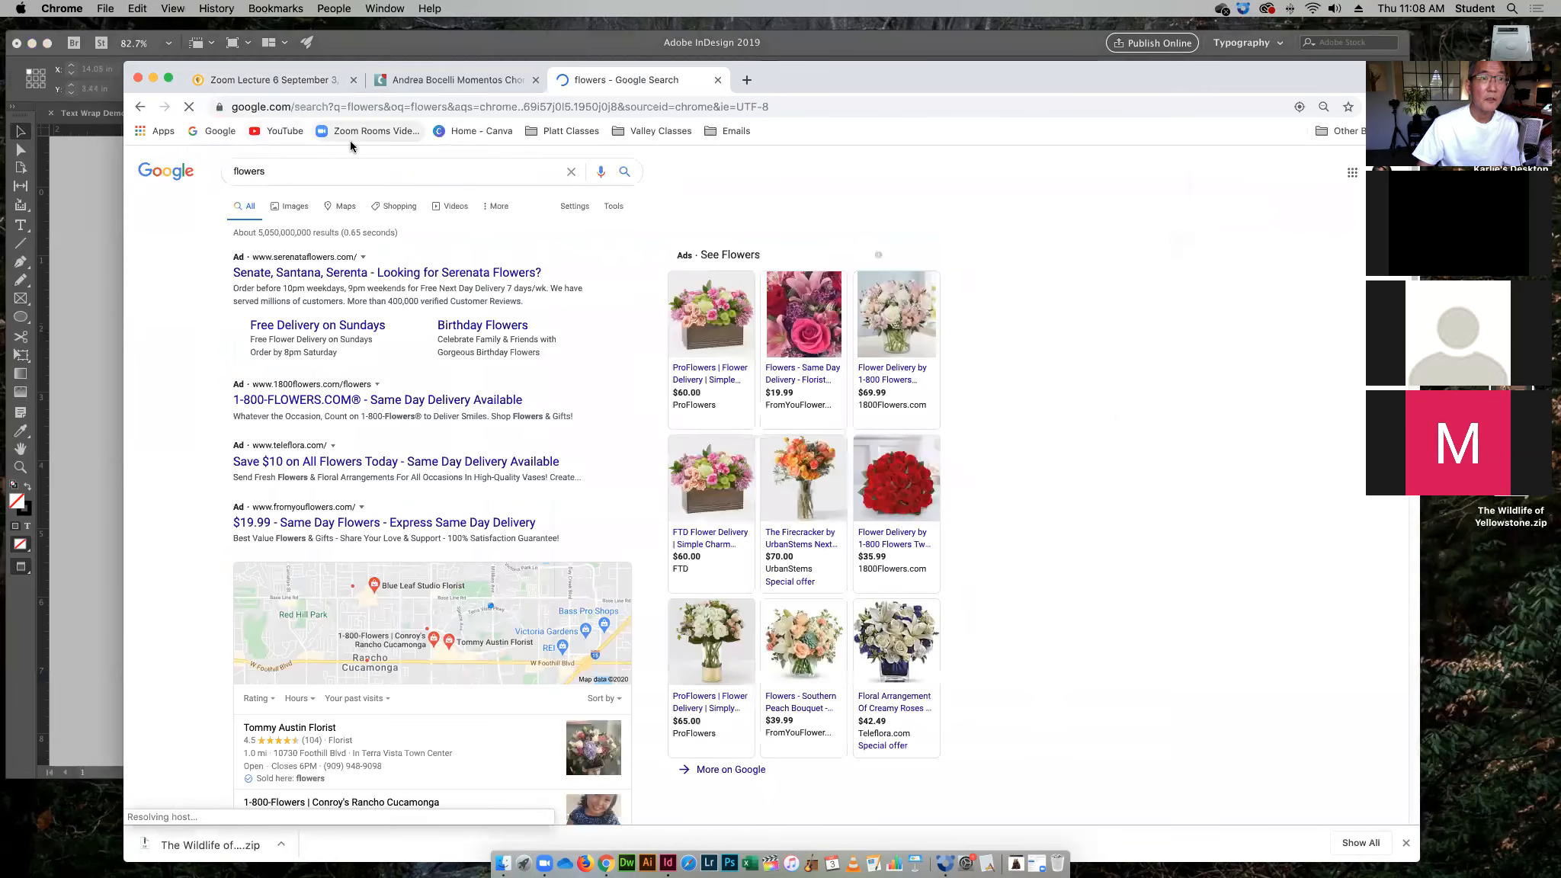
{"action": "left_click", "coordinate": [292, 208]}
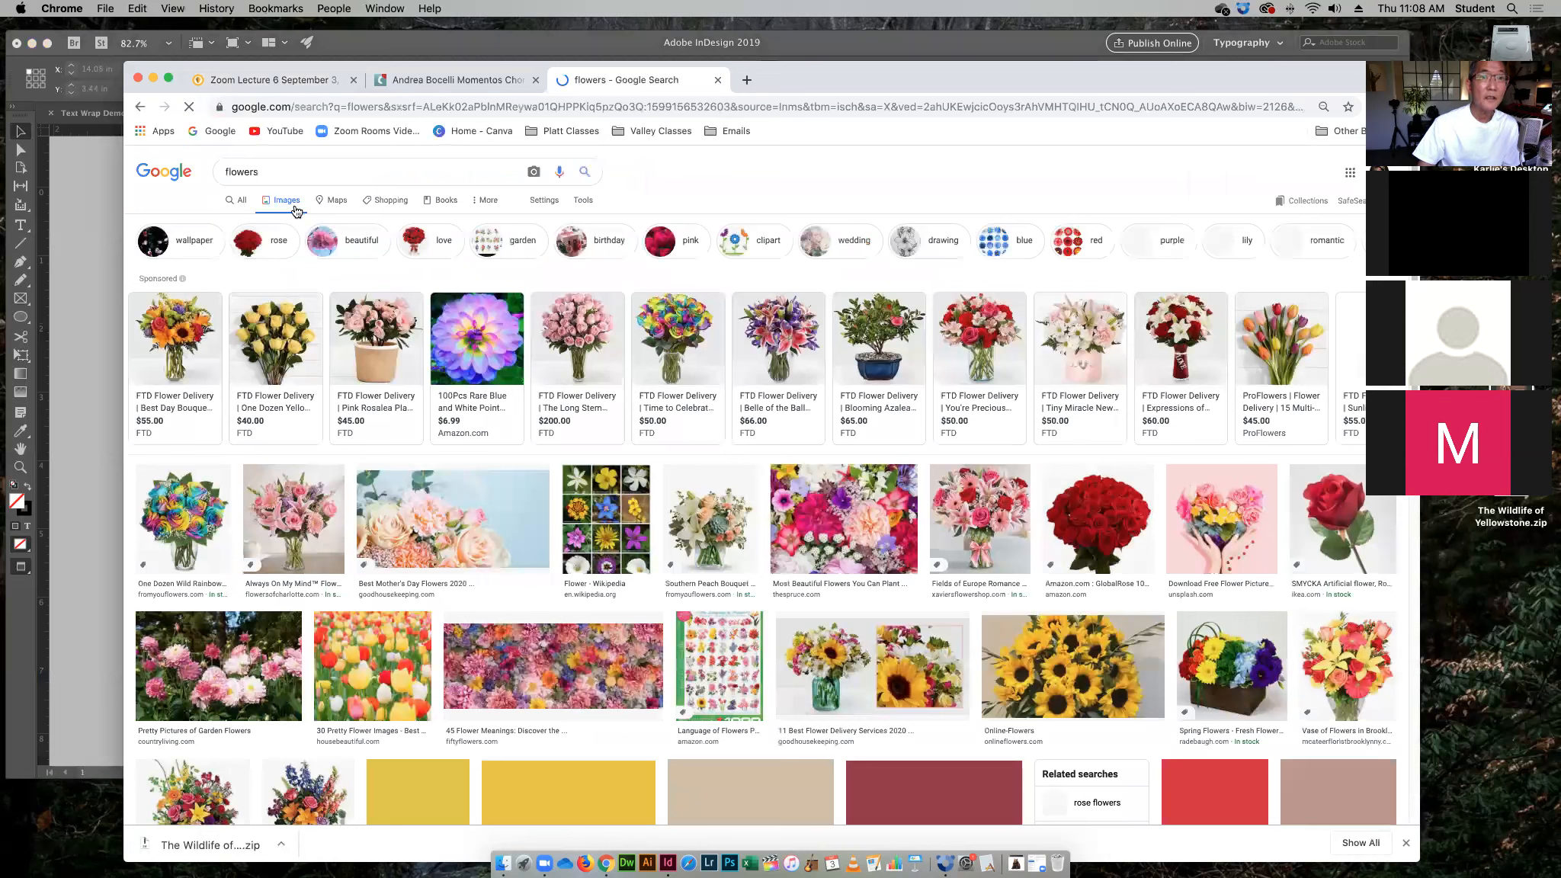
{"action": "left_click", "coordinate": [583, 339]}
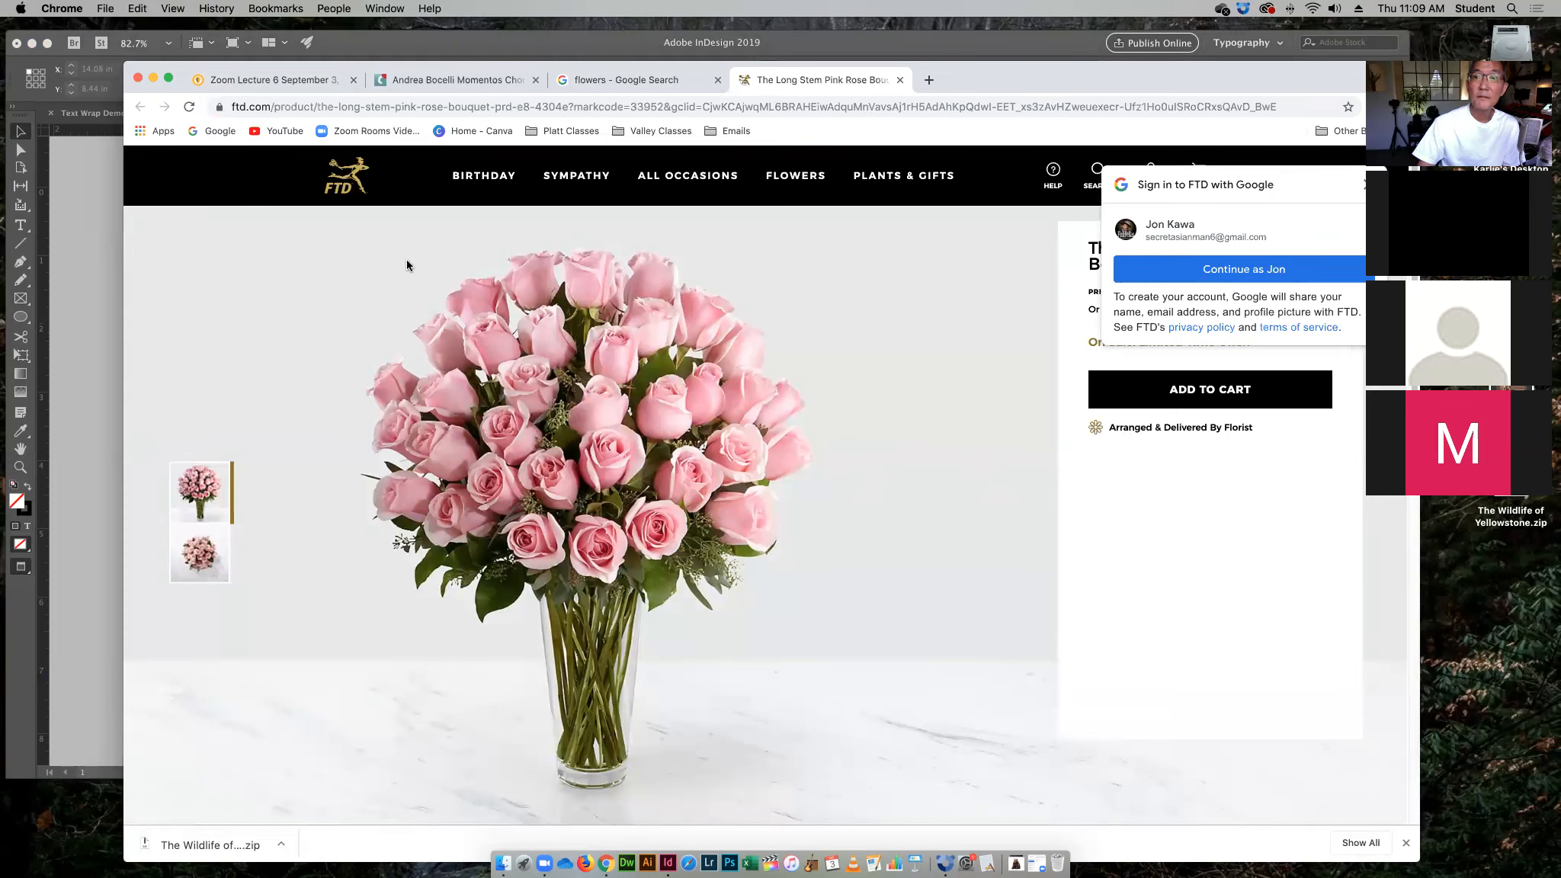
{"action": "left_click", "coordinate": [899, 80]}
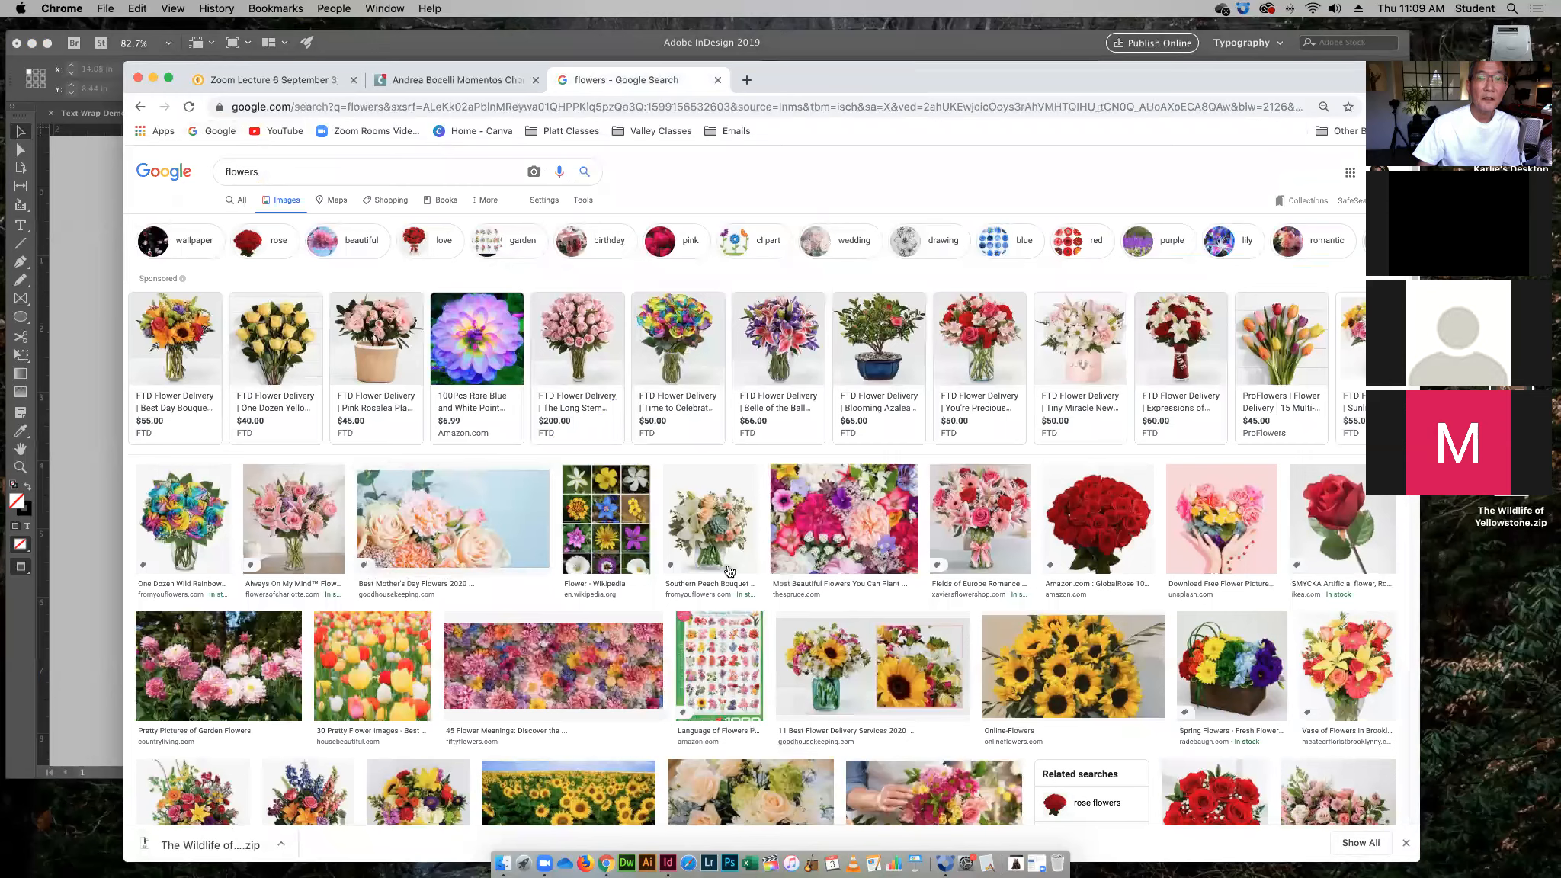
Save the Southern Peach Bouquet image to the Desktop as flowers.jpg
{"action": "left_click", "coordinate": [710, 518]}
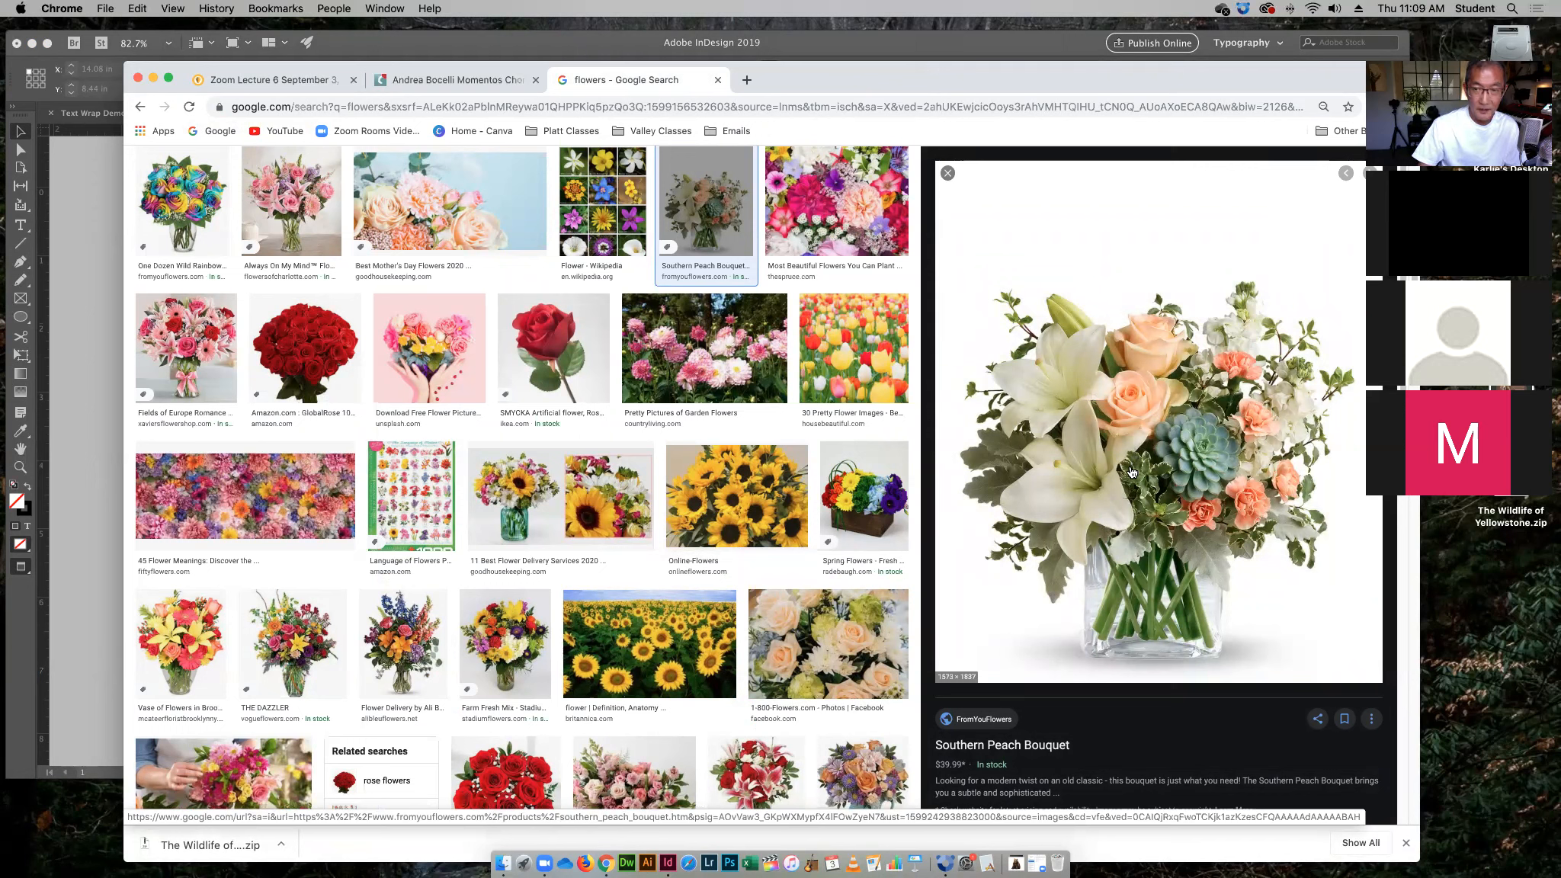
{"action": "right_click", "coordinate": [1127, 436]}
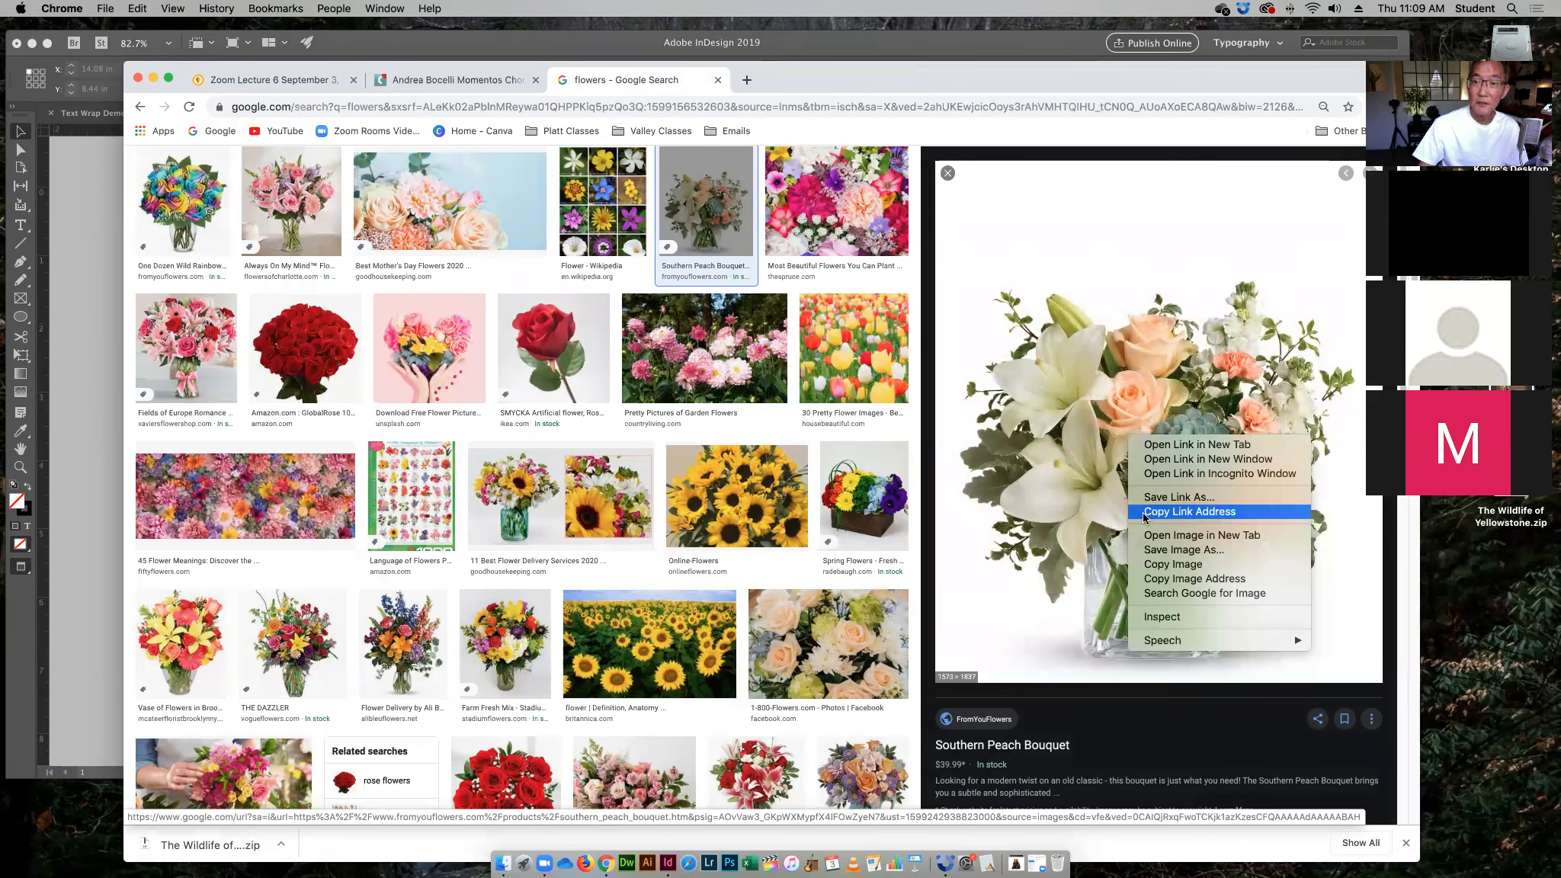
{"action": "left_click", "coordinate": [1151, 550]}
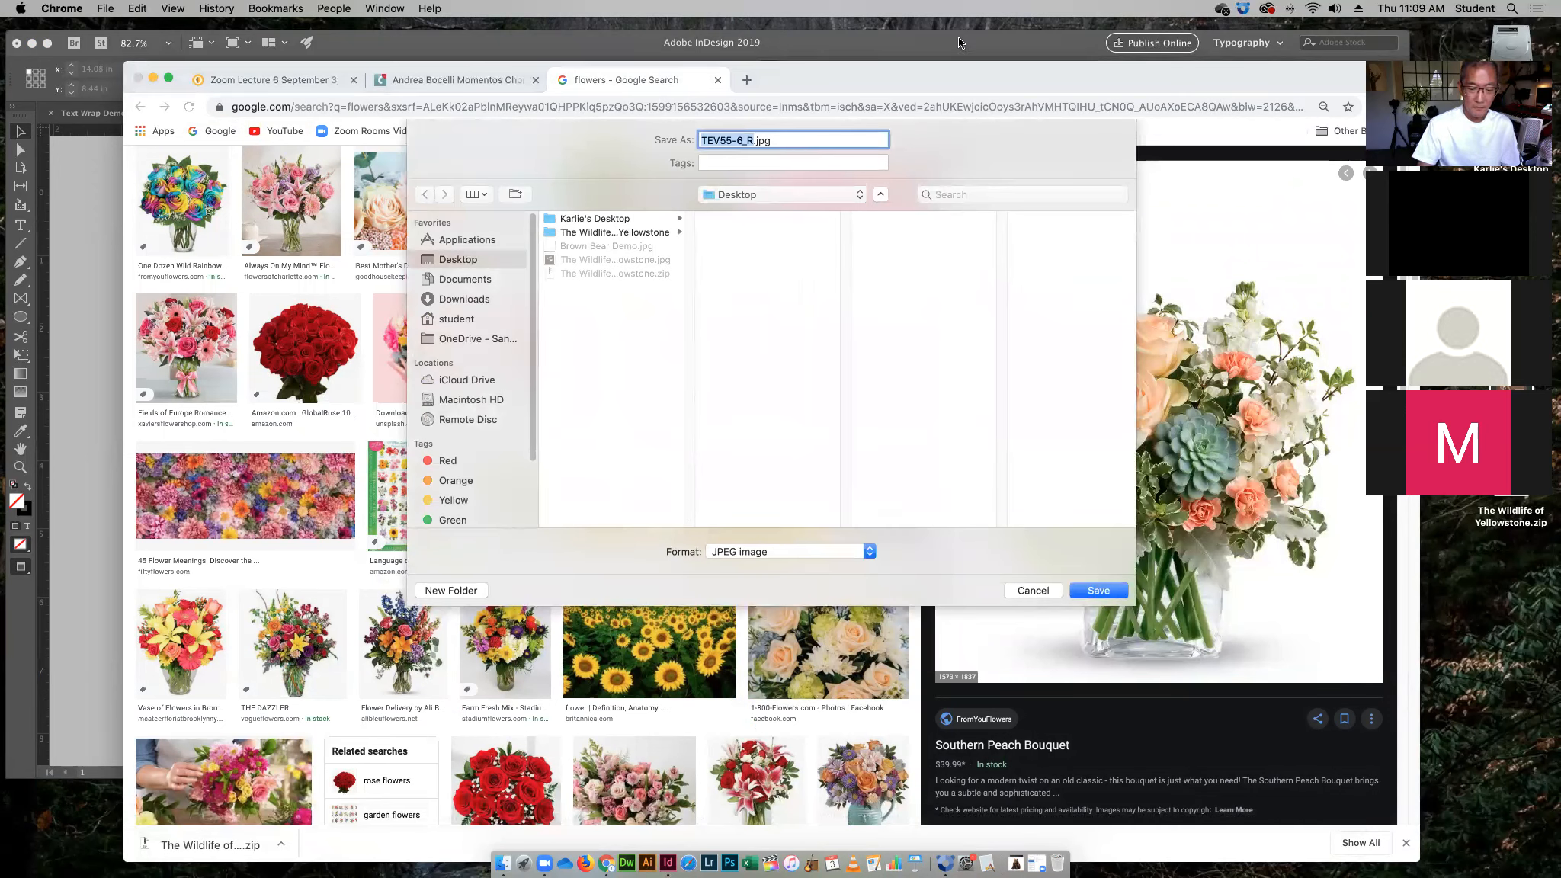
{"action": "type", "text": "flowers"}
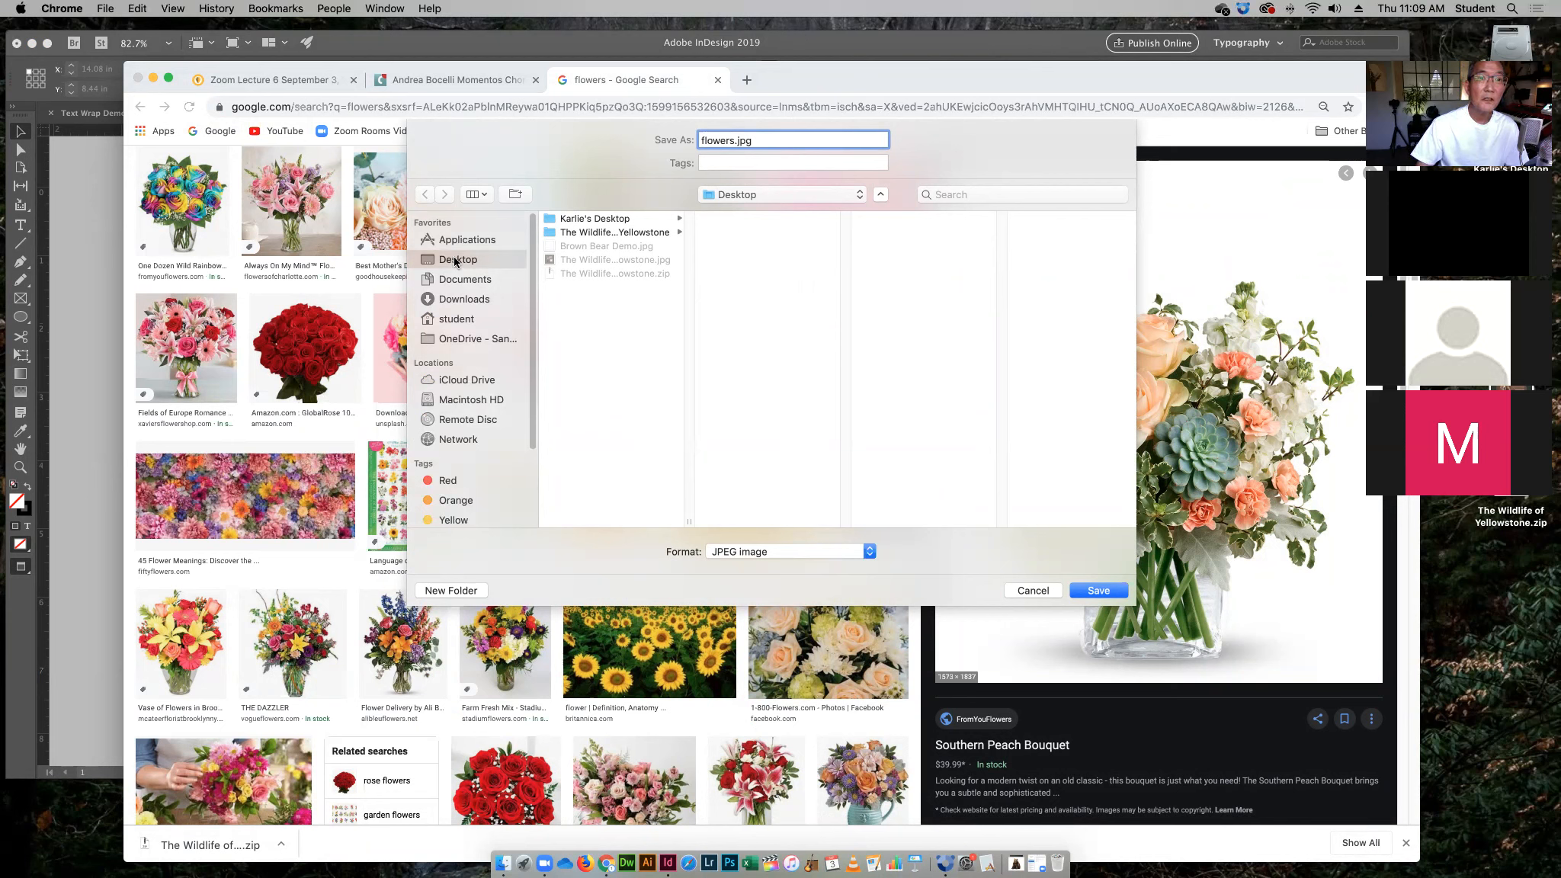
{"action": "left_click", "coordinate": [1098, 591]}
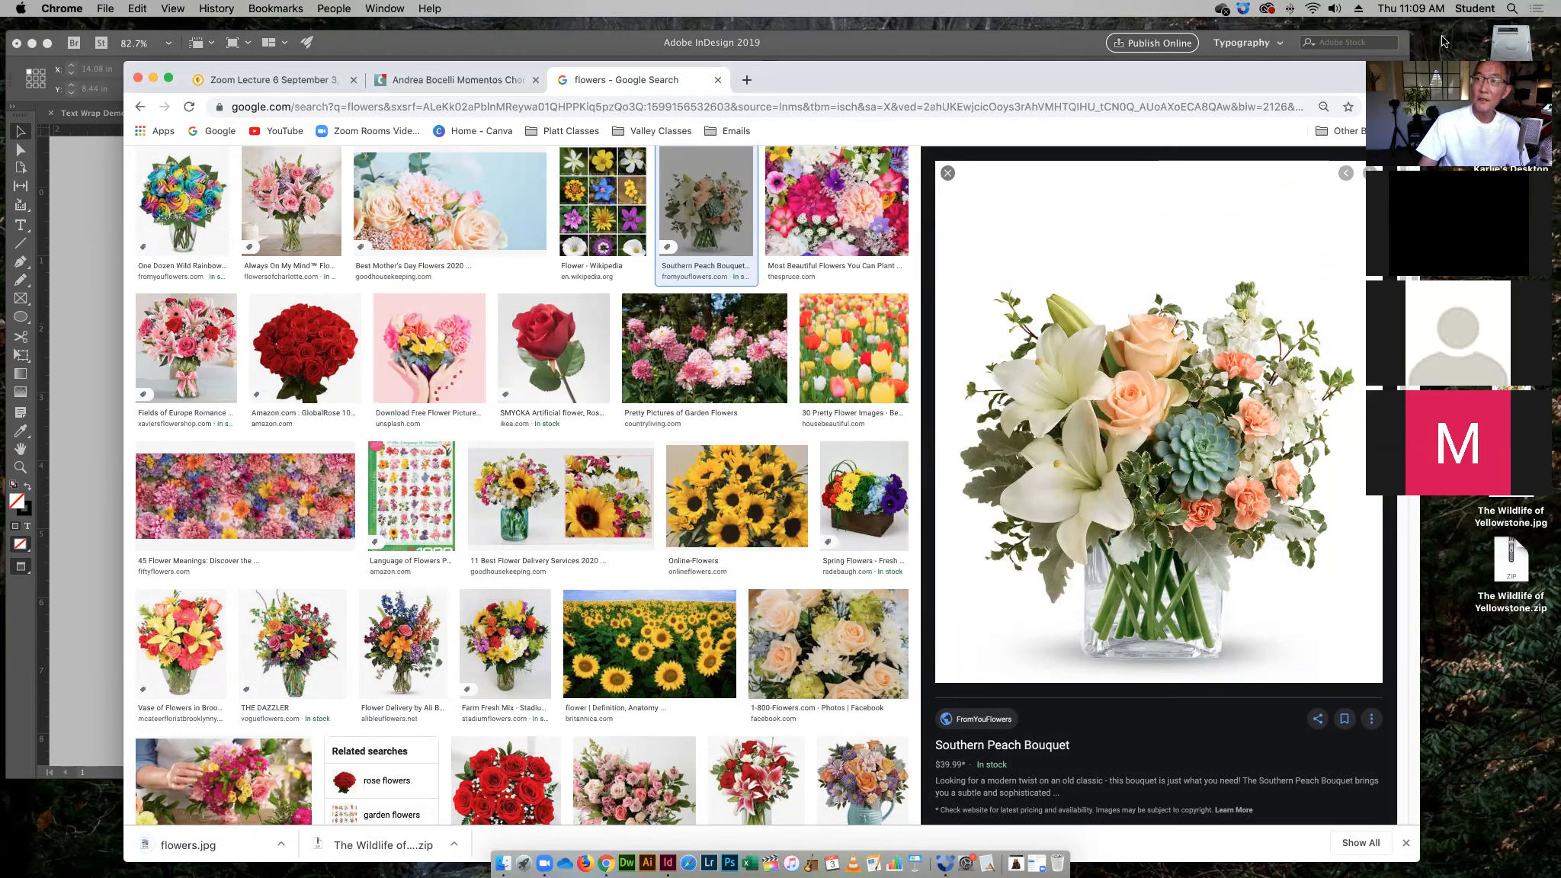
{"action": "left_click", "coordinate": [1469, 276]}
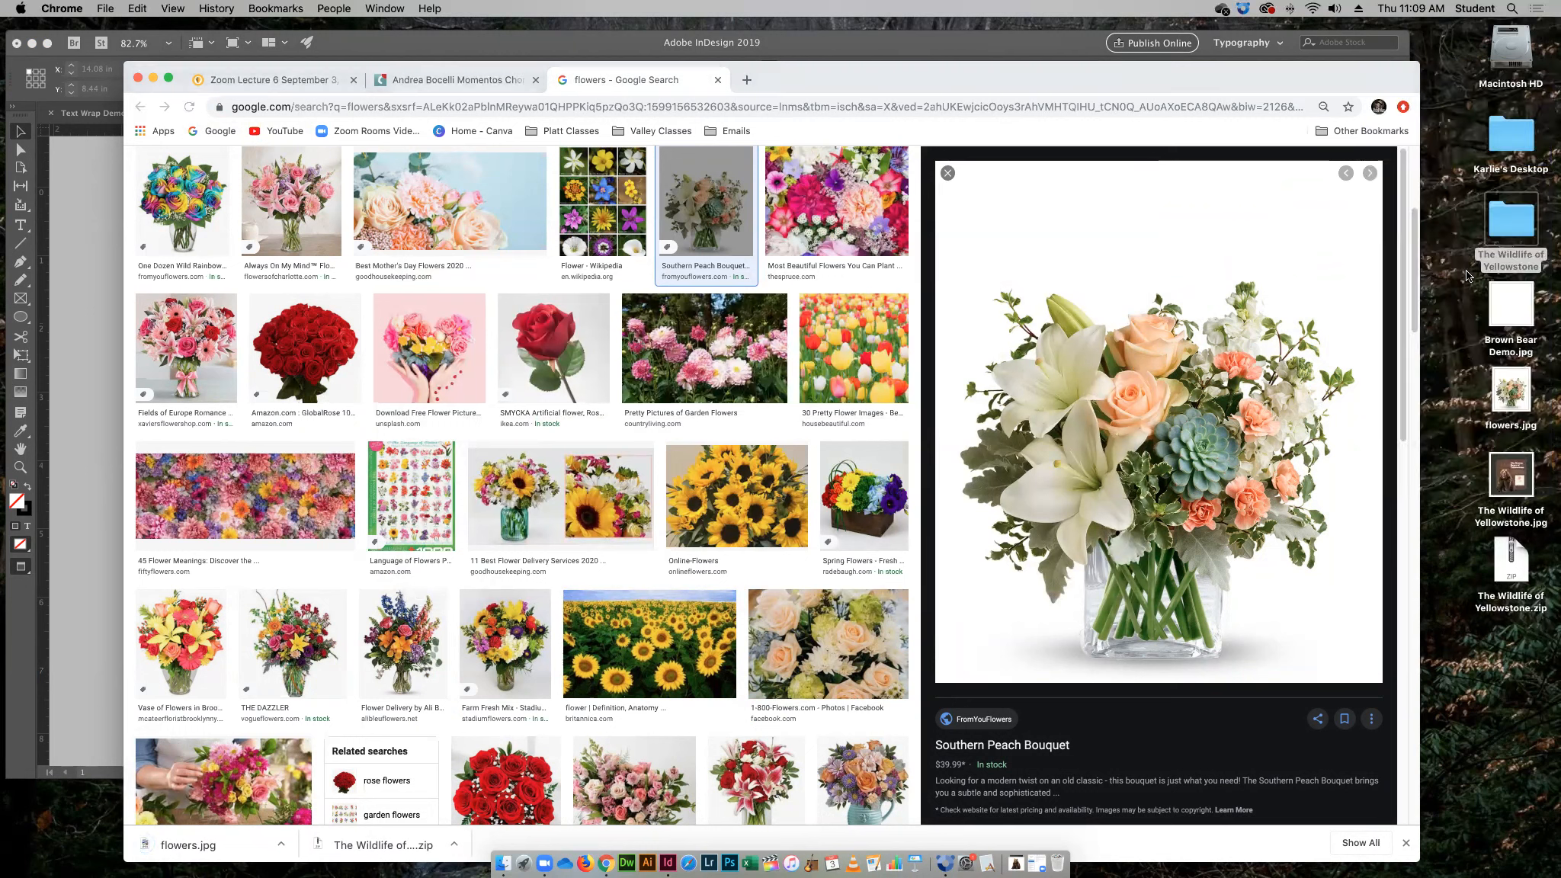
Switch to InDesign and place flowers.jpg from the Desktop below the narrow text column, about 2.62 in wide and 3.06 in high
{"action": "left_click", "coordinate": [84, 213]}
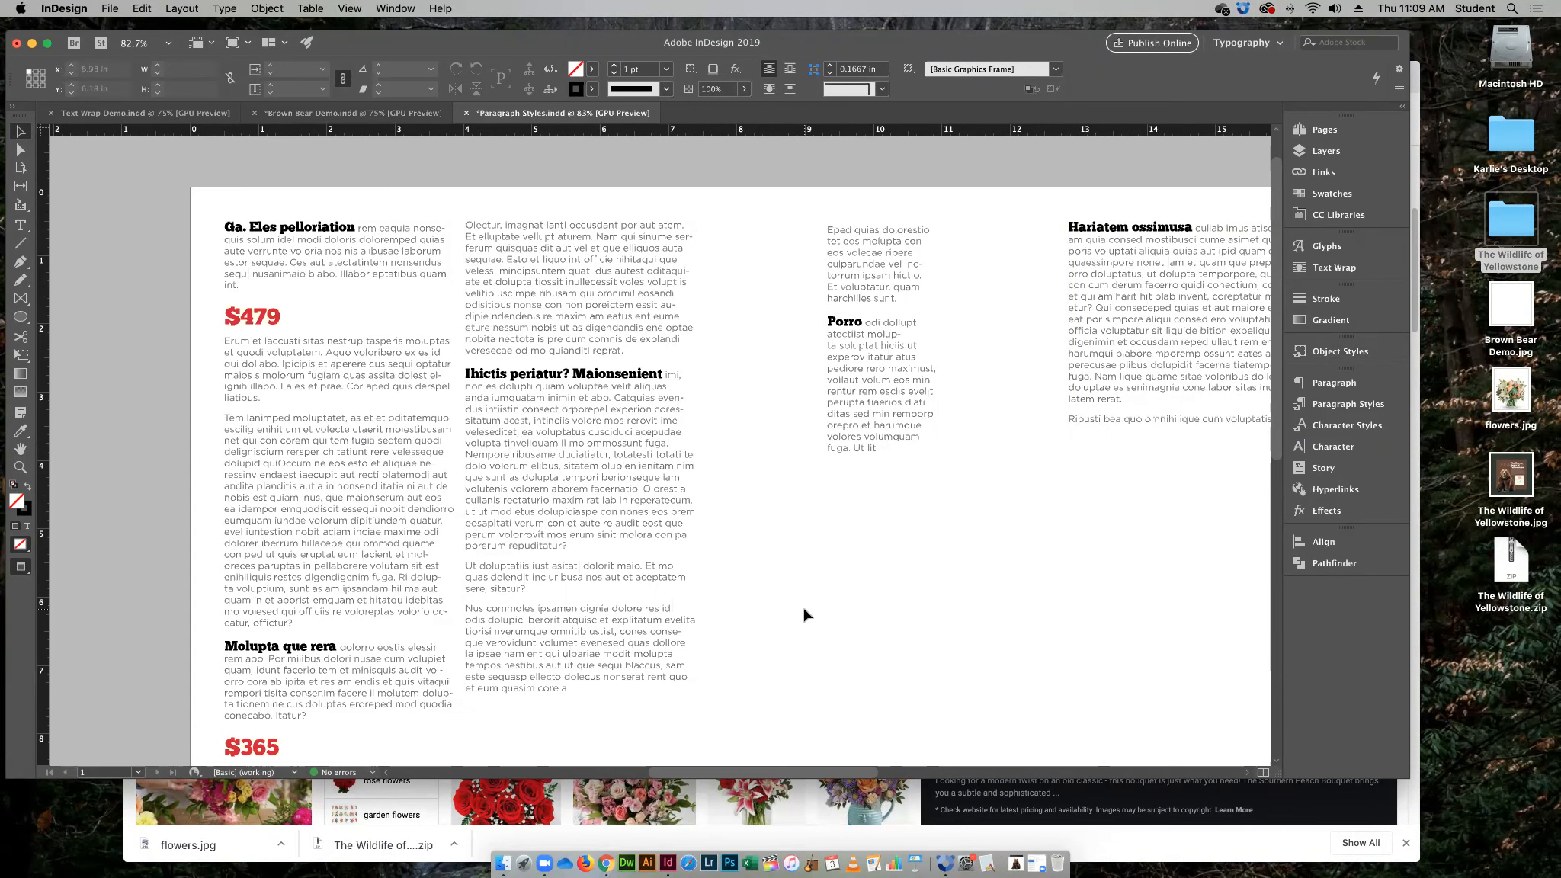
{"action": "key", "text": "super+d"}
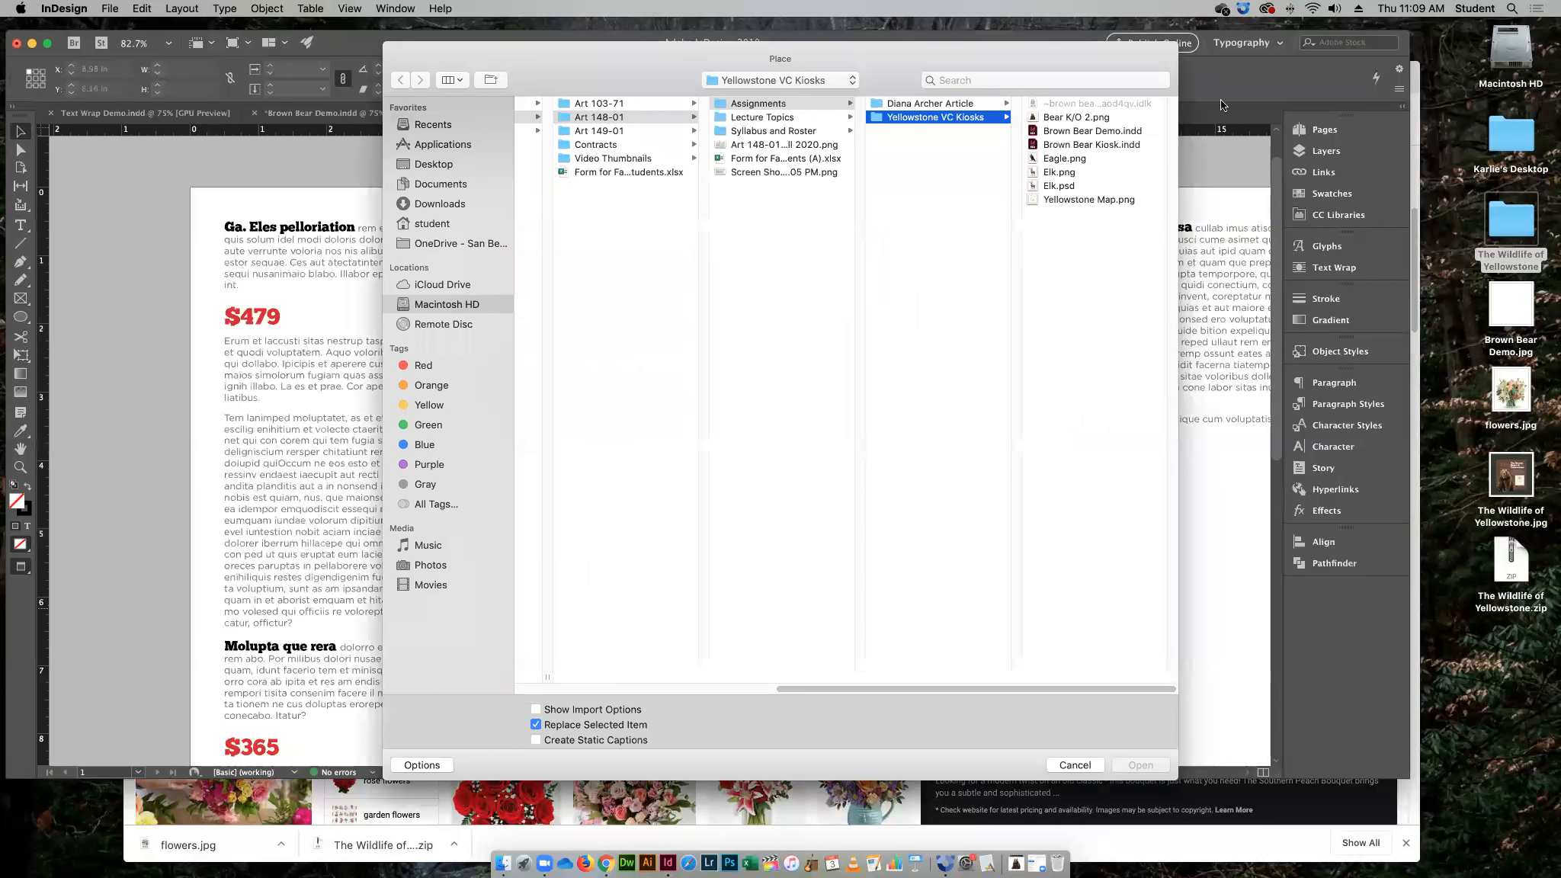
{"action": "left_click", "coordinate": [449, 165]}
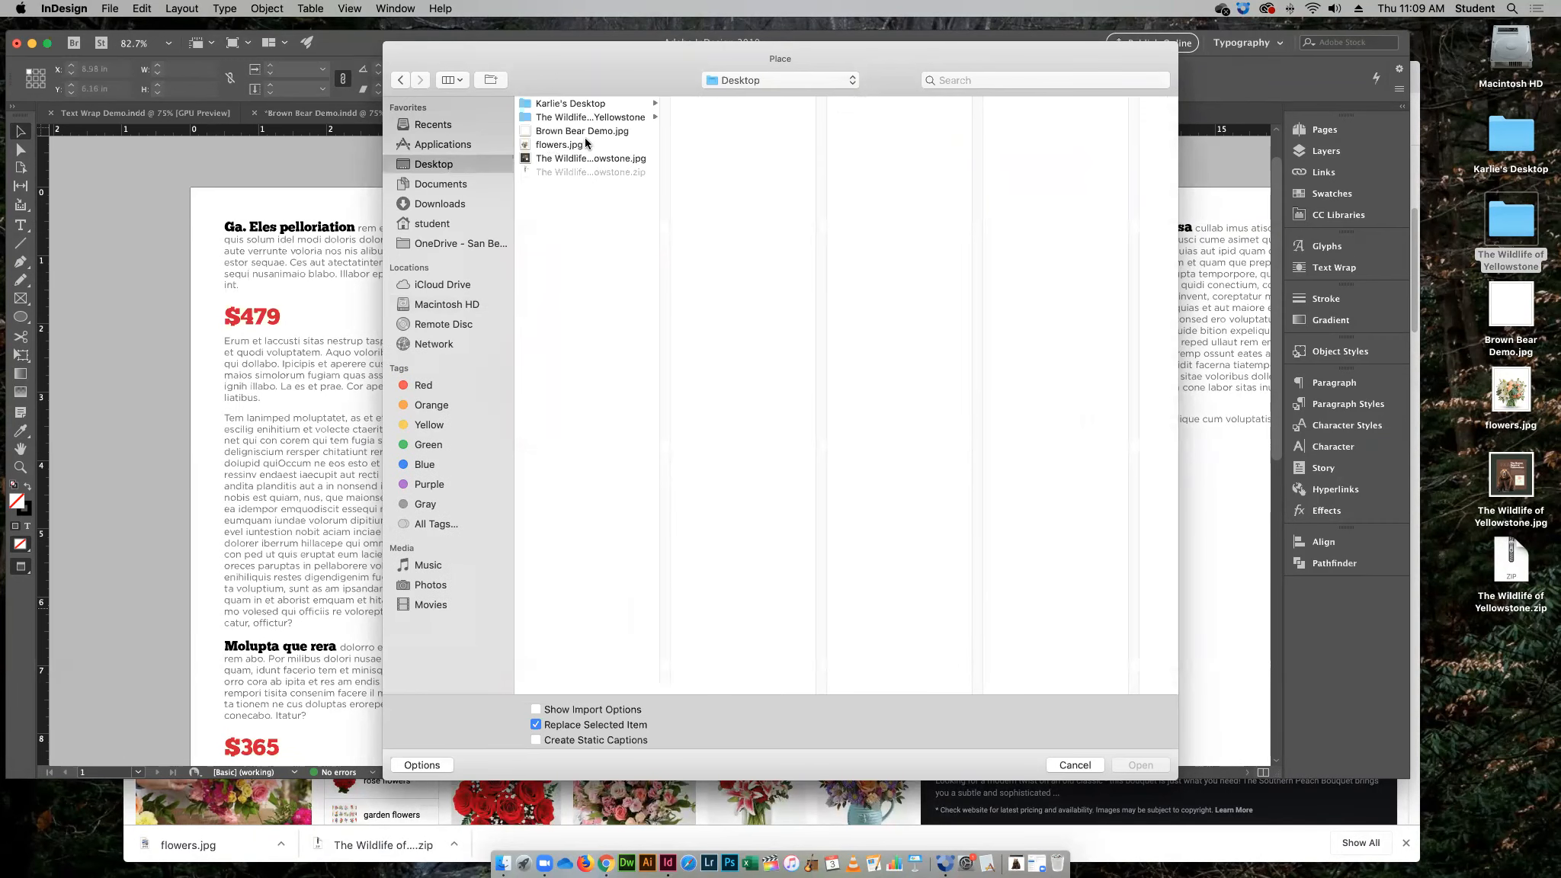
{"action": "left_click", "coordinate": [571, 145]}
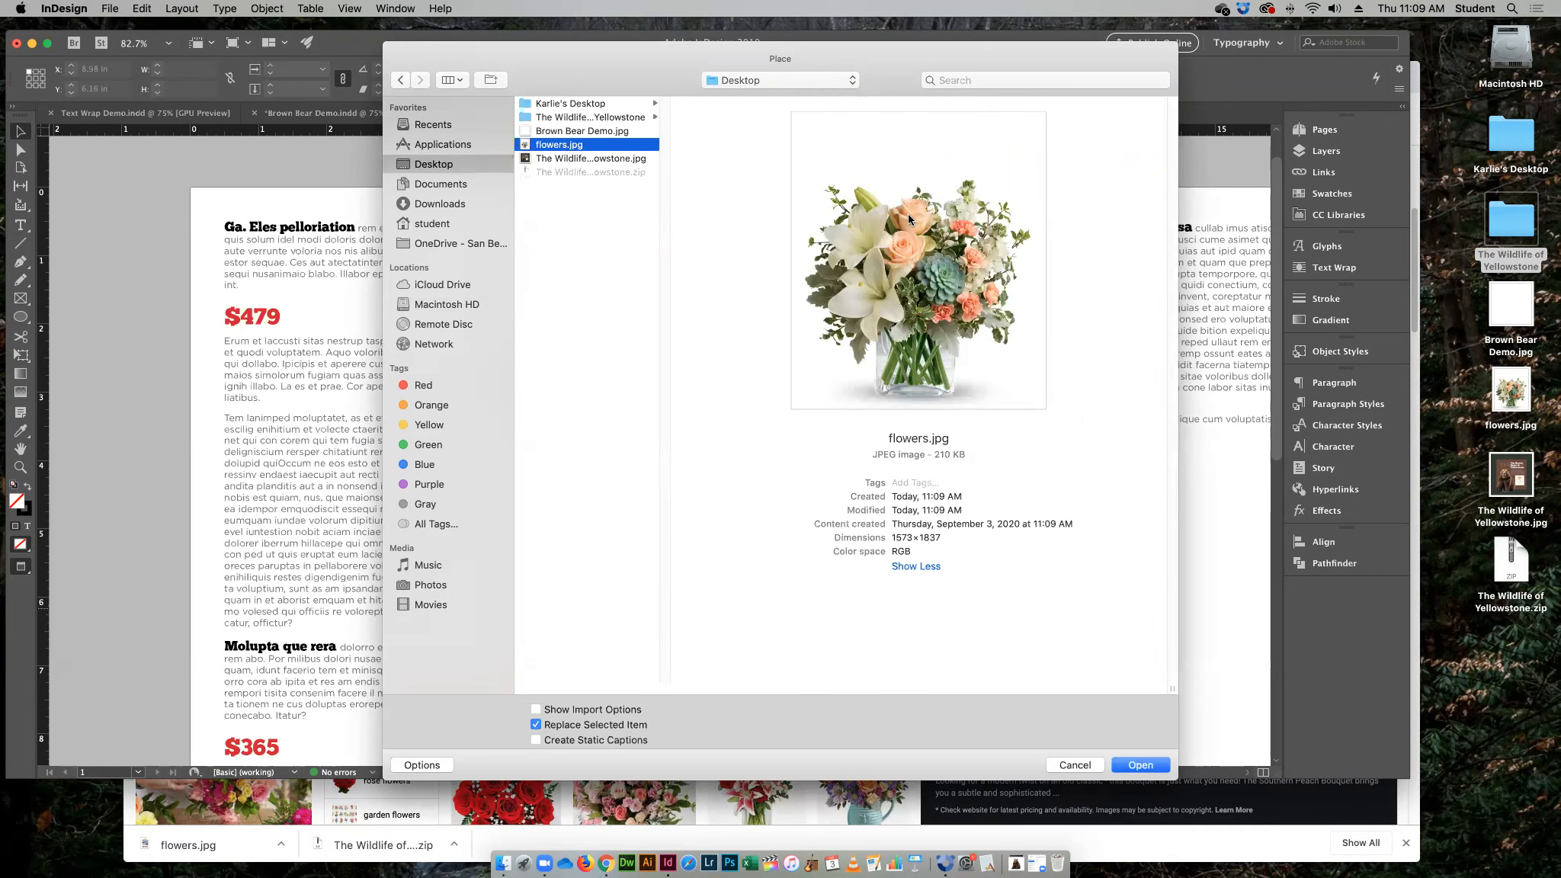
{"action": "left_click", "coordinate": [1139, 766]}
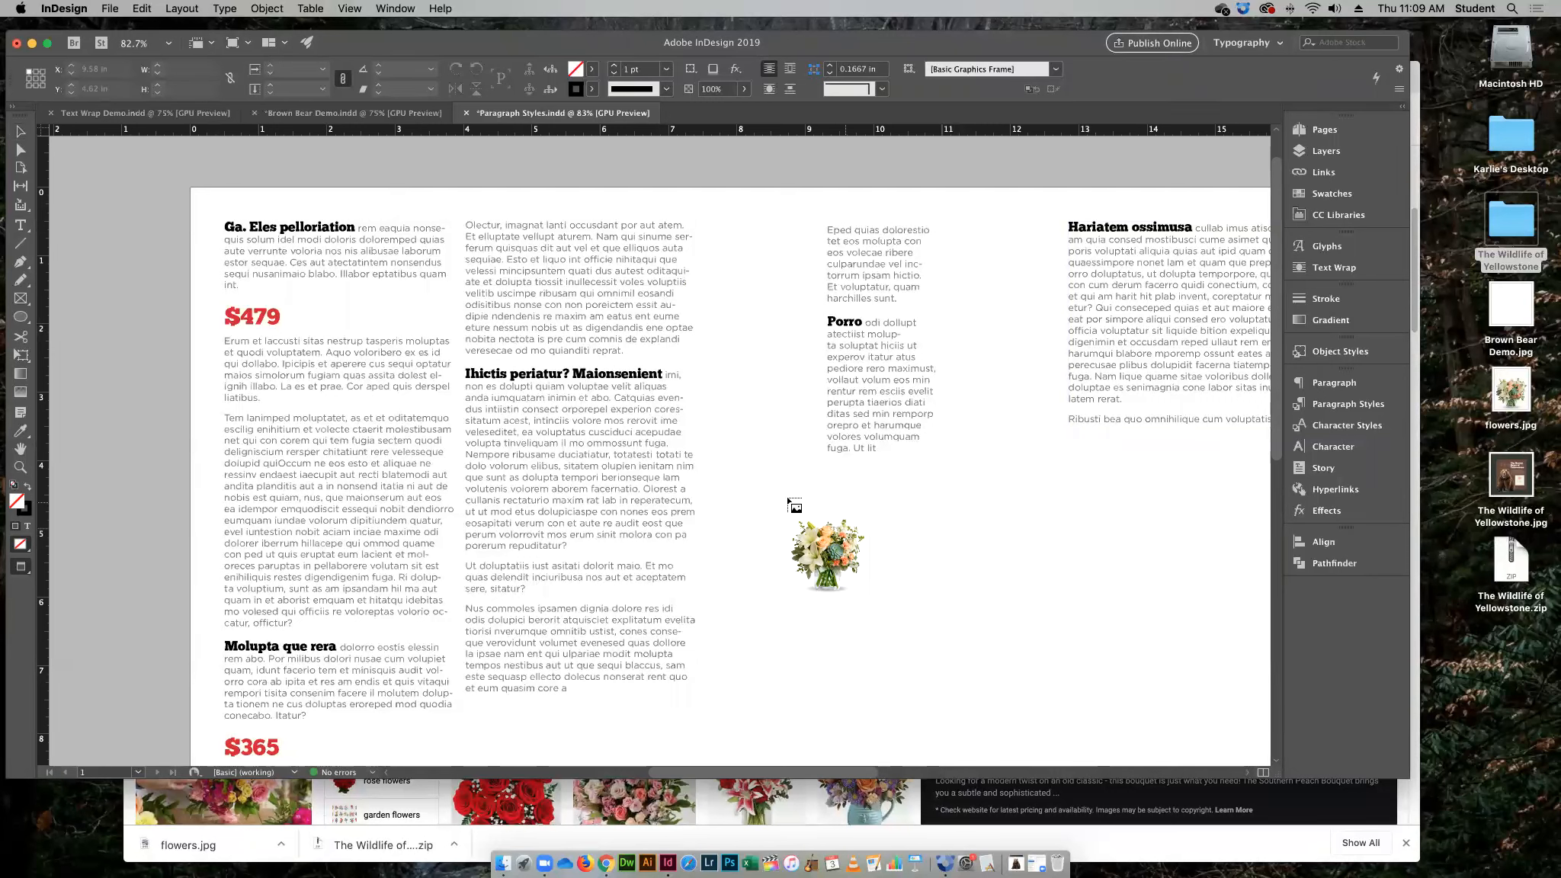
{"action": "left_click_drag", "start_coordinate": [780, 493], "coordinate": [965, 630]}
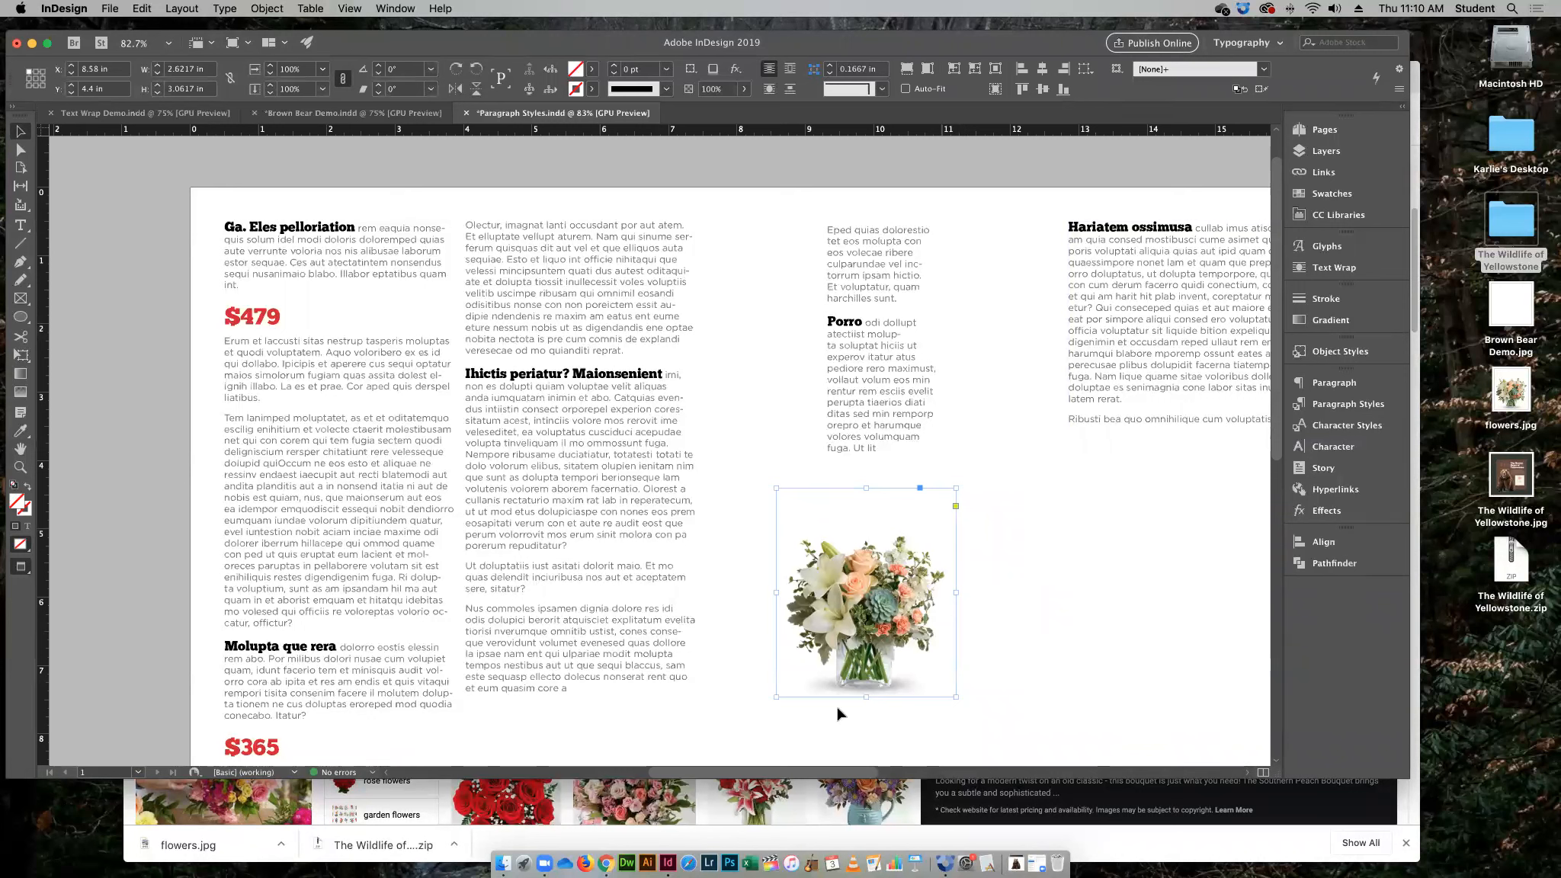
Move the bouquet image over the second text column, try sending it to the back and moving it off the text, and undo both
{"action": "left_click_drag", "start_coordinate": [895, 623], "coordinate": [750, 586]}
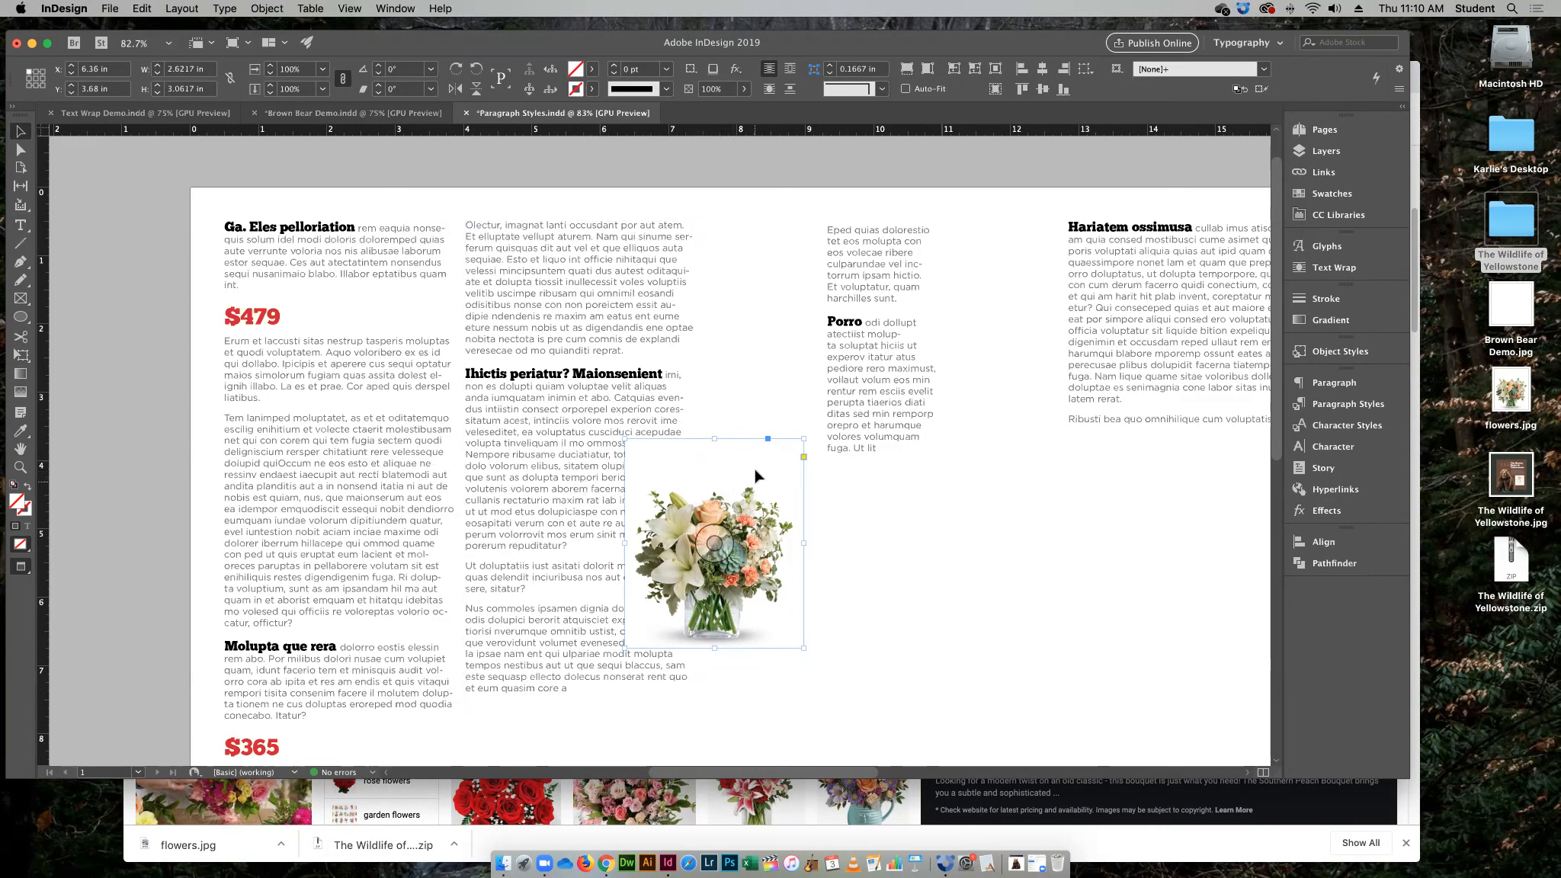
{"action": "left_click", "coordinate": [268, 9]}
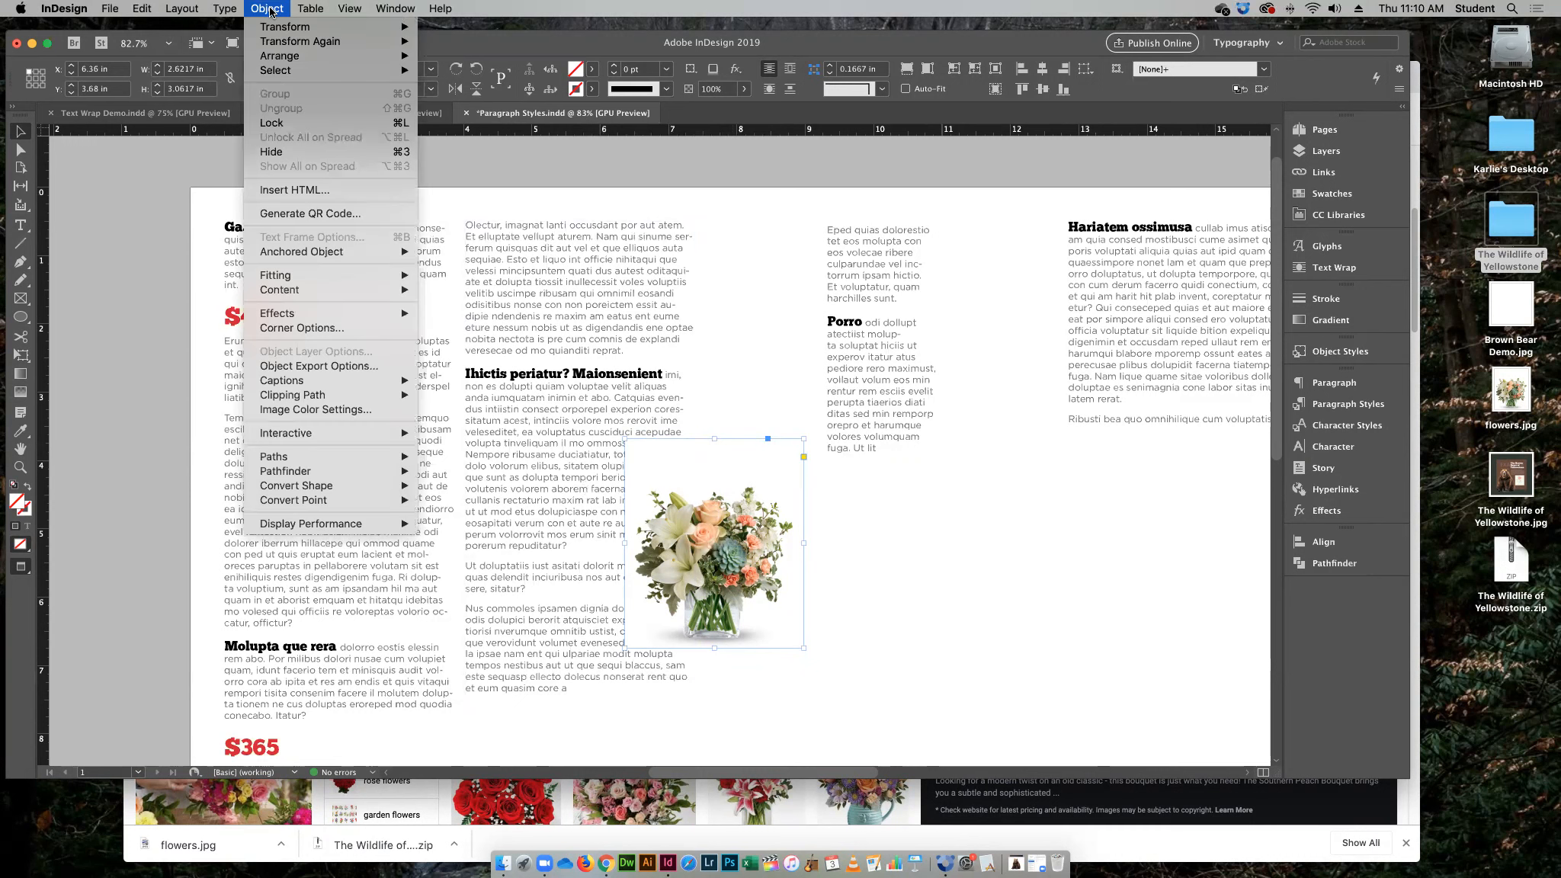
{"action": "mouse_move", "coordinate": [276, 56]}
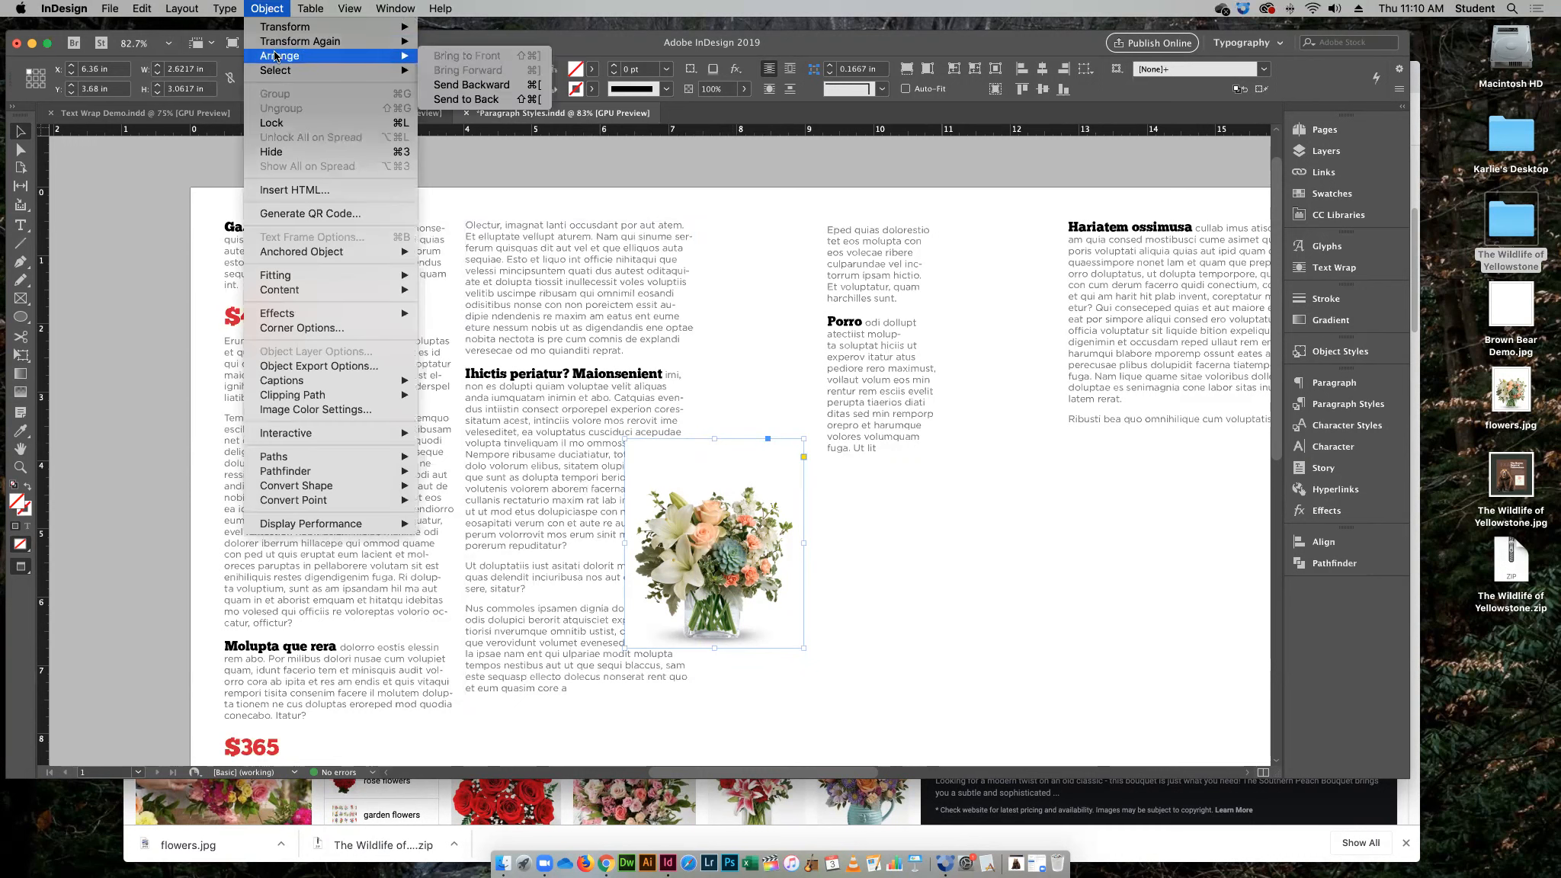
{"action": "left_click", "coordinate": [472, 100]}
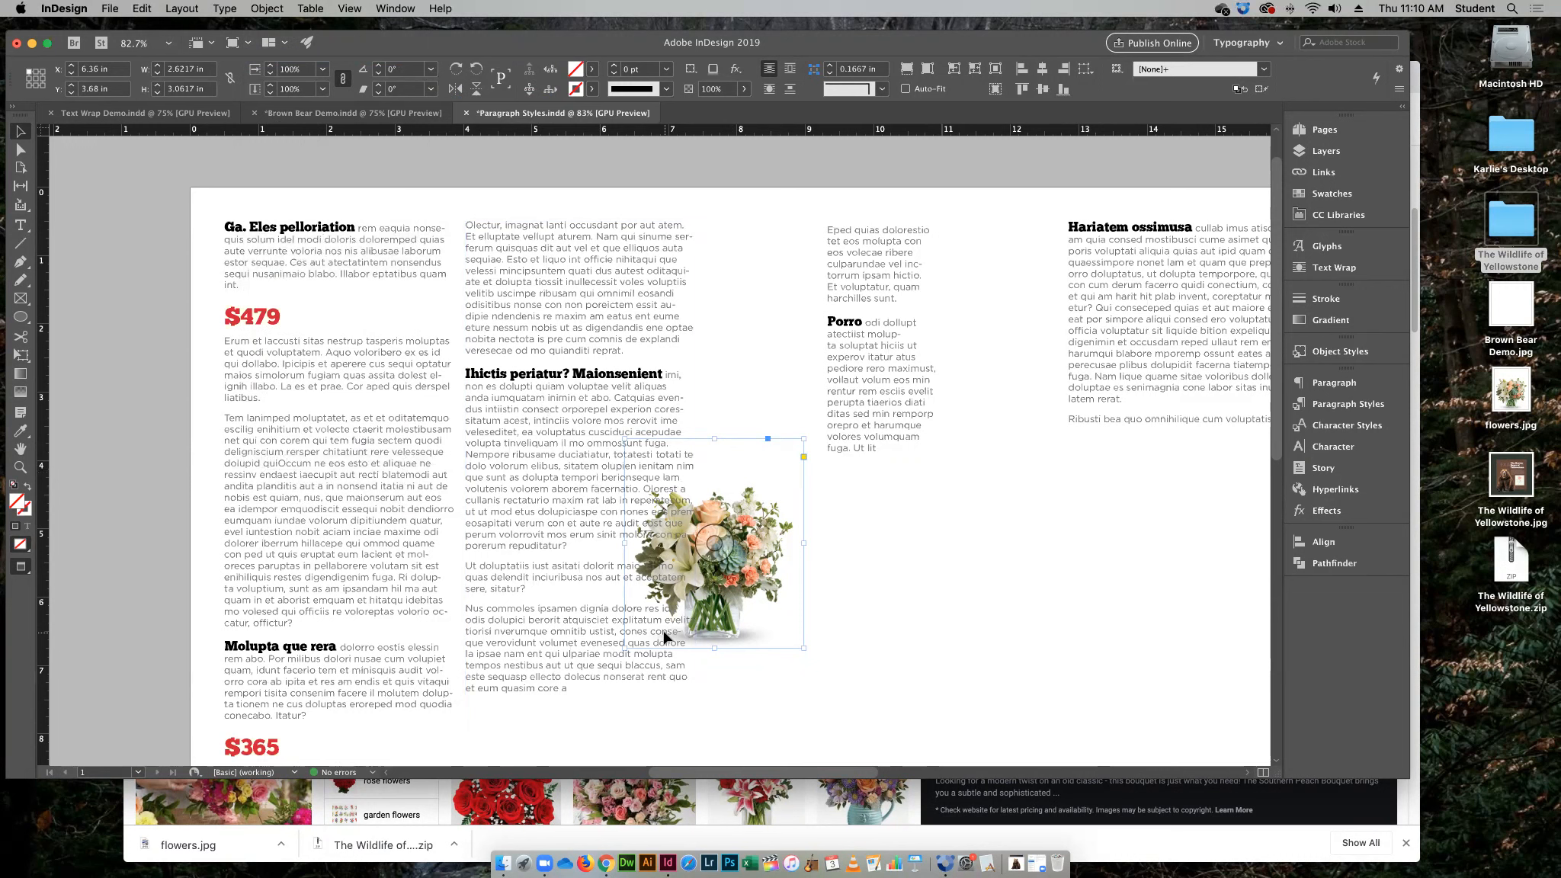
{"action": "left_click_drag", "start_coordinate": [767, 547], "coordinate": [875, 586]}
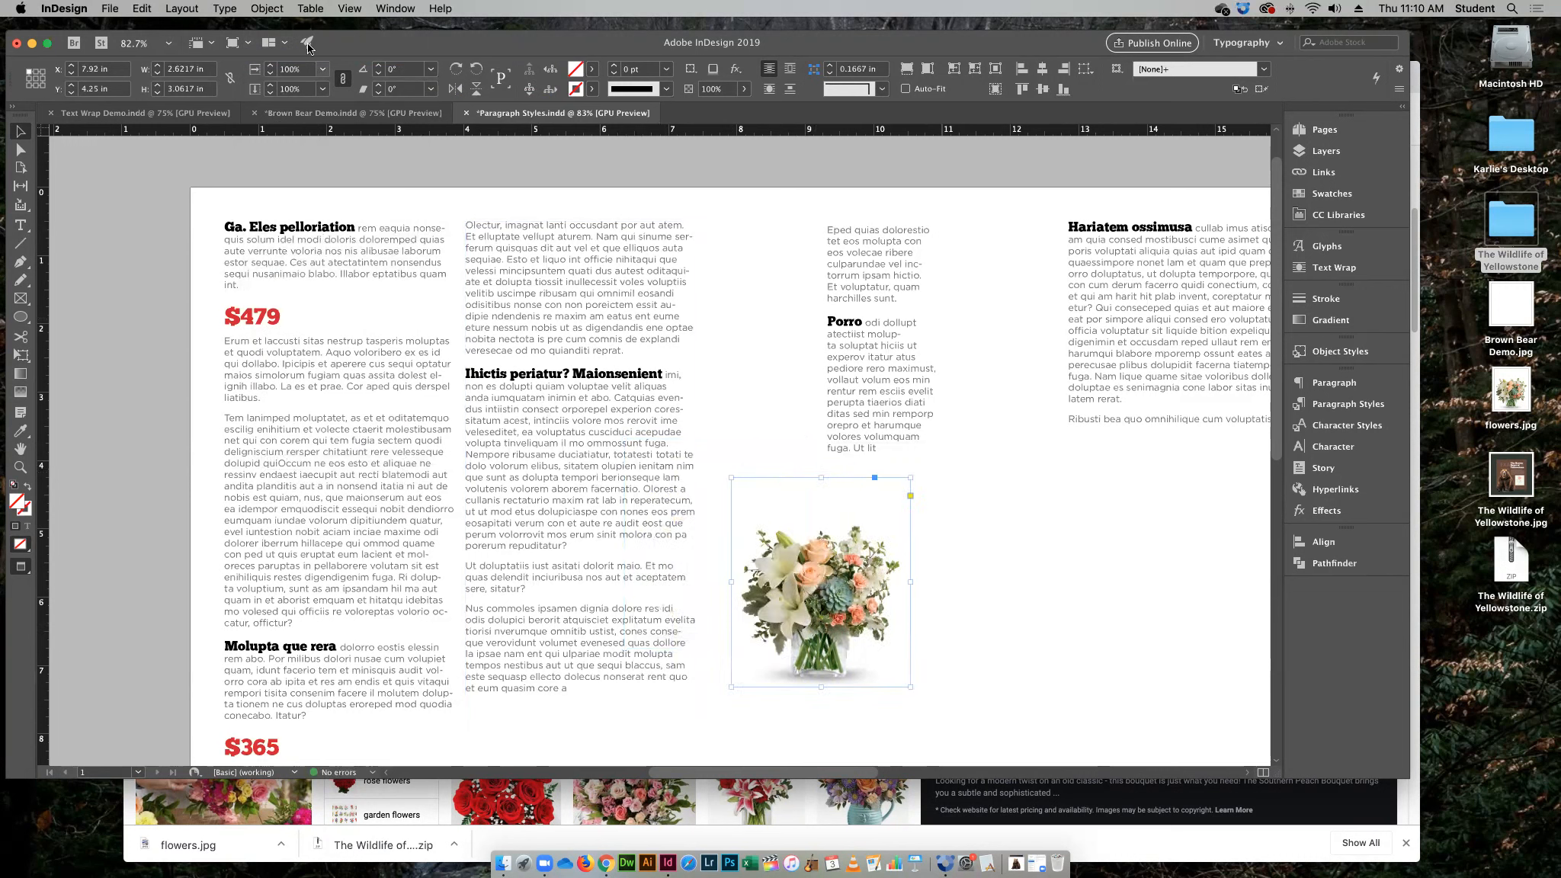
{"action": "key", "text": "super+z"}
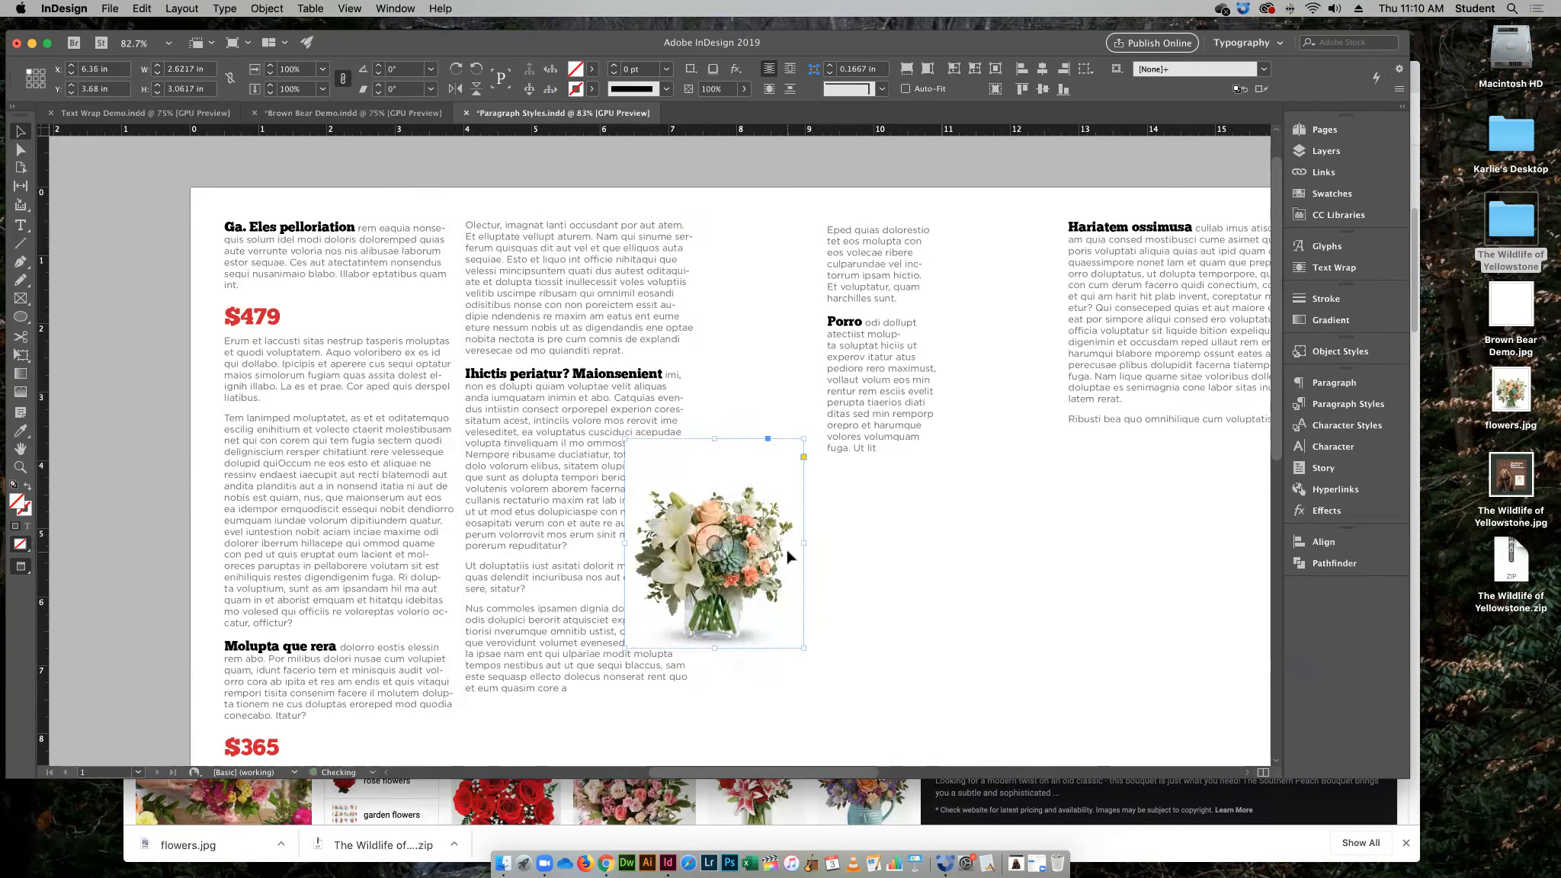
Move the bouquet image back below the narrow text column and crop the empty area above the flowers, making its frame about 2.5 in high
{"action": "left_click_drag", "start_coordinate": [792, 564], "coordinate": [900, 594]}
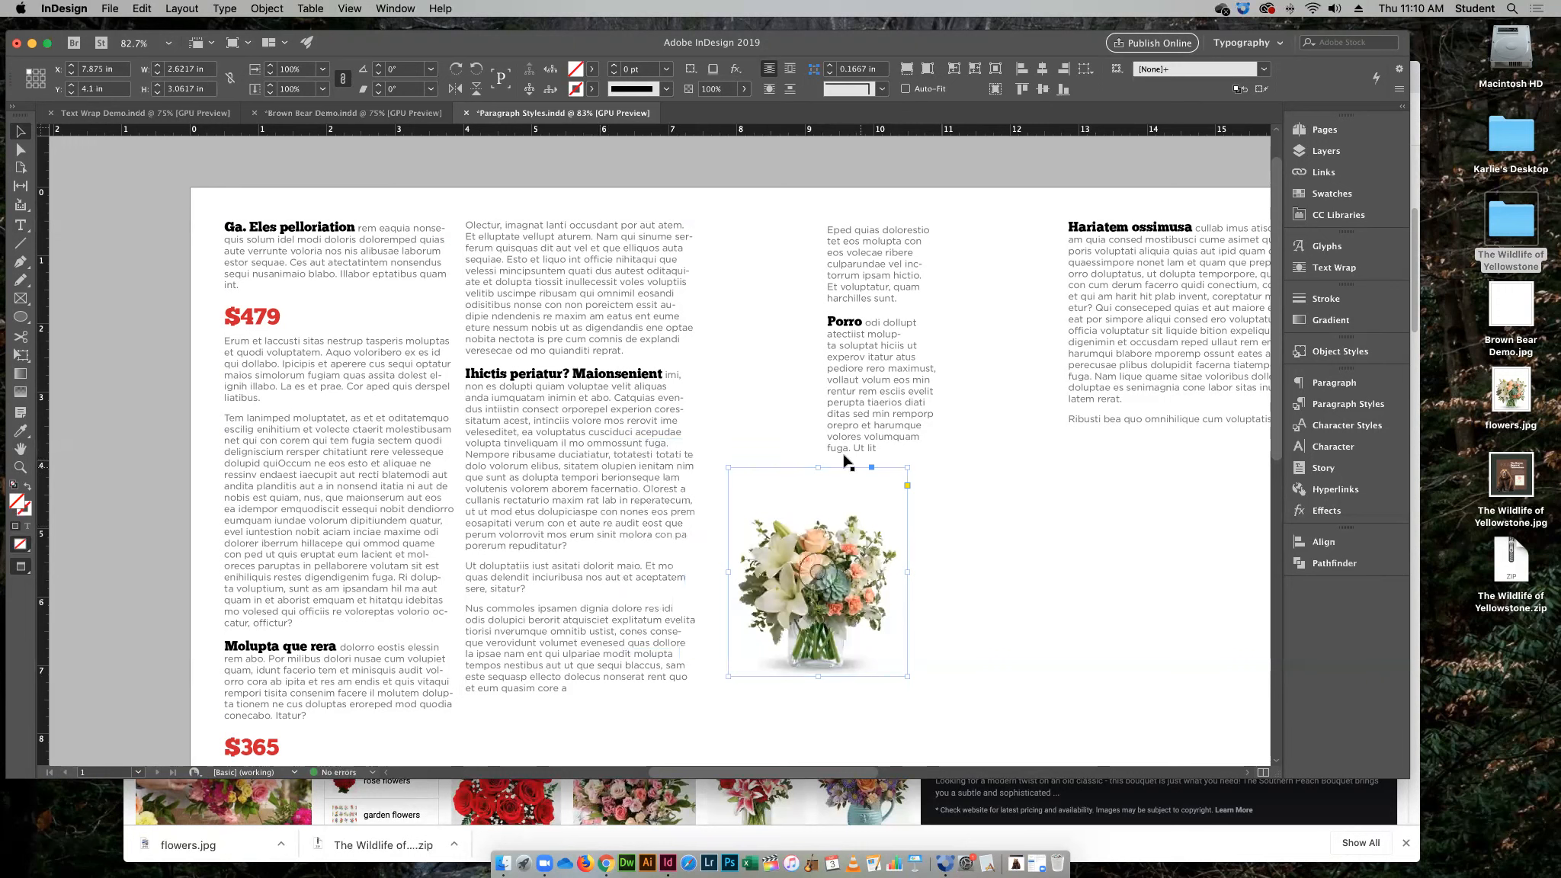
{"action": "left_click_drag", "start_coordinate": [817, 470], "coordinate": [819, 500]}
{"action": "left_click_drag", "start_coordinate": [819, 506], "coordinate": [819, 505]}
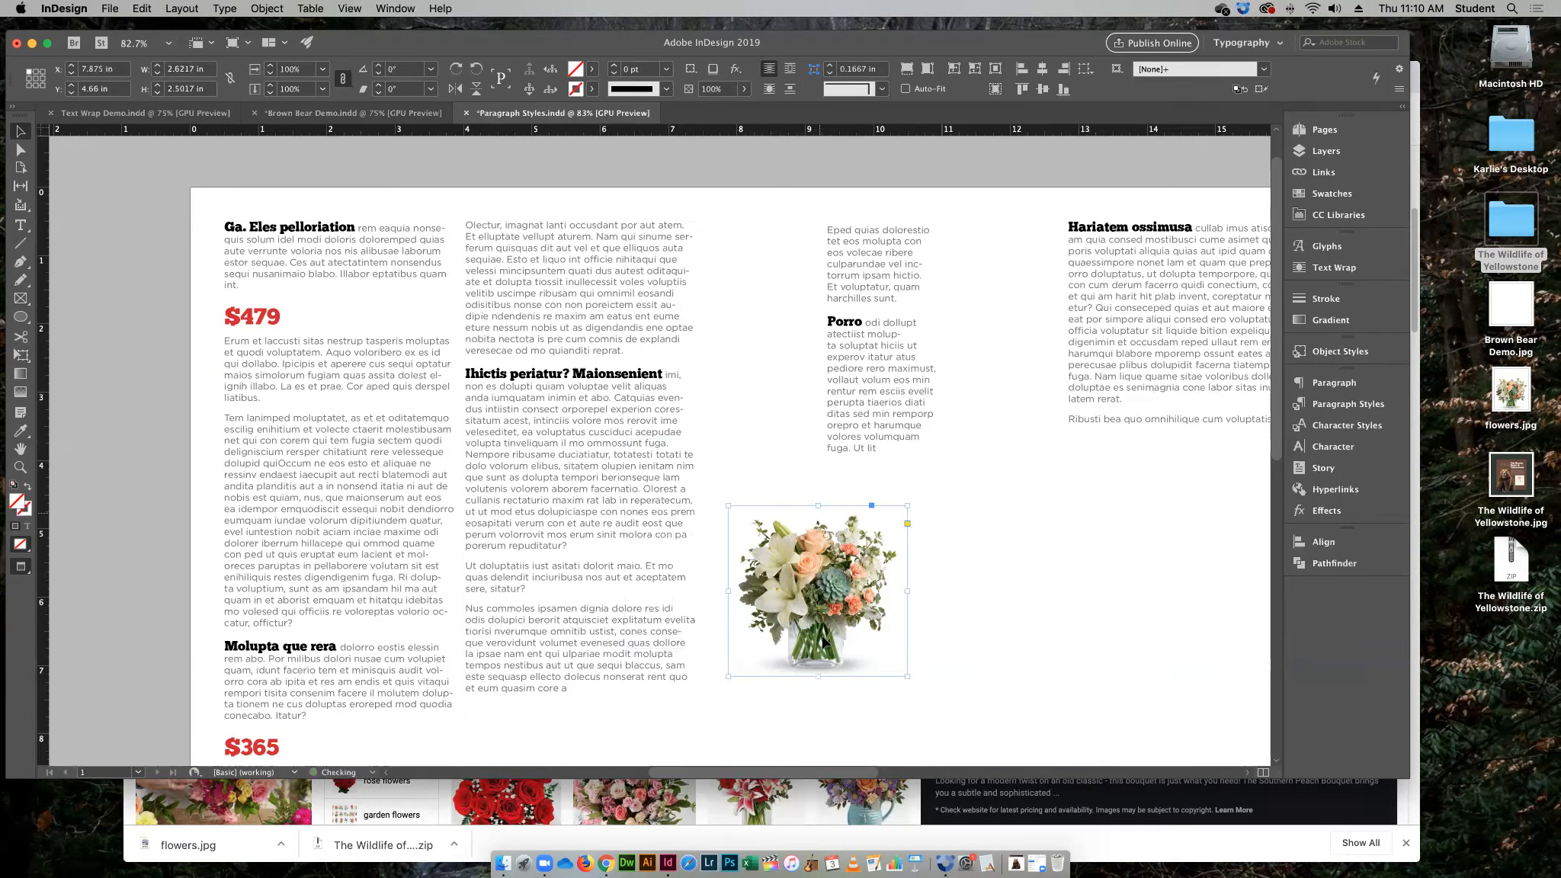
{"action": "left_click_drag", "start_coordinate": [906, 594], "coordinate": [903, 594]}
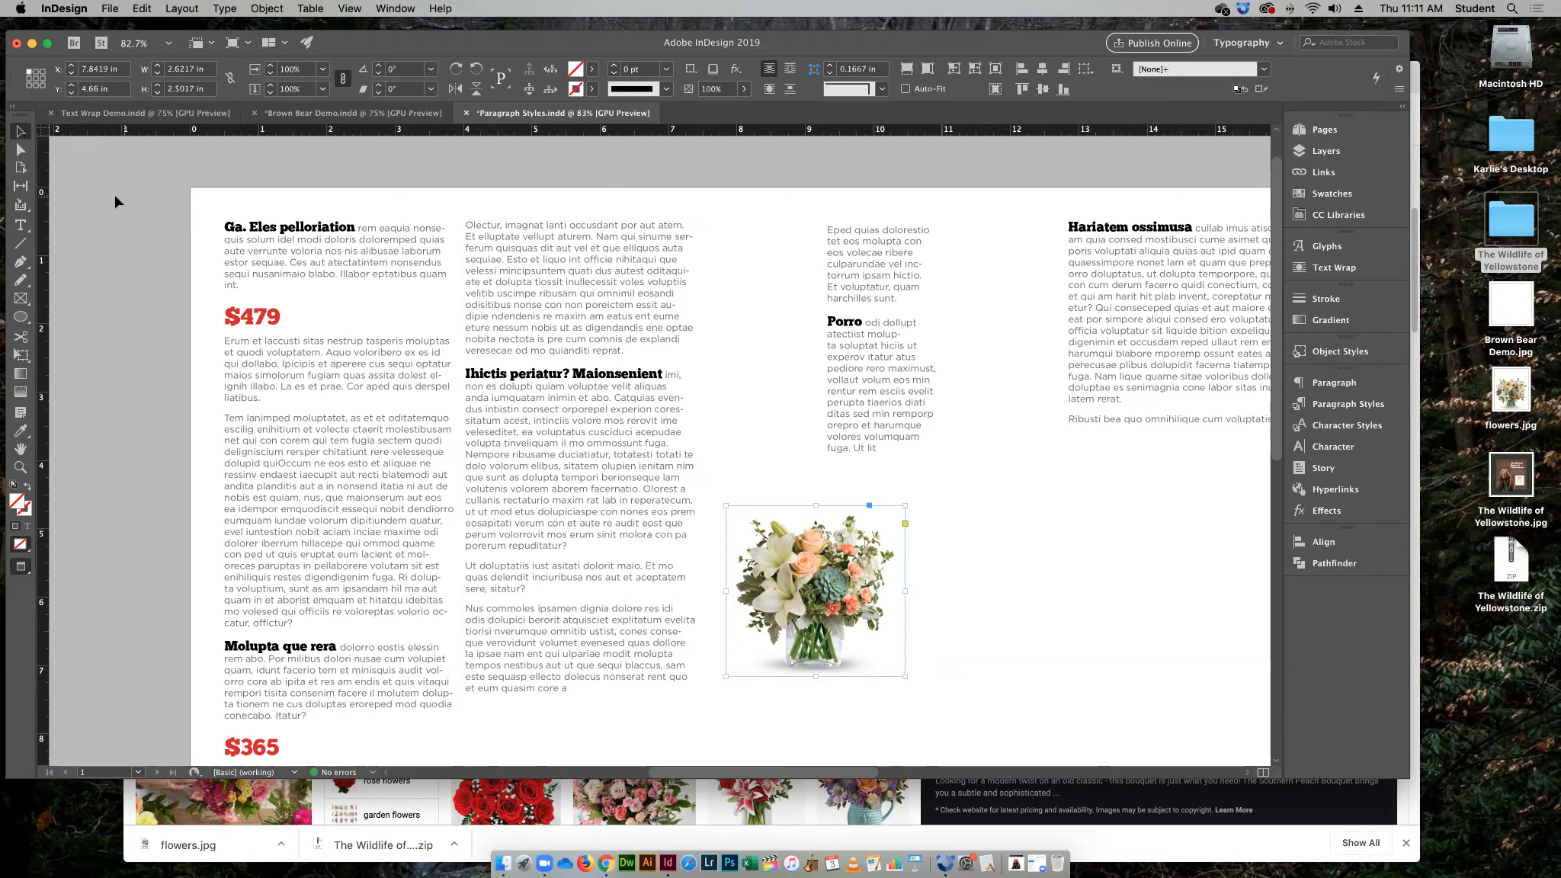
Wrap text around the bouquet's object shape and squash the image inside its frame to about 2.5 in high
{"action": "left_click_drag", "start_coordinate": [840, 536], "coordinate": [852, 529]}
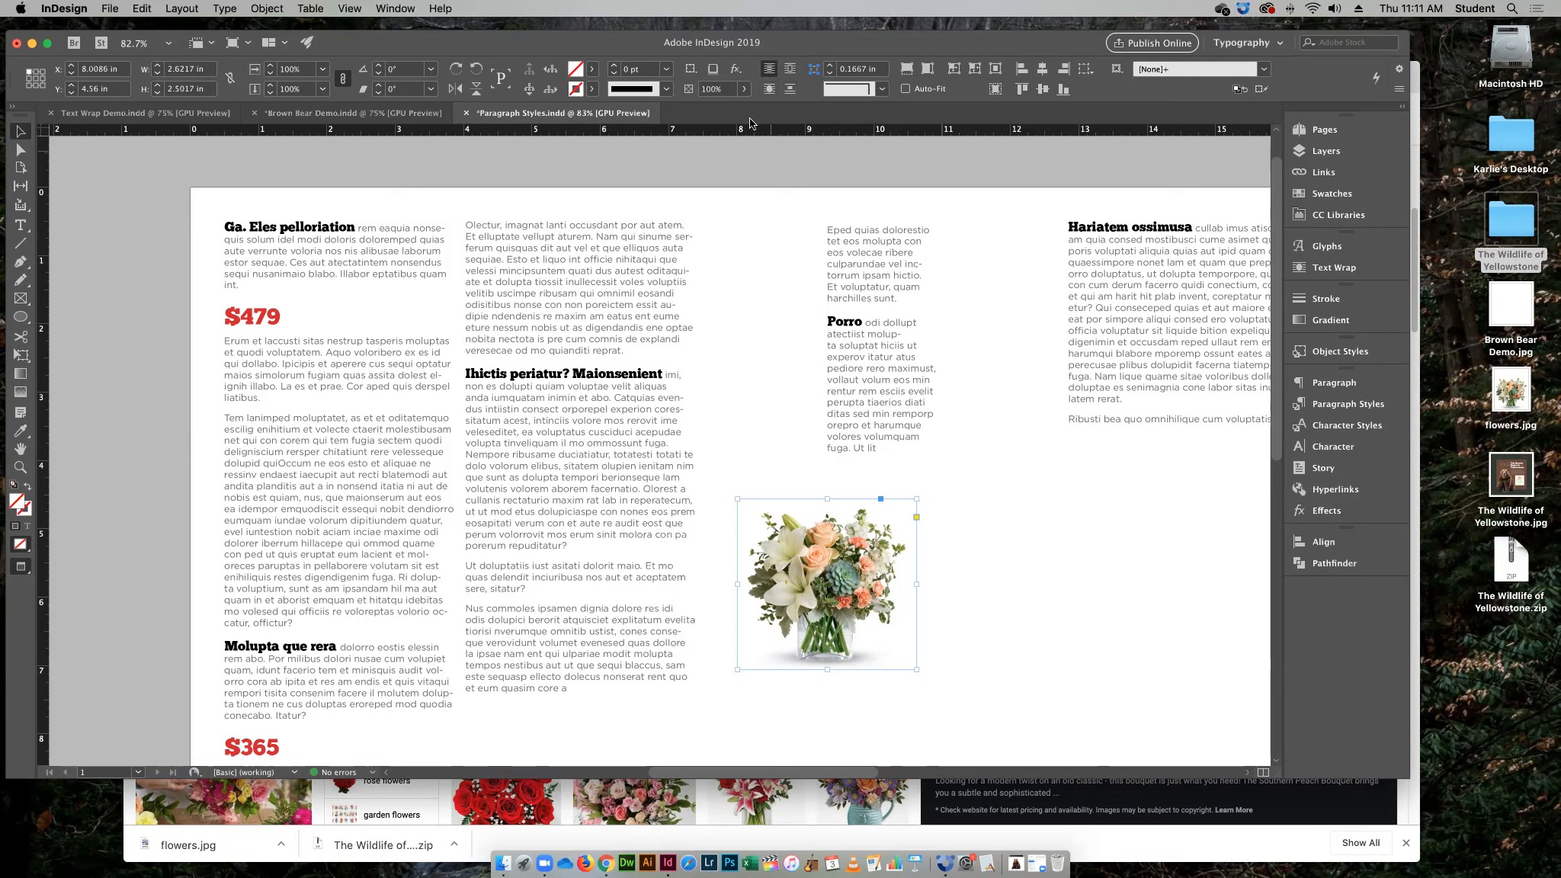
{"action": "left_click", "coordinate": [768, 92]}
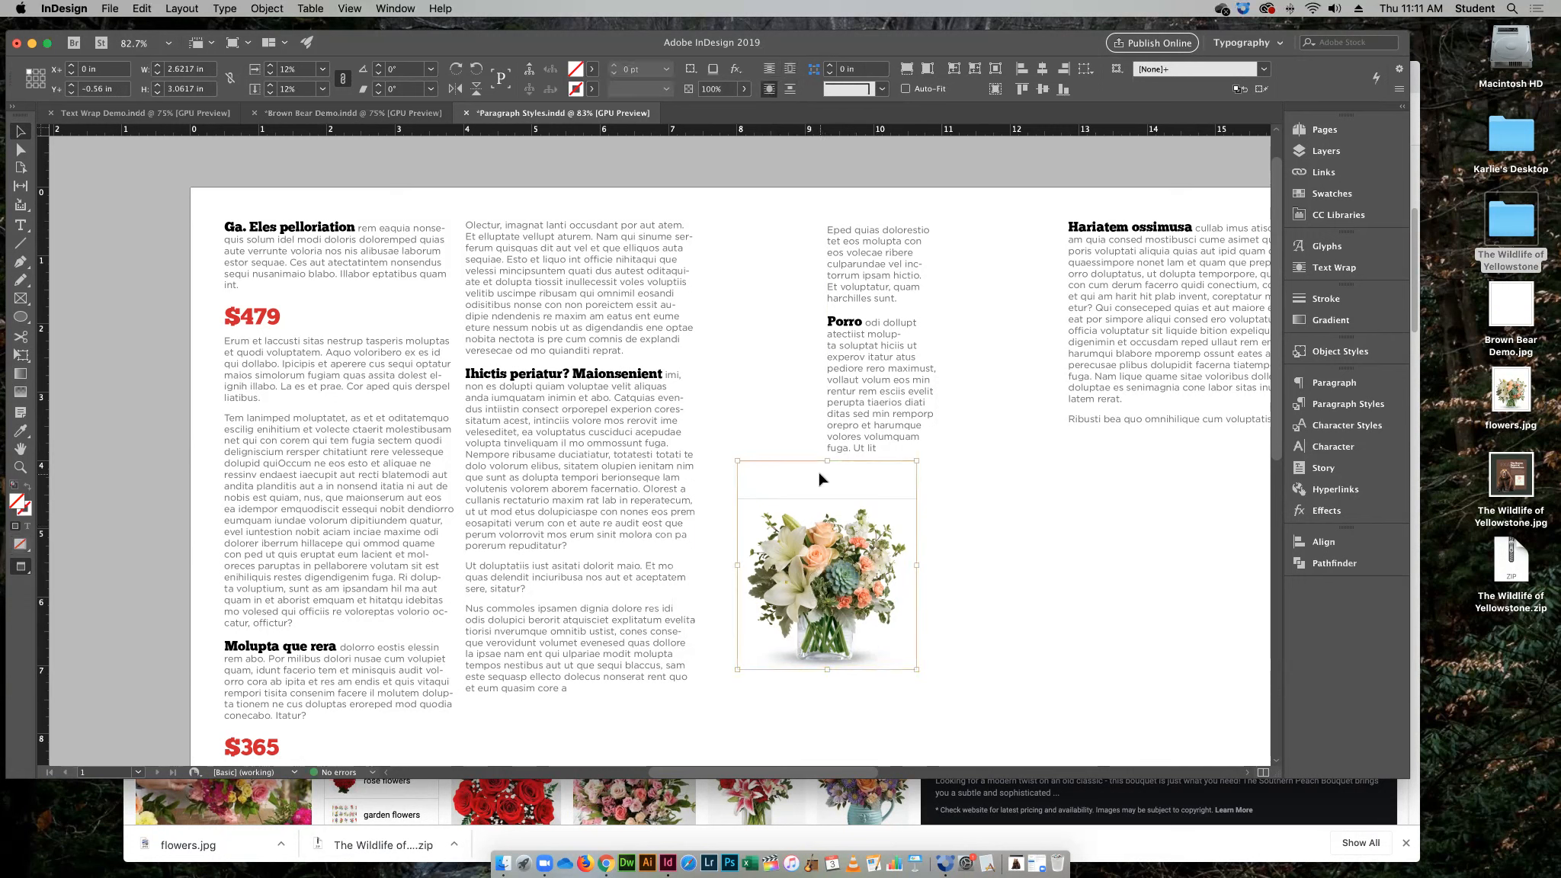
{"action": "left_click_drag", "start_coordinate": [827, 462], "coordinate": [825, 500]}
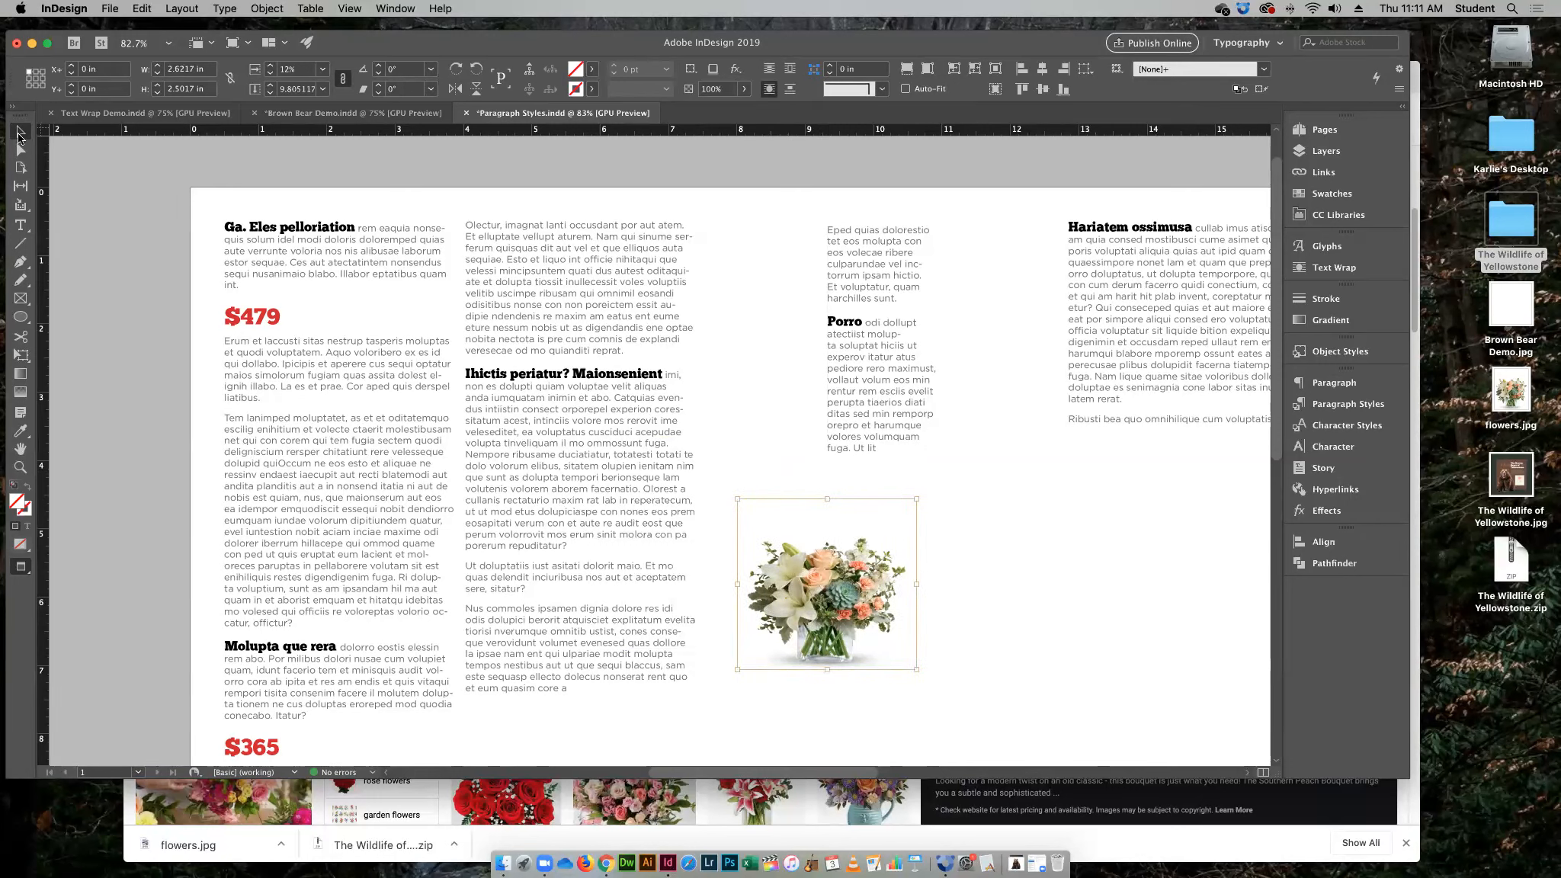
Move the bouquet over the edge of the second text column and crop its frame from above to about 2.12 in high
{"action": "left_click_drag", "start_coordinate": [825, 534], "coordinate": [703, 436]}
{"action": "left_click", "coordinate": [1065, 570]}
{"action": "left_click_drag", "start_coordinate": [790, 591], "coordinate": [680, 489]}
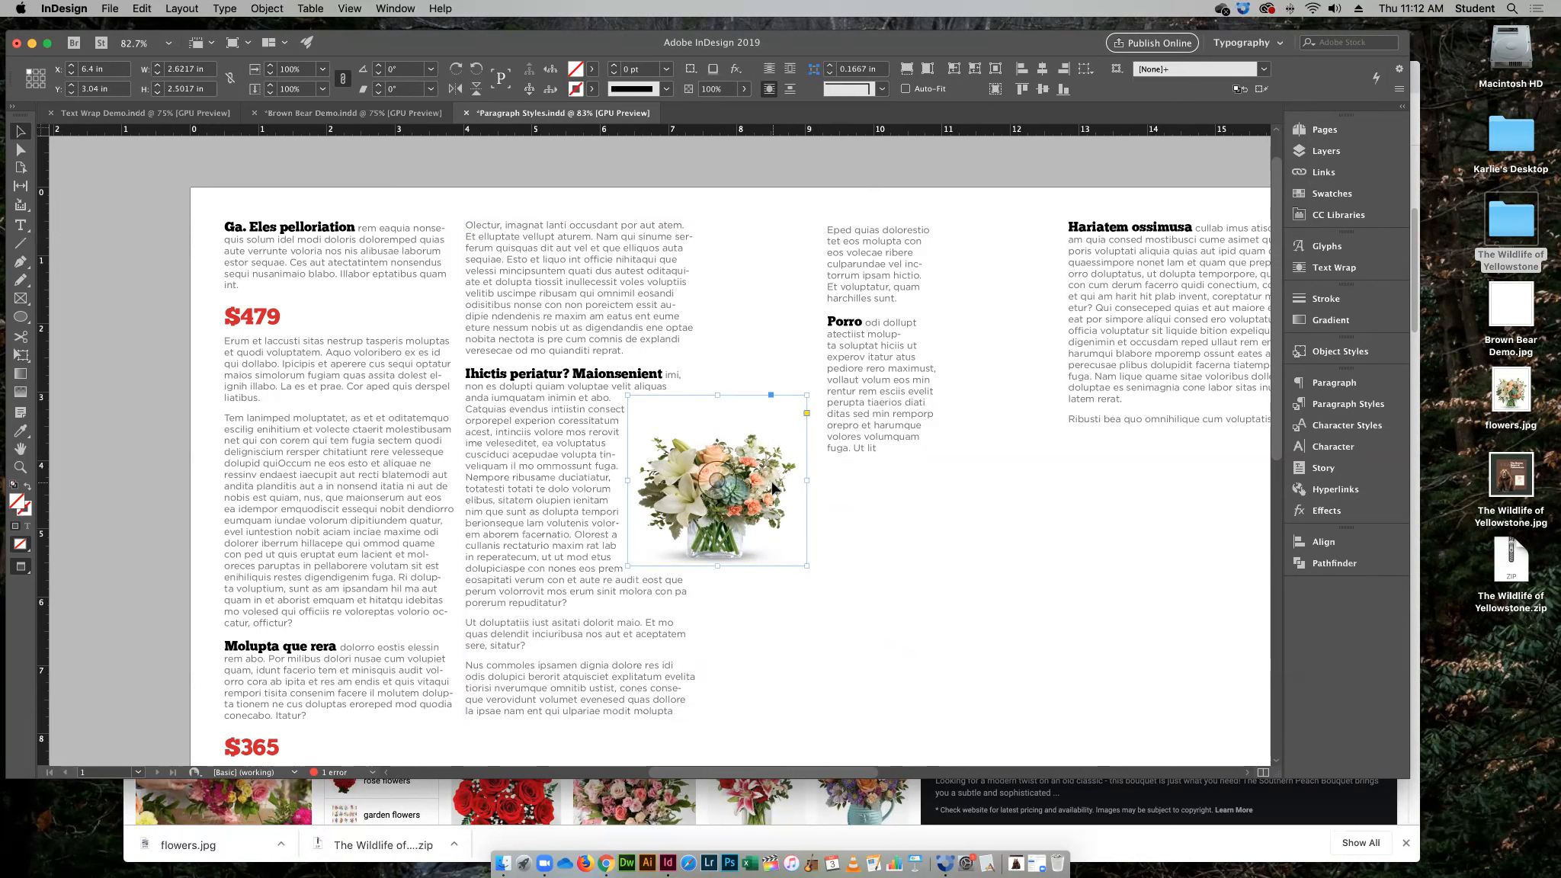
{"action": "left_click_drag", "start_coordinate": [776, 482], "coordinate": [742, 569]}
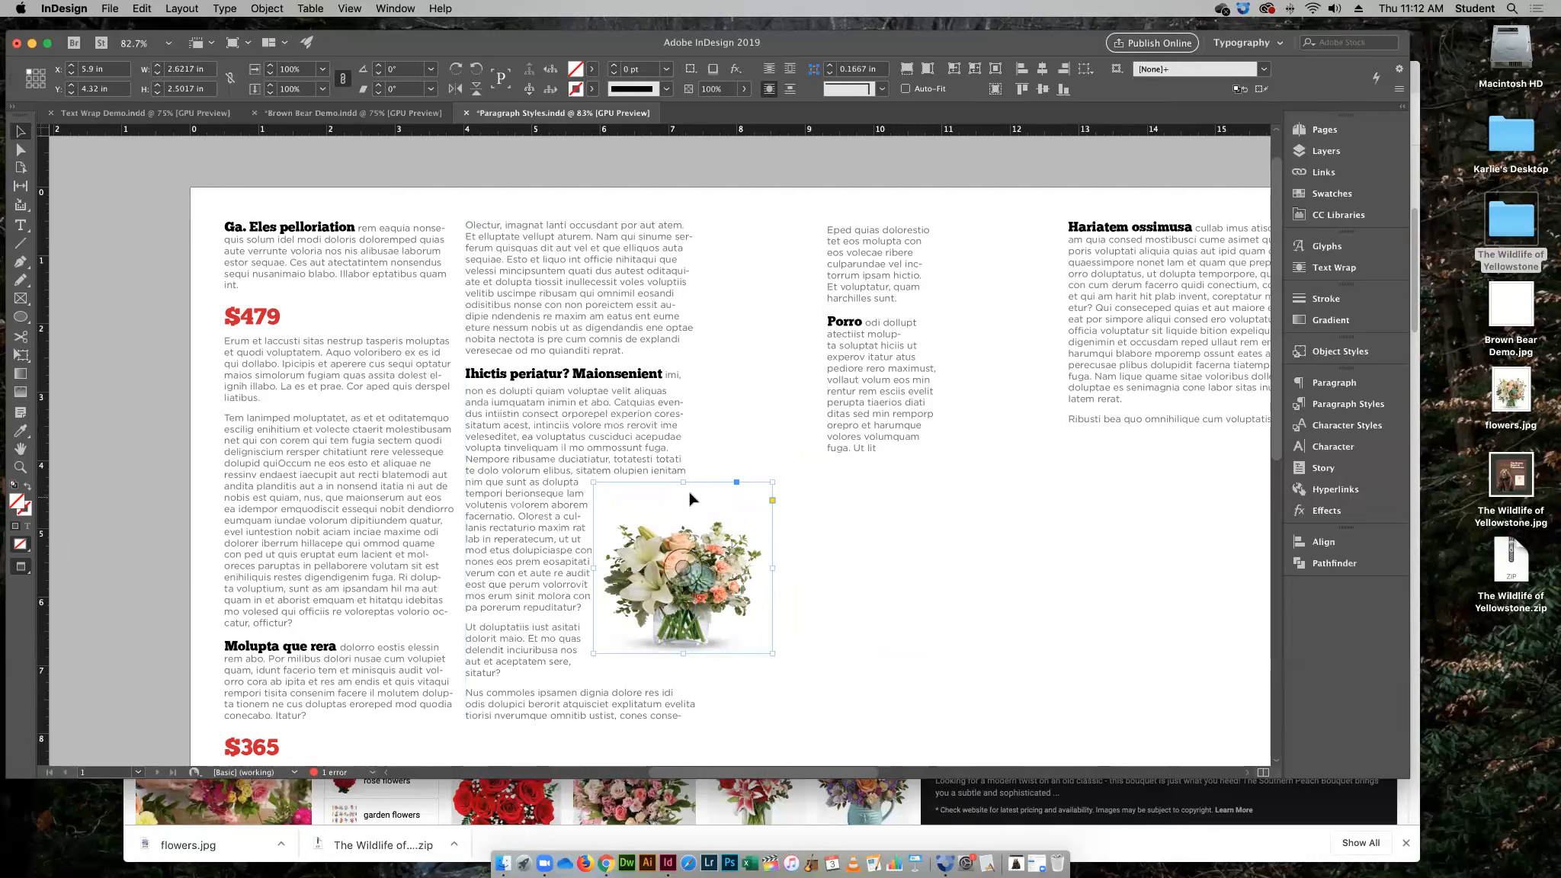
{"action": "left_click_drag", "start_coordinate": [682, 487], "coordinate": [683, 506]}
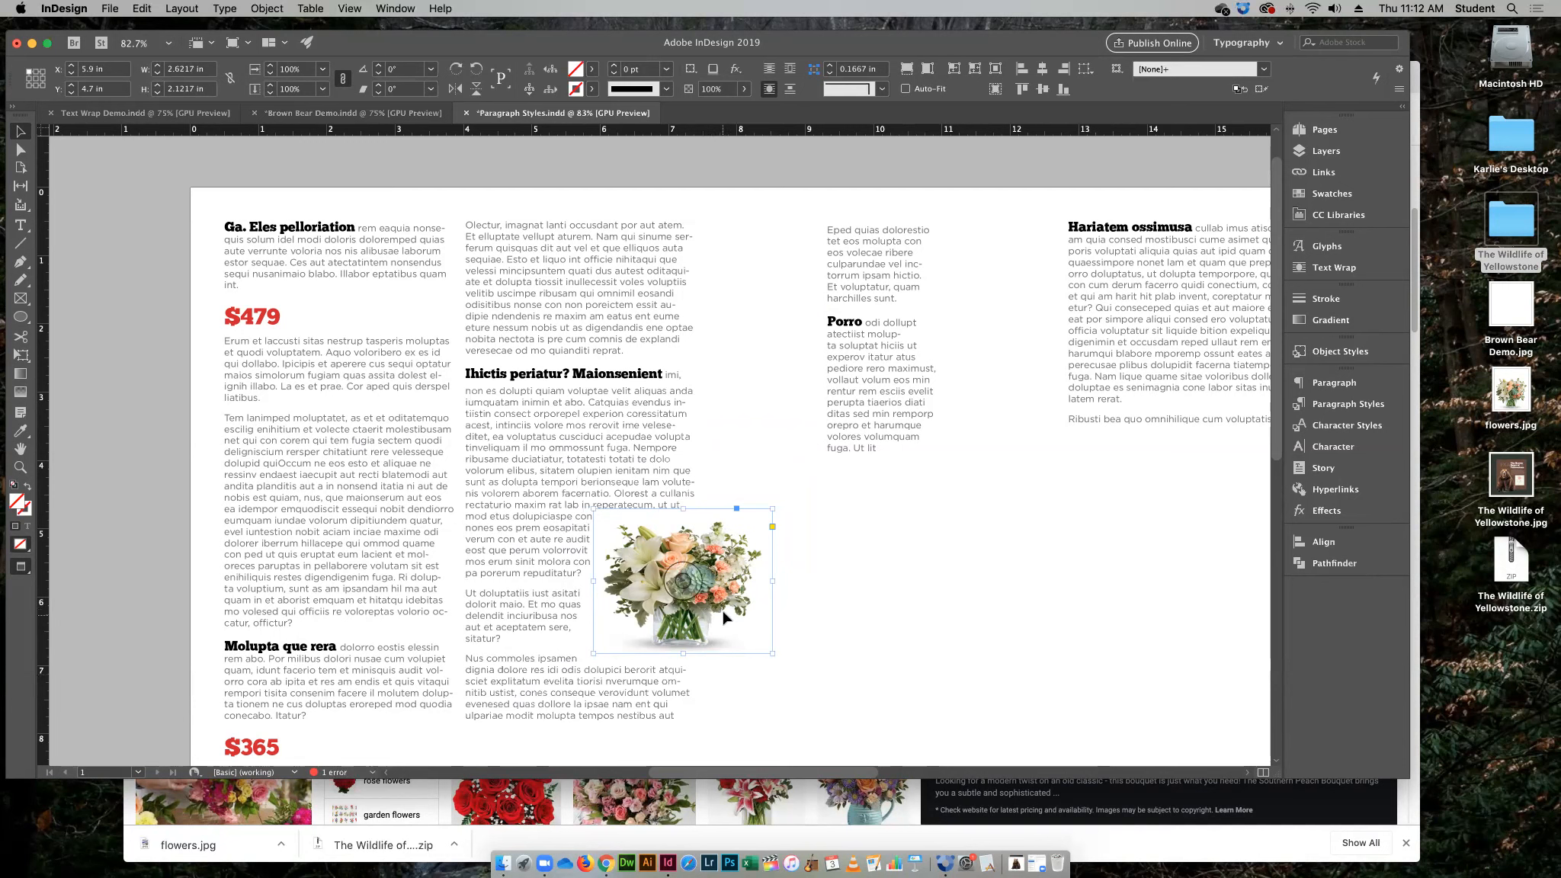
Move the bouquet off and back onto the second column with guides shown, and scale it to about 3.37 by 2.73 in
{"action": "left_click_drag", "start_coordinate": [734, 577], "coordinate": [939, 603]}
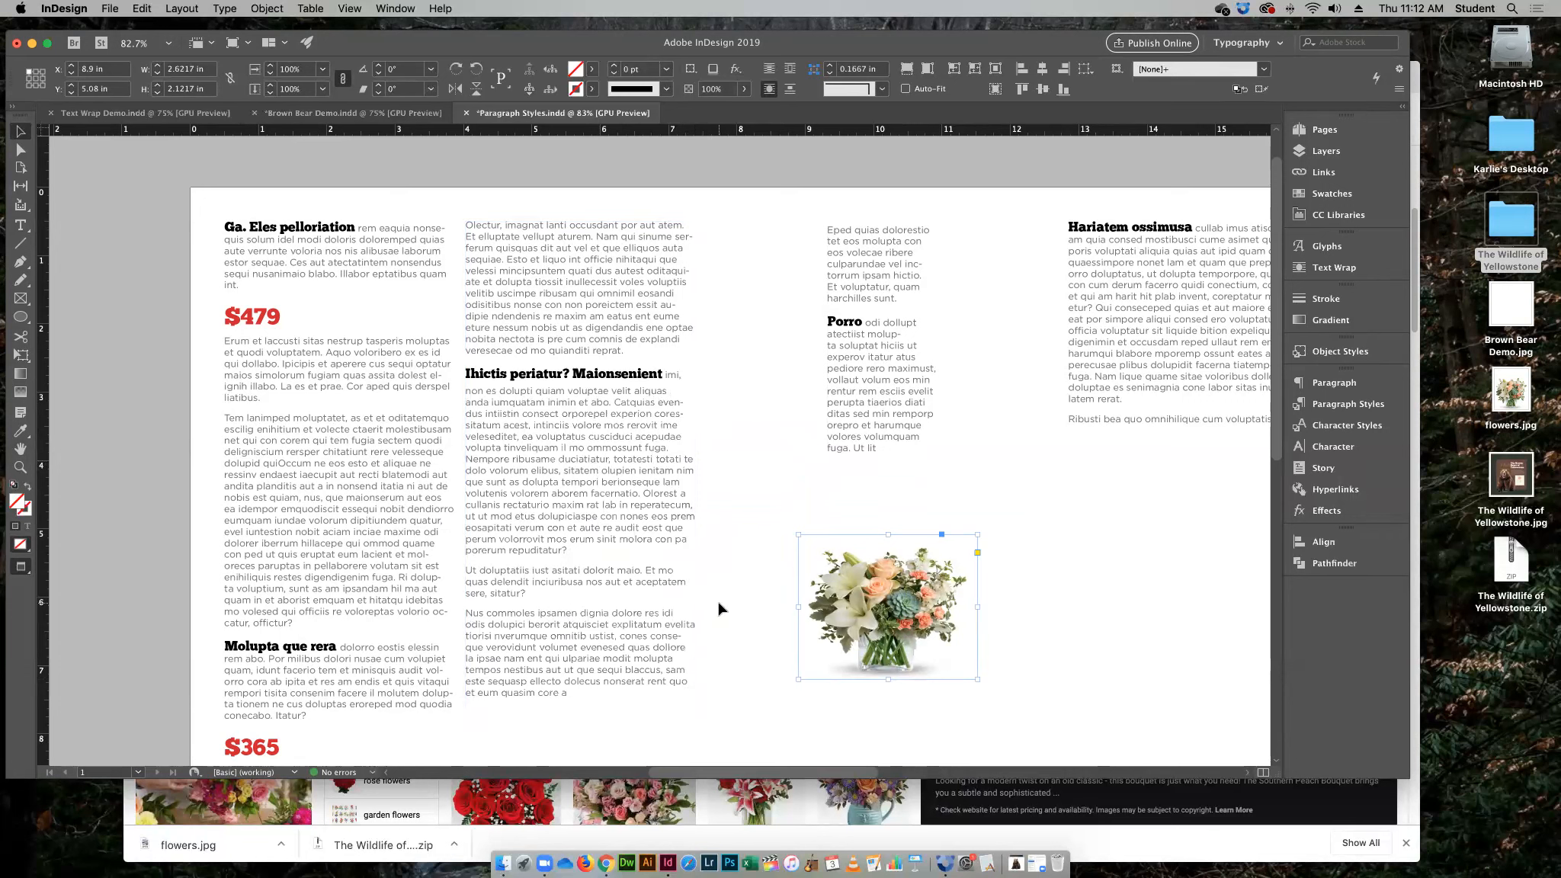
{"action": "key", "text": "w"}
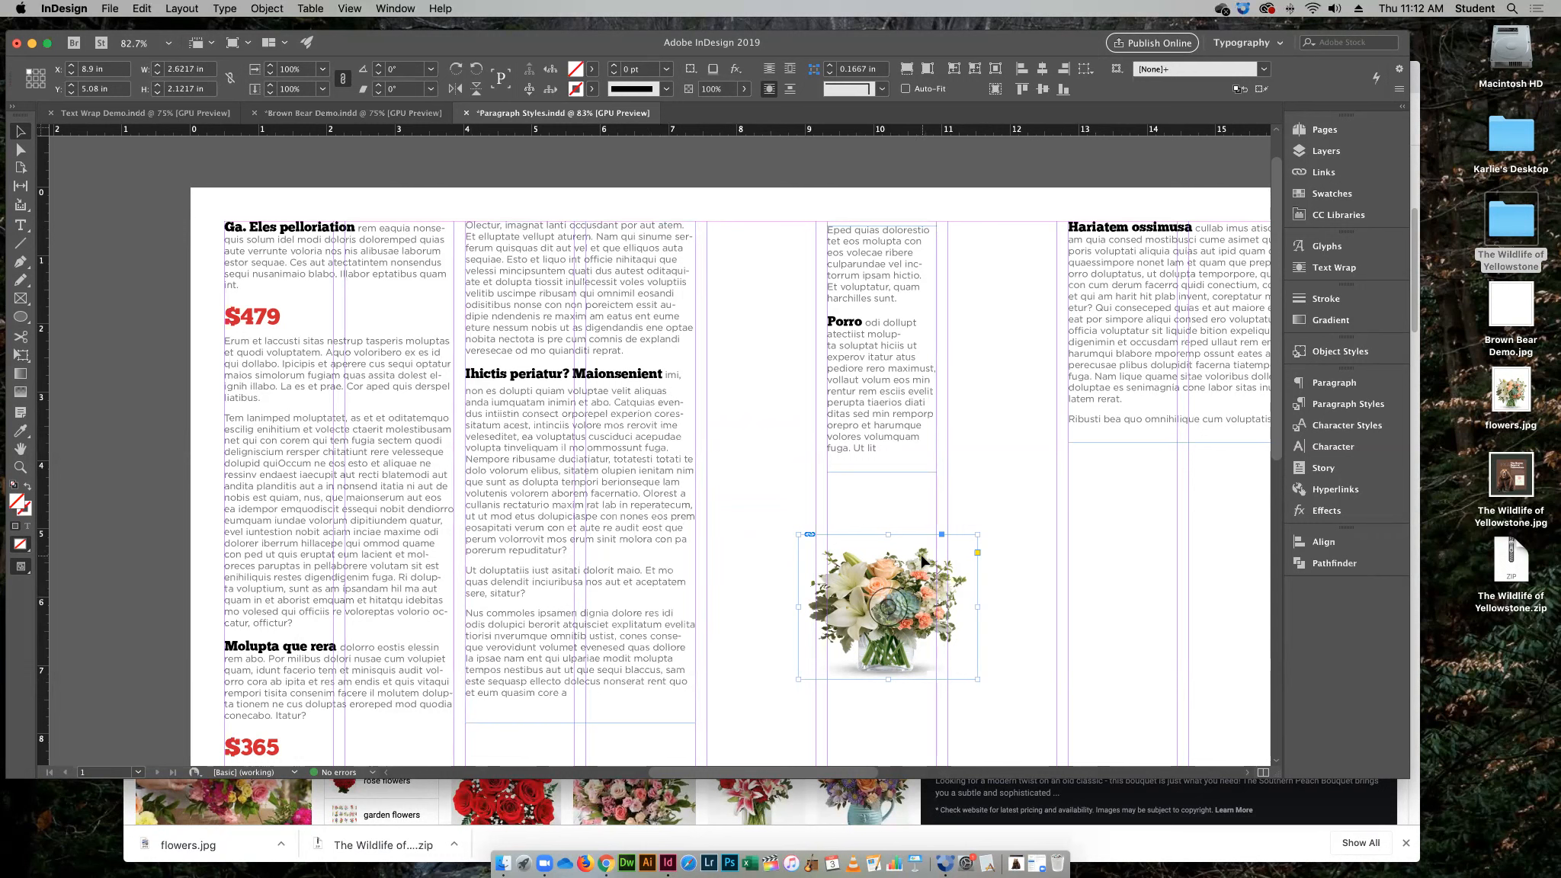
{"action": "left_click_drag", "start_coordinate": [907, 564], "coordinate": [702, 549]}
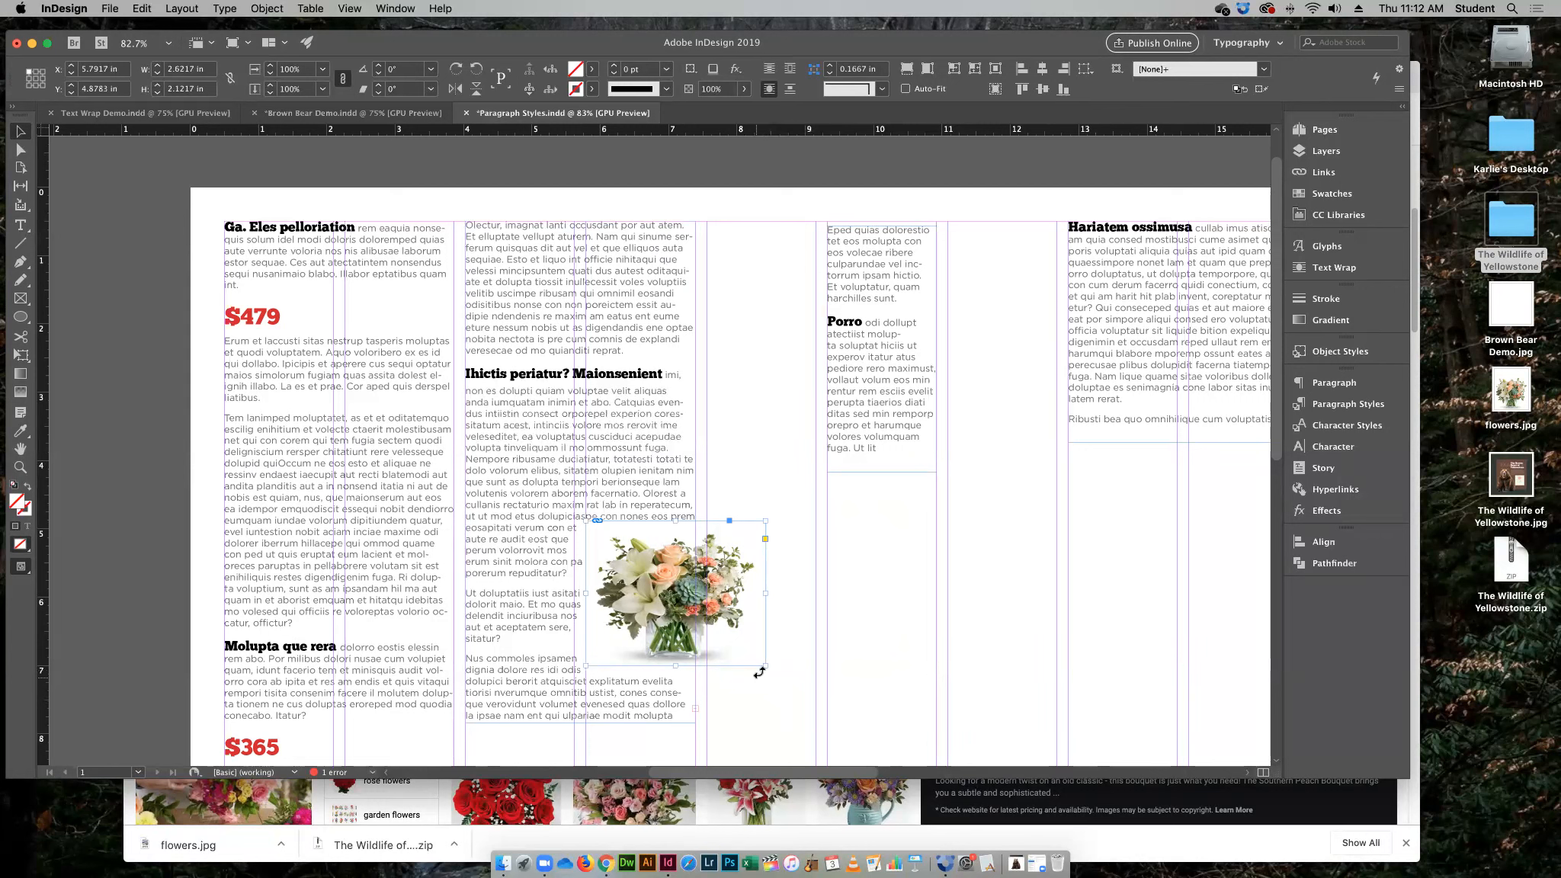
{"action": "left_click_drag", "start_coordinate": [763, 663], "coordinate": [807, 707]}
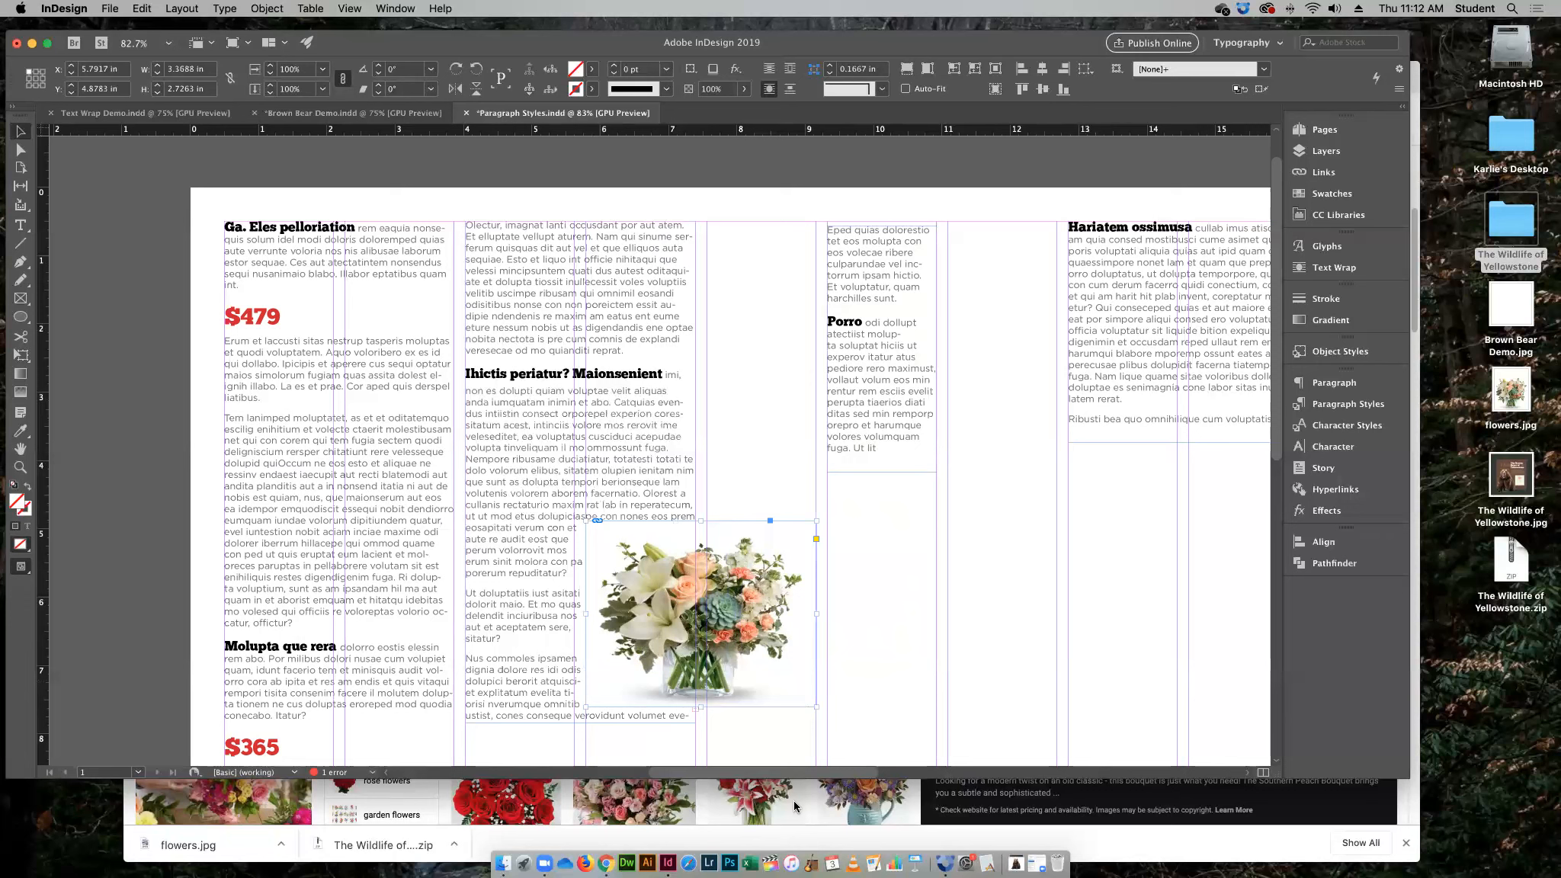
{"action": "left_click", "coordinate": [894, 710]}
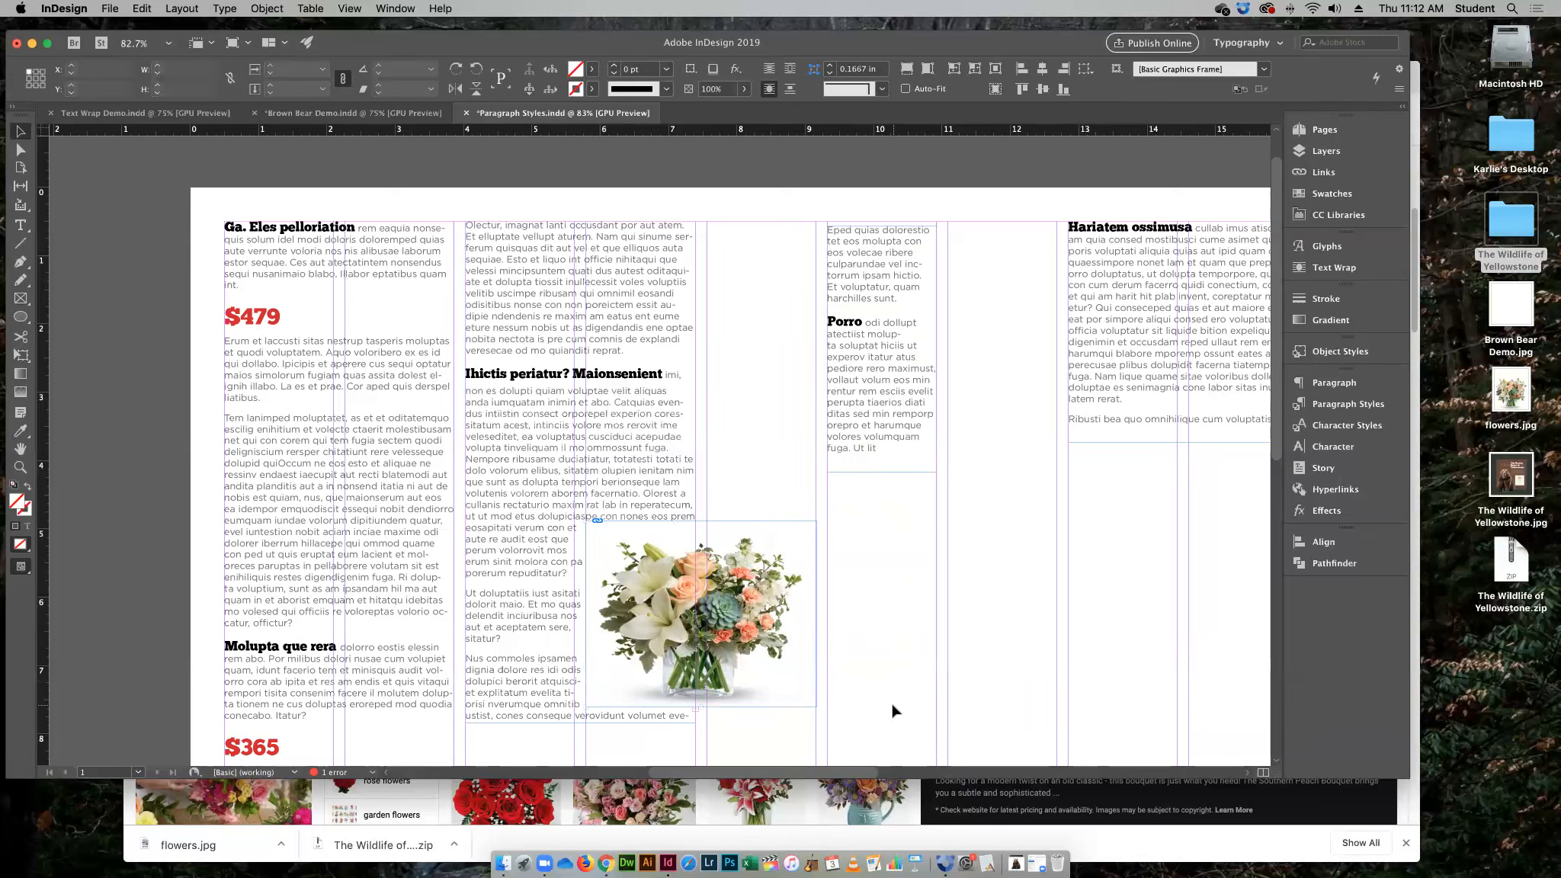
Move the bouquet up the second column, then between the narrow and Hariatem ossimusa columns, checking the wrap with and without guides
{"action": "left_click_drag", "start_coordinate": [749, 578], "coordinate": [746, 474]}
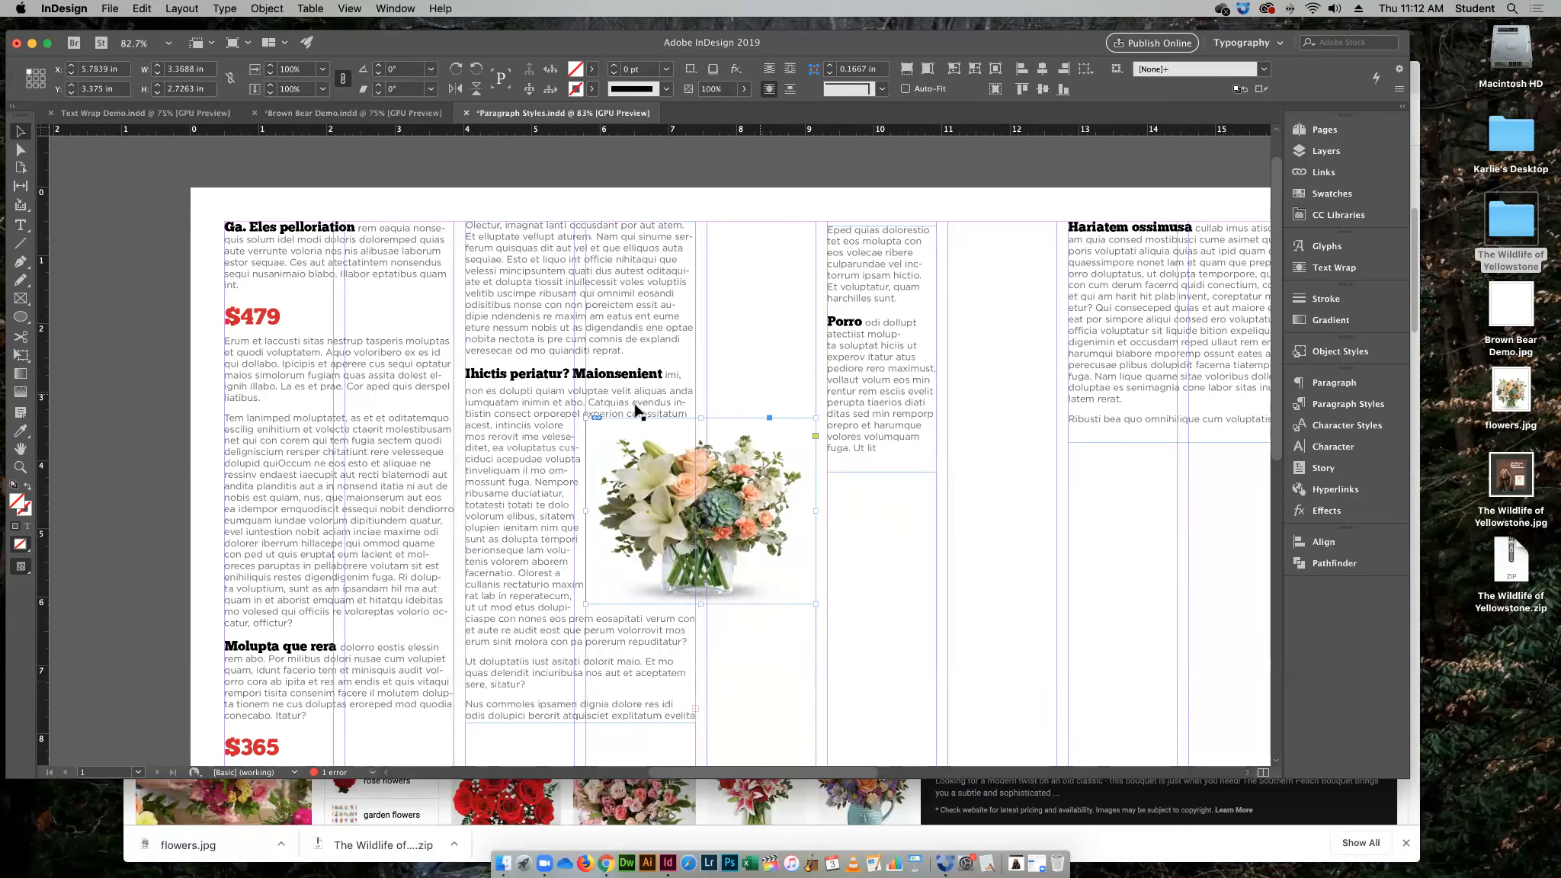
{"action": "left_click_drag", "start_coordinate": [632, 477], "coordinate": [936, 361]}
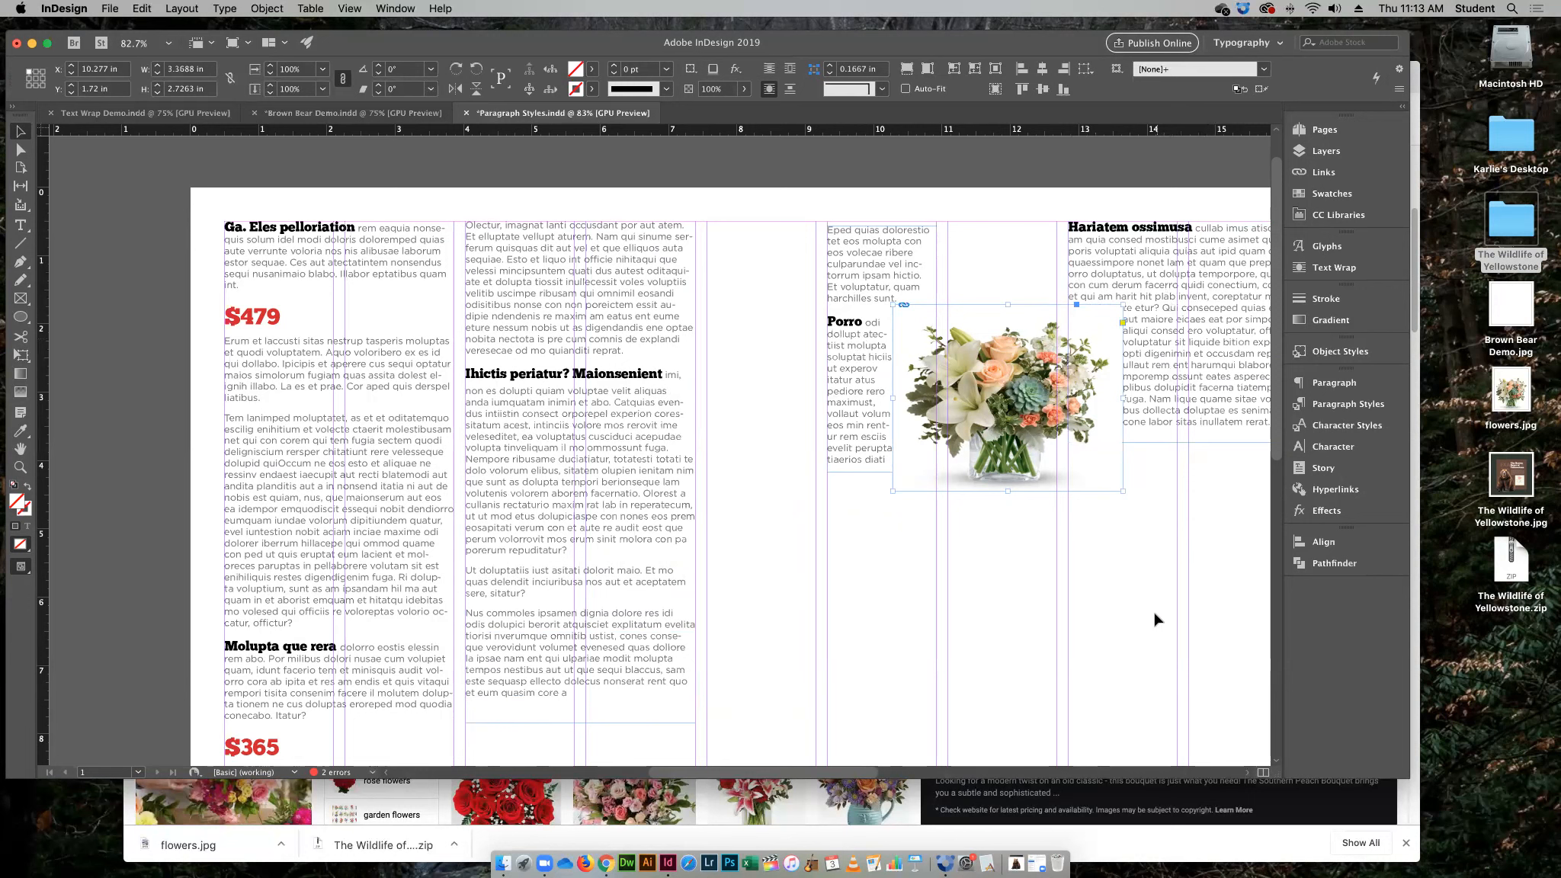
{"action": "key", "text": "w"}
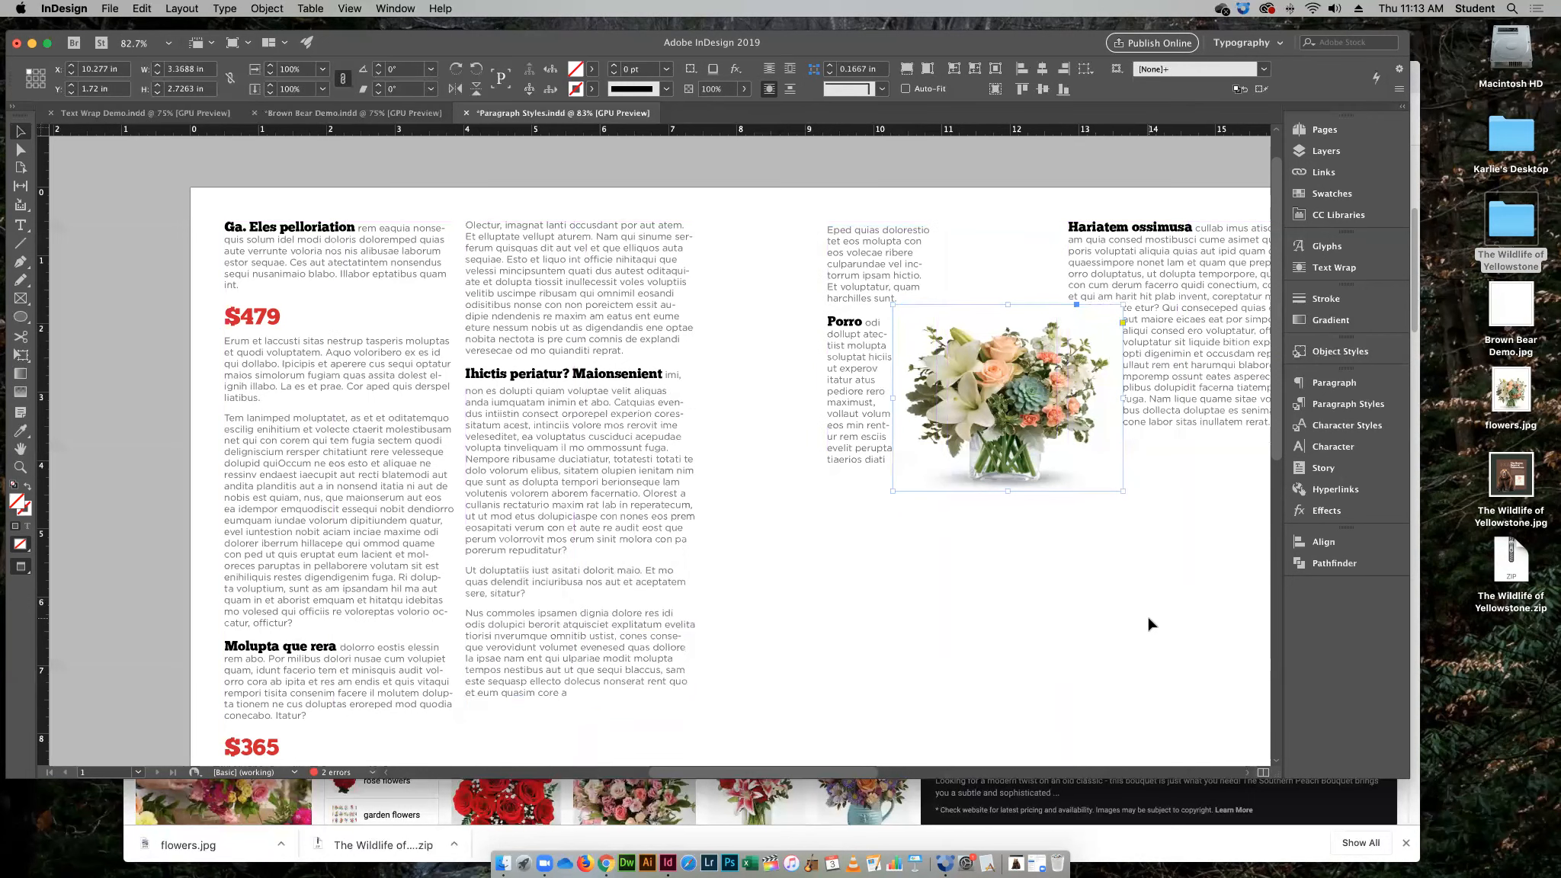
{"action": "left_click", "coordinate": [1139, 722]}
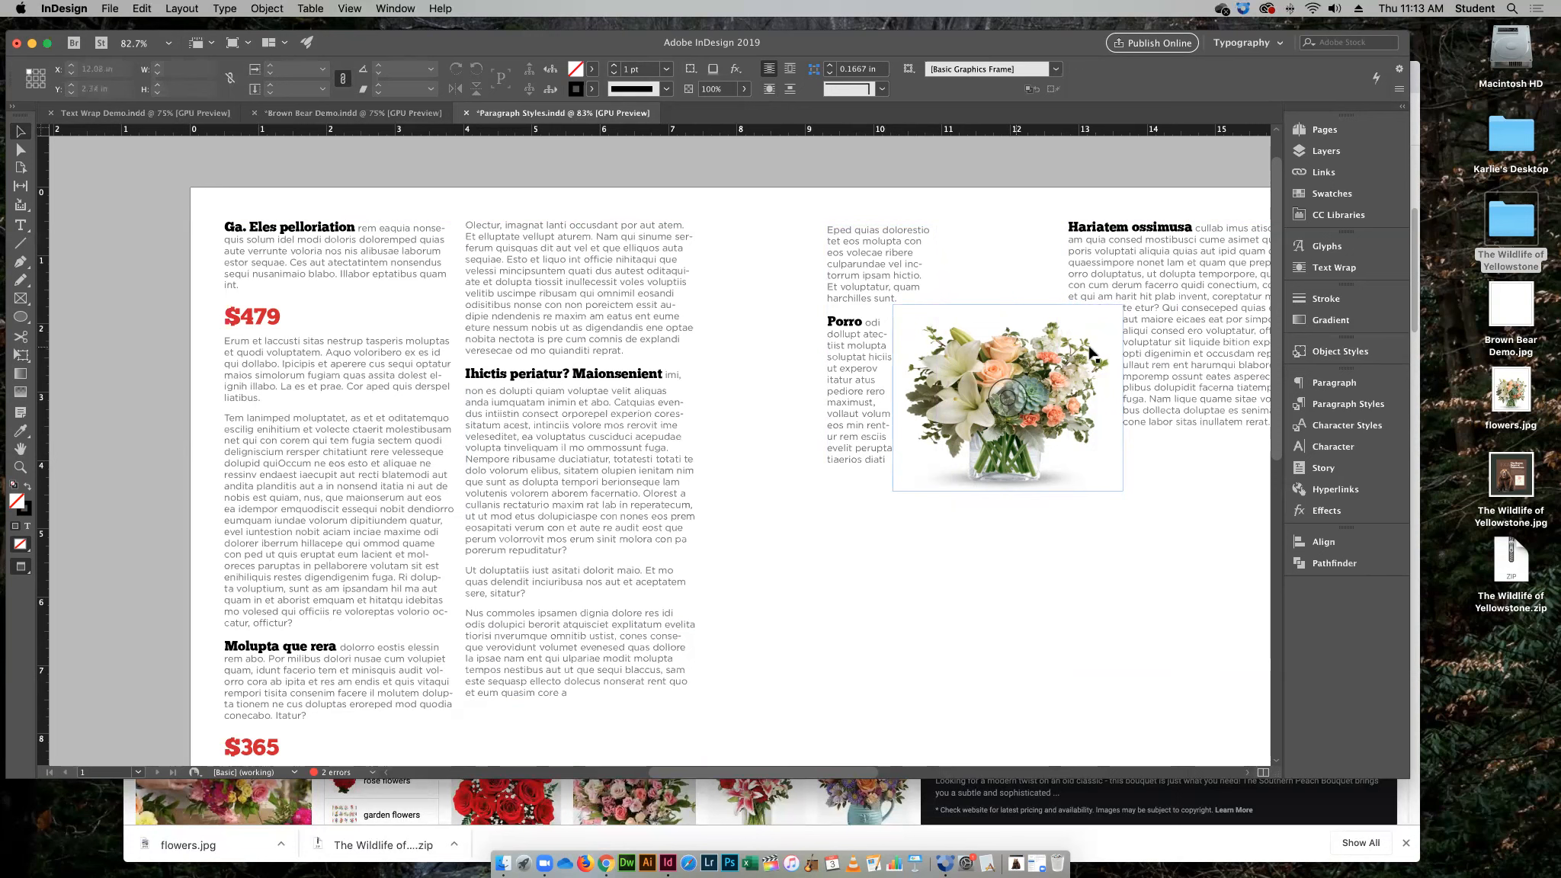
{"action": "key", "text": "w"}
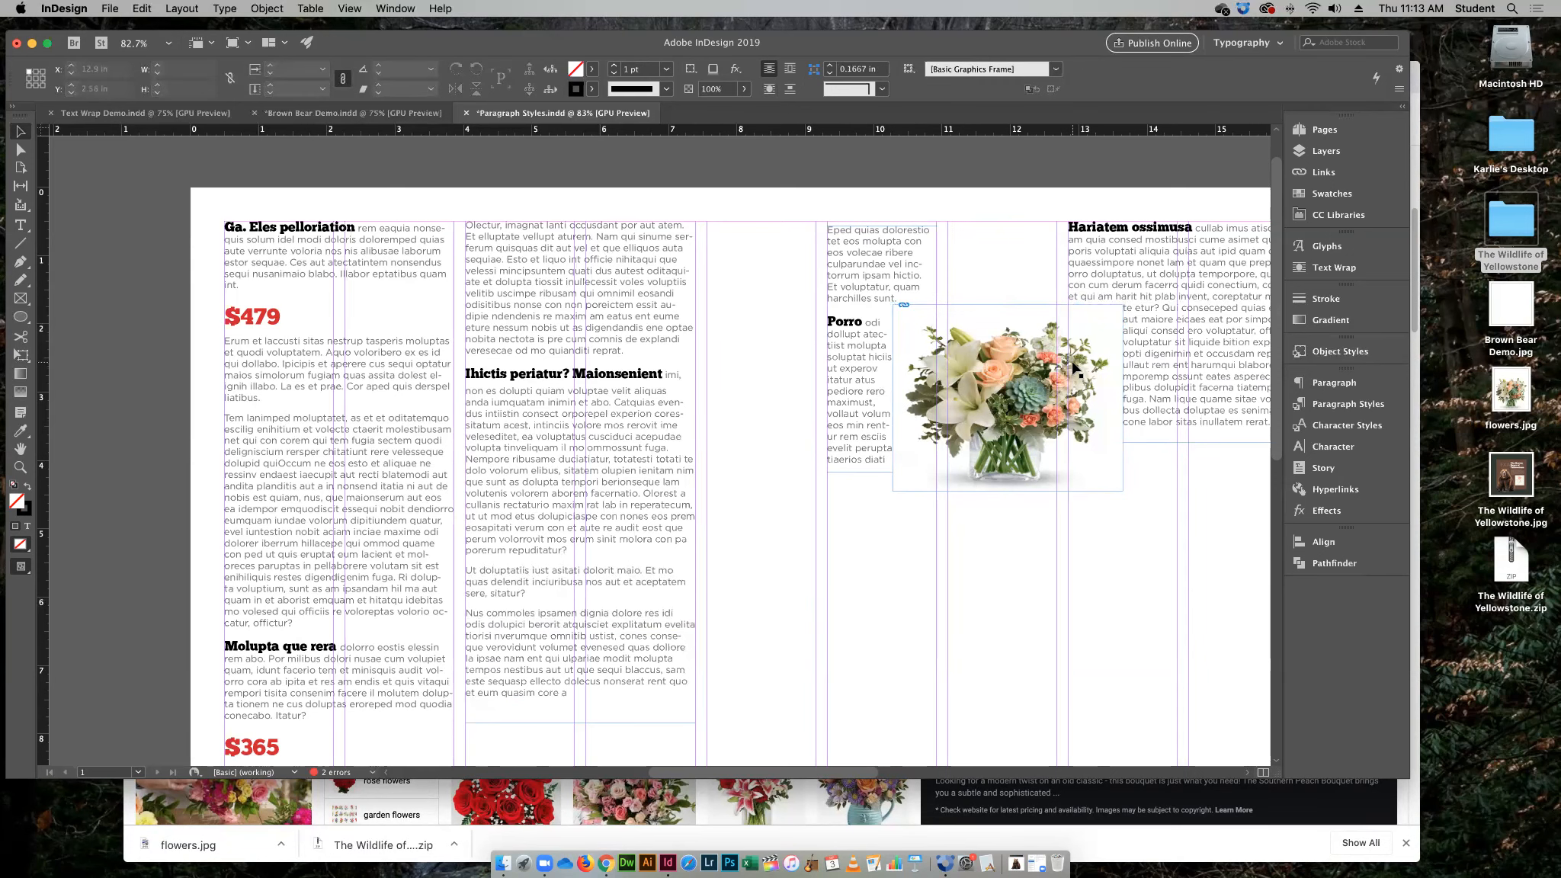
{"action": "key", "text": "w"}
Scale the bouquet down to about 1.68 by 1.36 in and place it in the middle of the second text column
{"action": "left_click_drag", "start_coordinate": [1073, 367], "coordinate": [962, 590]}
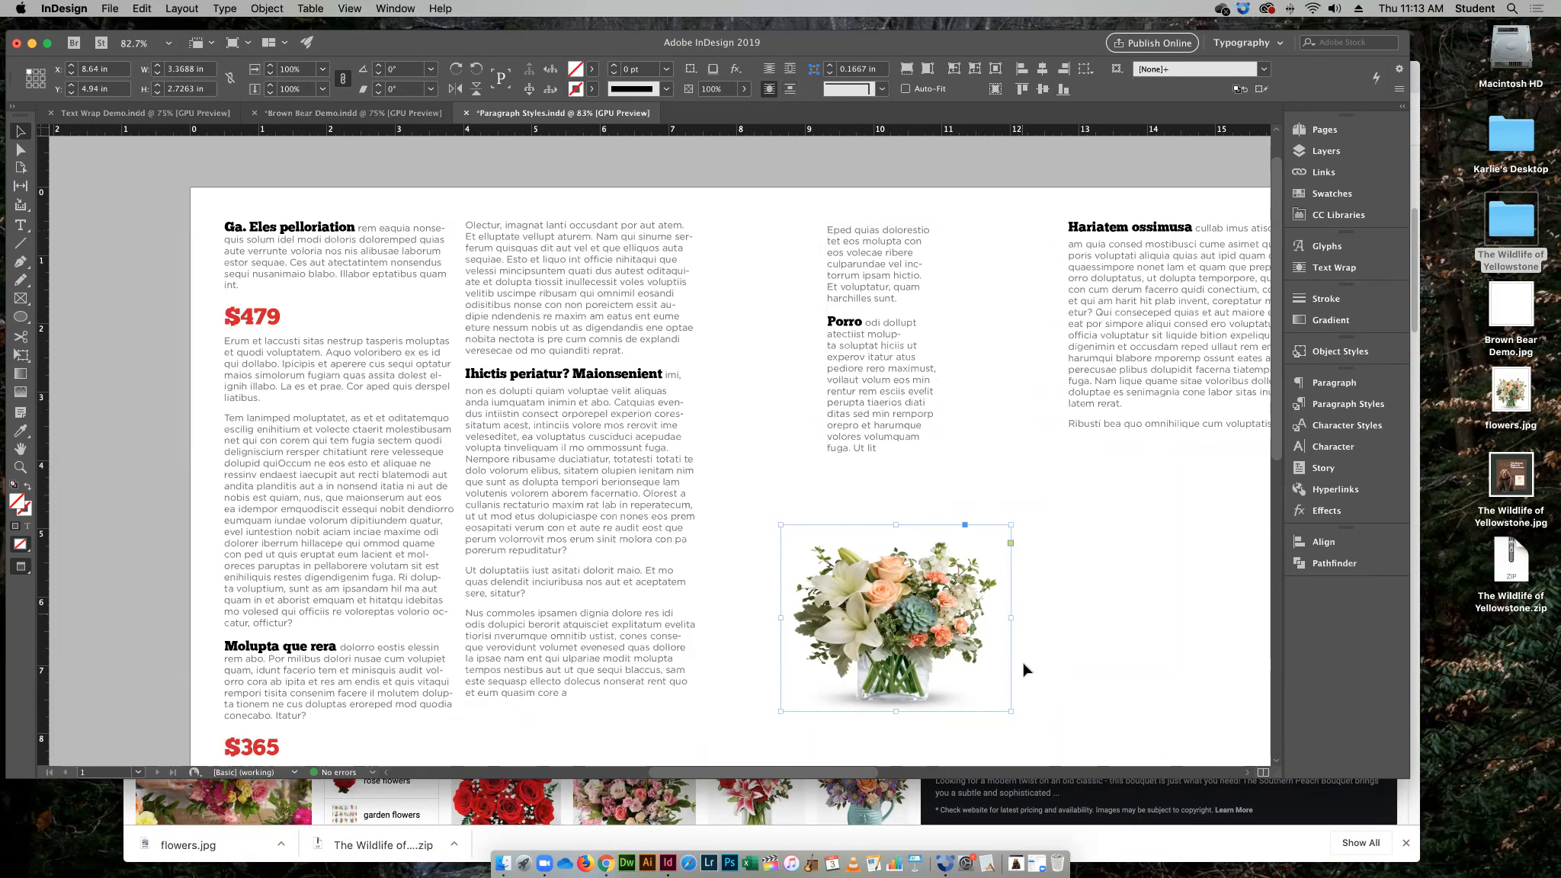
{"action": "left_click_drag", "start_coordinate": [1007, 712], "coordinate": [878, 619]}
{"action": "left_click_drag", "start_coordinate": [869, 555], "coordinate": [611, 450]}
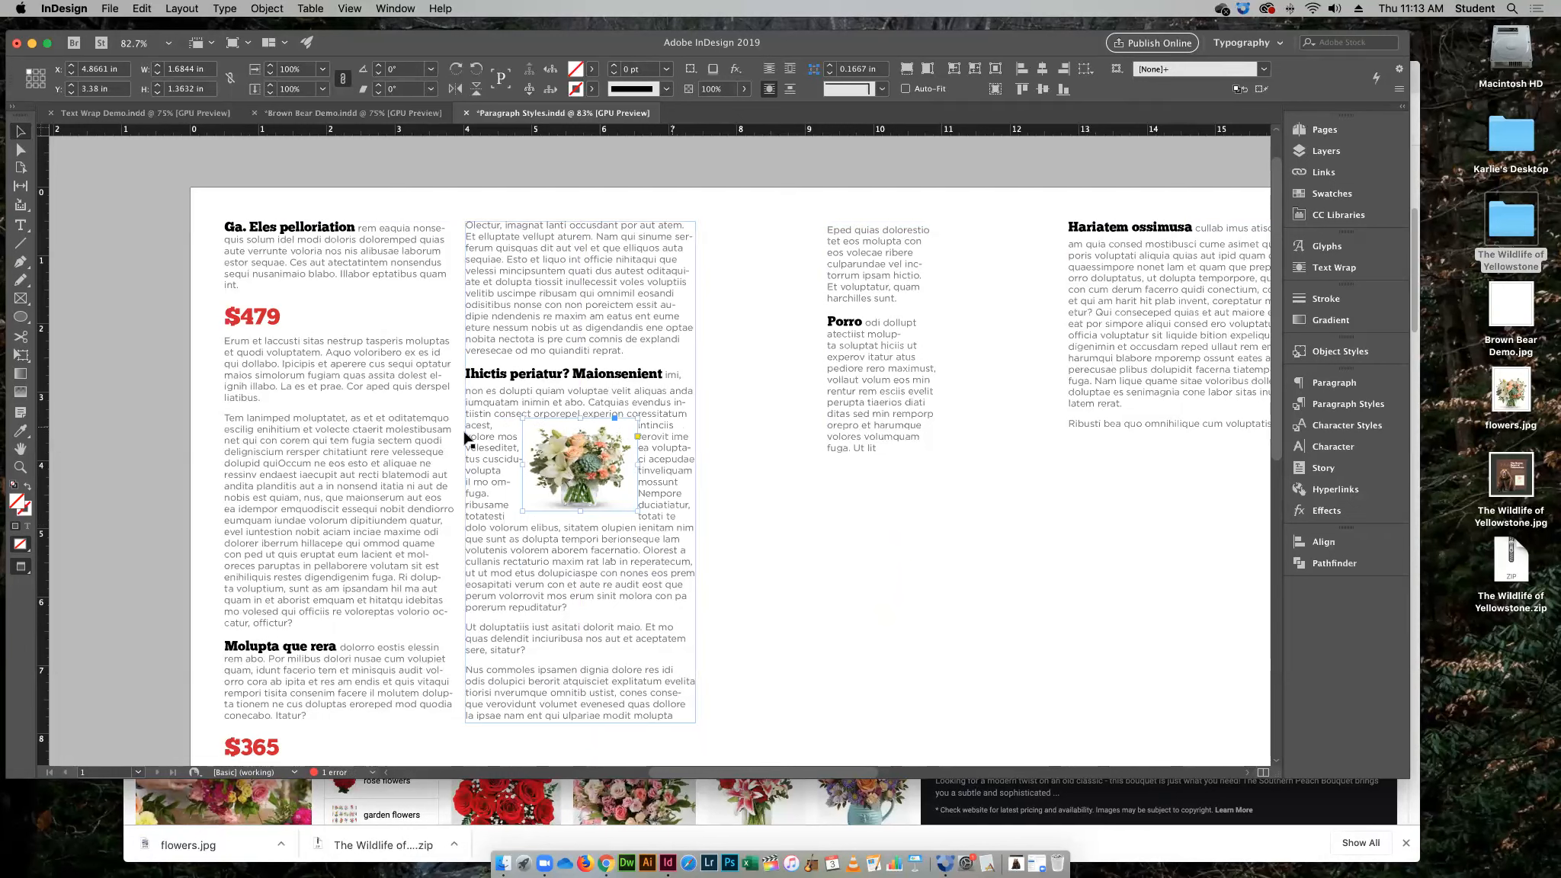
{"action": "left_click", "coordinate": [857, 613]}
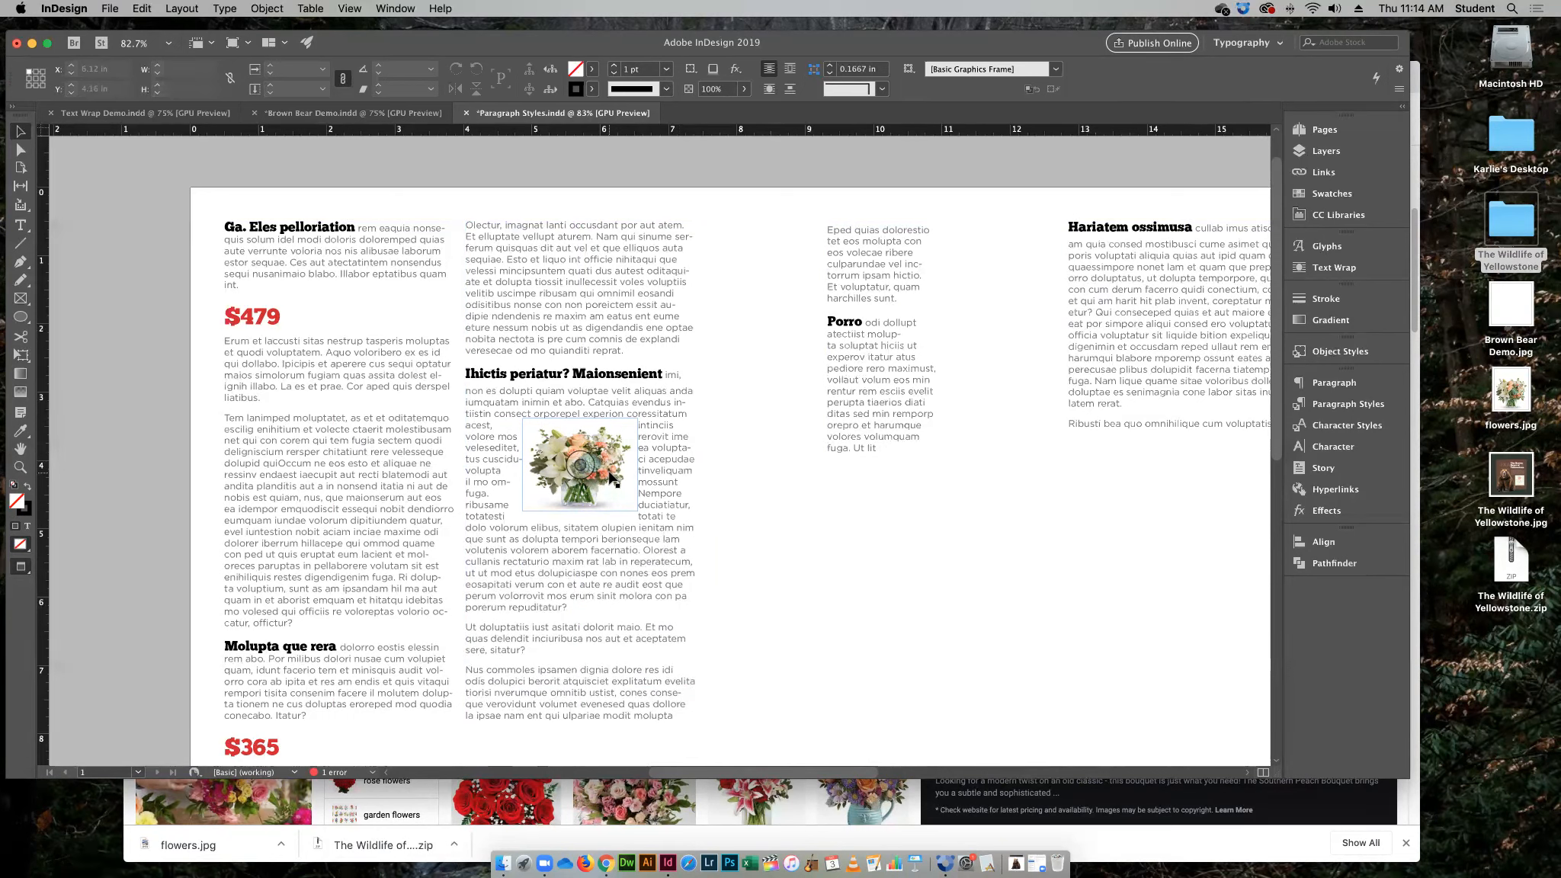
Move the bouquet out of the second column, choose the object shape wrap, and place it over the narrow column's outer edge
{"action": "left_click_drag", "start_coordinate": [619, 483], "coordinate": [873, 552]}
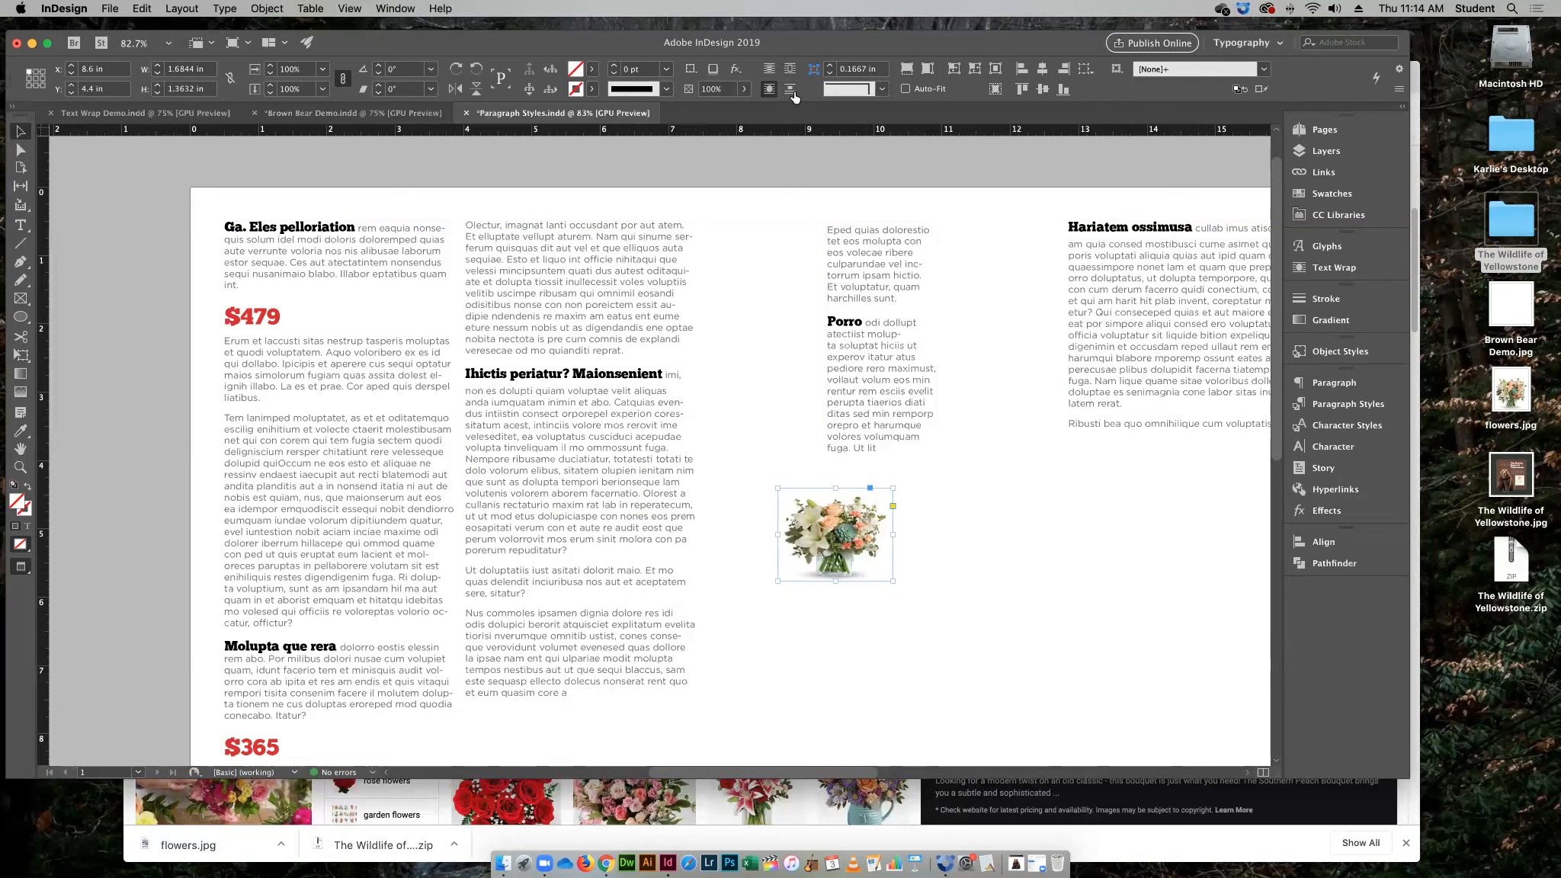
{"action": "left_click", "coordinate": [769, 90]}
{"action": "left_click_drag", "start_coordinate": [869, 509], "coordinate": [984, 381]}
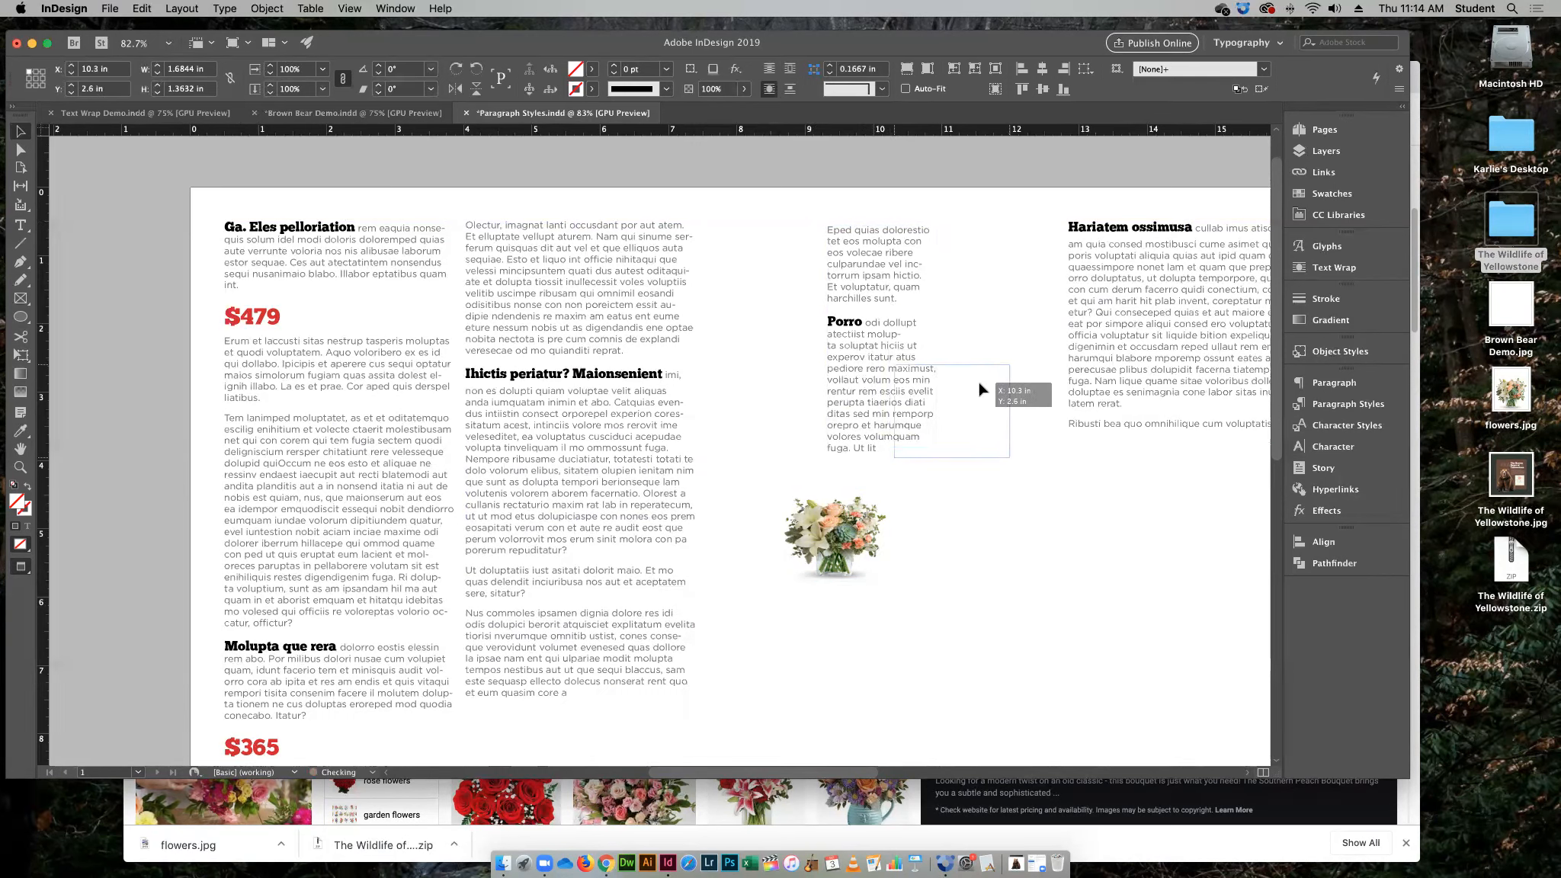
{"action": "left_click", "coordinate": [1038, 686]}
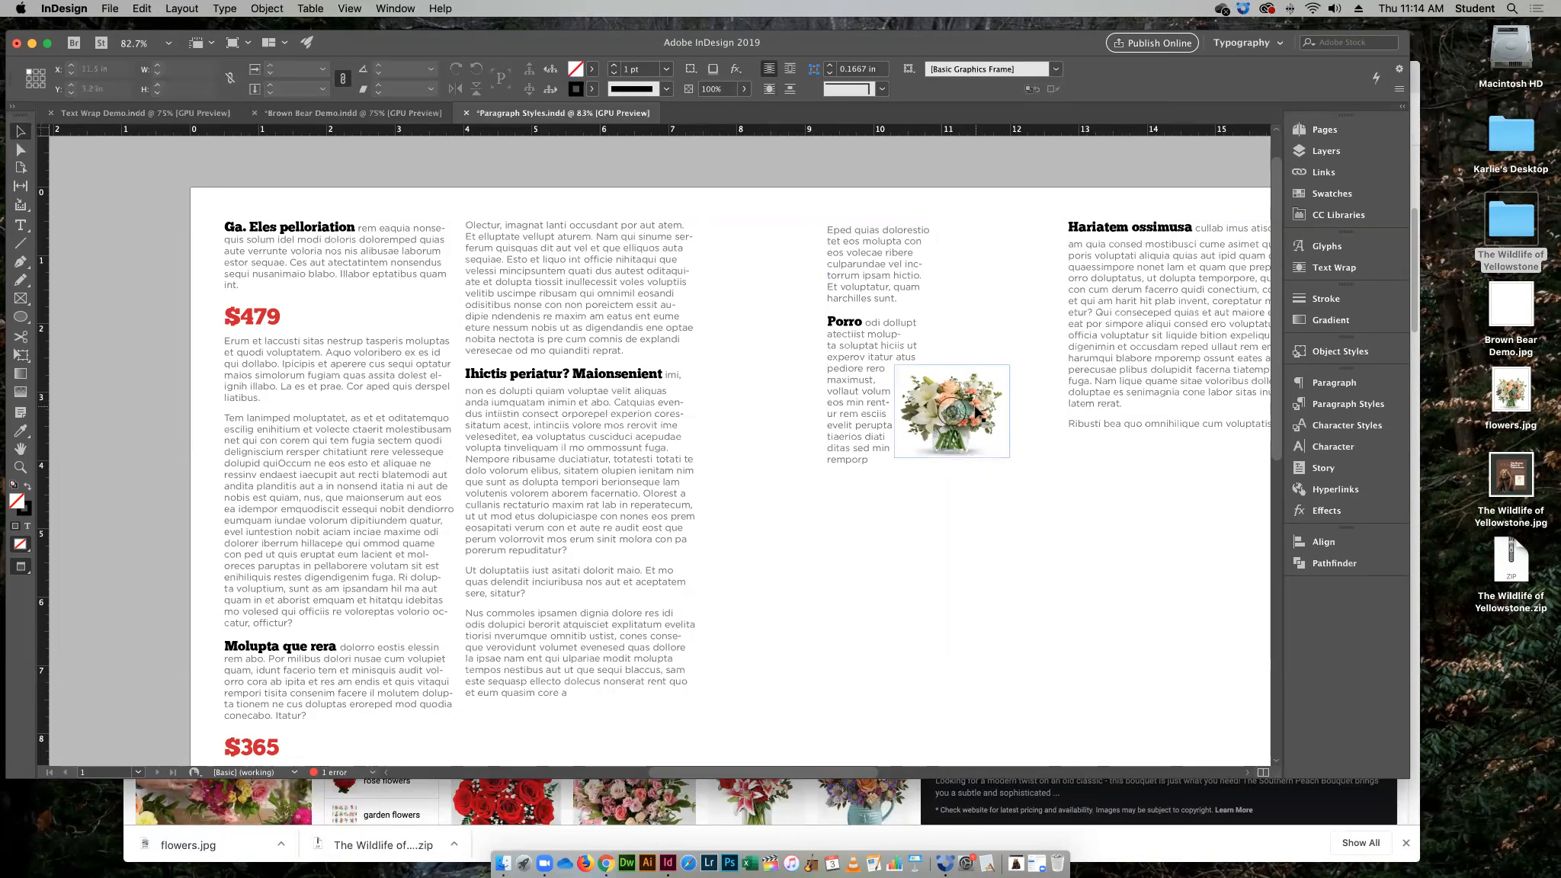
Enlarge the bouquet to about 3.02 by 2.44 in and place it overlapping the outer edge of the second text column
{"action": "left_click_drag", "start_coordinate": [974, 415], "coordinate": [917, 654]}
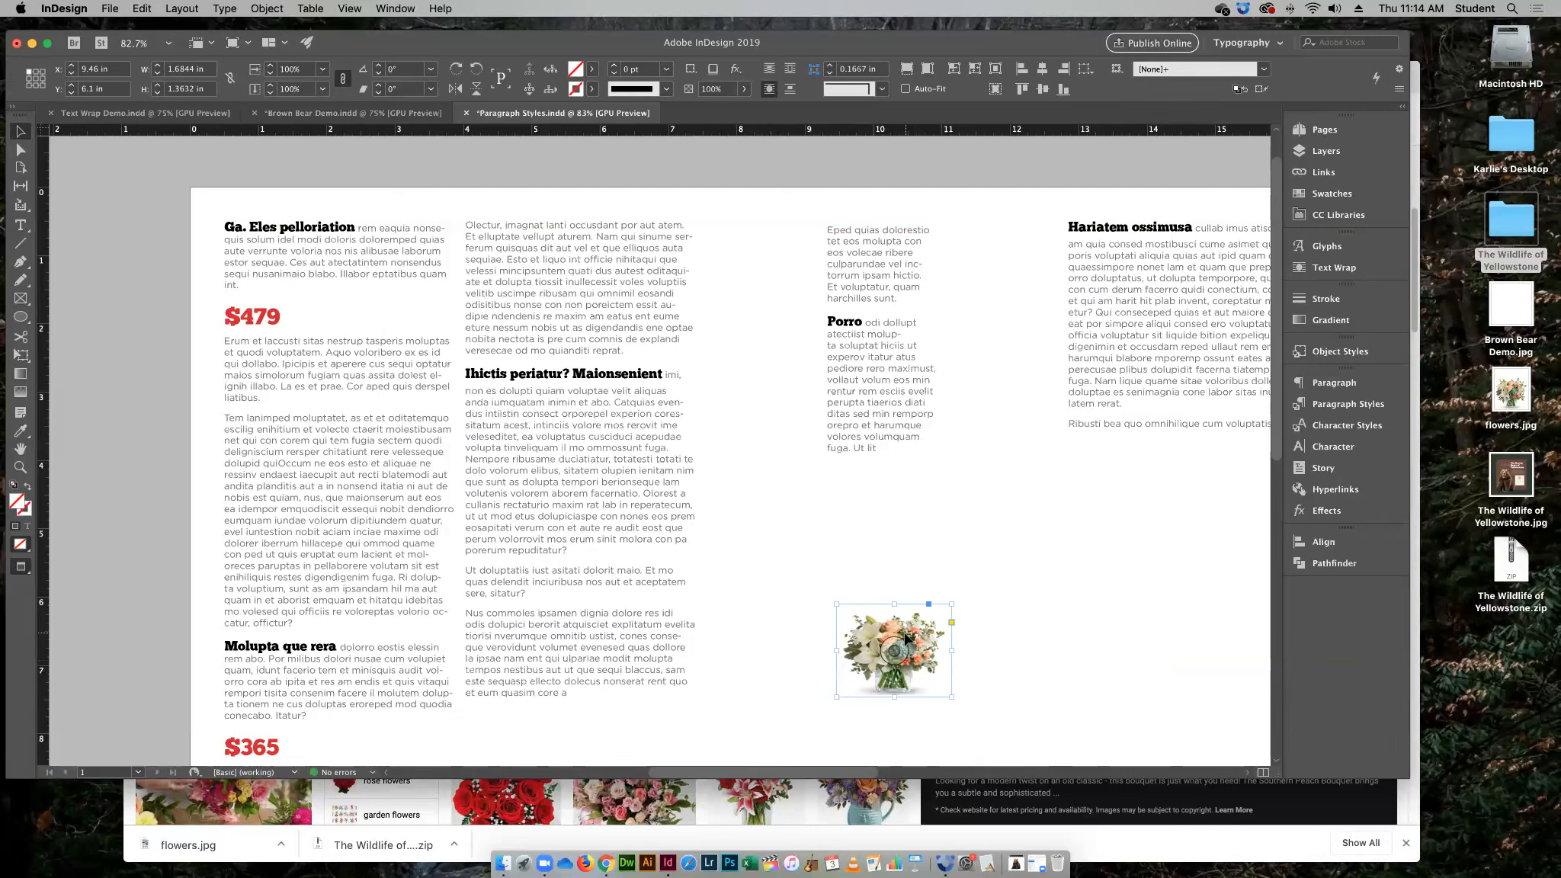
{"action": "left_click_drag", "start_coordinate": [836, 604], "coordinate": [763, 535]}
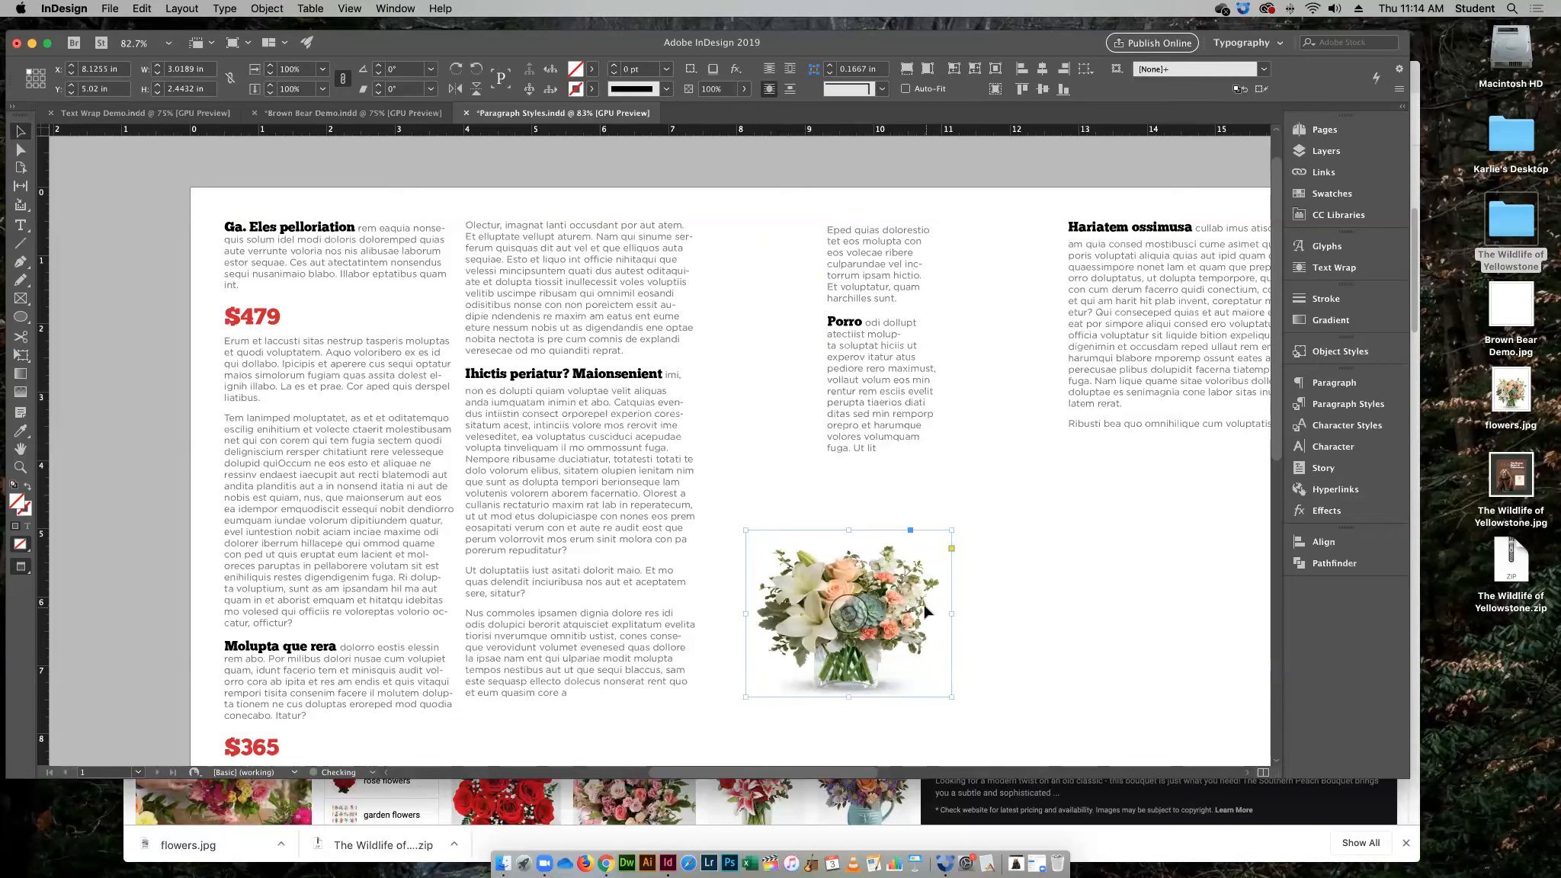
{"action": "left_click_drag", "start_coordinate": [908, 600], "coordinate": [780, 562]}
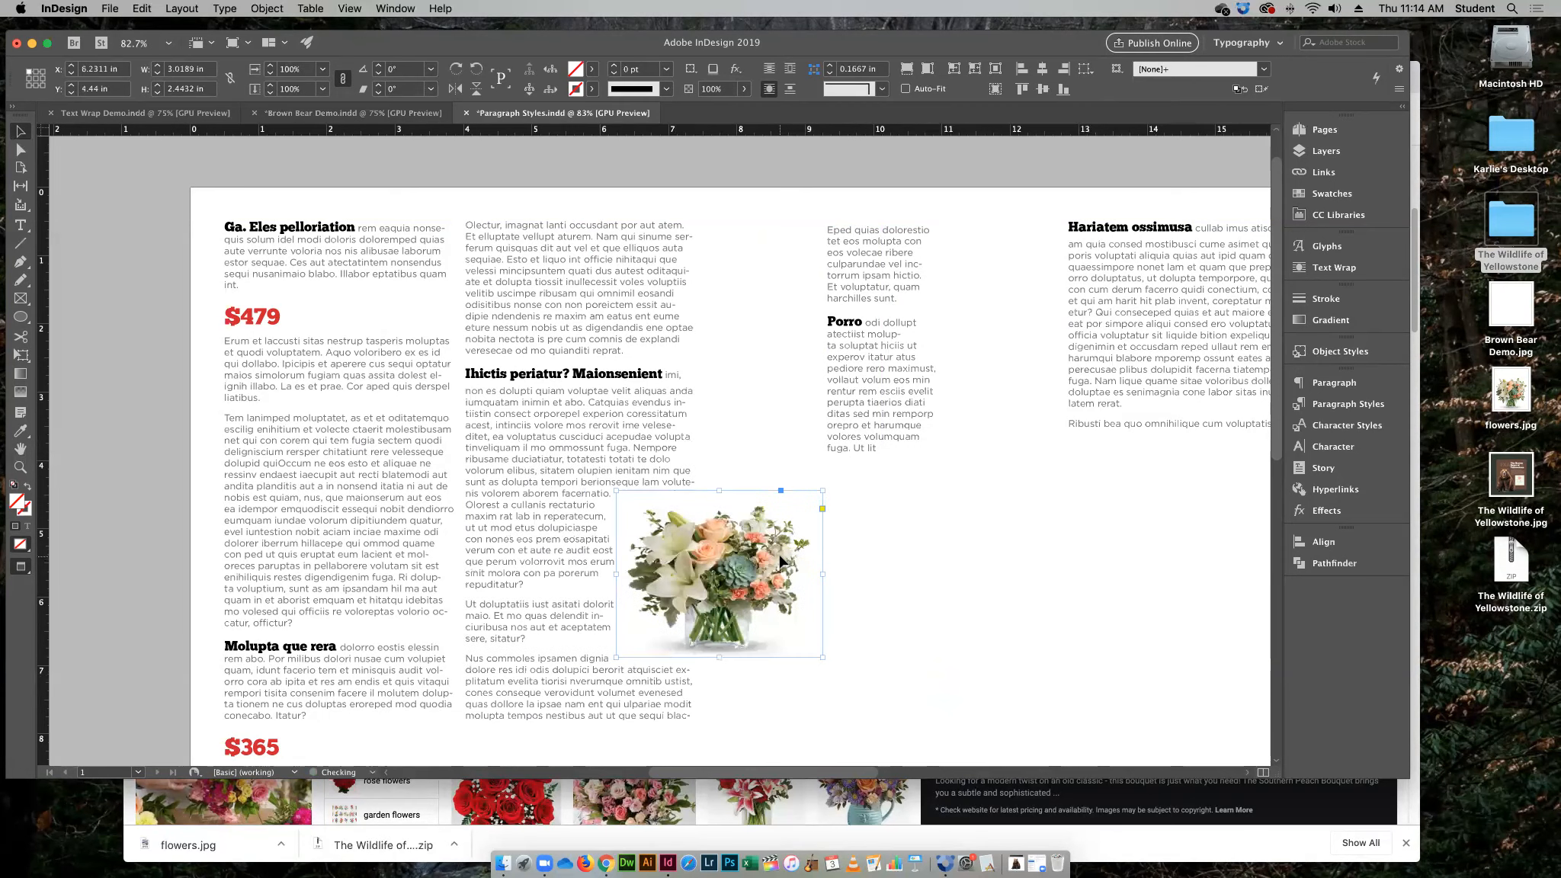
{"action": "left_click", "coordinate": [867, 547]}
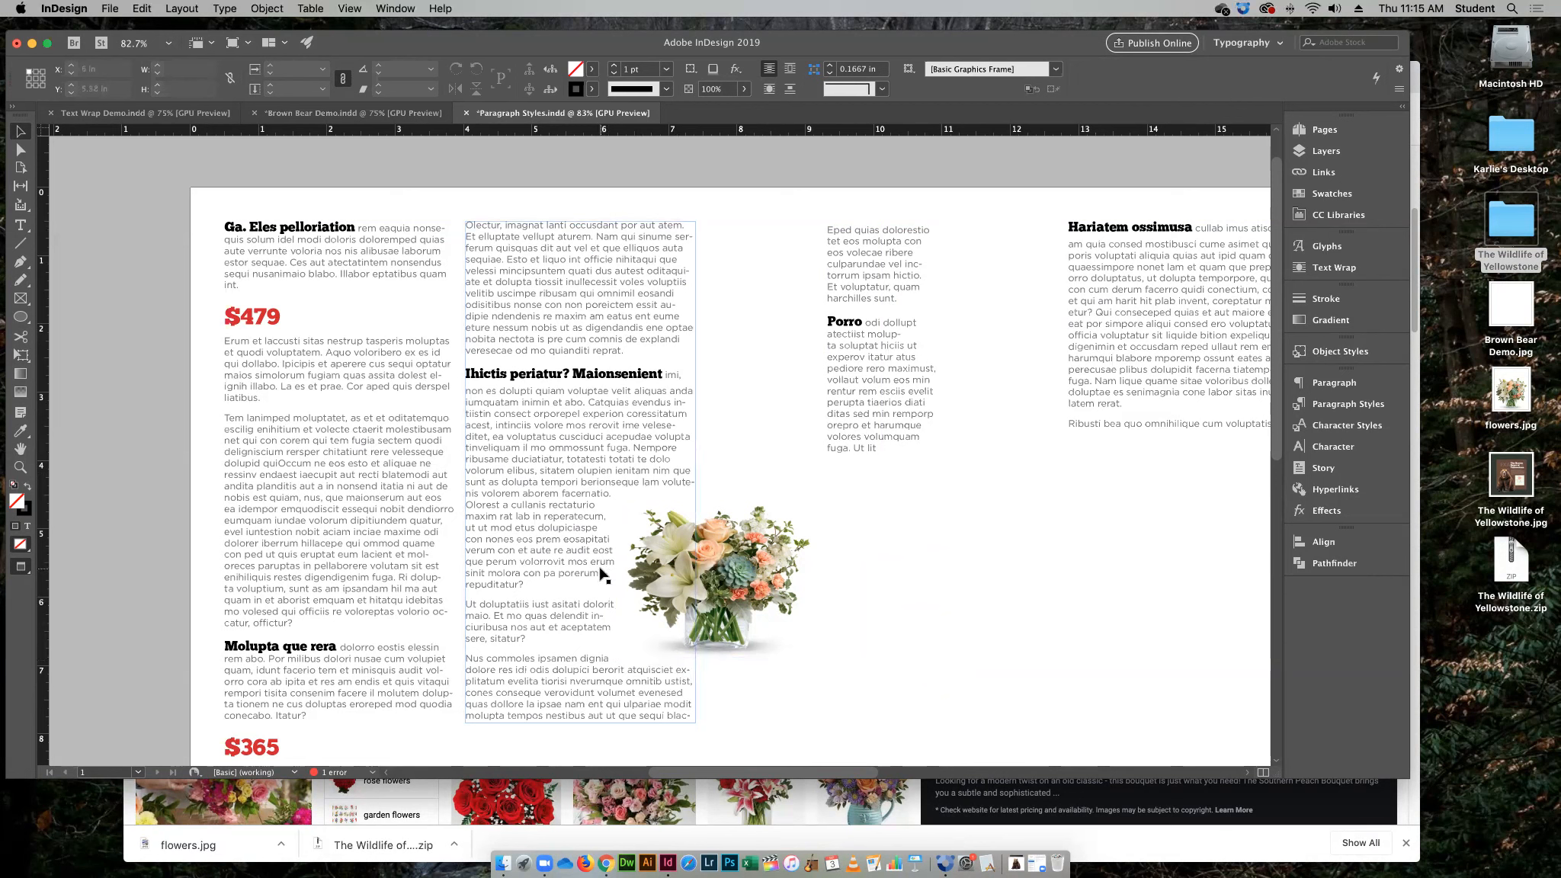
Zoom in on the bouquet and compare its frame and image bounds using the Selection and Direct Selection tools
{"action": "left_click", "coordinate": [667, 541]}
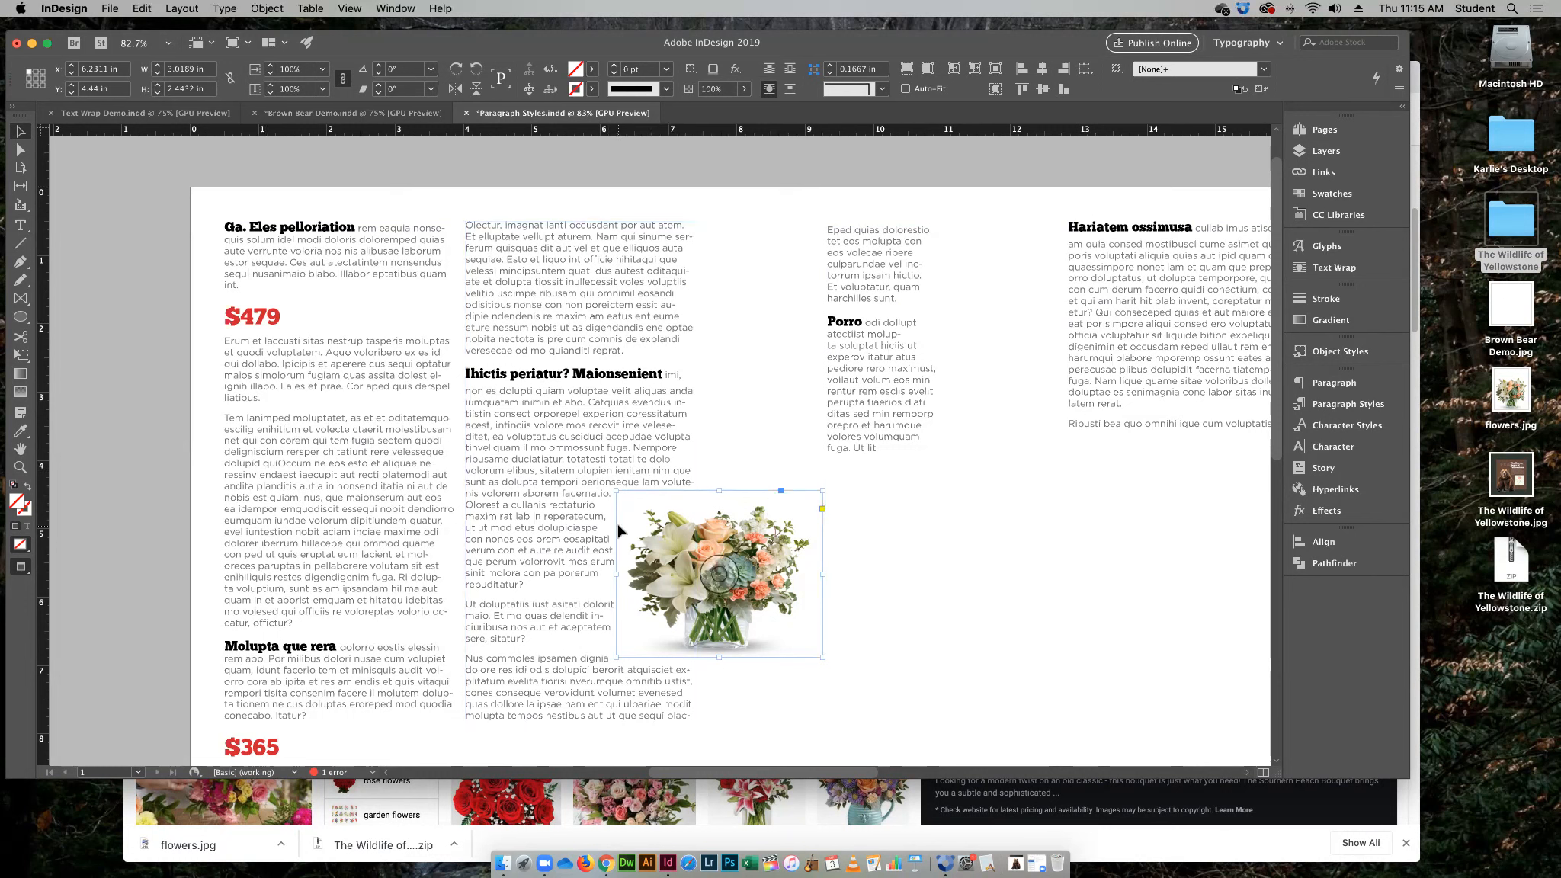
{"action": "left_click", "coordinate": [20, 153]}
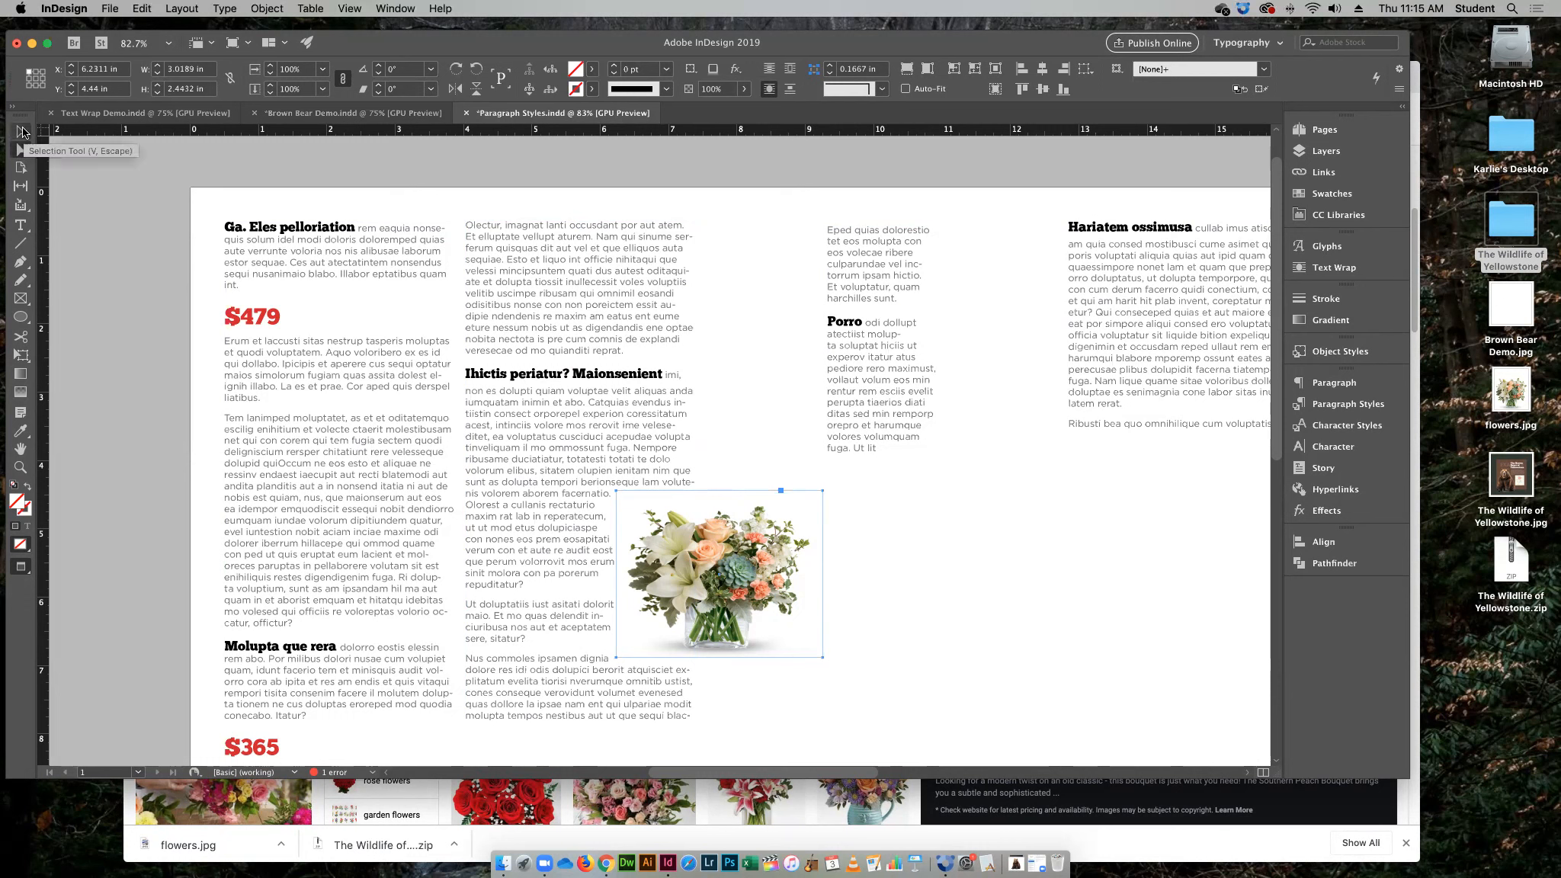
{"action": "left_click", "coordinate": [21, 131]}
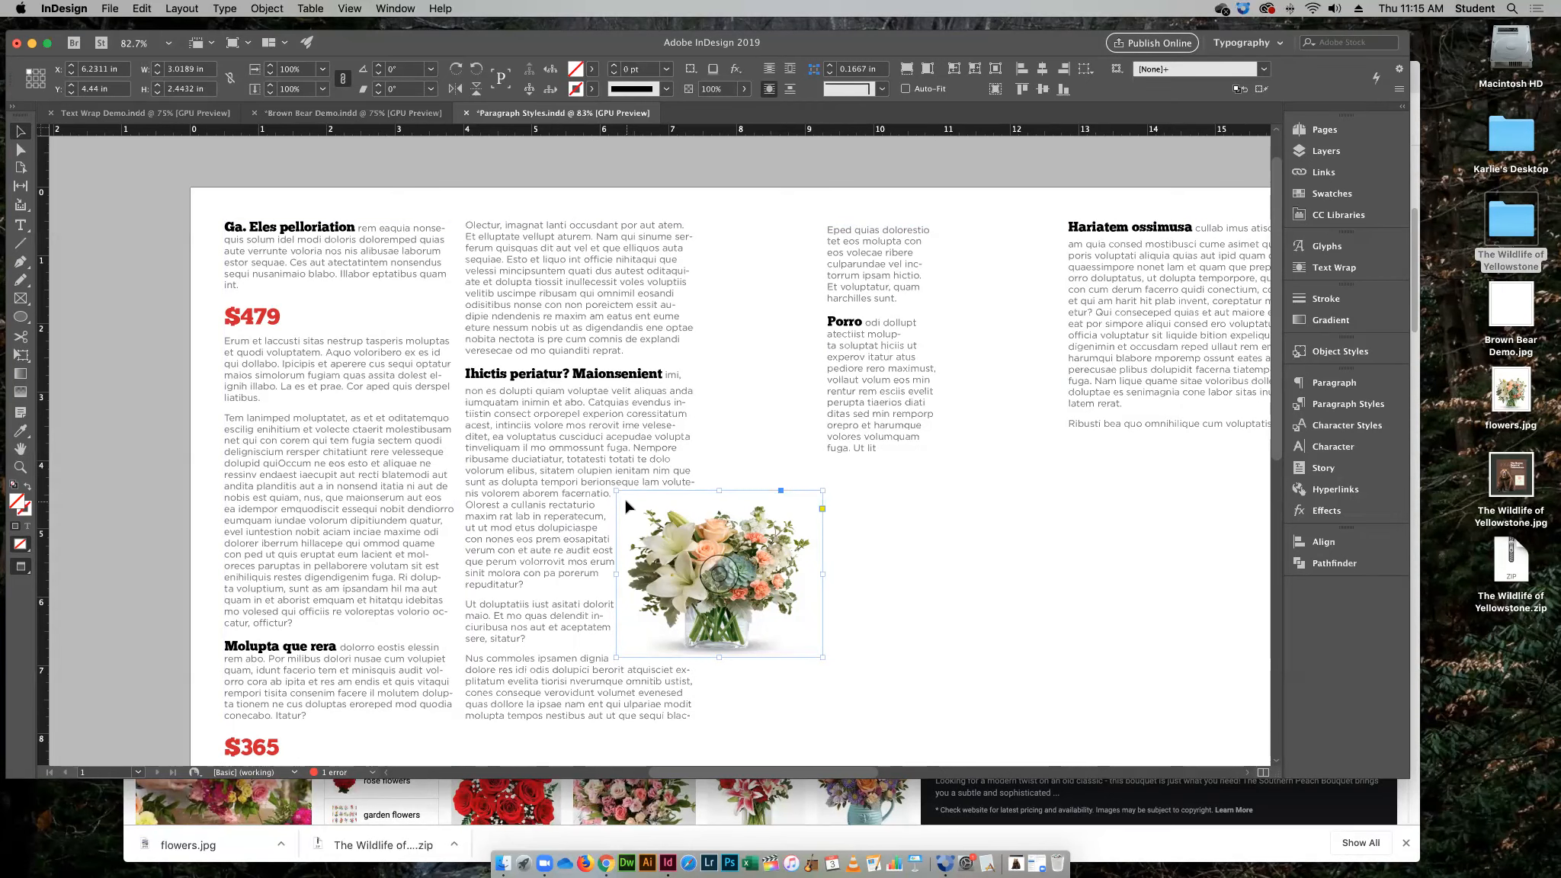
{"action": "key", "text": "super+space"}
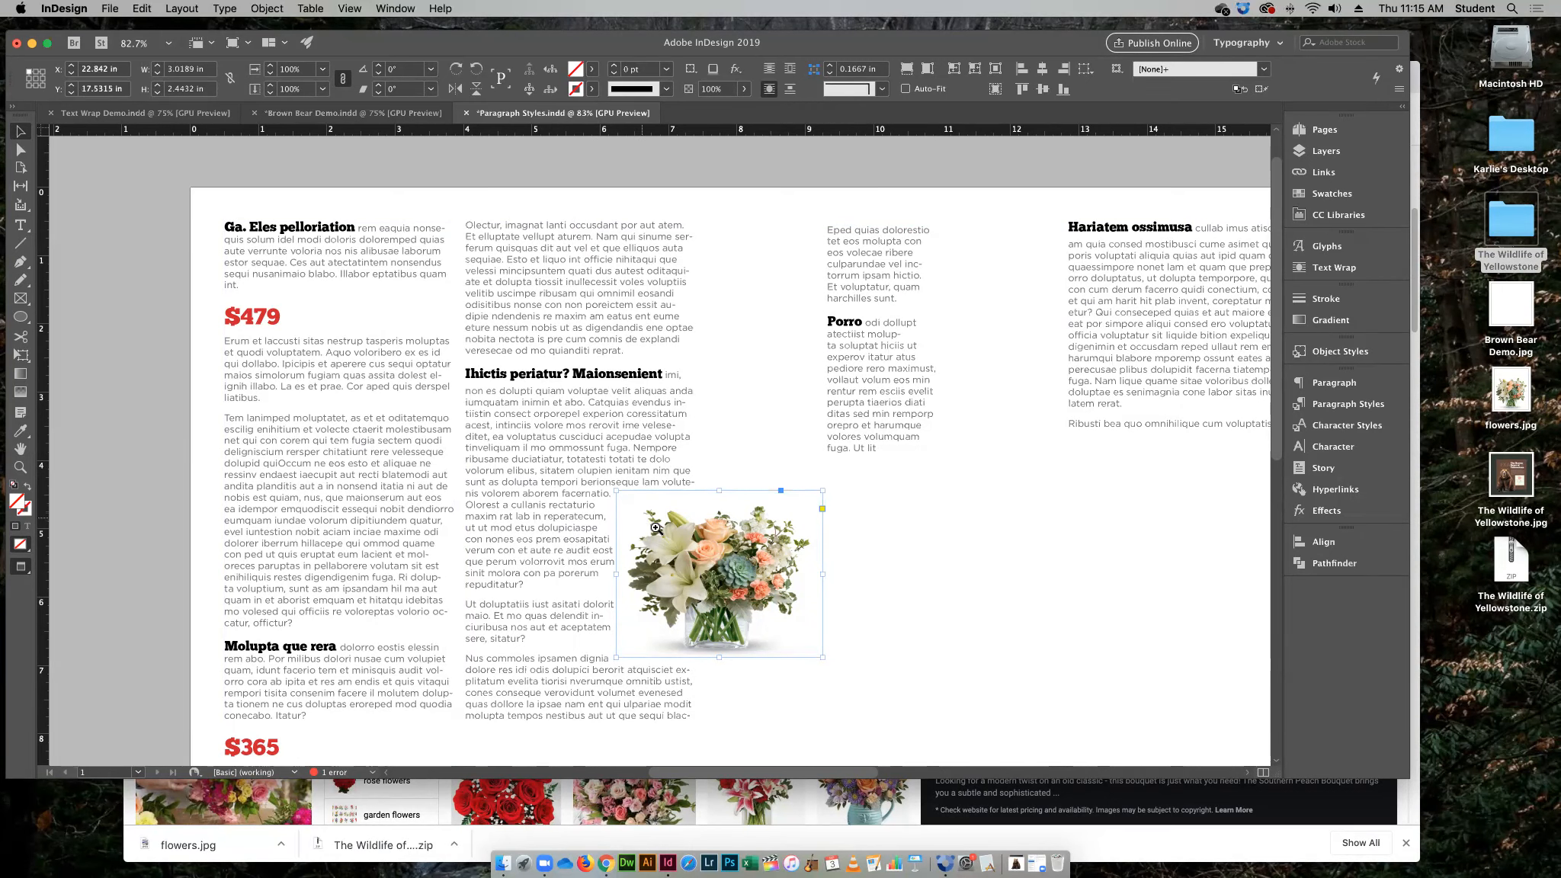
{"action": "left_click", "coordinate": [656, 528]}
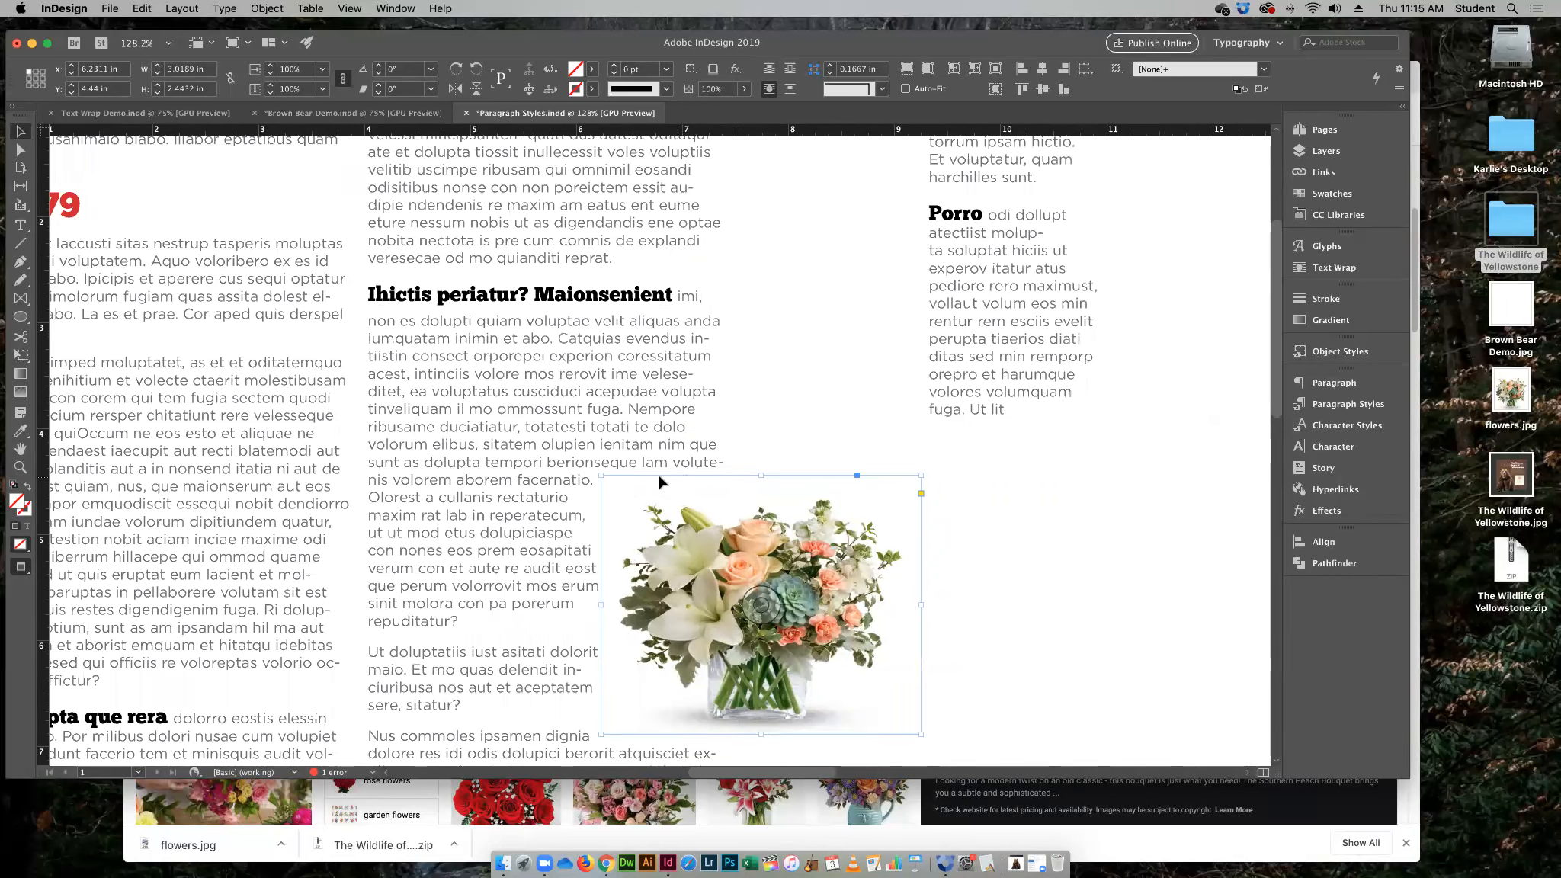
{"action": "left_click", "coordinate": [21, 152]}
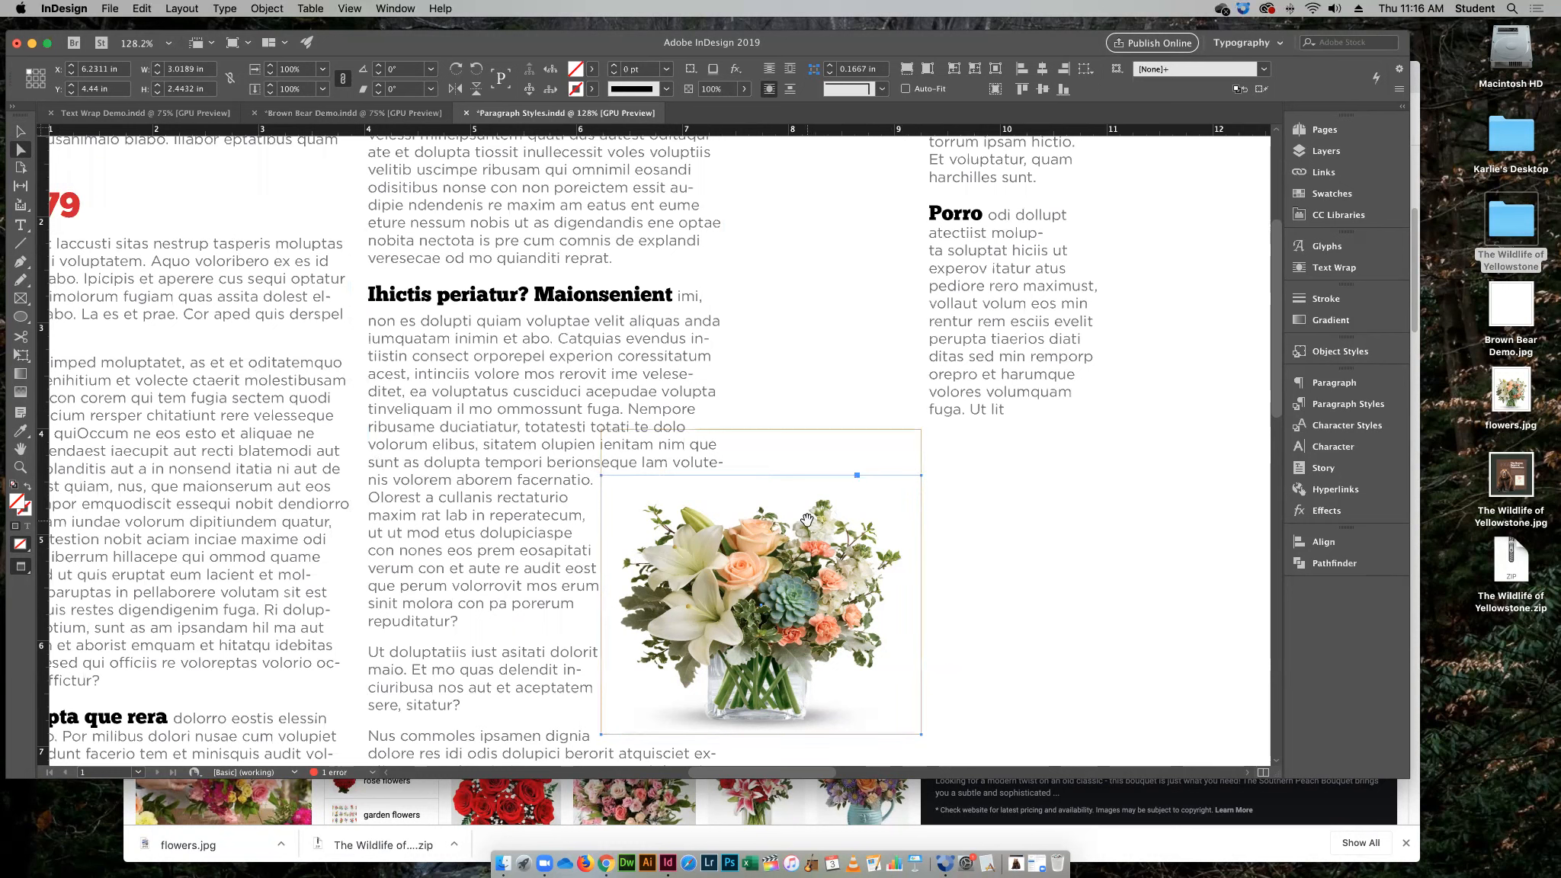
{"action": "left_click", "coordinate": [20, 132]}
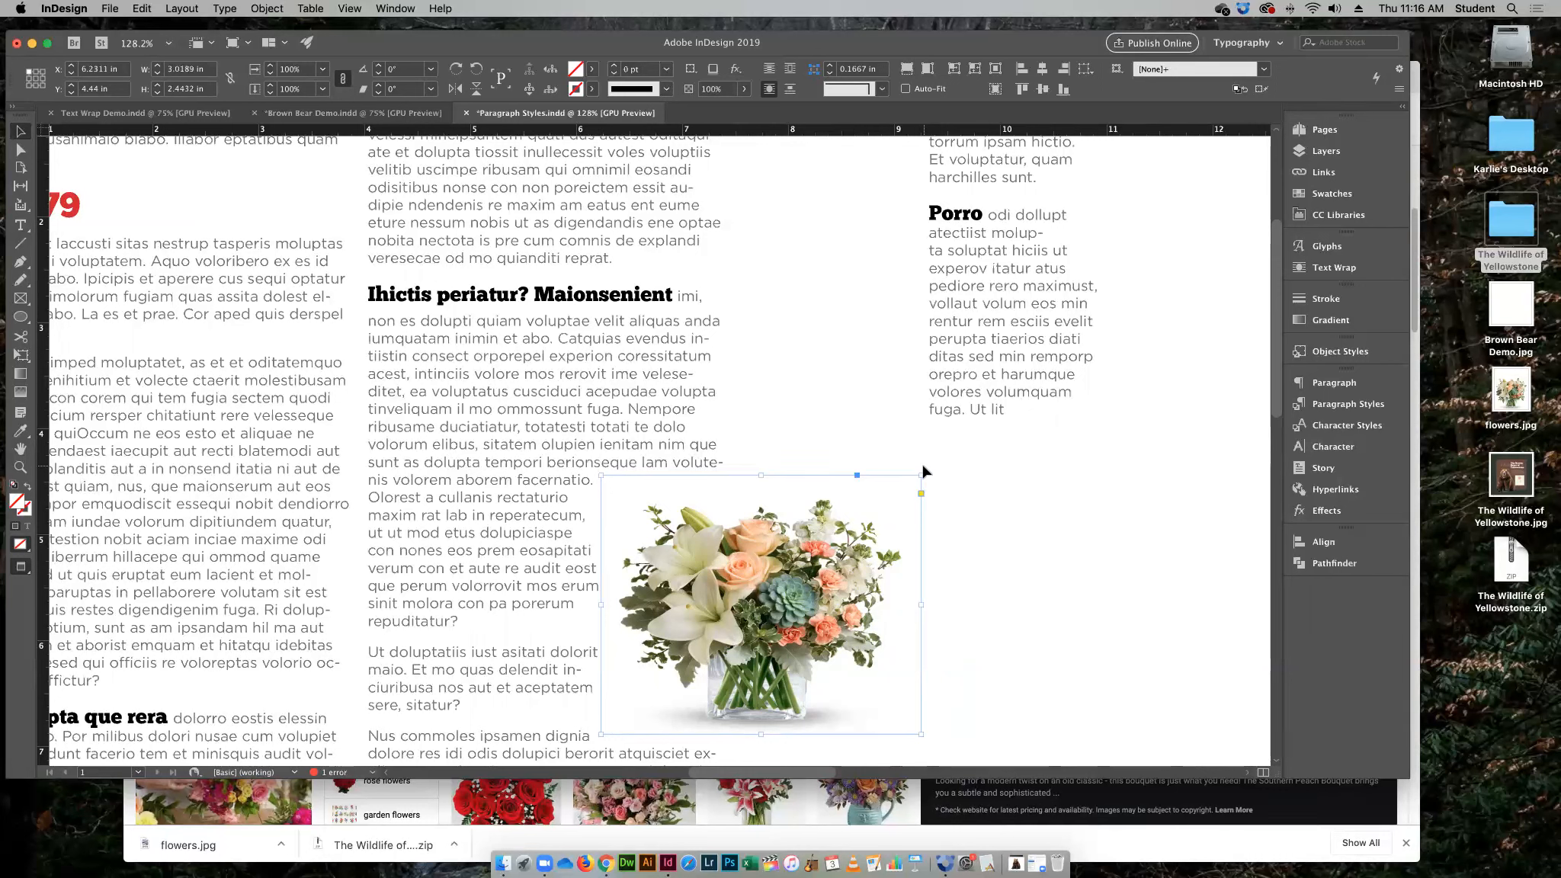
{"action": "left_click", "coordinate": [21, 149]}
{"action": "left_click", "coordinate": [22, 132]}
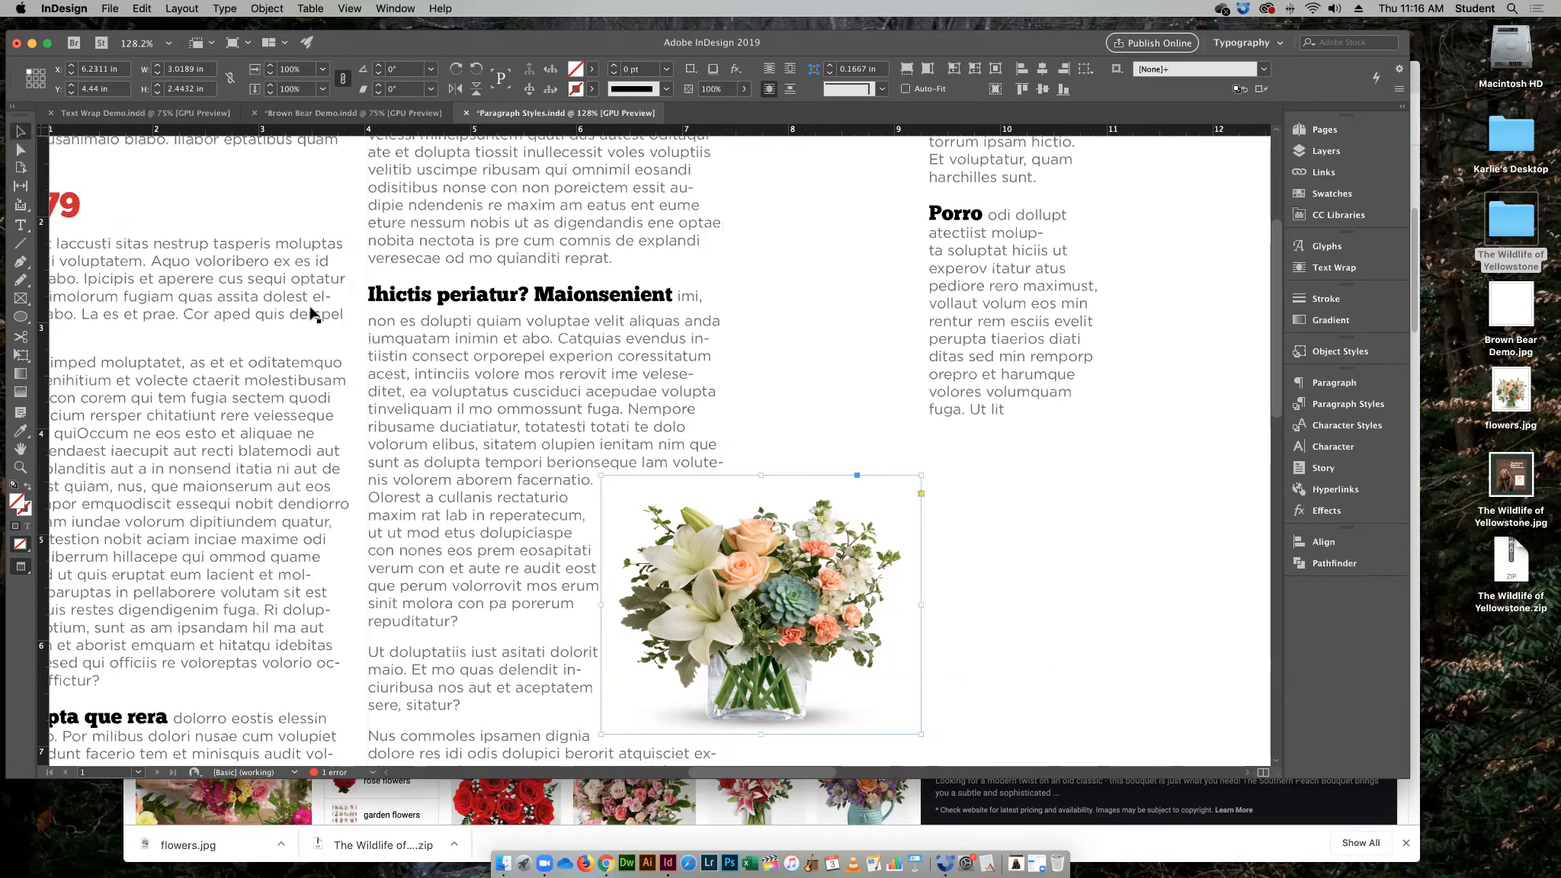
{"action": "left_click", "coordinate": [760, 604]}
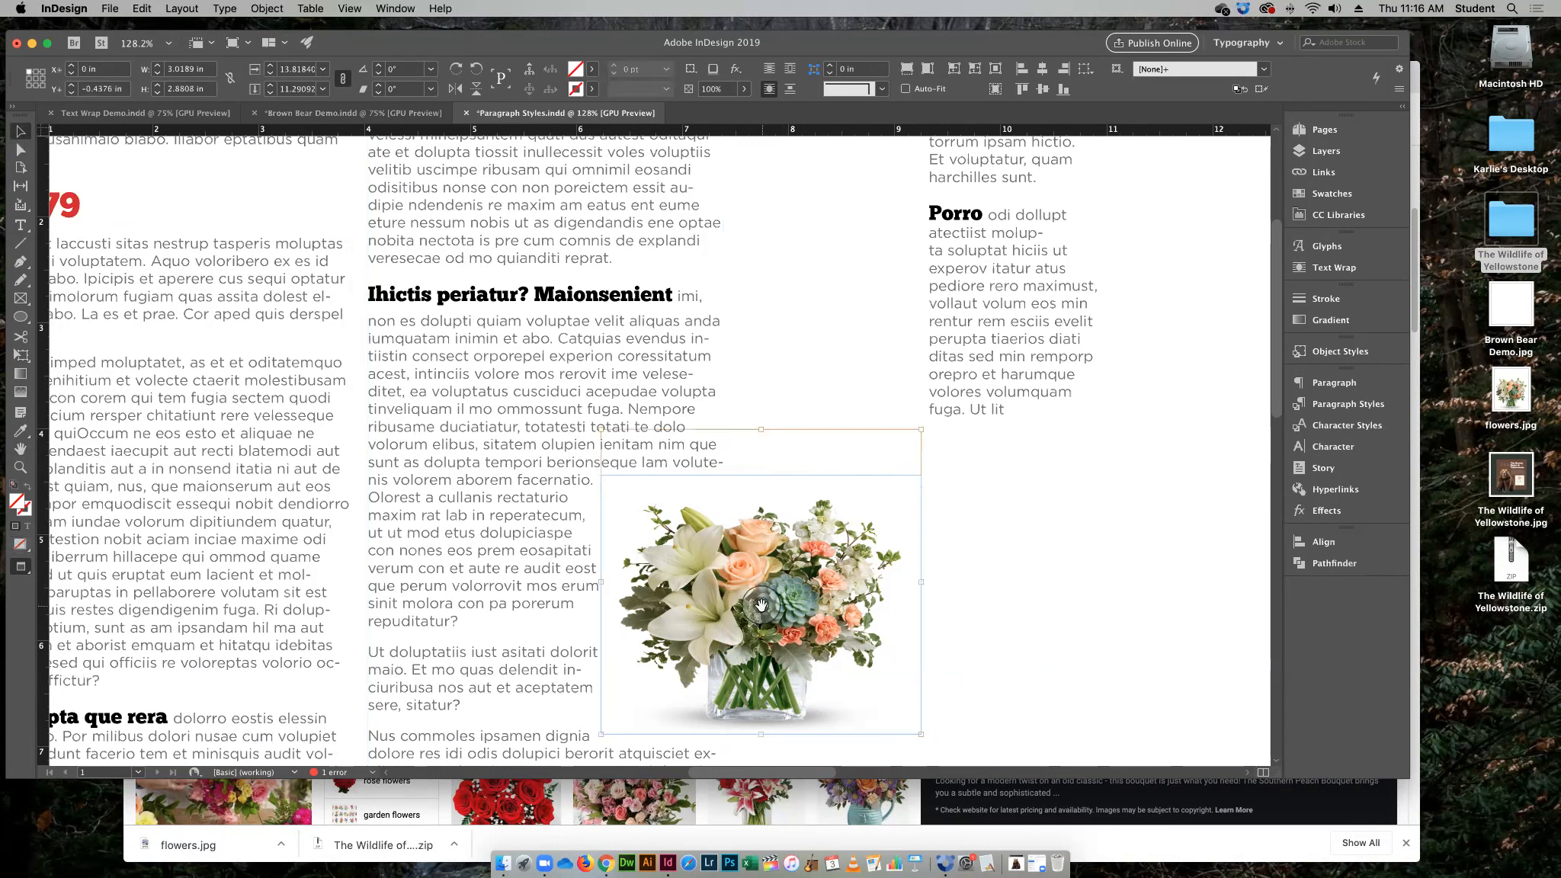
Try shortening the bouquet image to its frame's upper edge, about 2.44 in tall, and undo the resize
{"action": "left_click_drag", "start_coordinate": [763, 429], "coordinate": [763, 475]}
{"action": "left_click", "coordinate": [769, 488]}
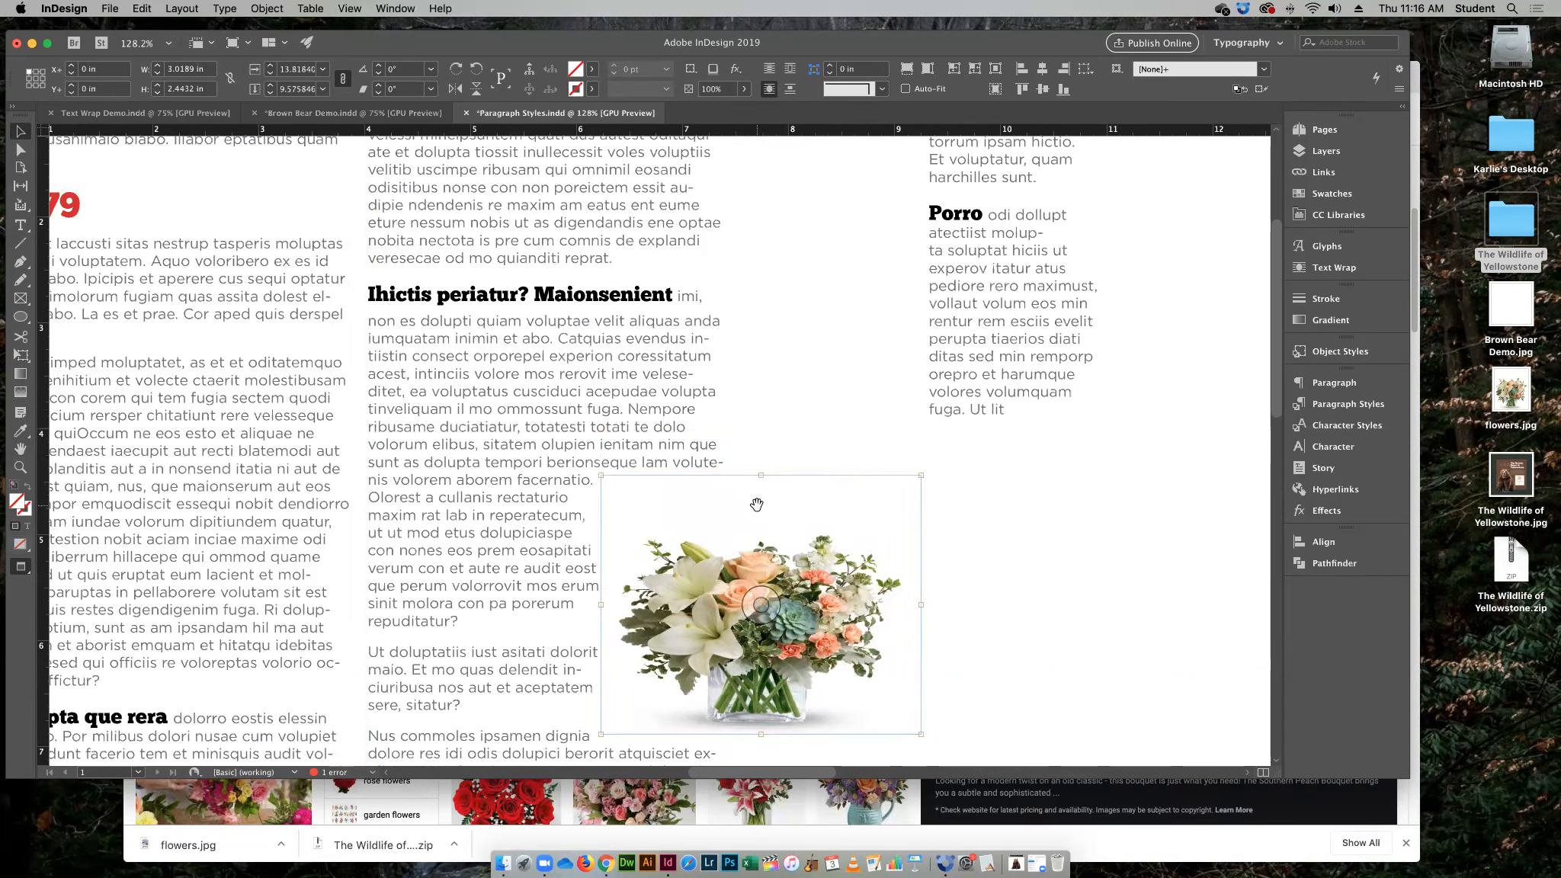
{"action": "key", "text": "super+z"}
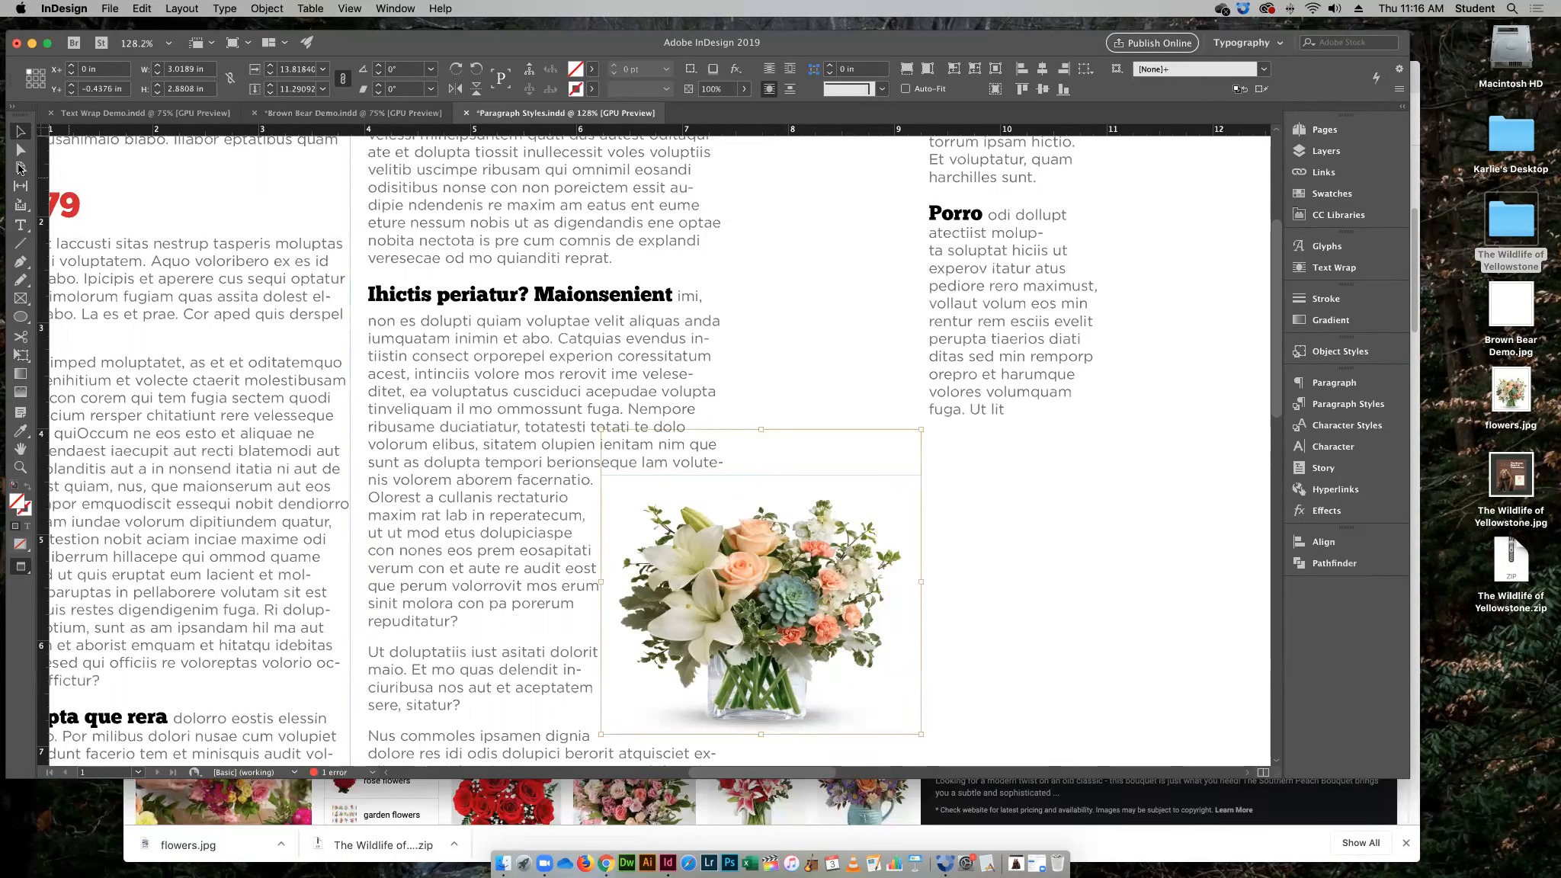
Try pulling the bouquet image's upper edge down with the Direct Selection tool, deselect it, and select the image content again
{"action": "left_click", "coordinate": [21, 150]}
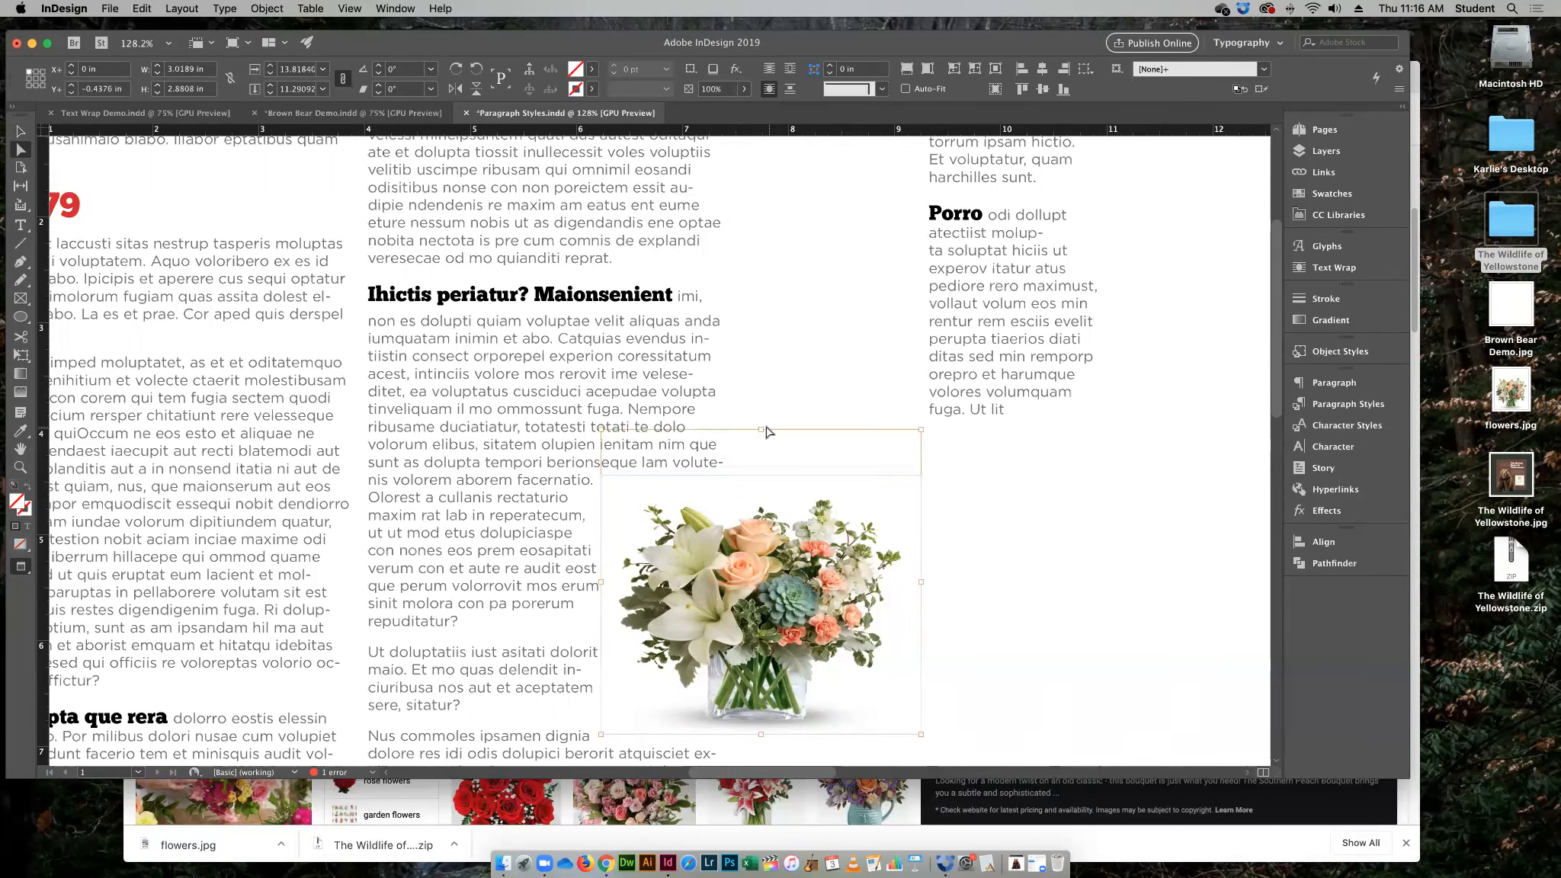
{"action": "left_click_drag", "start_coordinate": [766, 432], "coordinate": [767, 481]}
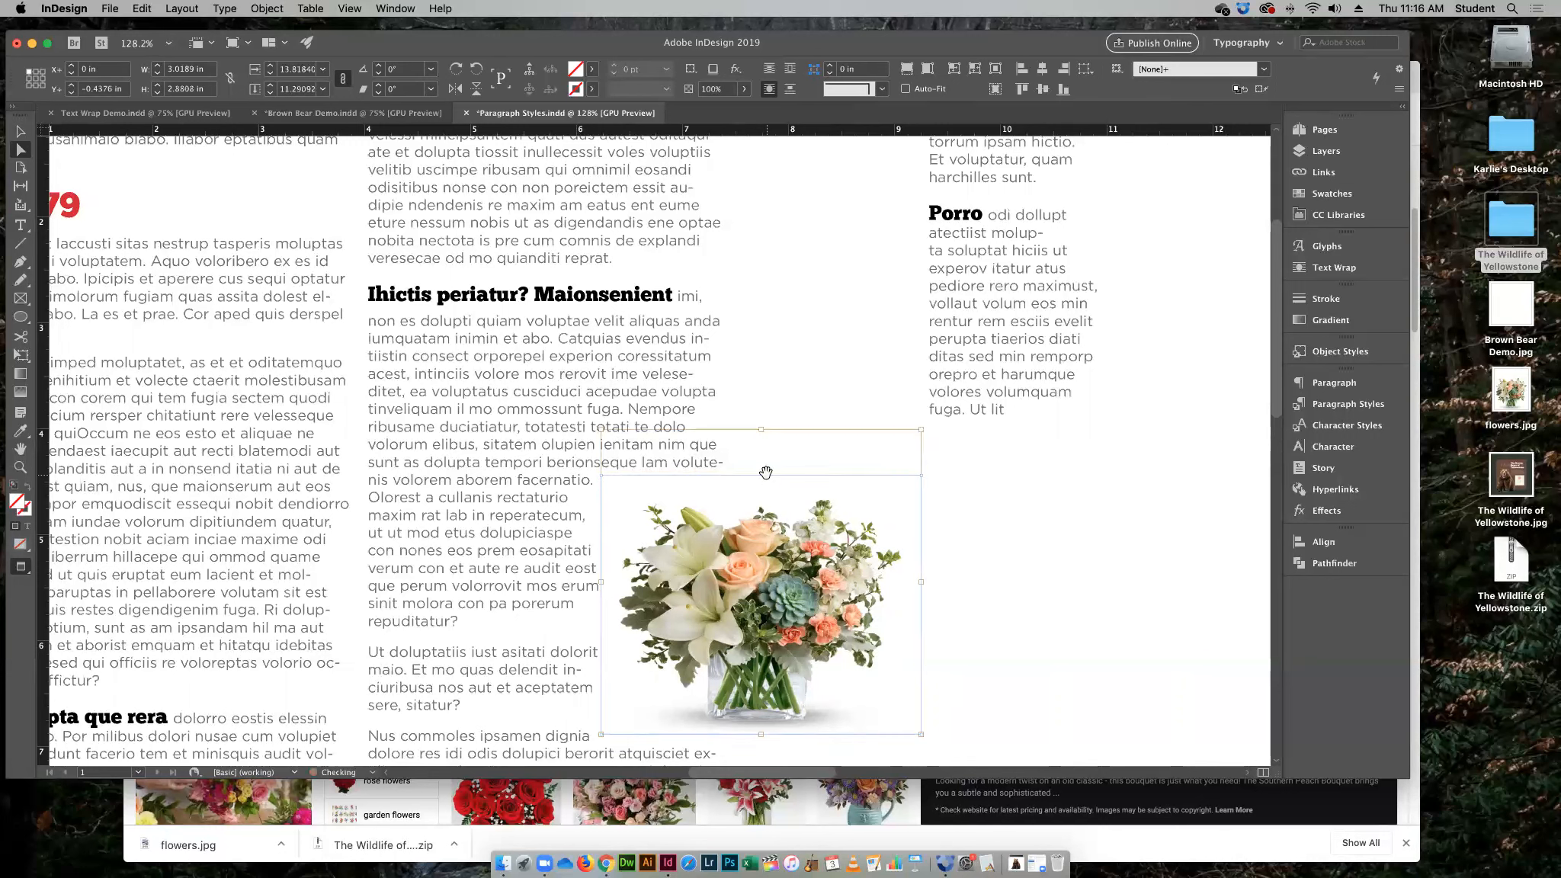
{"action": "left_click", "coordinate": [1029, 521]}
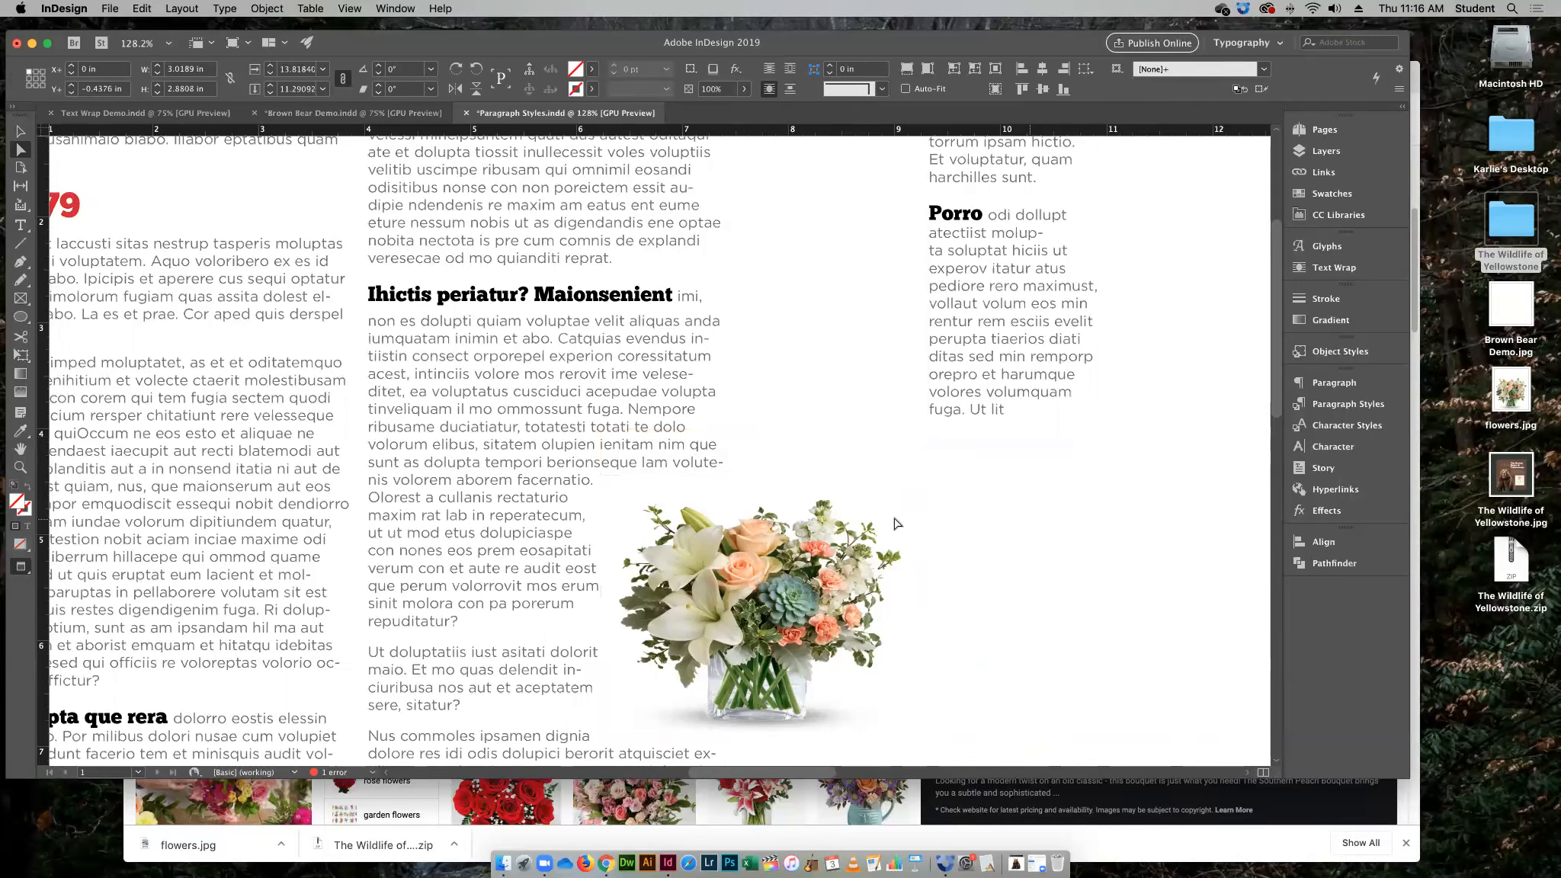
{"action": "left_click", "coordinate": [21, 150]}
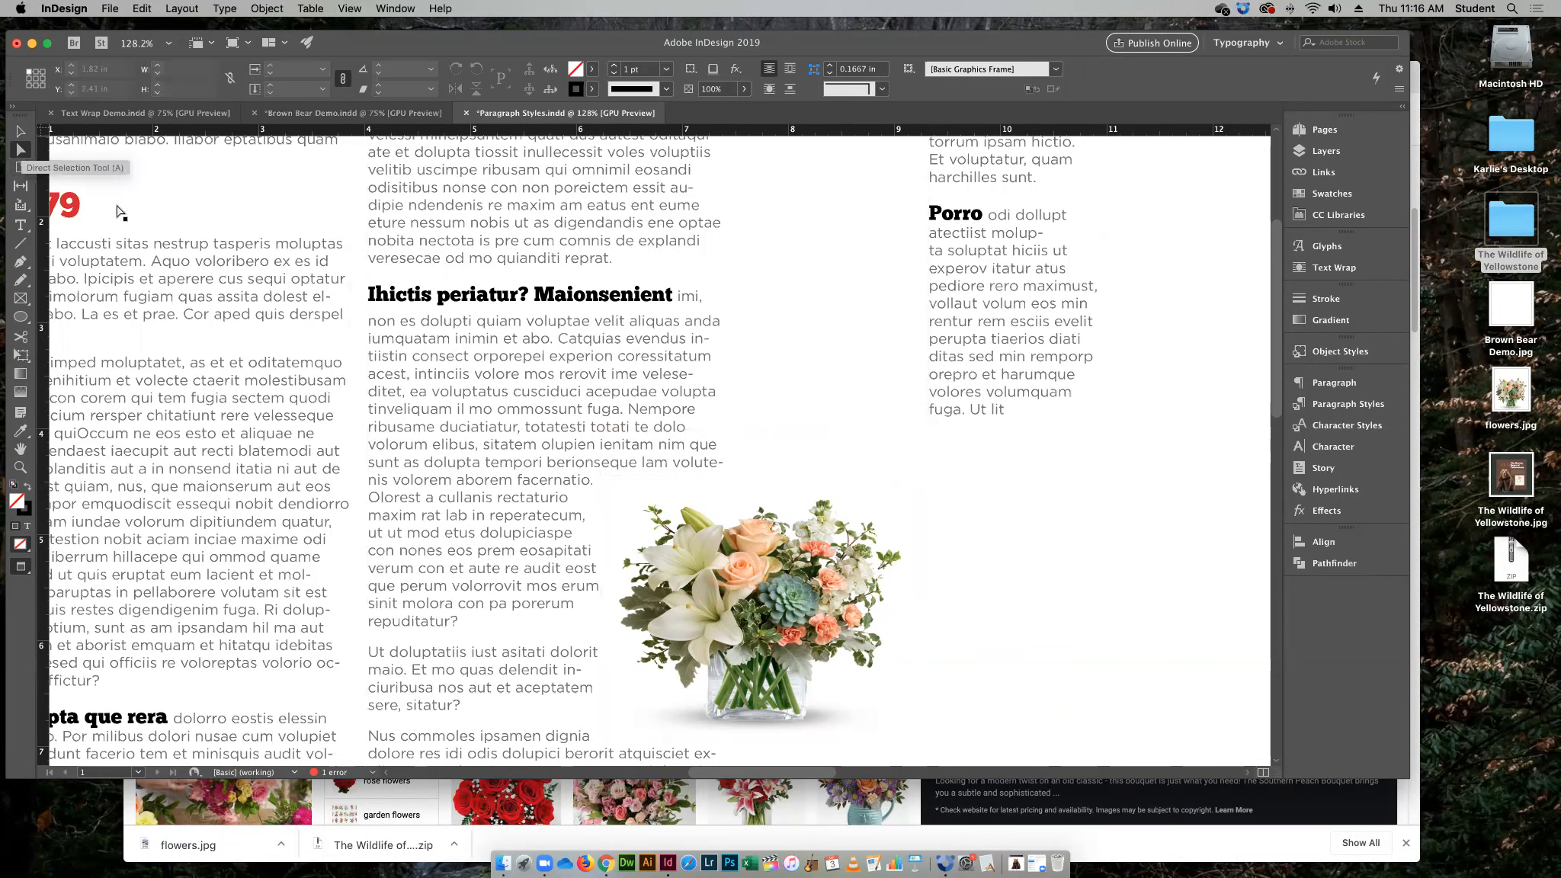
{"action": "left_click", "coordinate": [734, 553]}
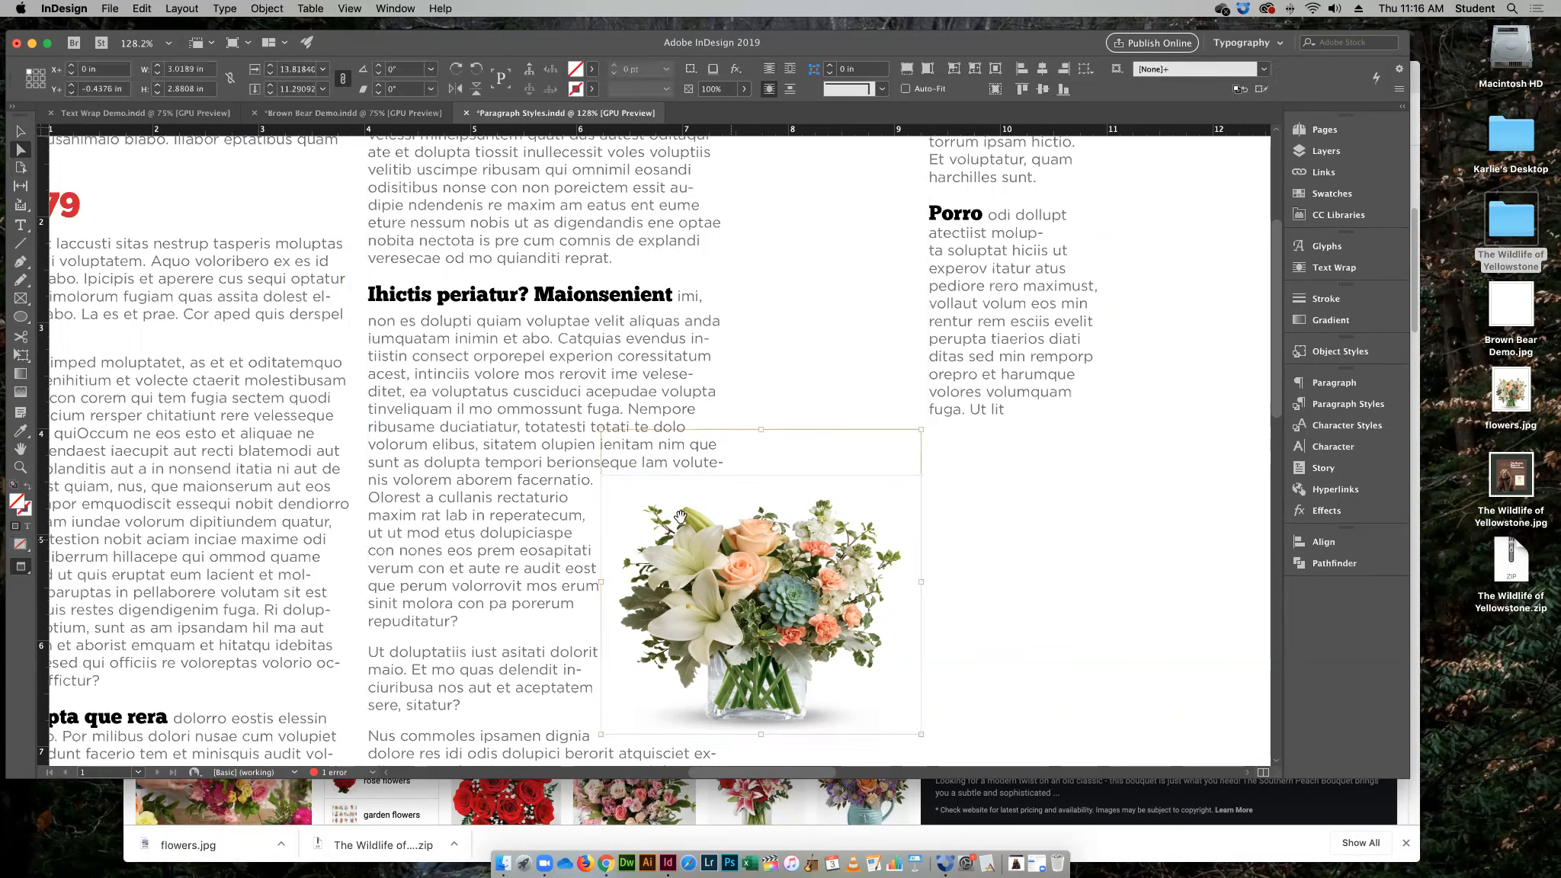
Add anchor points to the bouquet frame with the Pen tool and cut its upper corner inward beside the text column
{"action": "left_click", "coordinate": [20, 262]}
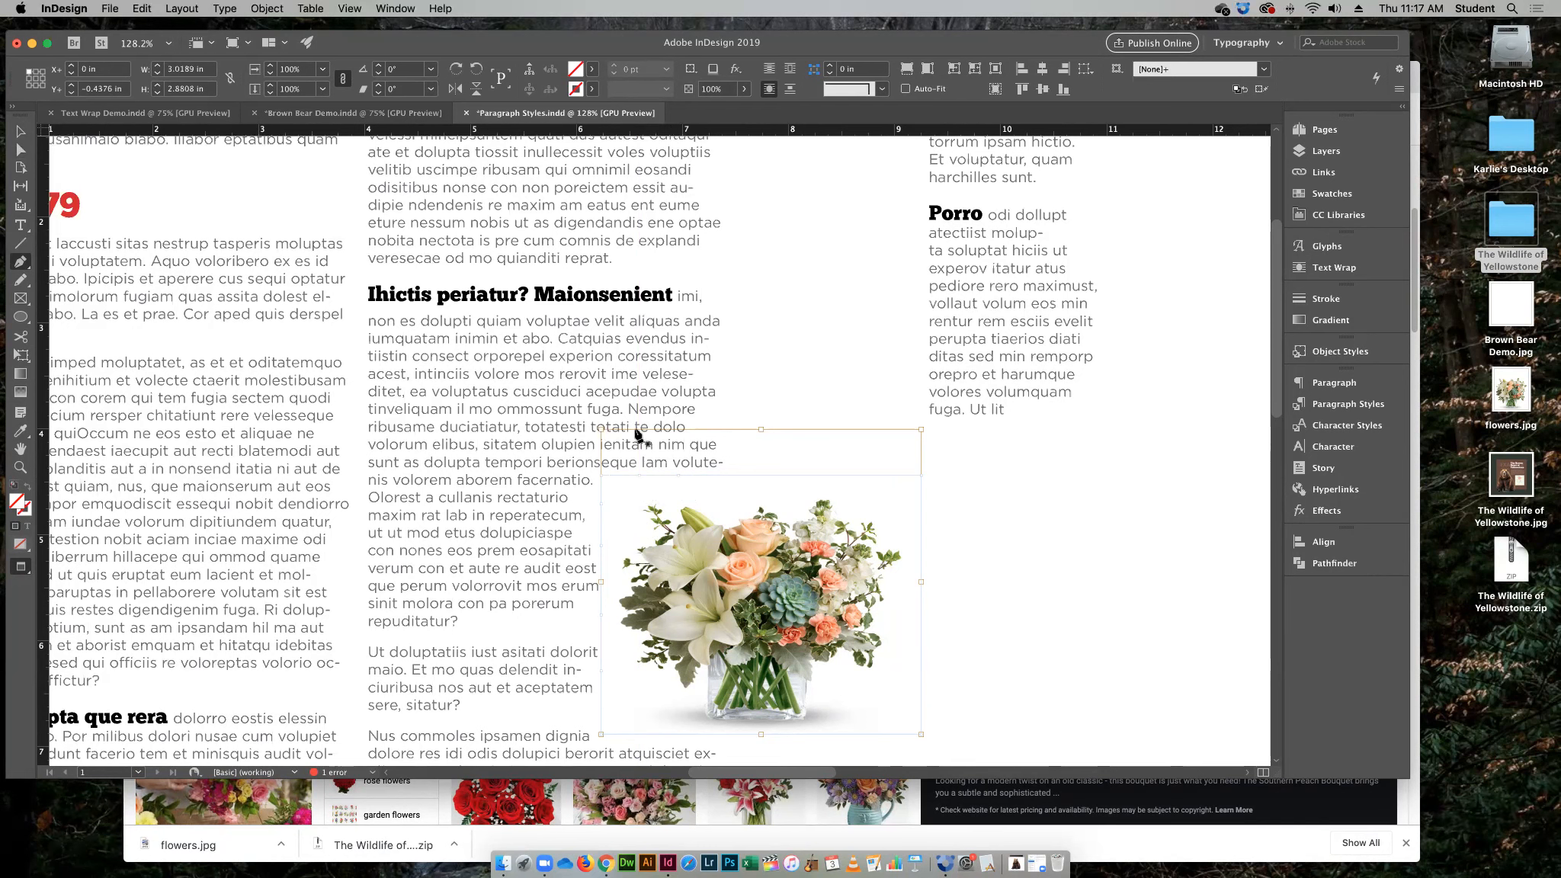
{"action": "left_click", "coordinate": [21, 151]}
{"action": "left_click_drag", "start_coordinate": [679, 478], "coordinate": [618, 540]}
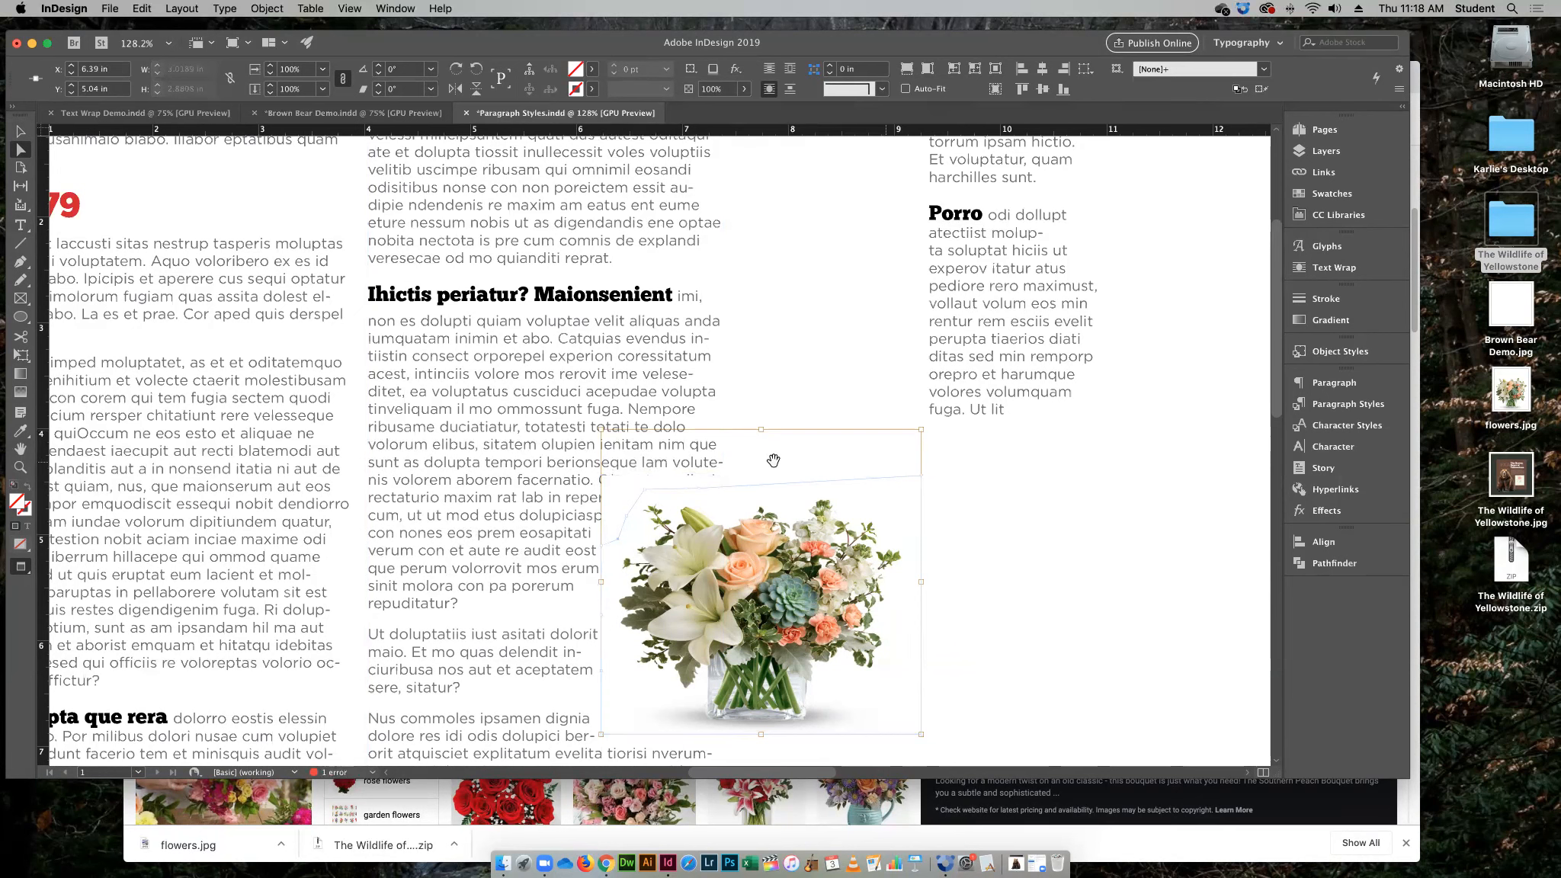
Try narrowing the bouquet image to about 2.32 in from its column side, and undo the resize
{"action": "left_click", "coordinate": [21, 133]}
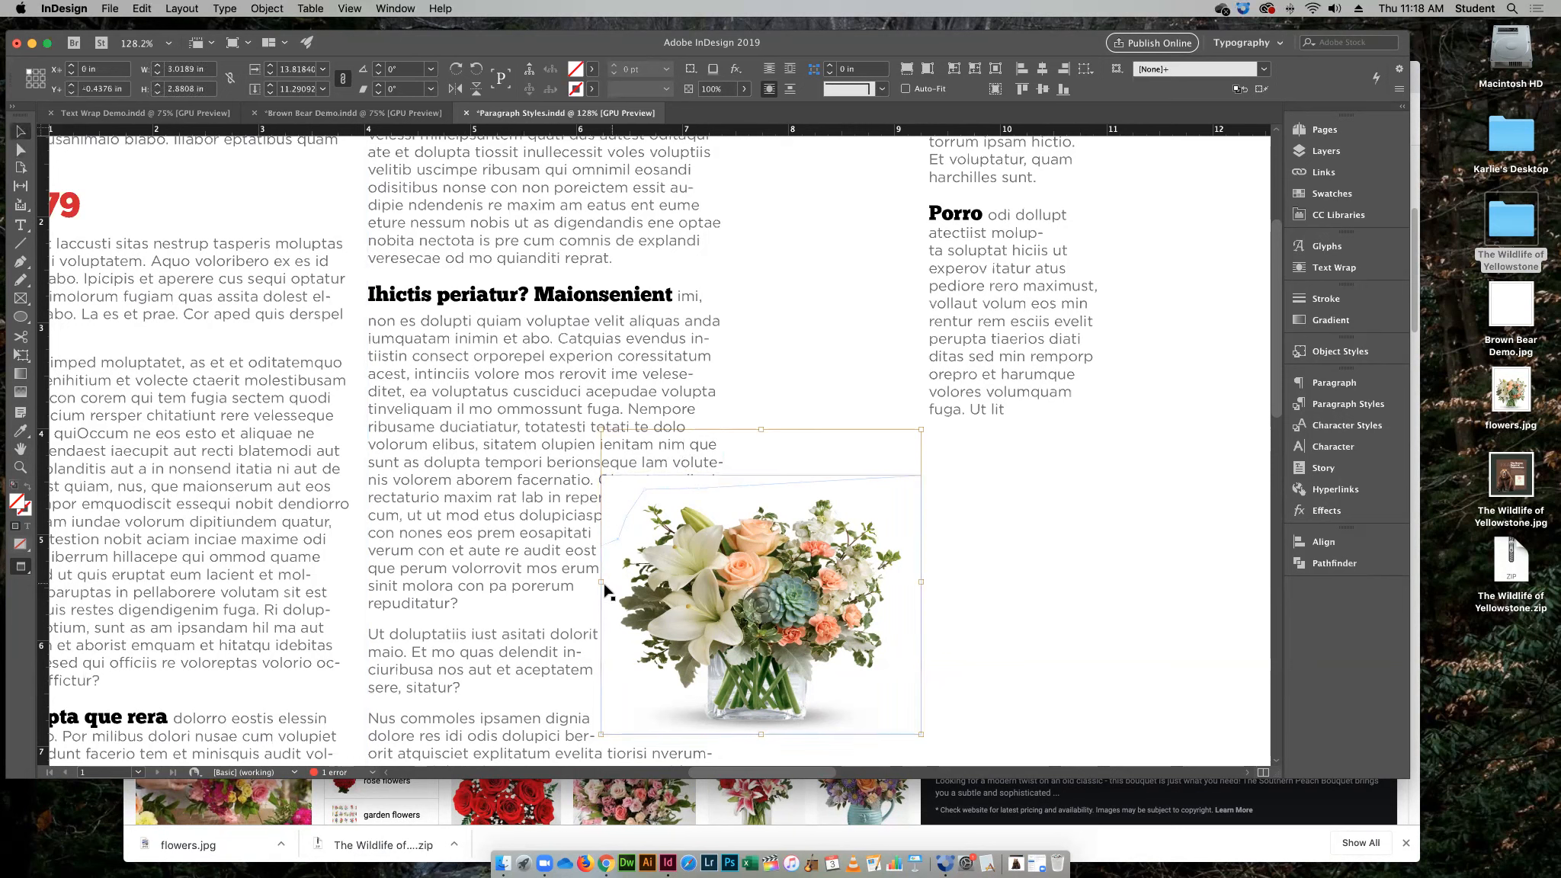
{"action": "left_click_drag", "start_coordinate": [601, 582], "coordinate": [674, 586]}
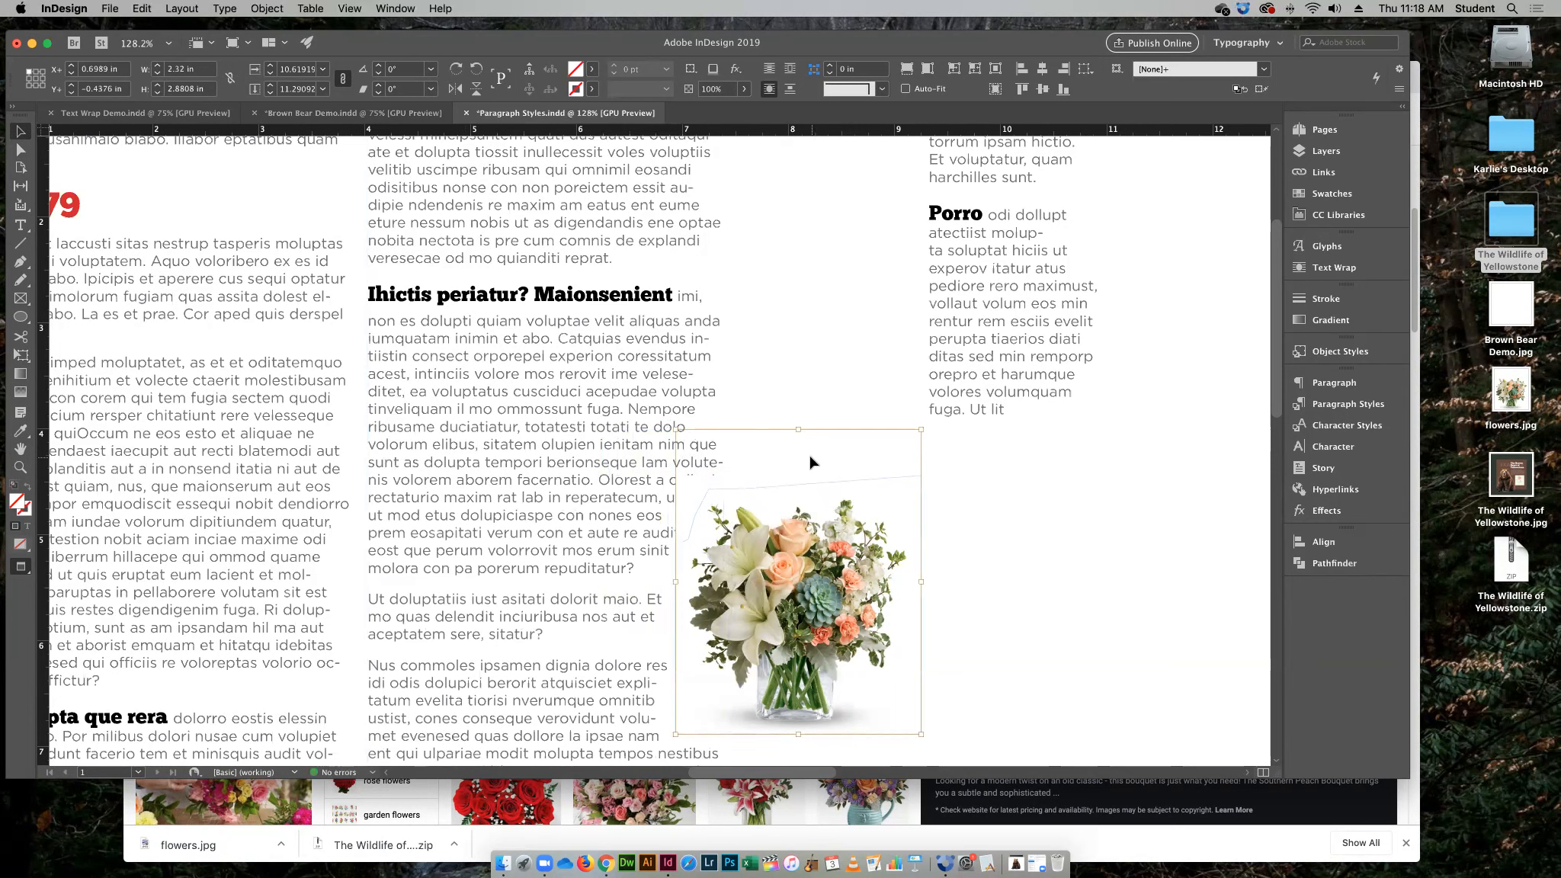
{"action": "key", "text": "super+z"}
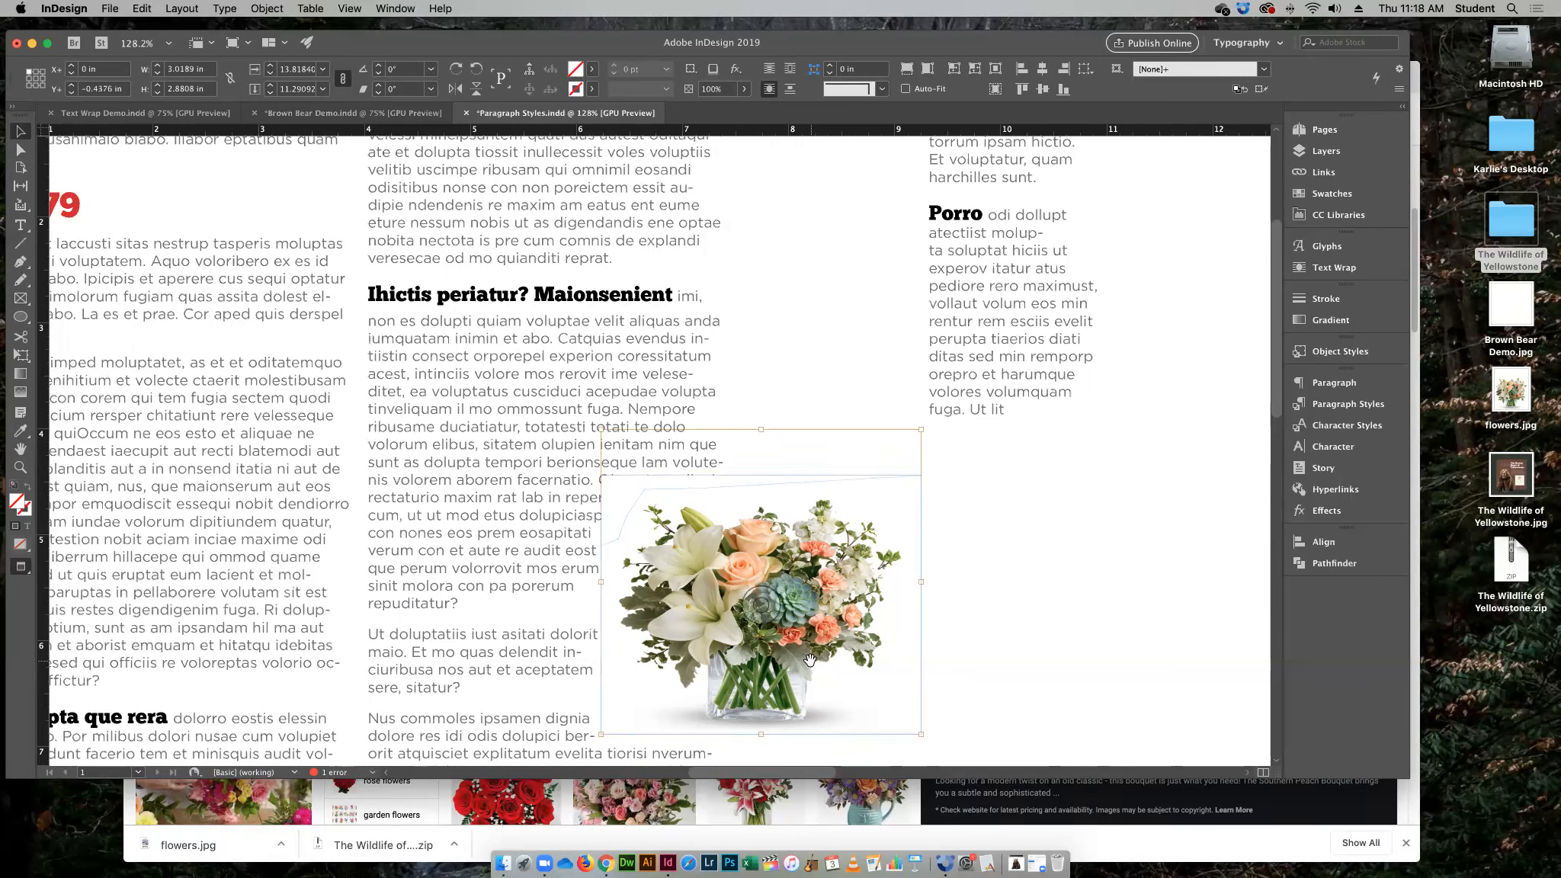
Delete the bouquet image and its empty frame from the page
{"action": "key", "text": "BackSpace"}
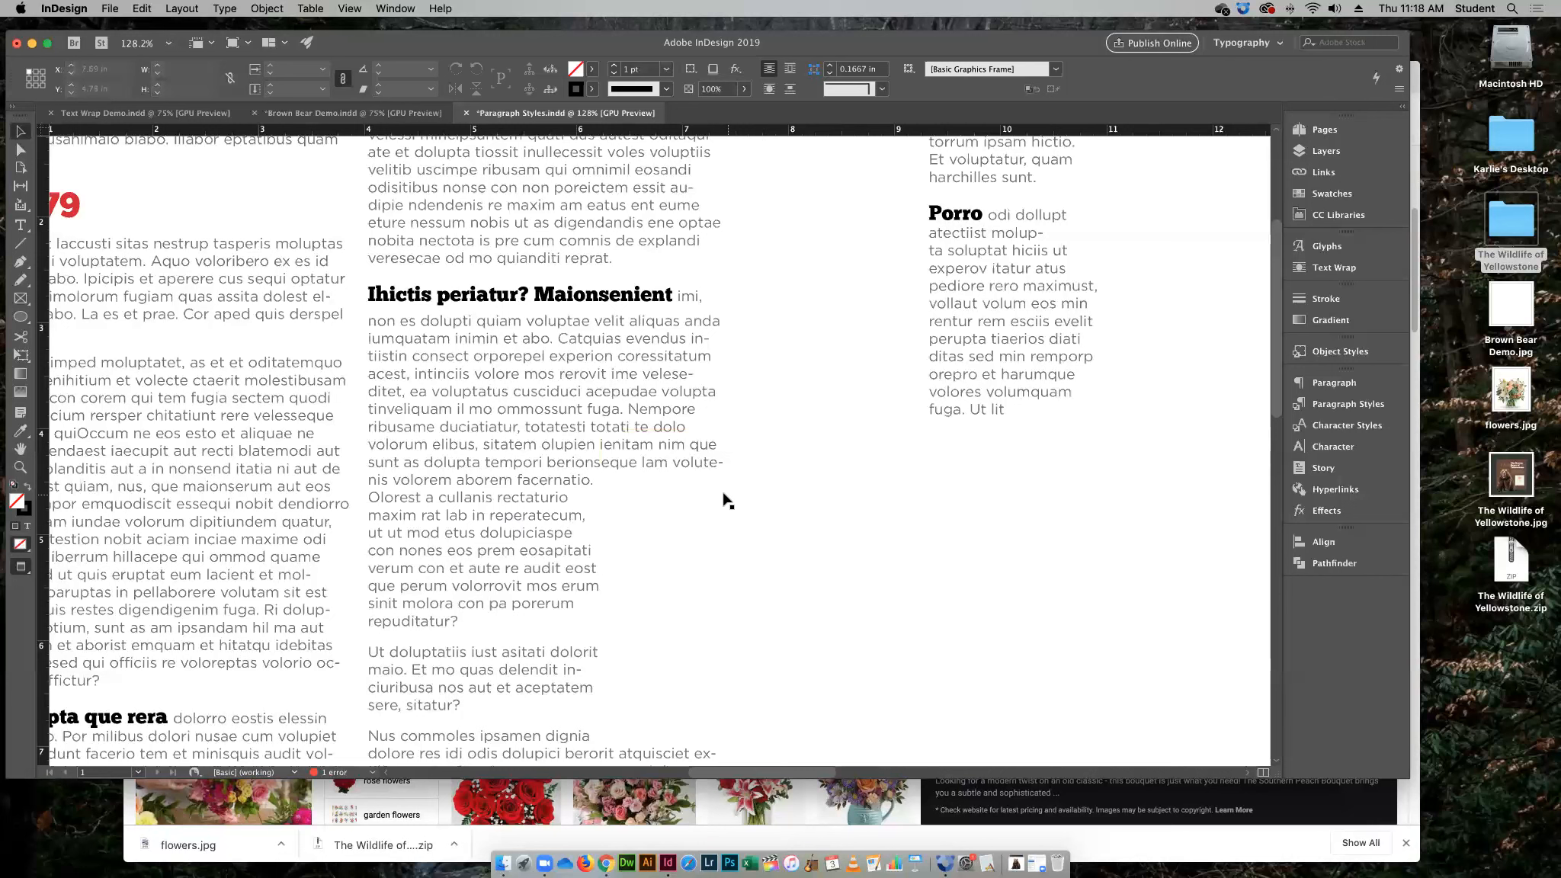
{"action": "mouse_move", "coordinate": [600, 475]}
{"action": "left_mouse_down"}
{"action": "mouse_move", "coordinate": [679, 762]}
{"action": "mouse_move", "coordinate": [922, 734]}
{"action": "left_mouse_up"}
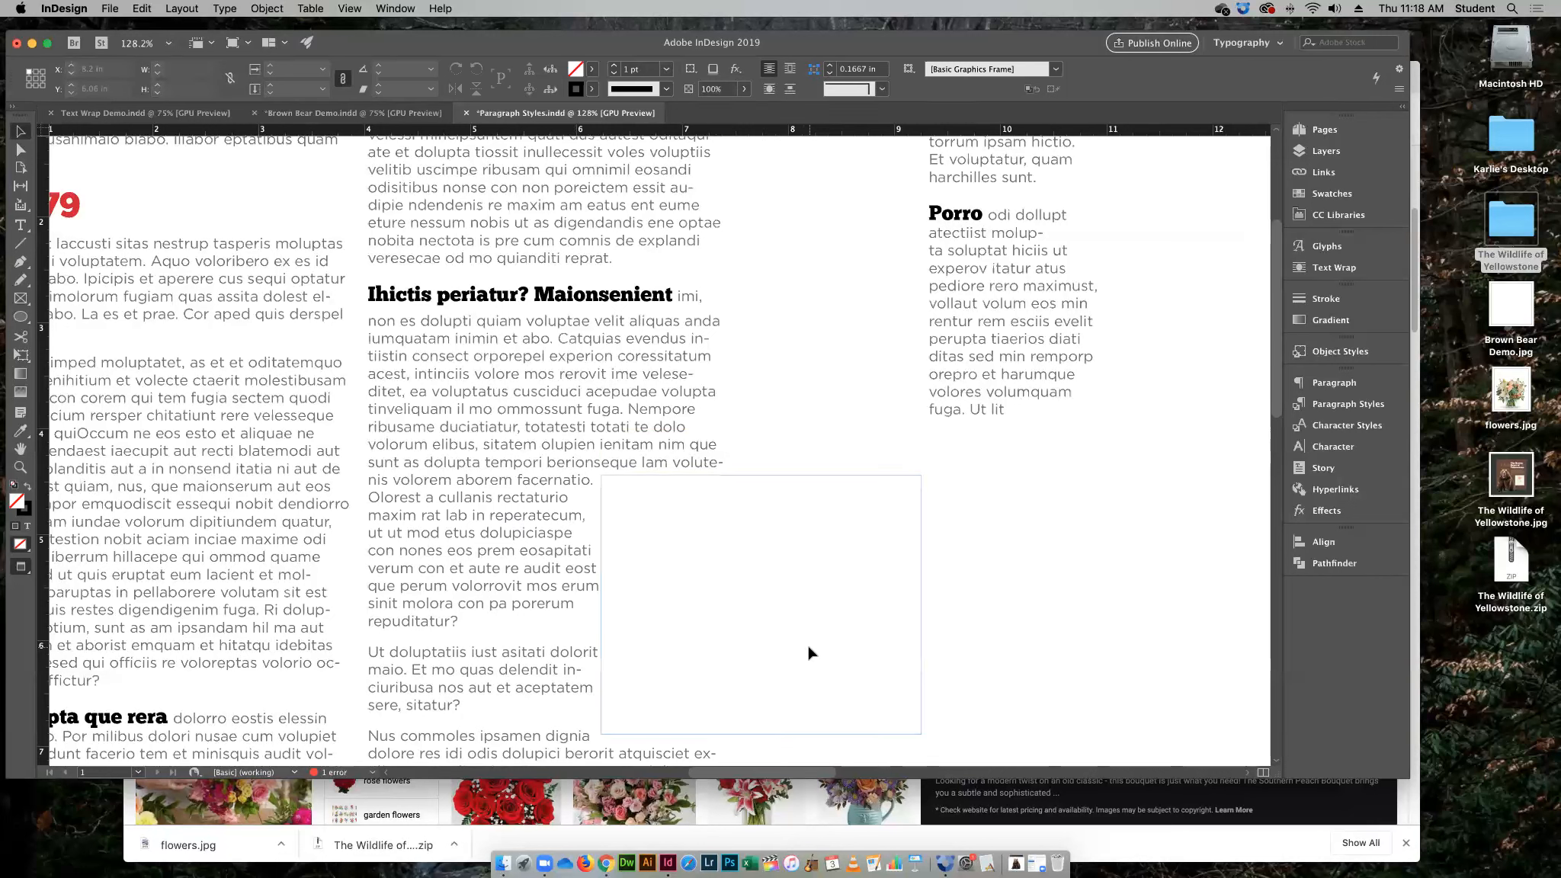
{"action": "key", "text": "Delete"}
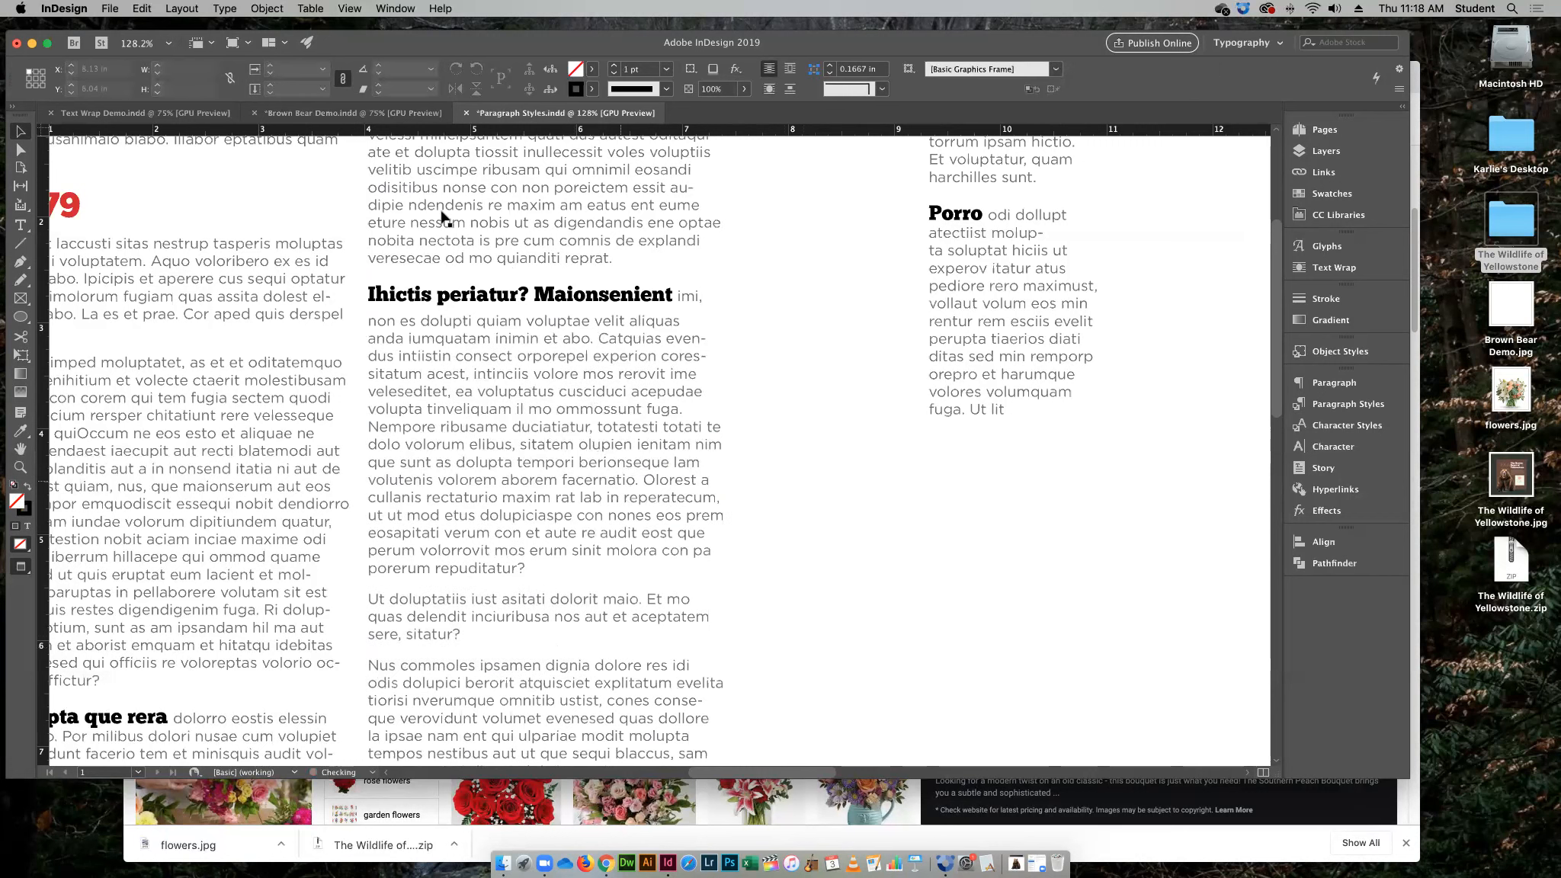
Start placing a file and browse on Macintosh HD through 01SBVC, 02 Fall 2020, Art 148-01 and Assignments to the Yellowstone VC Kiosks folder
{"action": "left_click", "coordinate": [112, 8]}
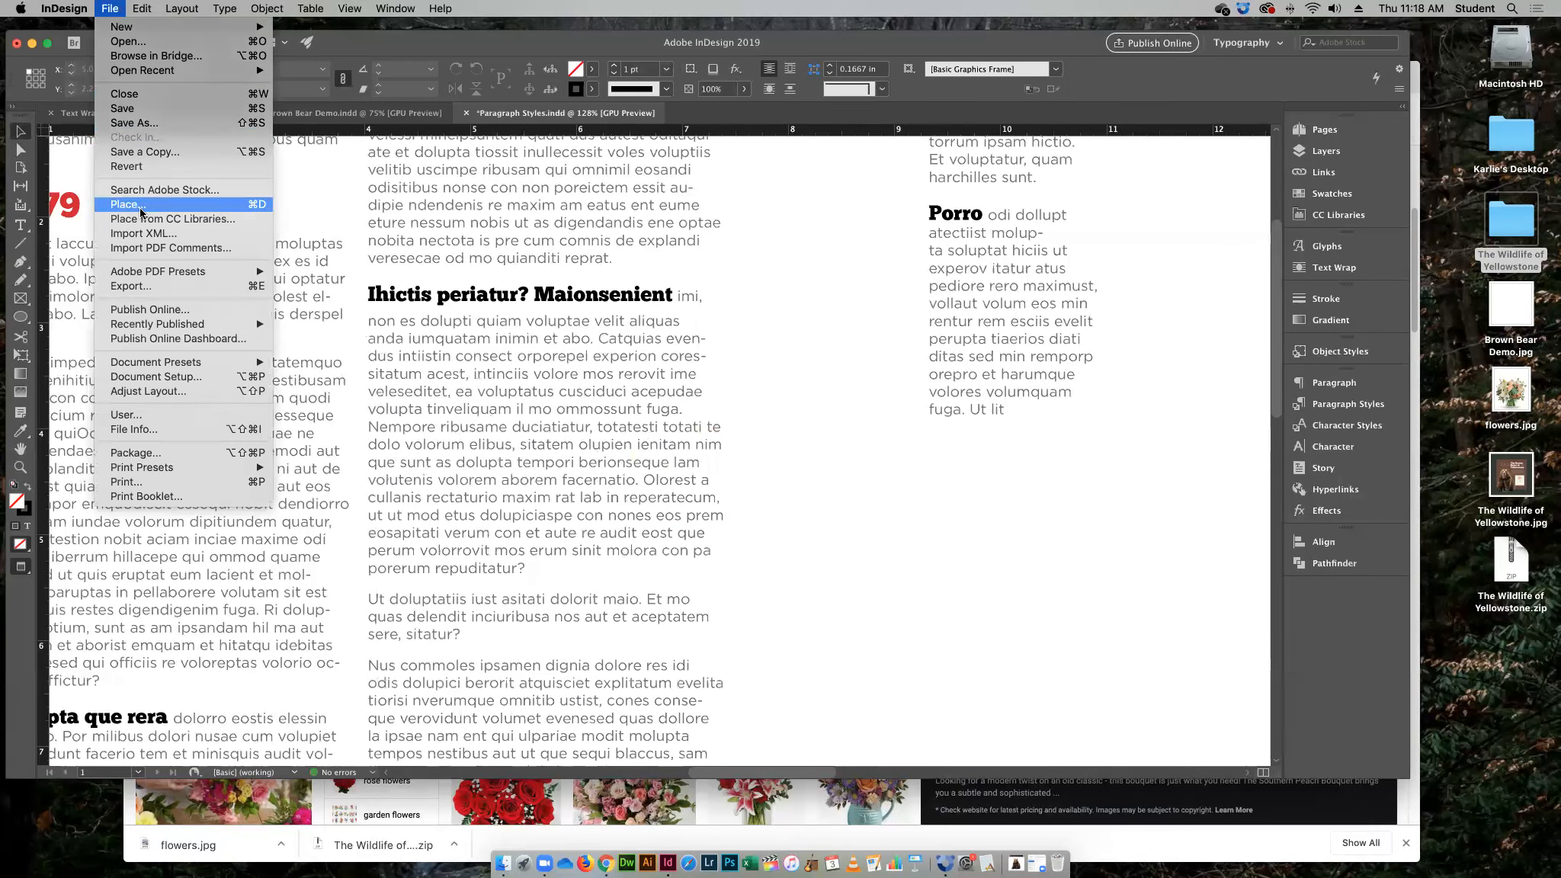
{"action": "left_click", "coordinate": [125, 204]}
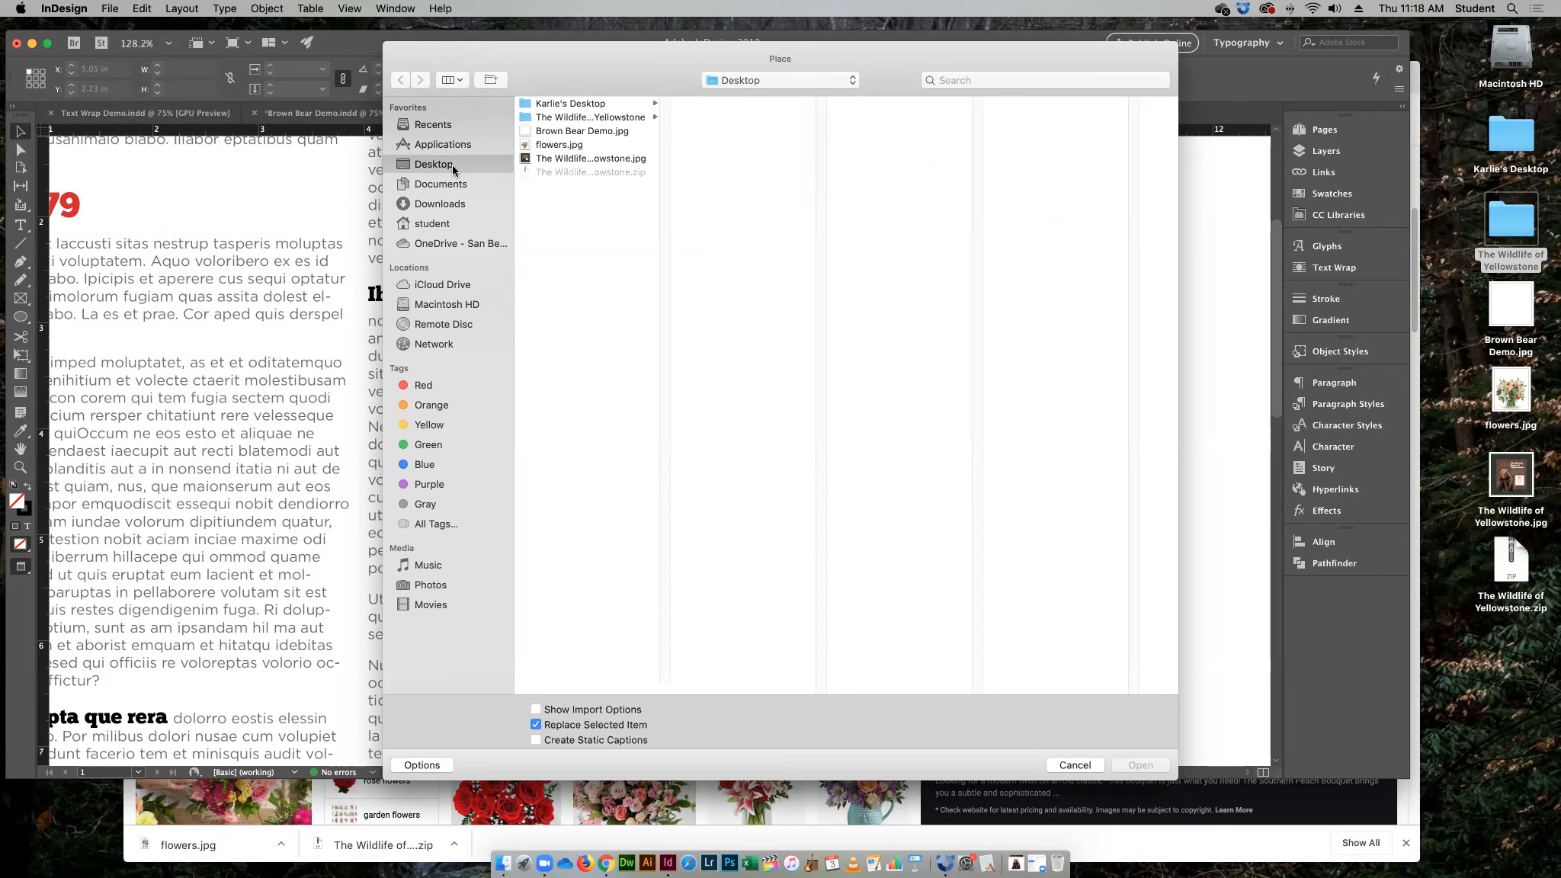
{"action": "left_click", "coordinate": [459, 144]}
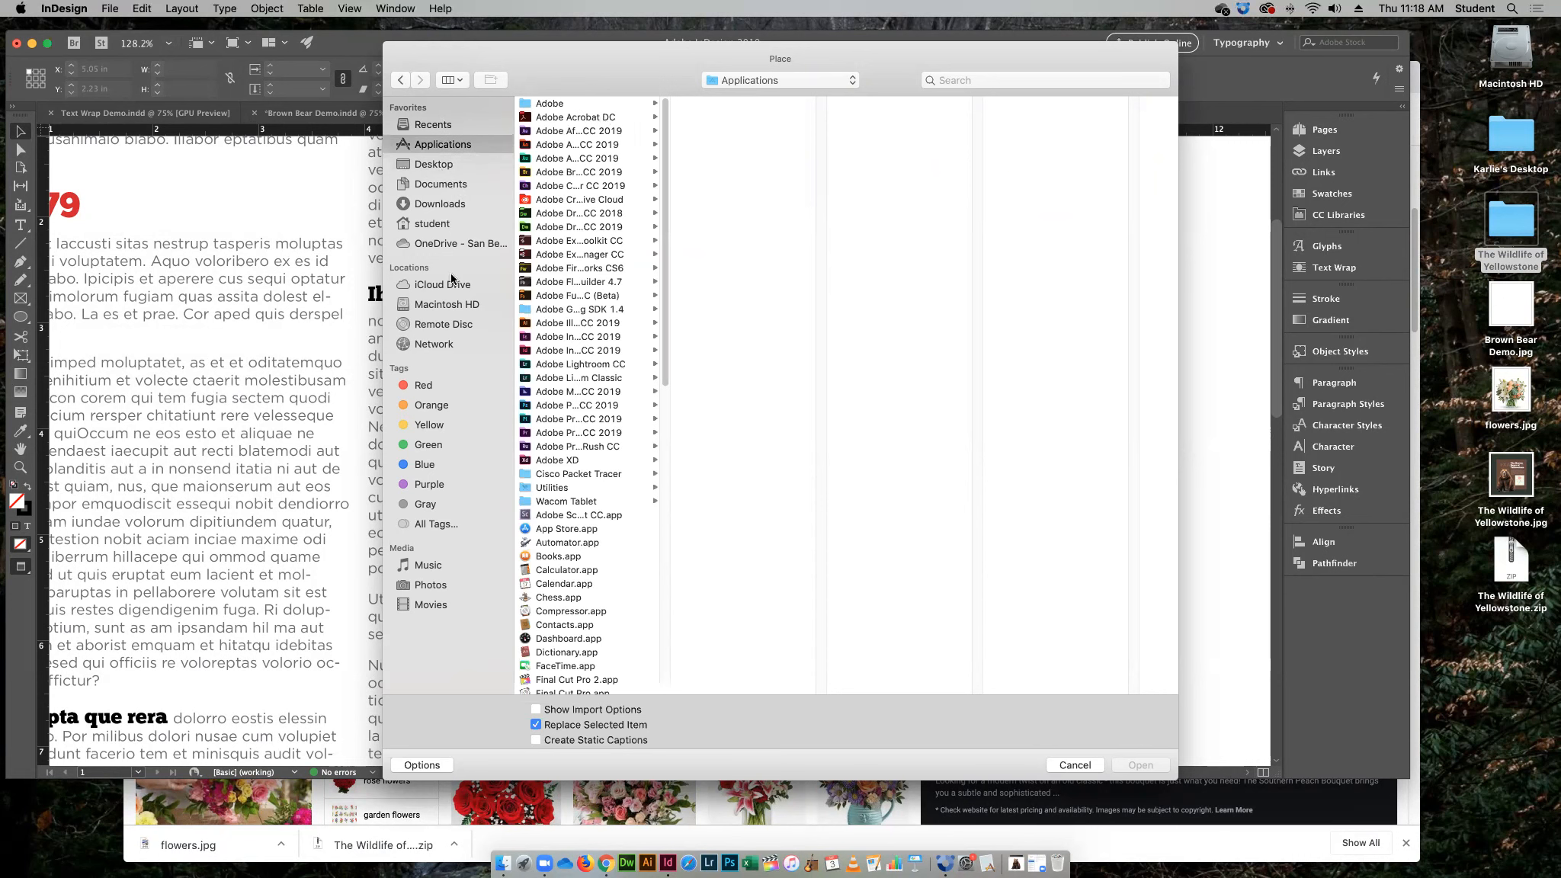
{"action": "left_click", "coordinate": [453, 304]}
{"action": "left_click", "coordinate": [568, 118]}
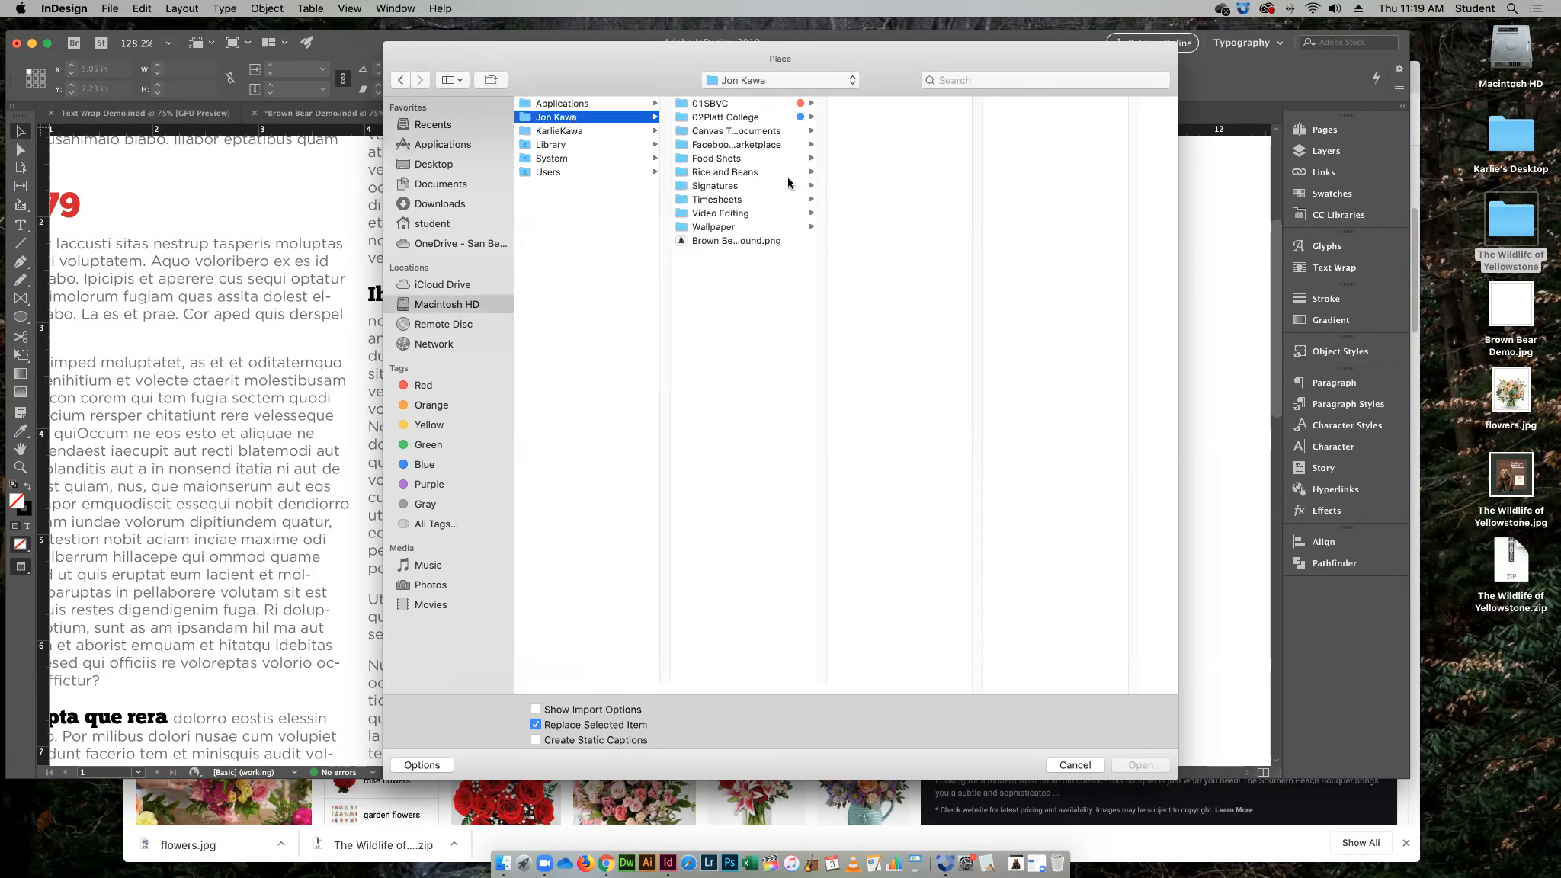
{"action": "left_click", "coordinate": [717, 103]}
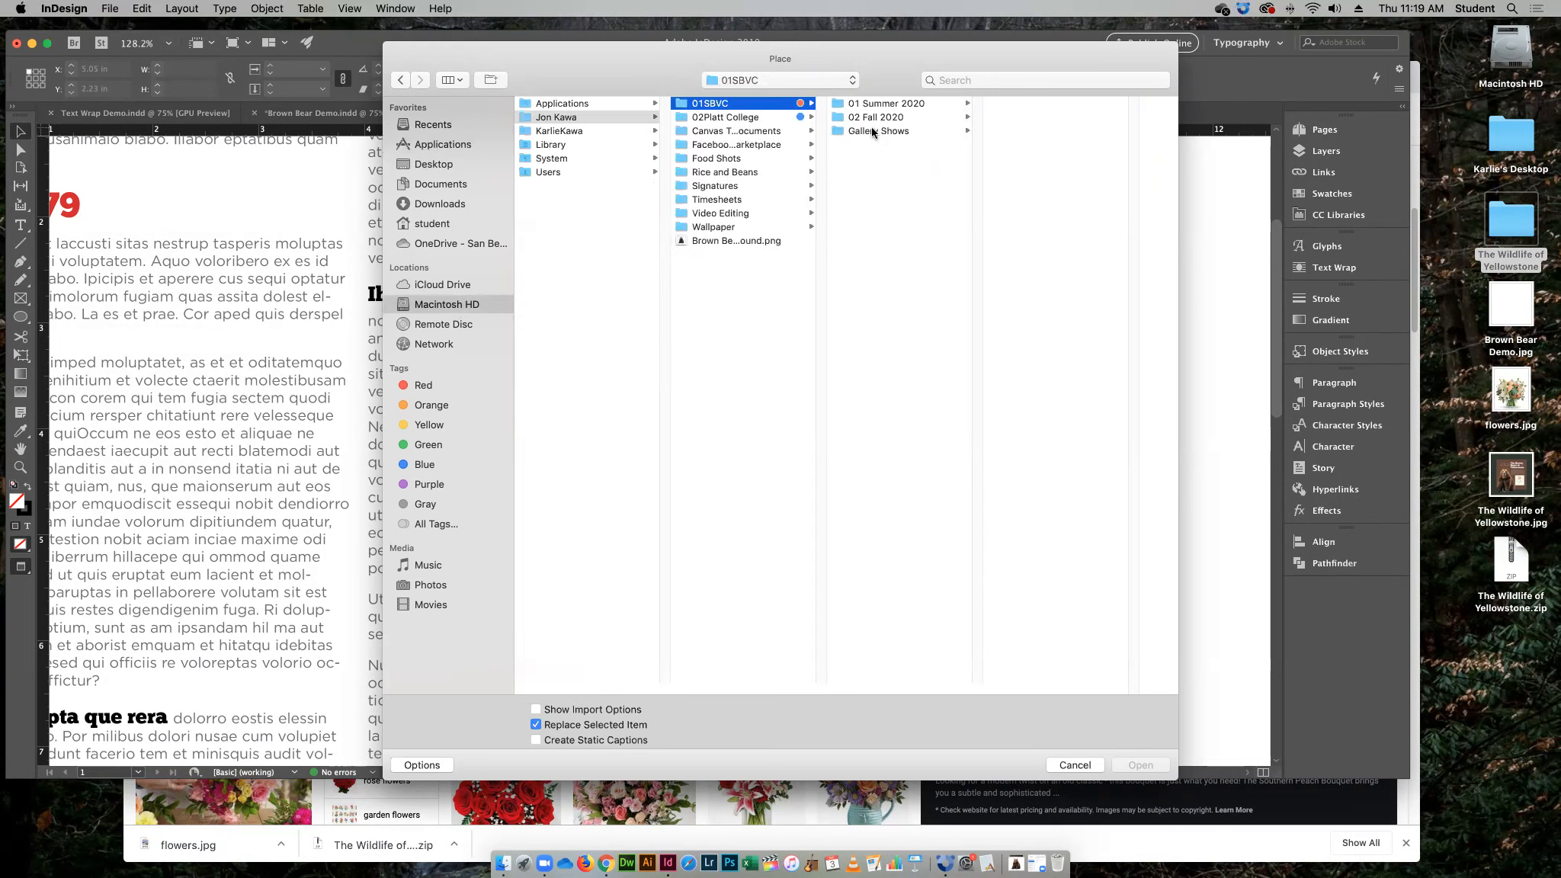
{"action": "left_click", "coordinate": [879, 118]}
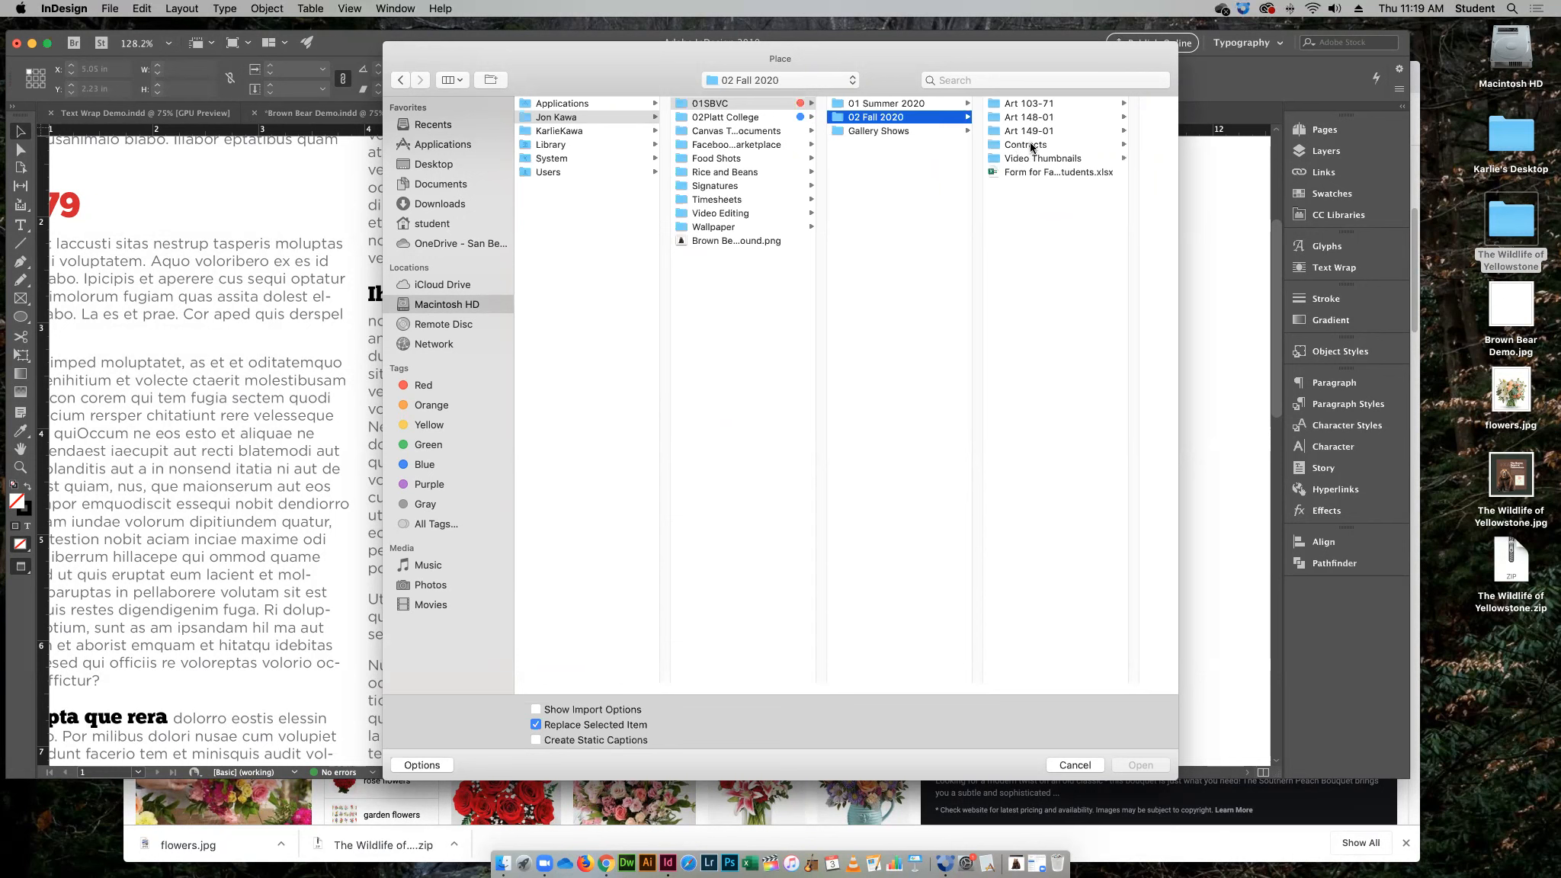
{"action": "left_click", "coordinate": [1031, 117]}
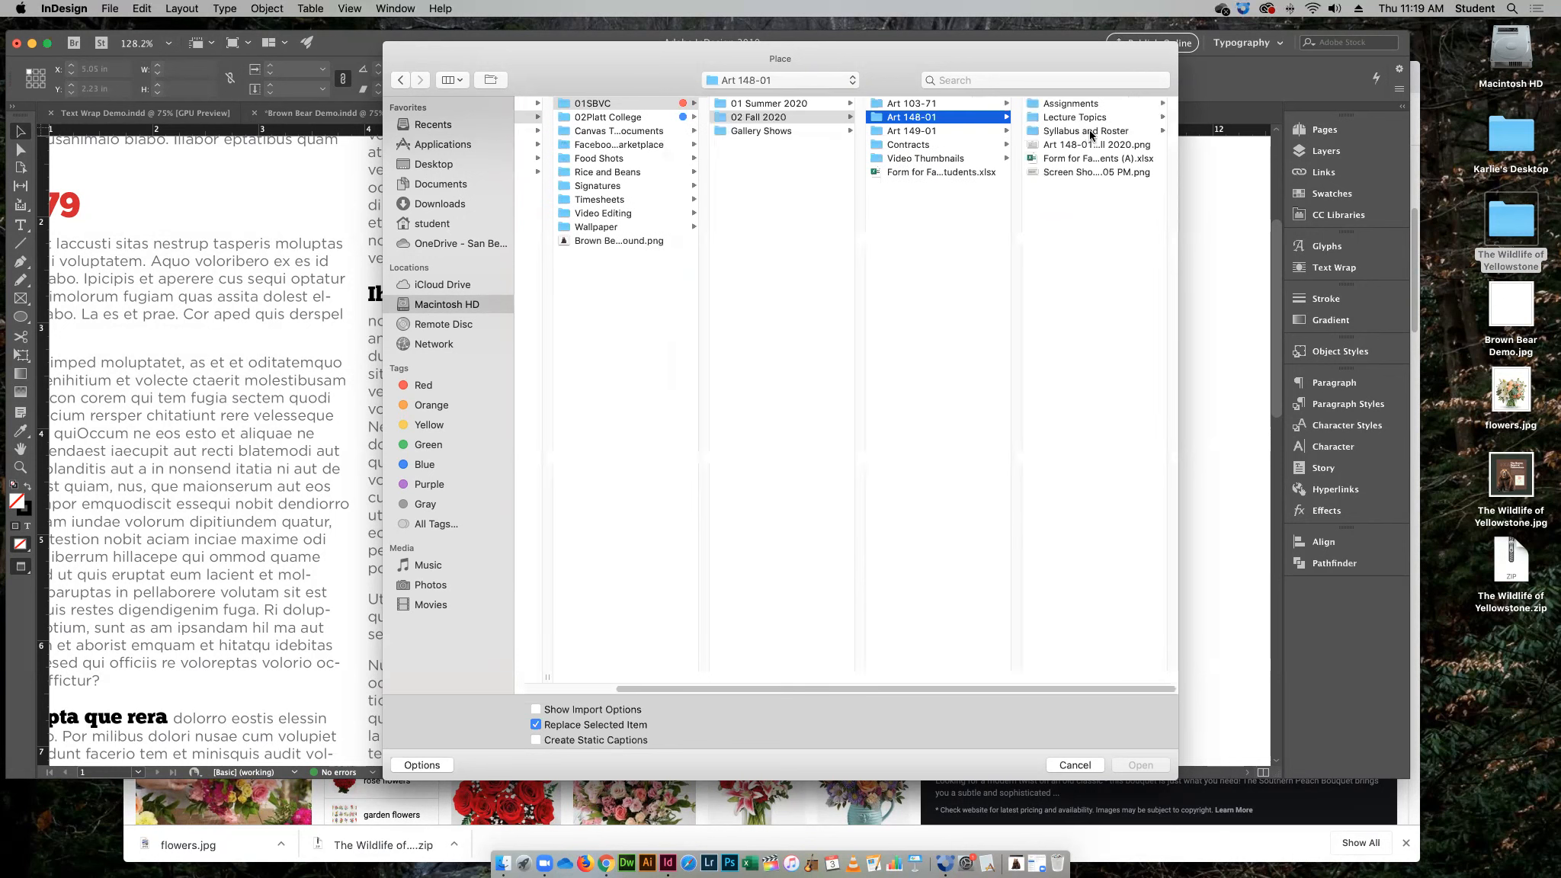
{"action": "left_click", "coordinate": [1073, 105]}
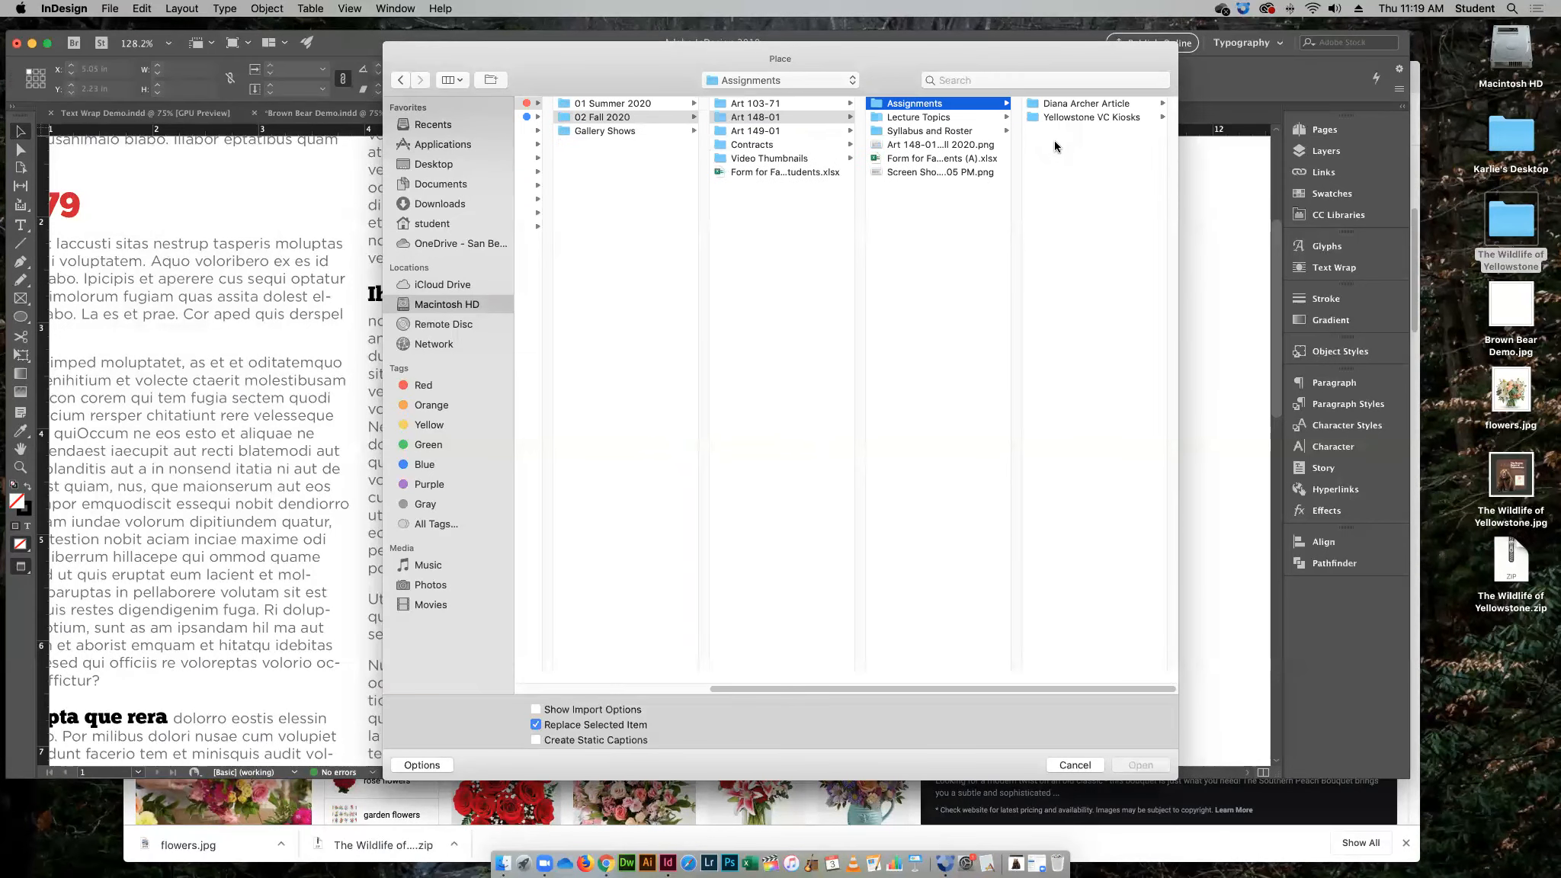
{"action": "left_click", "coordinate": [1067, 118]}
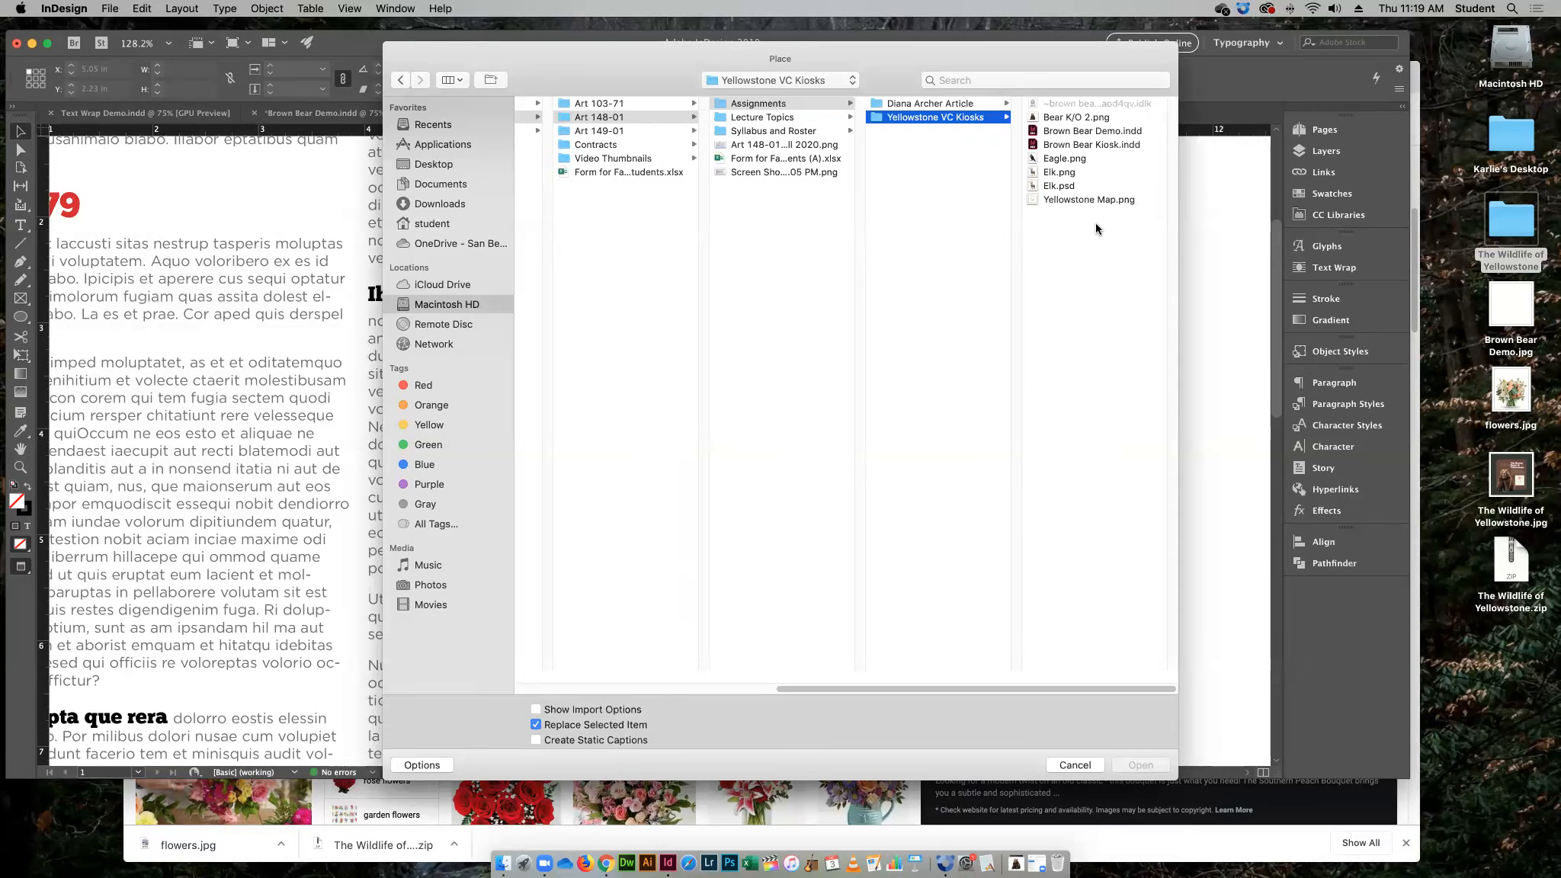
Place Elk.png beside the second text column at about 2.56 by 2.84 in
{"action": "left_click", "coordinate": [1061, 173]}
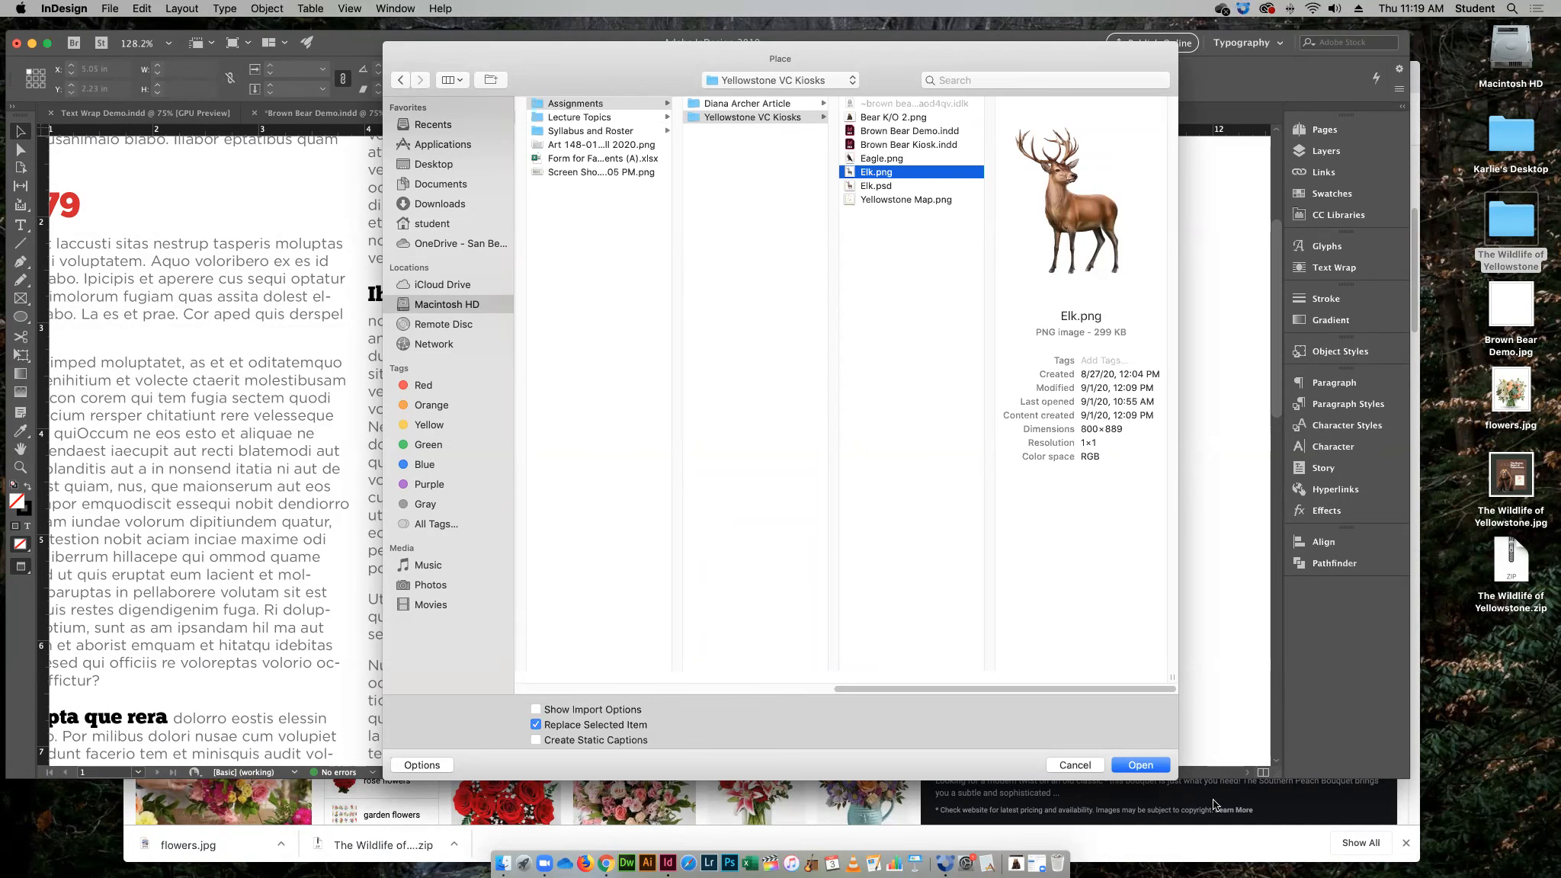
{"action": "left_click", "coordinate": [1150, 772]}
{"action": "left_click_drag", "start_coordinate": [755, 404], "coordinate": [1030, 634]}
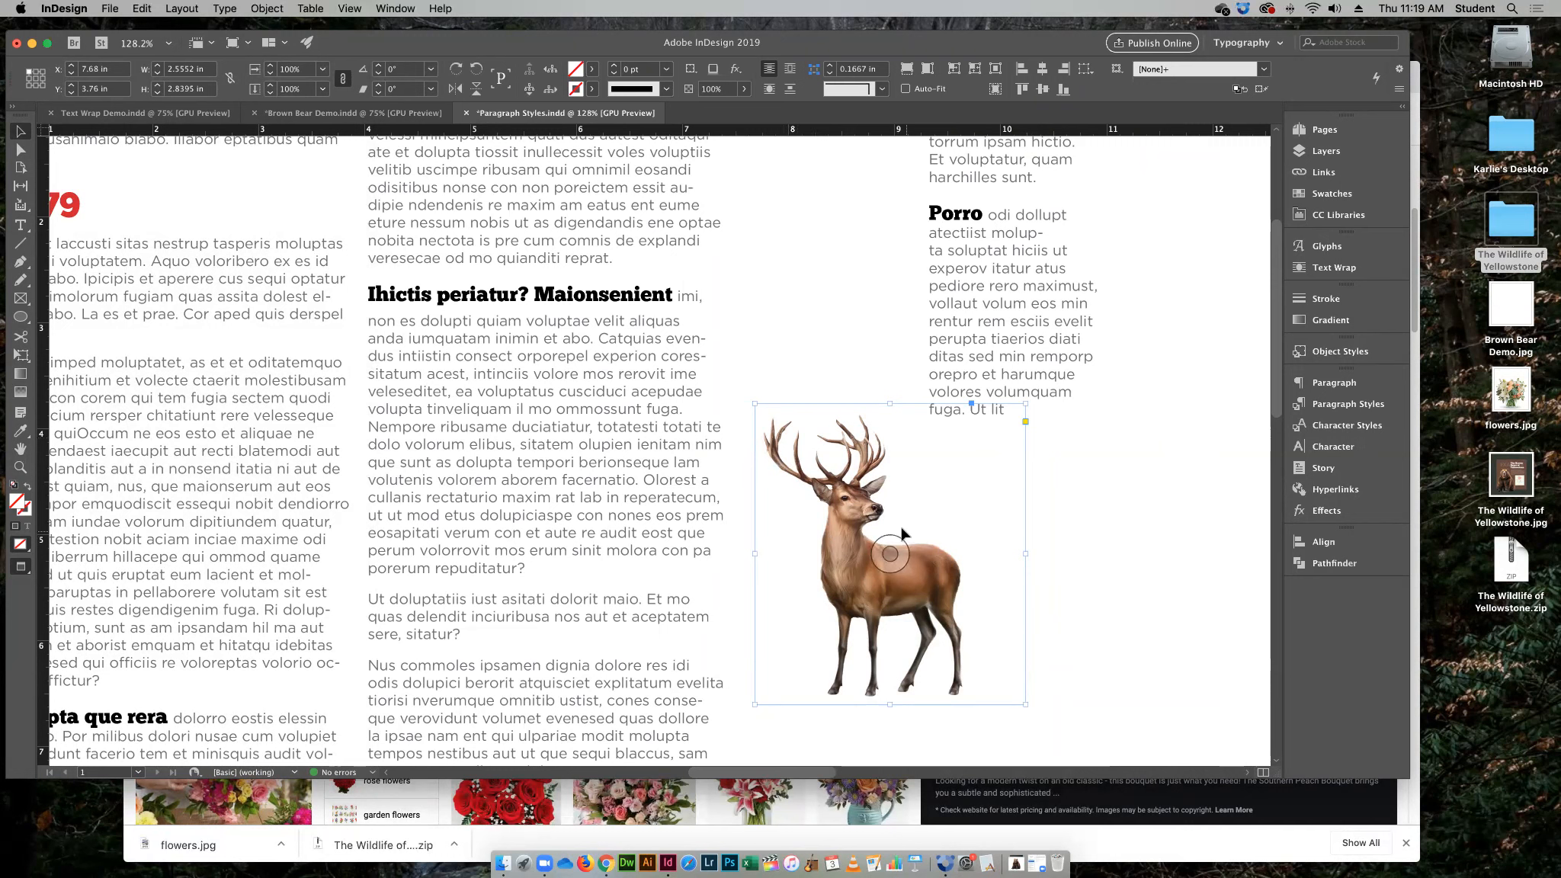
Apply the object shape text wrap to the elk and move its whole frame over the outer edge of the second text column
{"action": "left_click", "coordinate": [768, 90]}
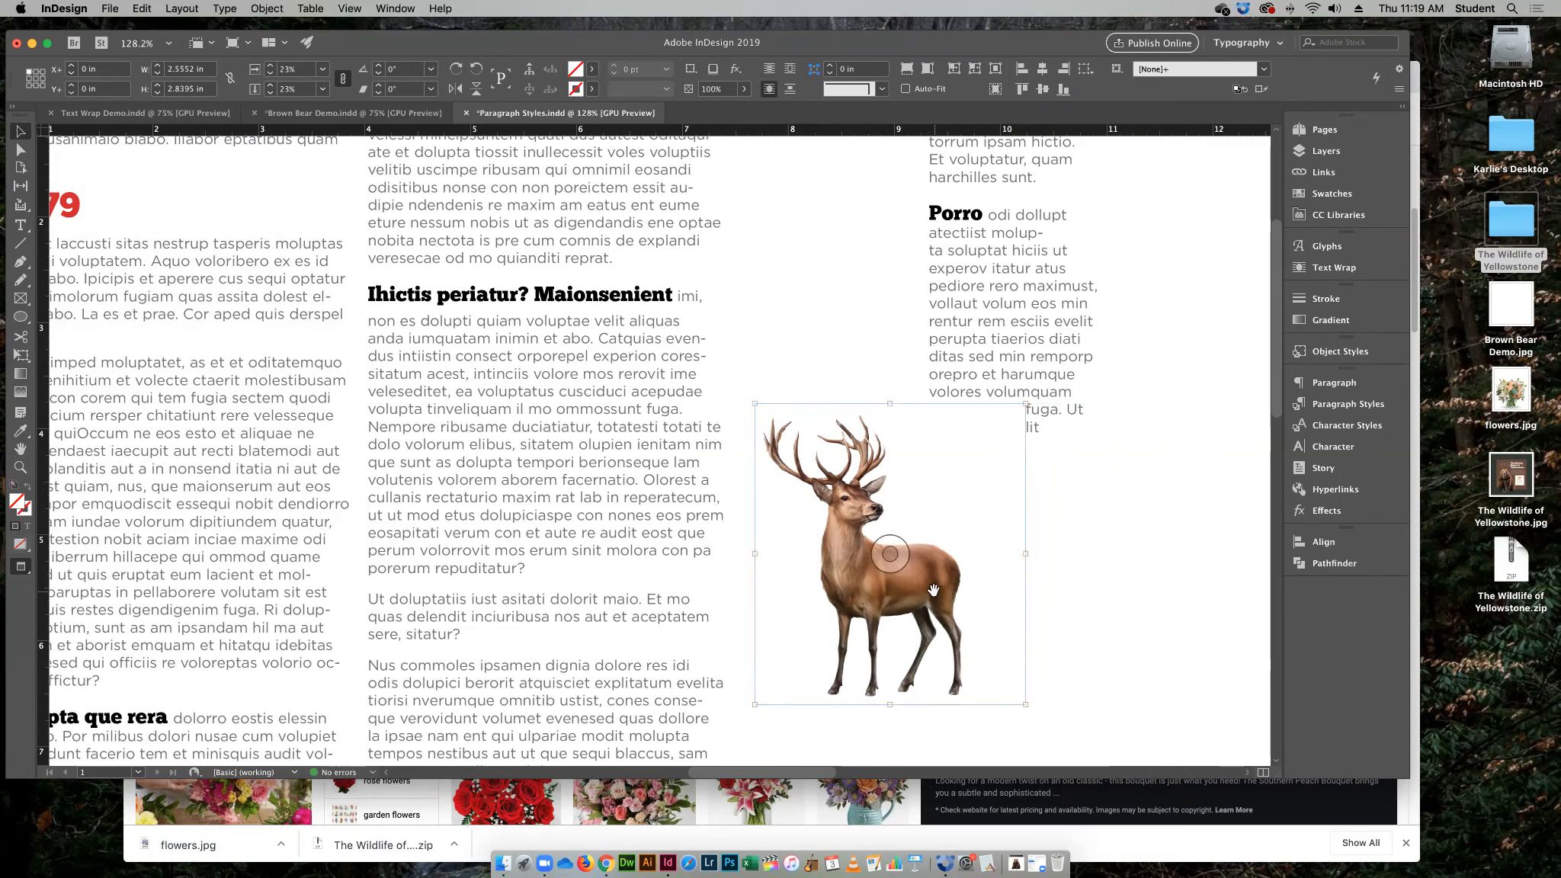
{"action": "left_click_drag", "start_coordinate": [931, 589], "coordinate": [807, 553]}
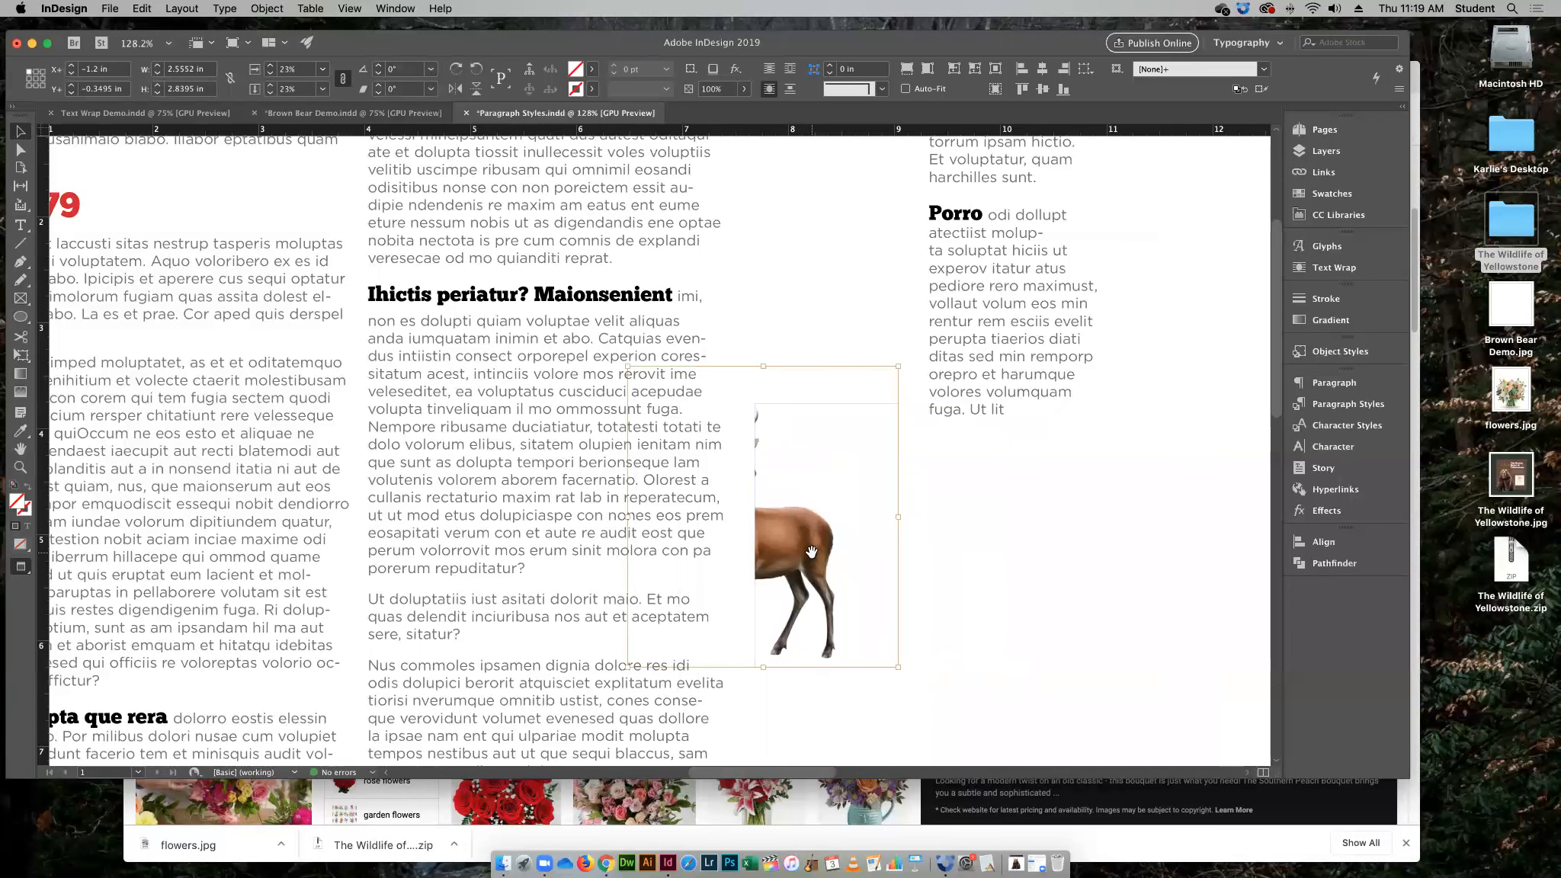
{"action": "key", "text": "super+z"}
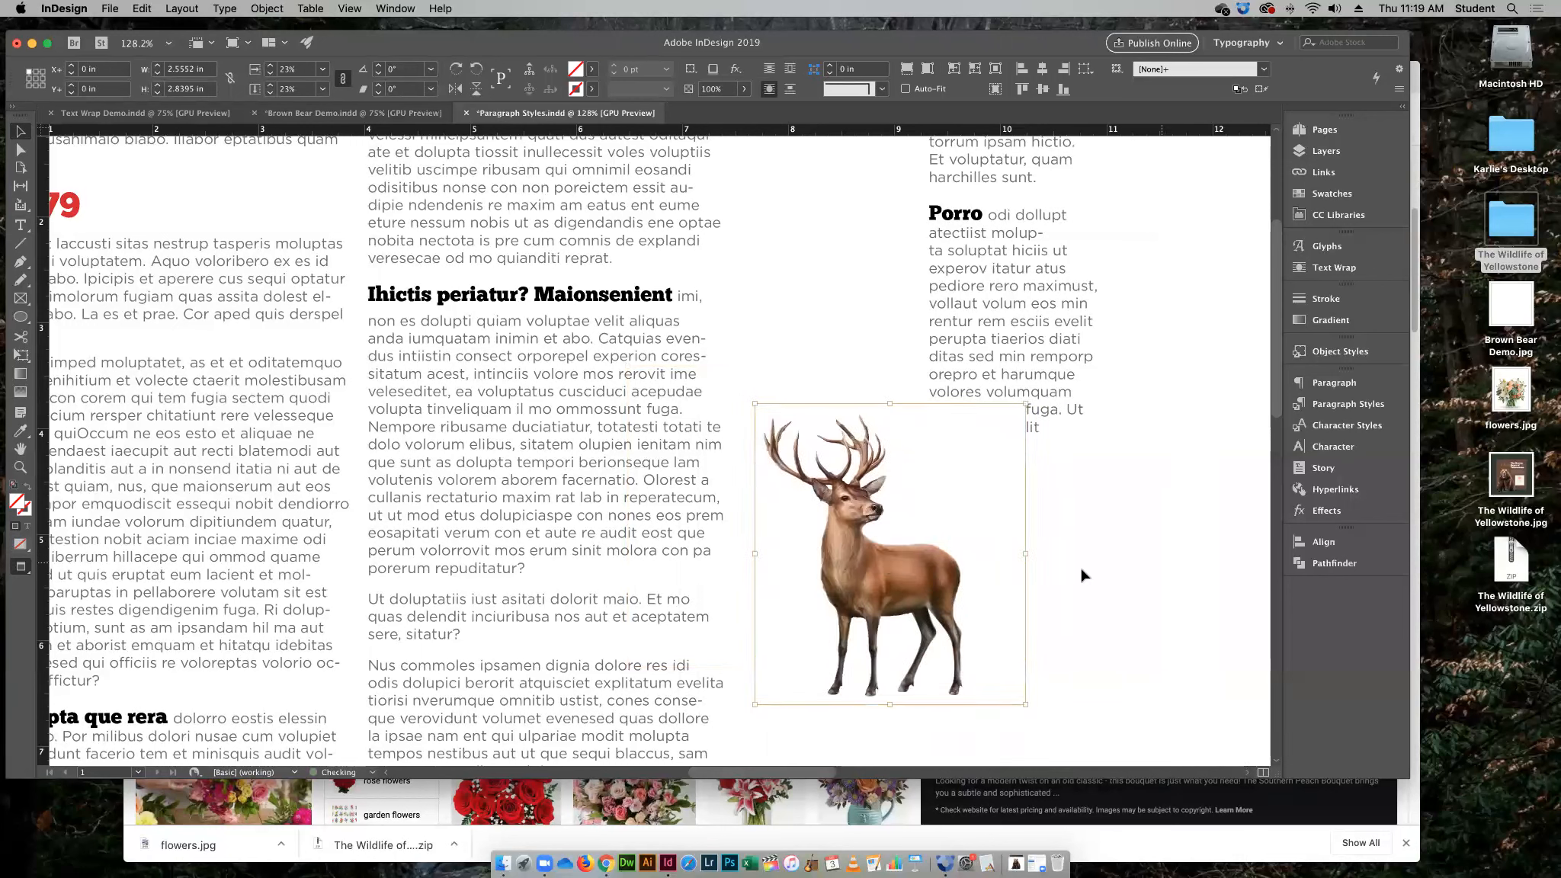
{"action": "left_click", "coordinate": [986, 519]}
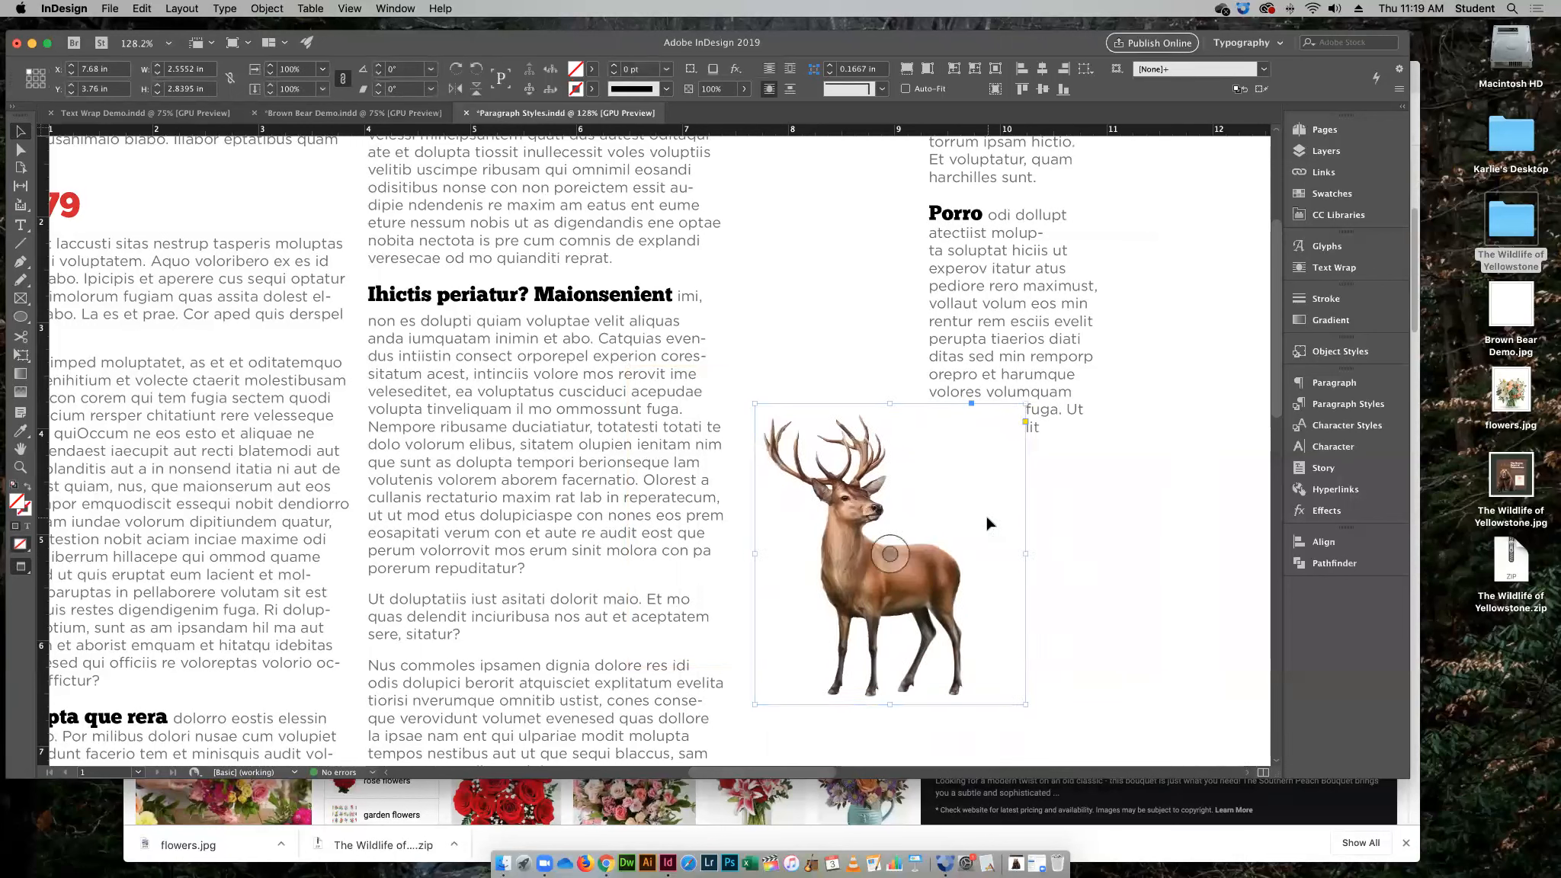
{"action": "left_click_drag", "start_coordinate": [960, 525], "coordinate": [838, 499]}
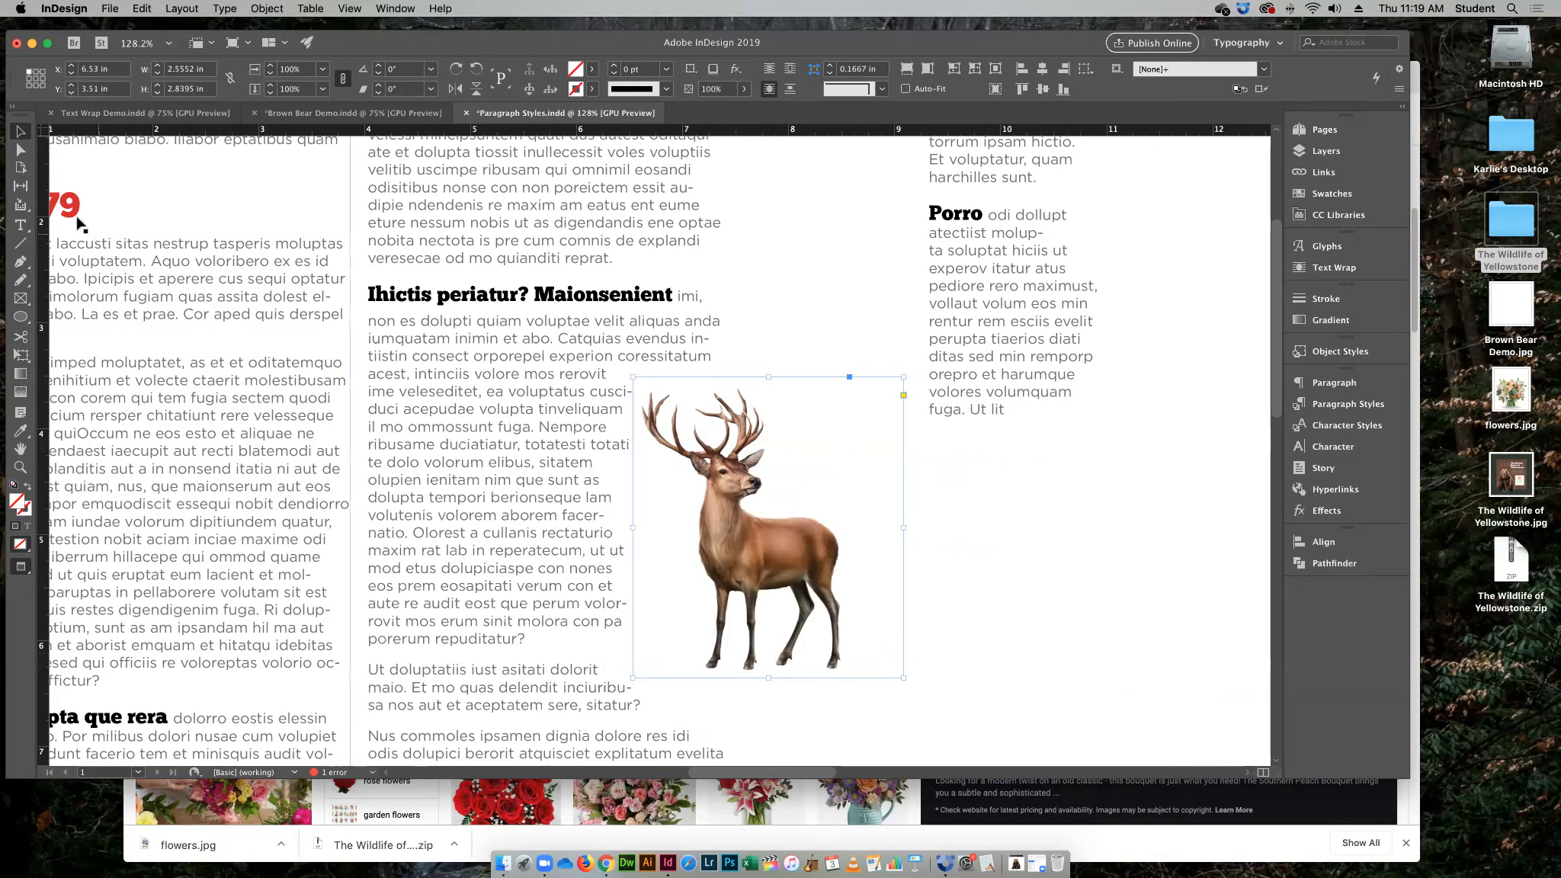
Add anchor points with the Pen tool along the elk frame's upper edge and its edge facing the text column
{"action": "left_click", "coordinate": [21, 264]}
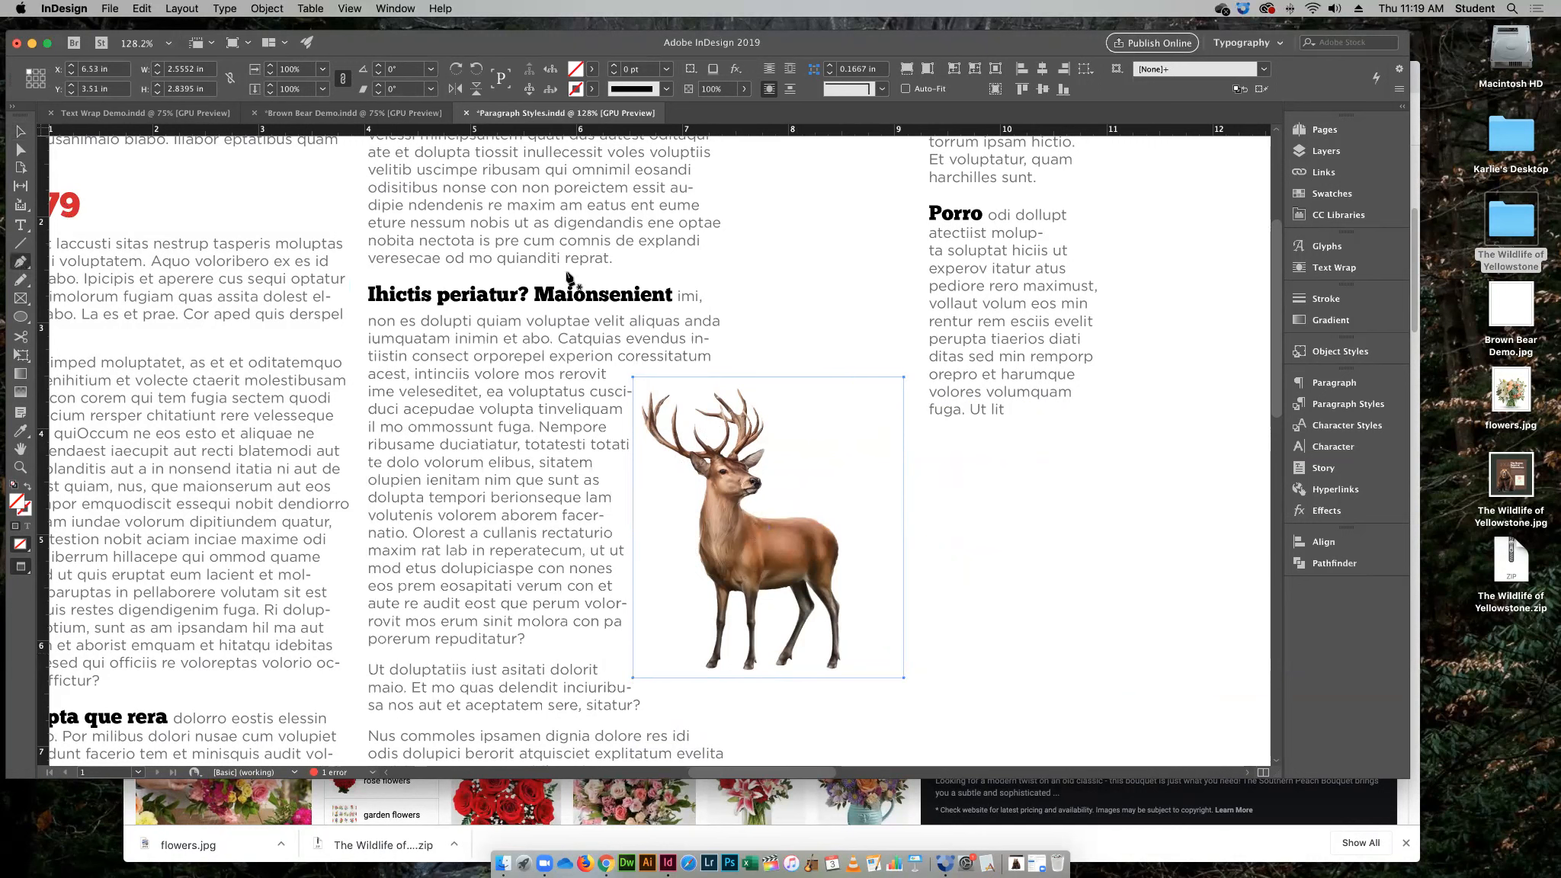
{"action": "left_click", "coordinate": [688, 376]}
{"action": "left_click", "coordinate": [633, 418]}
{"action": "left_click", "coordinate": [633, 488]}
{"action": "left_click", "coordinate": [633, 556]}
Move the elk frame's upper corner point facing the text down to trim the corner beside the antlers
{"action": "left_click", "coordinate": [21, 150]}
{"action": "left_click_drag", "start_coordinate": [692, 385], "coordinate": [690, 383]}
{"action": "double_click", "coordinate": [823, 465]}
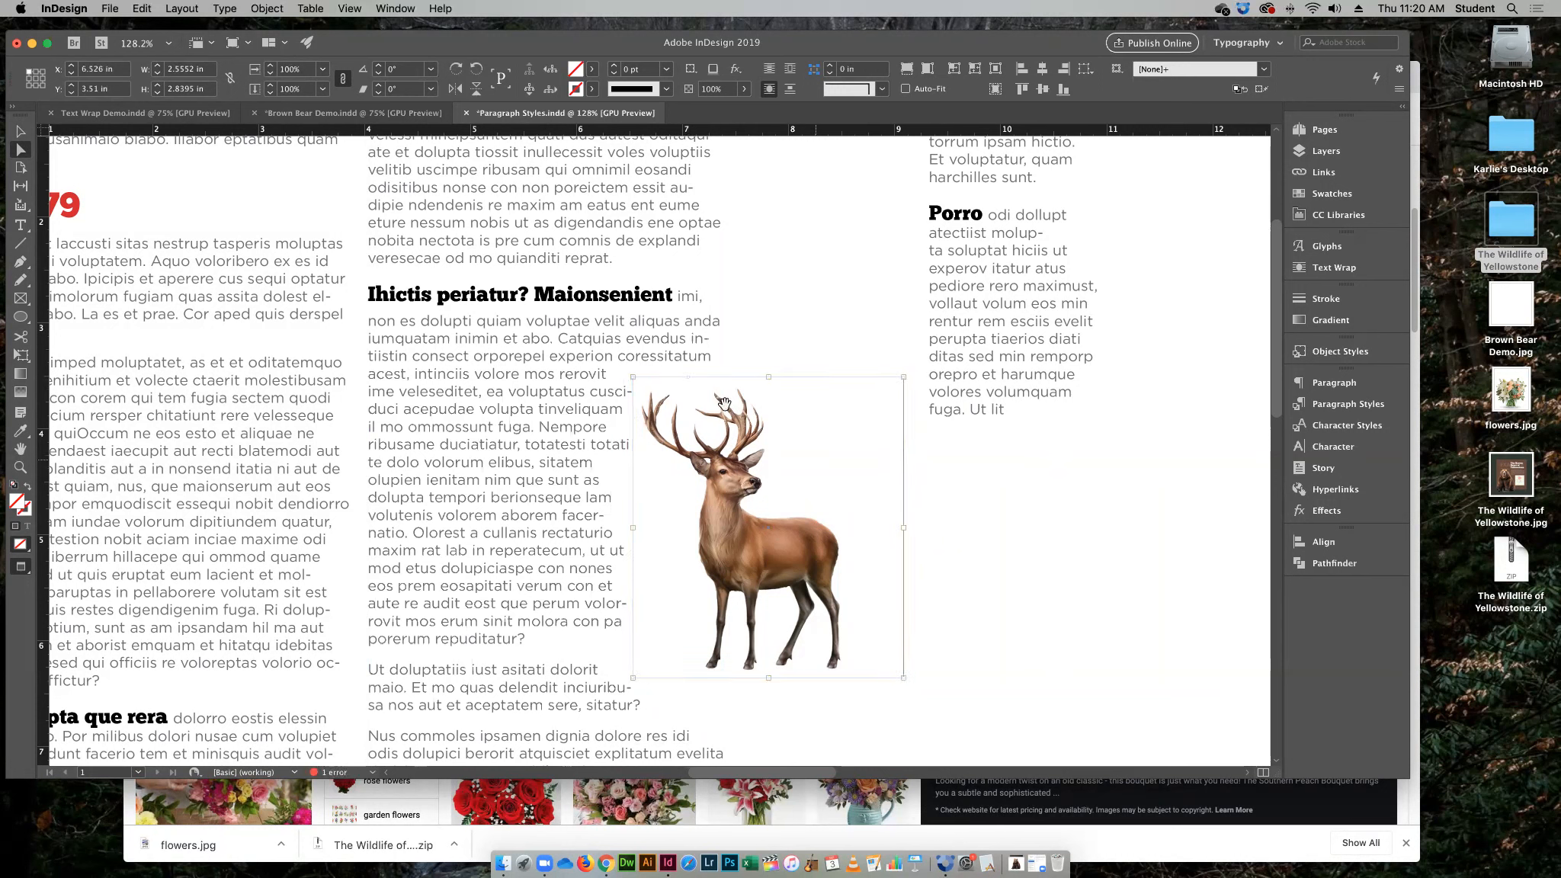
{"action": "left_click_drag", "start_coordinate": [688, 378], "coordinate": [632, 403]}
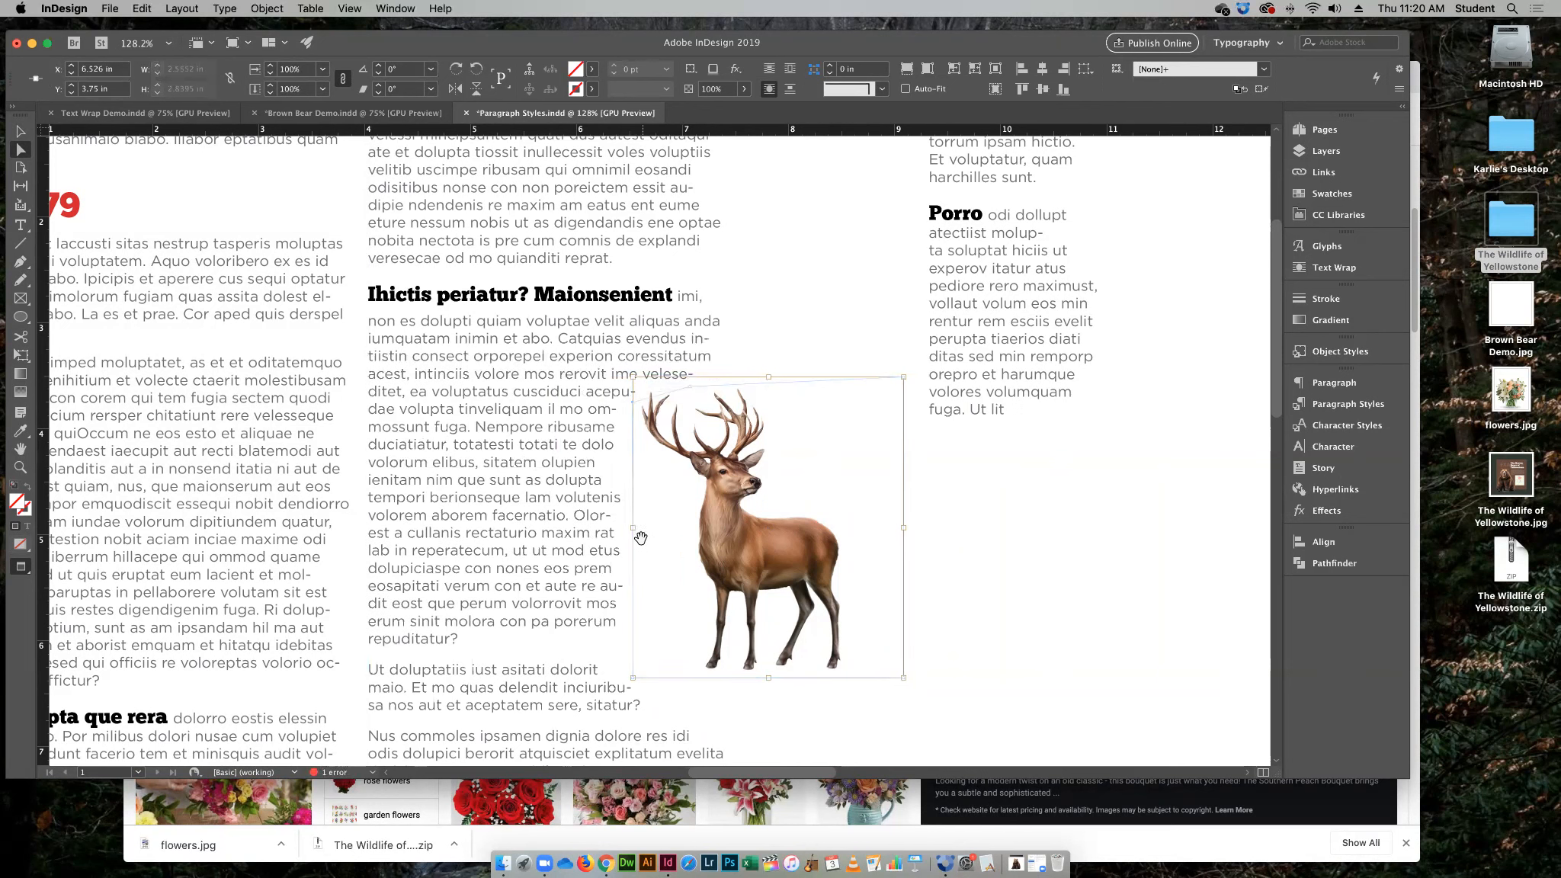
Add an anchor point on the elk frame's text-facing edge and pull the edge points in below the antlers toward the neck
{"action": "left_click", "coordinate": [20, 261]}
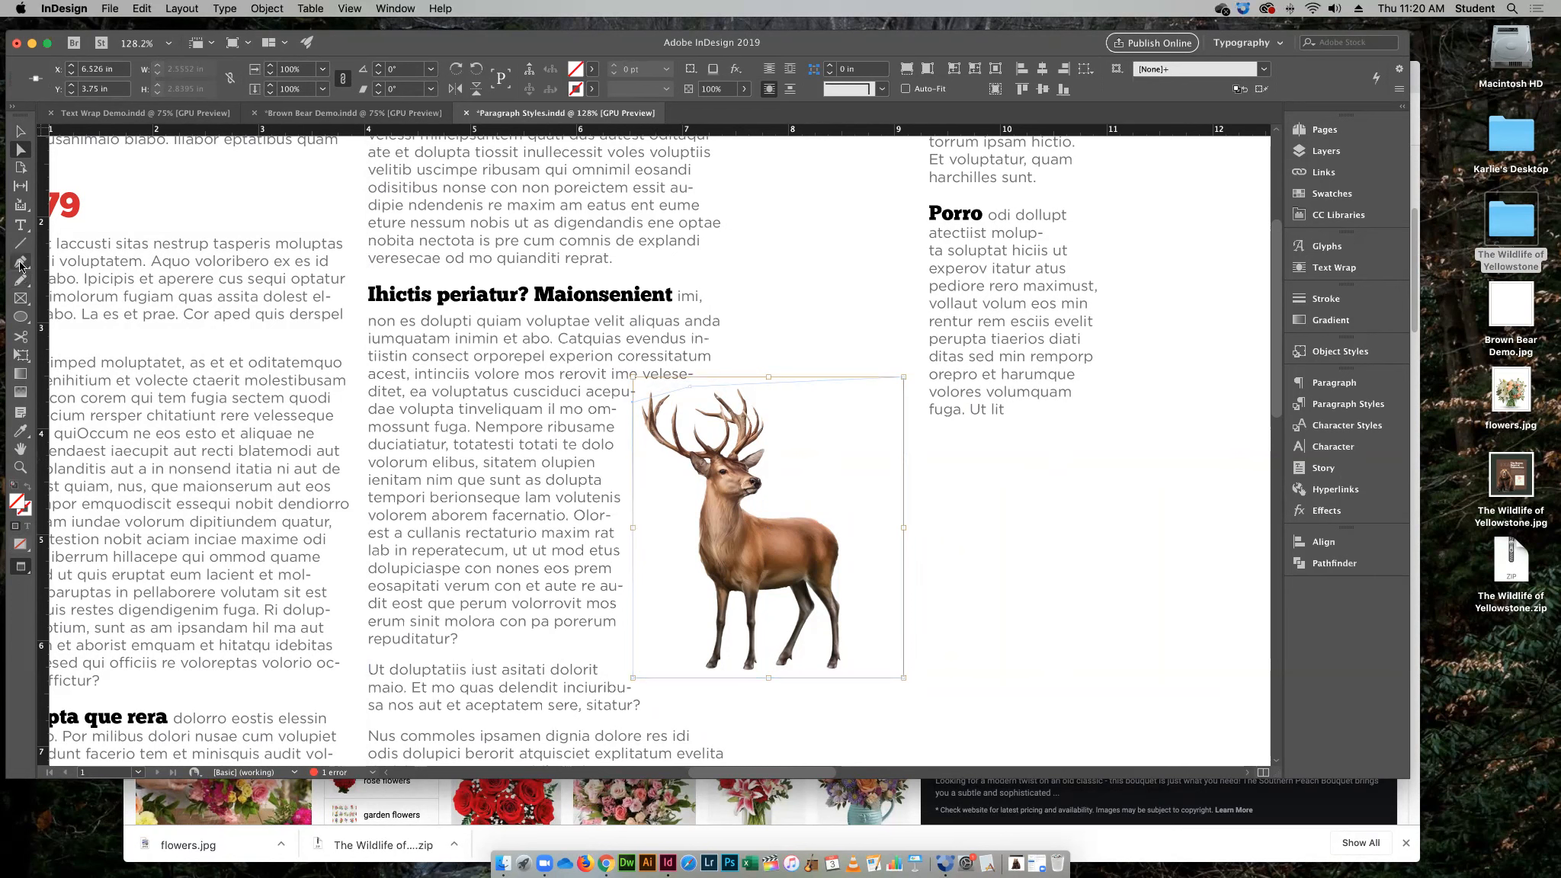
{"action": "left_click", "coordinate": [632, 450]}
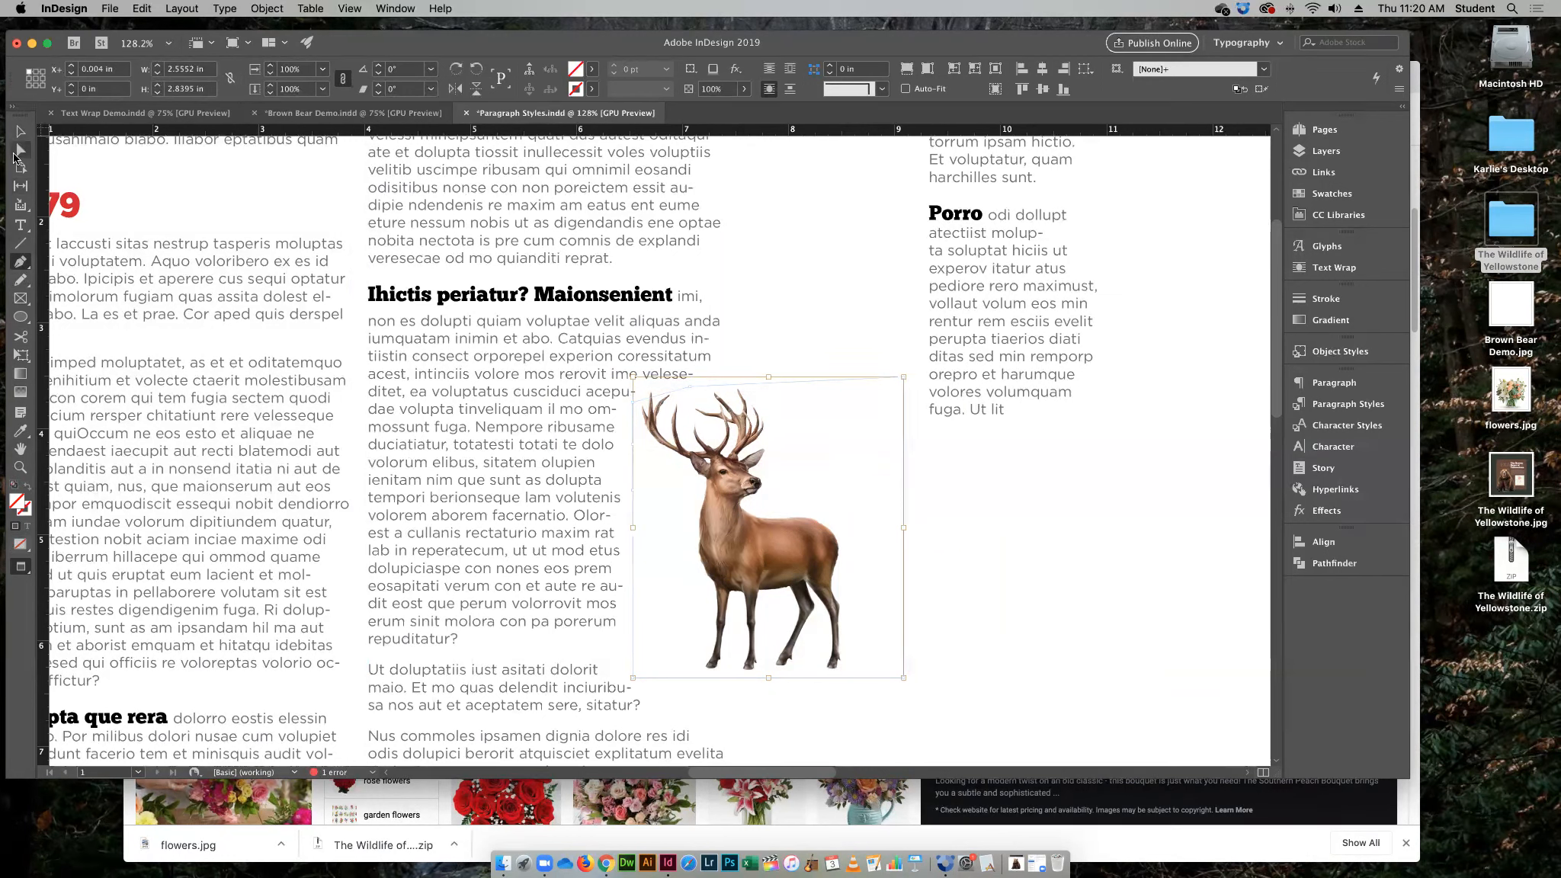
{"action": "left_click", "coordinate": [19, 152]}
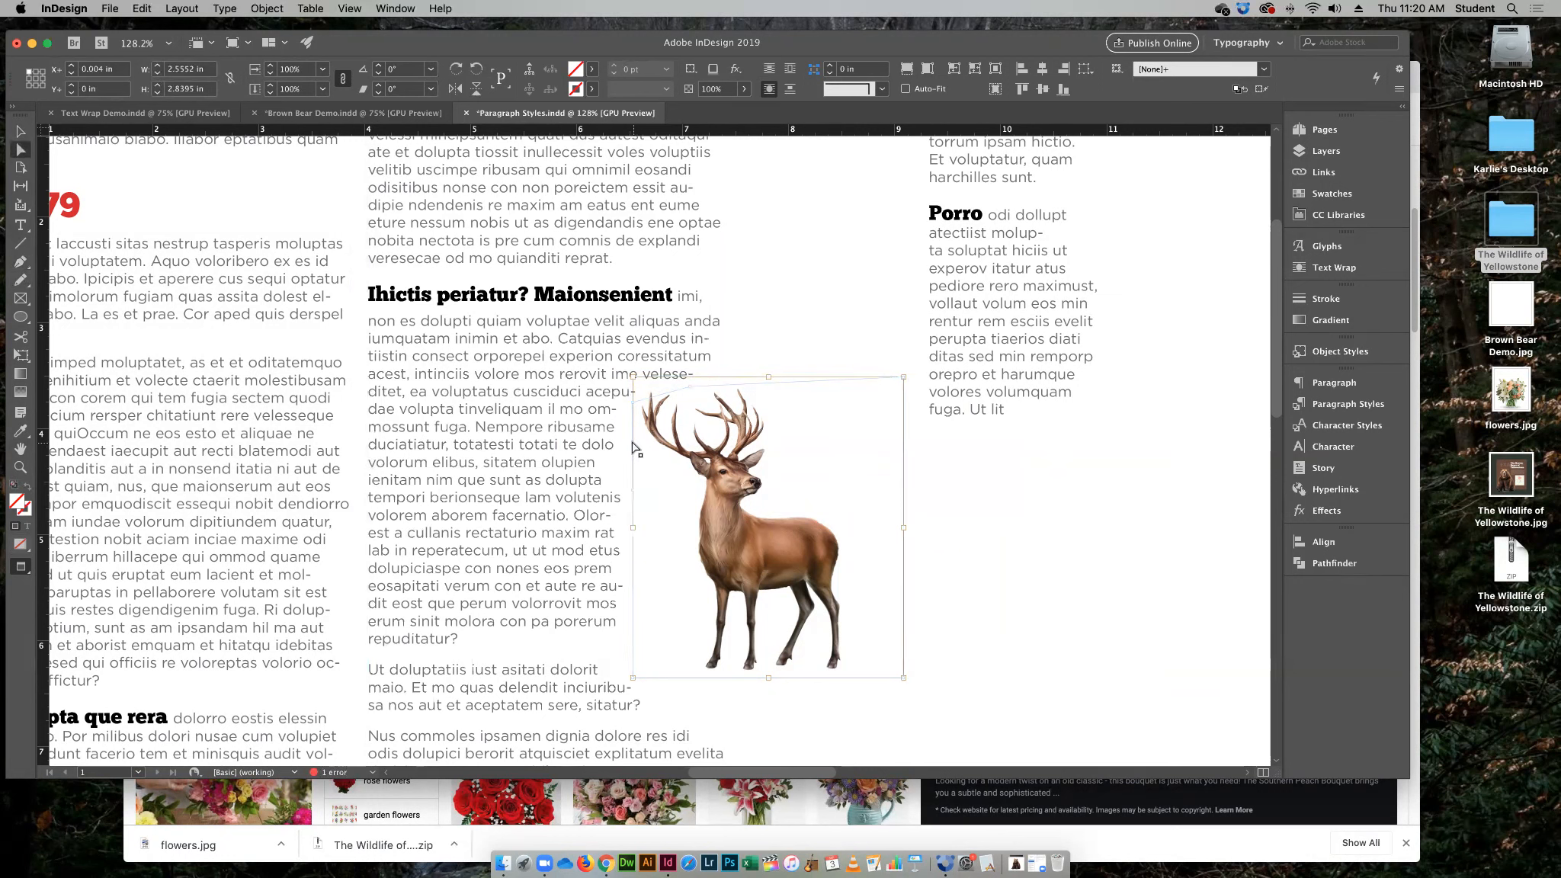
{"action": "left_click_drag", "start_coordinate": [634, 447], "coordinate": [646, 468]}
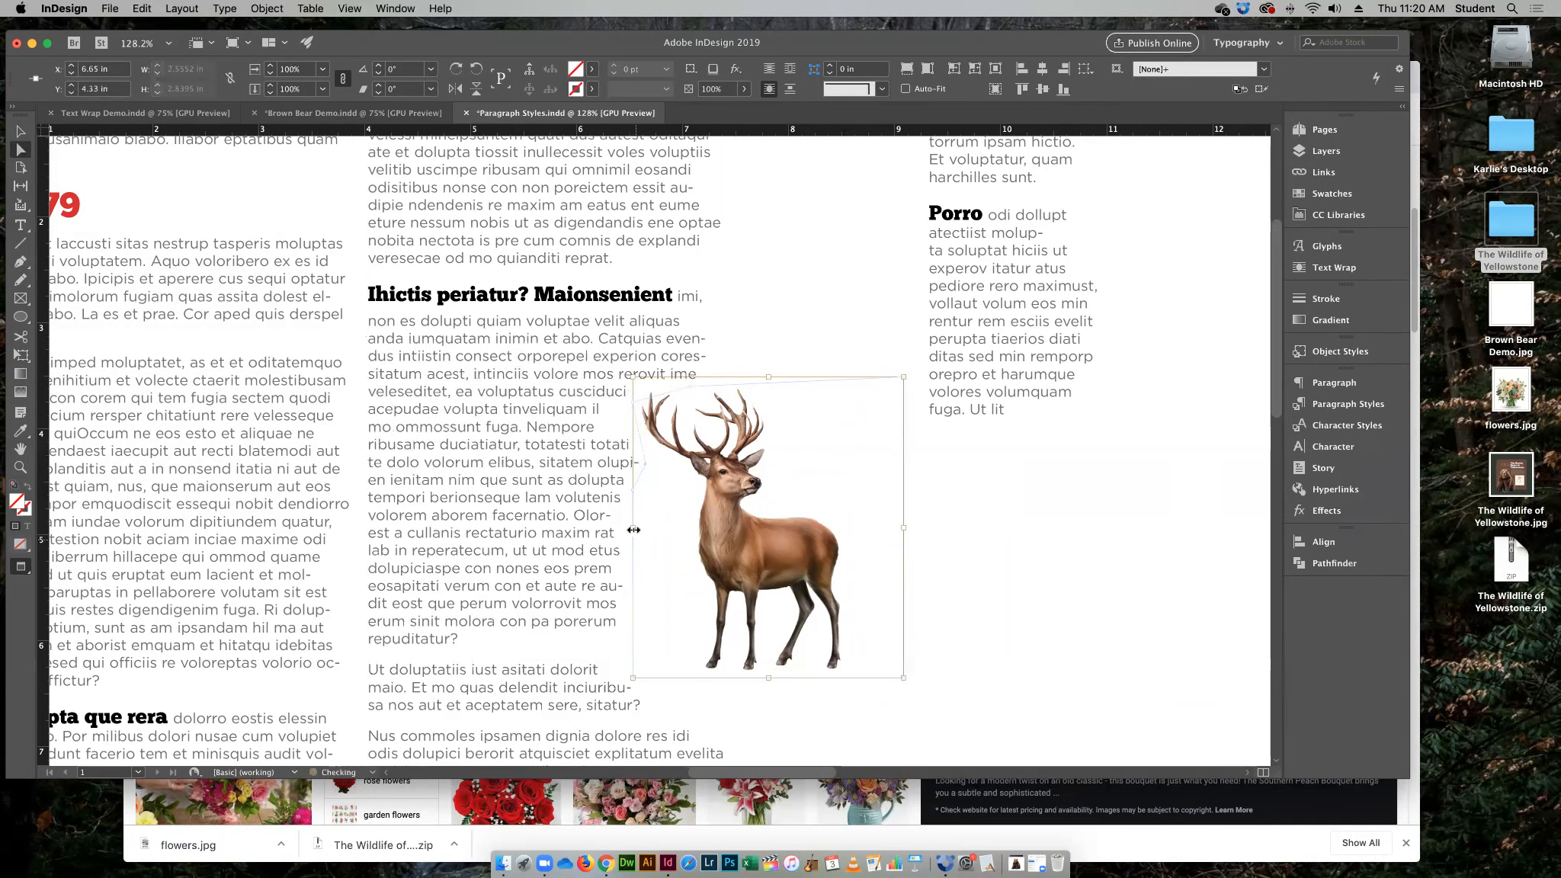
{"action": "left_click_drag", "start_coordinate": [633, 497], "coordinate": [677, 503]}
{"action": "left_click_drag", "start_coordinate": [680, 498], "coordinate": [680, 495]}
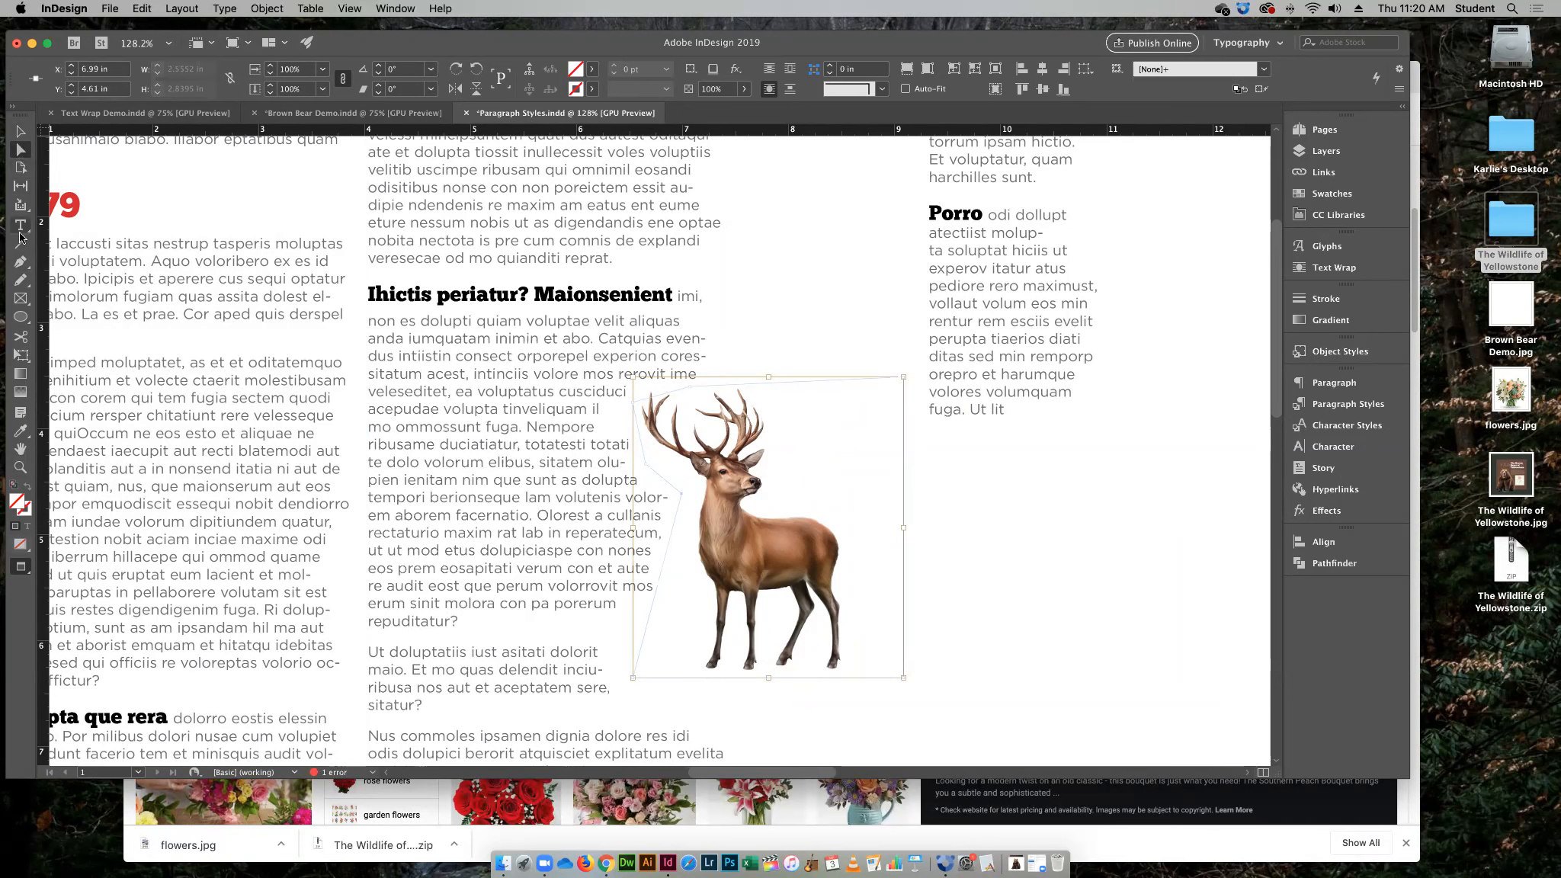
Add another anchor point and move the text-facing edge points and lower corner inward to follow the elk's chest and legs
{"action": "left_click", "coordinate": [21, 264]}
{"action": "left_click", "coordinate": [669, 549]}
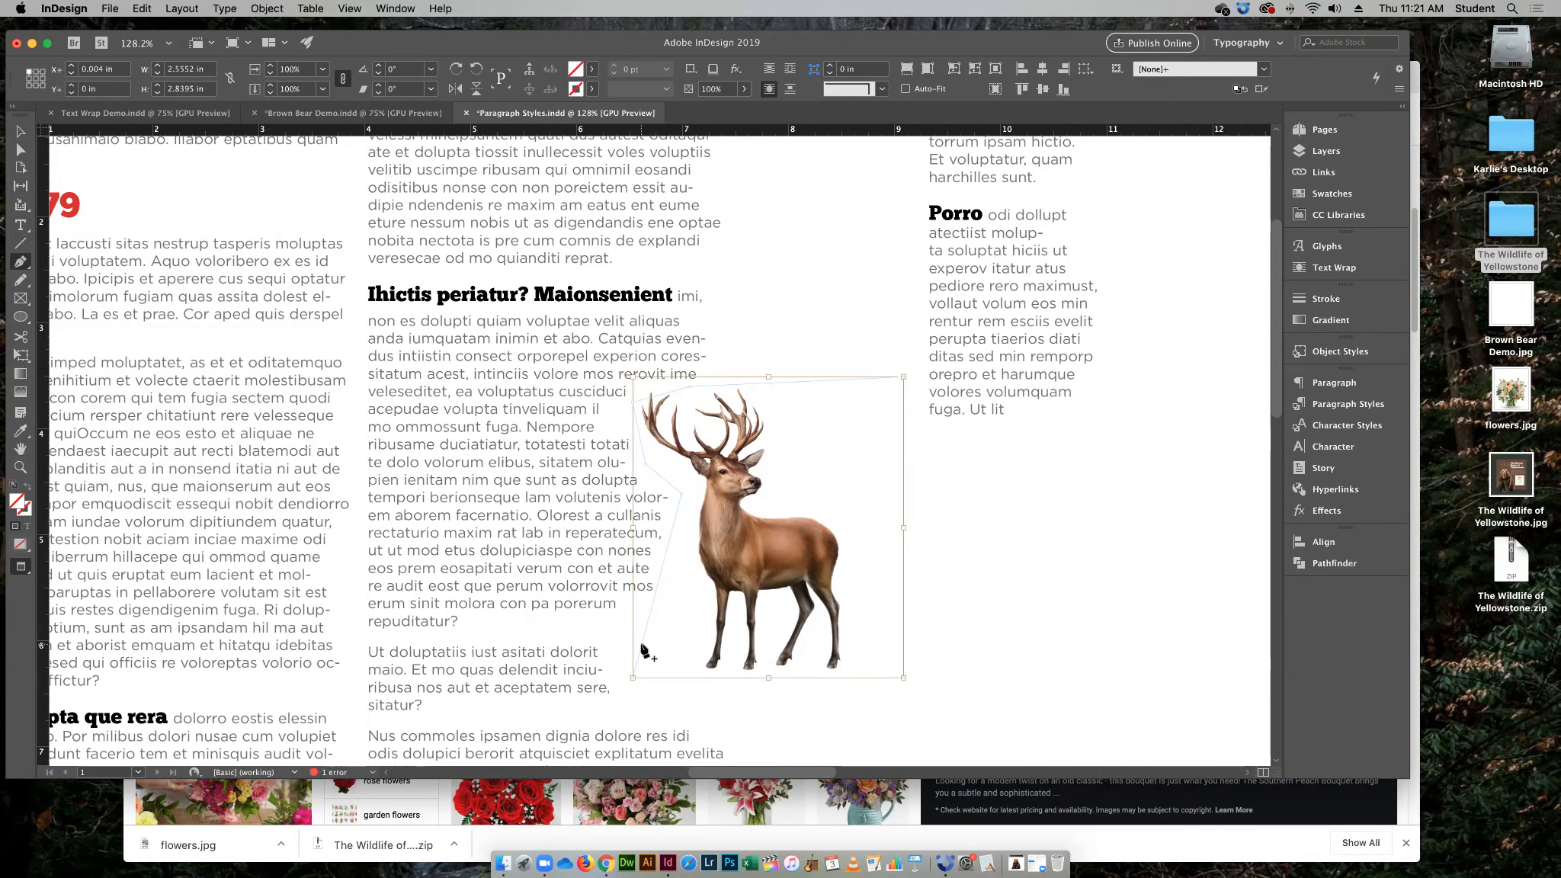
{"action": "left_click", "coordinate": [22, 152]}
{"action": "left_click_drag", "start_coordinate": [668, 550], "coordinate": [689, 552]}
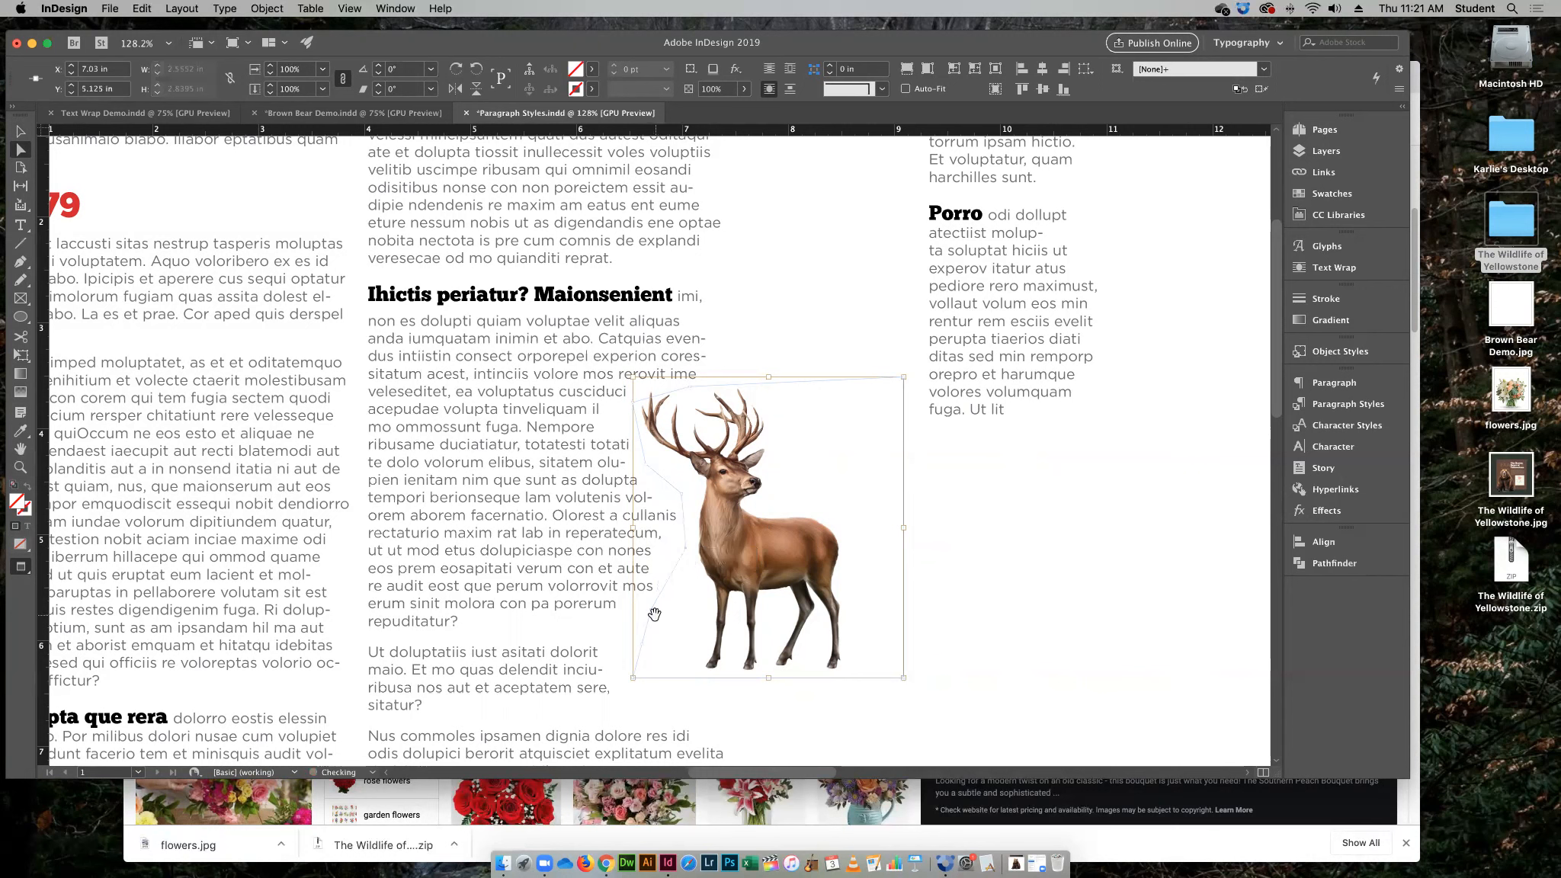
{"action": "left_click_drag", "start_coordinate": [653, 617], "coordinate": [699, 591]}
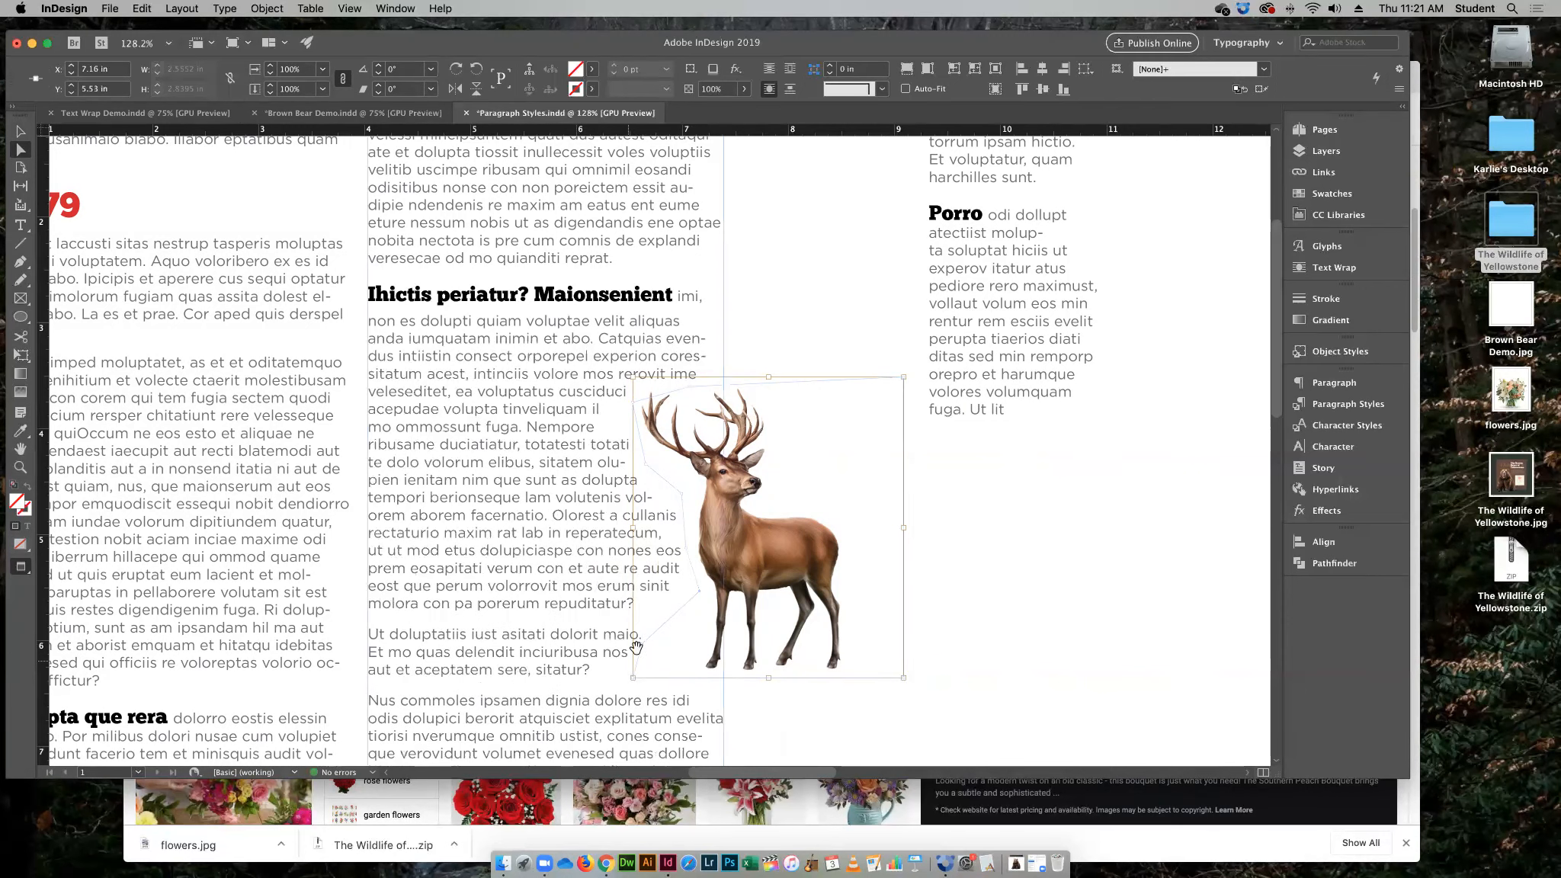
{"action": "left_click_drag", "start_coordinate": [644, 648], "coordinate": [699, 639]}
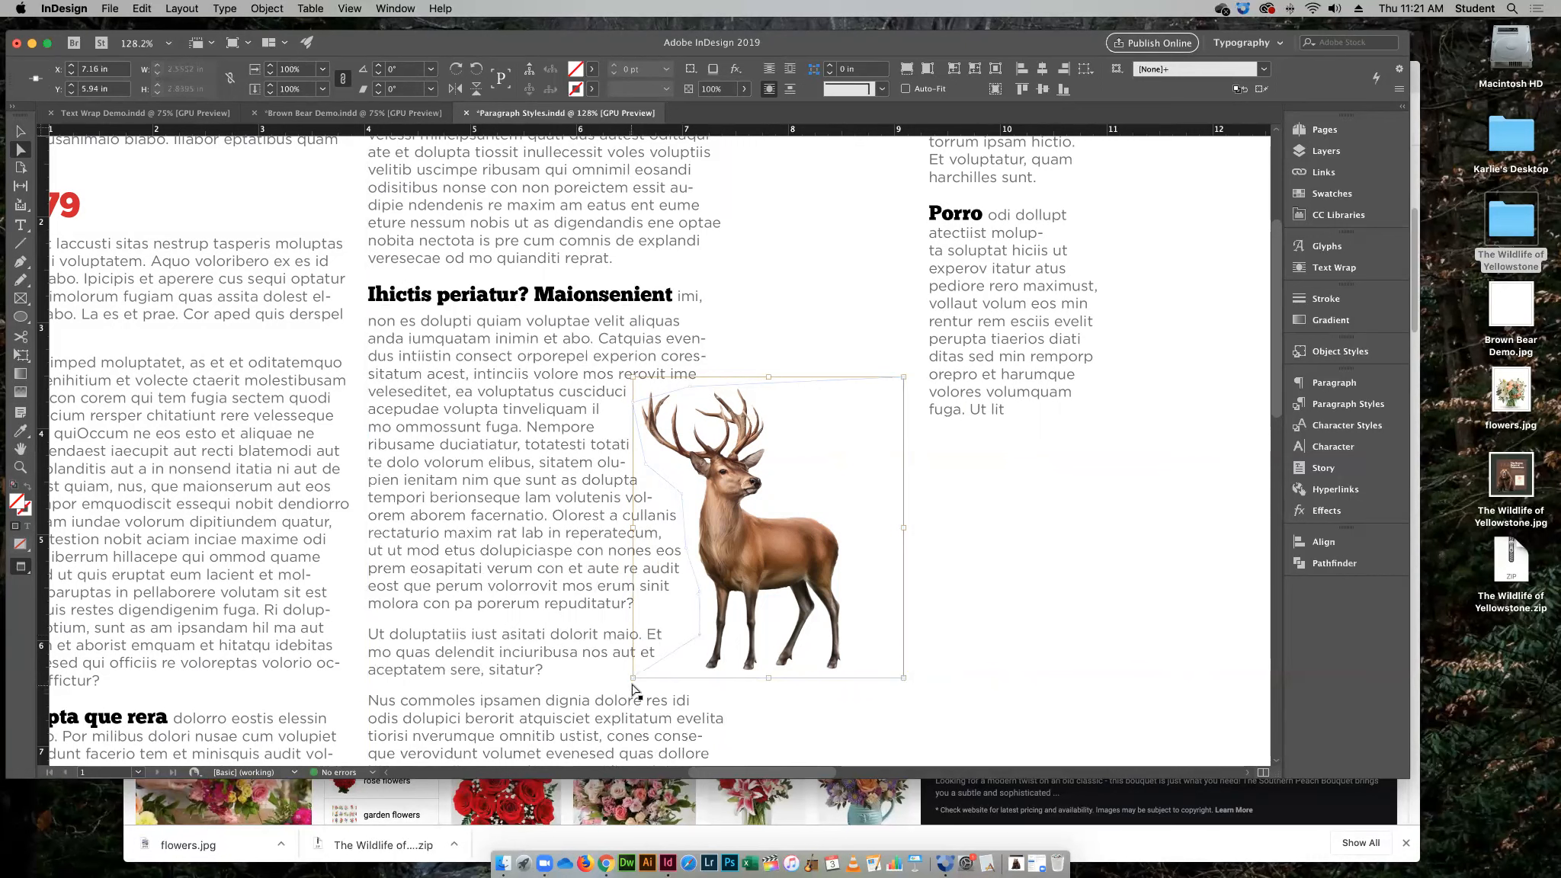
{"action": "left_click_drag", "start_coordinate": [636, 682], "coordinate": [686, 683]}
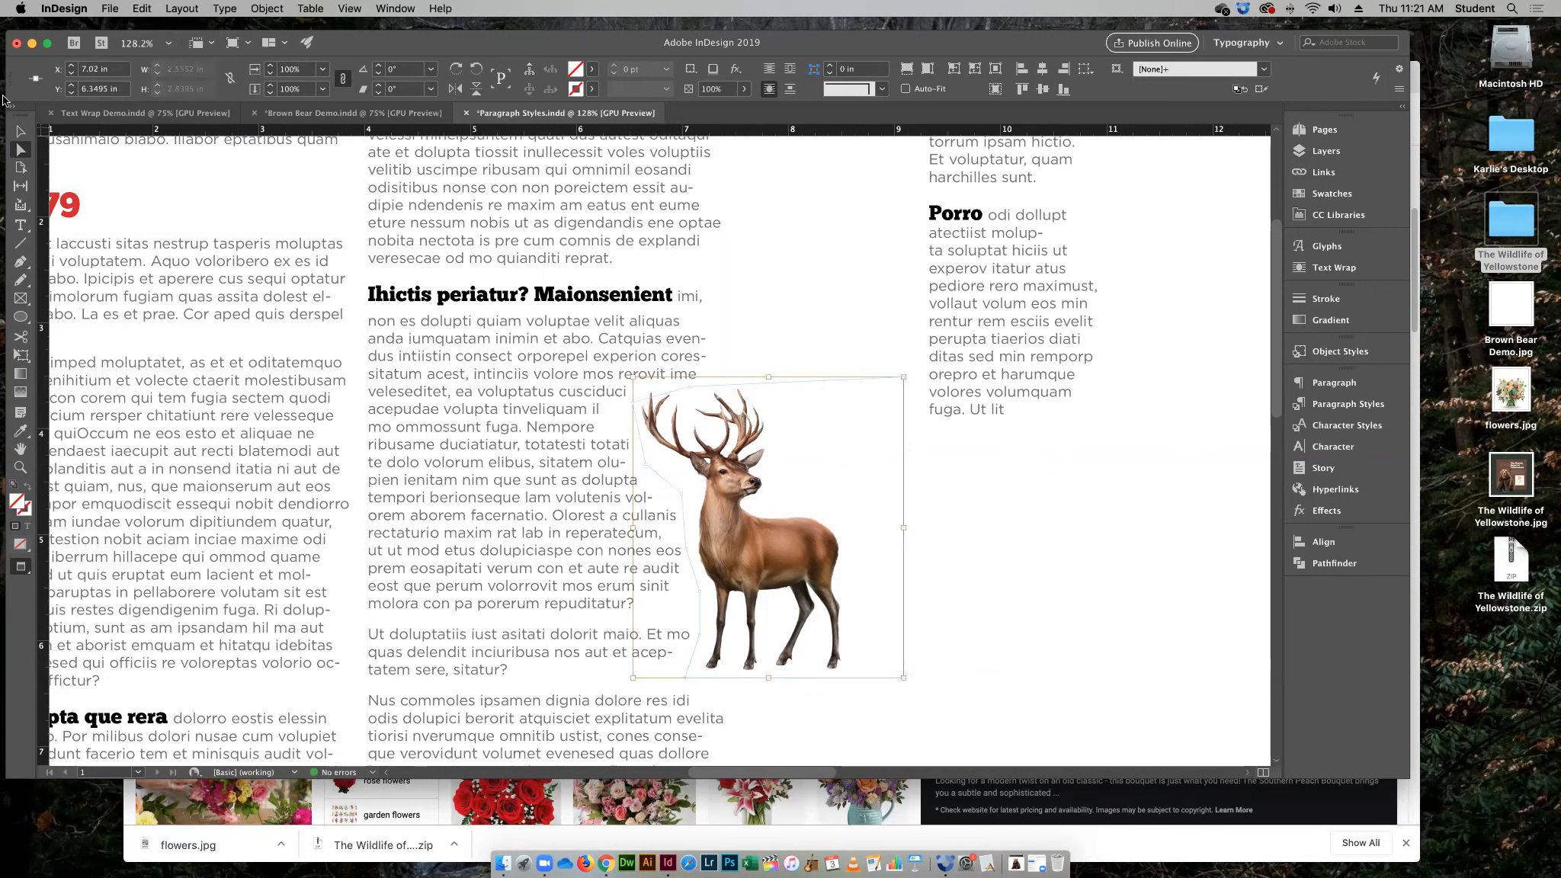
{"action": "left_click", "coordinate": [21, 131]}
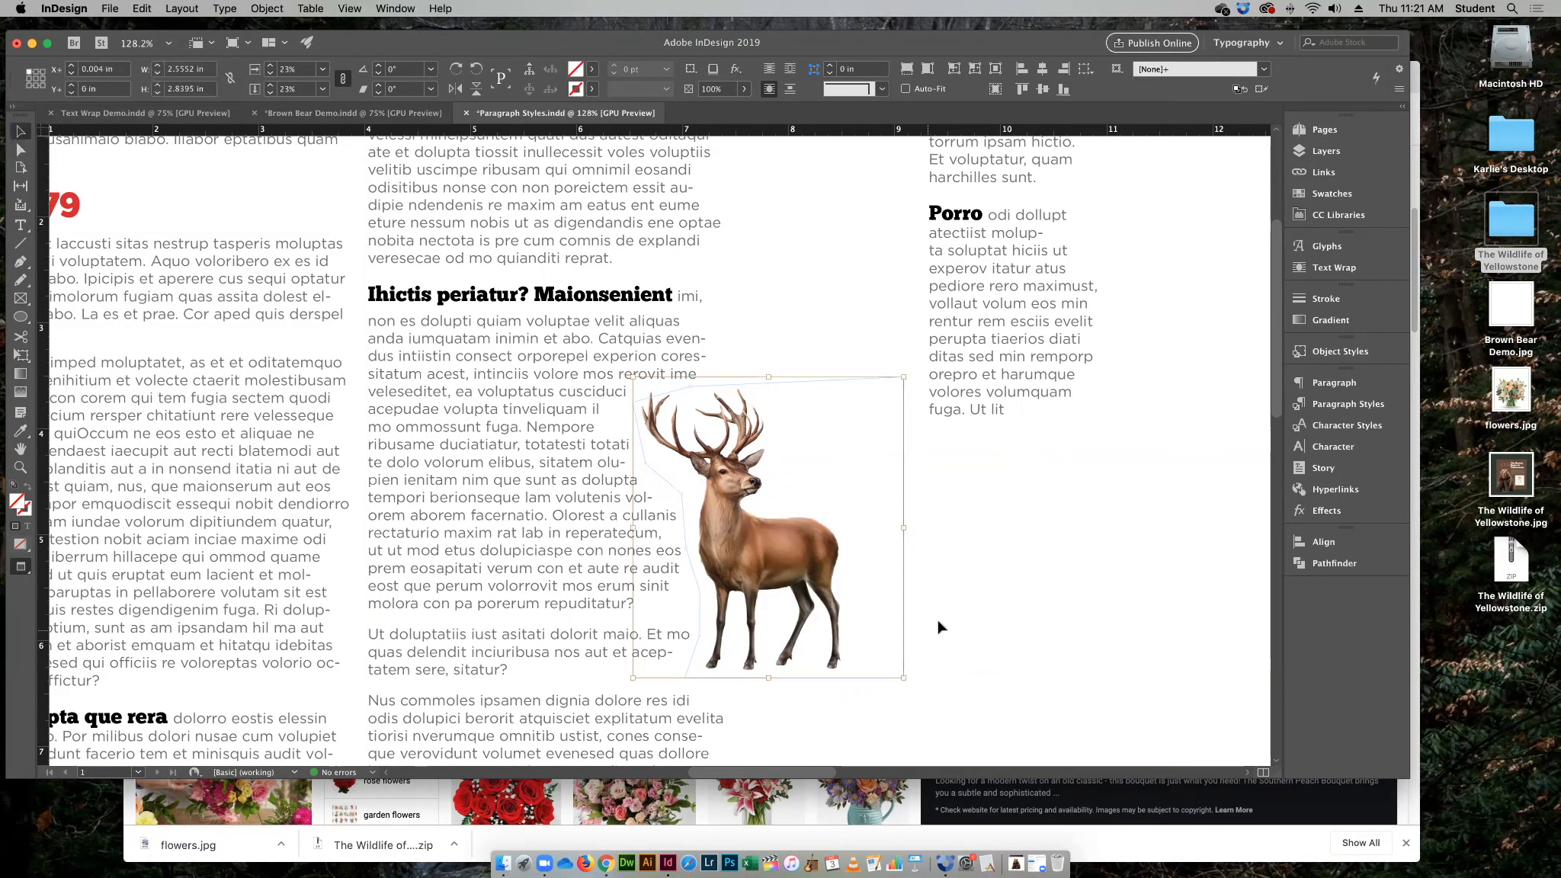
{"action": "left_click", "coordinate": [969, 610]}
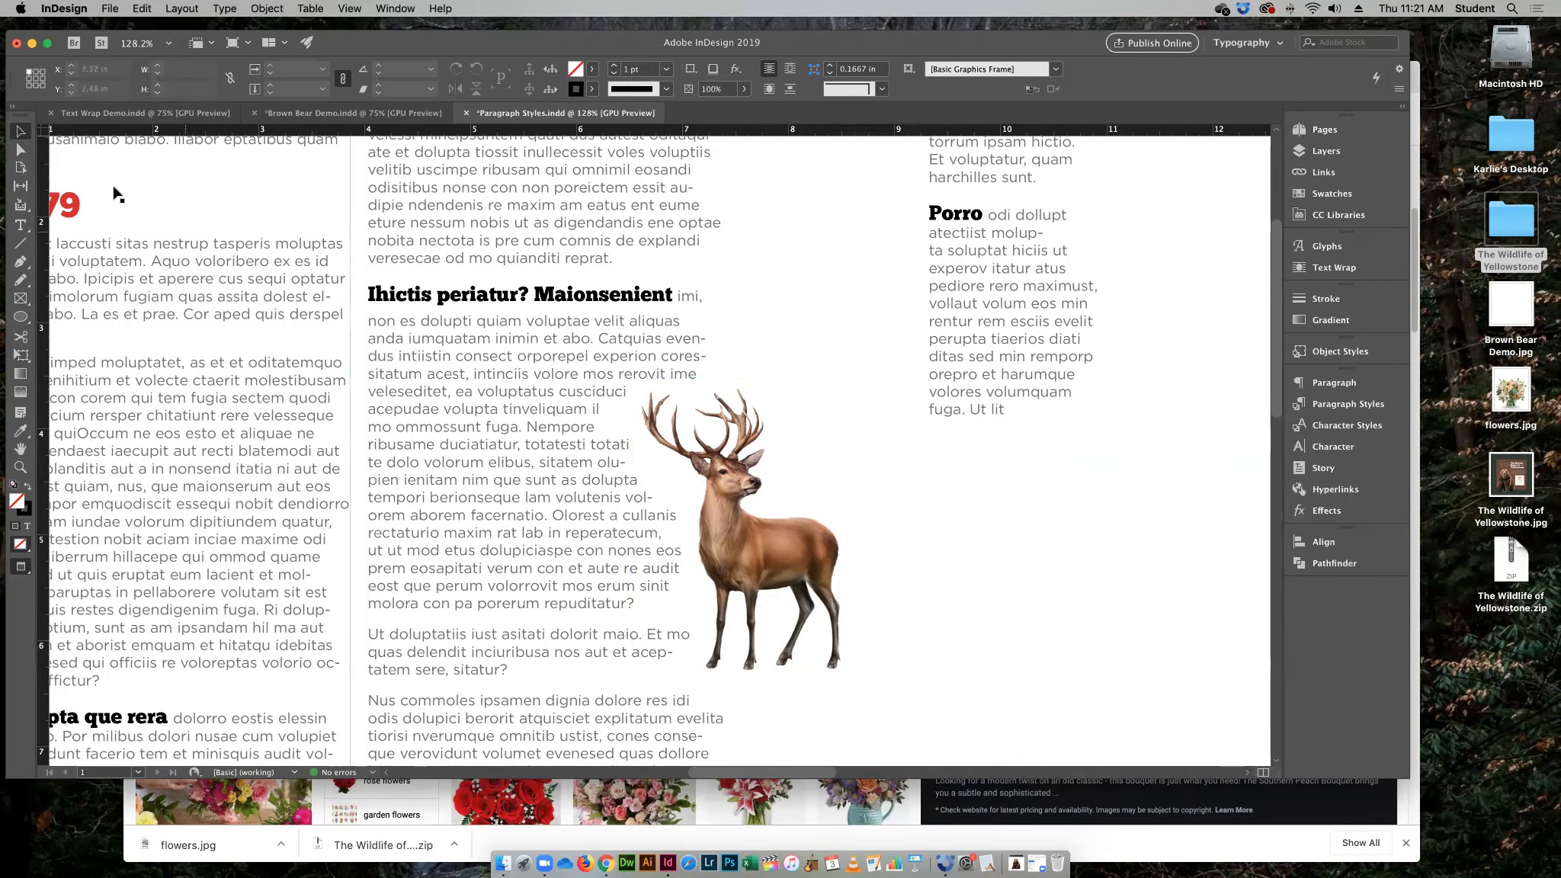
Move the frame's anchor point beside the elk's neck closer to the neck to tighten the text wrap
{"action": "left_click", "coordinate": [26, 148]}
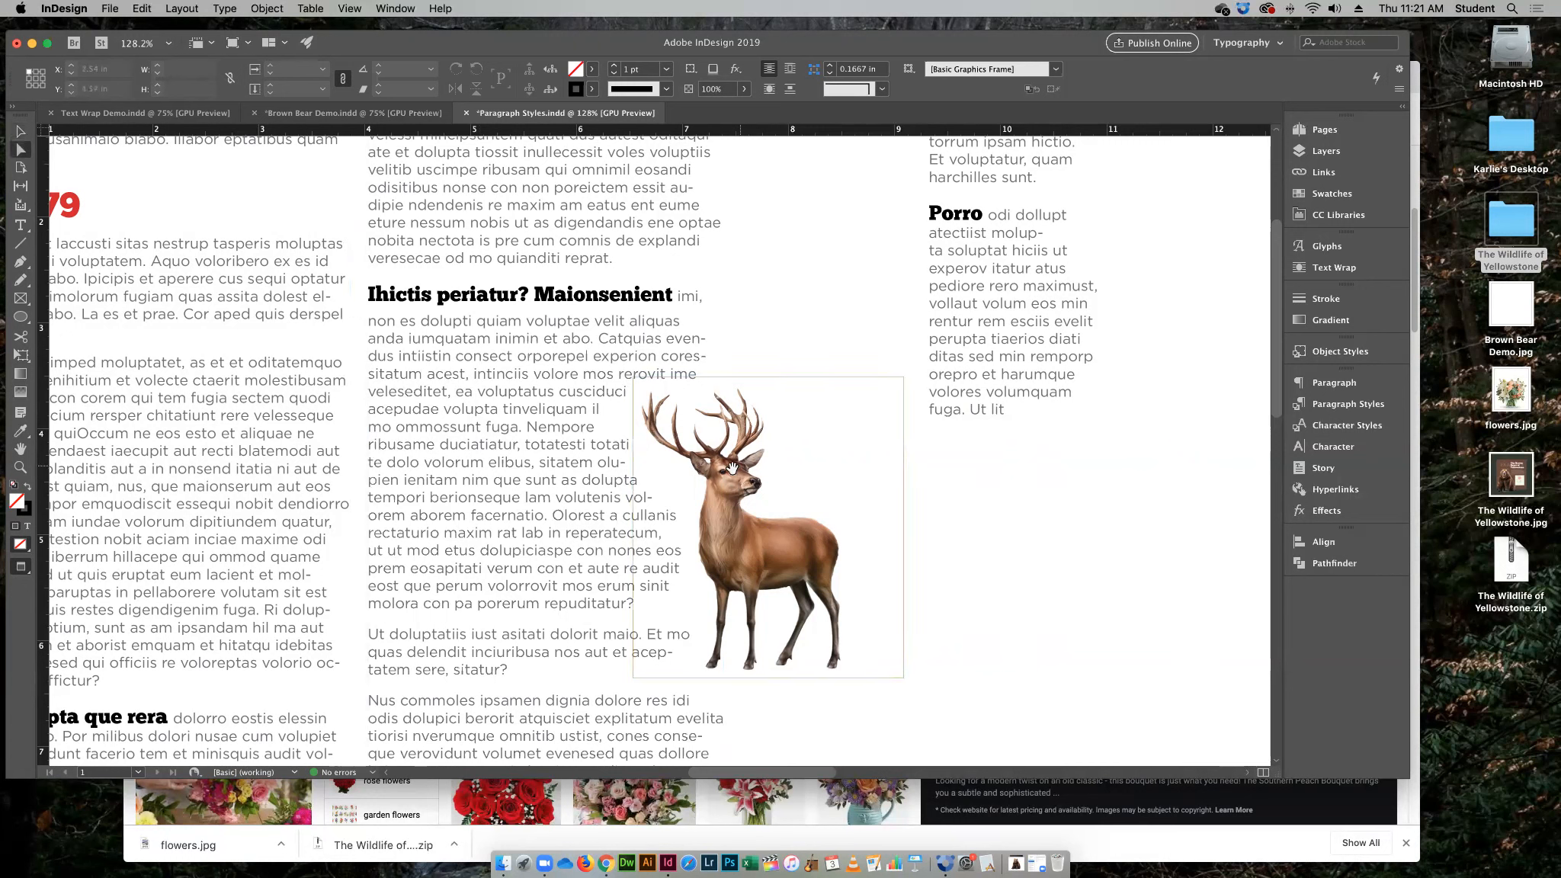
{"action": "left_click", "coordinate": [761, 424]}
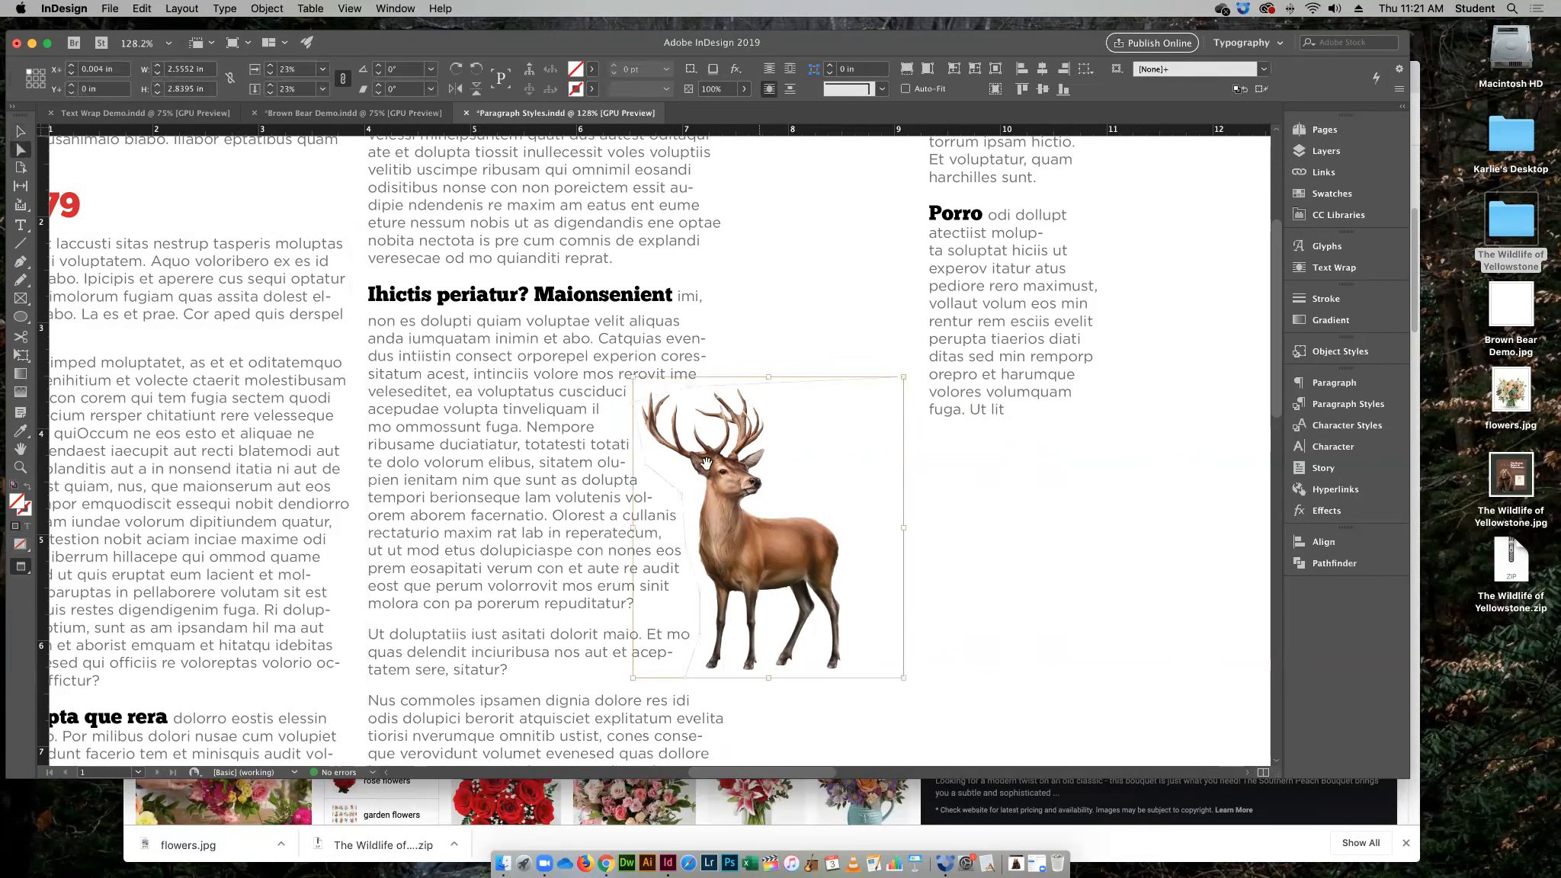
{"action": "left_click", "coordinate": [647, 470]}
{"action": "left_click_drag", "start_coordinate": [653, 460], "coordinate": [692, 490]}
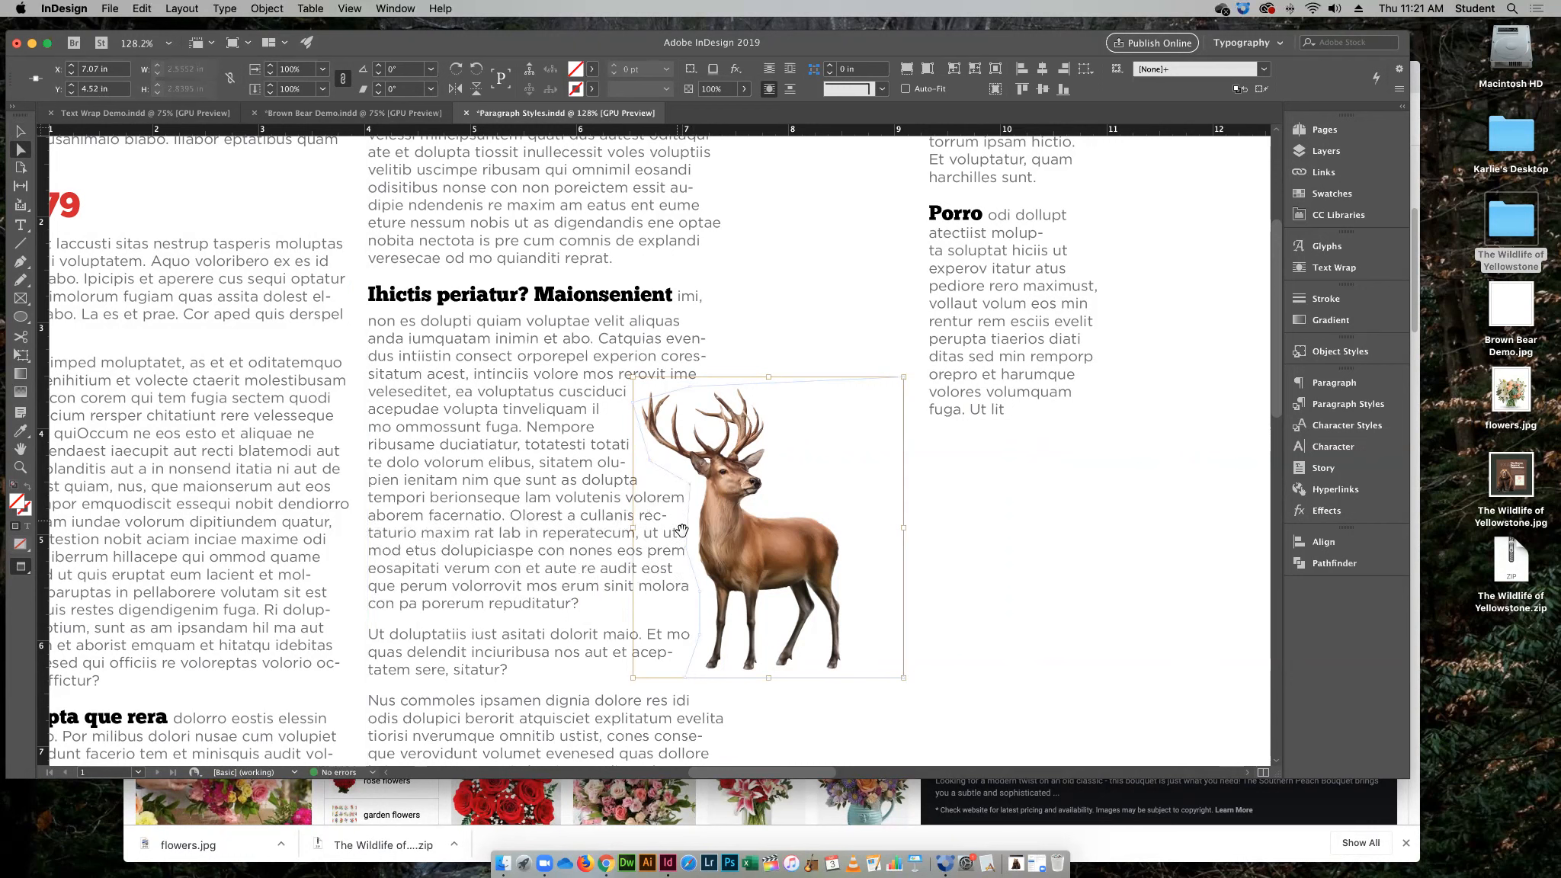
{"action": "left_click", "coordinate": [969, 542]}
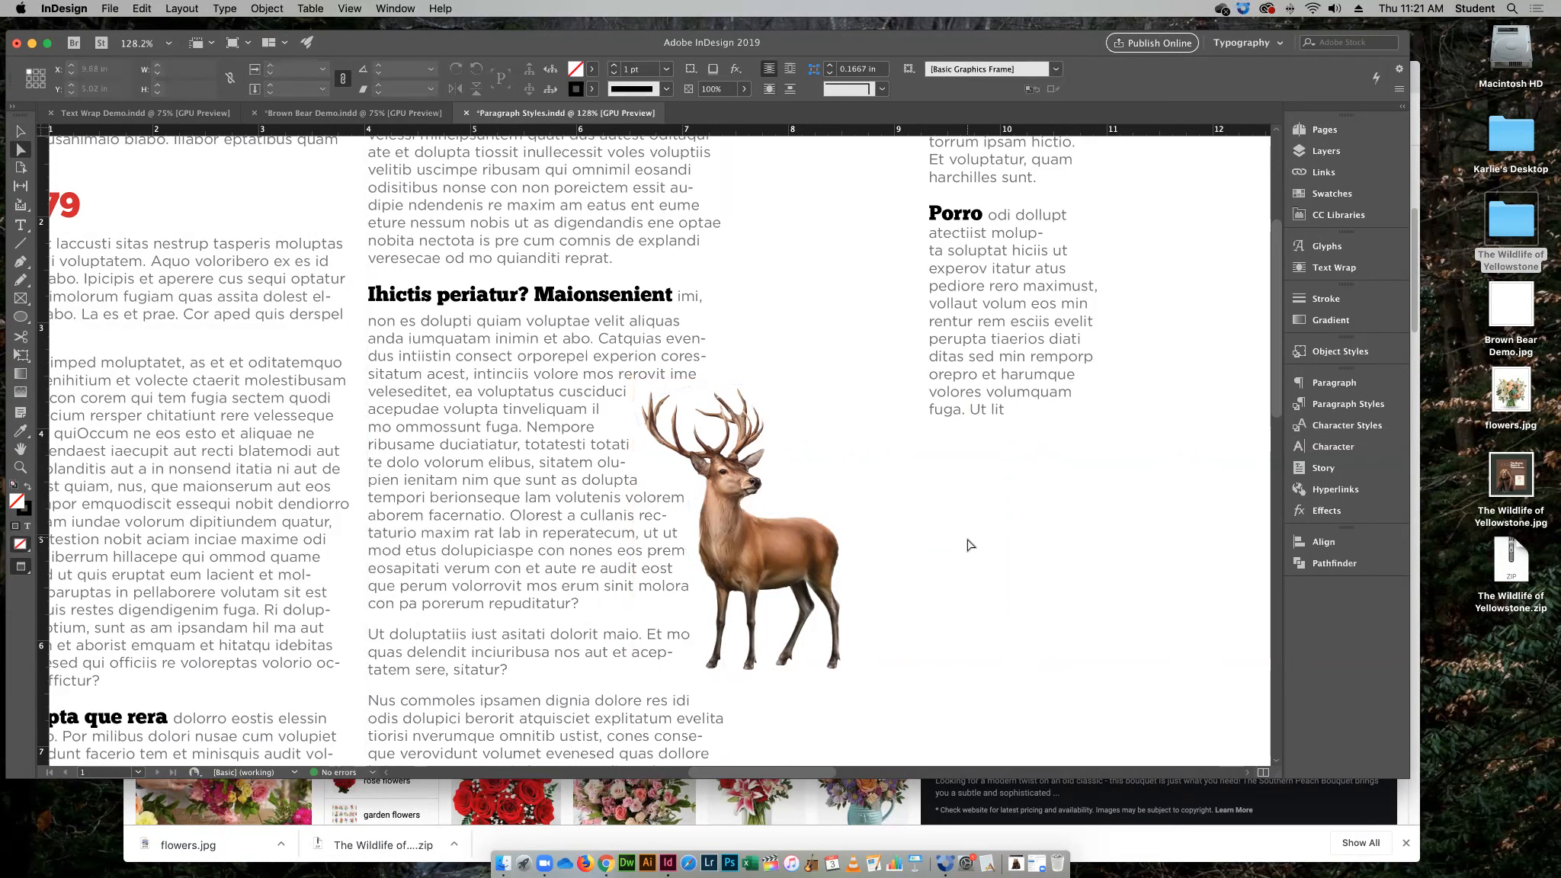
Move the whole elk frame lower along the second text column and check how the text rewraps
{"action": "left_click", "coordinate": [20, 131]}
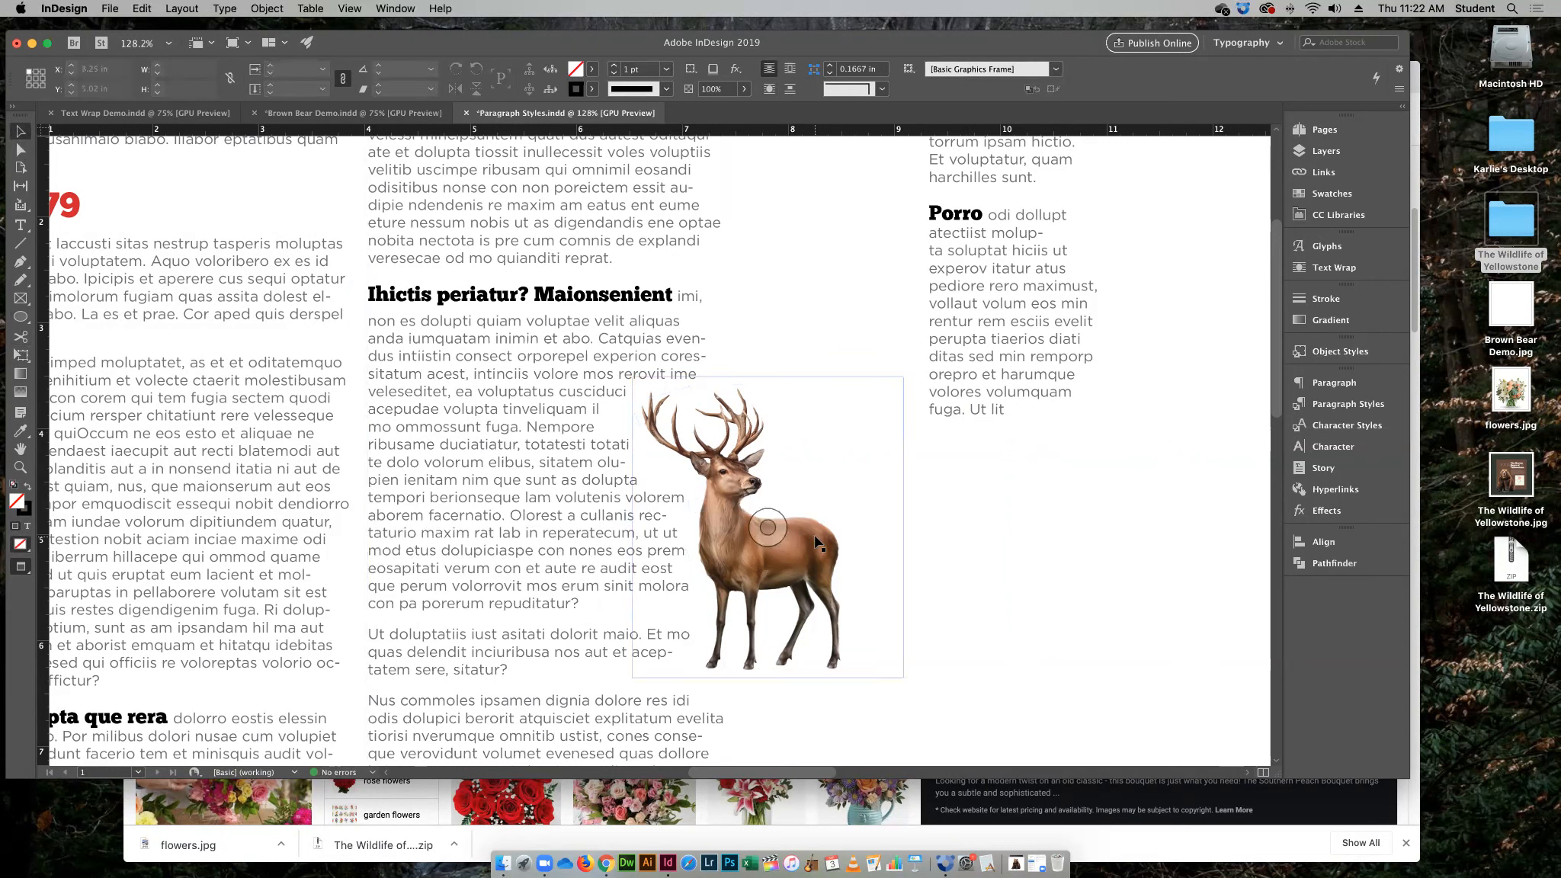
{"action": "left_click", "coordinate": [825, 503]}
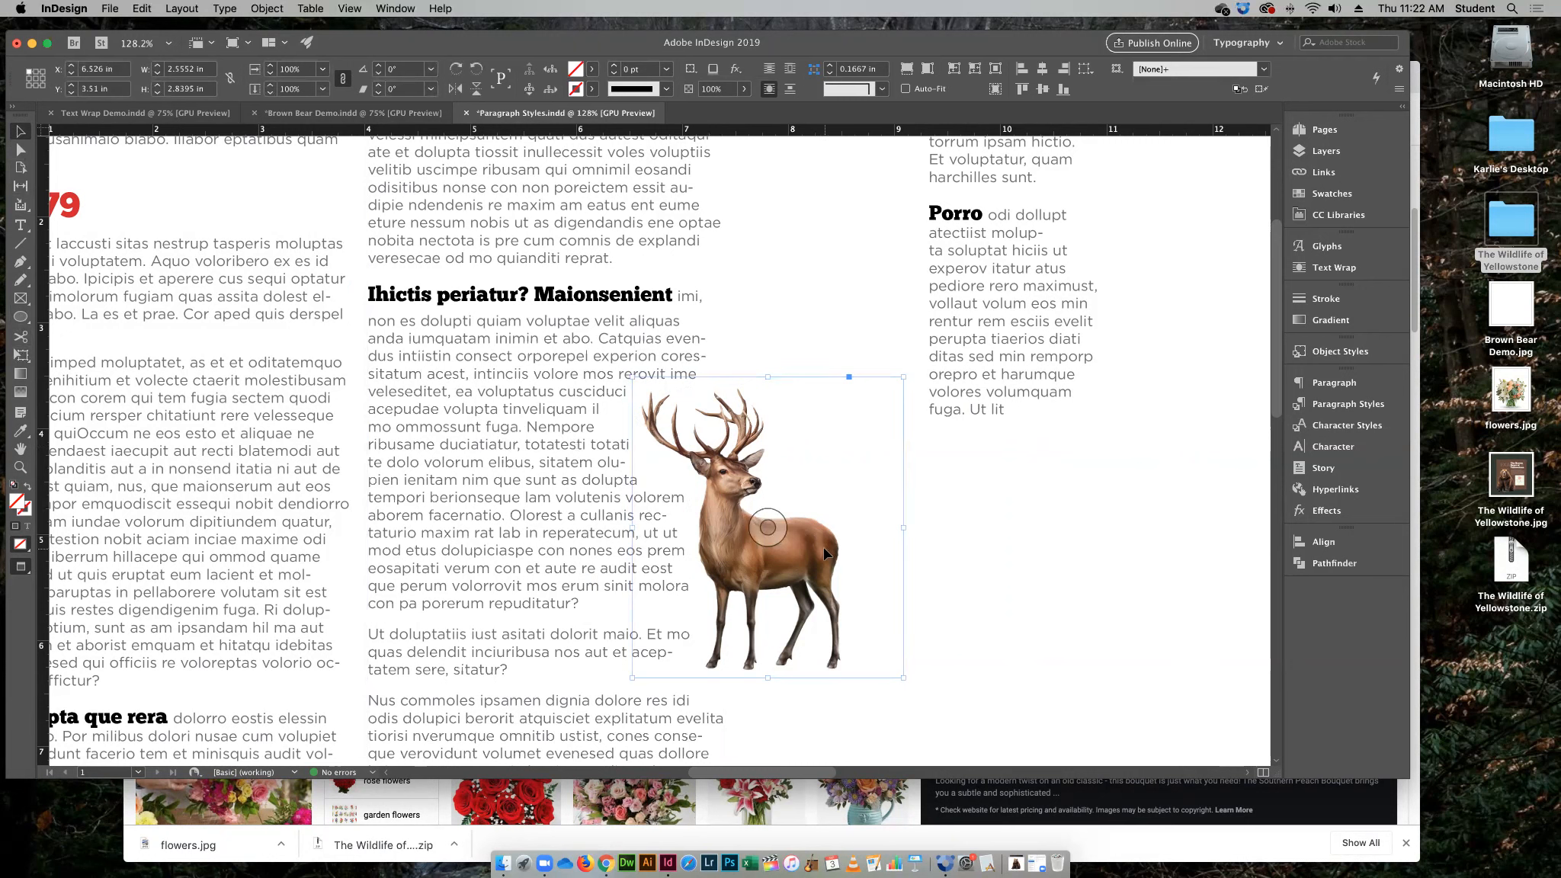
{"action": "left_click_drag", "start_coordinate": [827, 554], "coordinate": [785, 640]}
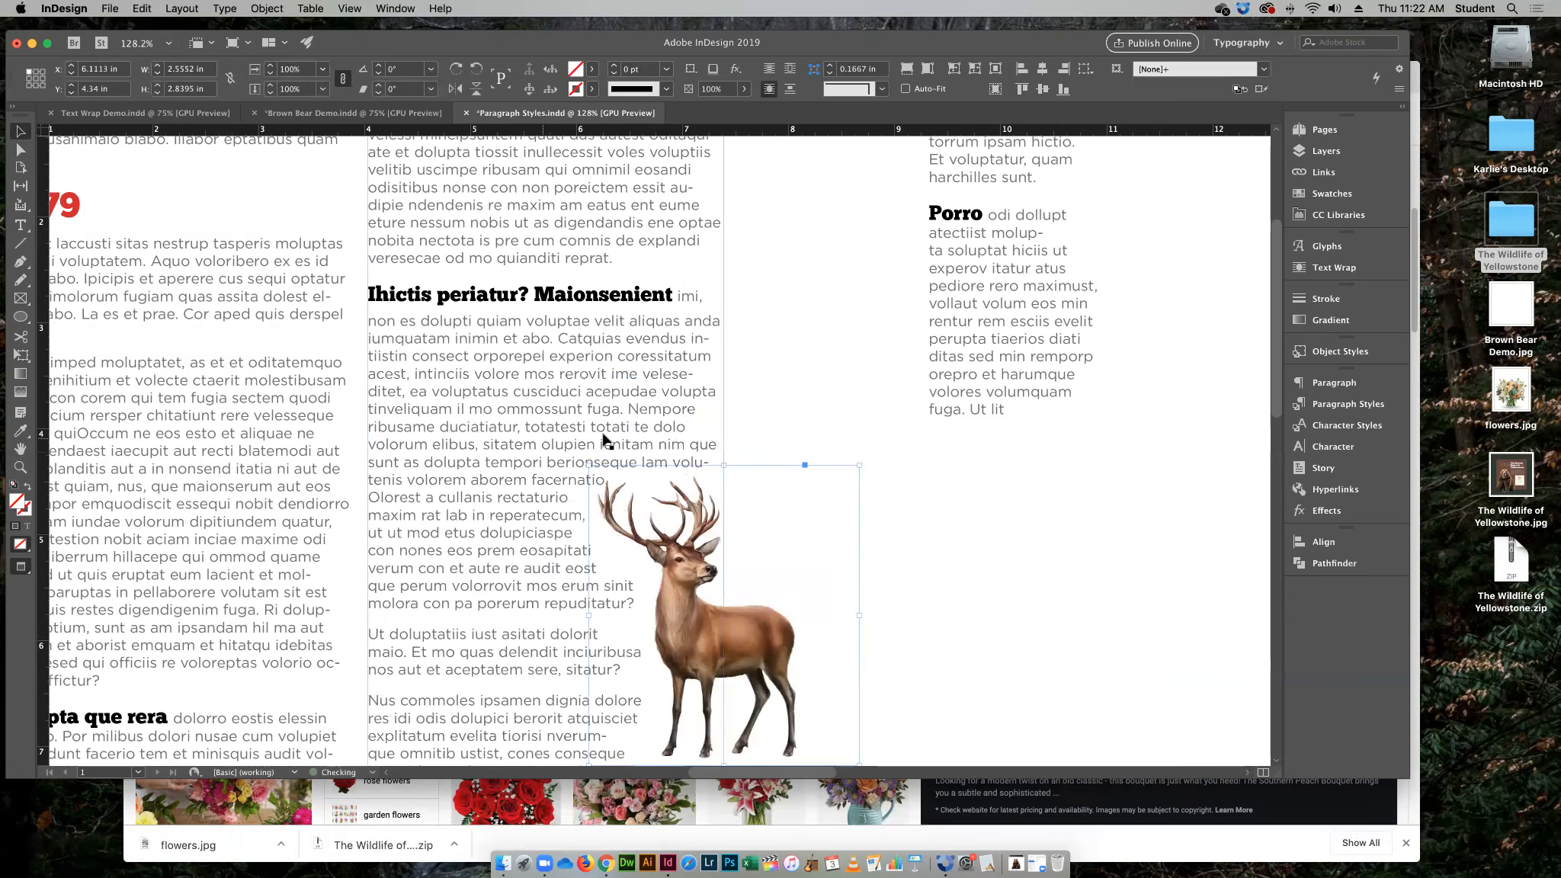
{"action": "scroll", "coordinate": [973, 593], "scroll_direction": "down", "scroll_amount": 1}
{"action": "scroll", "coordinate": [973, 593], "scroll_direction": "down", "scroll_amount": 5}
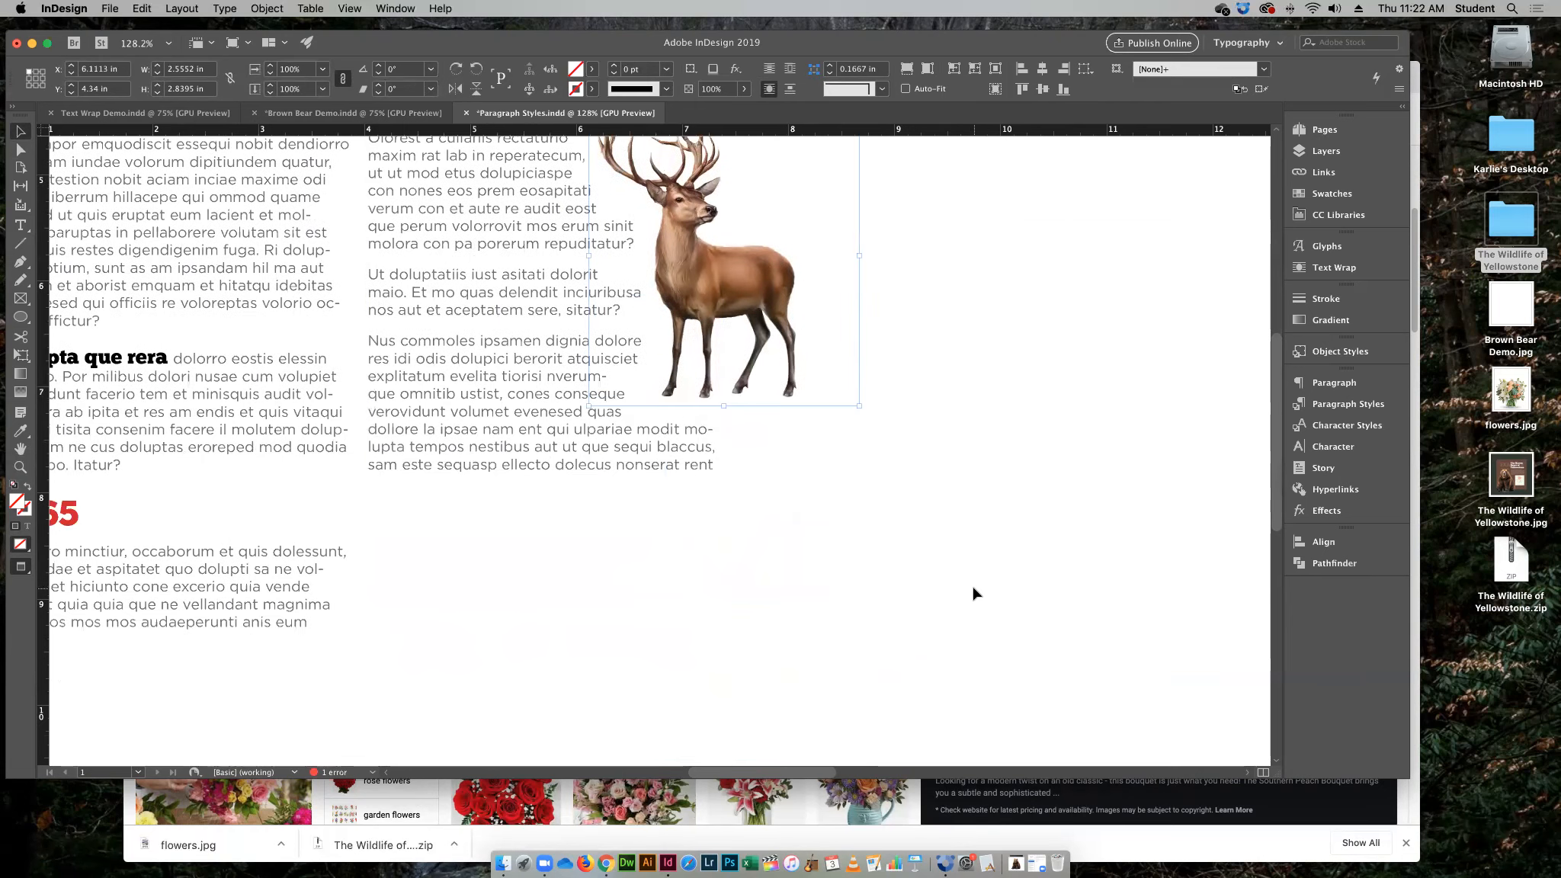
{"action": "scroll", "coordinate": [973, 593], "scroll_direction": "up", "scroll_amount": 6}
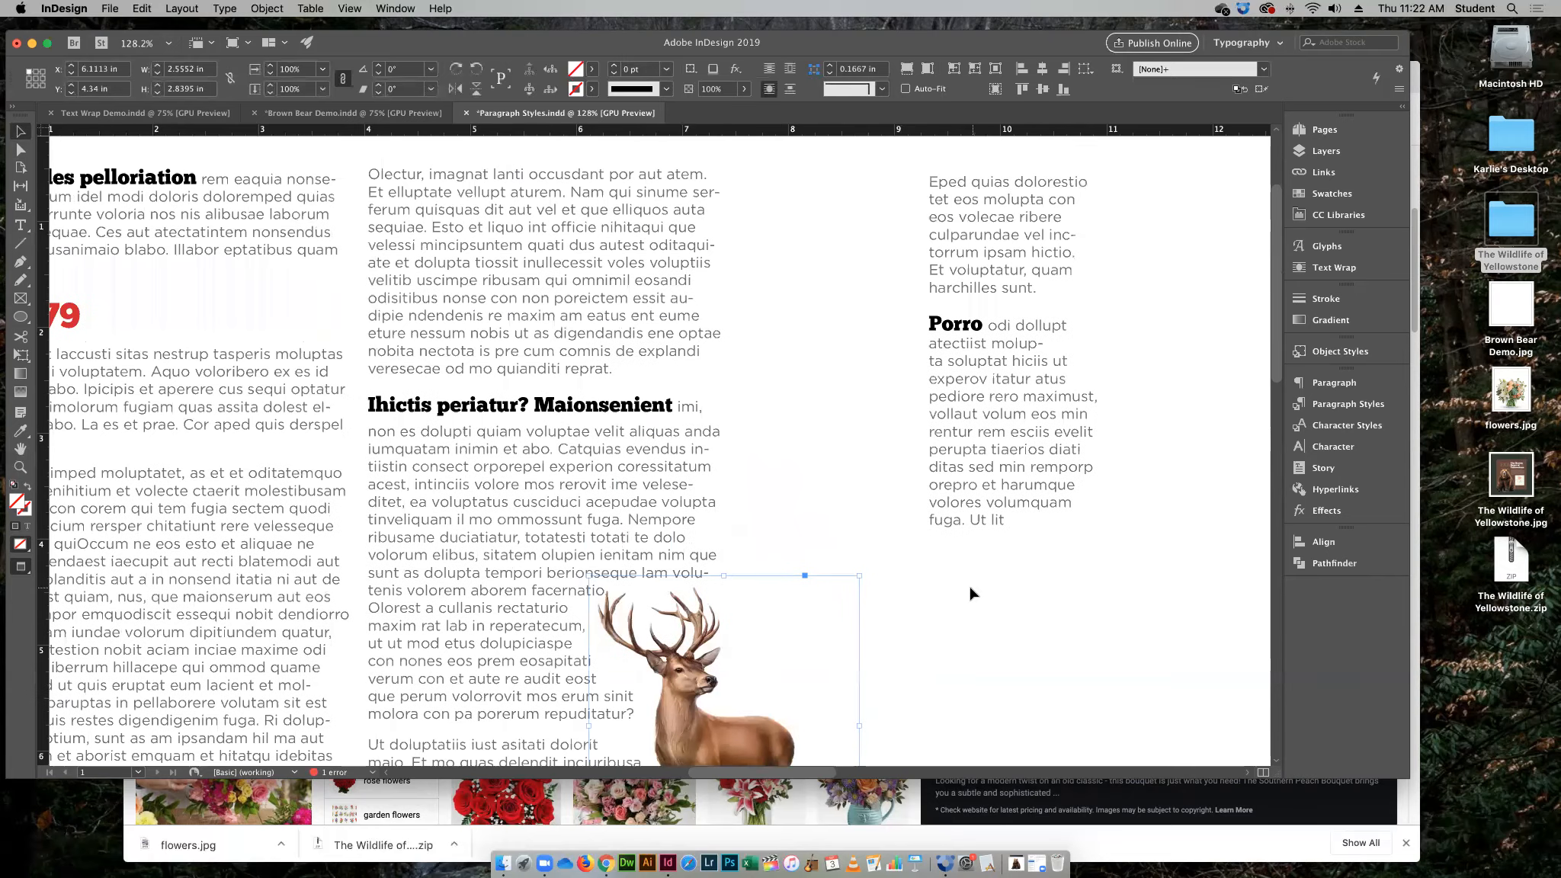
{"action": "scroll", "coordinate": [973, 593], "scroll_direction": "down", "scroll_amount": 5}
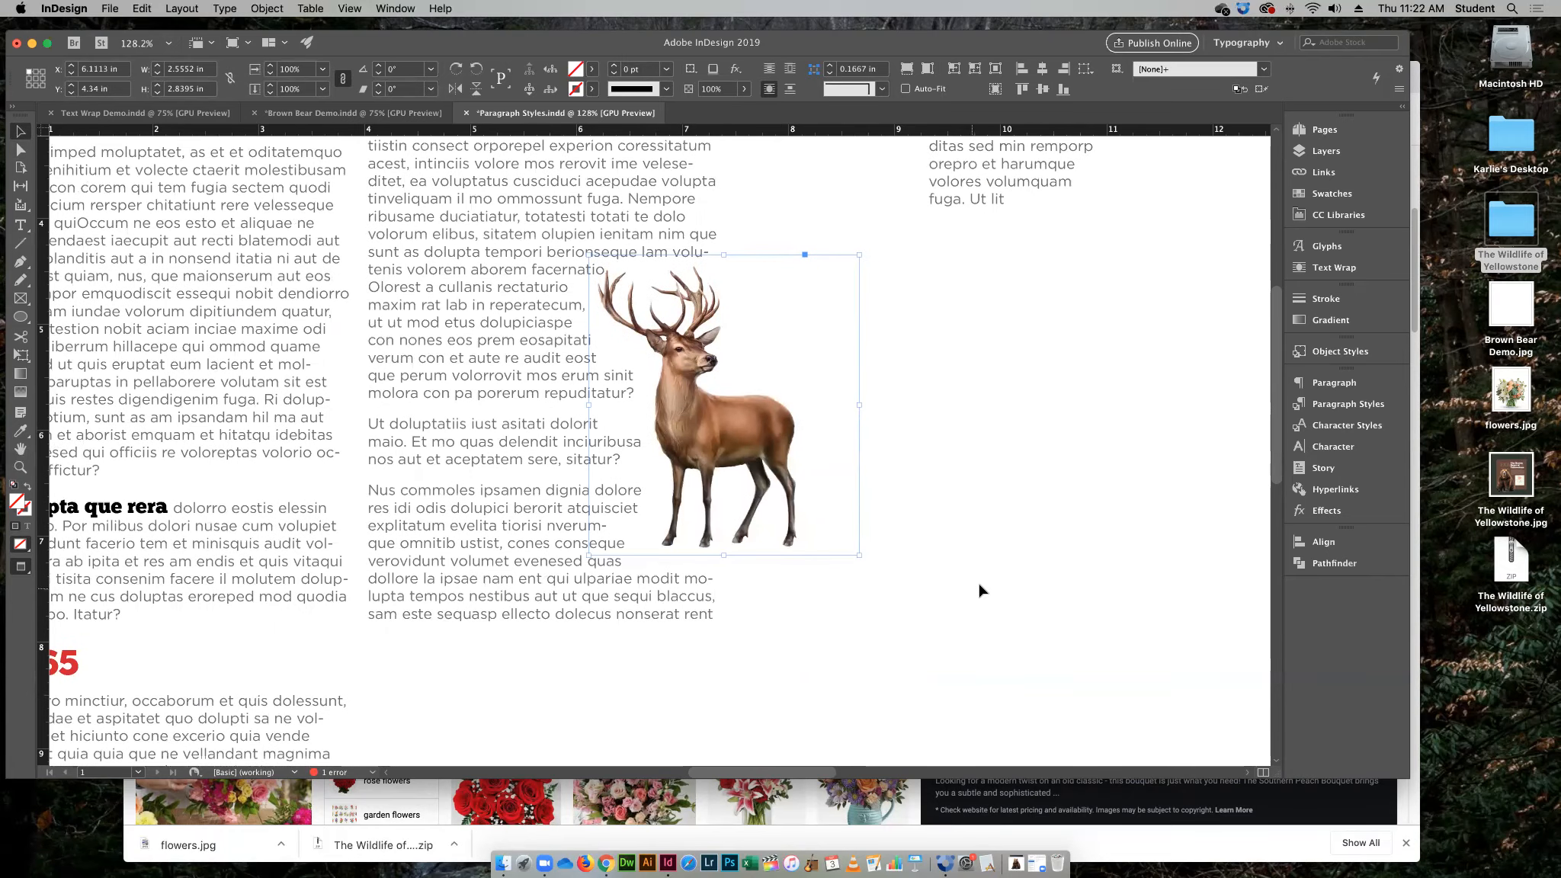
Fit the page in view and move the elk over the outer edge of the fourth text column
{"action": "key", "text": "super+0"}
{"action": "left_click", "coordinate": [692, 388]}
{"action": "left_click_drag", "start_coordinate": [553, 379], "coordinate": [894, 255]}
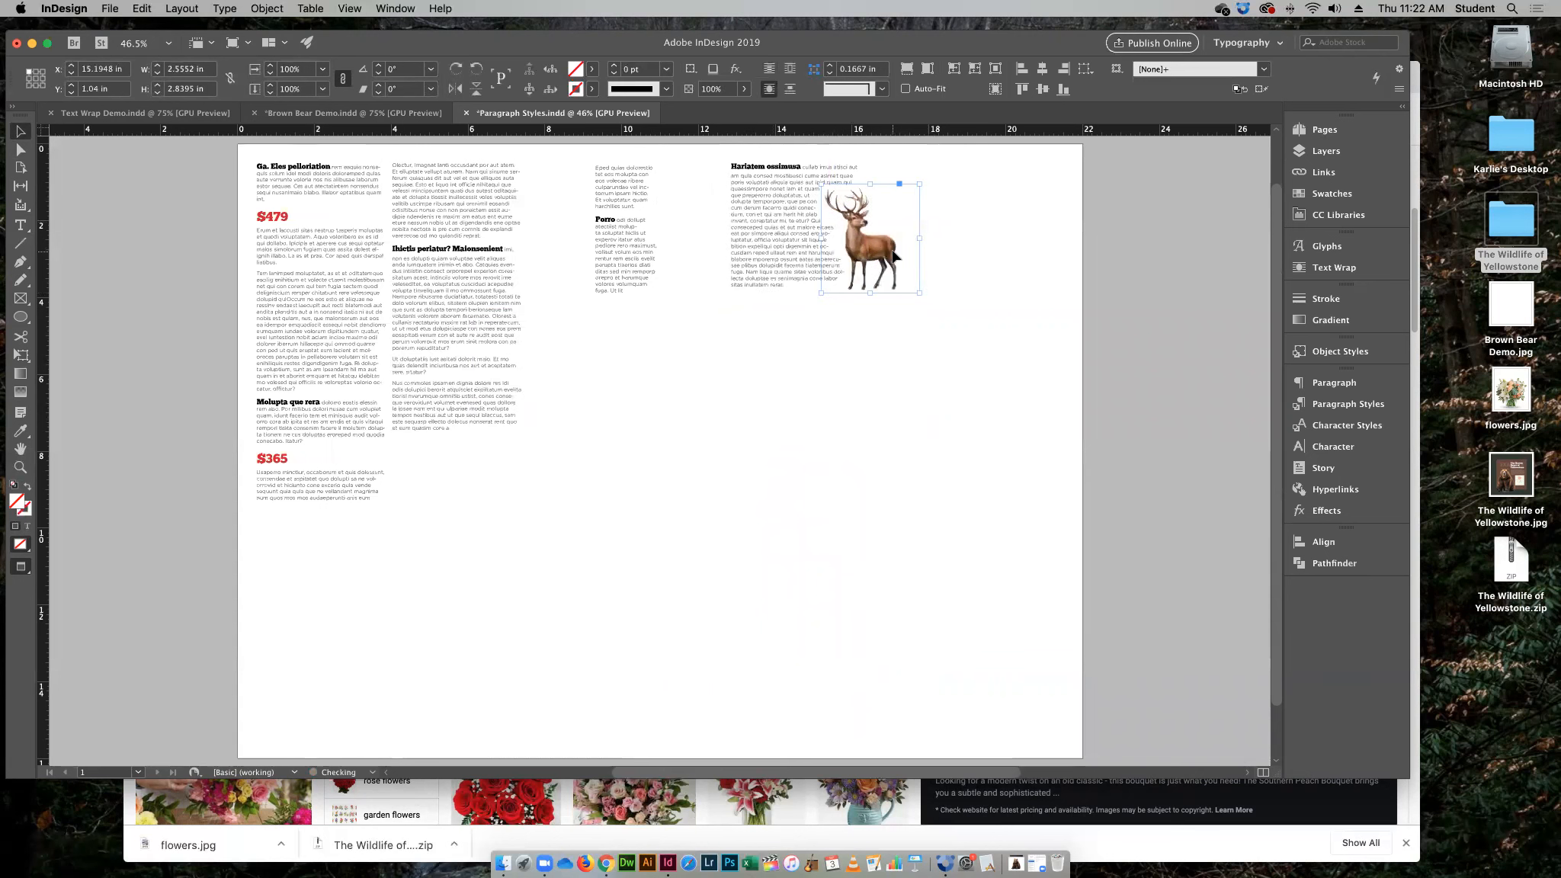
{"action": "left_click", "coordinate": [875, 424]}
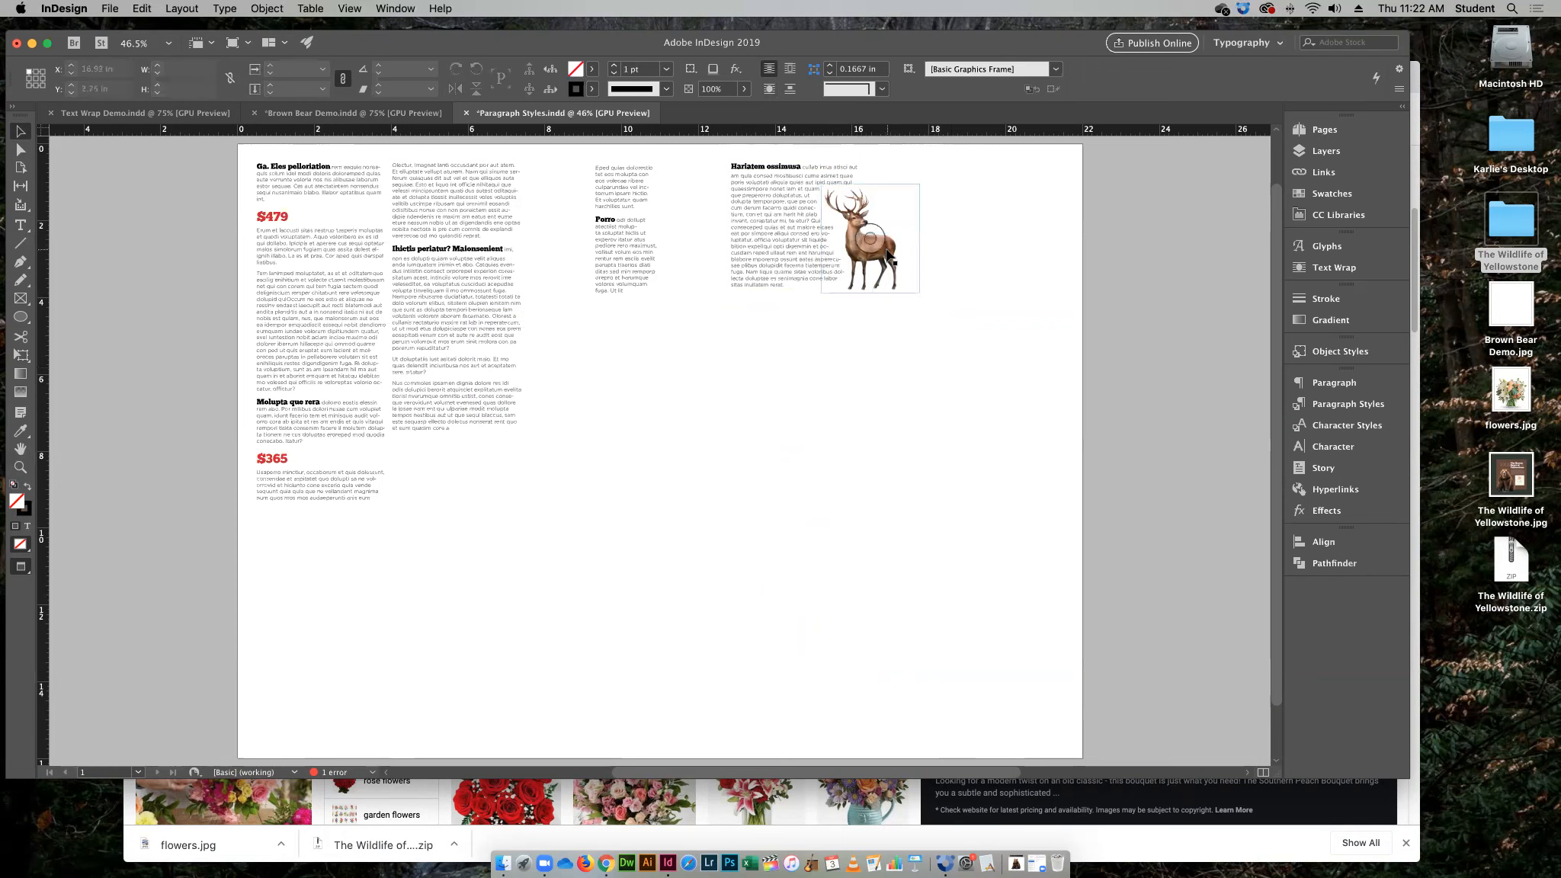
Move the elk back over the second column's edge and on to the empty area below the third column
{"action": "left_click_drag", "start_coordinate": [888, 257], "coordinate": [556, 399]}
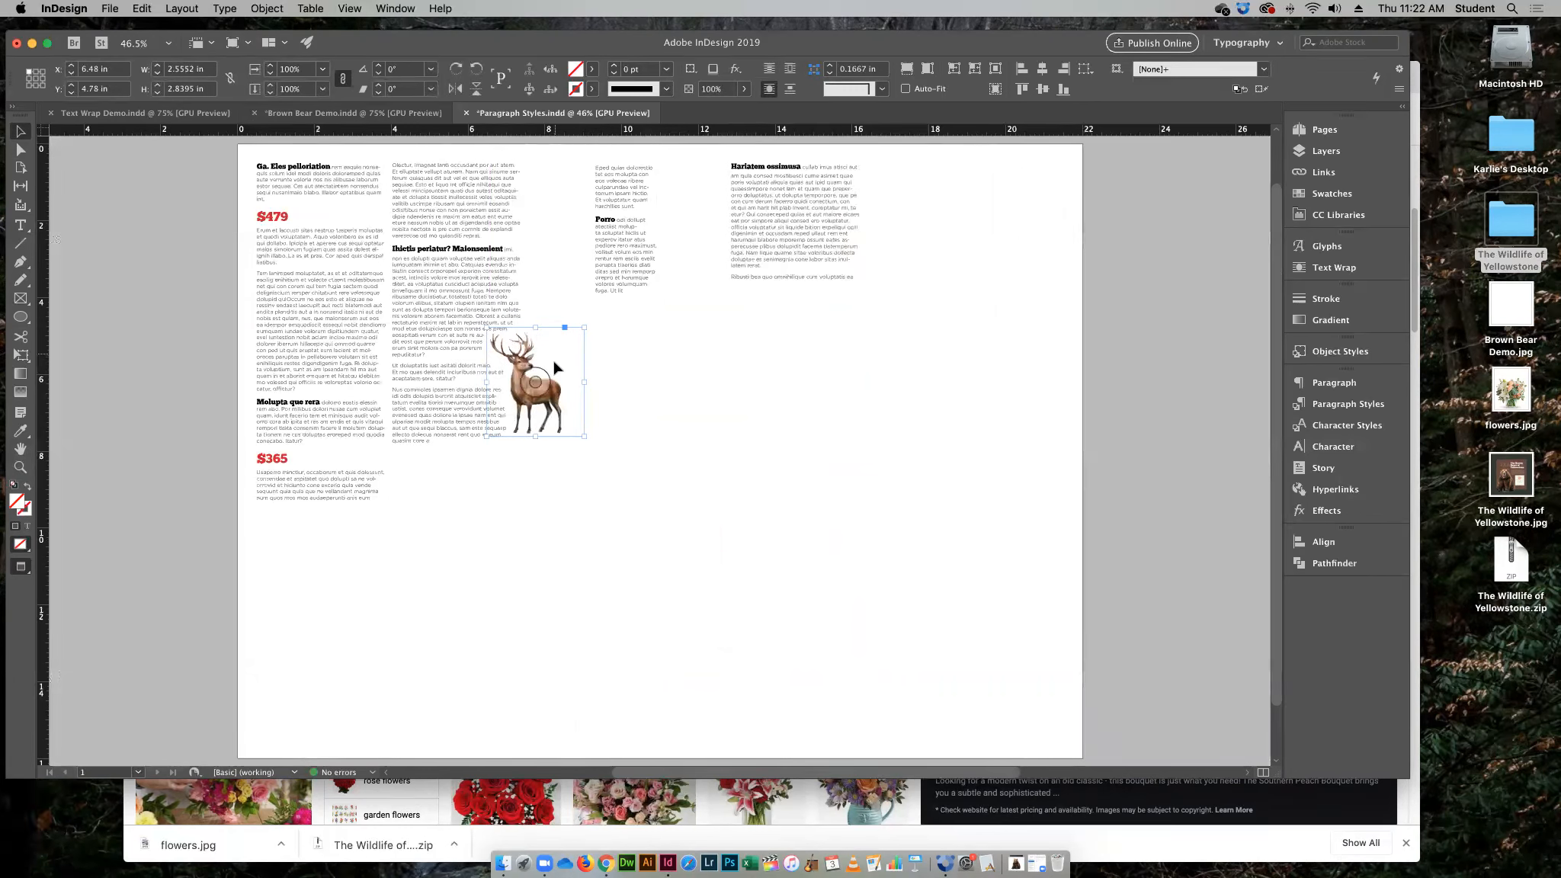
{"action": "left_click_drag", "start_coordinate": [558, 358], "coordinate": [674, 366]}
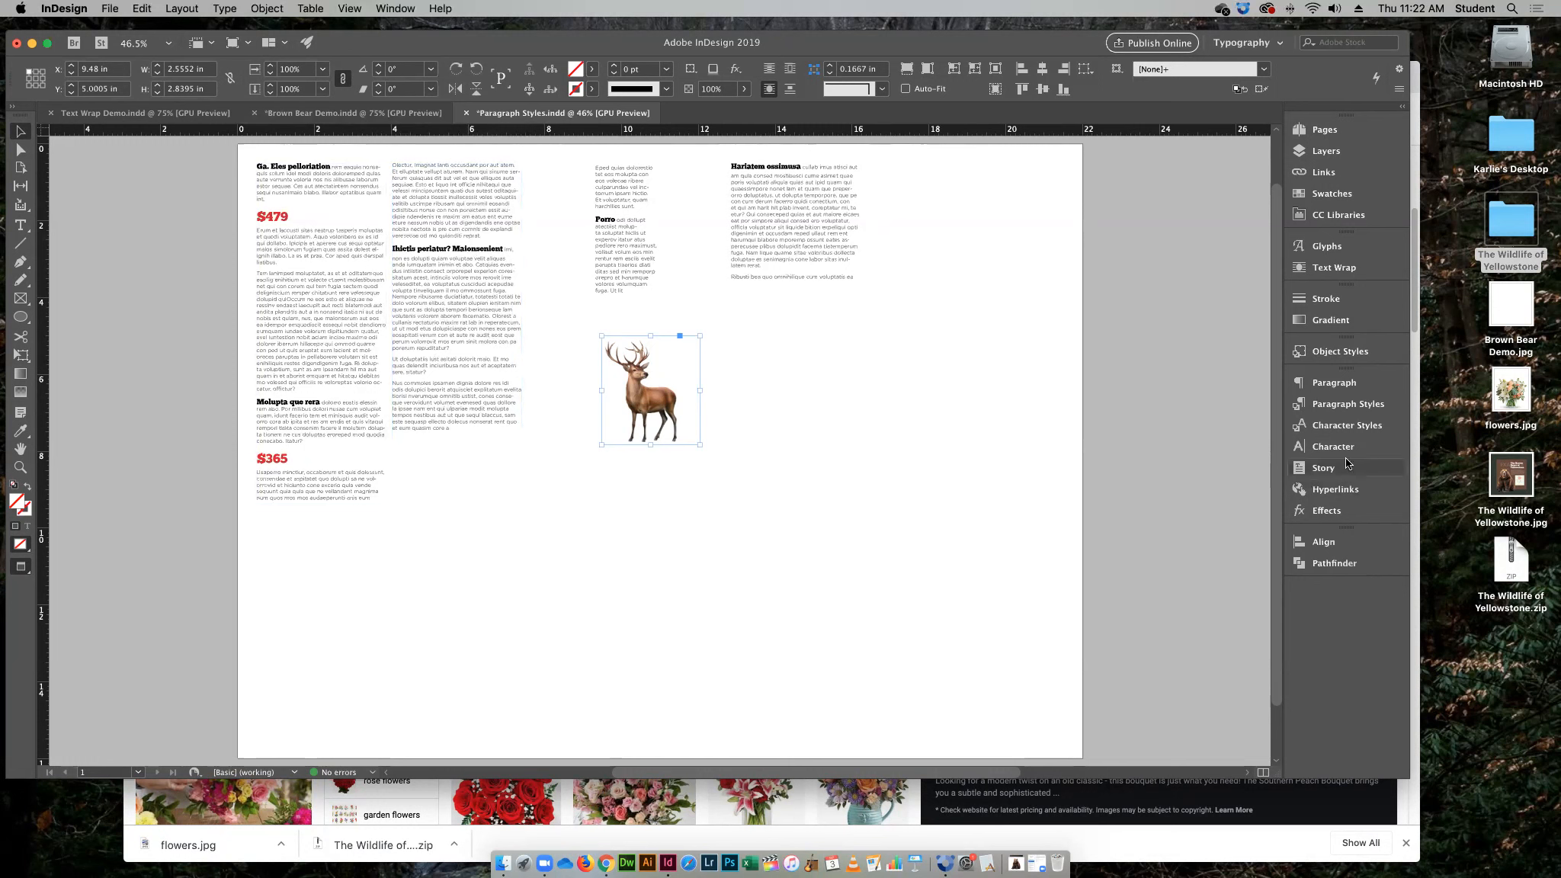
Set the alignment of the Body Copy paragraph style to Full Justify
{"action": "left_click", "coordinate": [1349, 410]}
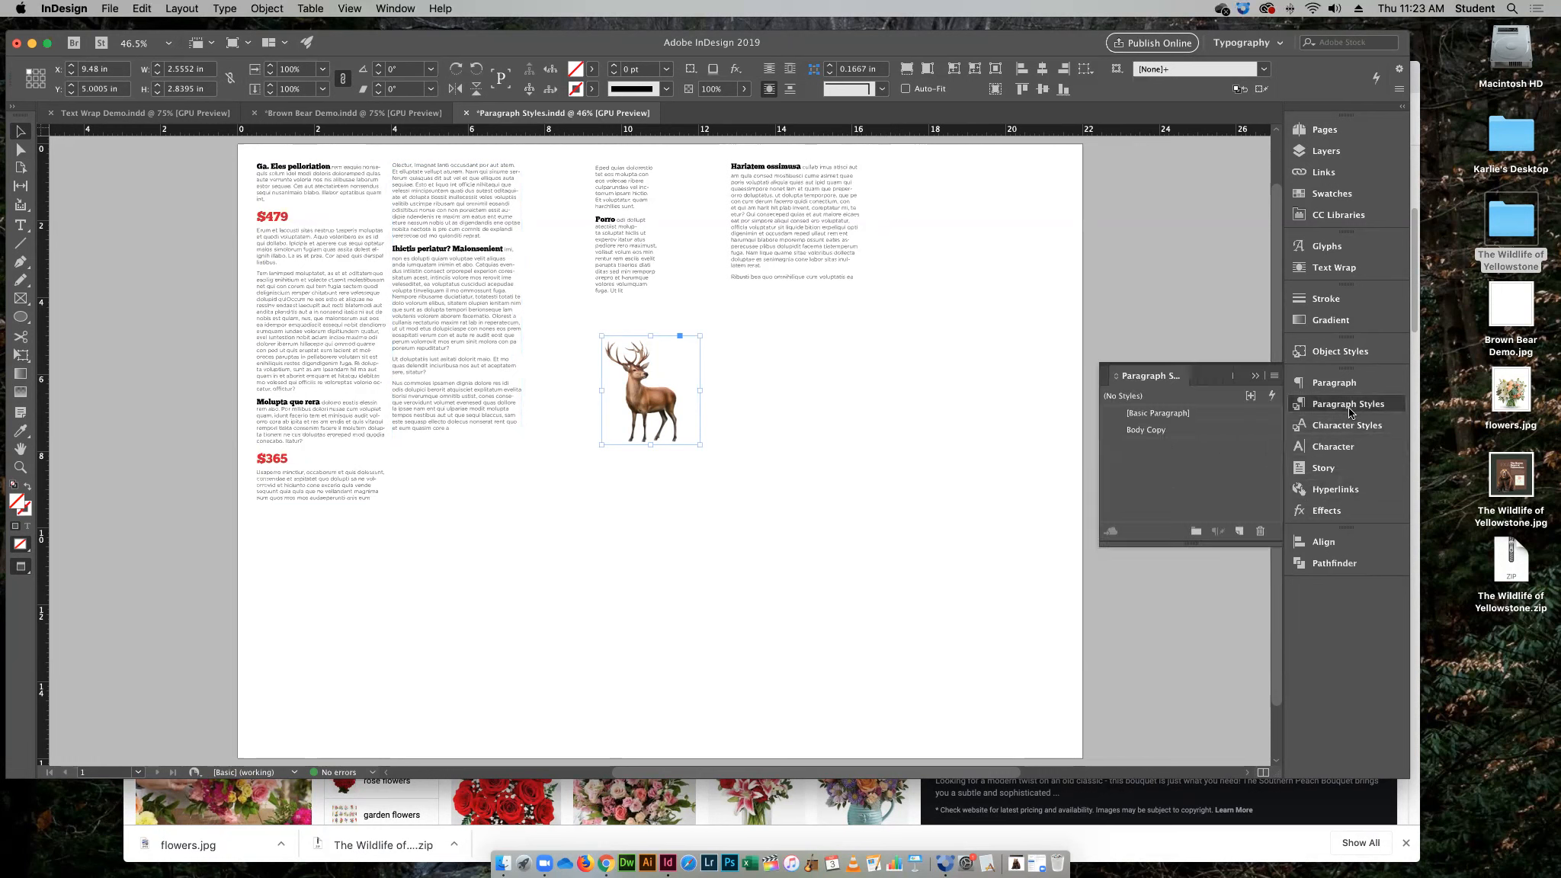
{"action": "left_click", "coordinate": [1140, 432]}
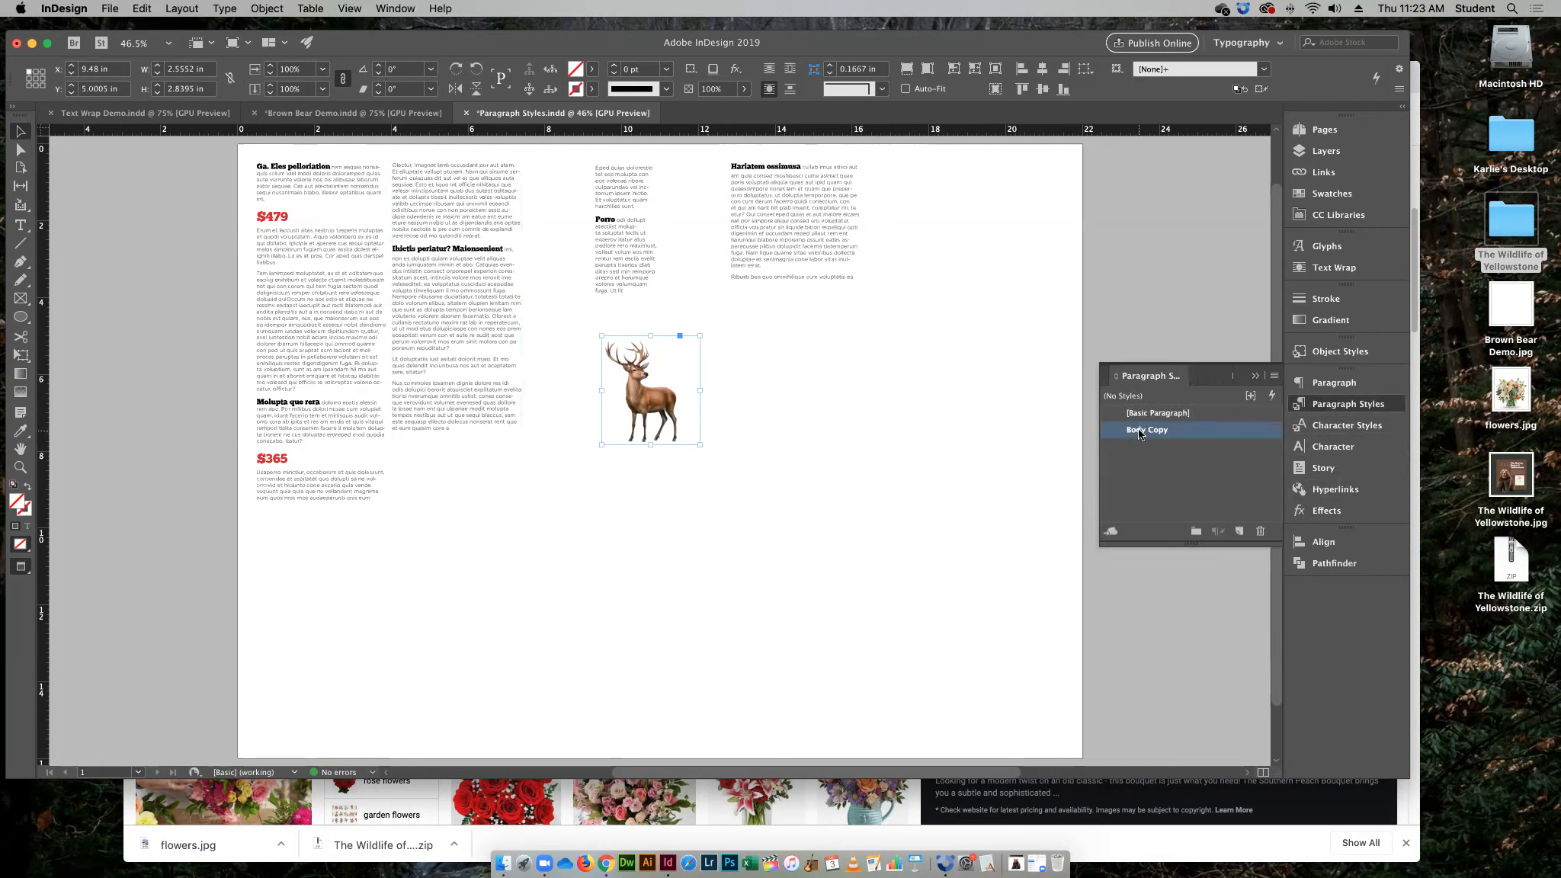
{"action": "left_click", "coordinate": [1139, 431]}
{"action": "double_click", "coordinate": [1257, 432]}
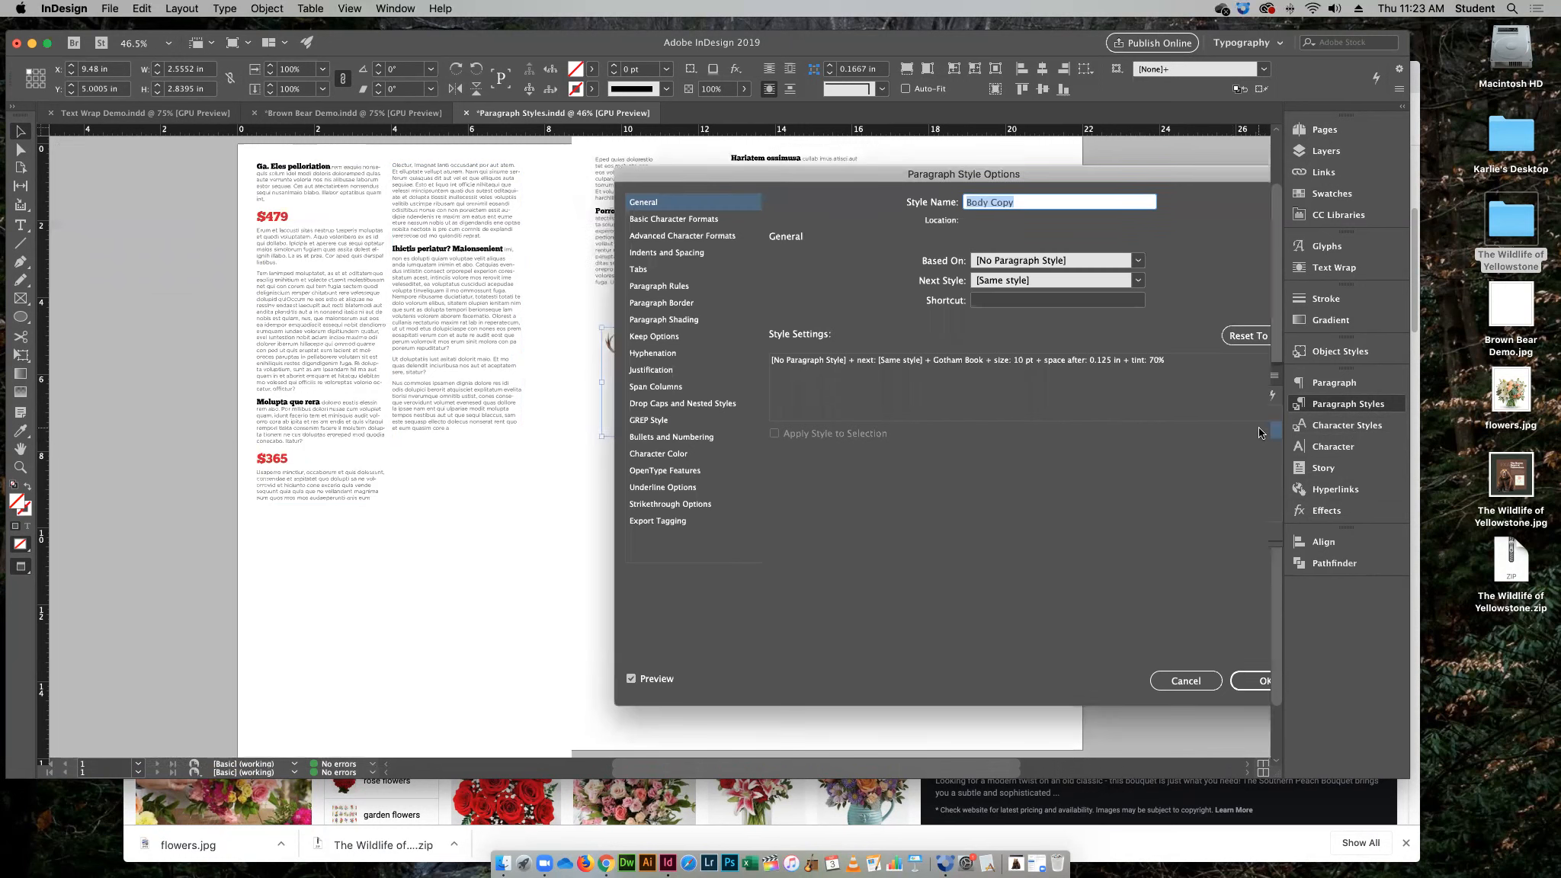
{"action": "left_click", "coordinate": [694, 261]}
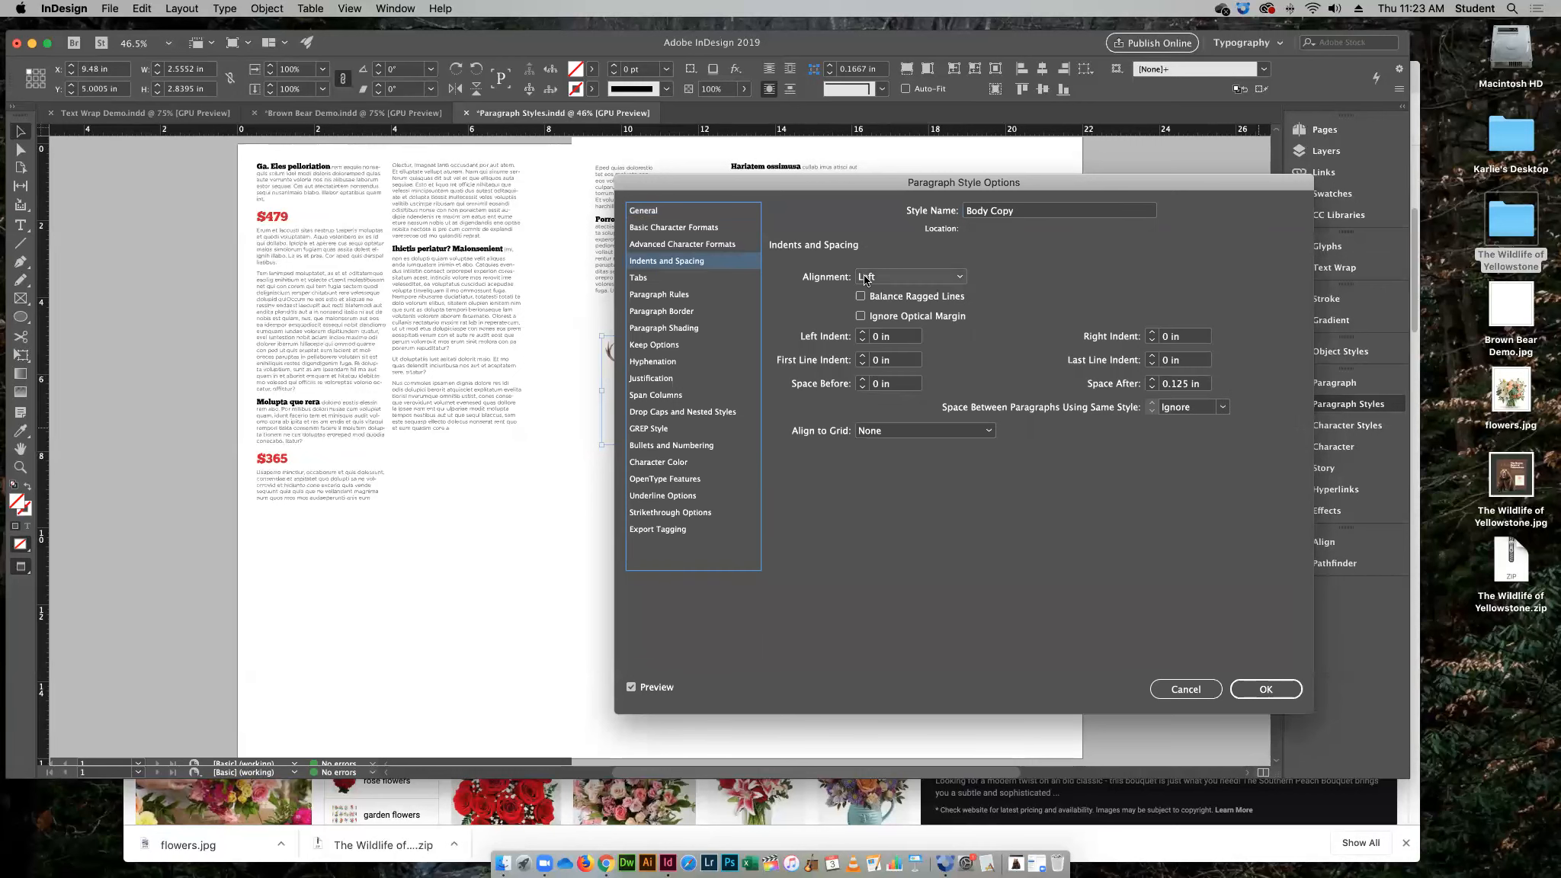
{"action": "left_click", "coordinate": [959, 278]}
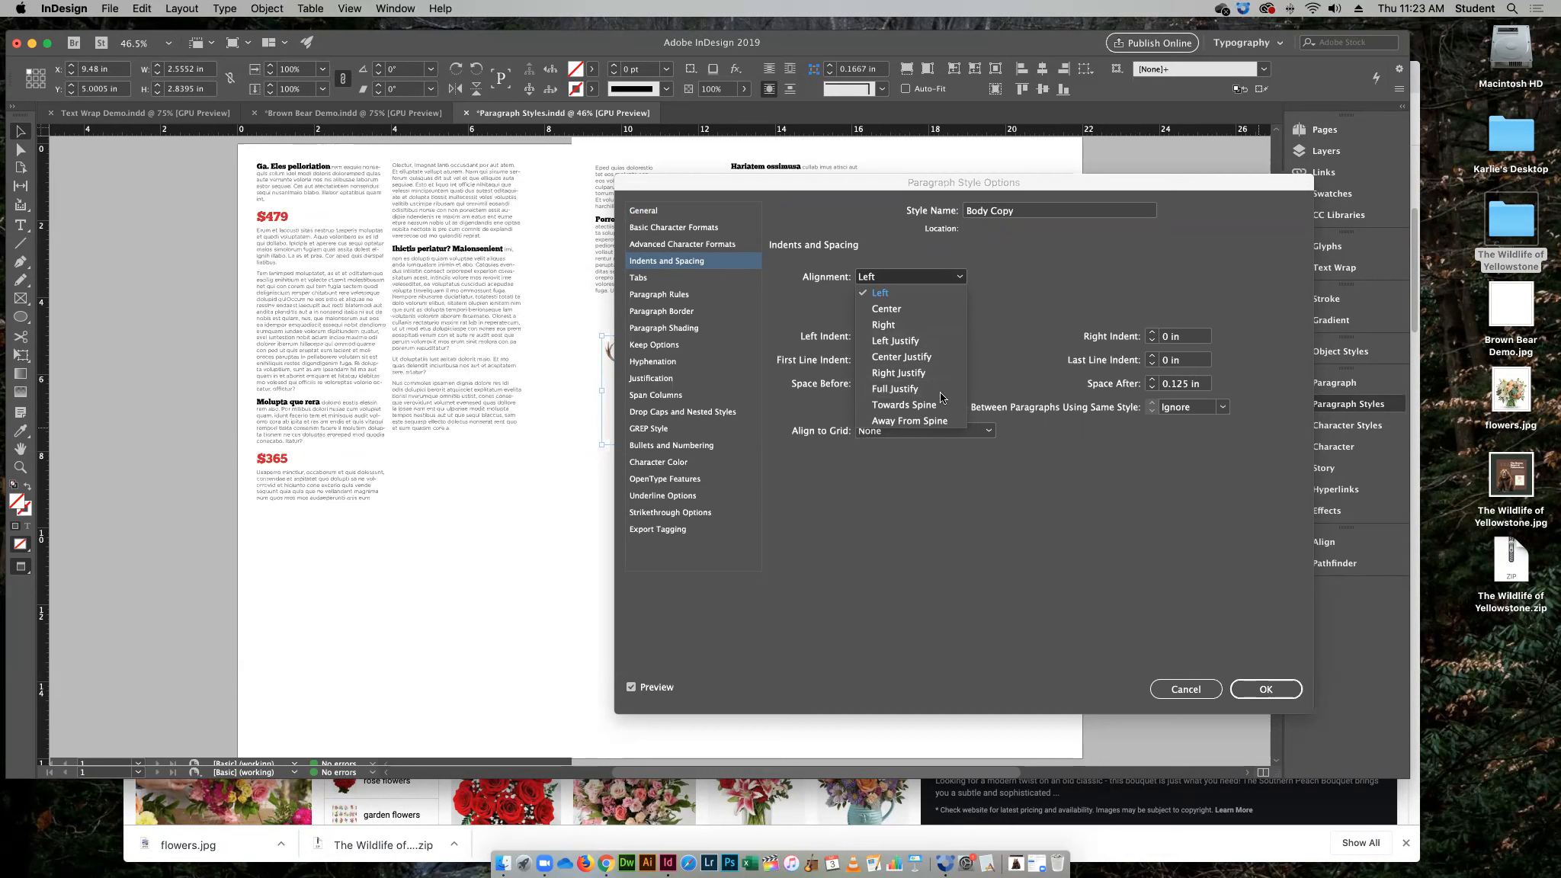
{"action": "left_click", "coordinate": [901, 390]}
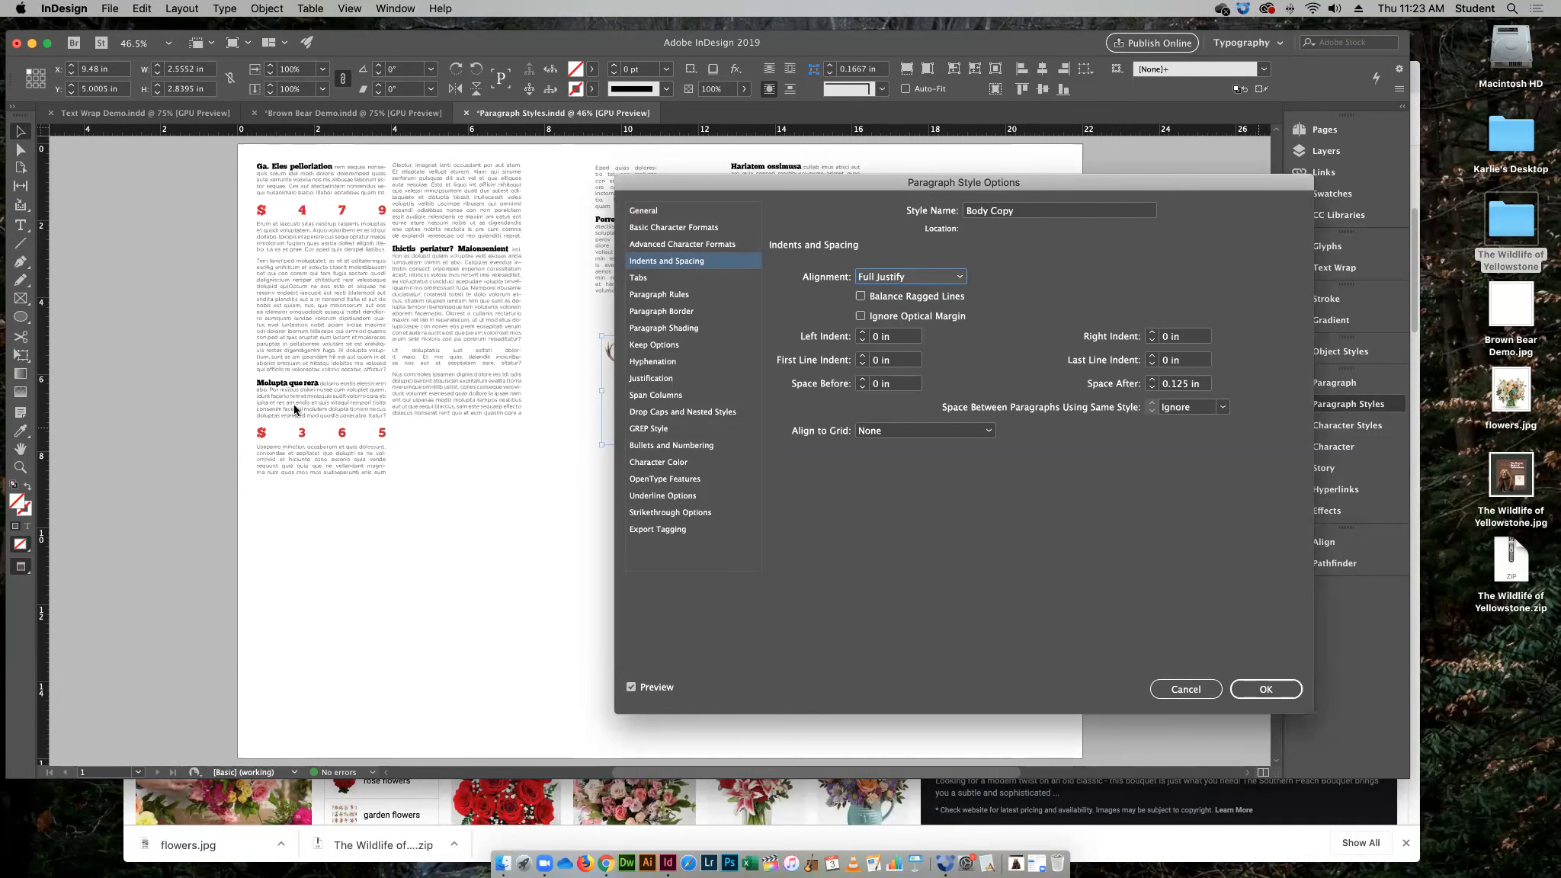
{"action": "left_click", "coordinate": [1246, 695]}
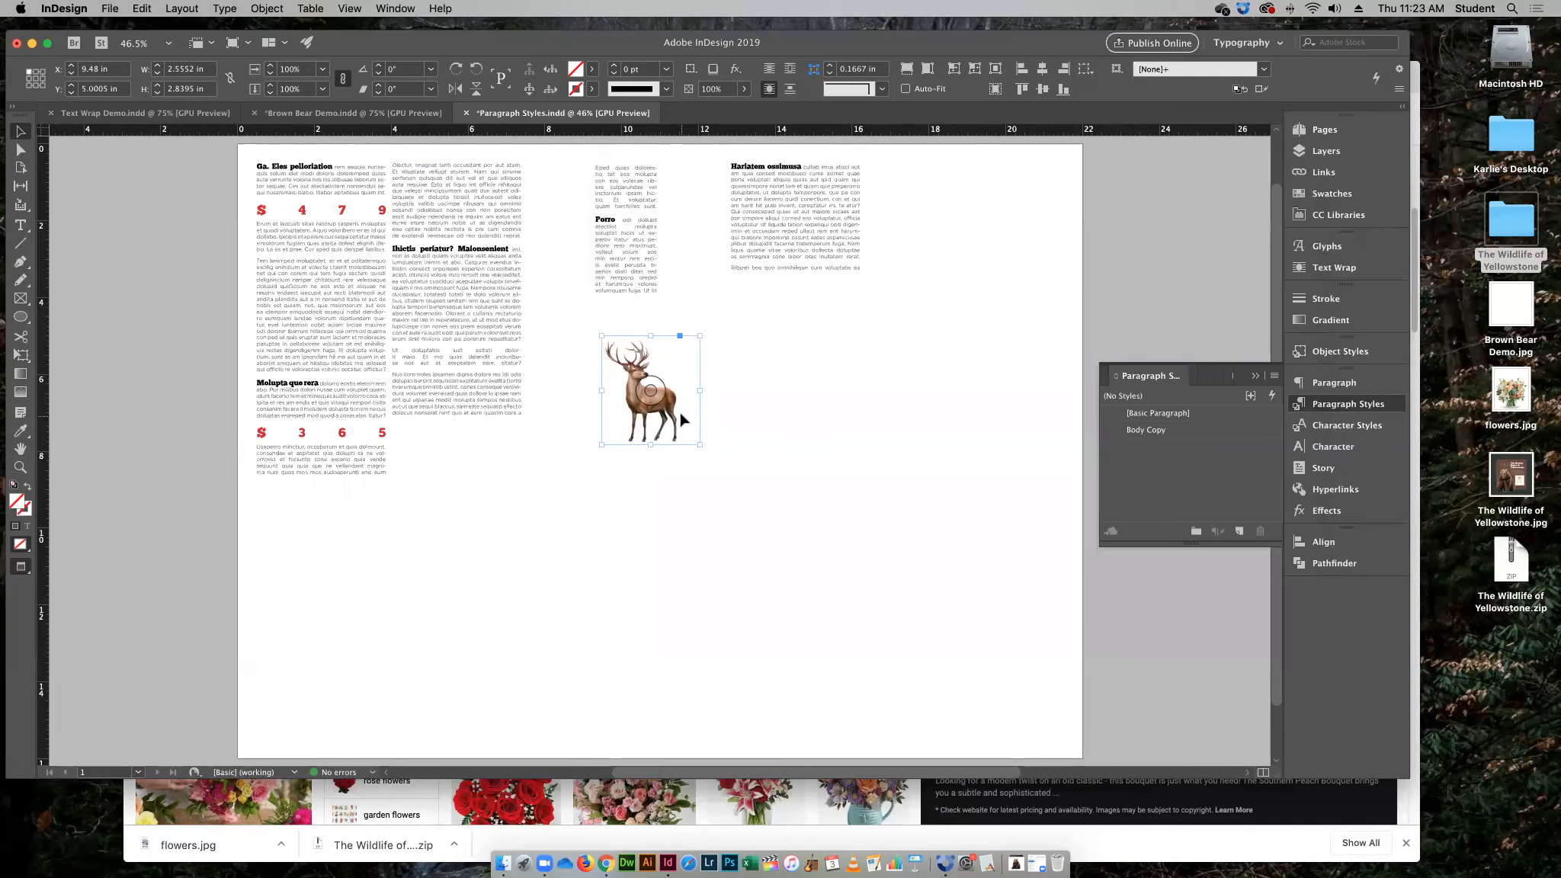
Move the elk over the second column's outer edge, raising it to just below the "Ihictis periatur? Maionsenient" heading
{"action": "left_click_drag", "start_coordinate": [672, 409], "coordinate": [566, 375]}
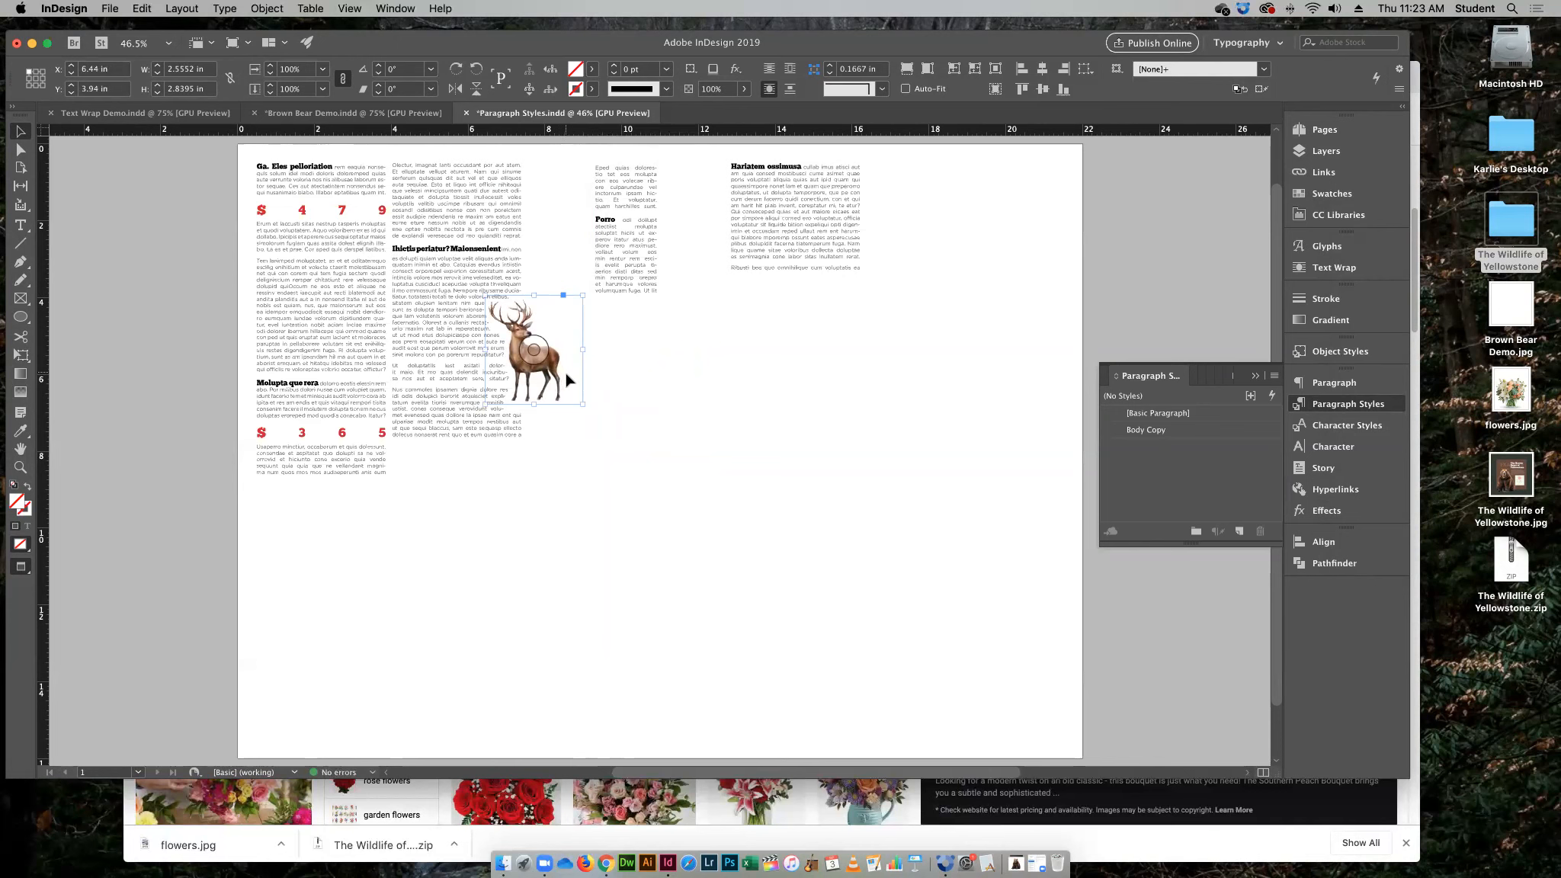
{"action": "left_click", "coordinate": [657, 409]}
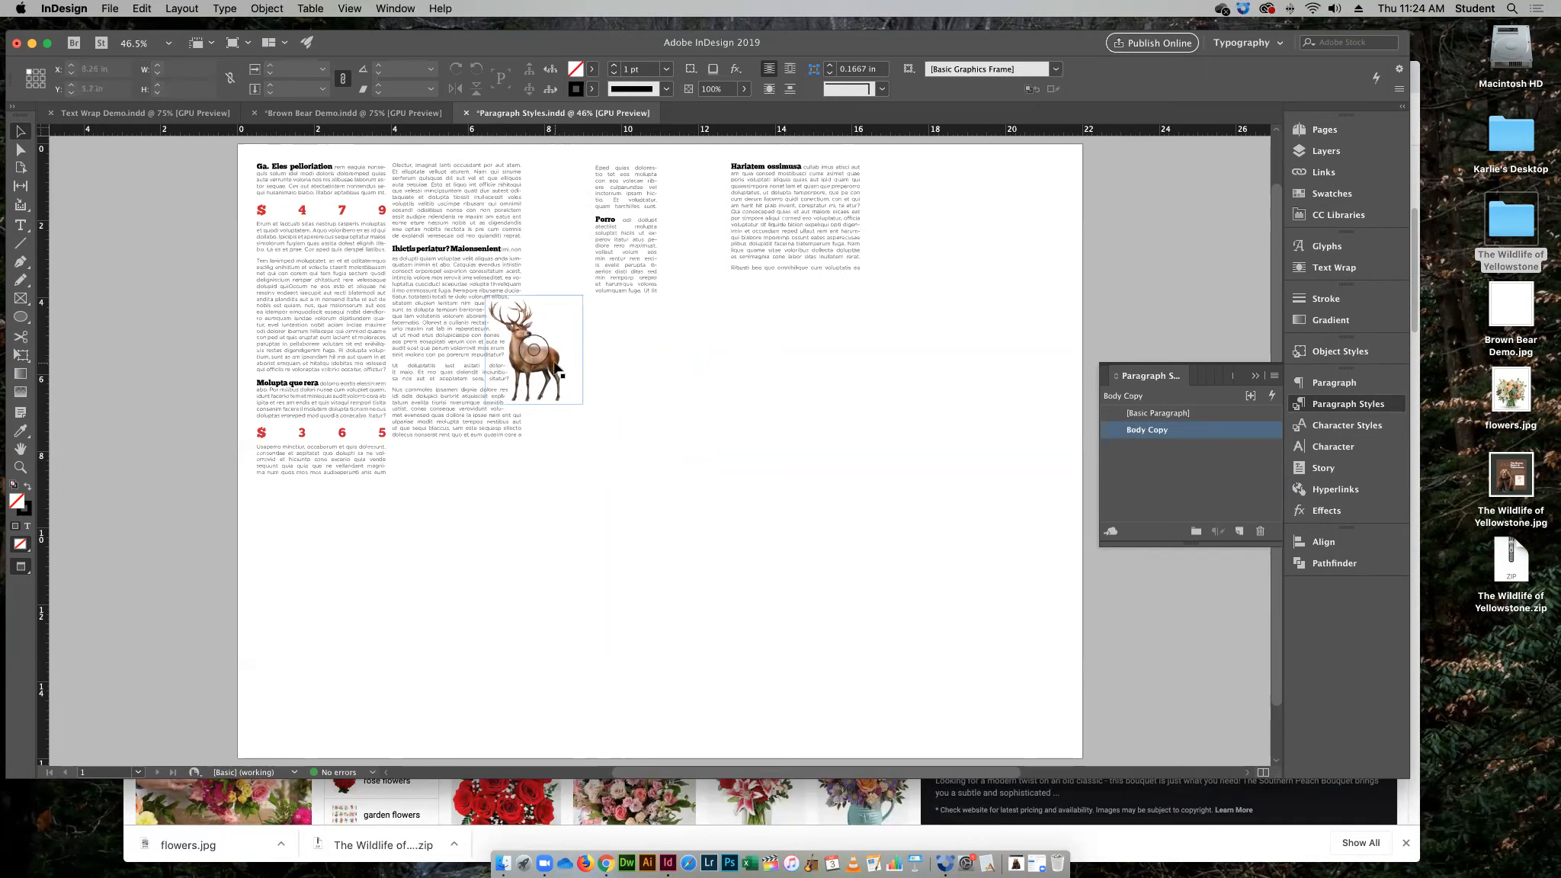
{"action": "left_click_drag", "start_coordinate": [561, 373], "coordinate": [556, 326]}
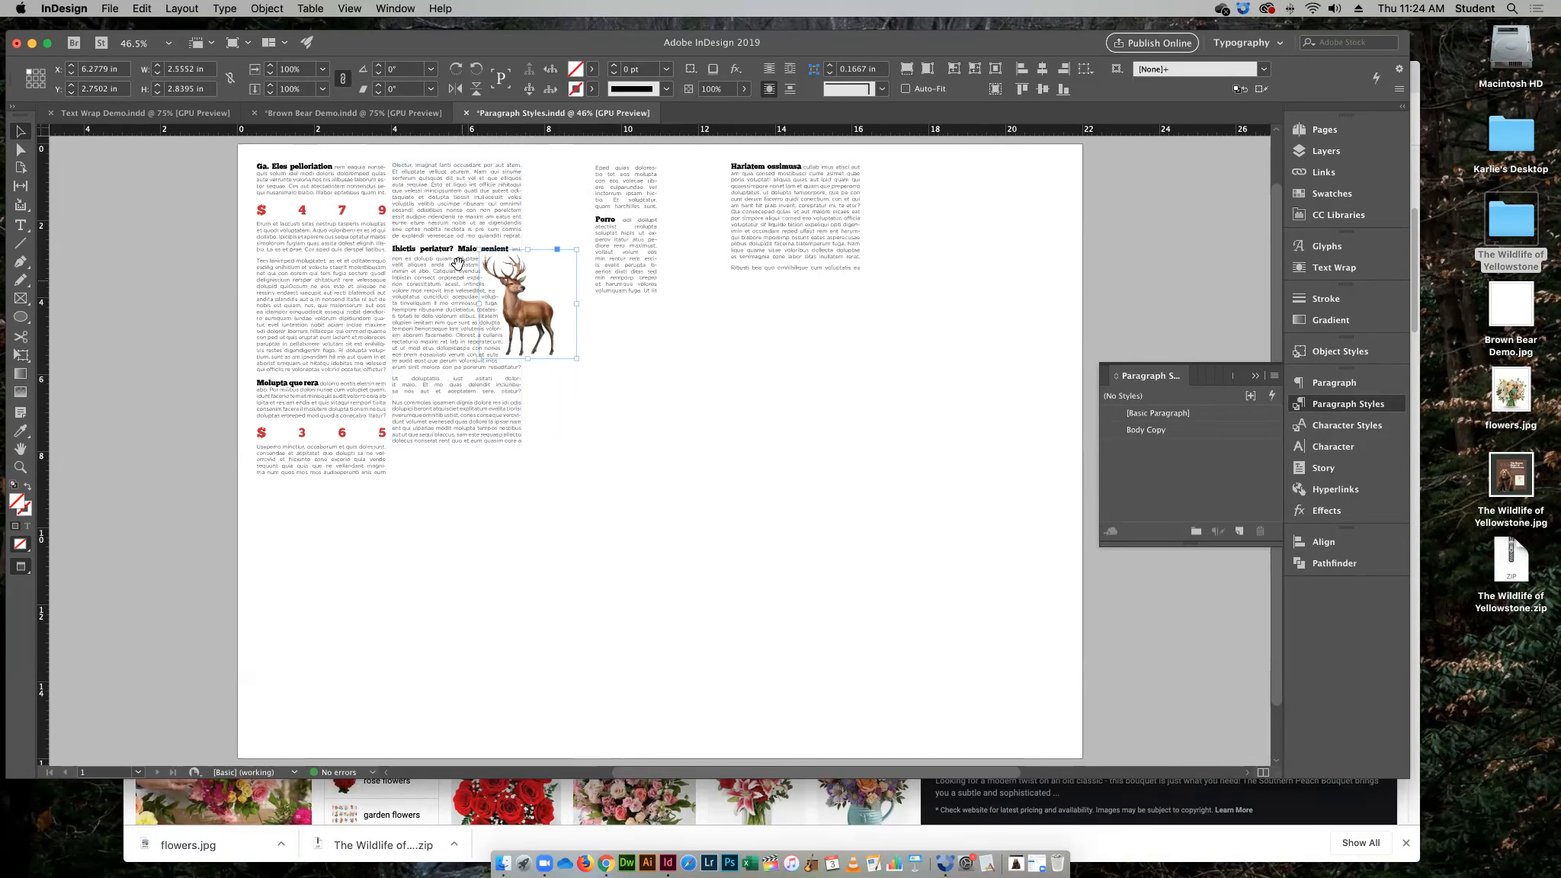
Adjust the wrap contour's anchor points beside the elk's antlers, neck, chest and front legs to refine the text edge
{"action": "left_click_drag", "start_coordinate": [448, 244], "coordinate": [729, 531]}
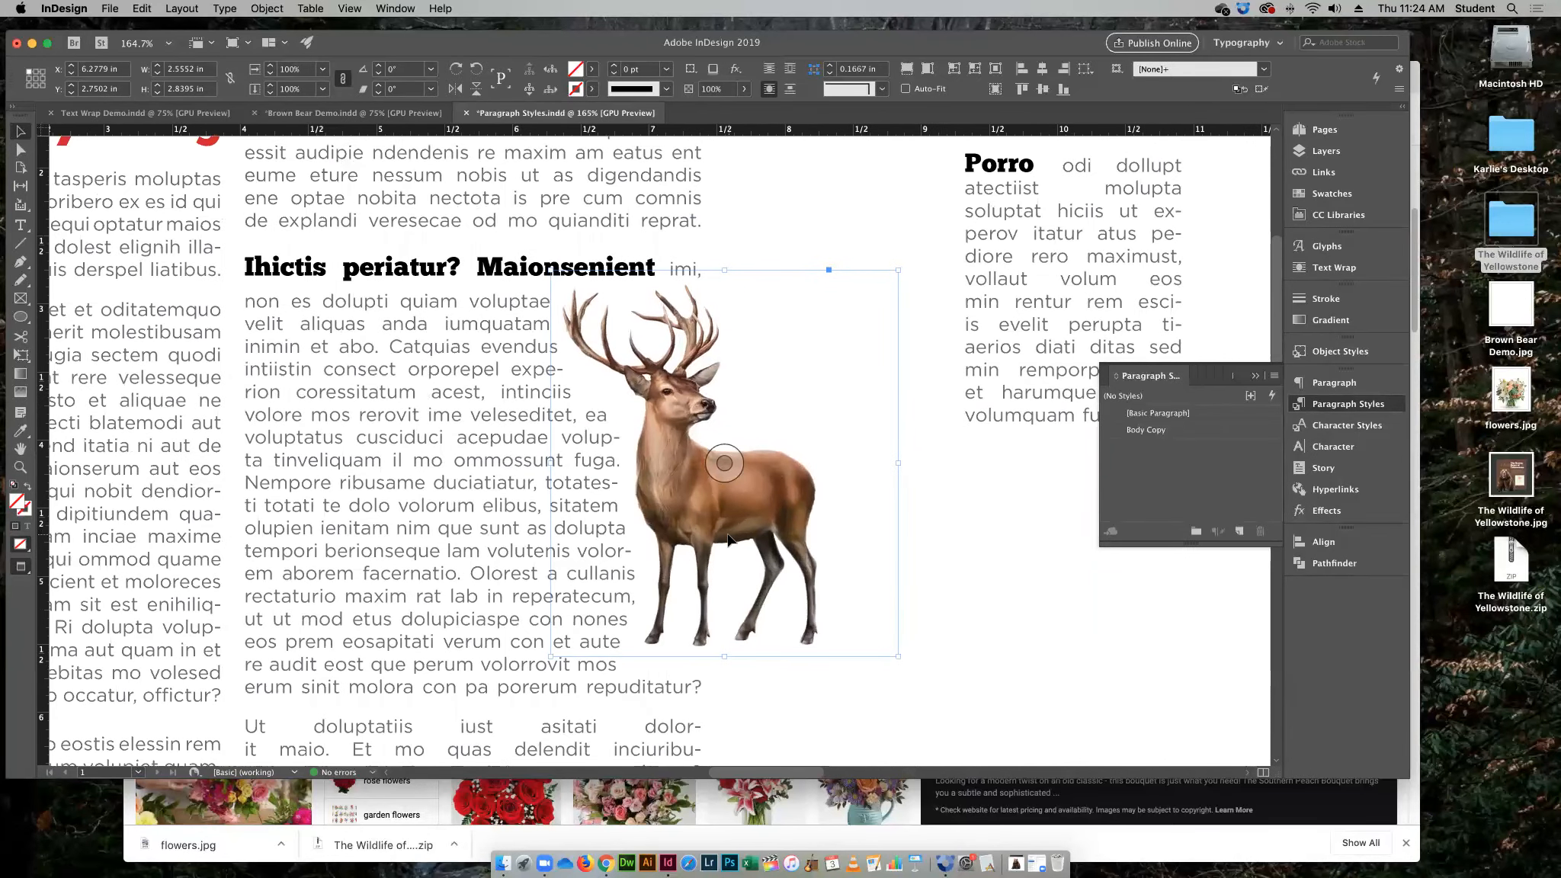
{"action": "left_click", "coordinate": [21, 150]}
{"action": "left_click", "coordinate": [722, 427]}
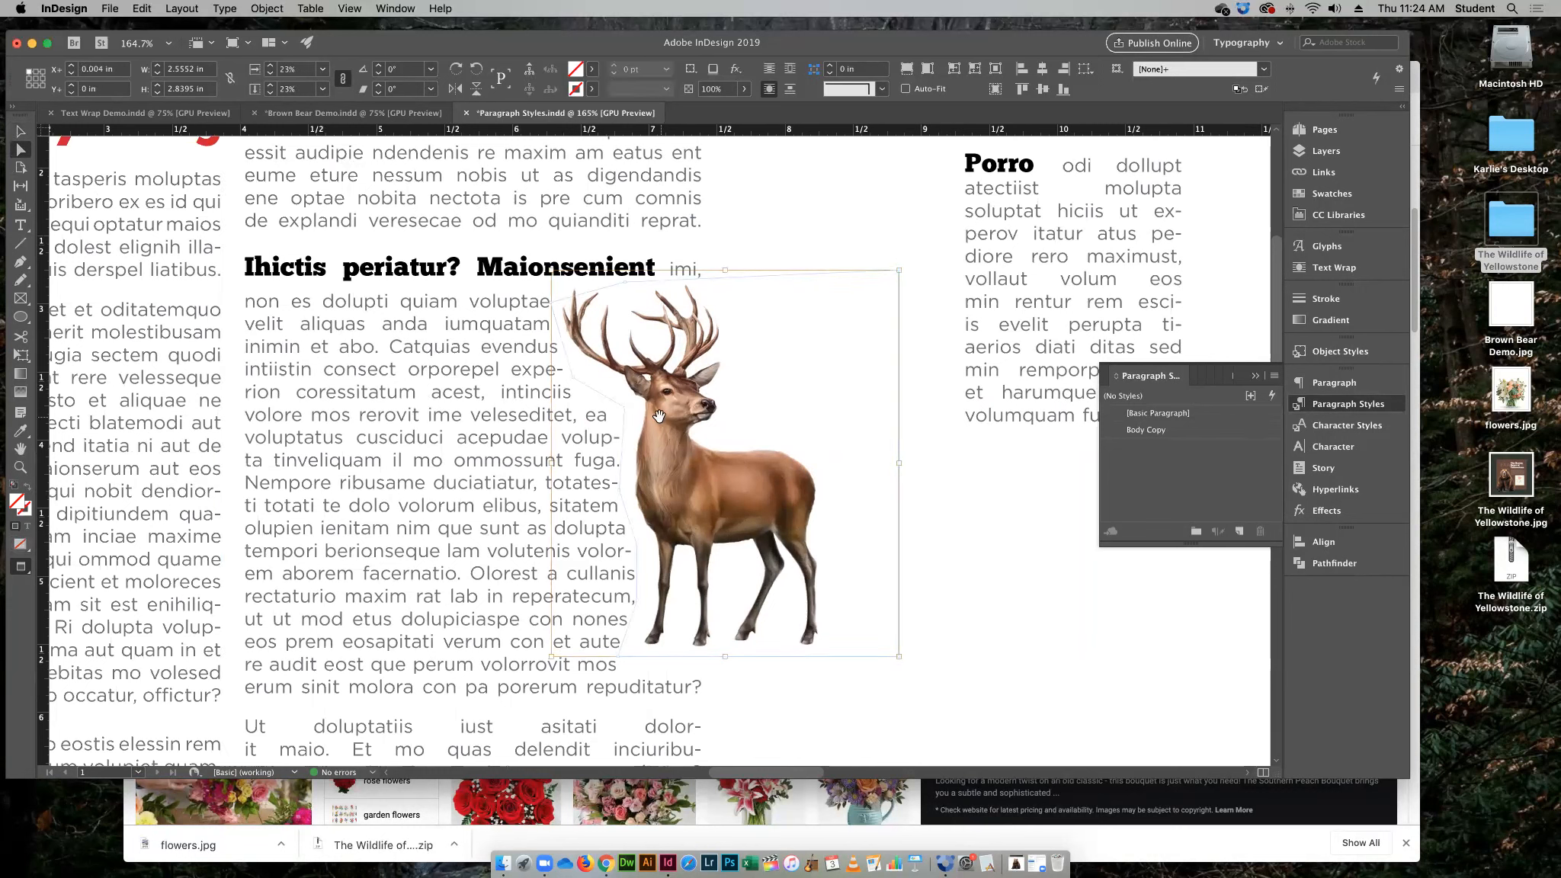
{"action": "left_click", "coordinate": [573, 378]}
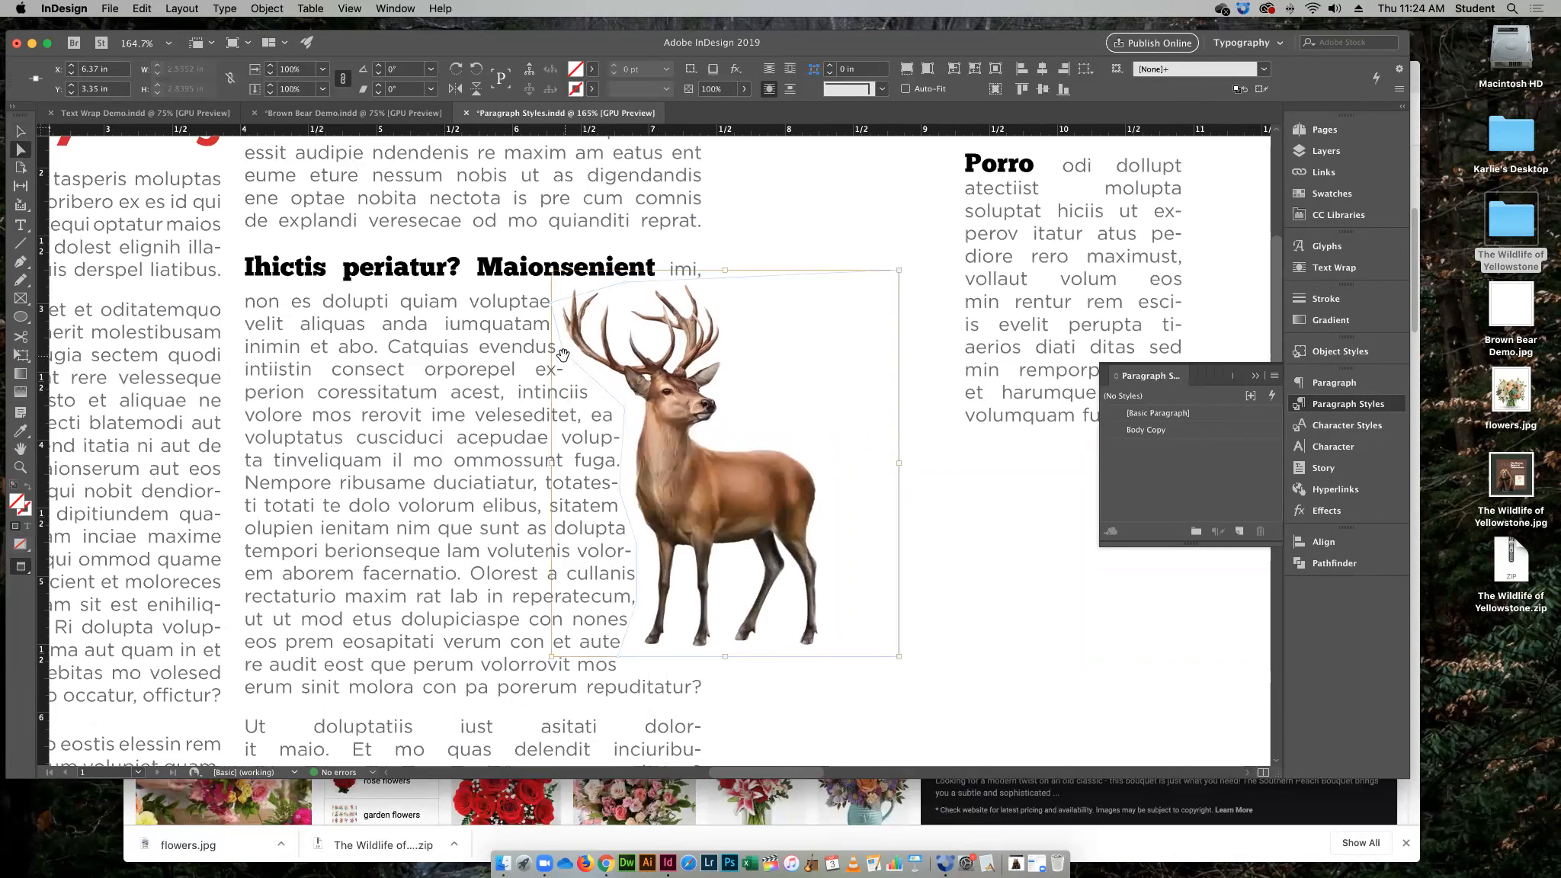
{"action": "left_click_drag", "start_coordinate": [561, 357], "coordinate": [621, 403]}
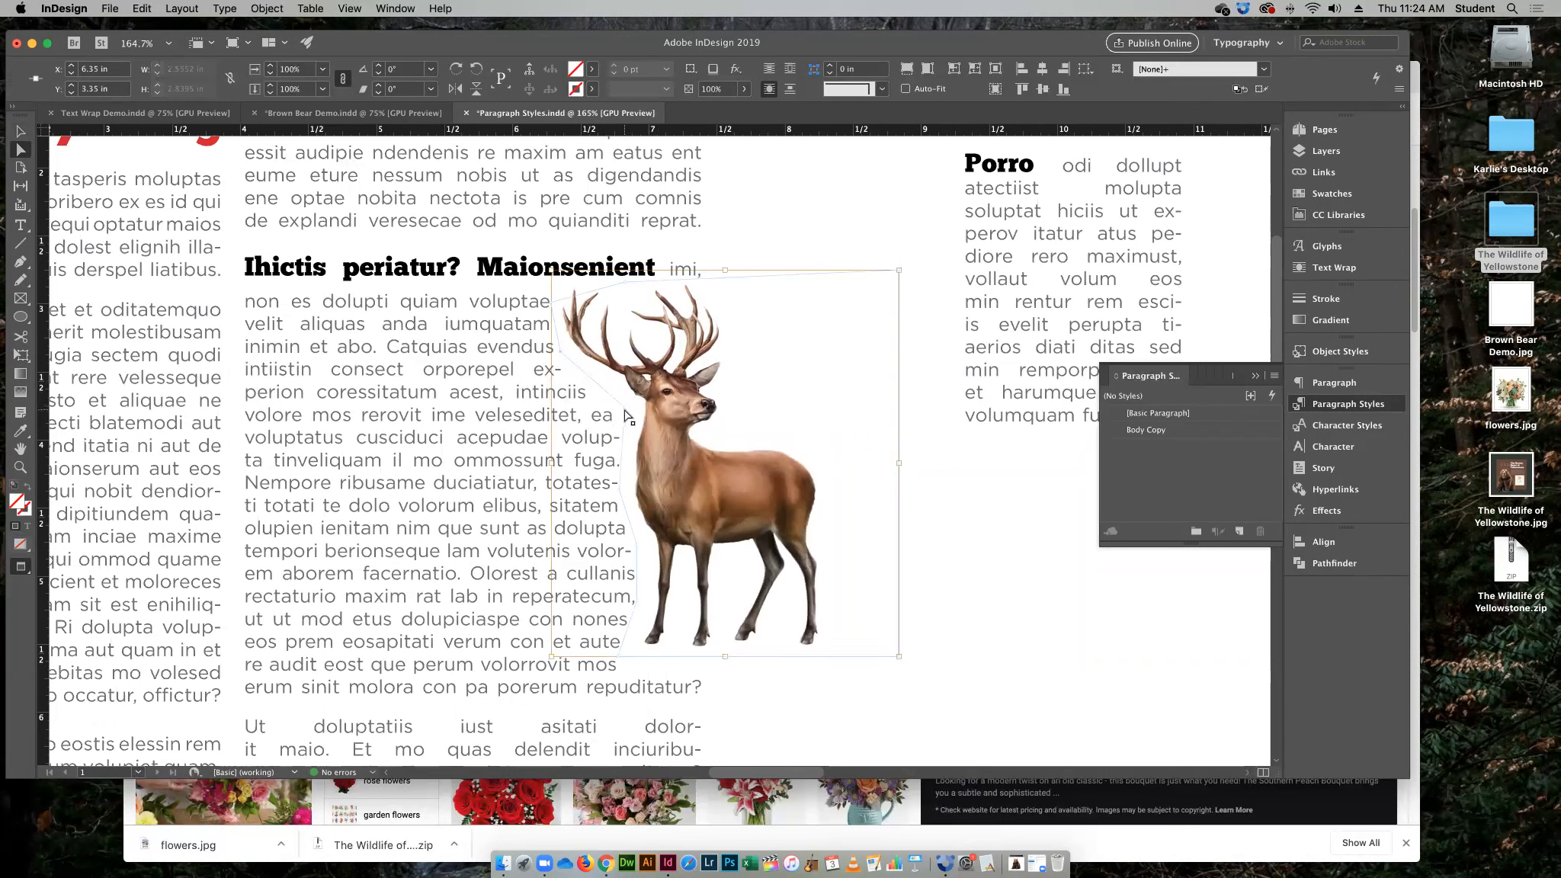
{"action": "left_click_drag", "start_coordinate": [625, 411], "coordinate": [619, 396]}
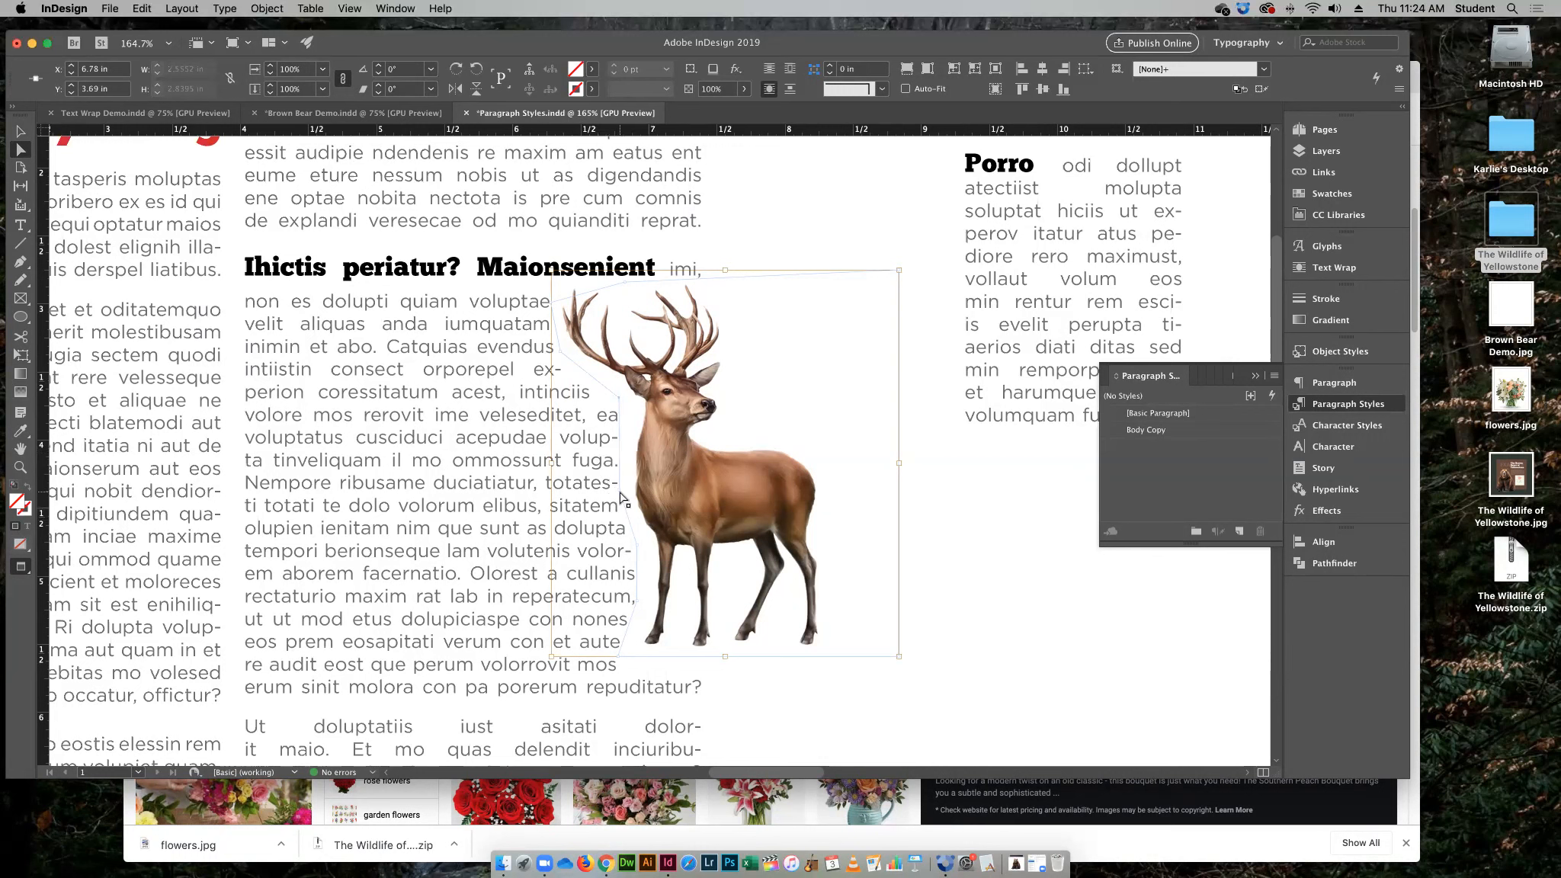
{"action": "left_click_drag", "start_coordinate": [617, 490], "coordinate": [611, 489]}
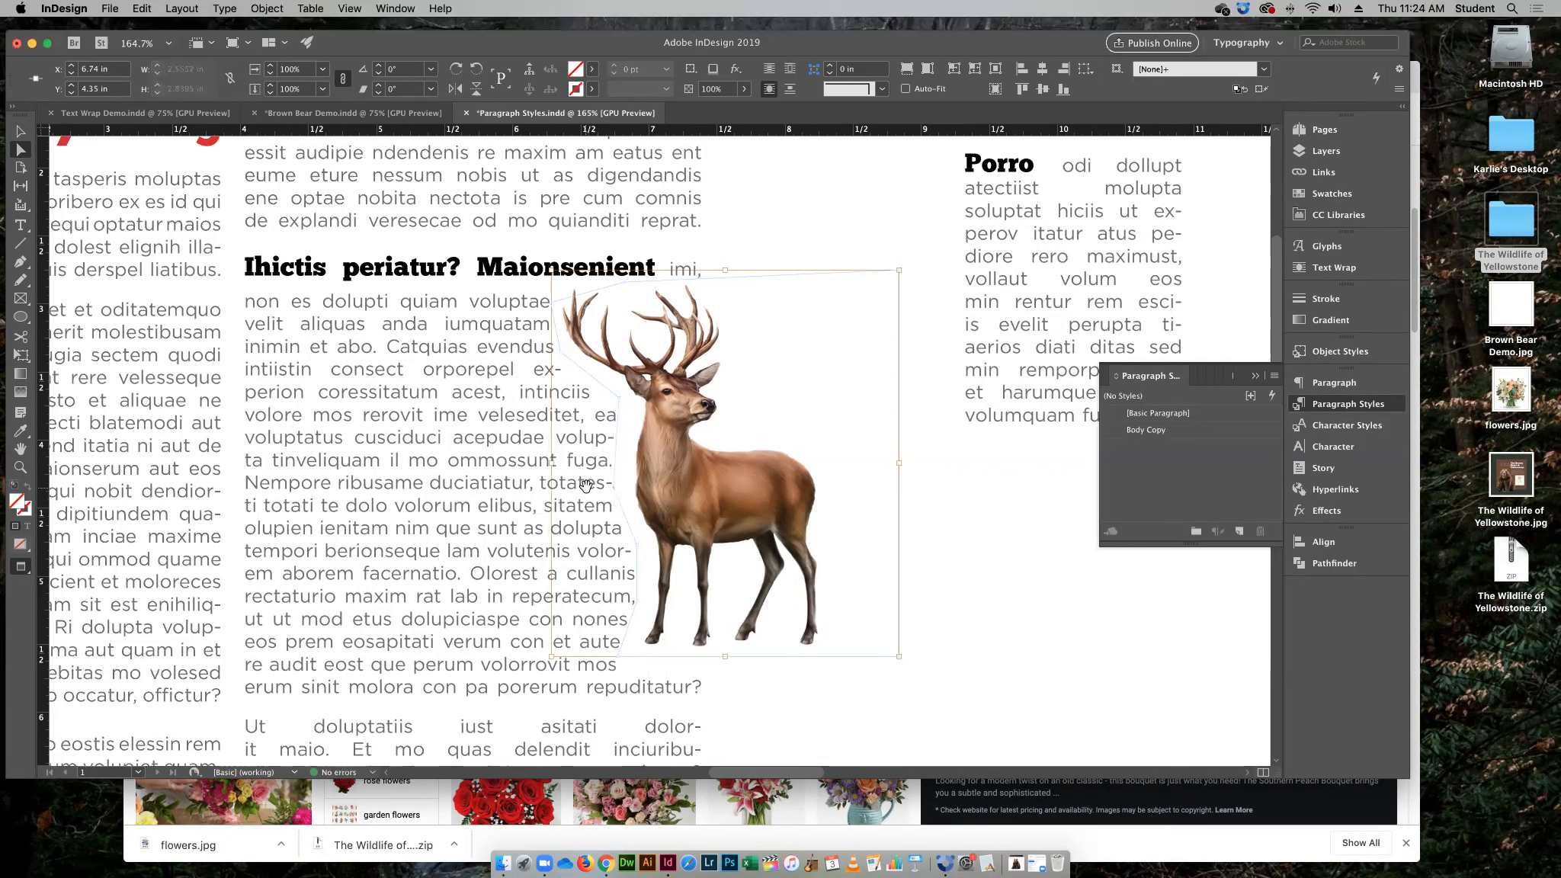
{"action": "left_click", "coordinate": [637, 546]}
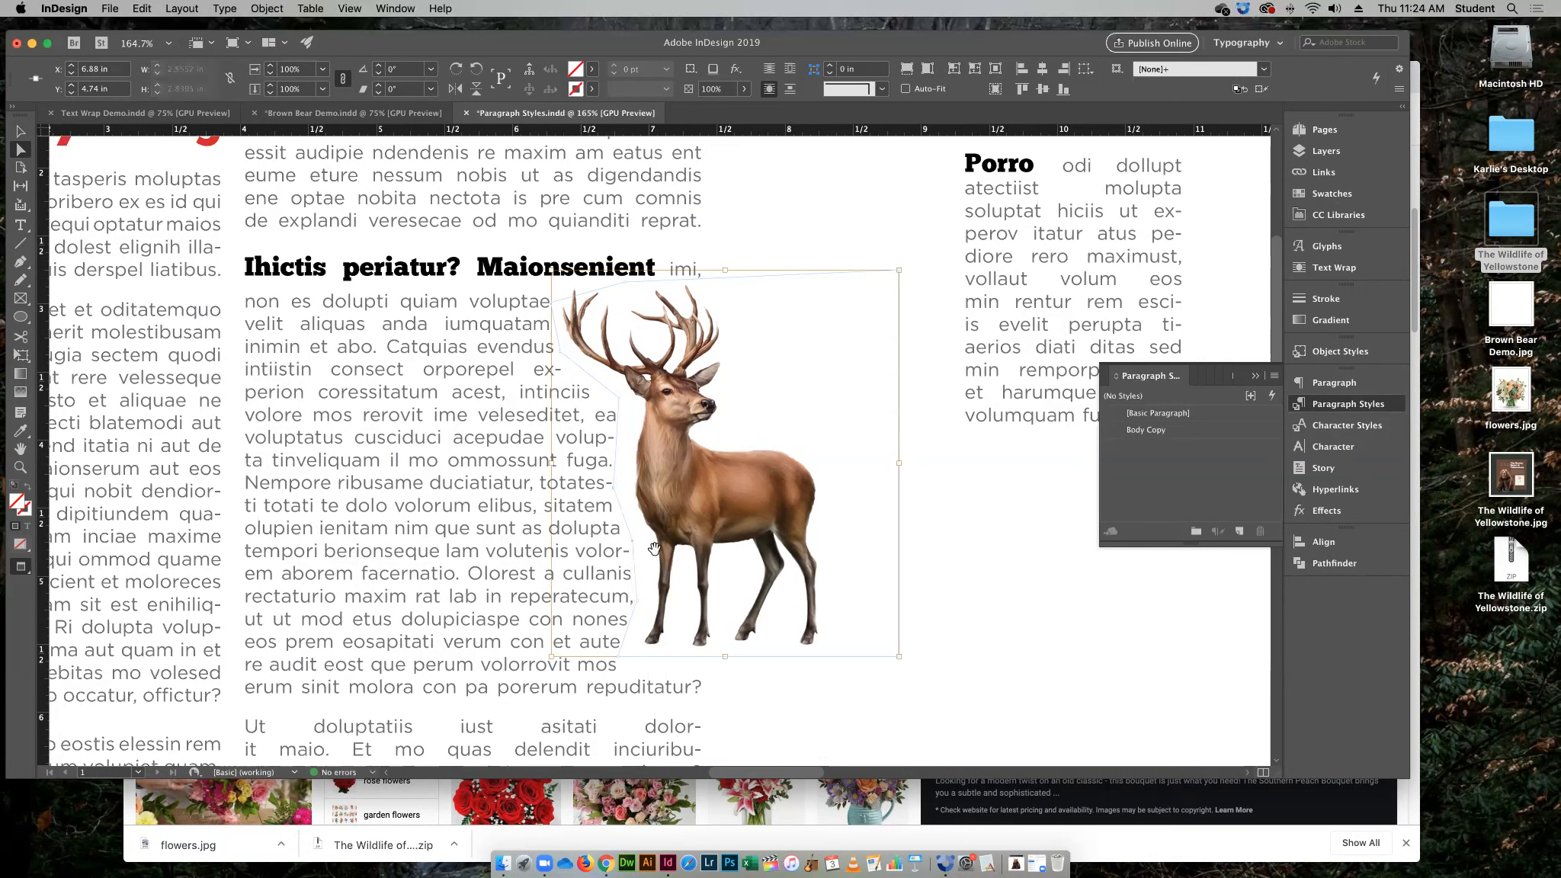
{"action": "left_click", "coordinate": [988, 586]}
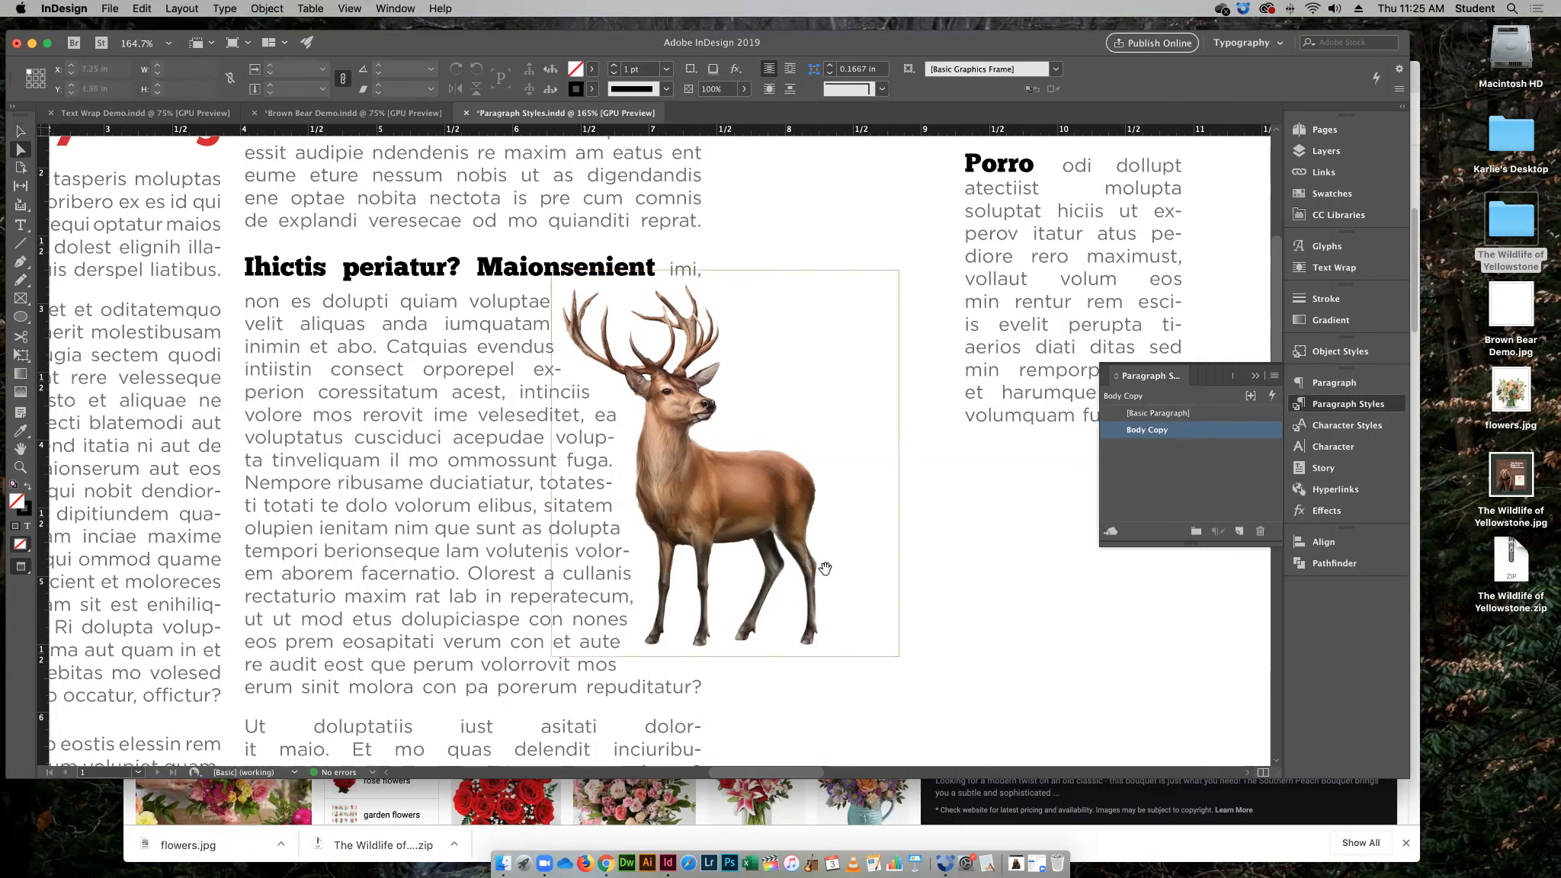
Move the whole elk frame farther into the second column, to about X 5.91 in, Y 2.83 in
{"action": "left_click", "coordinate": [22, 127]}
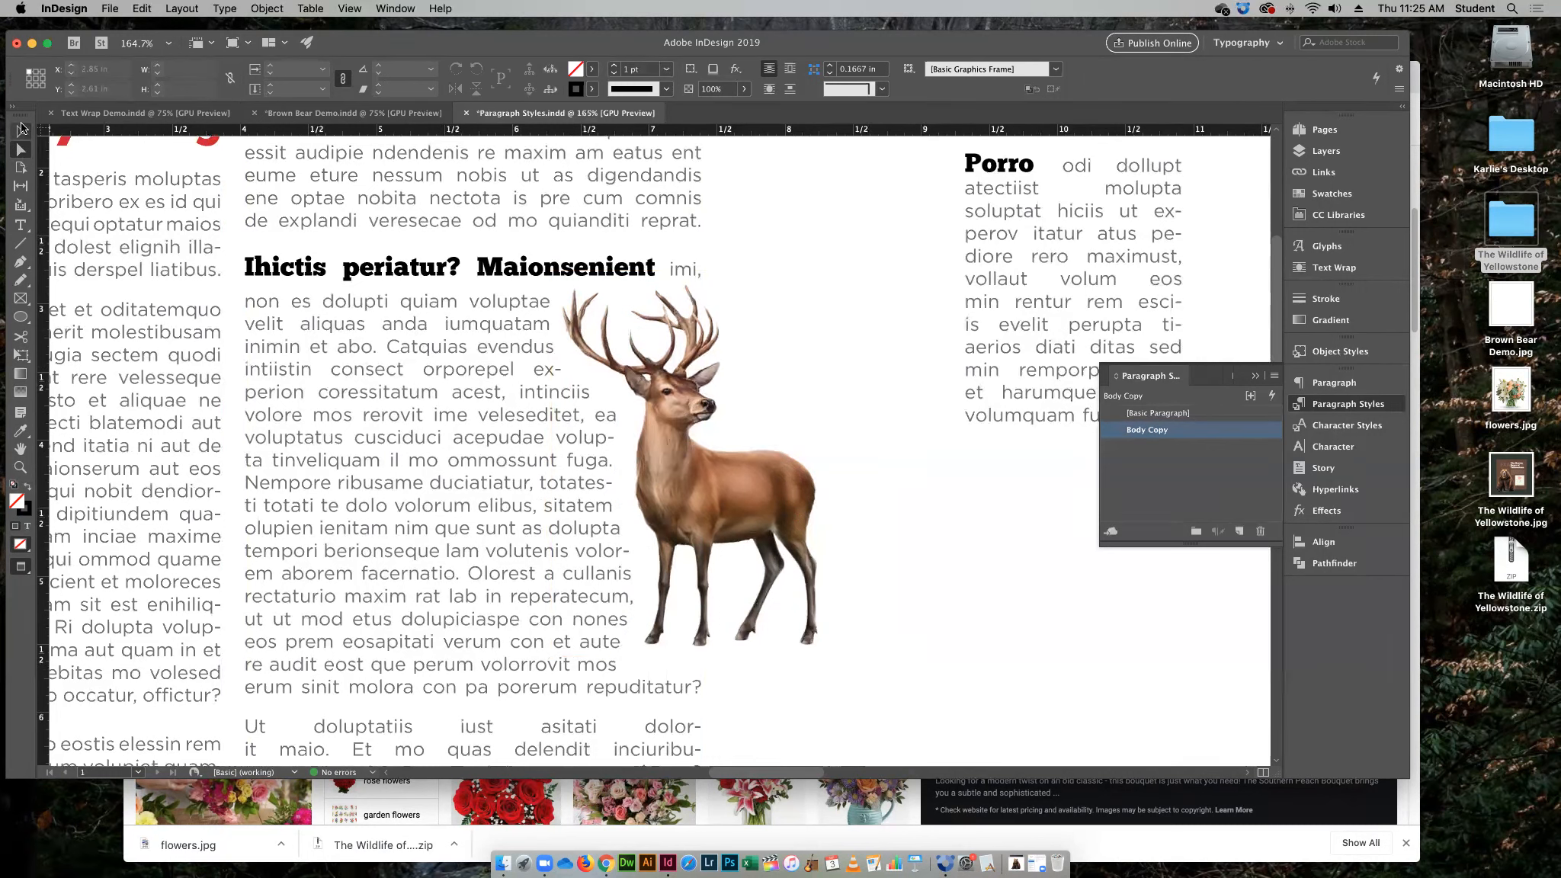
{"action": "left_click_drag", "start_coordinate": [808, 497], "coordinate": [756, 509]}
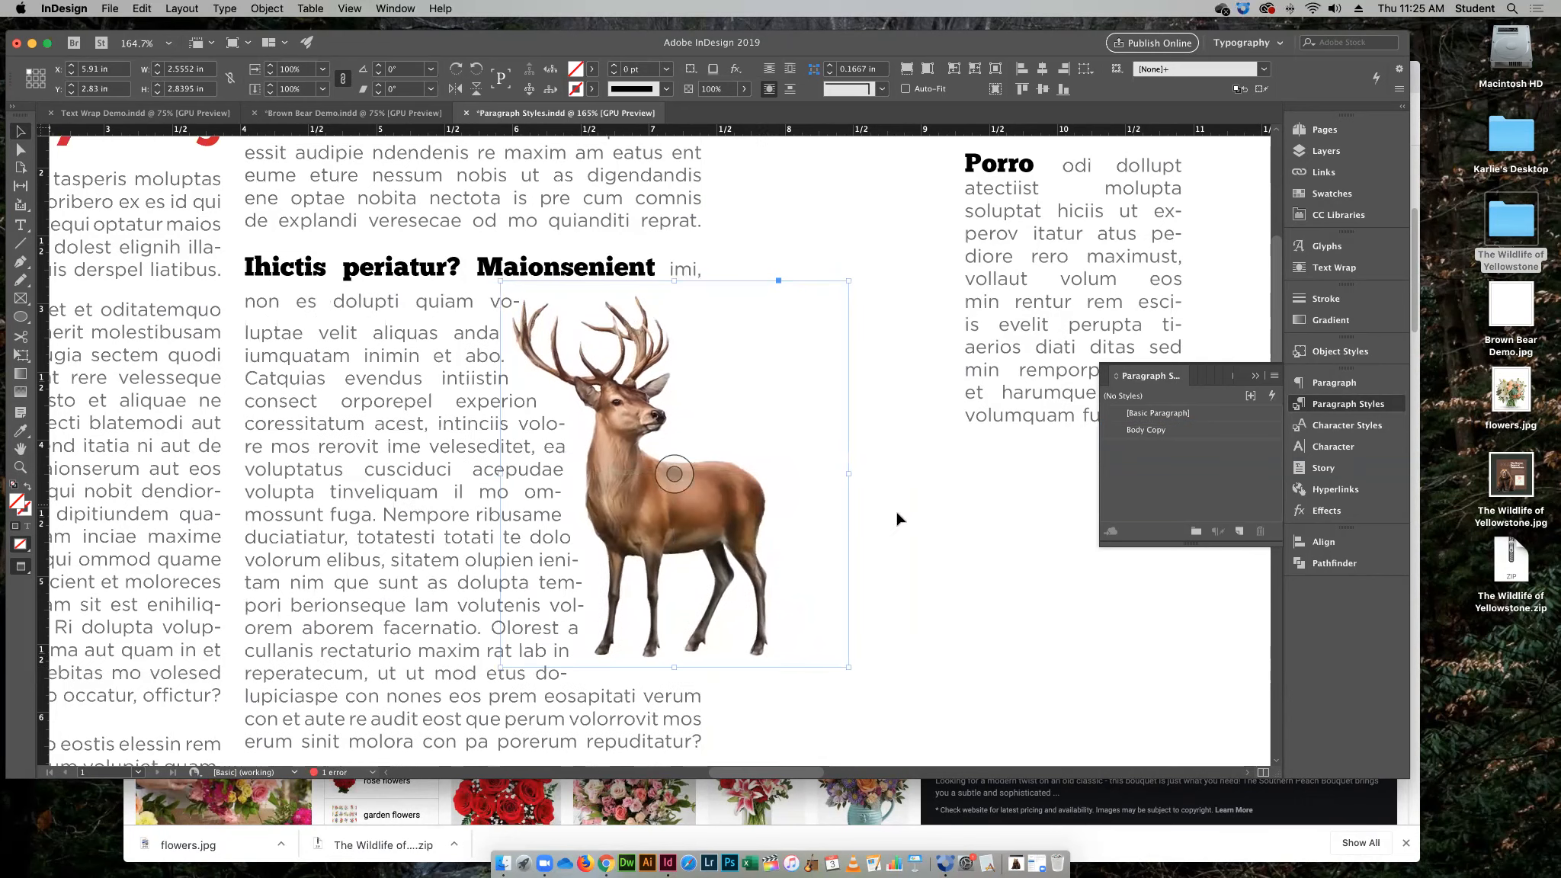
{"action": "left_click", "coordinate": [922, 526]}
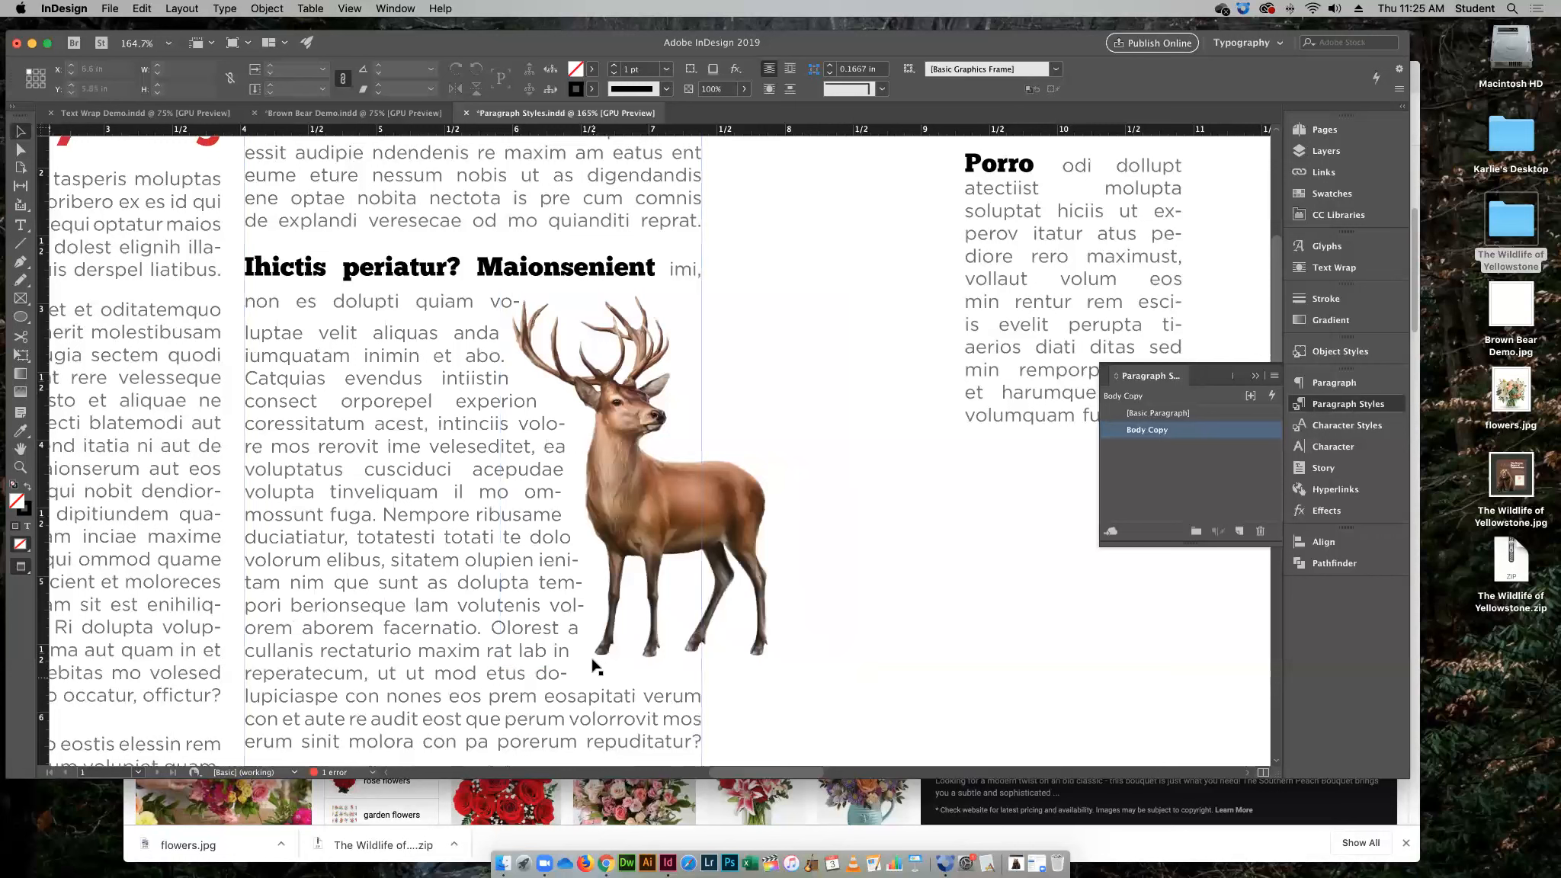
Raise the contour point near the elk's front hooves and reduce the image to about 2.78 in high from its lower edge
{"action": "key", "text": "a"}
{"action": "left_click", "coordinate": [526, 447]}
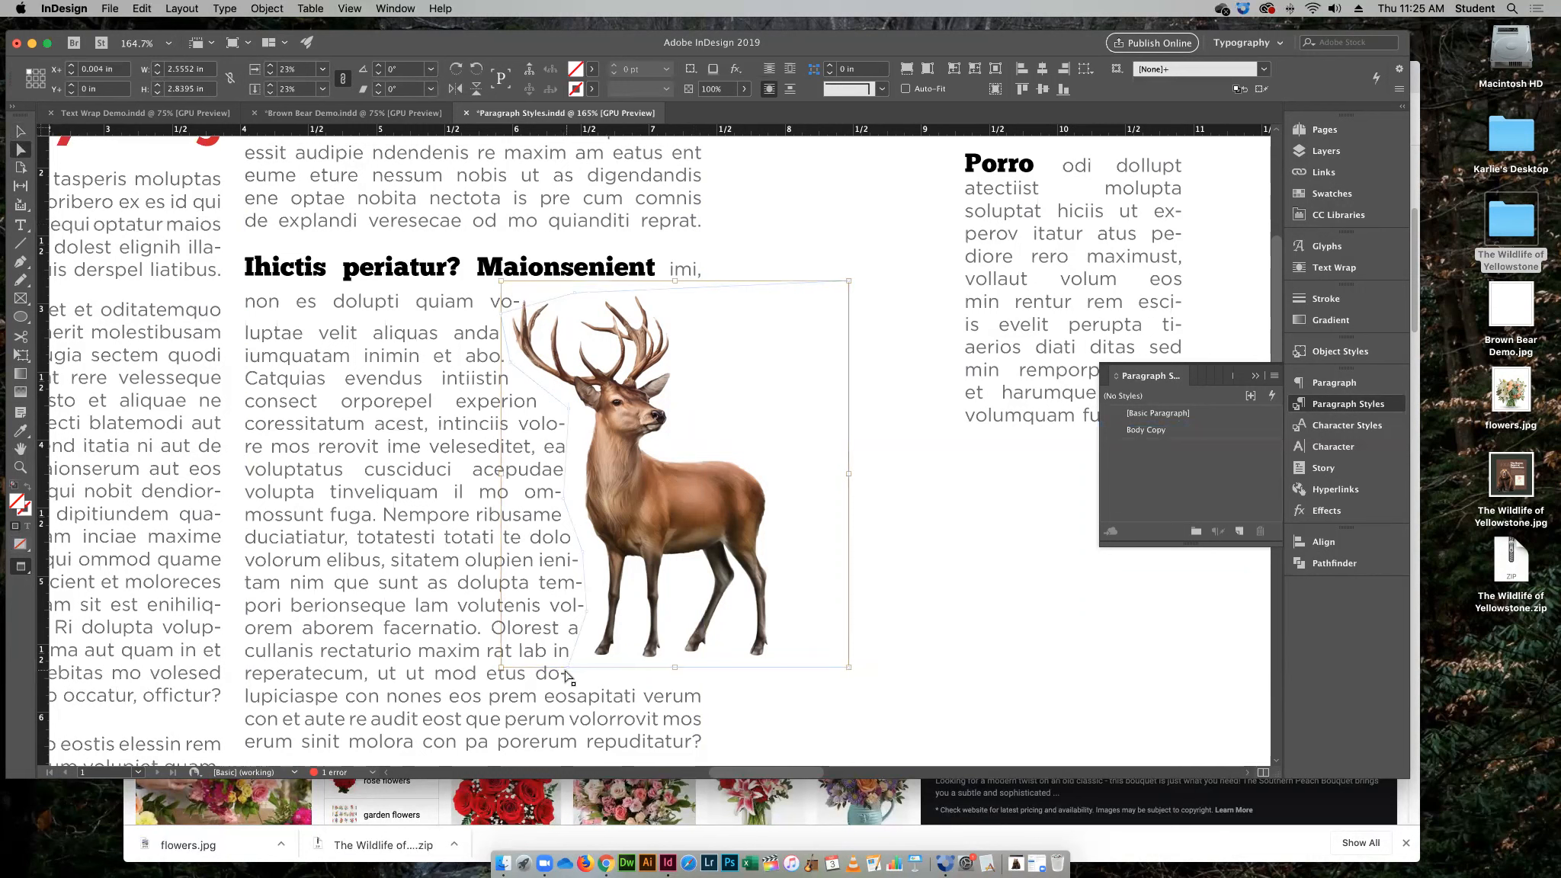
{"action": "left_click_drag", "start_coordinate": [567, 669], "coordinate": [565, 661]}
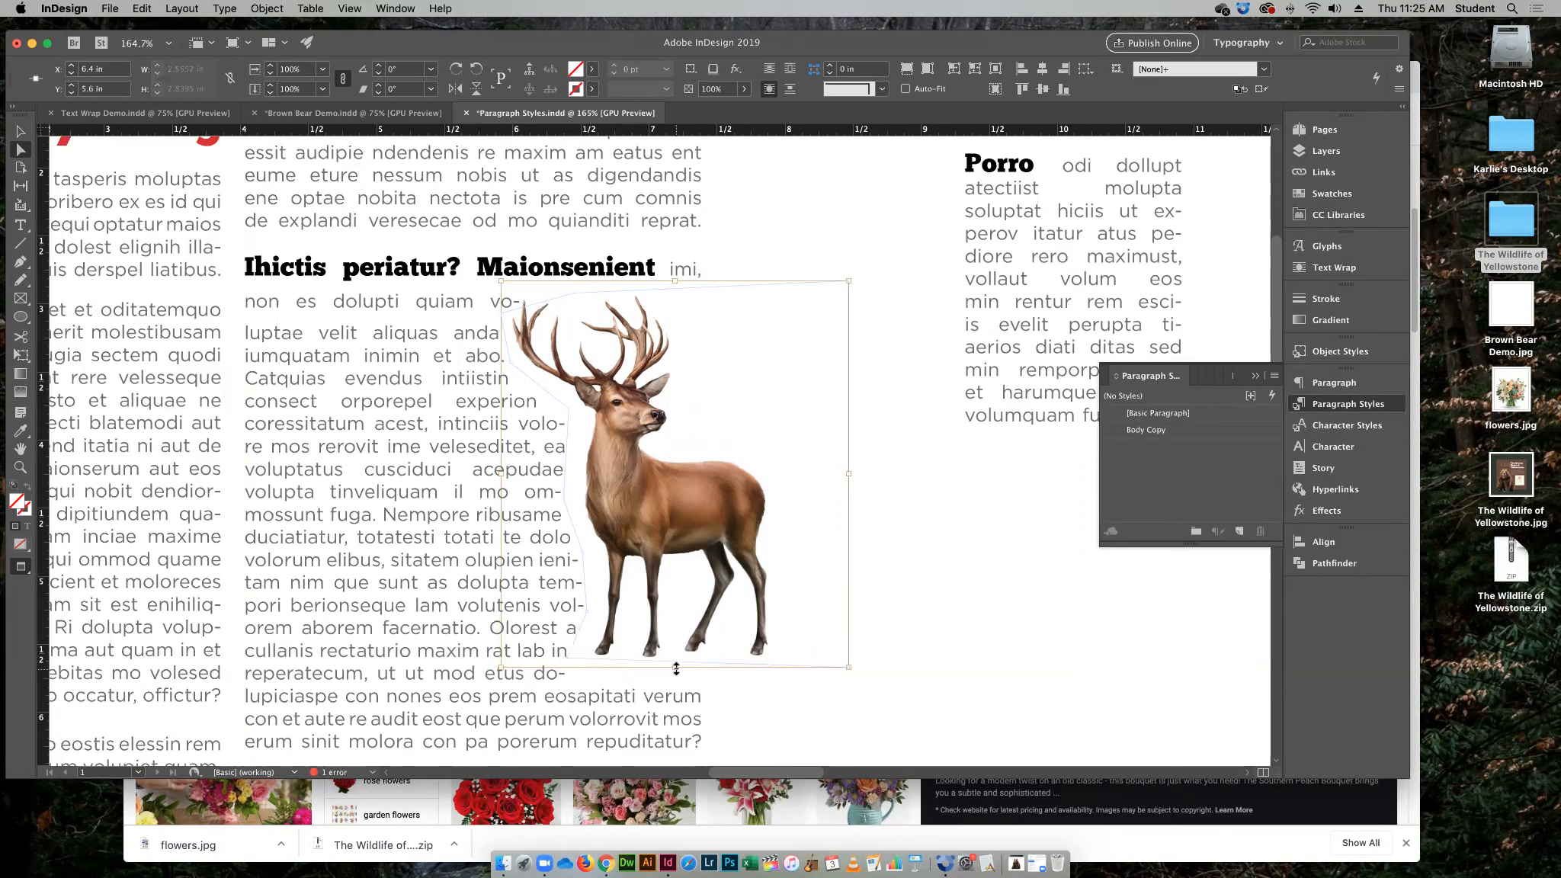
{"action": "left_click_drag", "start_coordinate": [675, 667], "coordinate": [674, 659]}
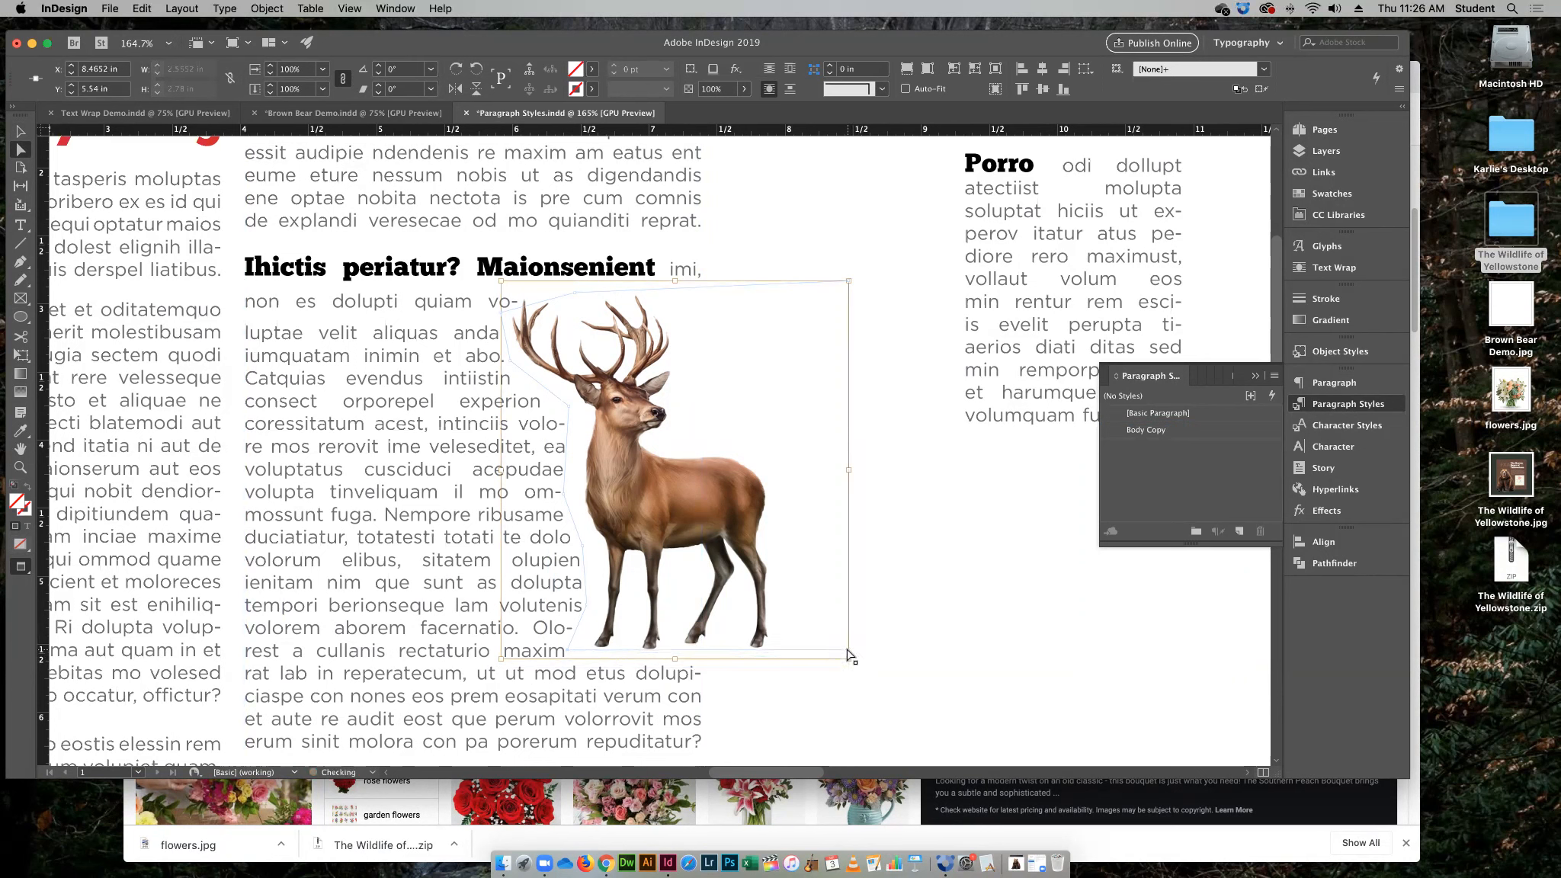
{"action": "left_click", "coordinate": [934, 699]}
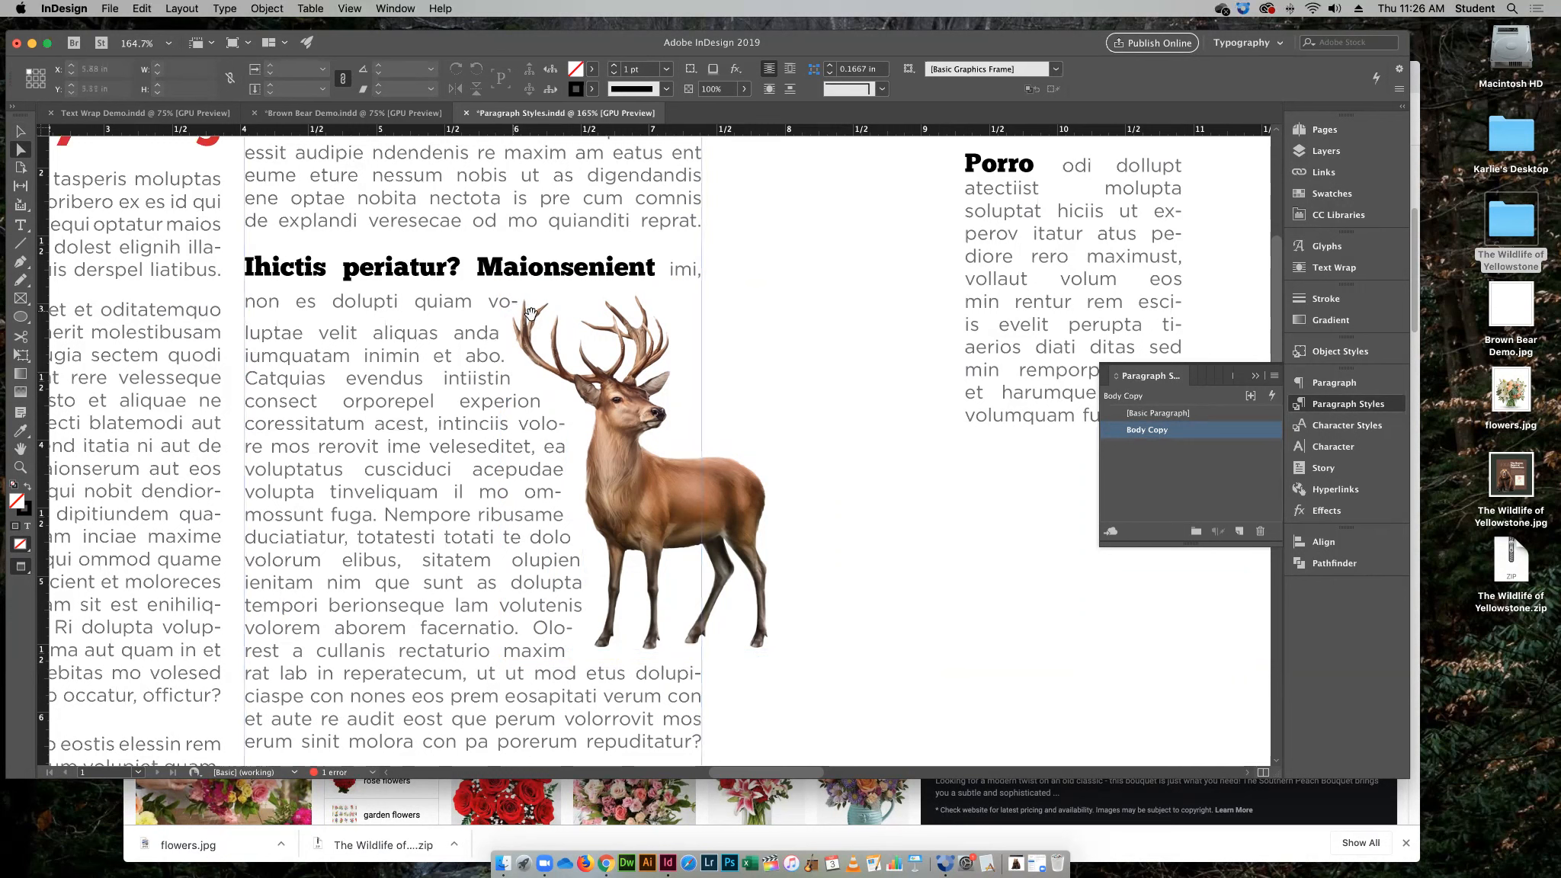
Reshape the contour around the elk's antlers and pull the image's left edge slightly inward, to about X 5.956 in
{"action": "left_click", "coordinate": [623, 381]}
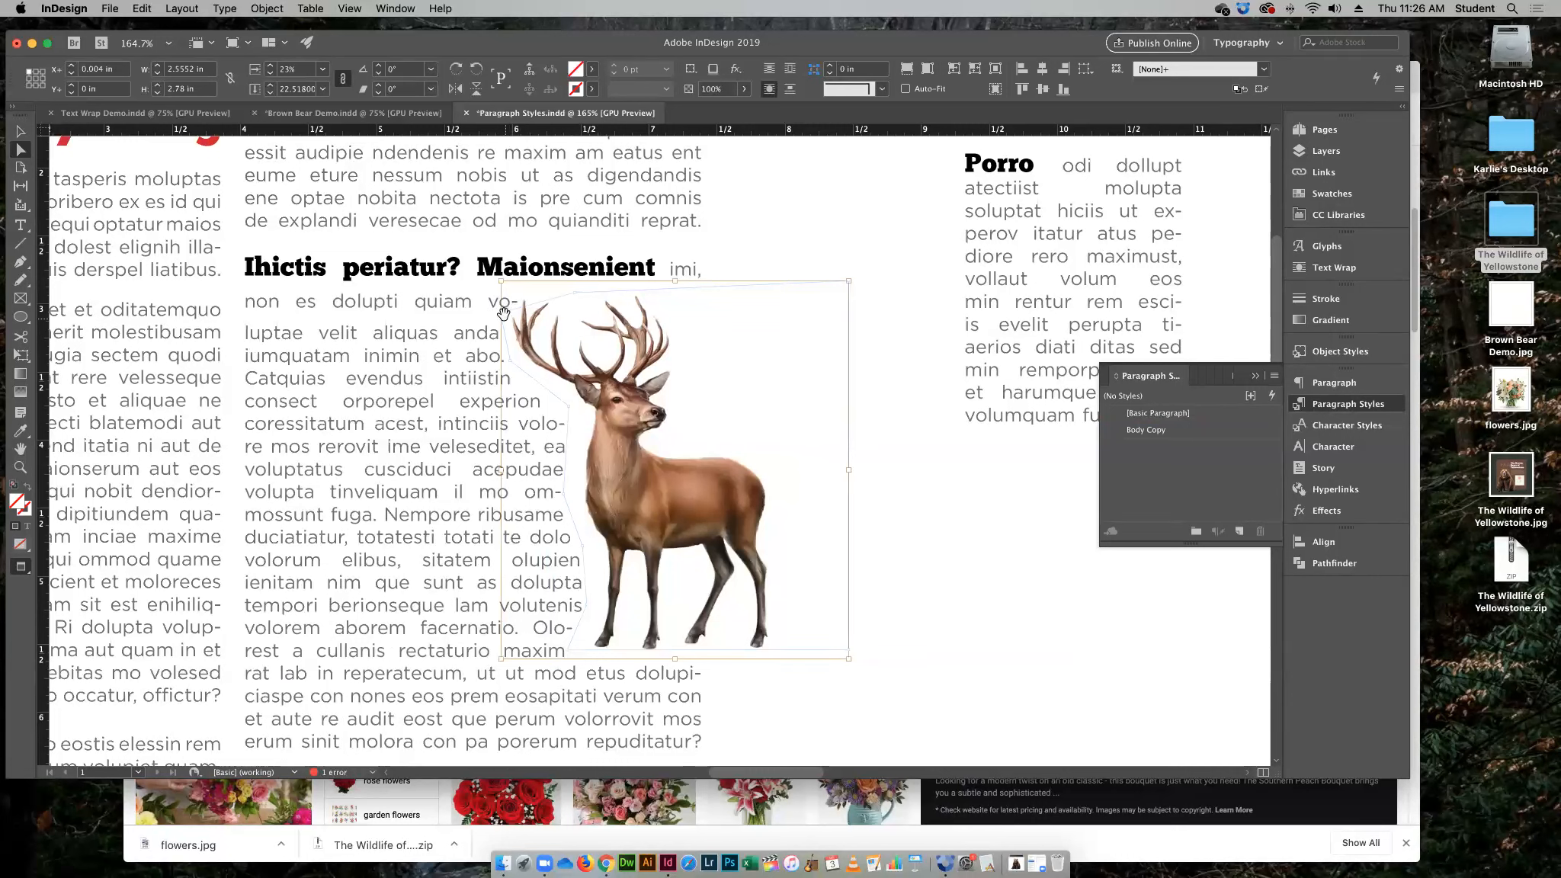
{"action": "left_click_drag", "start_coordinate": [503, 317], "coordinate": [509, 290]}
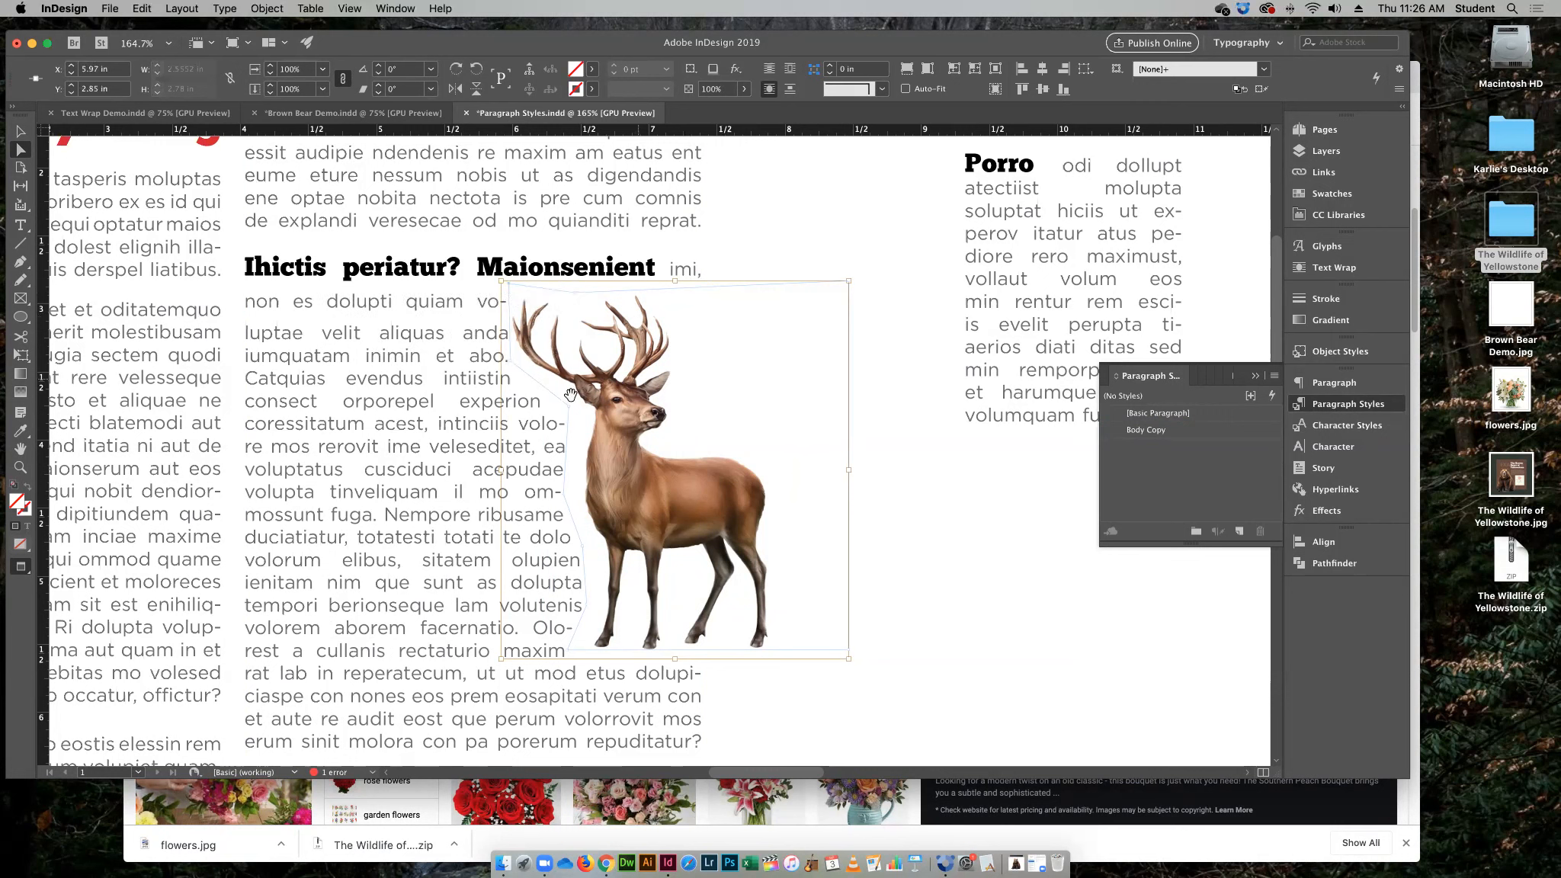
{"action": "left_click", "coordinate": [505, 363]}
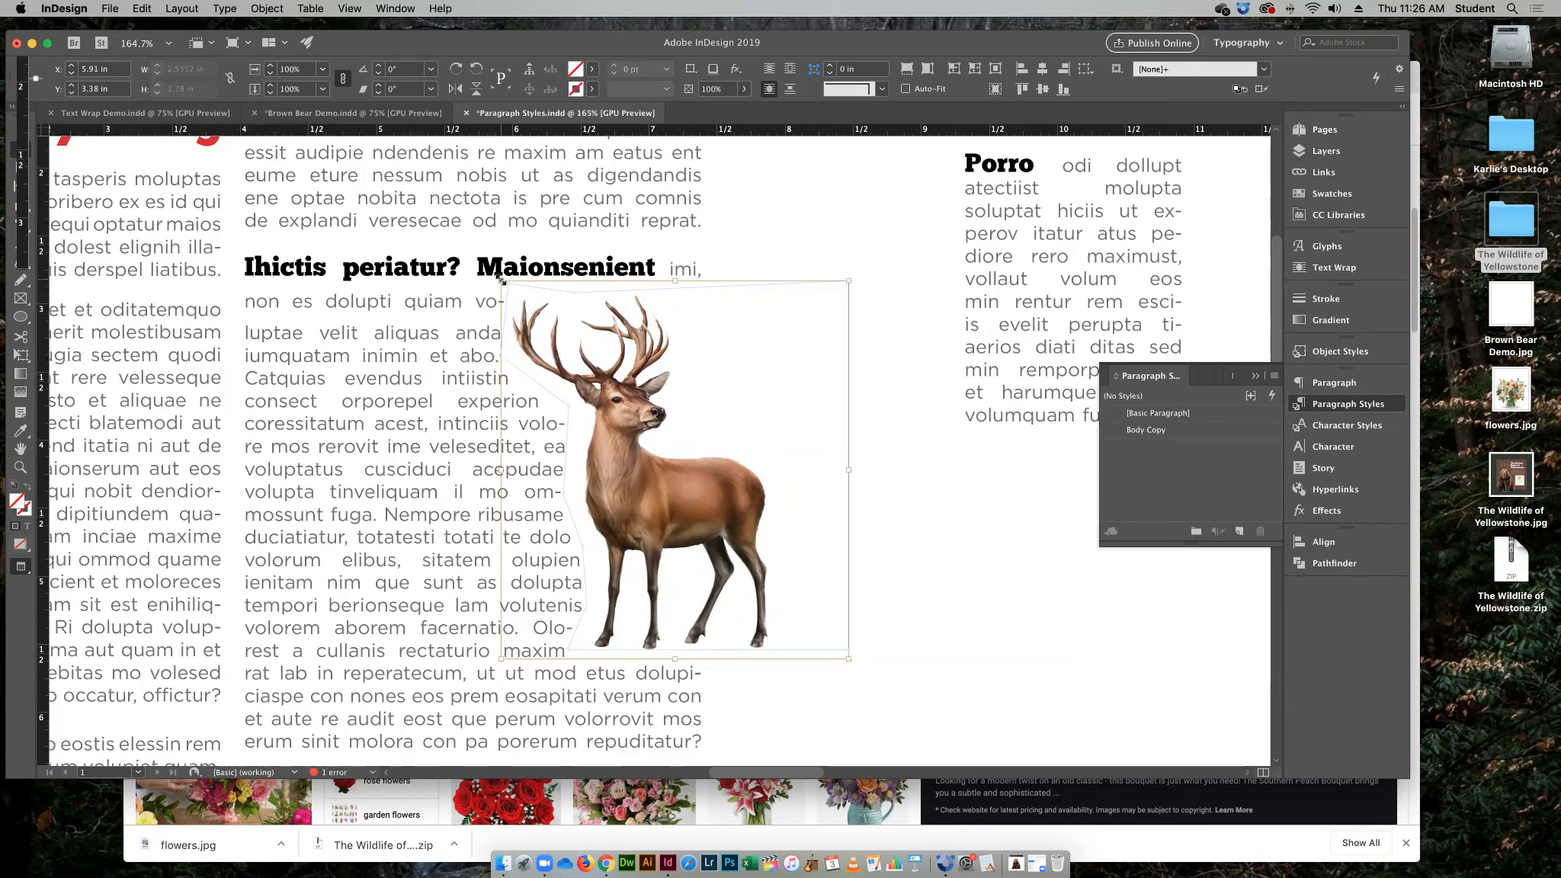
{"action": "left_click_drag", "start_coordinate": [500, 282], "coordinate": [507, 282]}
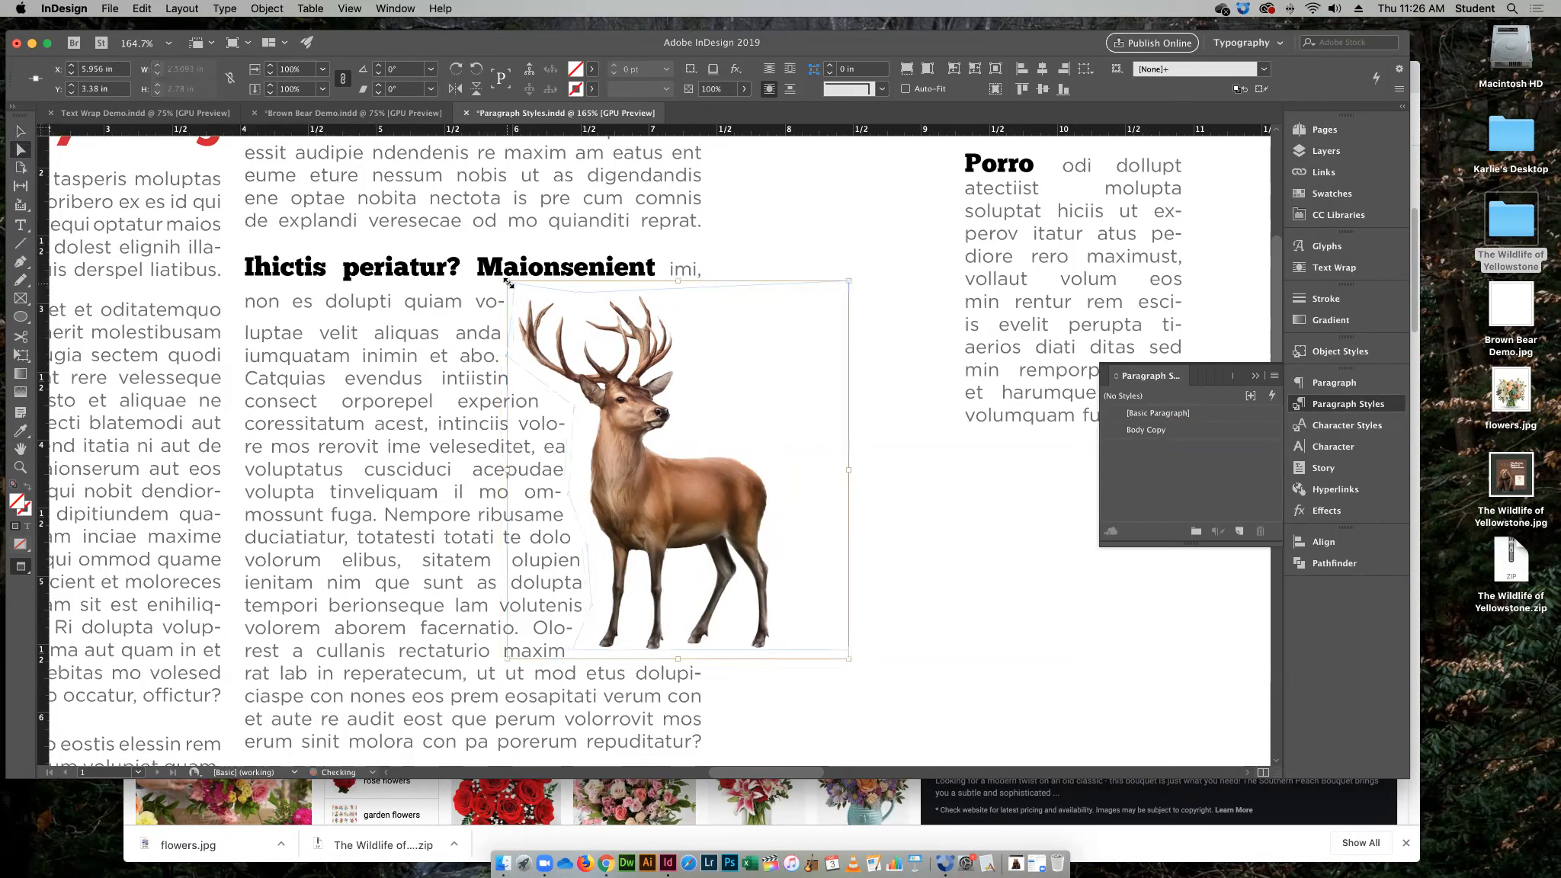
{"action": "left_click", "coordinate": [911, 397]}
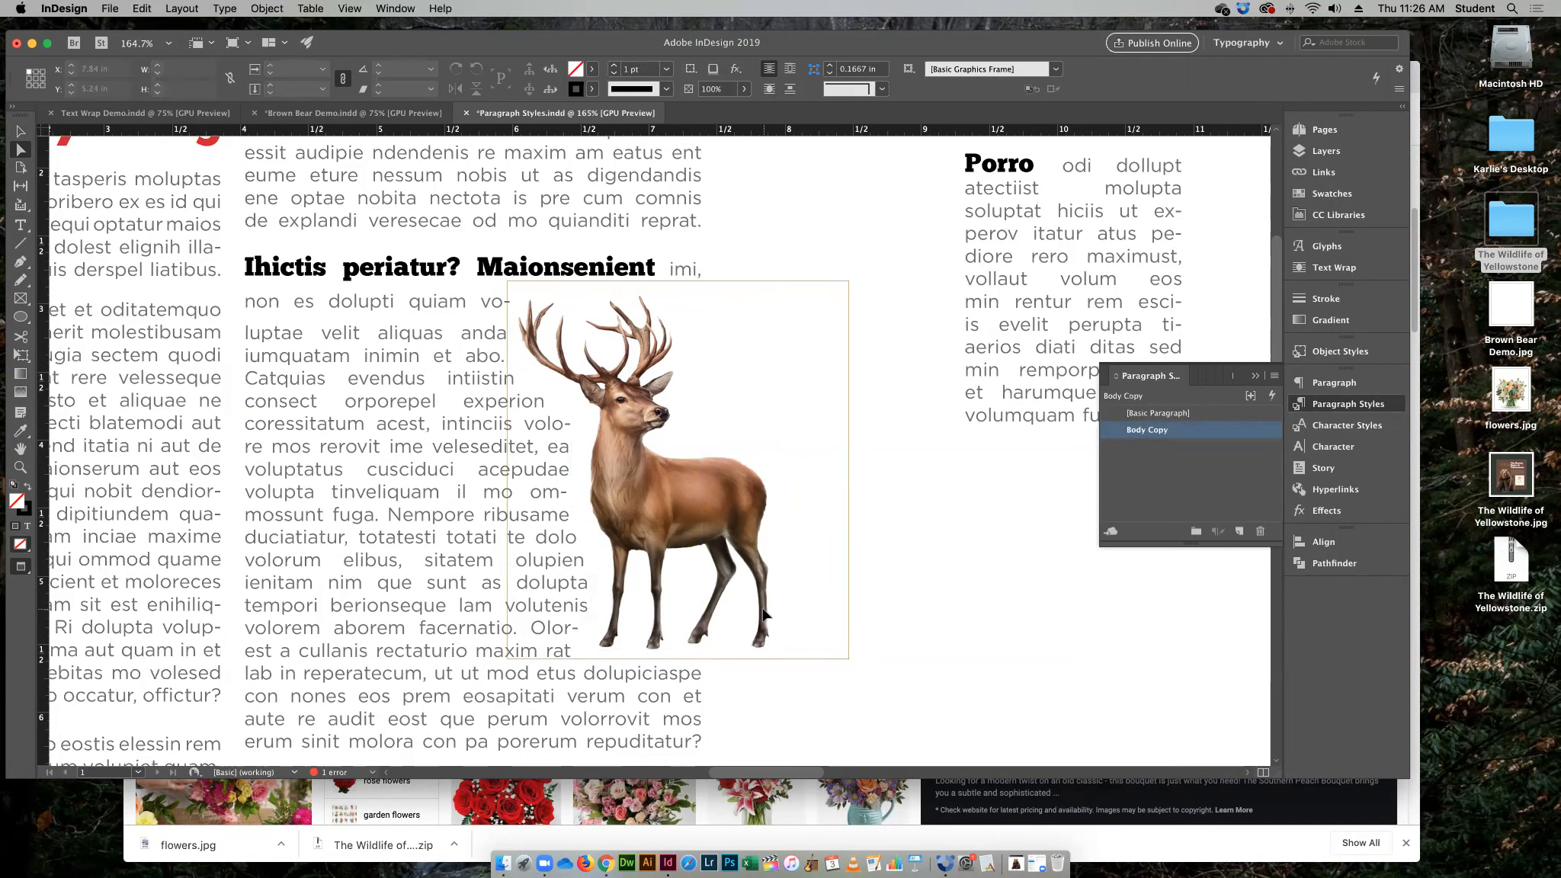
Fit the page in view and move the elk over the outer edge of the Hariatem column
{"action": "key", "text": "super+0"}
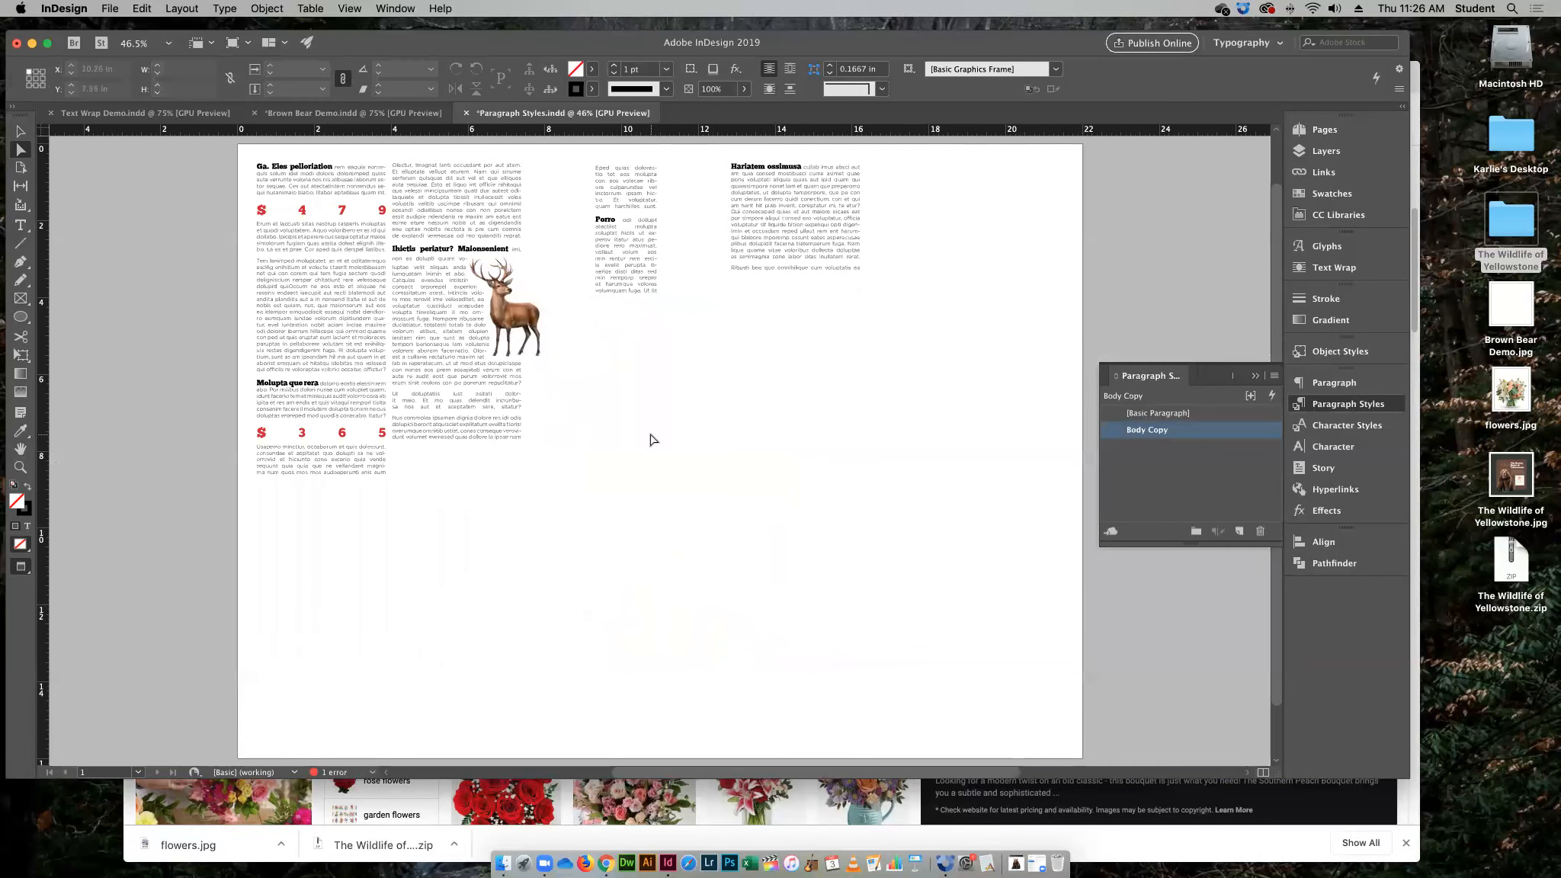
{"action": "left_click", "coordinate": [20, 132]}
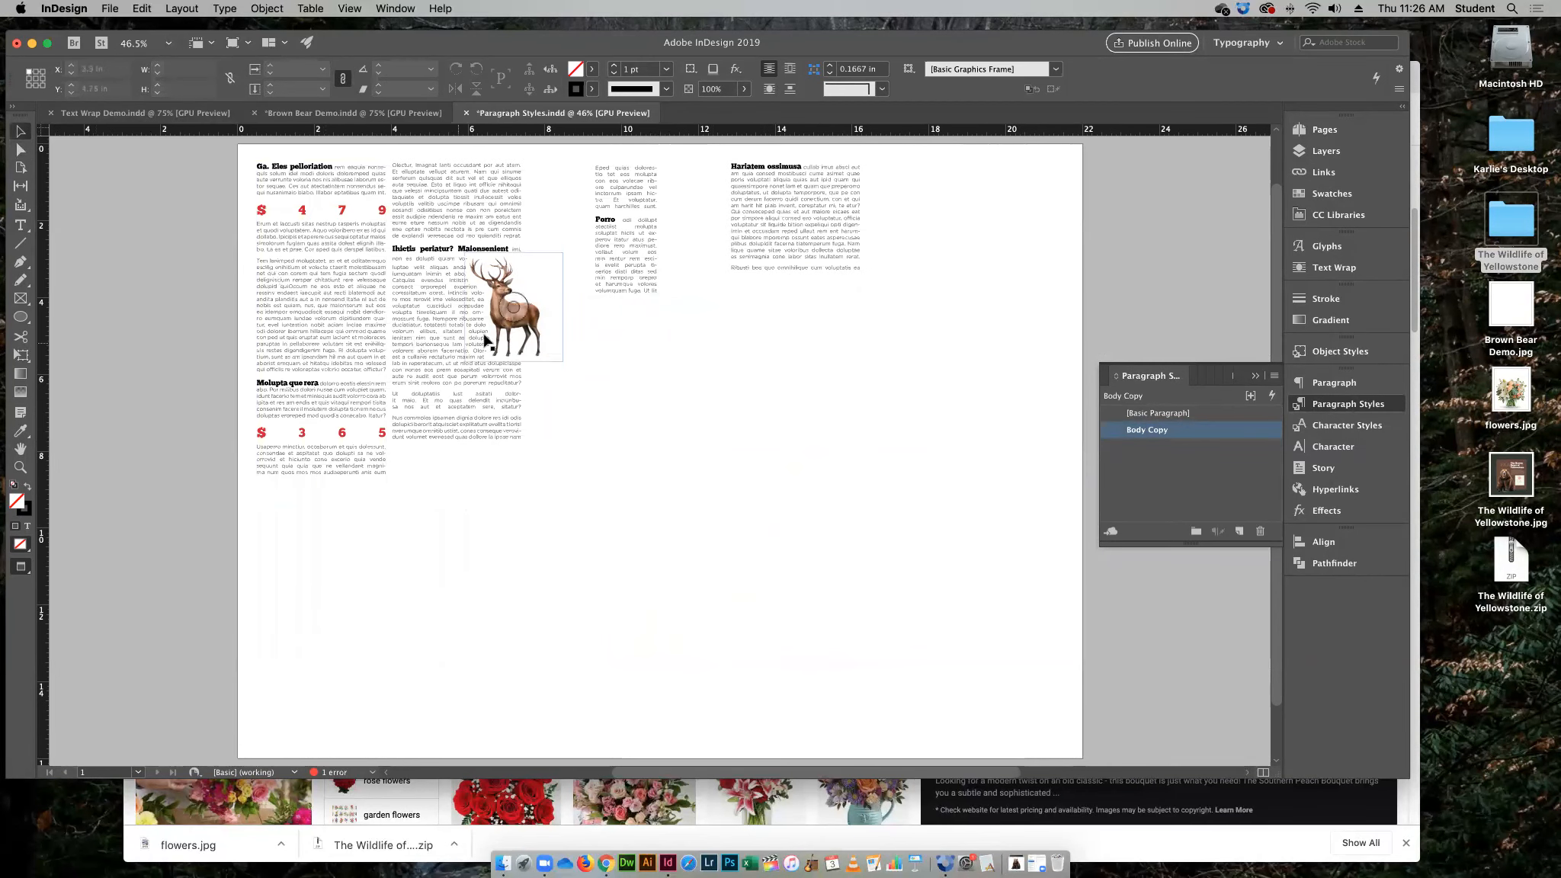
{"action": "left_click_drag", "start_coordinate": [503, 331], "coordinate": [846, 270]}
{"action": "left_click", "coordinate": [910, 405]}
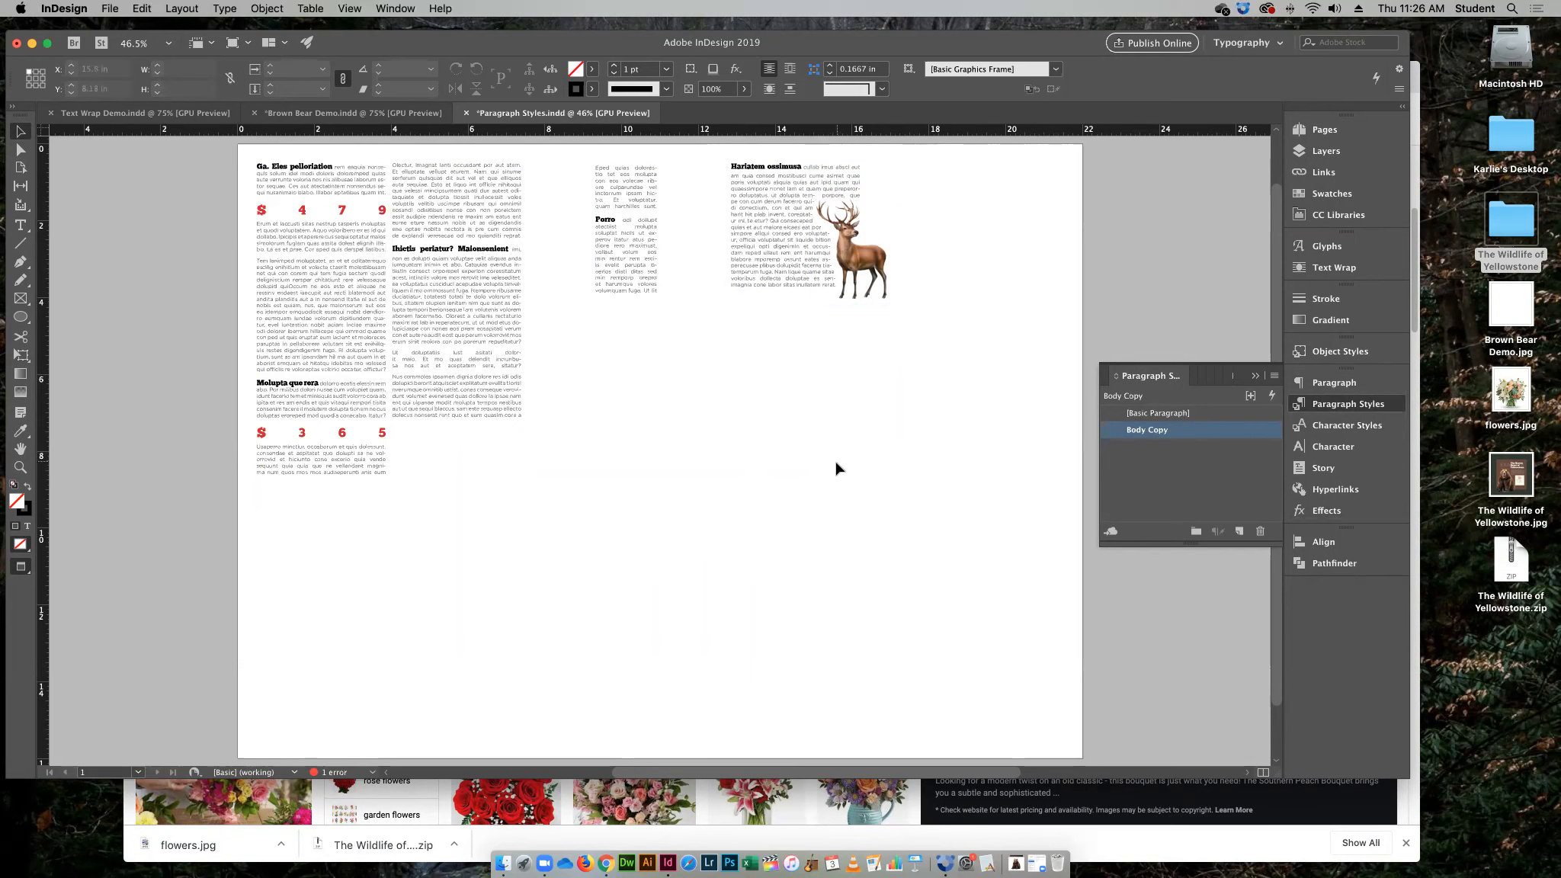
Place flowers.jpg from the Desktop below the third column, about 2.18 in wide and 2.55 in high
{"action": "key", "text": "super+d"}
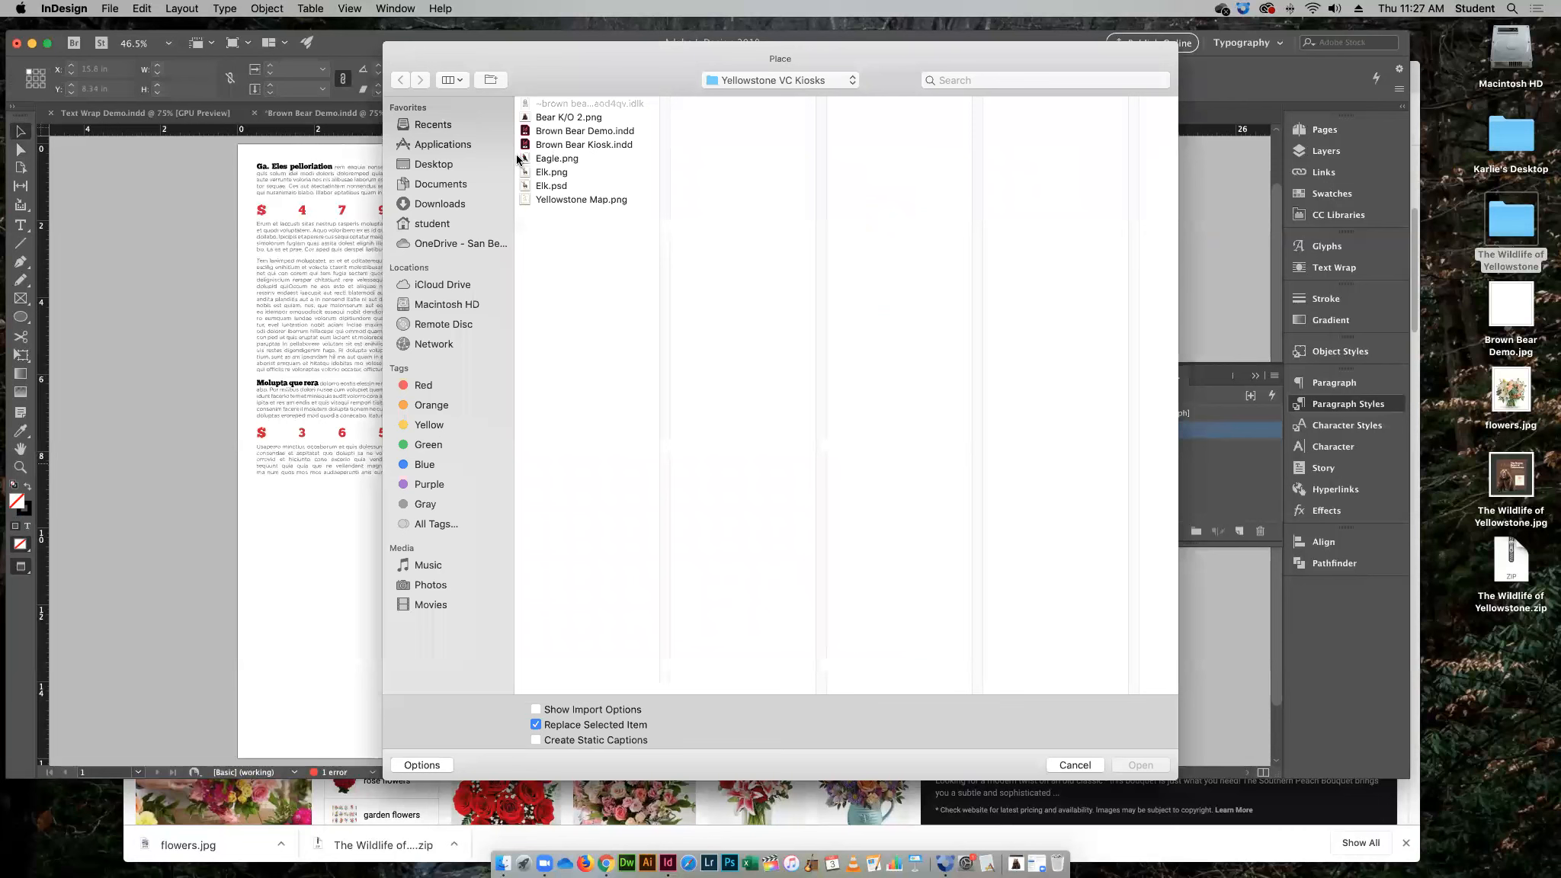
{"action": "left_click", "coordinate": [435, 164]}
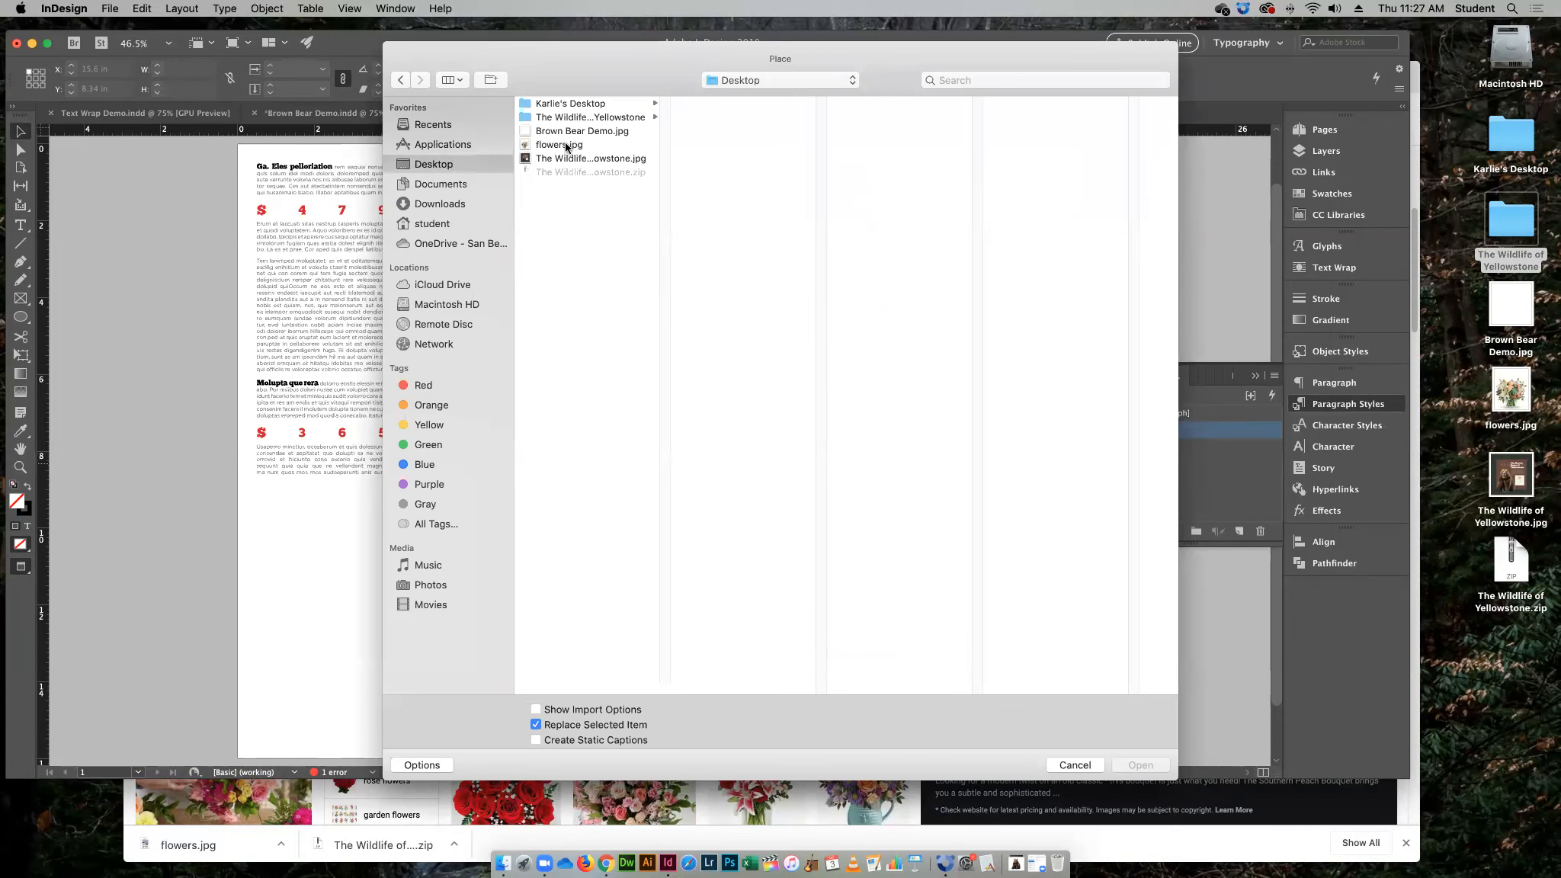
{"action": "left_click", "coordinate": [568, 145]}
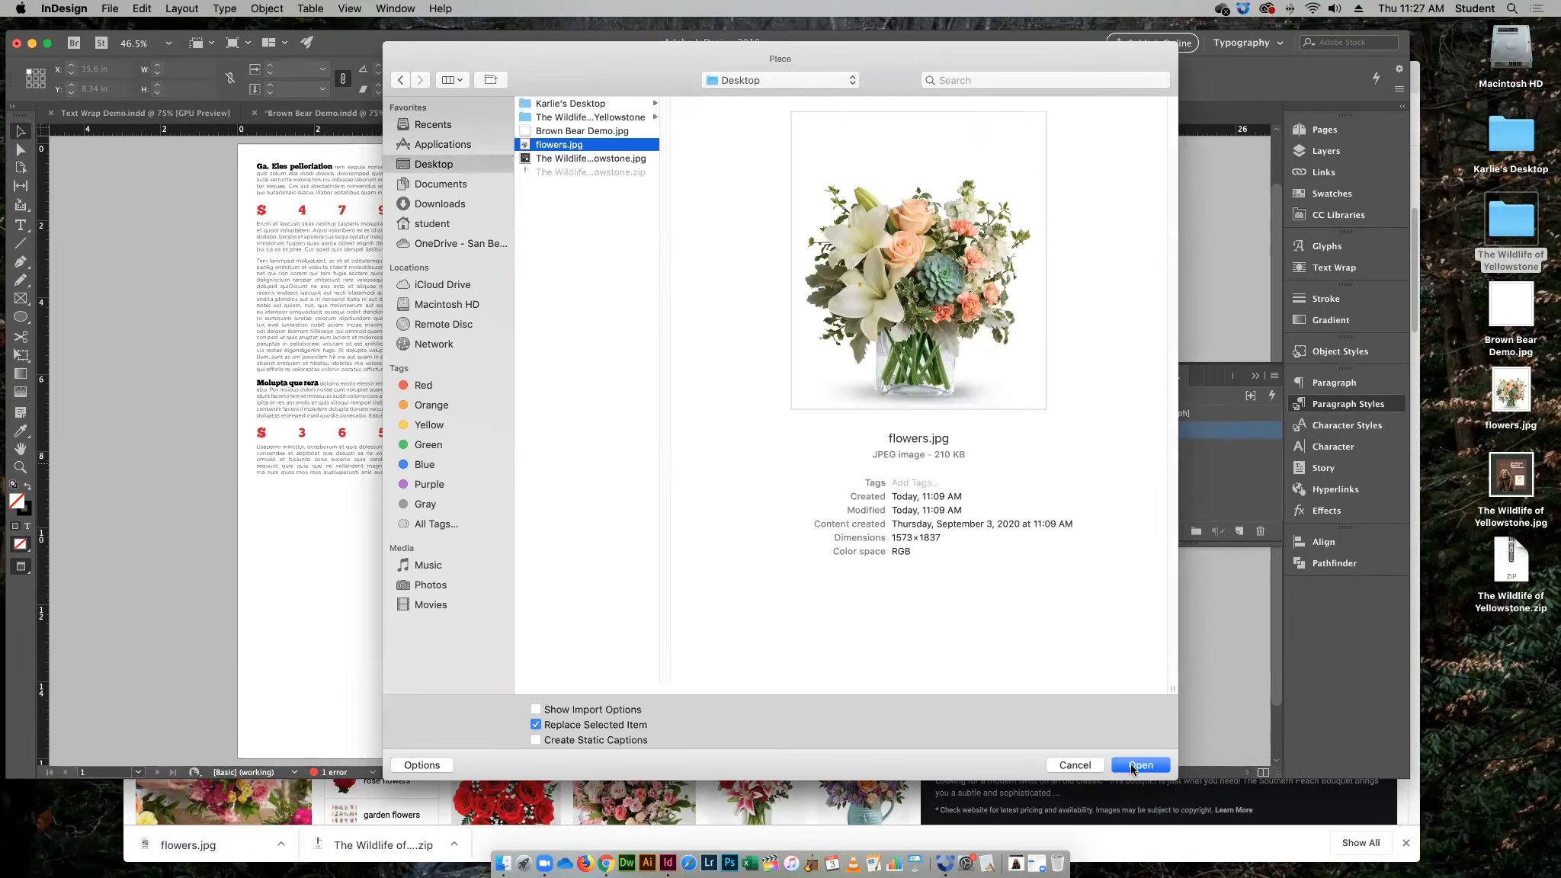
{"action": "left_click", "coordinate": [1135, 764]}
{"action": "left_click_drag", "start_coordinate": [553, 333], "coordinate": [636, 431]}
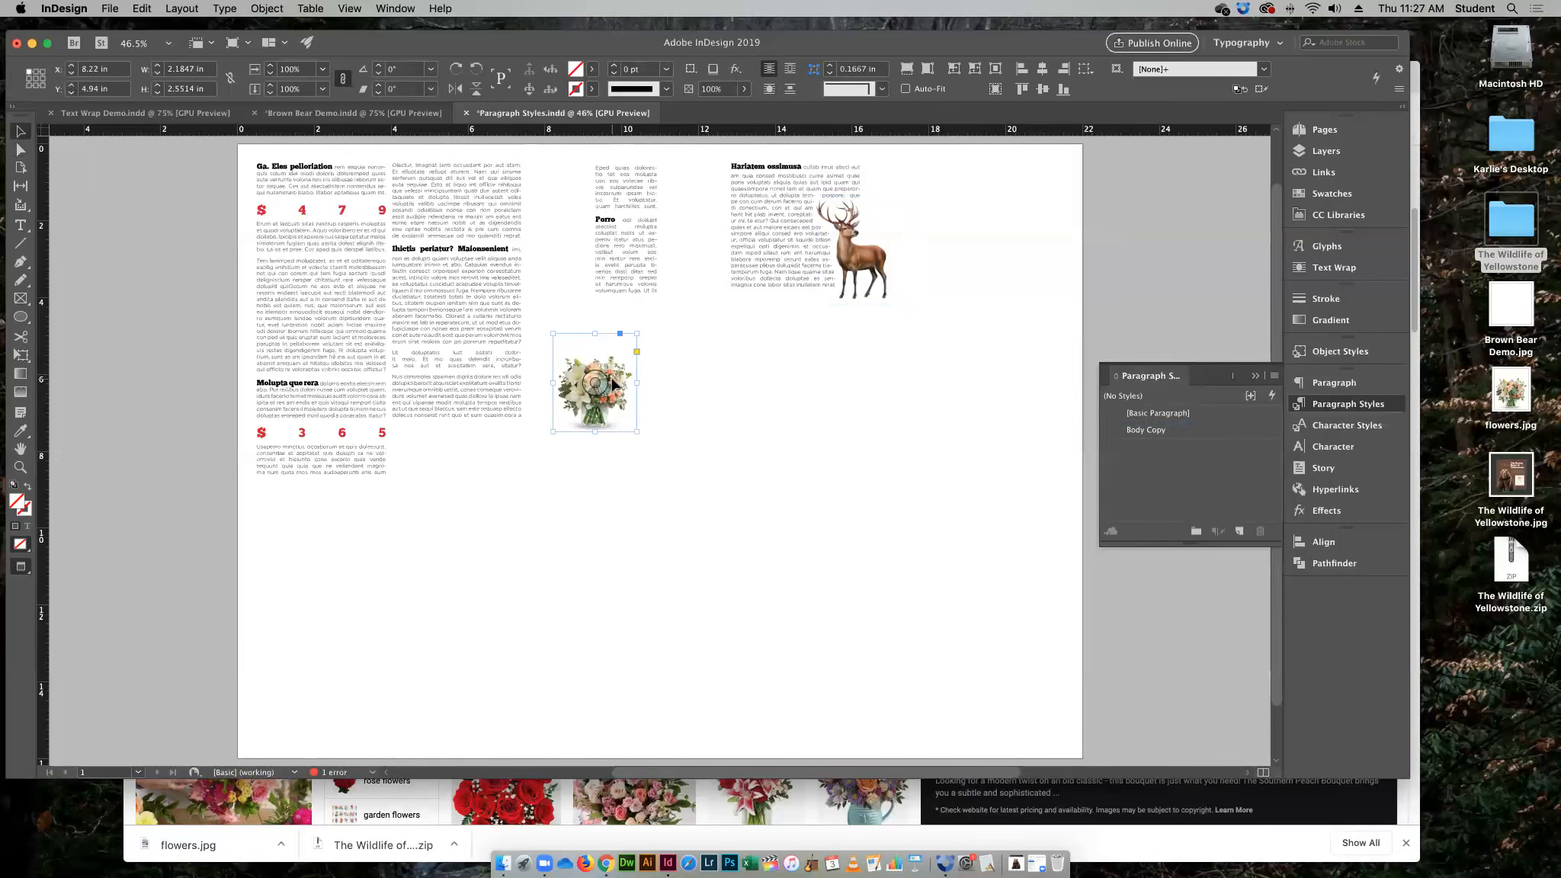
Wrap text around the flowers' object shape and crop the frame's top to a height of about 2.07 in
{"action": "left_click", "coordinate": [770, 89]}
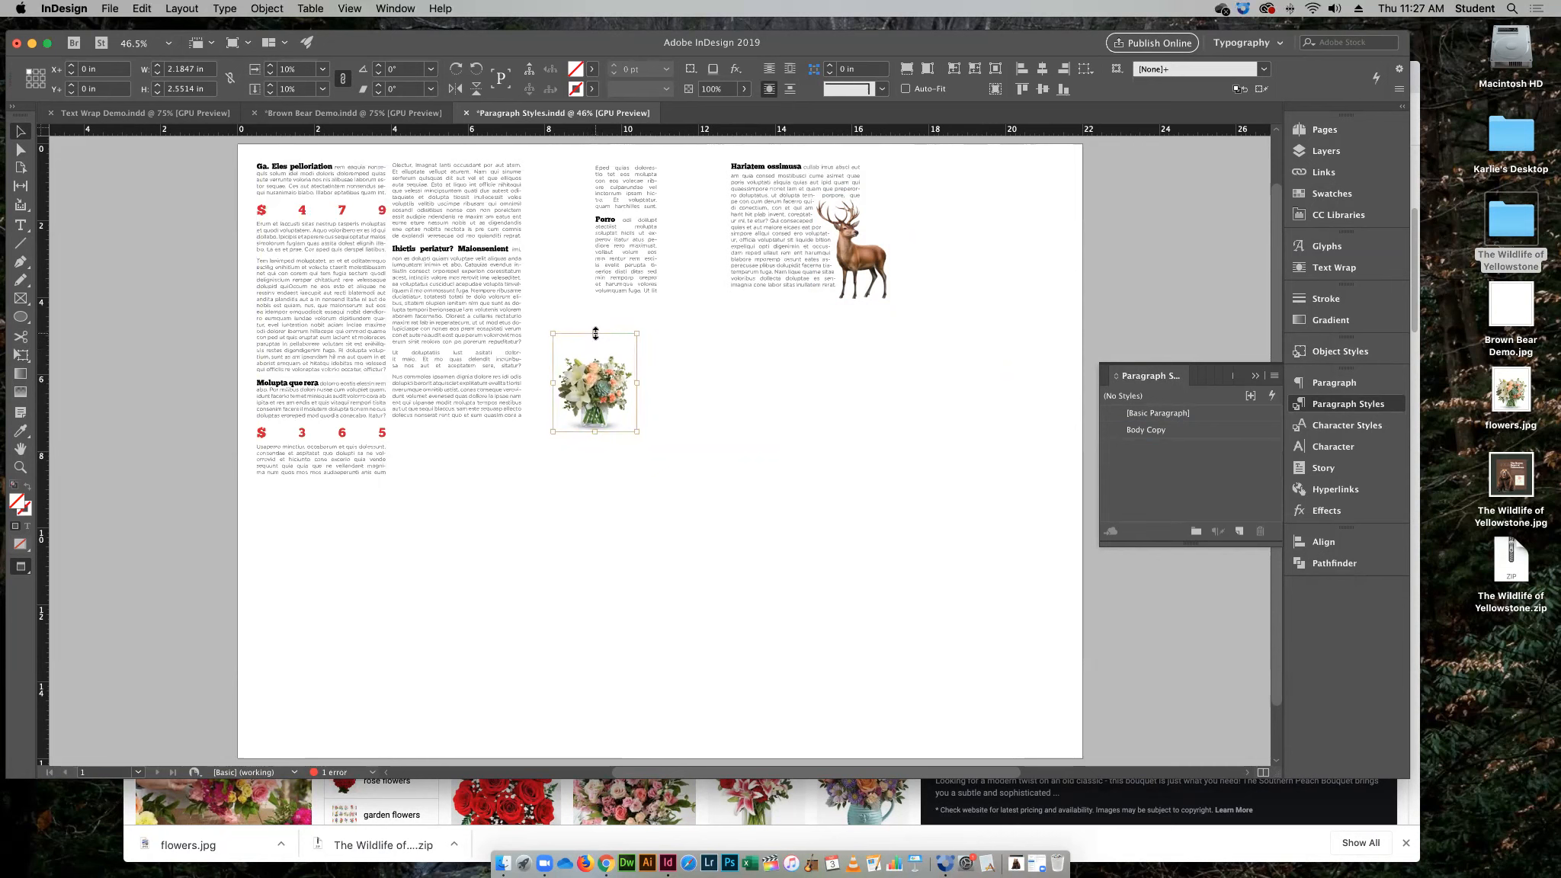
{"action": "left_click", "coordinate": [685, 379]}
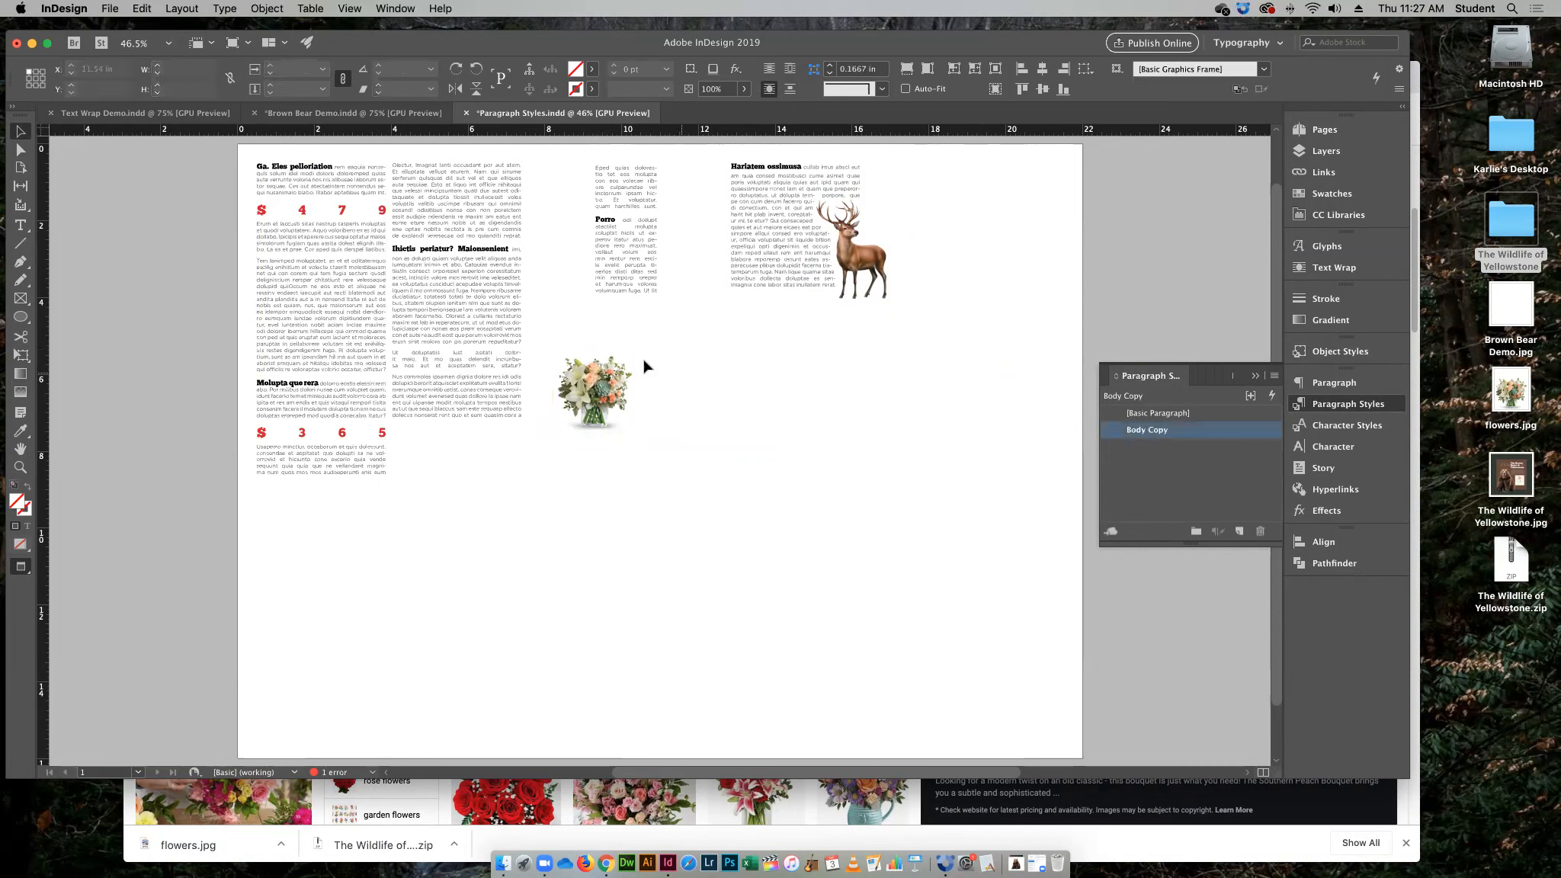
{"action": "left_click", "coordinate": [613, 385]}
{"action": "left_click_drag", "start_coordinate": [594, 333], "coordinate": [595, 352]}
Move the flowers over the second column's outer edge and show the guides and frame edges
{"action": "left_click_drag", "start_coordinate": [611, 413], "coordinate": [549, 377]}
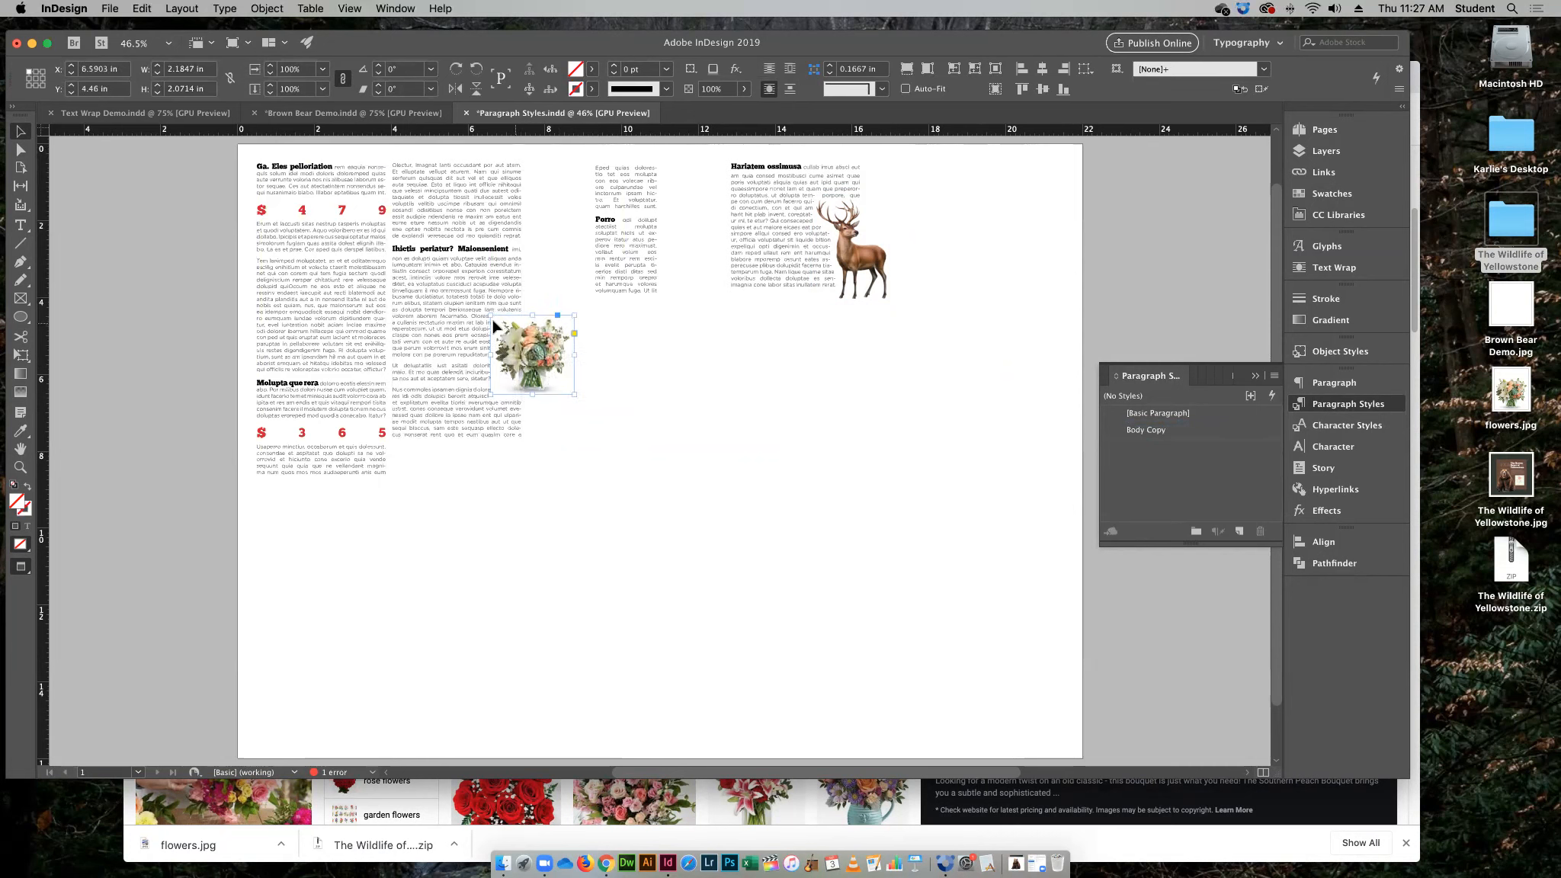
{"action": "left_click", "coordinate": [629, 482]}
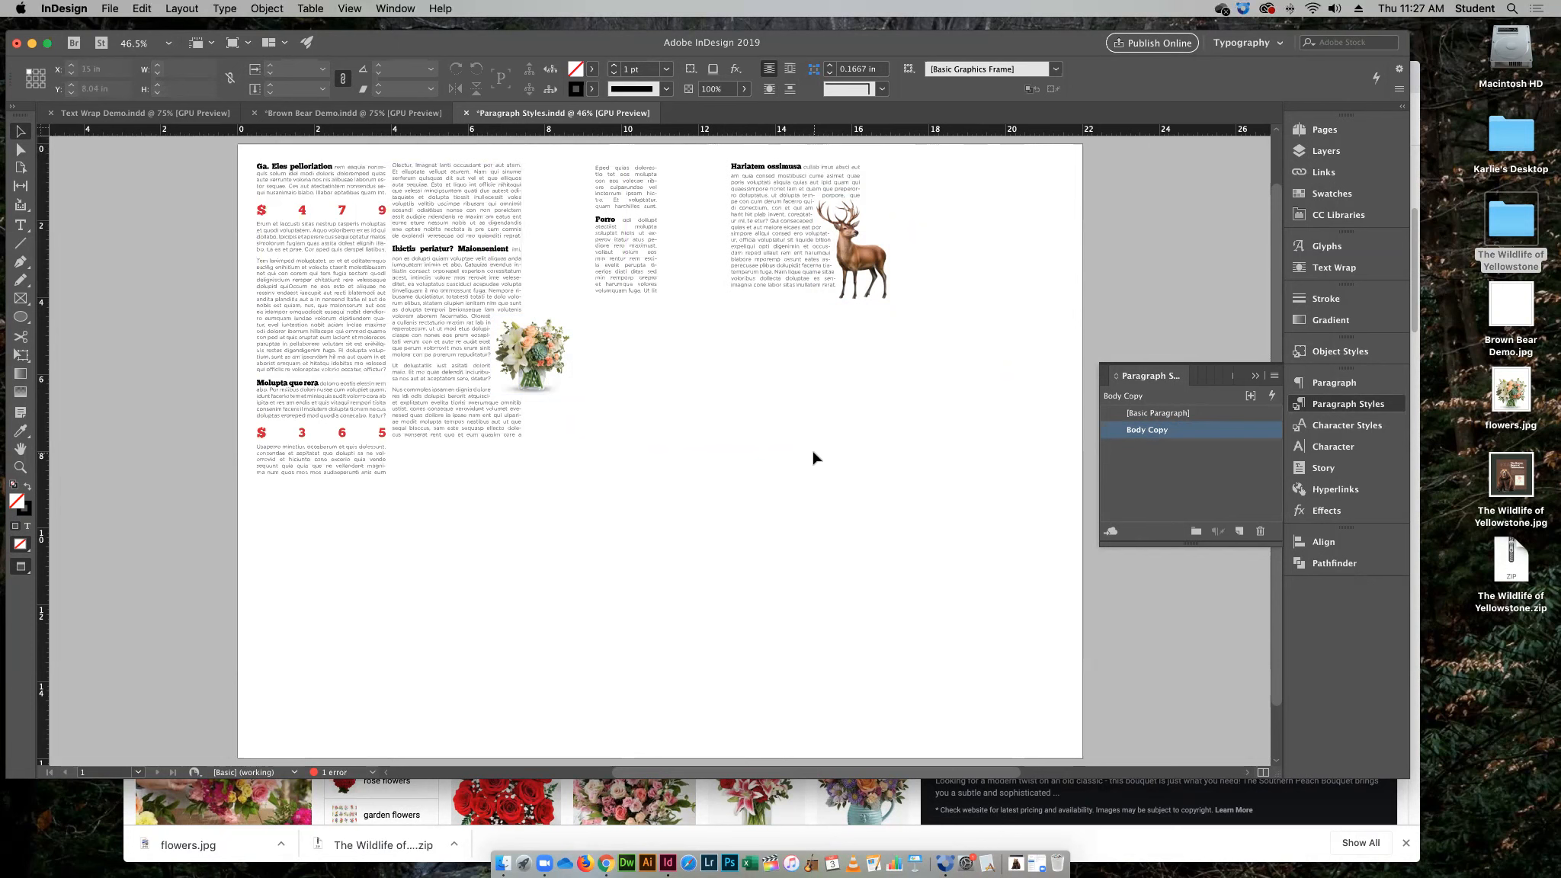
{"action": "key", "text": "w"}
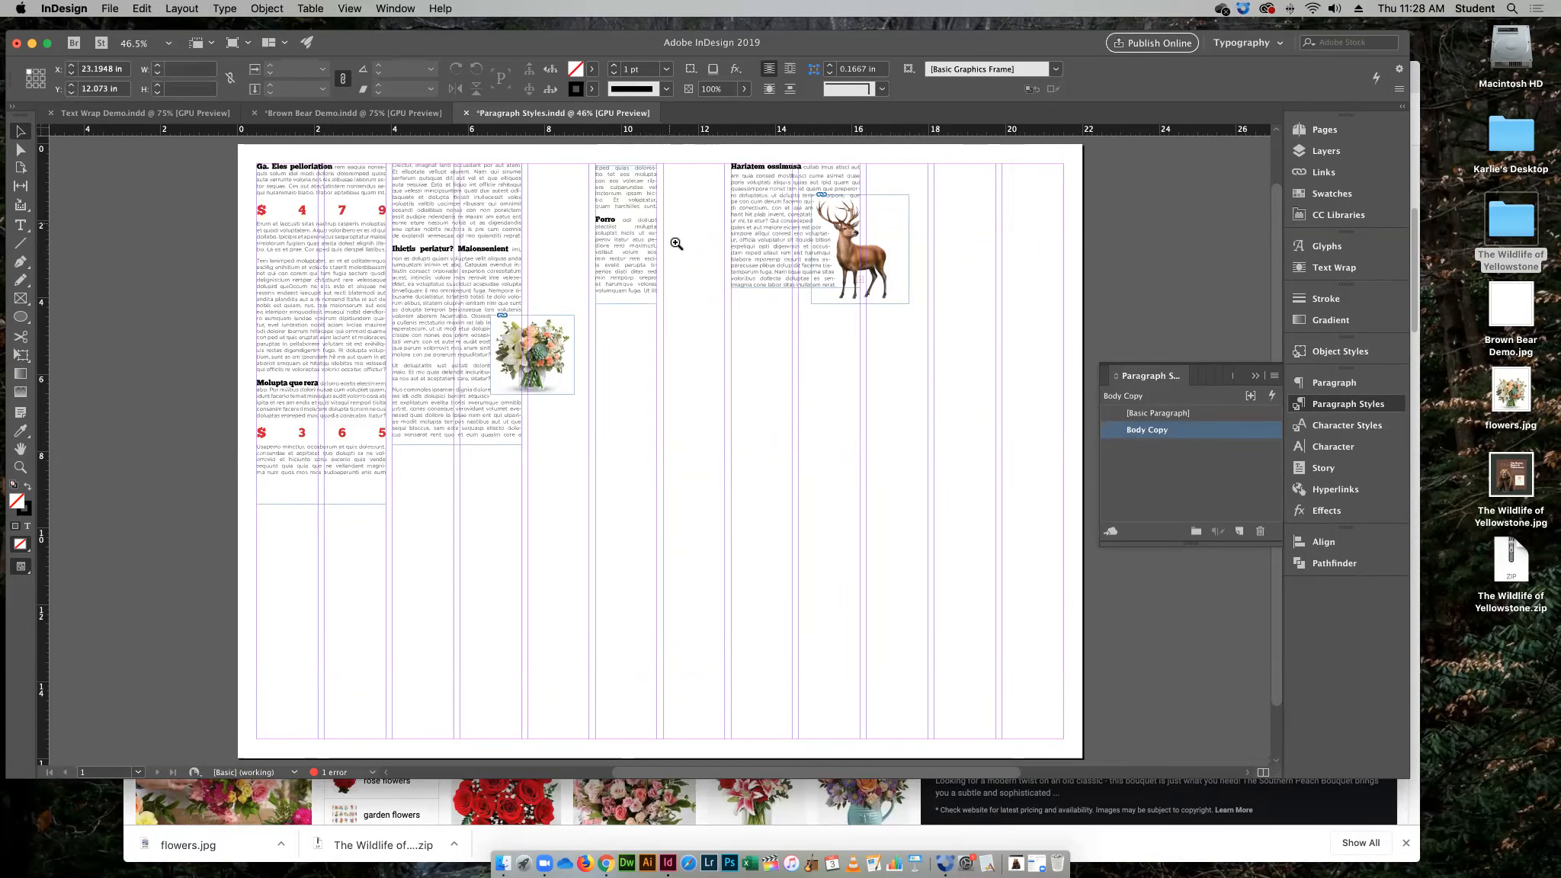
Try left-aligning all the text in the narrow third column, and undo the alignment change
{"action": "scroll", "coordinate": [675, 240], "scroll_direction": "up", "scroll_amount": 1}
{"action": "scroll", "coordinate": [708, 296], "scroll_direction": "up", "scroll_amount": 5}
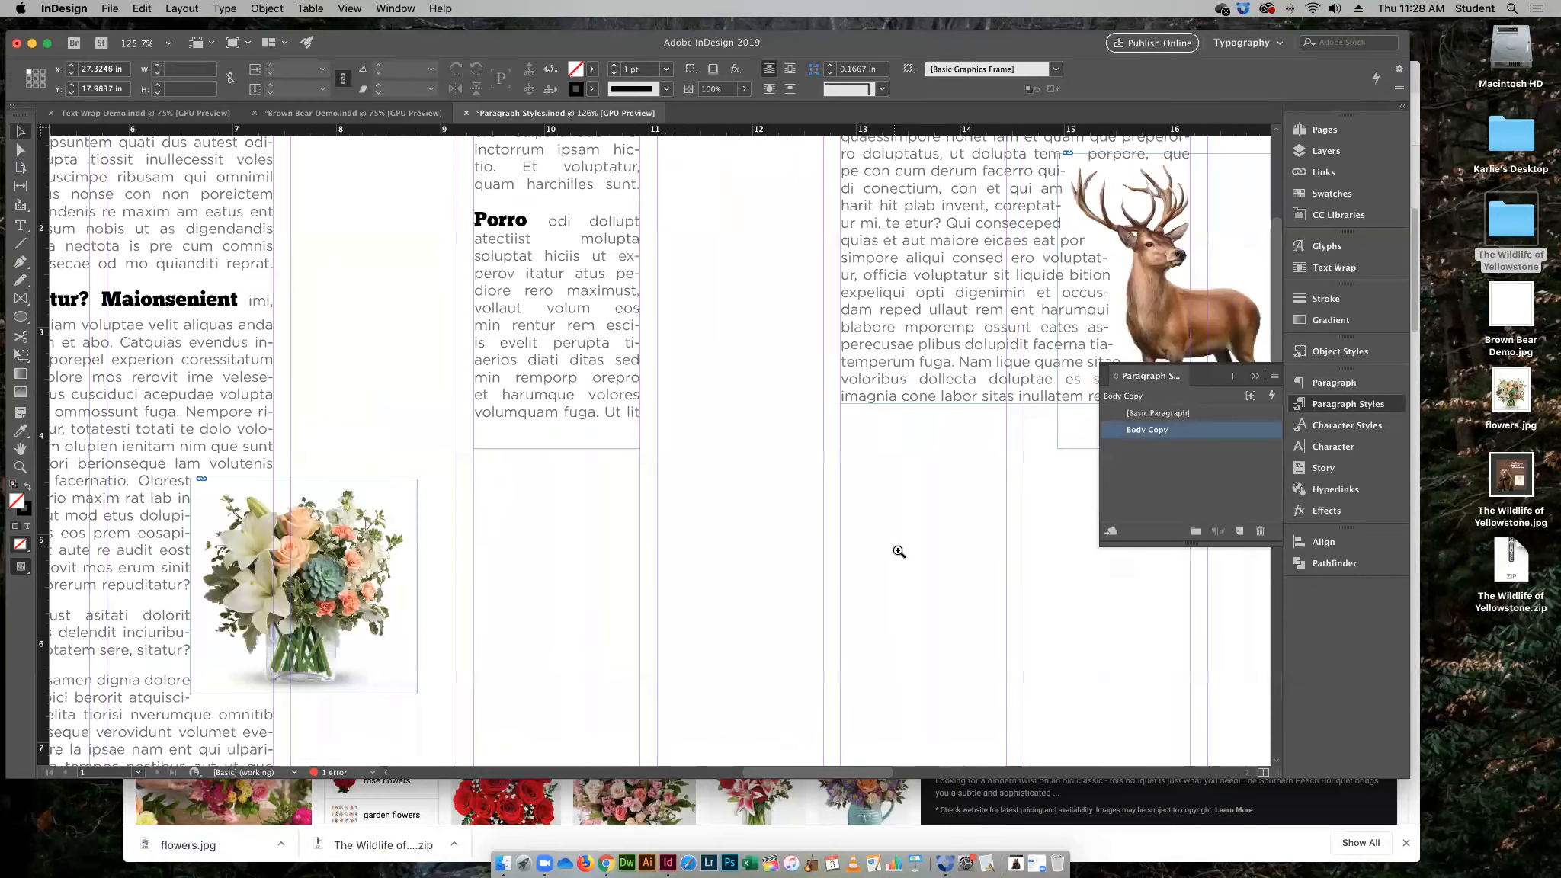
{"action": "left_click_drag", "start_coordinate": [730, 304], "coordinate": [733, 474]}
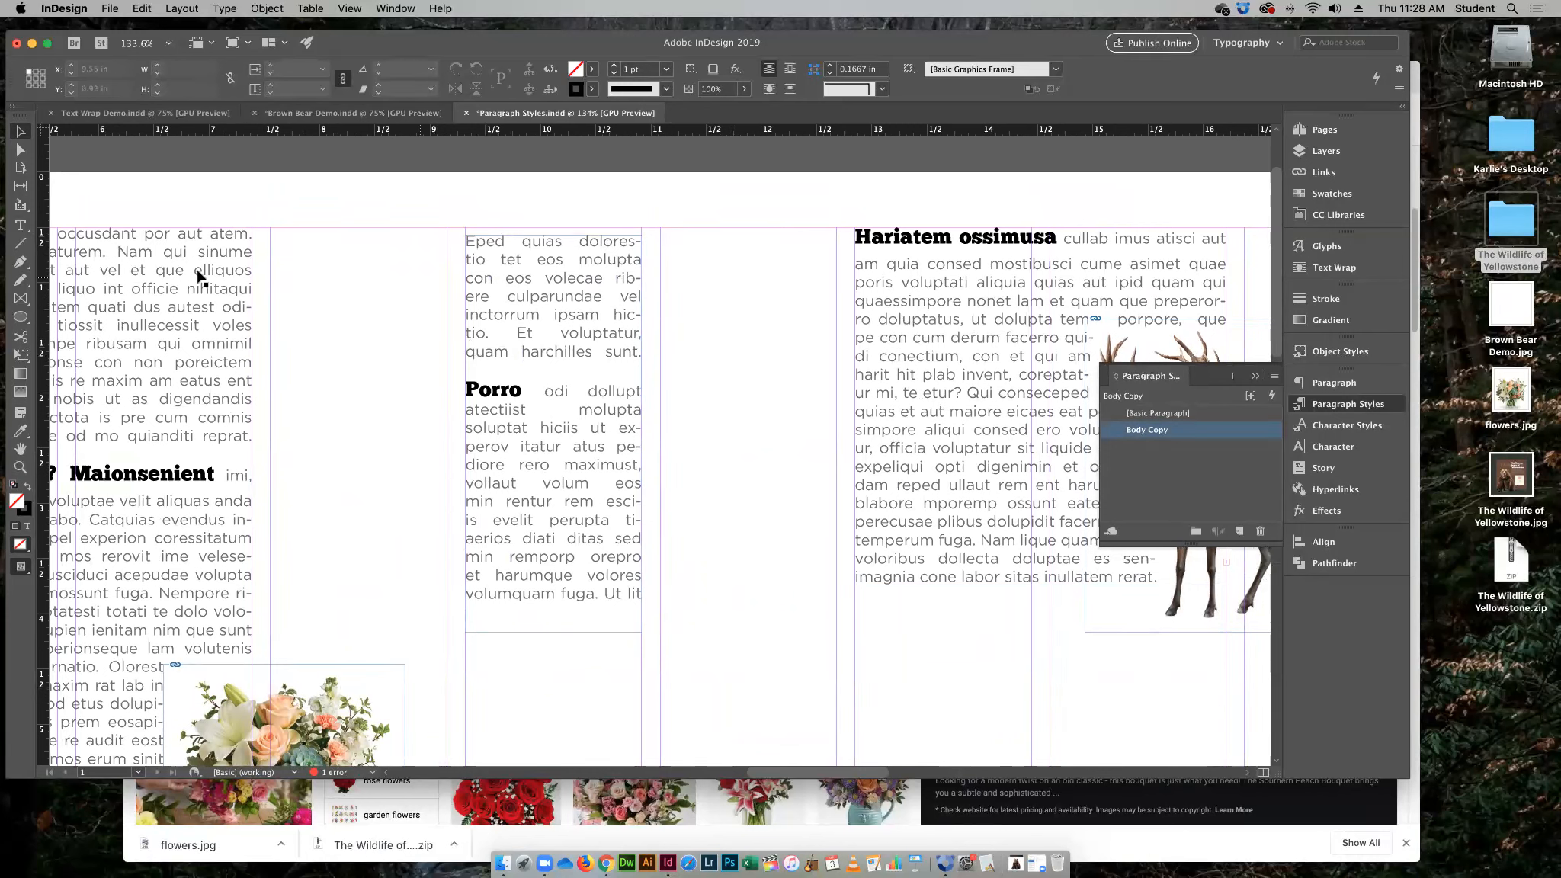
{"action": "left_click", "coordinate": [22, 223]}
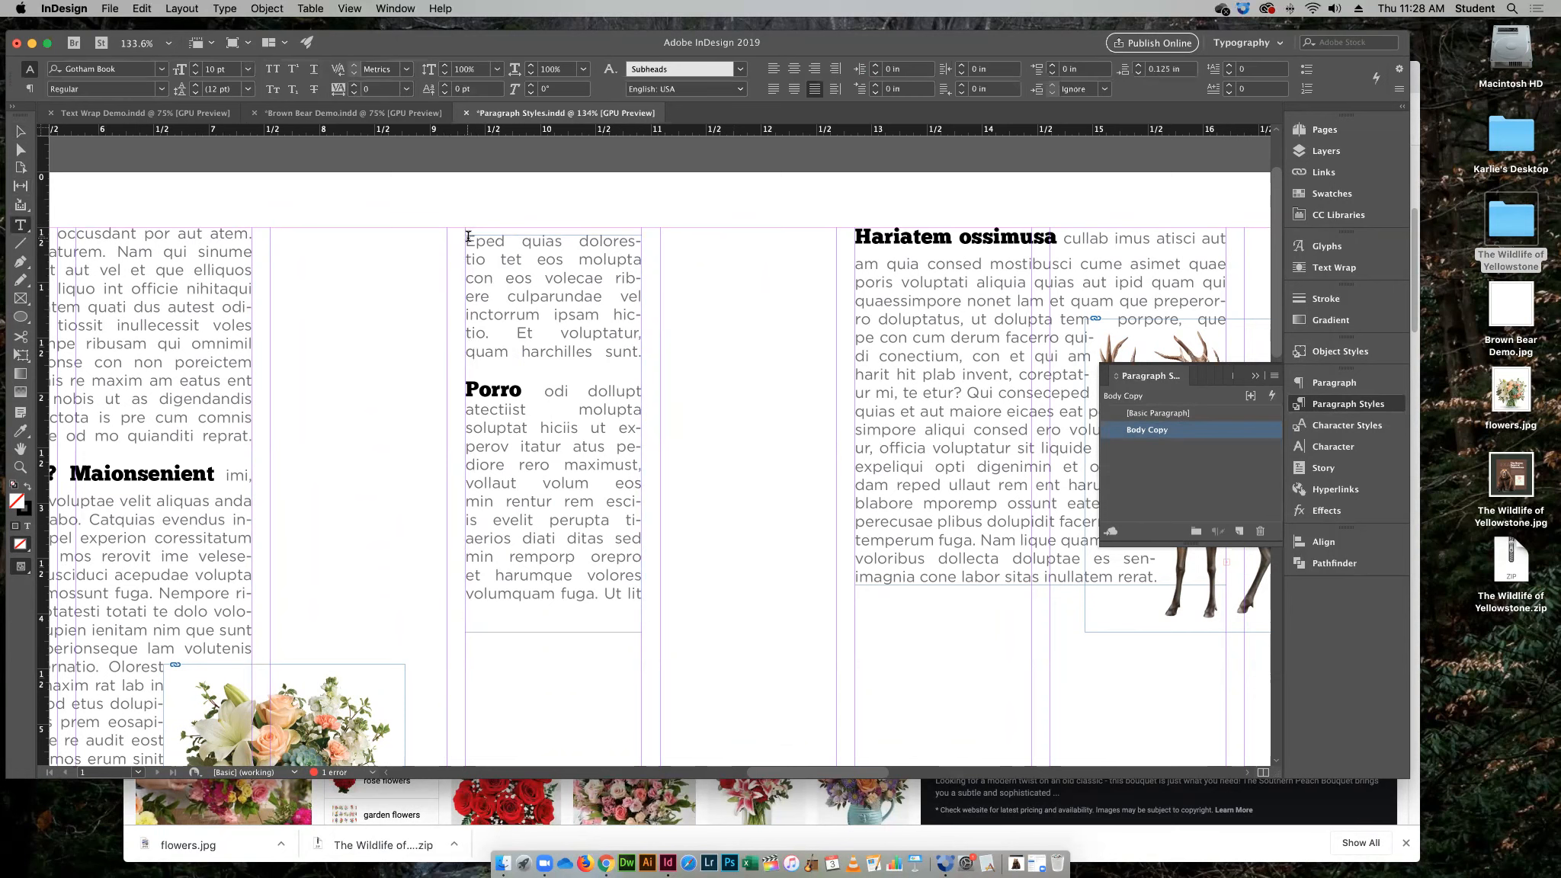
{"action": "left_click_drag", "start_coordinate": [467, 238], "coordinate": [643, 587]}
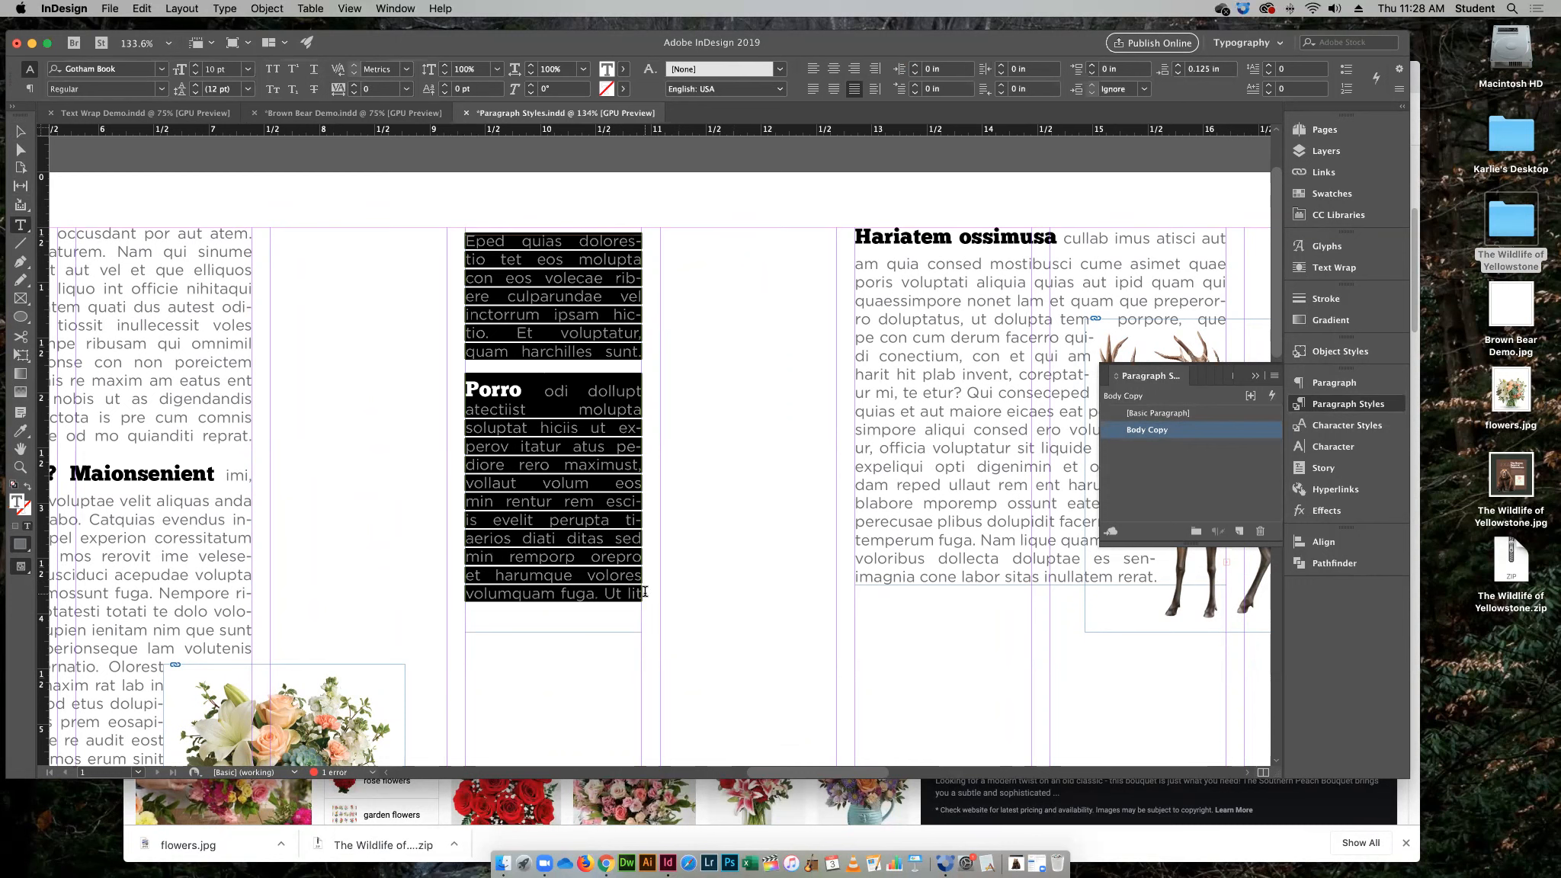
{"action": "left_click", "coordinate": [814, 70]}
{"action": "left_click", "coordinate": [742, 279]}
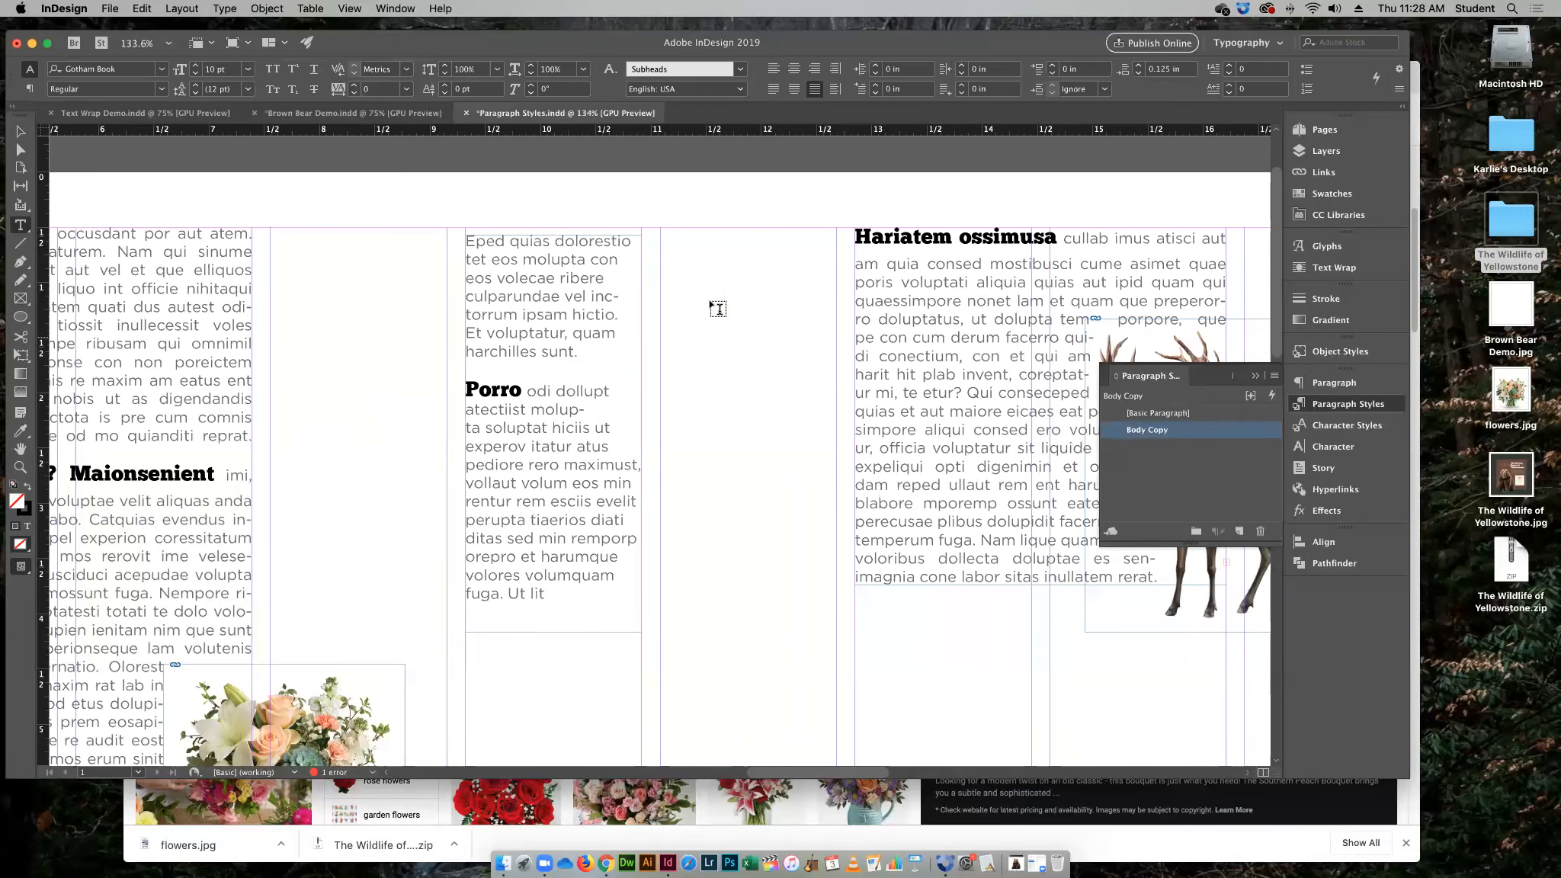
{"action": "key", "text": "super+z"}
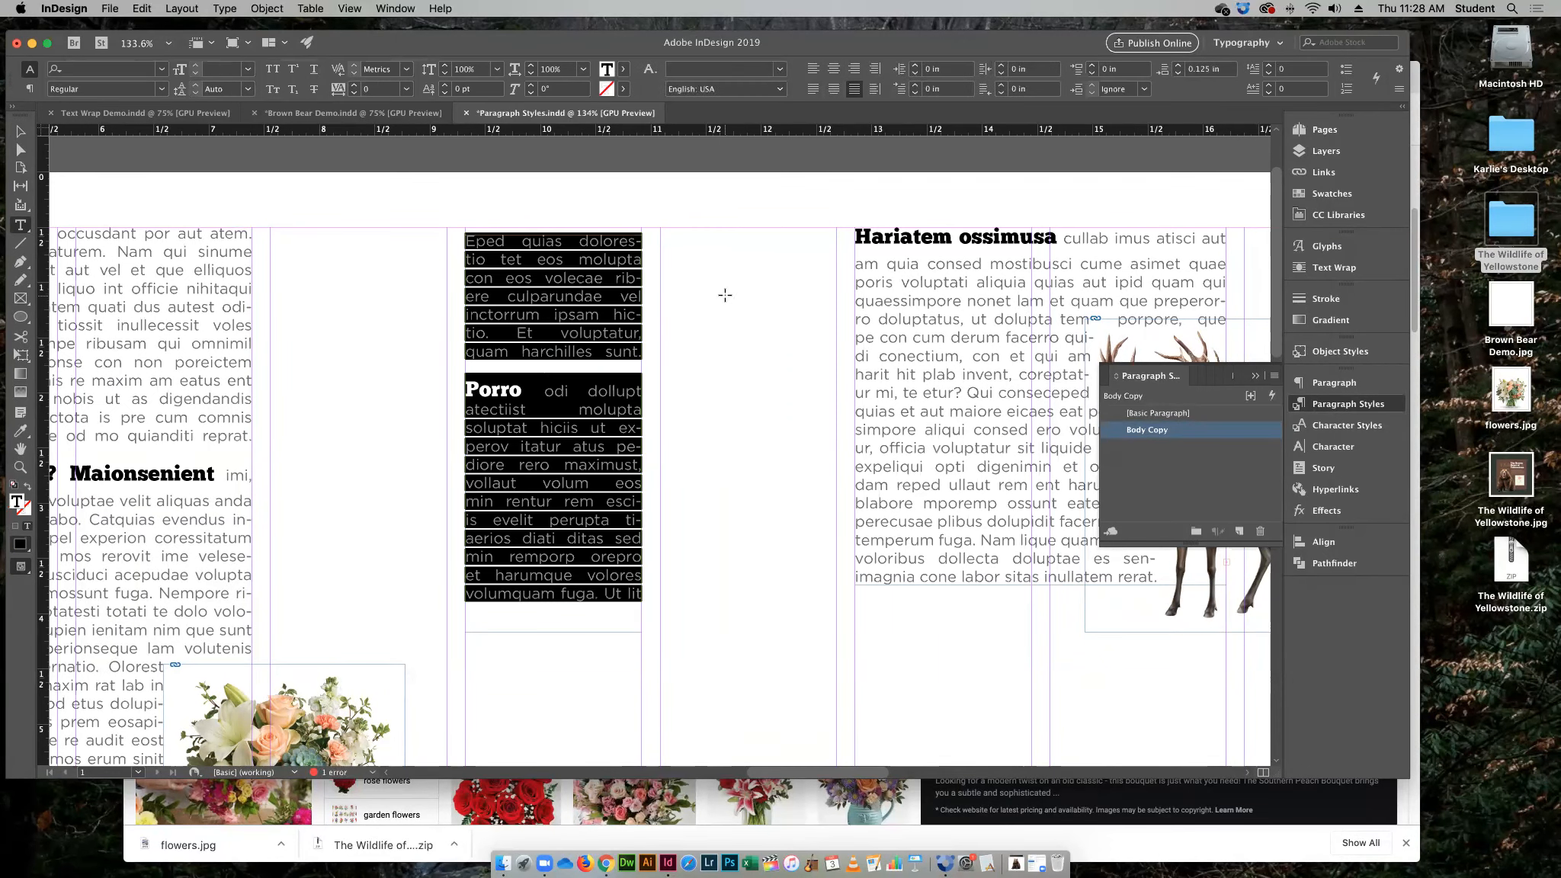
{"action": "left_click", "coordinate": [724, 295]}
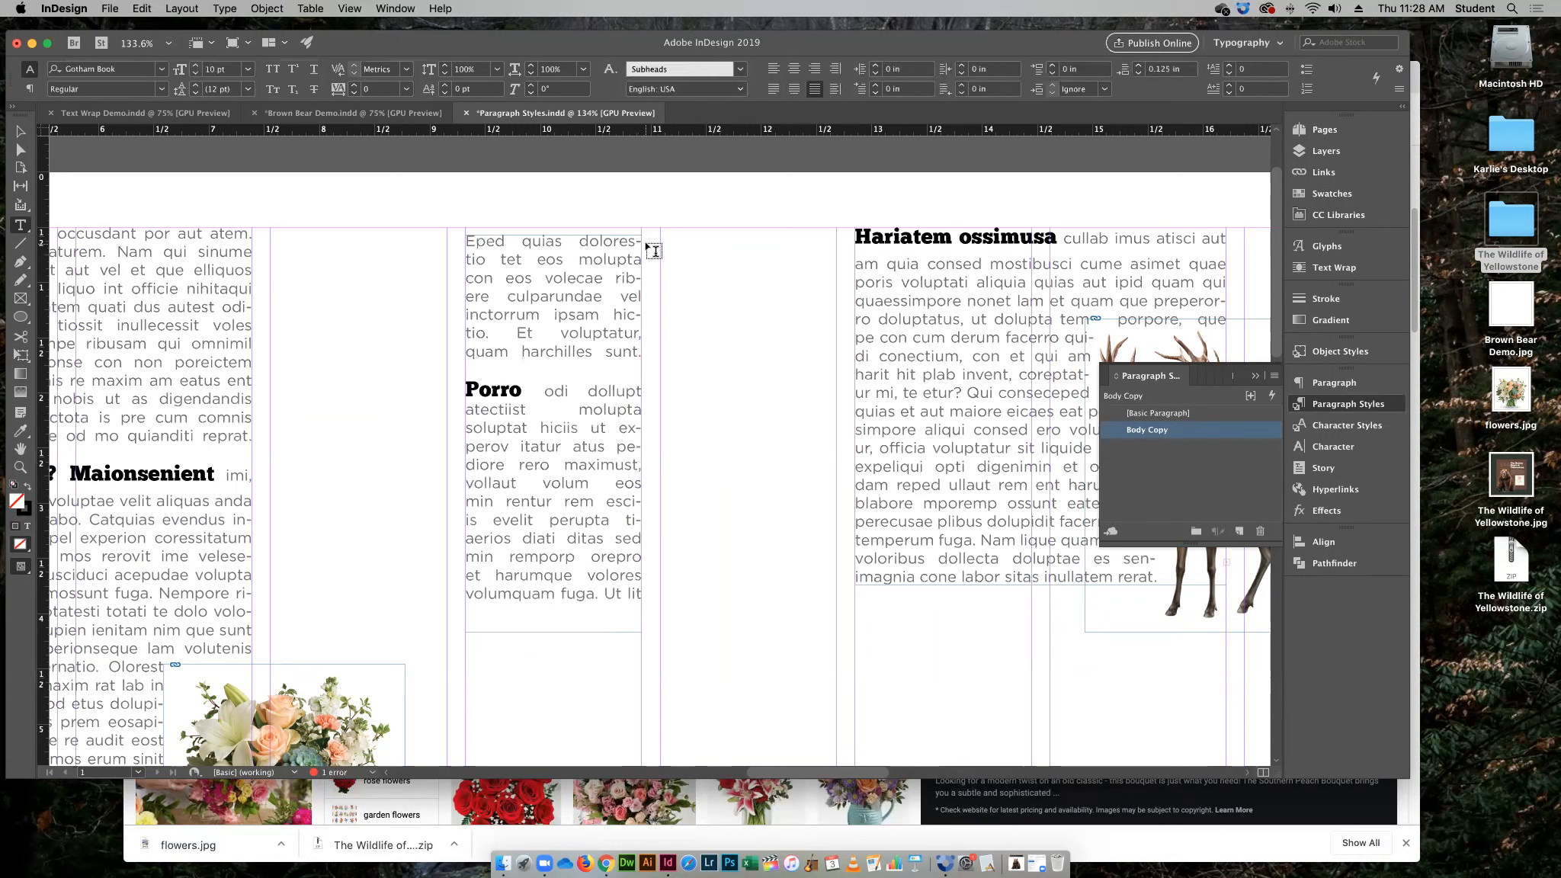
Hide the guides and frame edges and left-align all the text in the narrow third column
{"action": "key", "text": "w"}
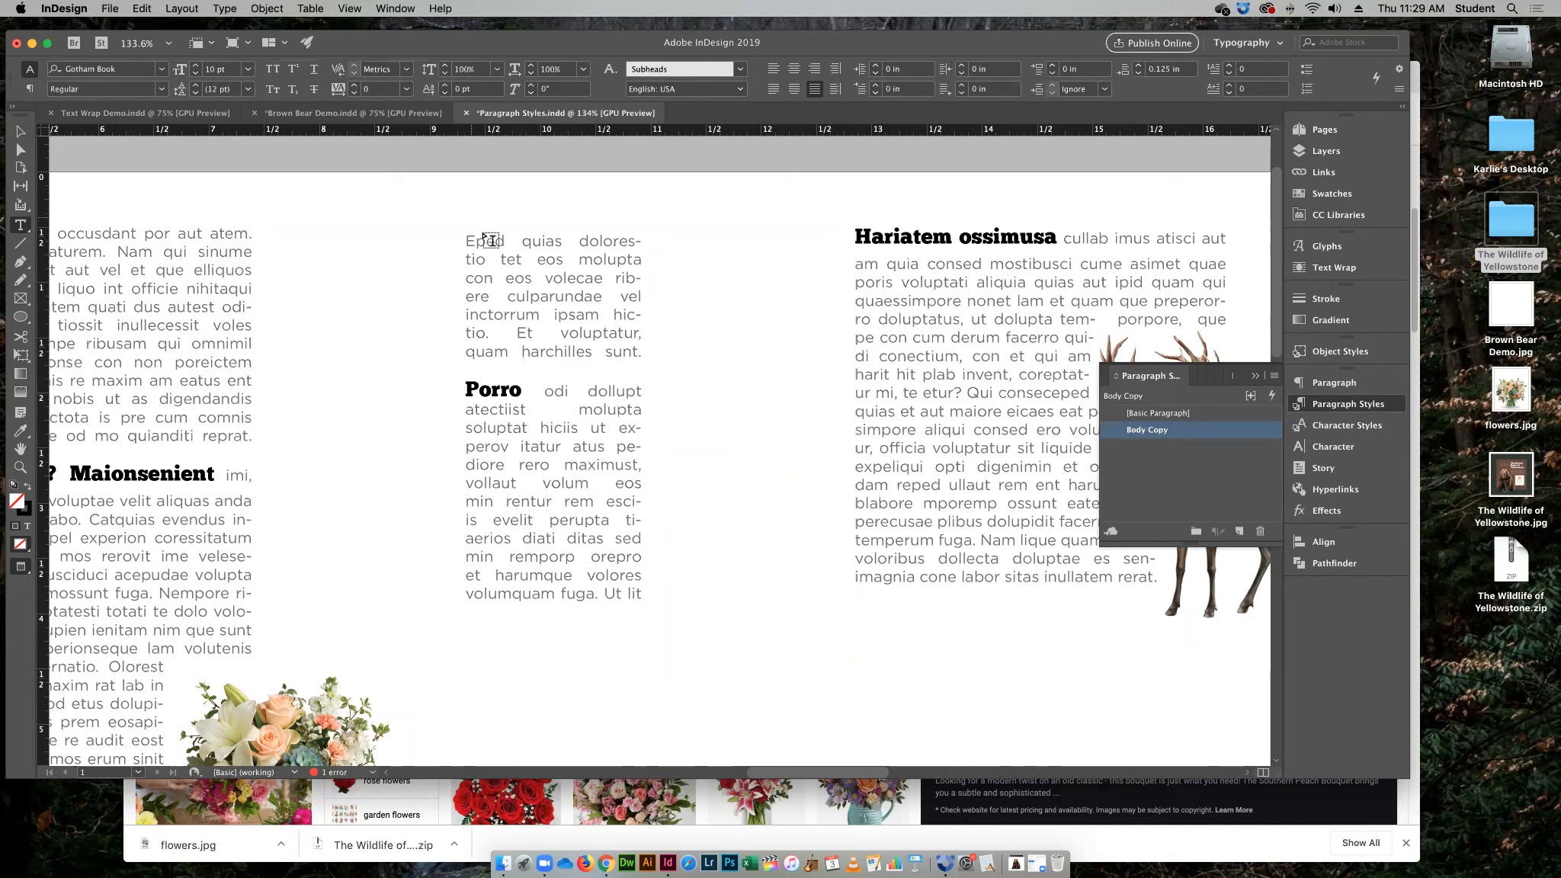
{"action": "left_click_drag", "start_coordinate": [466, 239], "coordinate": [690, 594]}
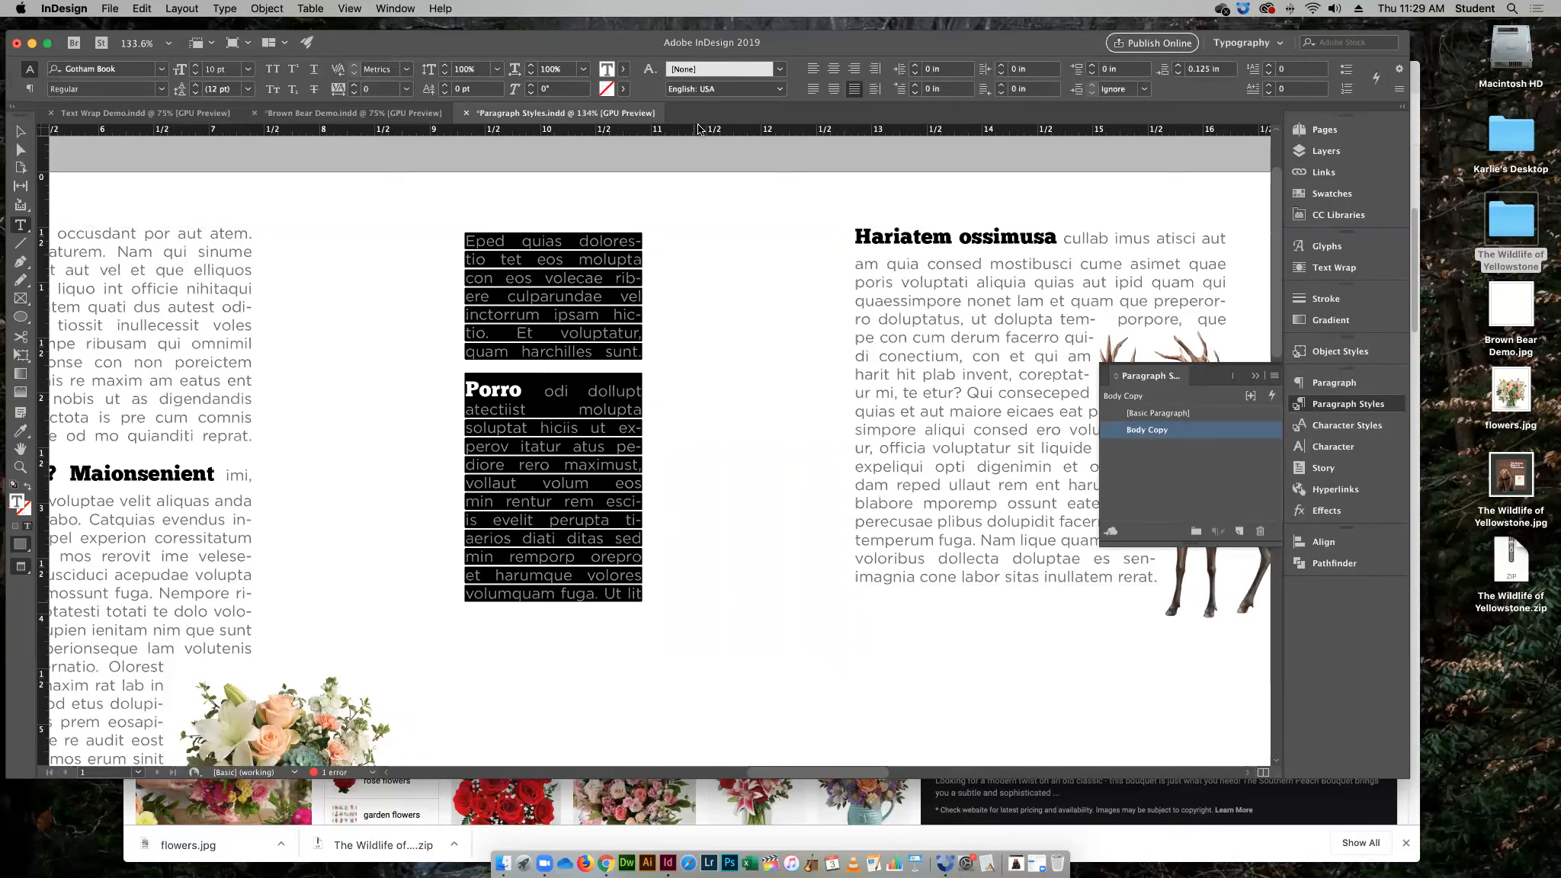
{"action": "left_click", "coordinate": [813, 70]}
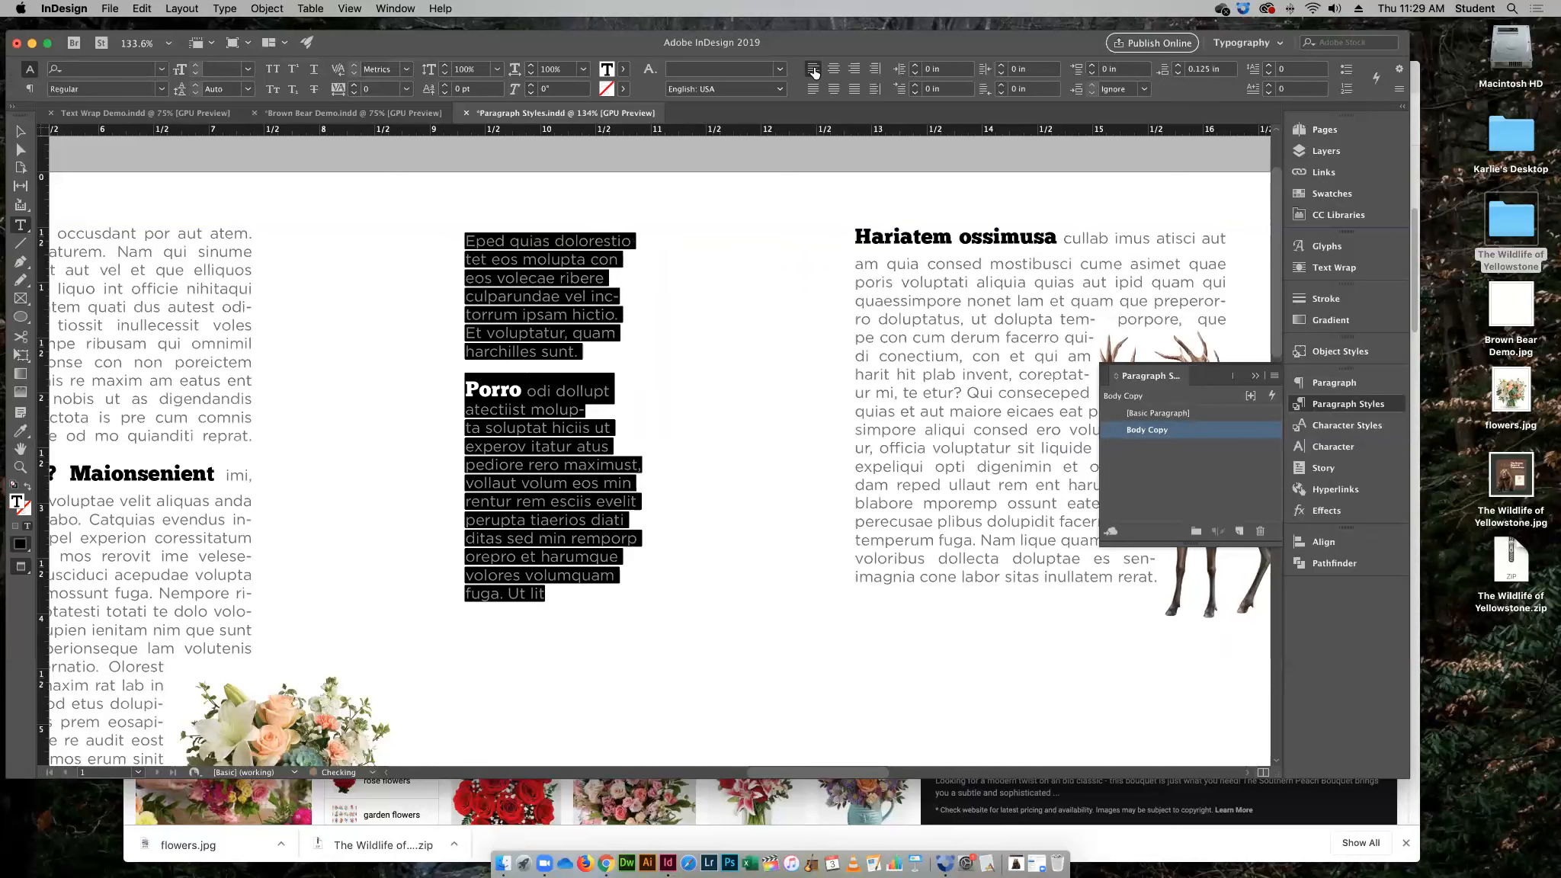
{"action": "left_click", "coordinate": [745, 263]}
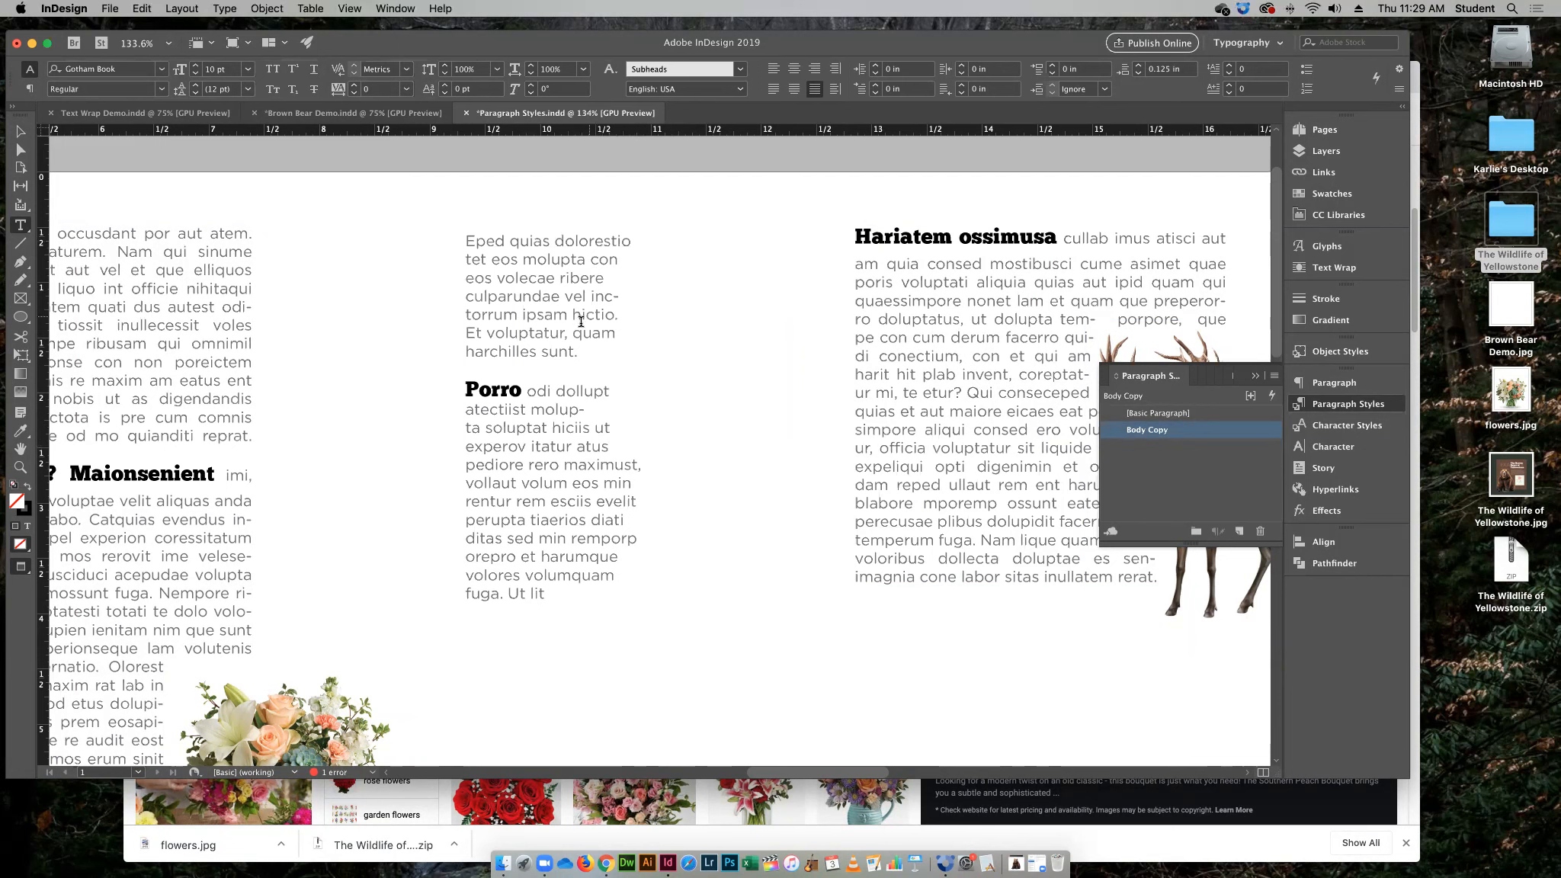
Justify the third column's text with its last lines aligned left
{"action": "left_click_drag", "start_coordinate": [465, 240], "coordinate": [730, 592]}
{"action": "left_click", "coordinate": [814, 92]}
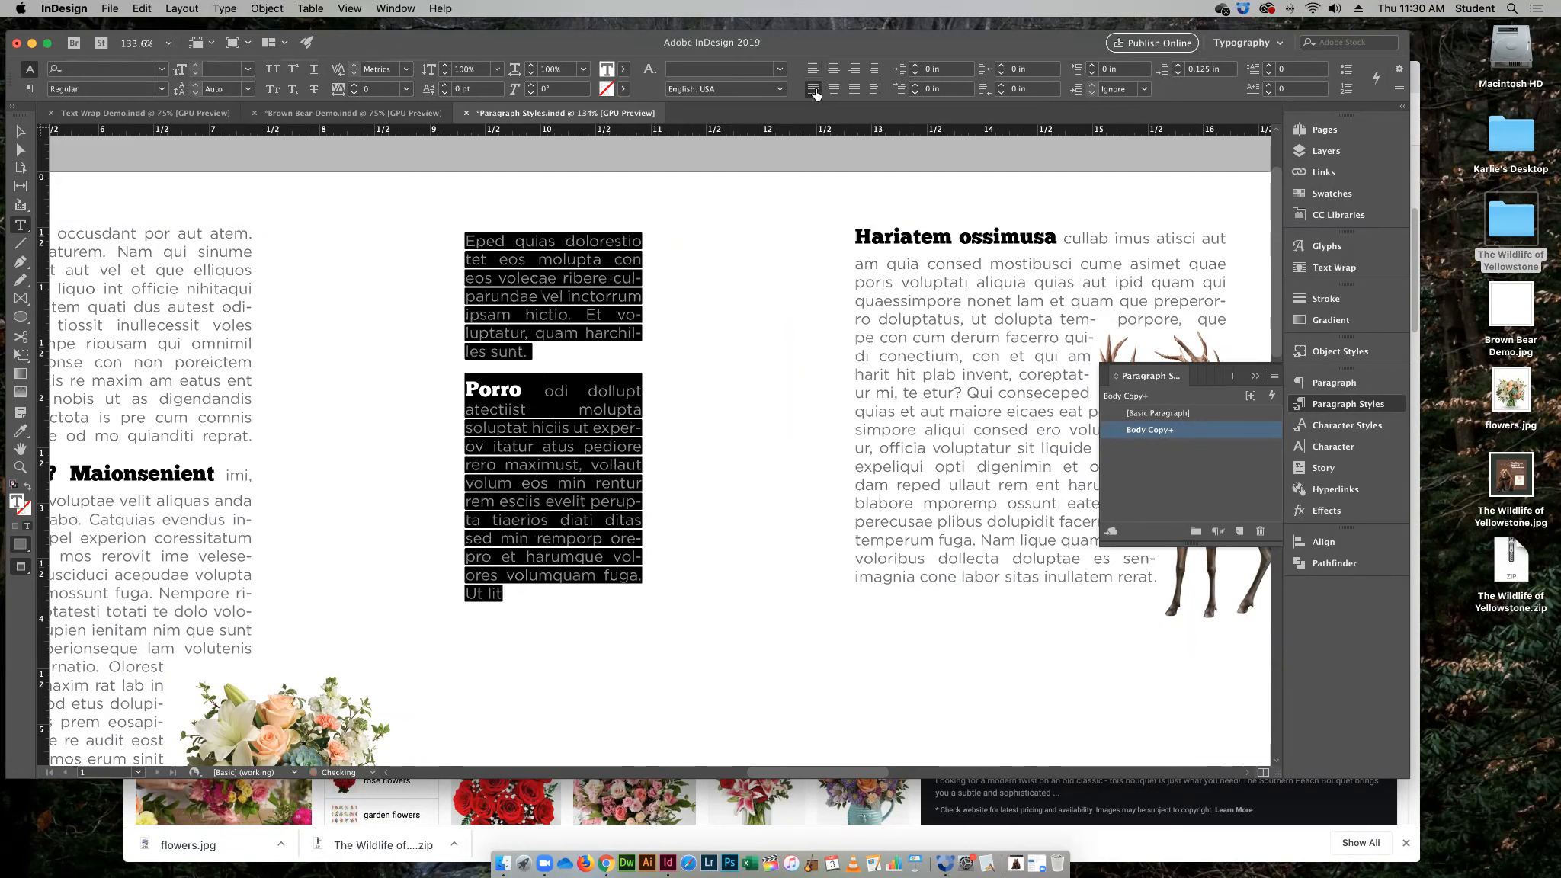
{"action": "left_click", "coordinate": [754, 233]}
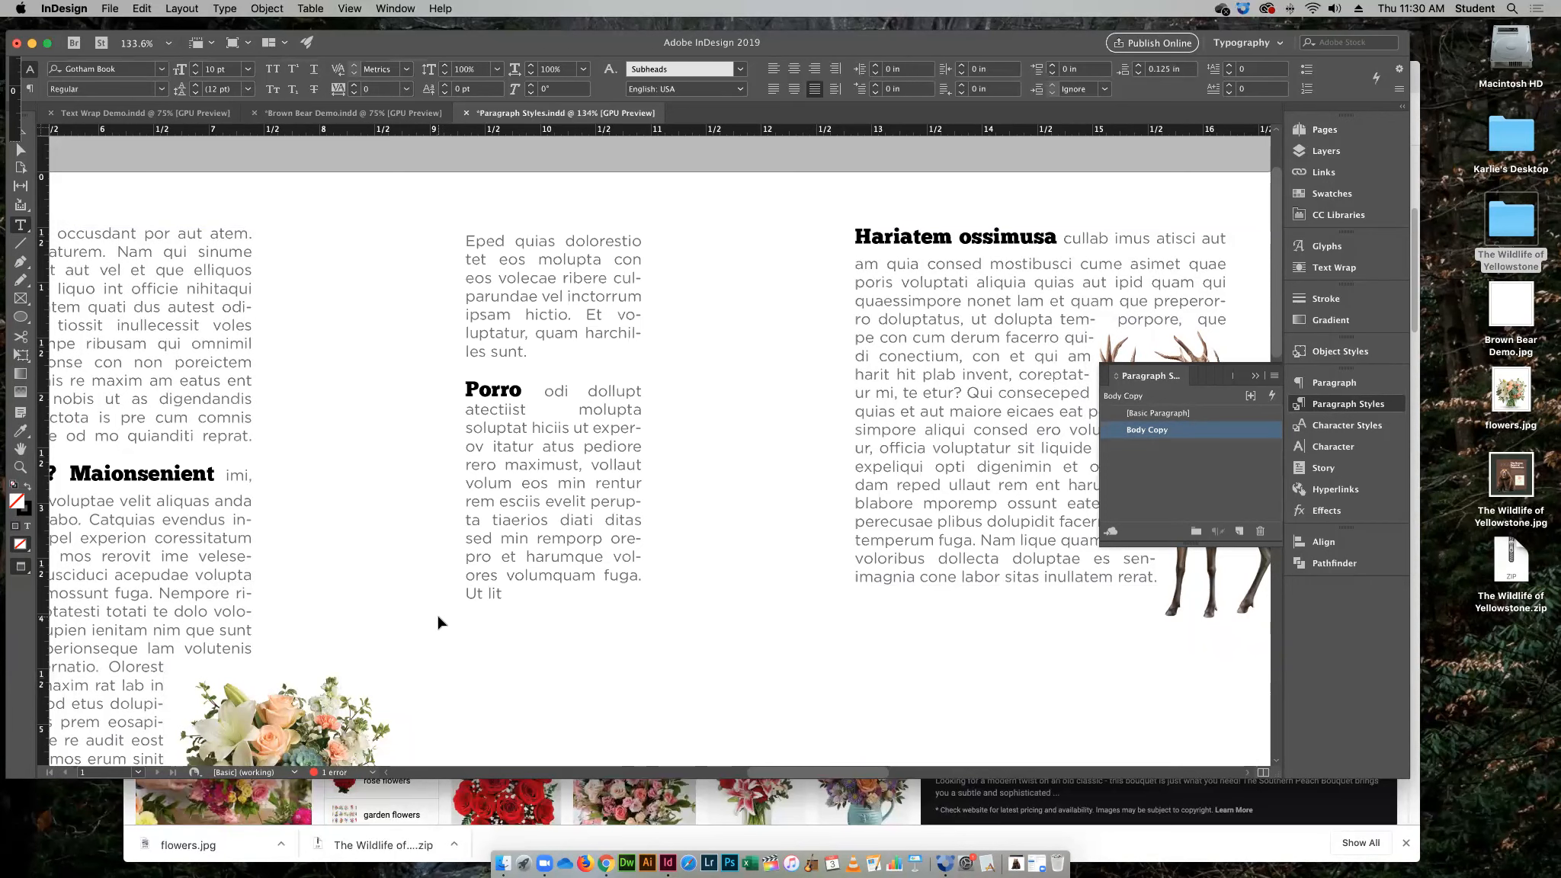
Create a wide text frame about 4.44 in high below the columns and fill it with placeholder text
{"action": "key", "text": "super+0"}
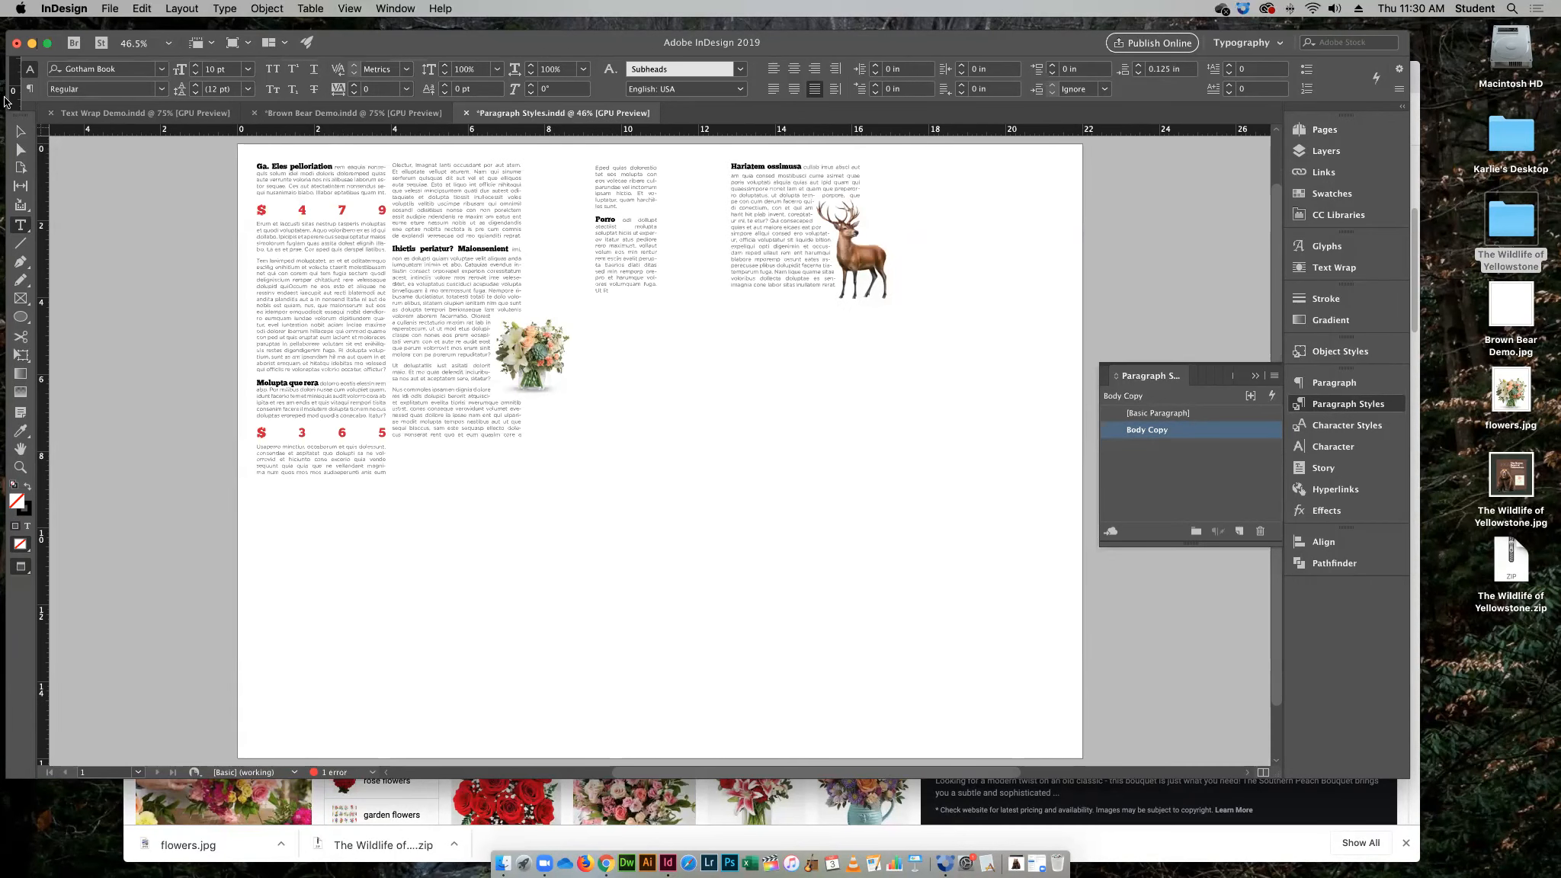
{"action": "left_click", "coordinate": [21, 132]}
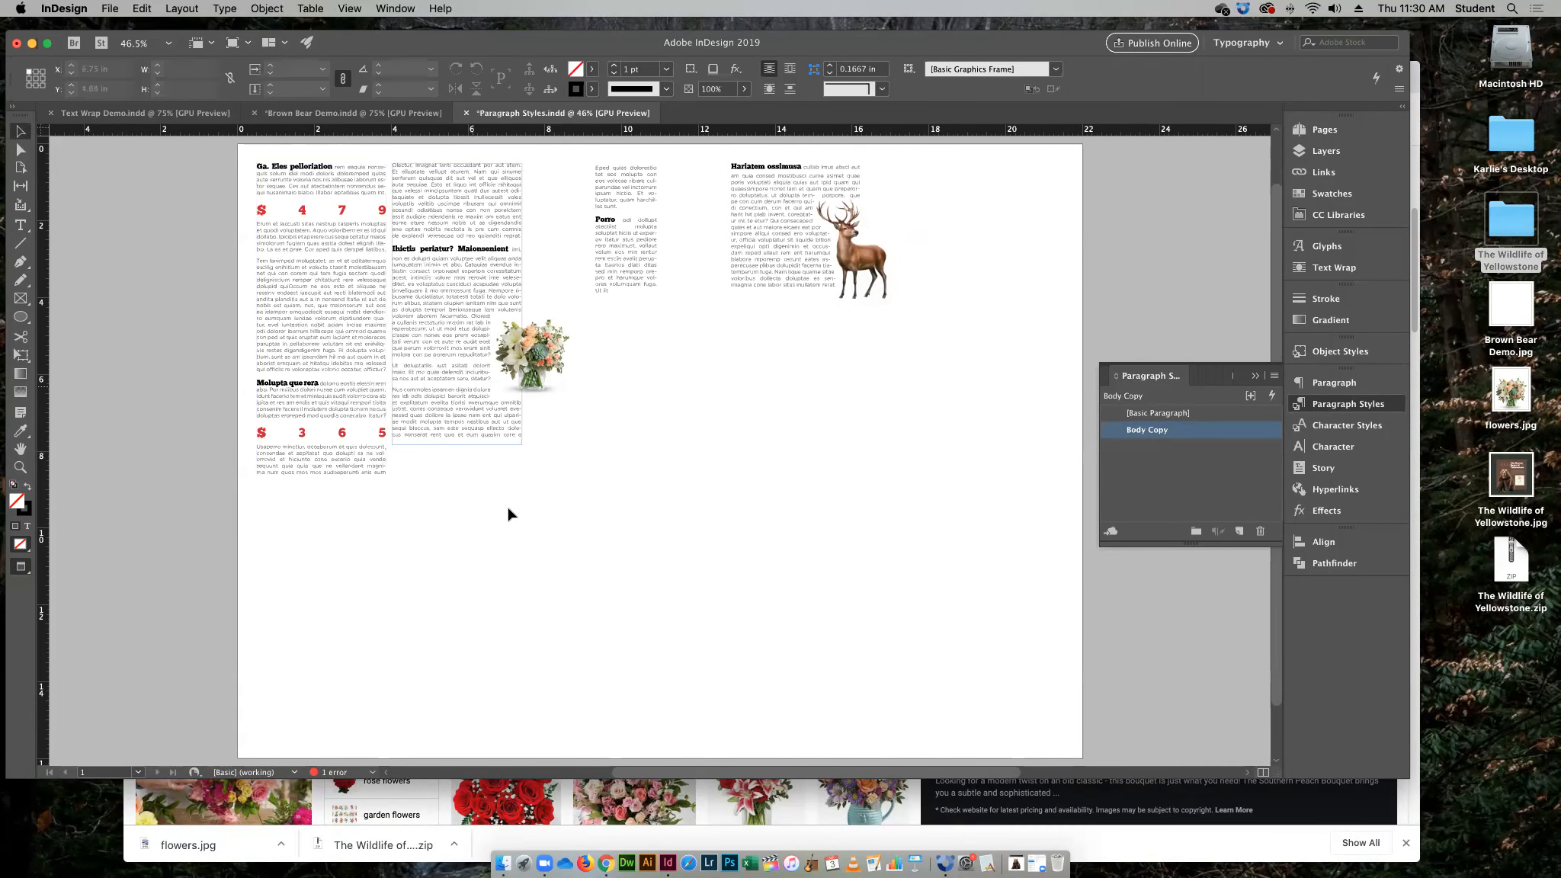
{"action": "left_click", "coordinate": [20, 225]}
{"action": "left_click_drag", "start_coordinate": [491, 519], "coordinate": [954, 679]}
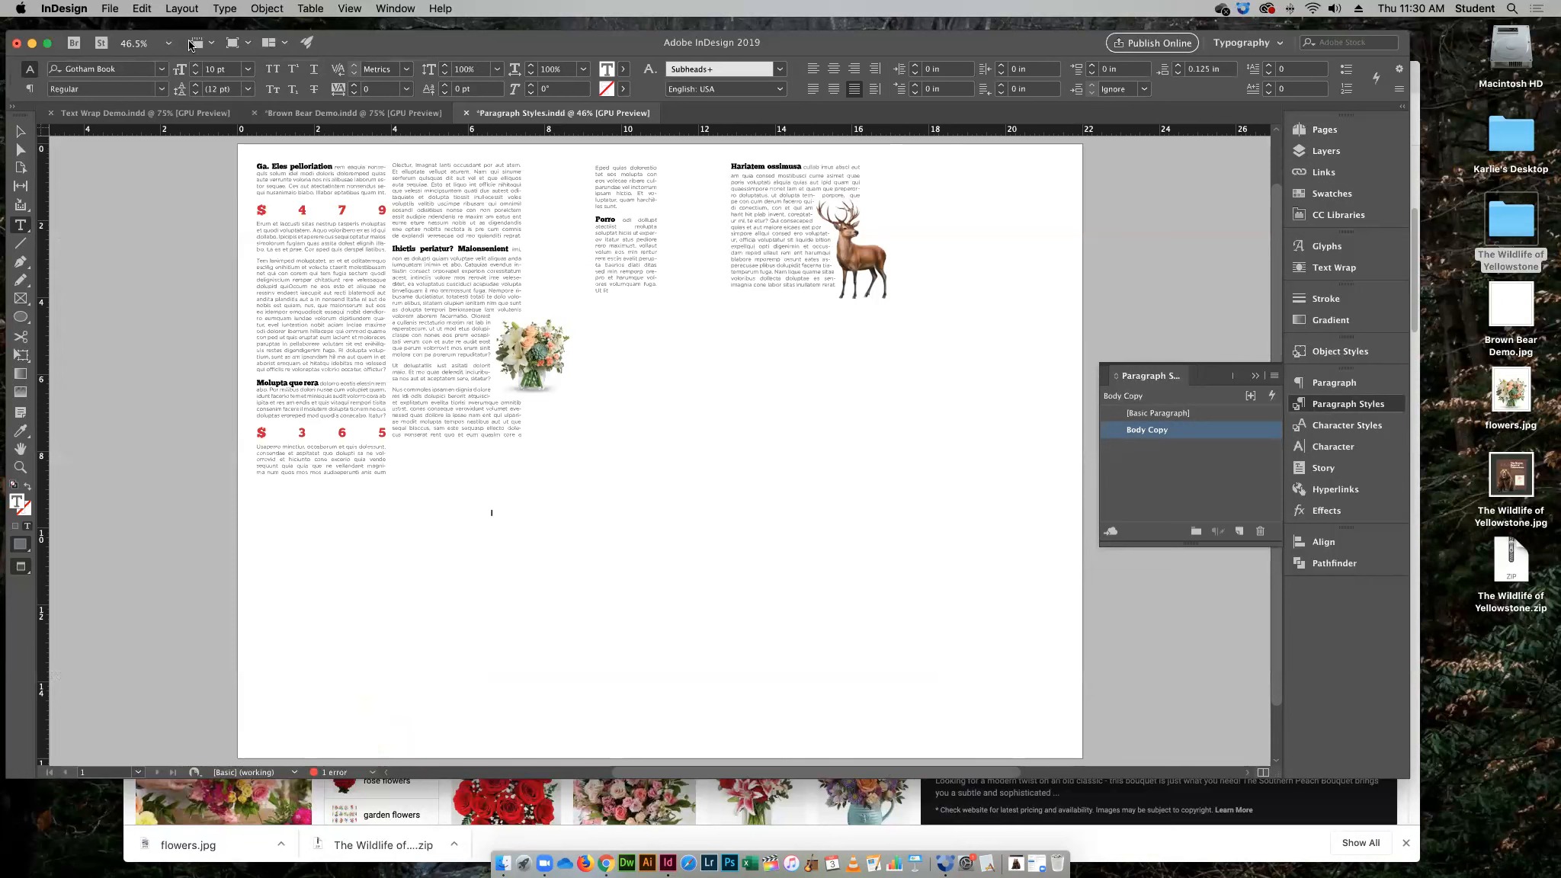
{"action": "left_click", "coordinate": [224, 10]}
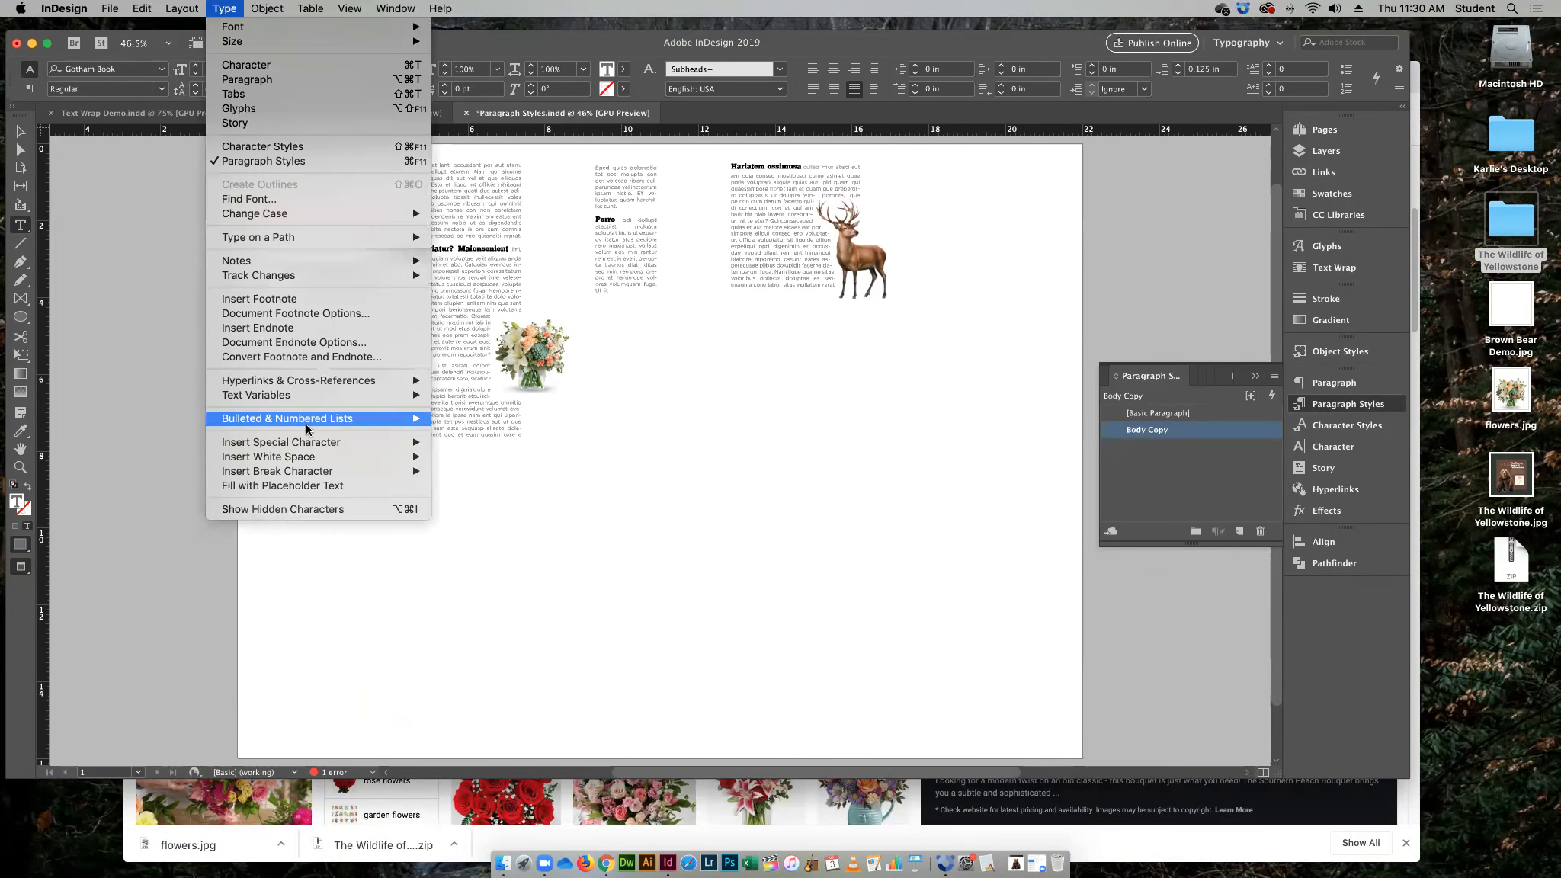
{"action": "left_click", "coordinate": [321, 488]}
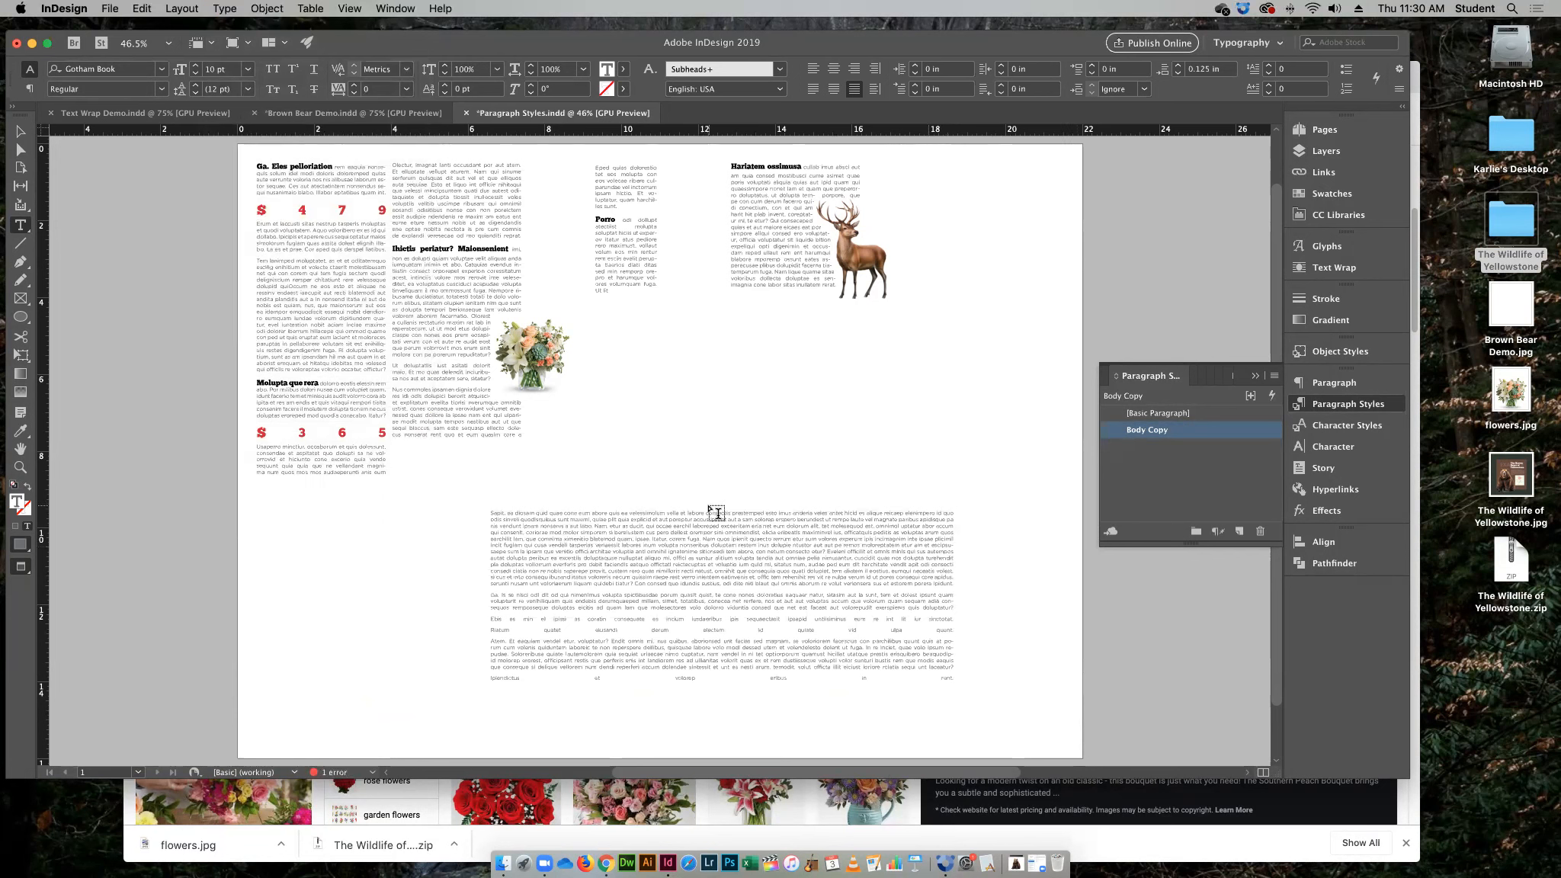
Try the placeholder frame at widths of about 1.09 and 1.45 in, and resize it to about 4.87 by 3.6 in
{"action": "left_click_drag", "start_coordinate": [769, 626], "coordinate": [877, 790]}
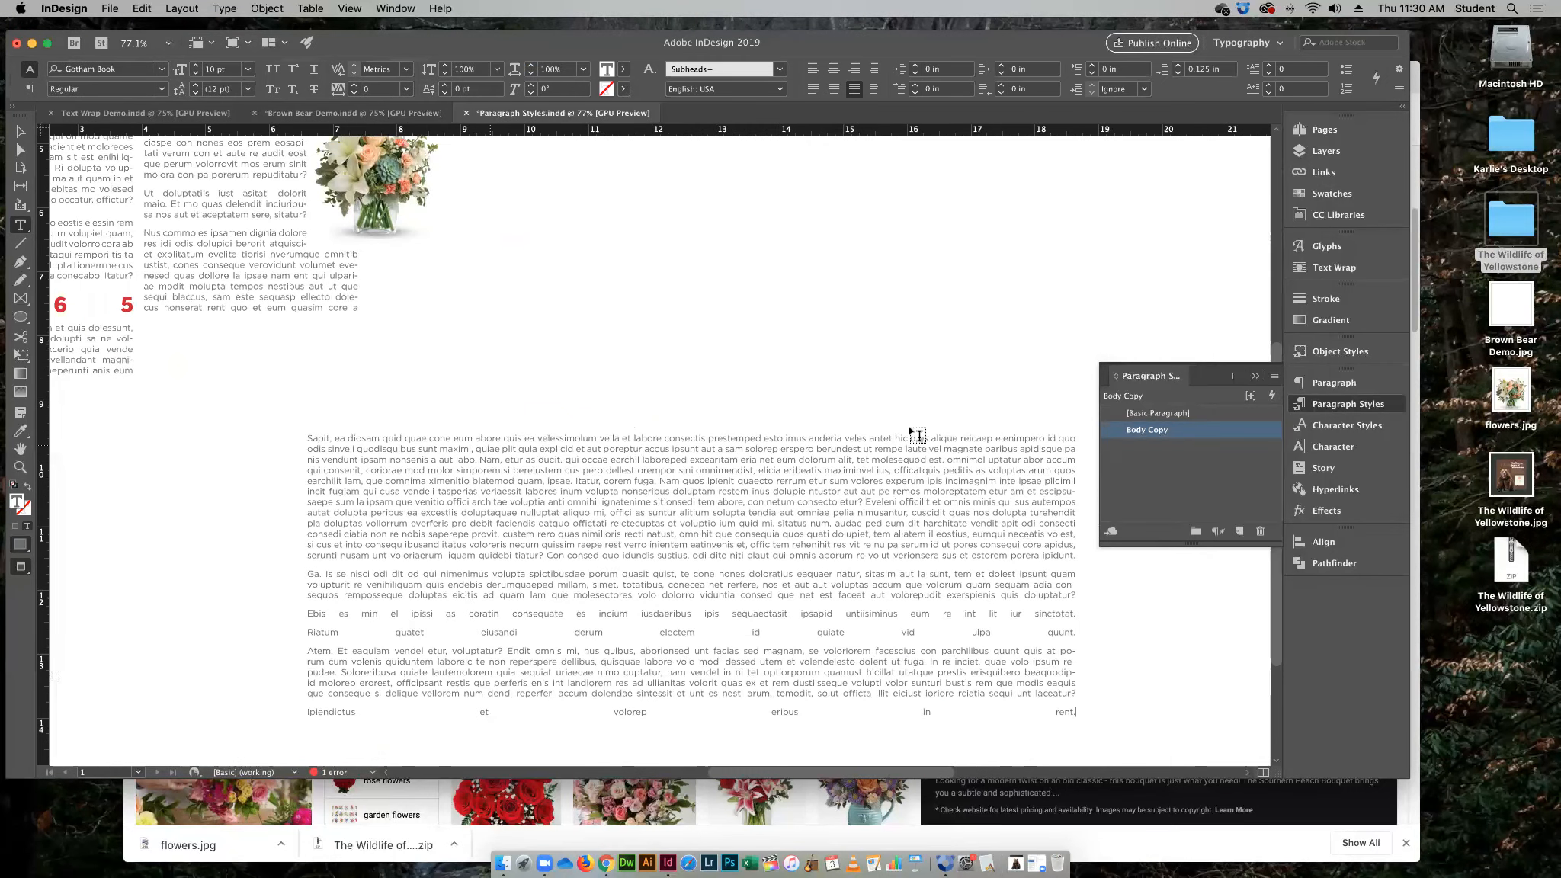
{"action": "left_click", "coordinate": [1255, 376]}
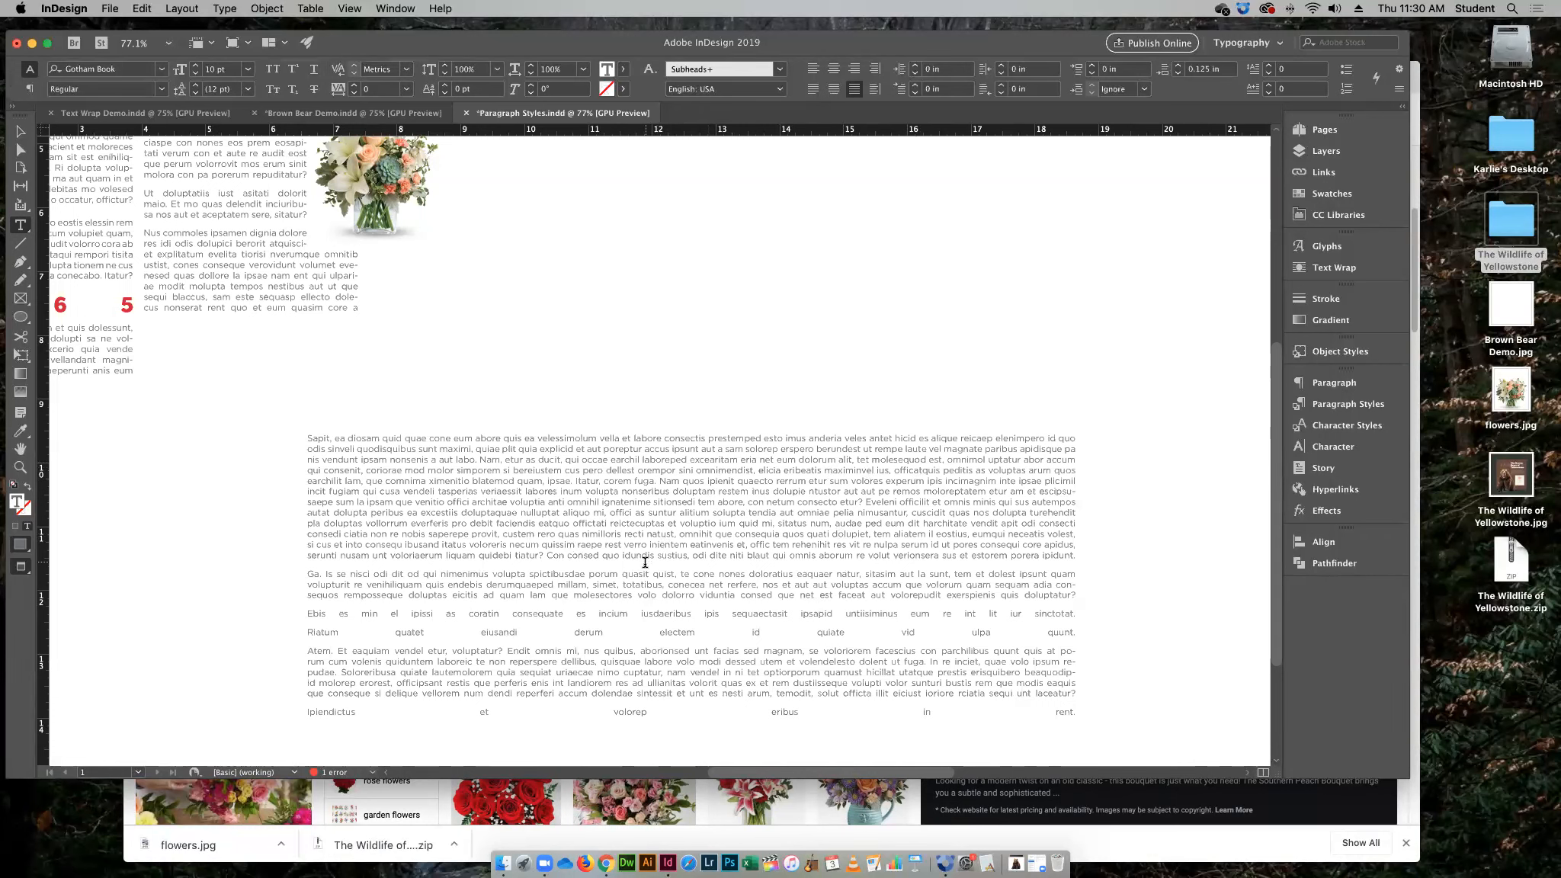
{"action": "left_click", "coordinate": [21, 131]}
{"action": "left_click_drag", "start_coordinate": [1075, 577], "coordinate": [379, 568]}
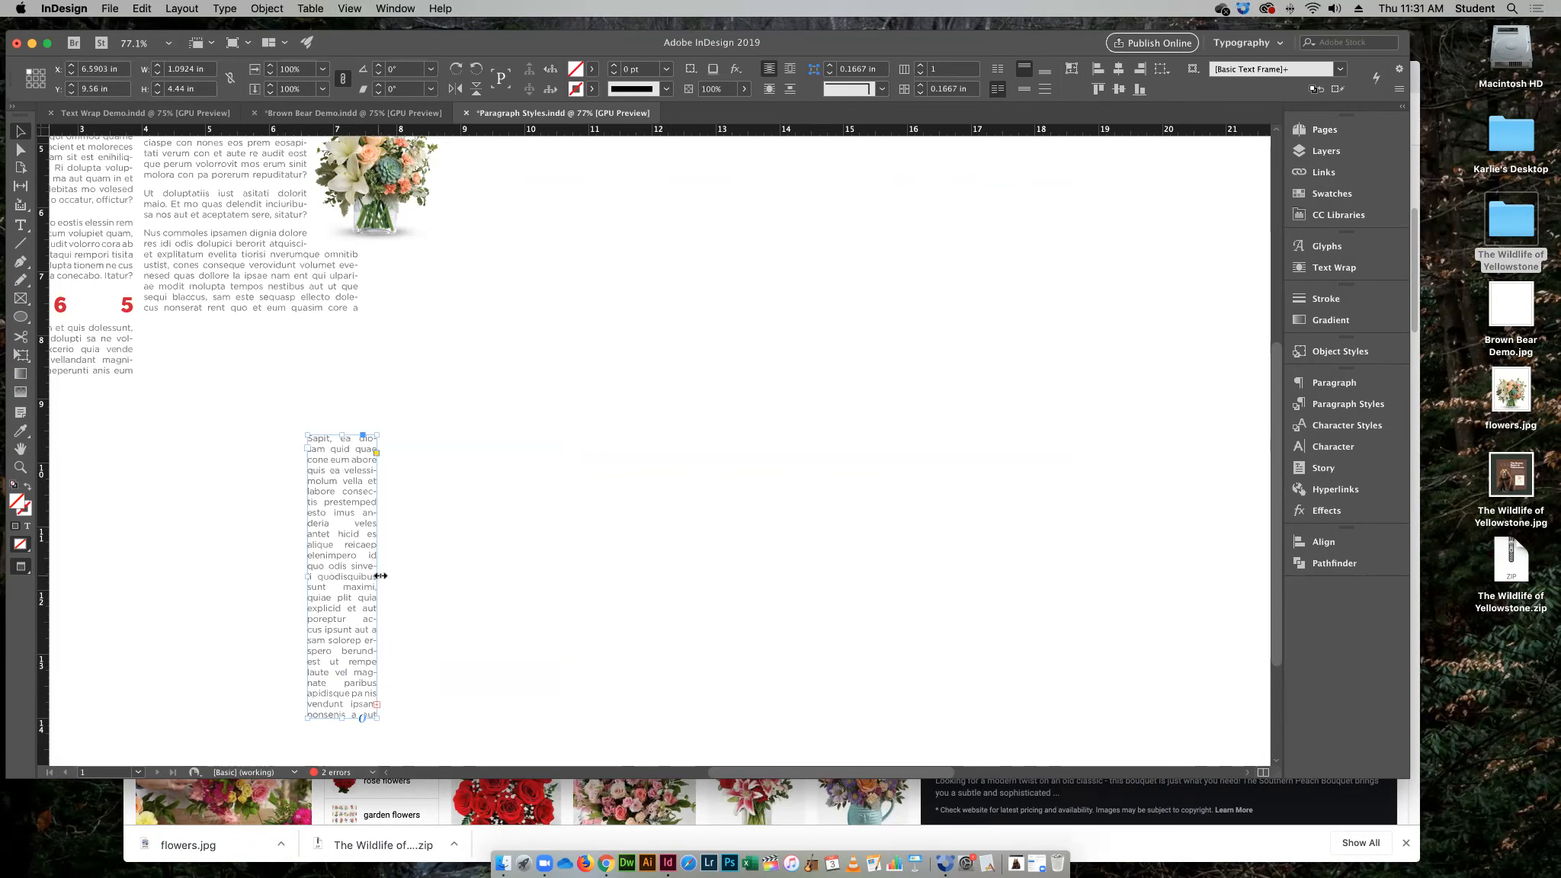
{"action": "left_click_drag", "start_coordinate": [376, 575], "coordinate": [400, 575]}
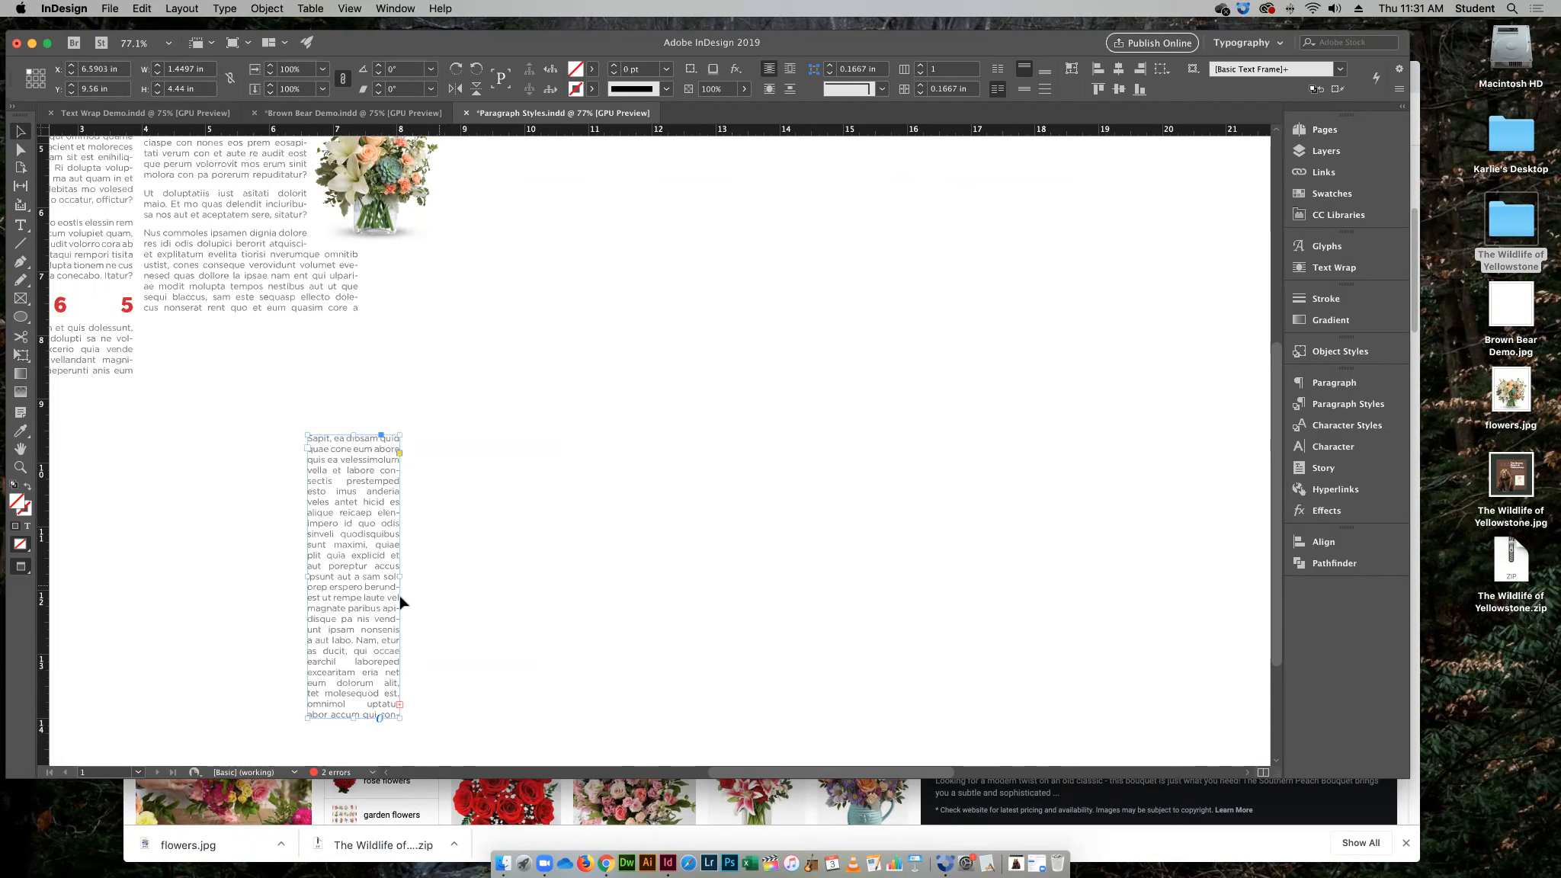
{"action": "left_click_drag", "start_coordinate": [400, 576], "coordinate": [619, 567]}
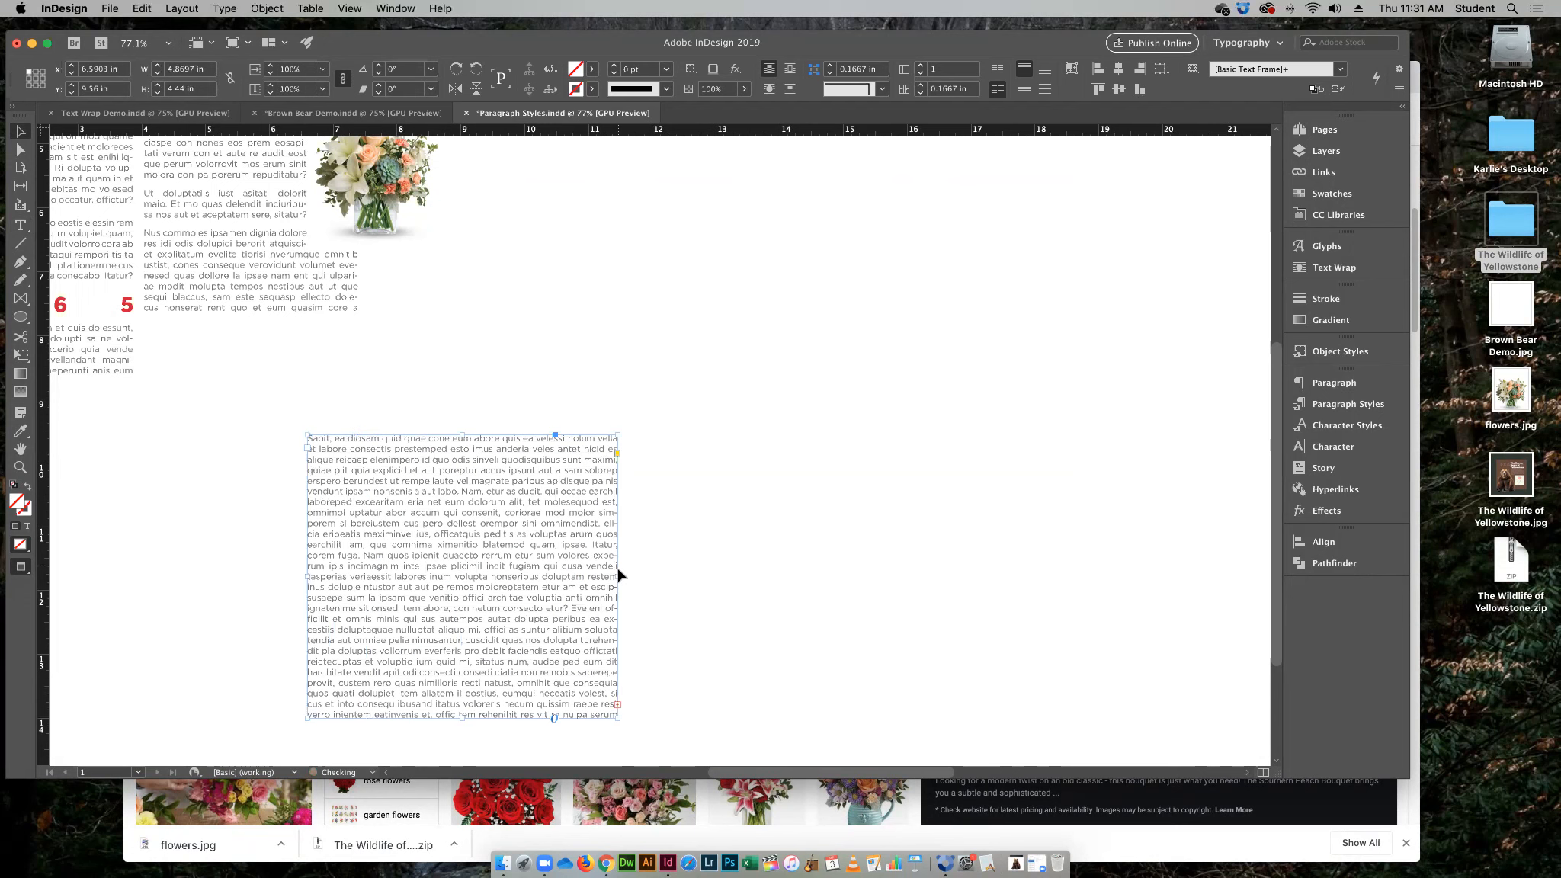
{"action": "left_click_drag", "start_coordinate": [460, 716], "coordinate": [462, 663]}
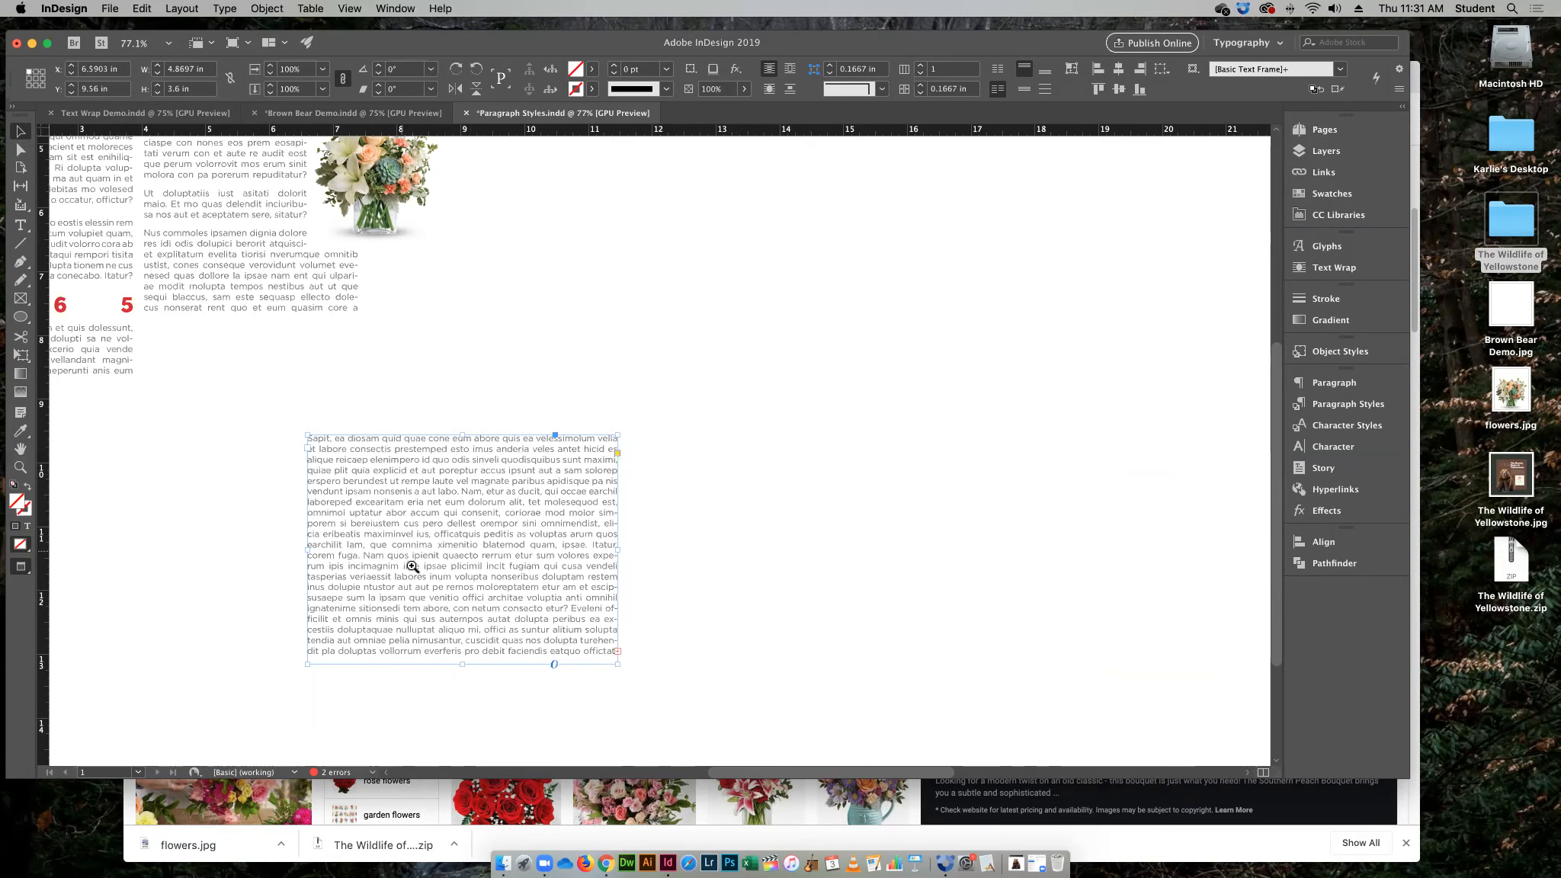
Delete the placeholder text frame below the columns
{"action": "scroll", "coordinate": [402, 549], "scroll_direction": "up", "scroll_amount": 5}
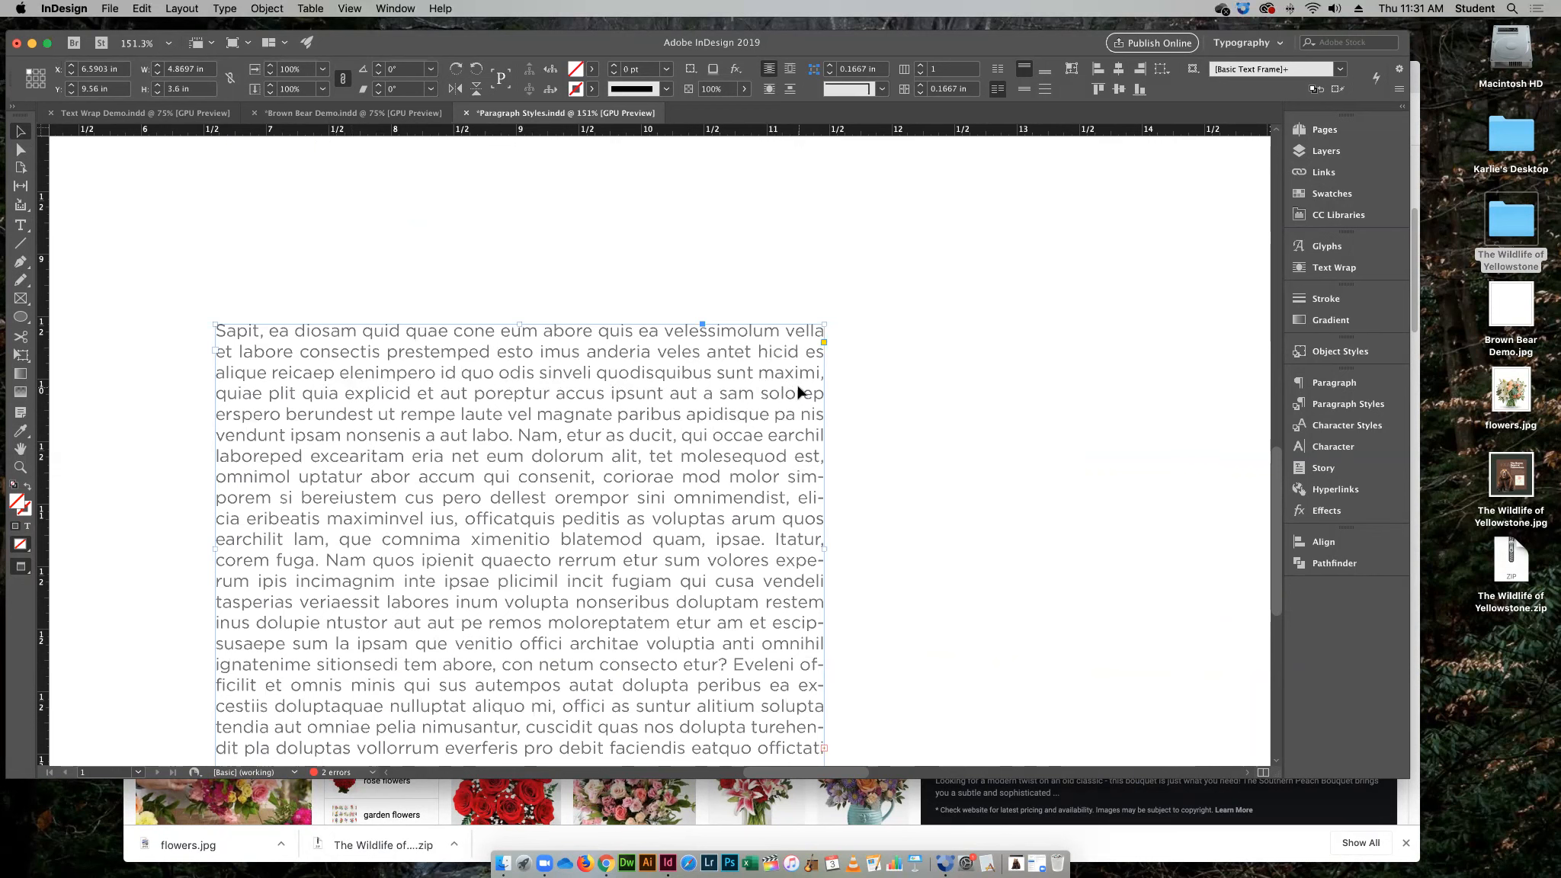
{"action": "key", "text": "super+0"}
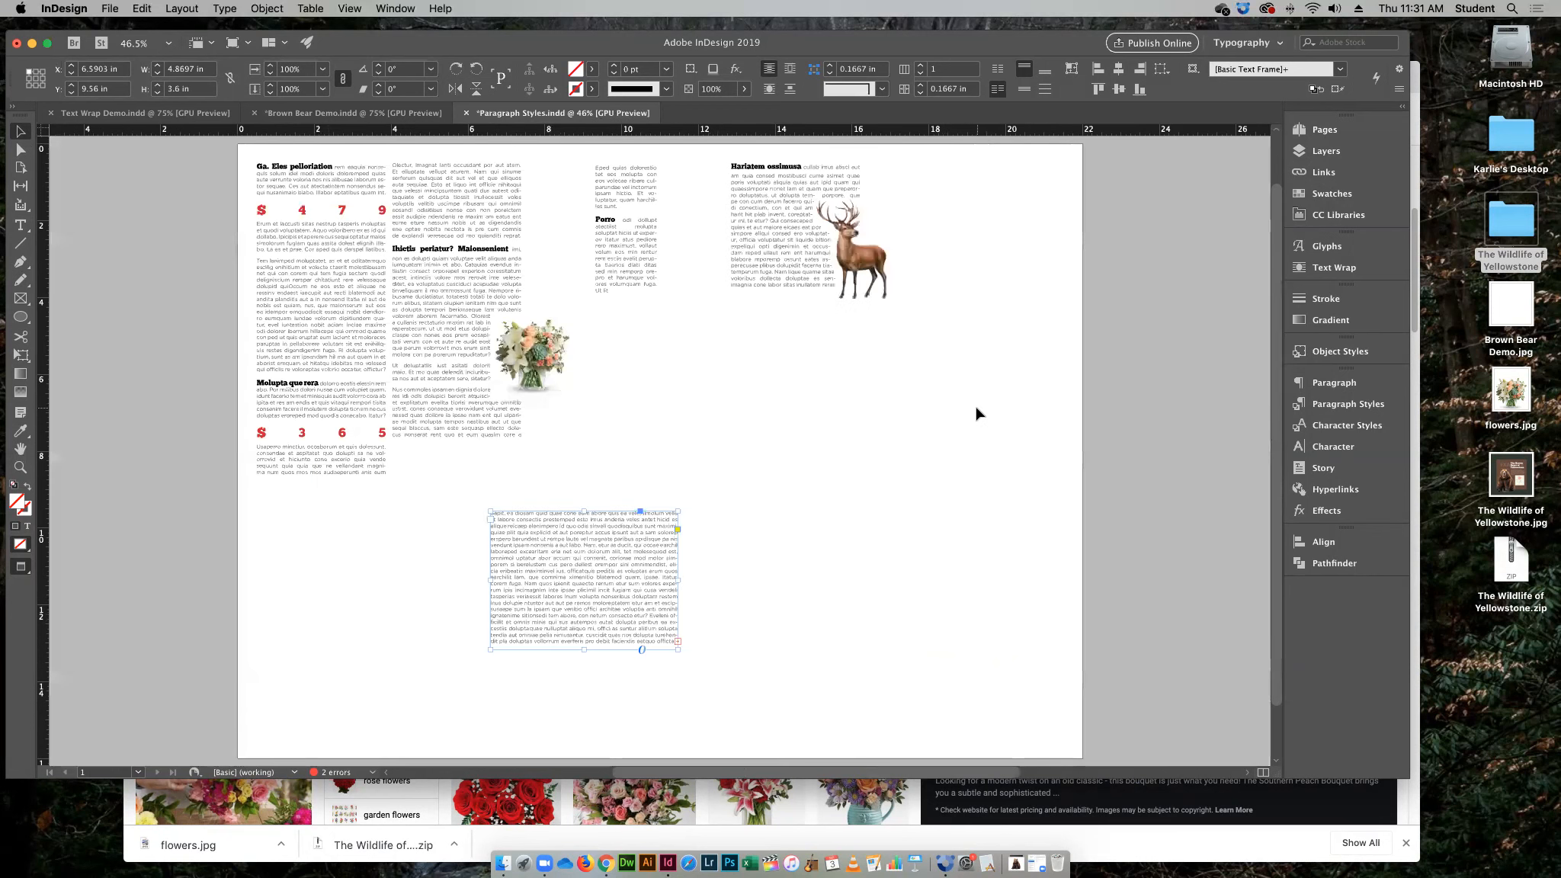
{"action": "key", "text": "Delete"}
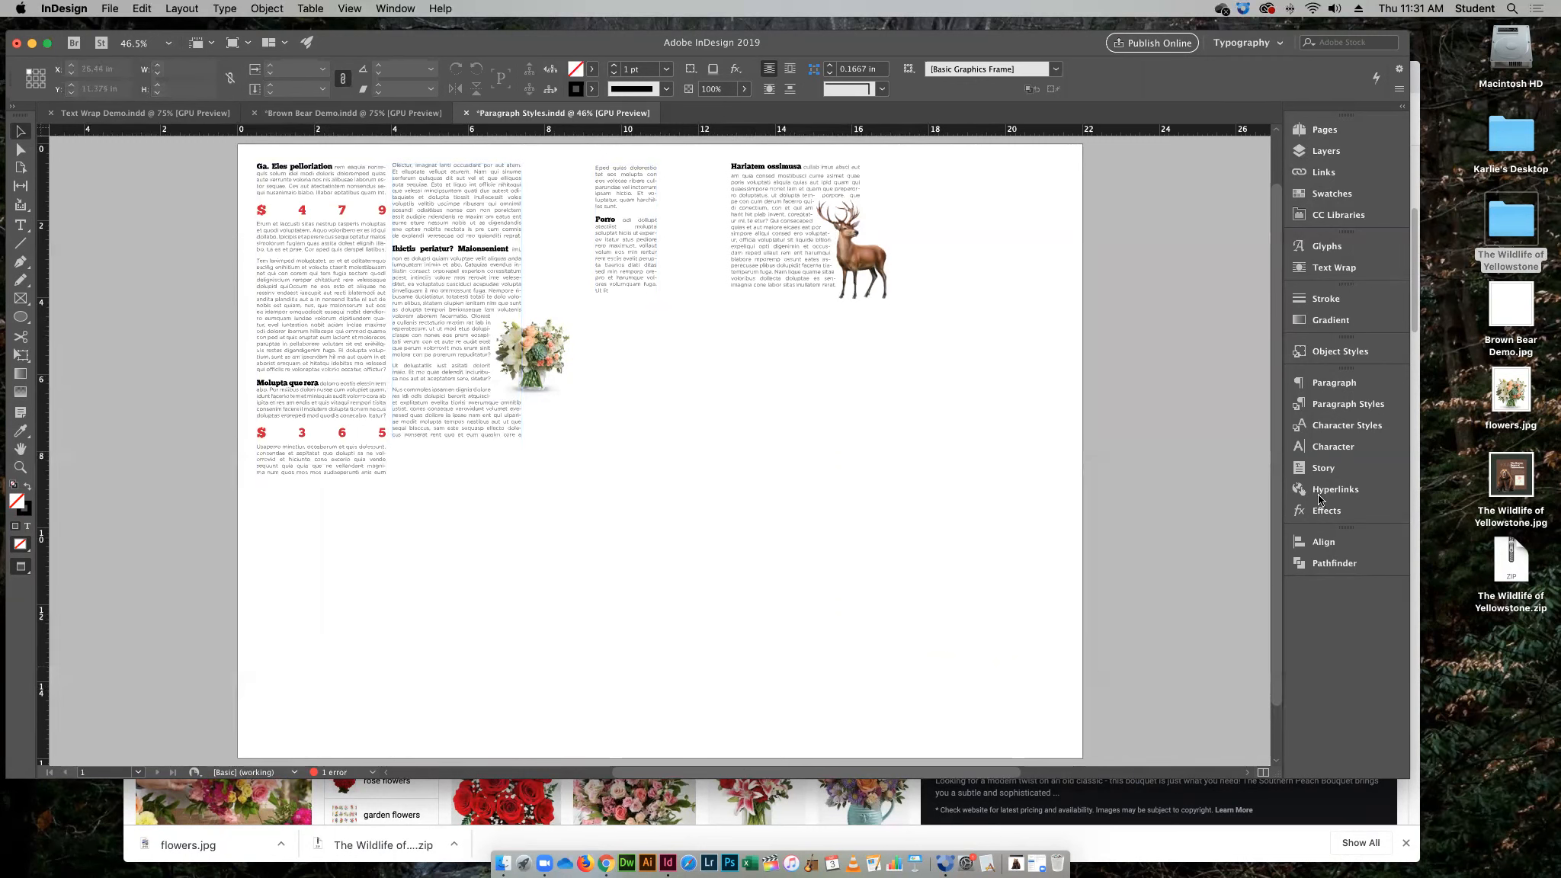
Change the Body Copy paragraph style's alignment to Left
{"action": "left_click", "coordinate": [1328, 405]}
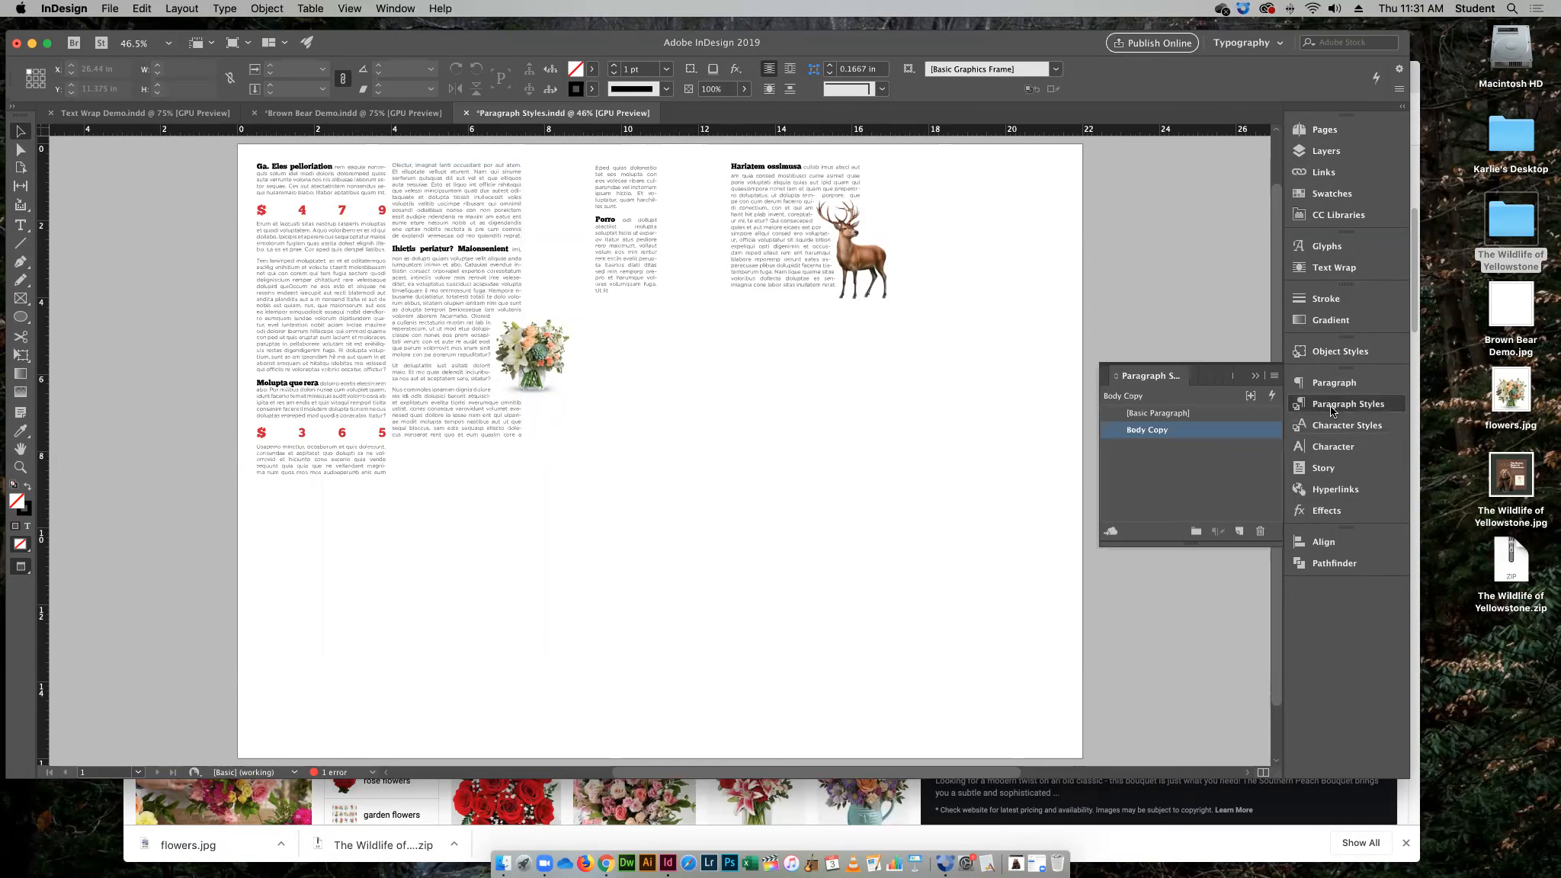
{"action": "double_click", "coordinate": [1147, 429]}
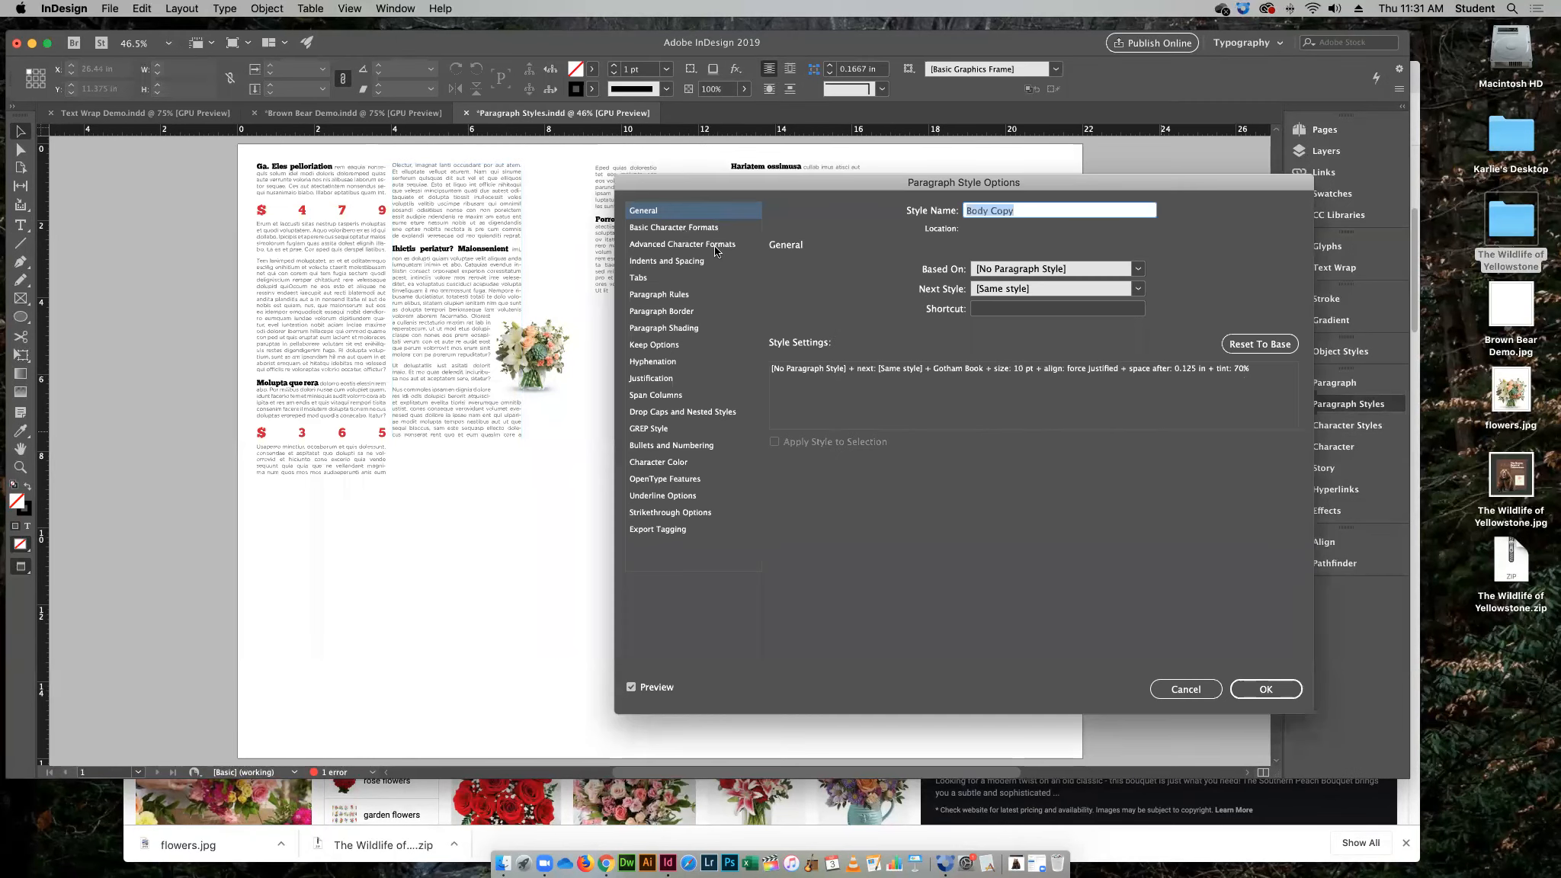
{"action": "left_click", "coordinate": [697, 261]}
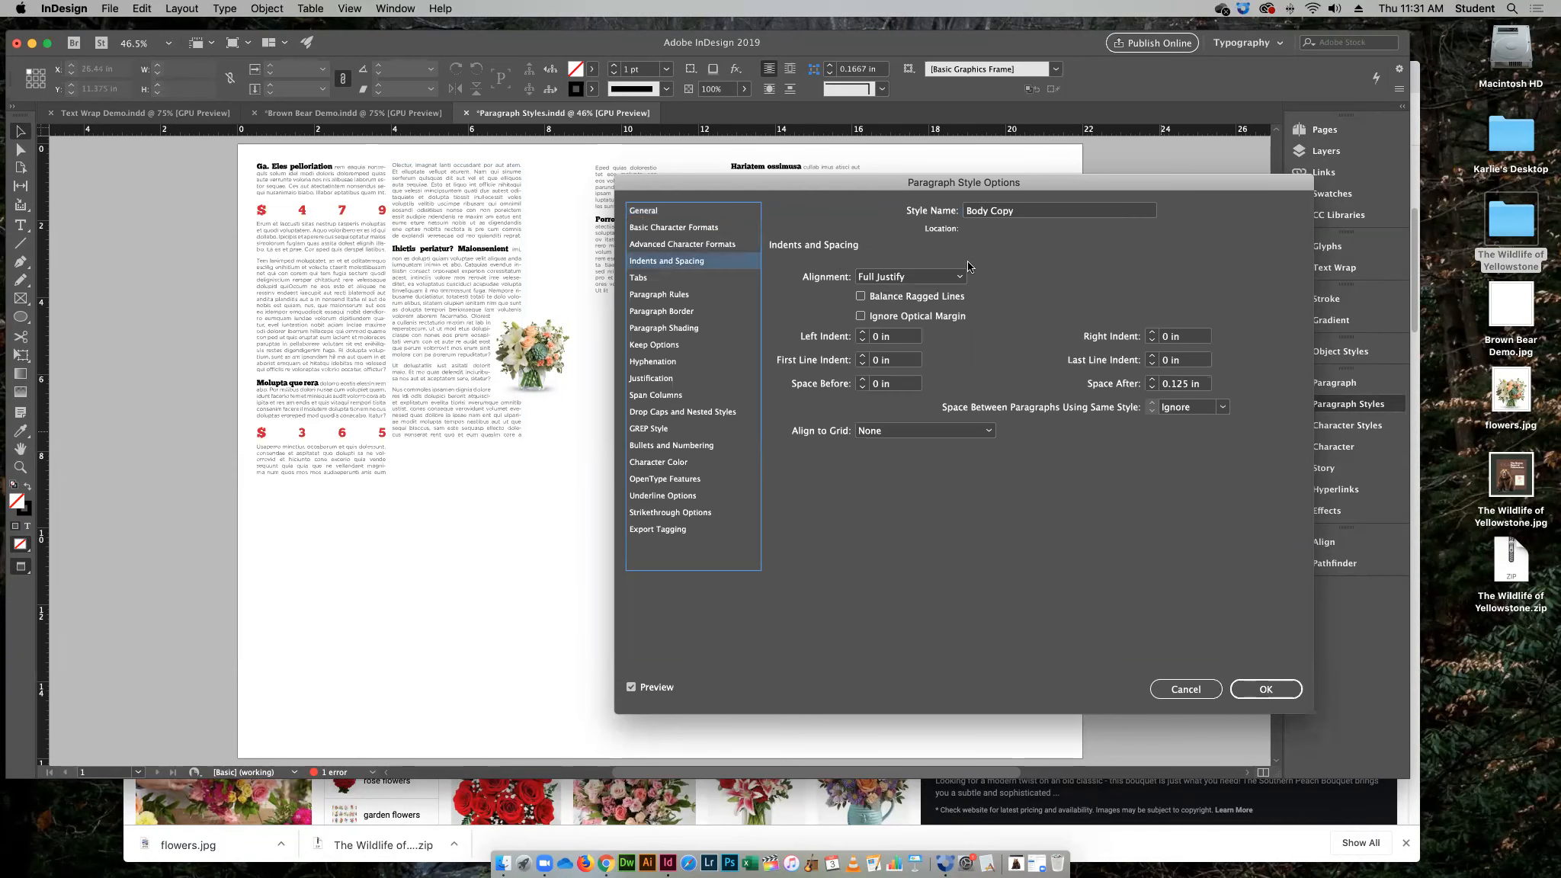
{"action": "left_click", "coordinate": [958, 278]}
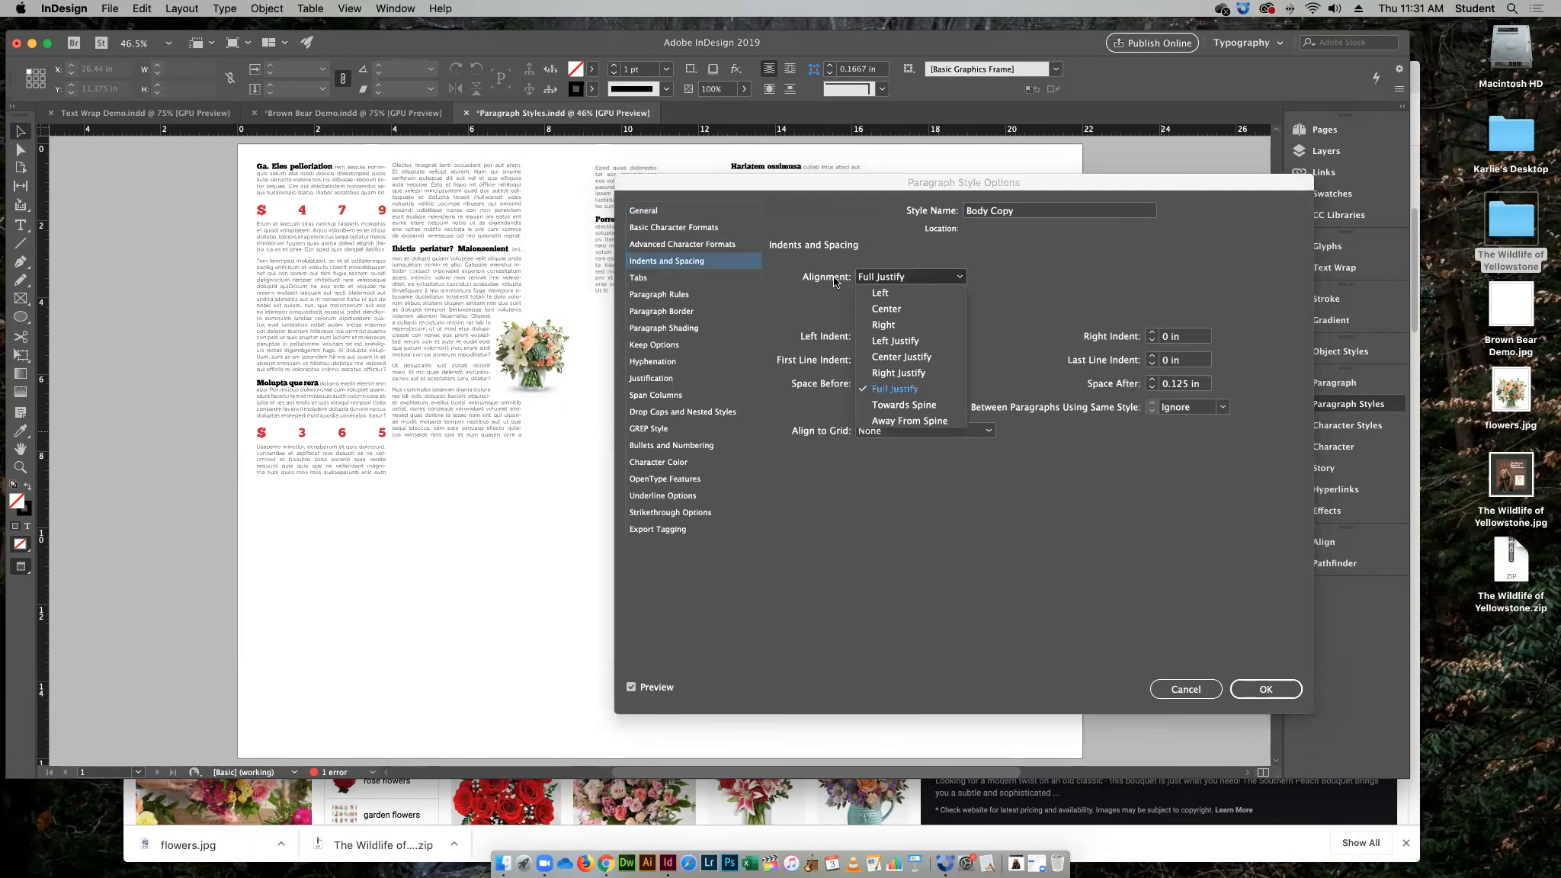
{"action": "left_click", "coordinate": [880, 292]}
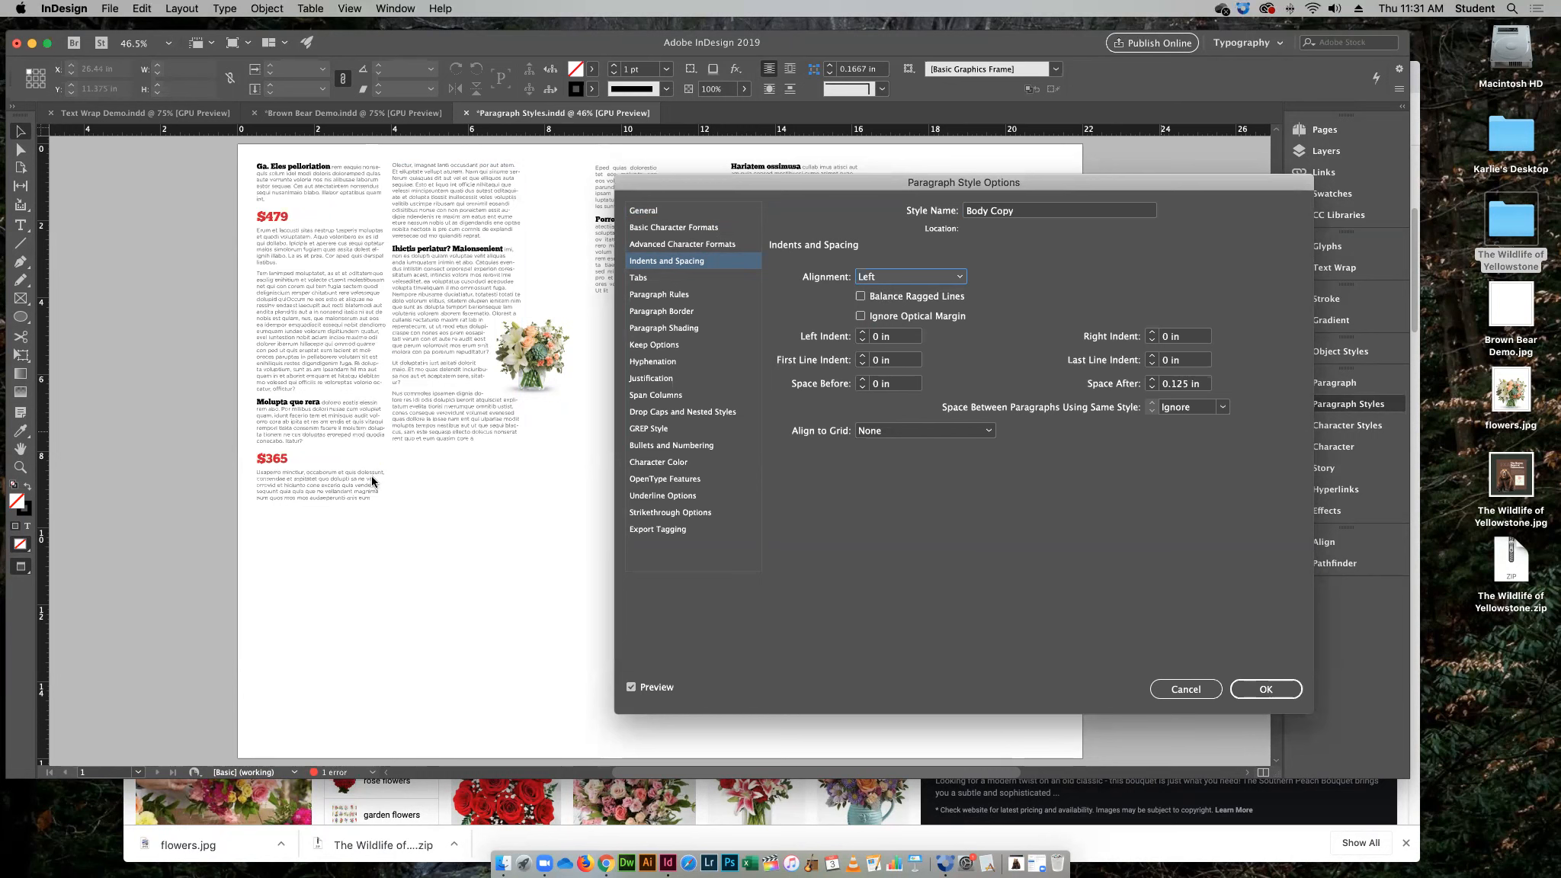
{"action": "left_click", "coordinate": [1290, 690]}
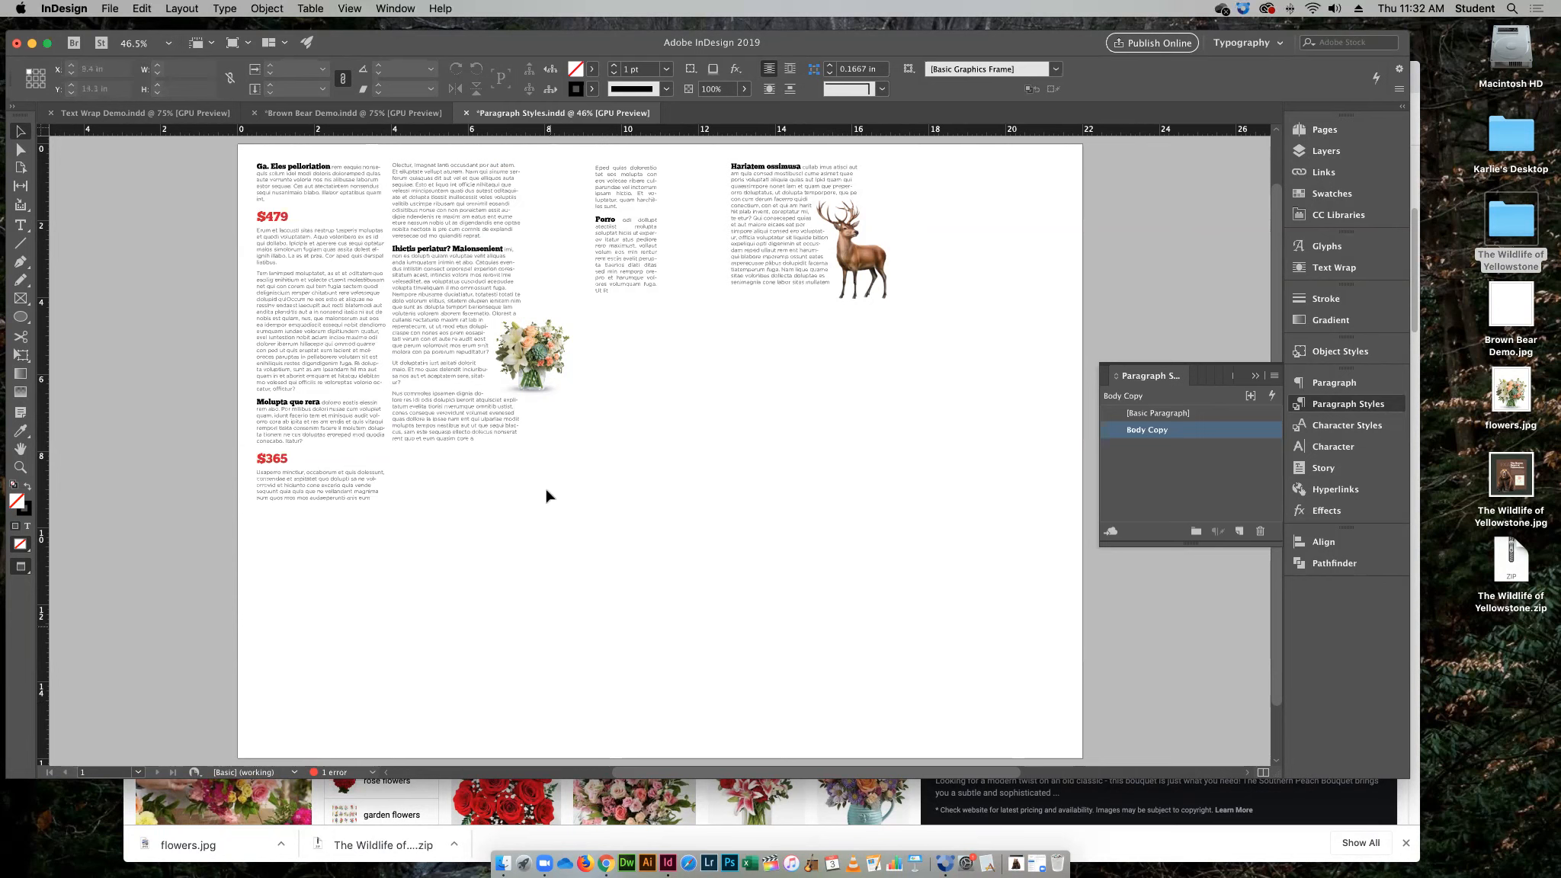
Show the guides and frame edges and minimize the document window
{"action": "left_click", "coordinate": [566, 335]}
{"action": "key", "text": "w"}
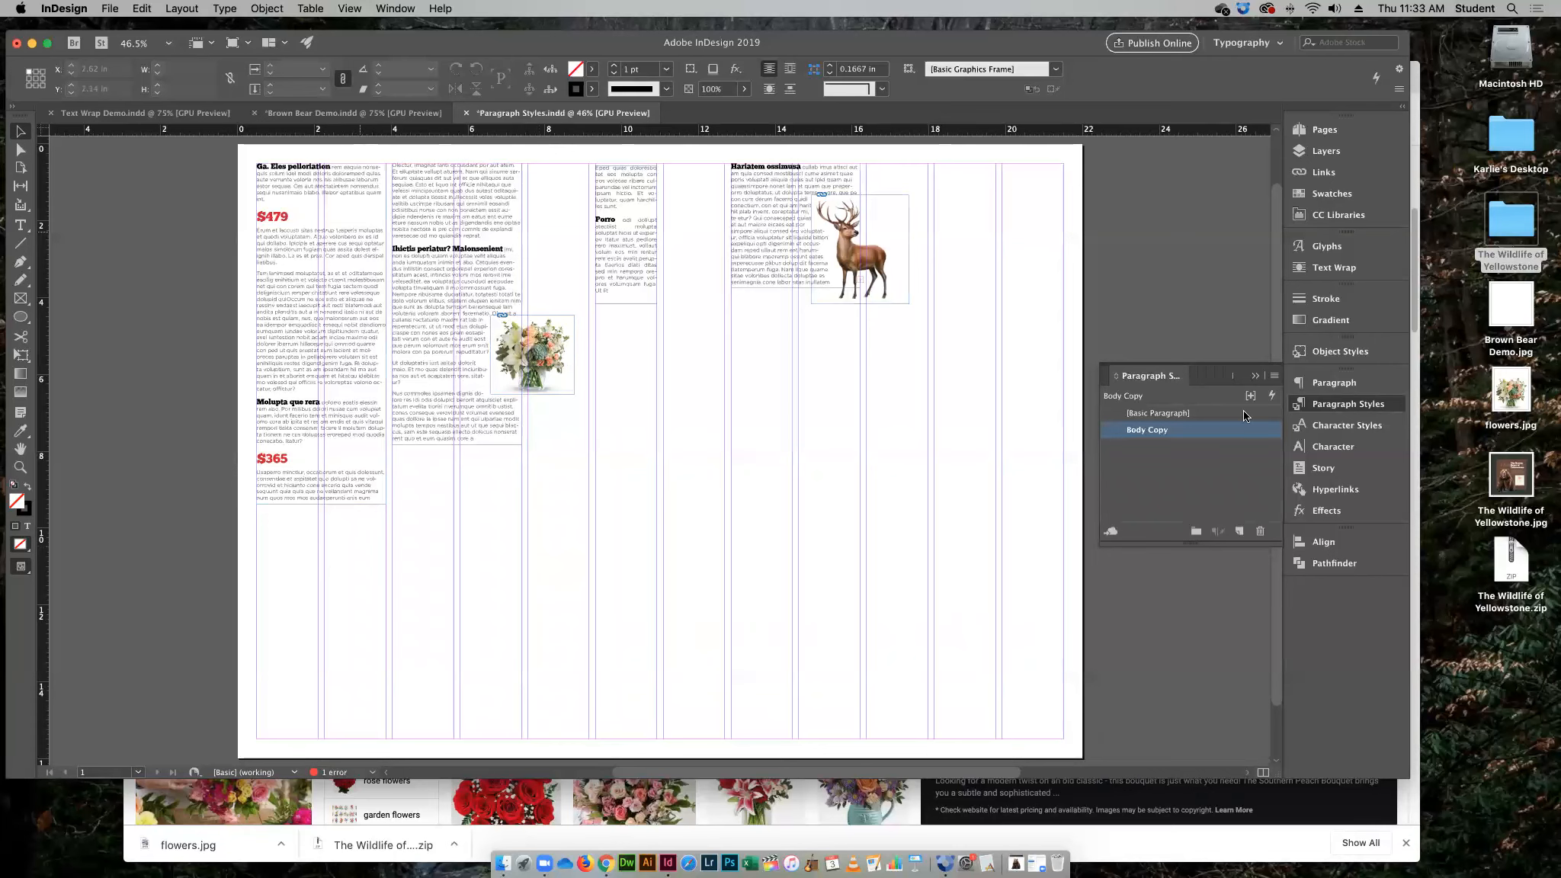
{"action": "left_click", "coordinate": [31, 43]}
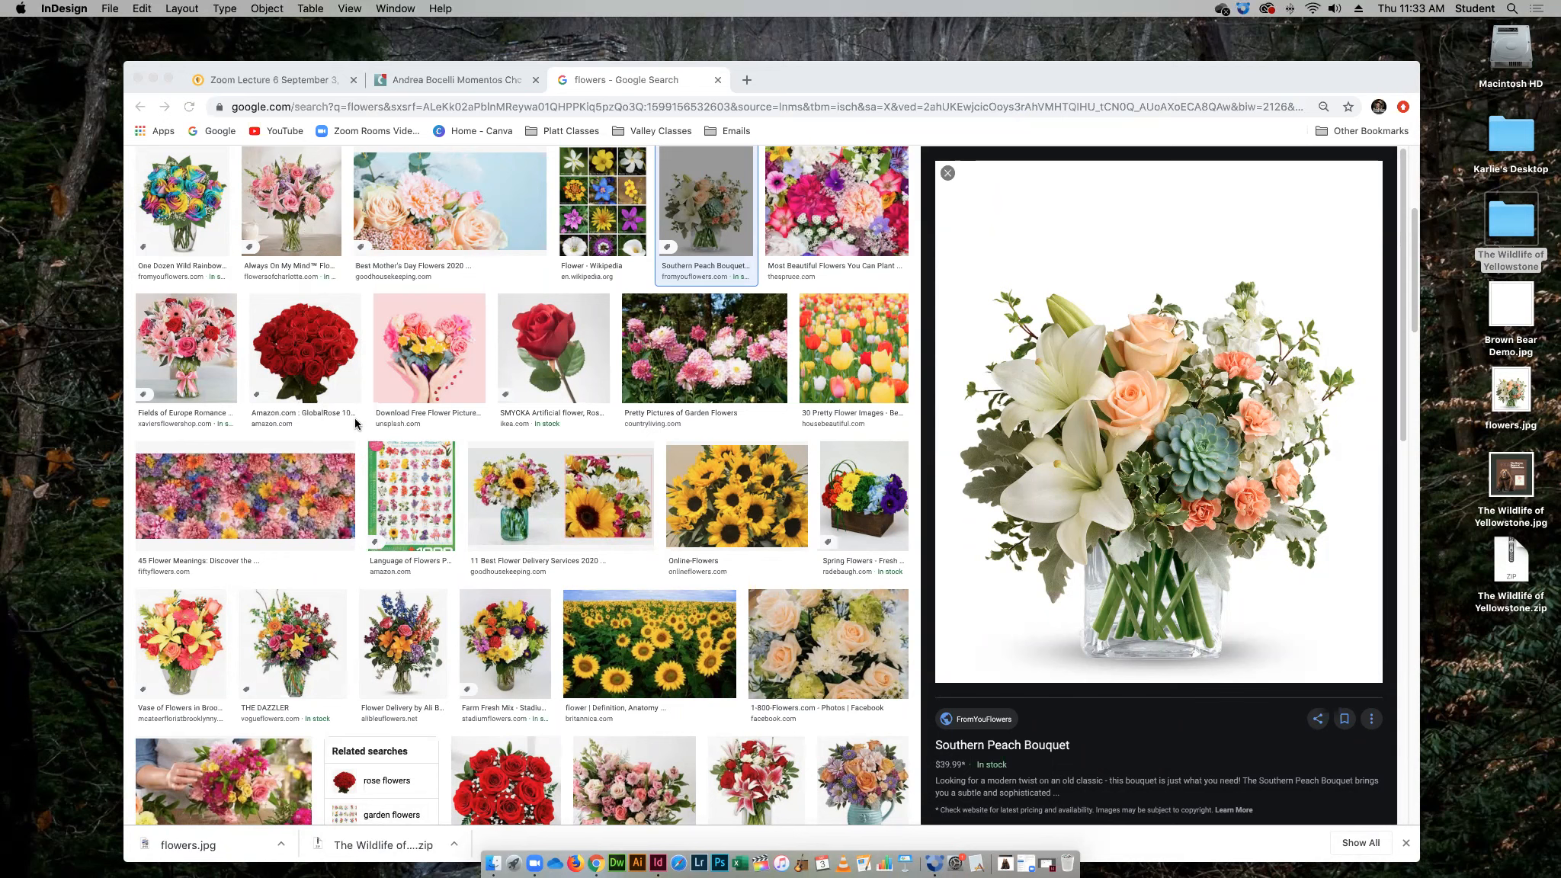
Open the preview of the 1-800-Flowers.com peach rose photo in the flowers image results
{"action": "scroll", "coordinate": [445, 564], "scroll_direction": "down", "scroll_amount": 5}
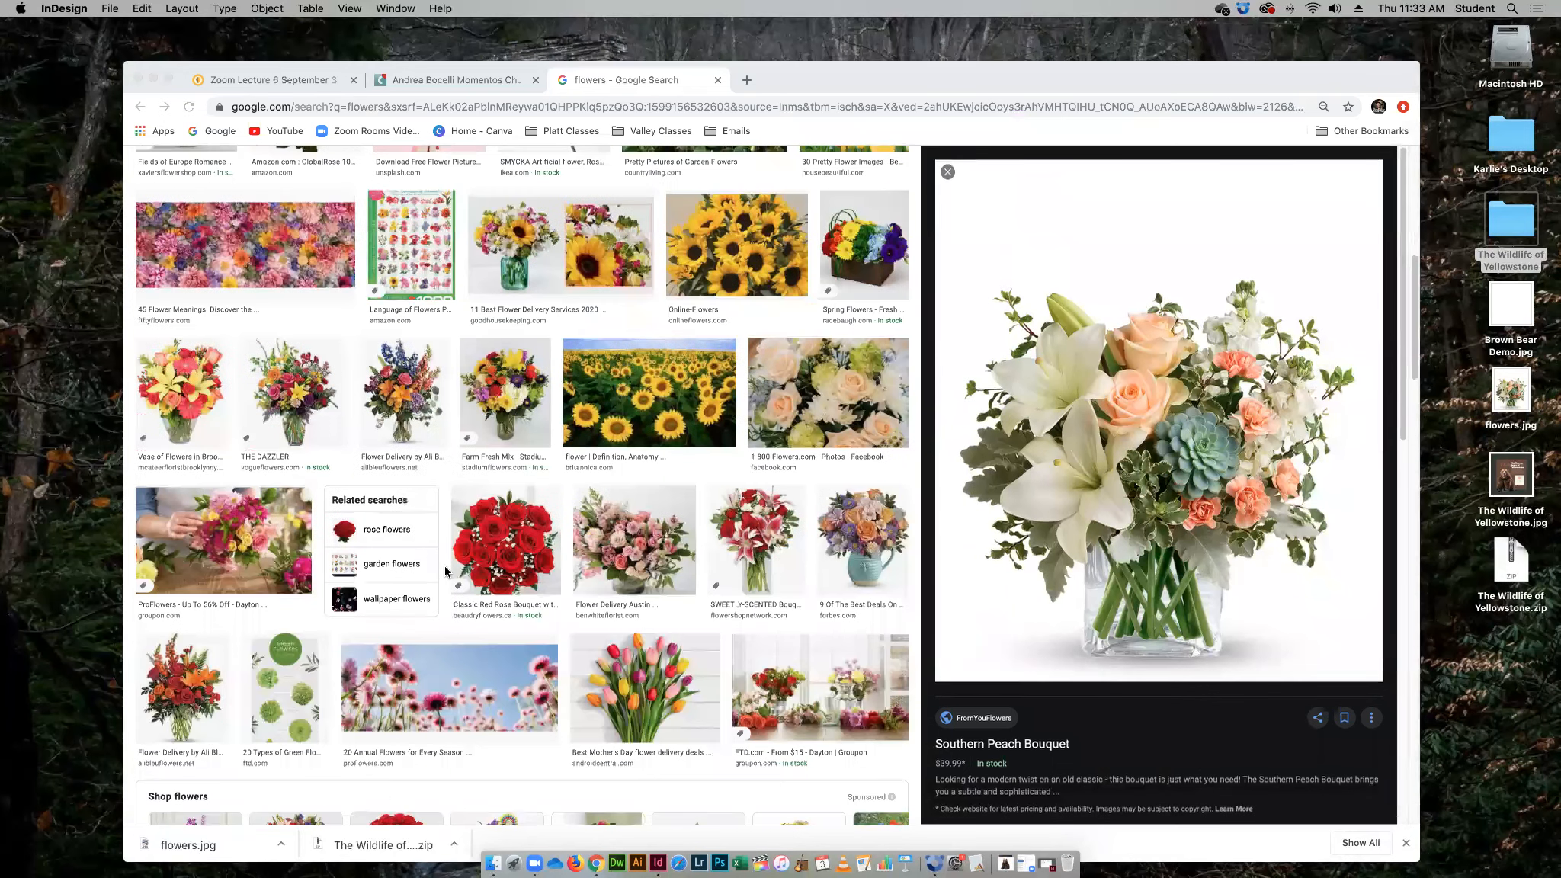
{"action": "left_click", "coordinate": [832, 399]}
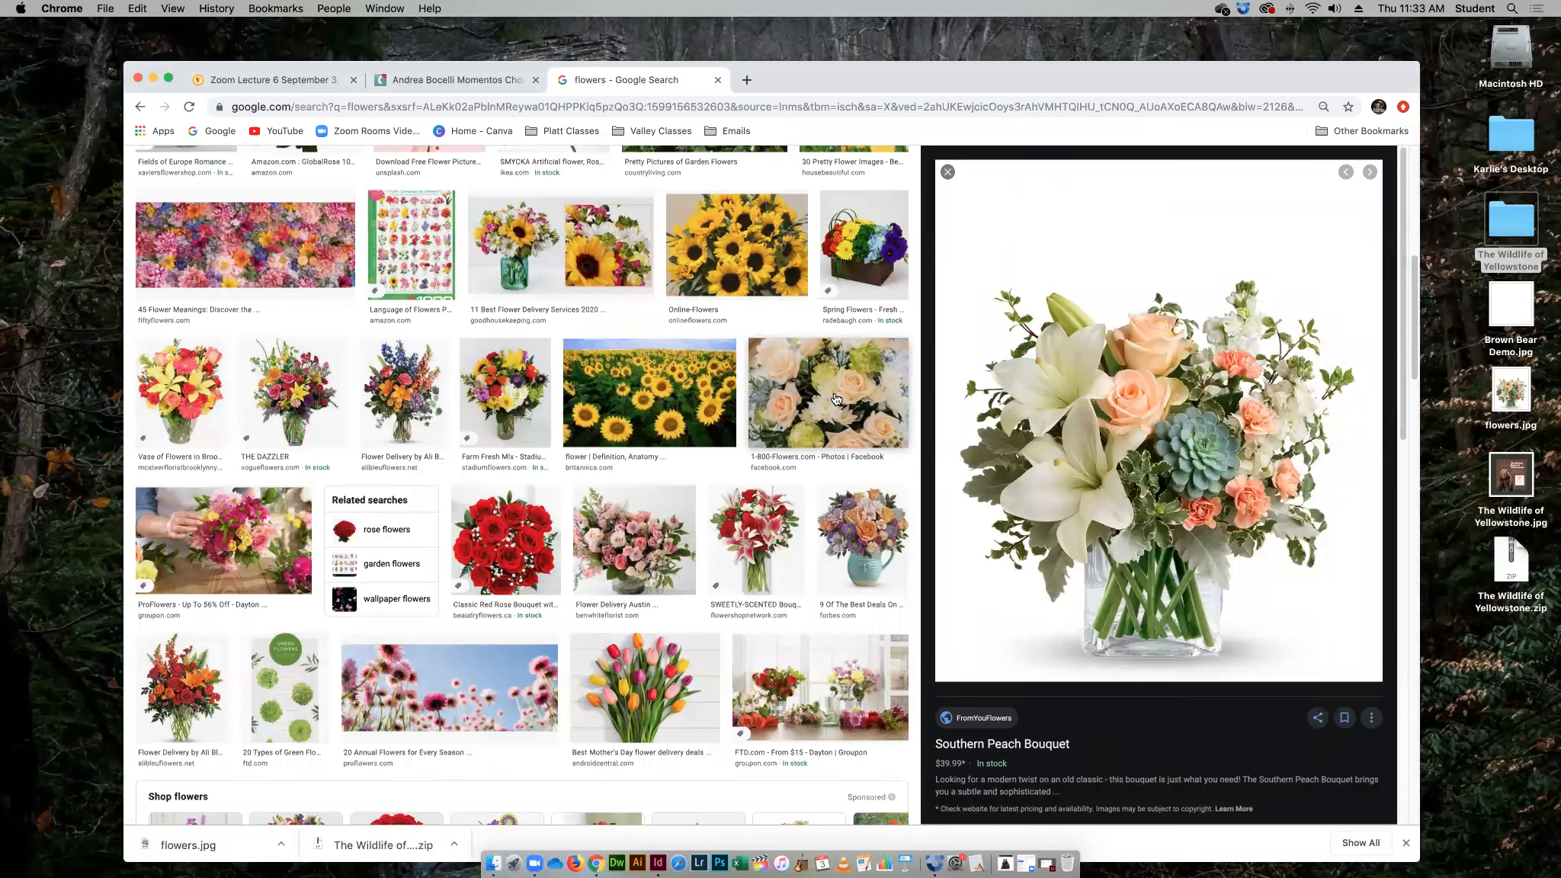
{"action": "left_click", "coordinate": [833, 387]}
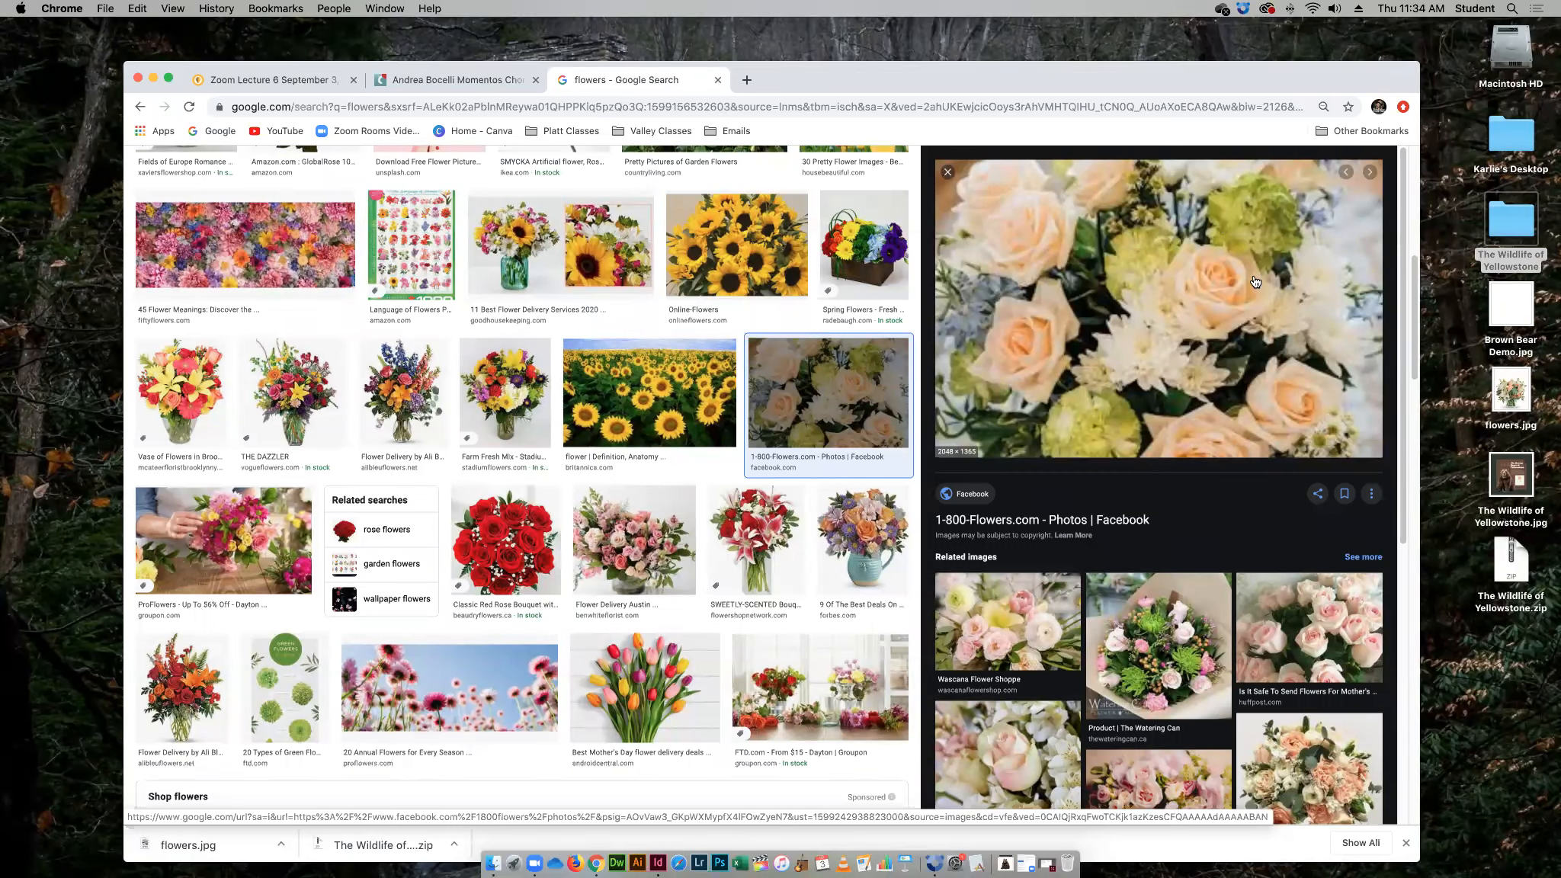
Save the previewed rose photo to the Desktop as rose.jpeg and minimize the browser window
{"action": "left_click", "coordinate": [1203, 329]}
{"action": "left_click", "coordinate": [1188, 329]}
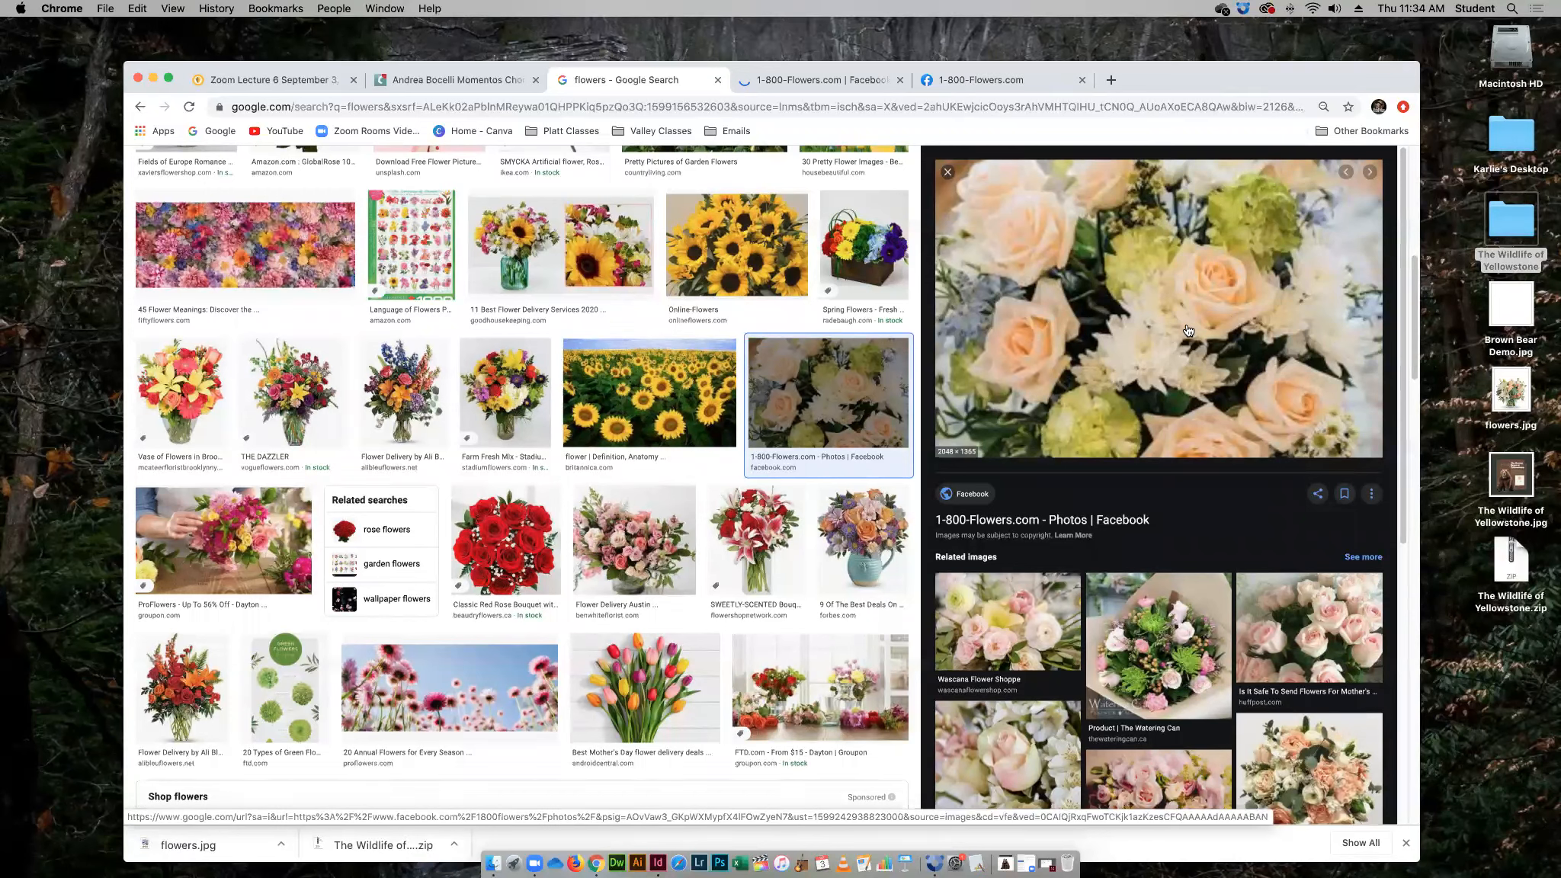
{"action": "right_click", "coordinate": [1188, 329]}
{"action": "left_click", "coordinate": [1207, 441]}
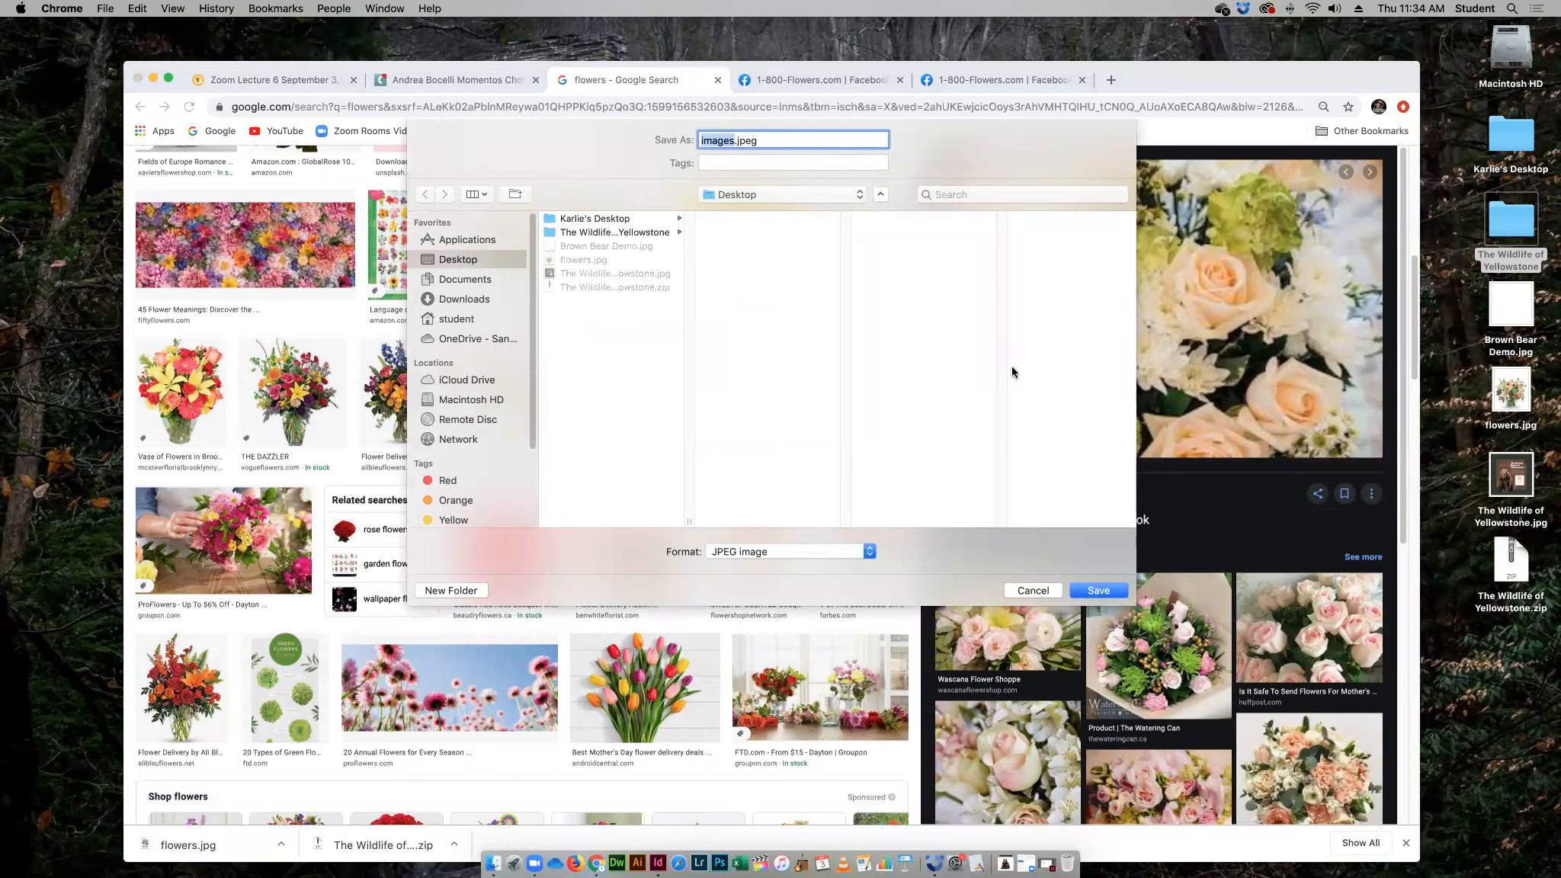
{"action": "type", "text": "rose"}
{"action": "left_click", "coordinate": [1097, 590]}
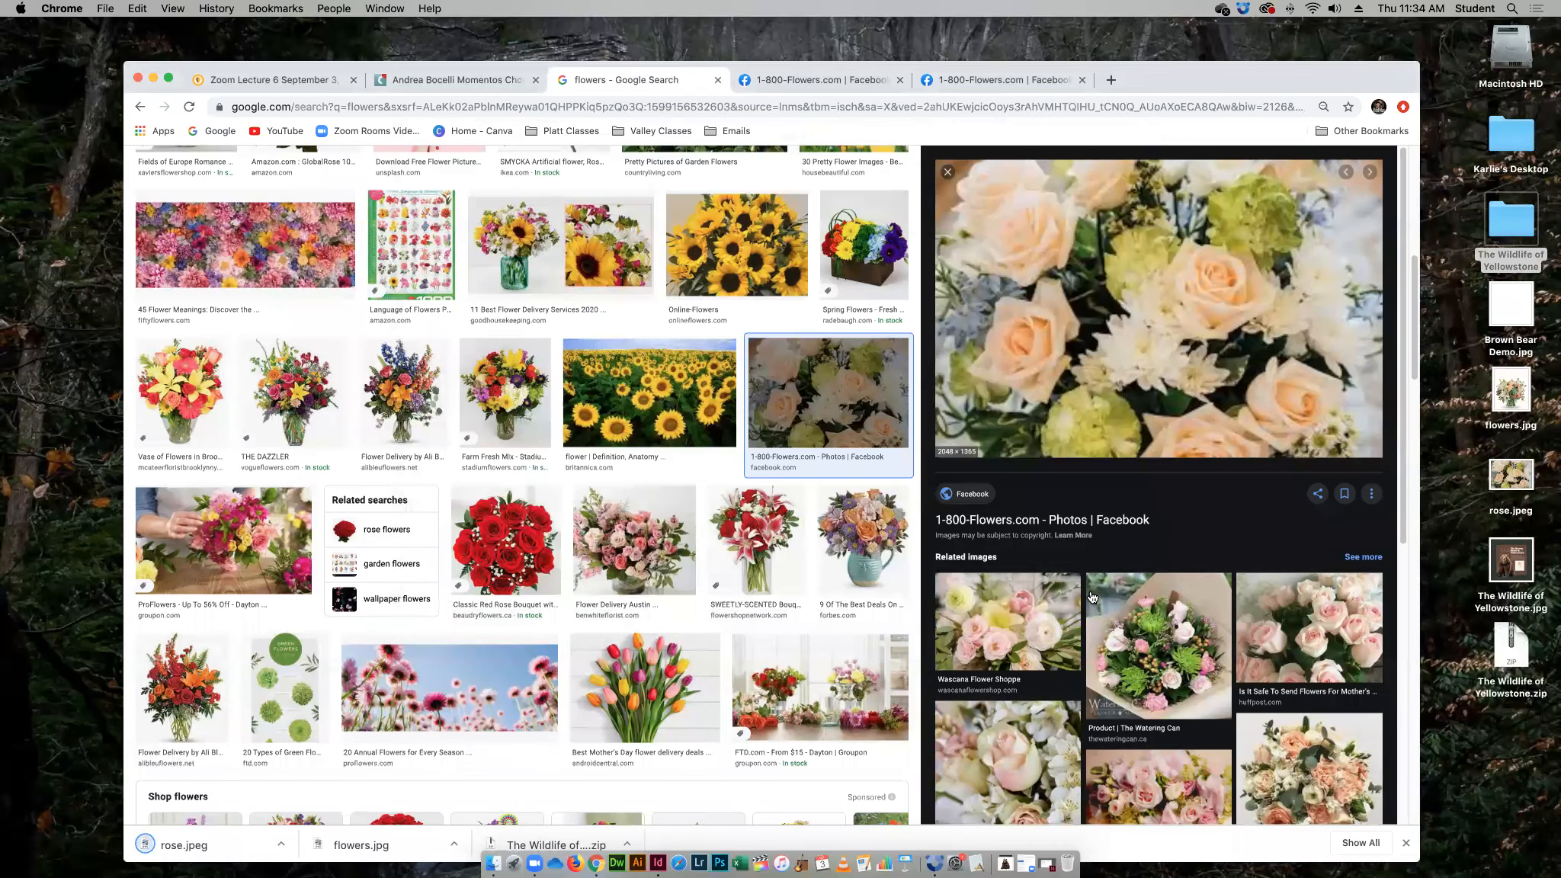
{"action": "left_click", "coordinate": [154, 80]}
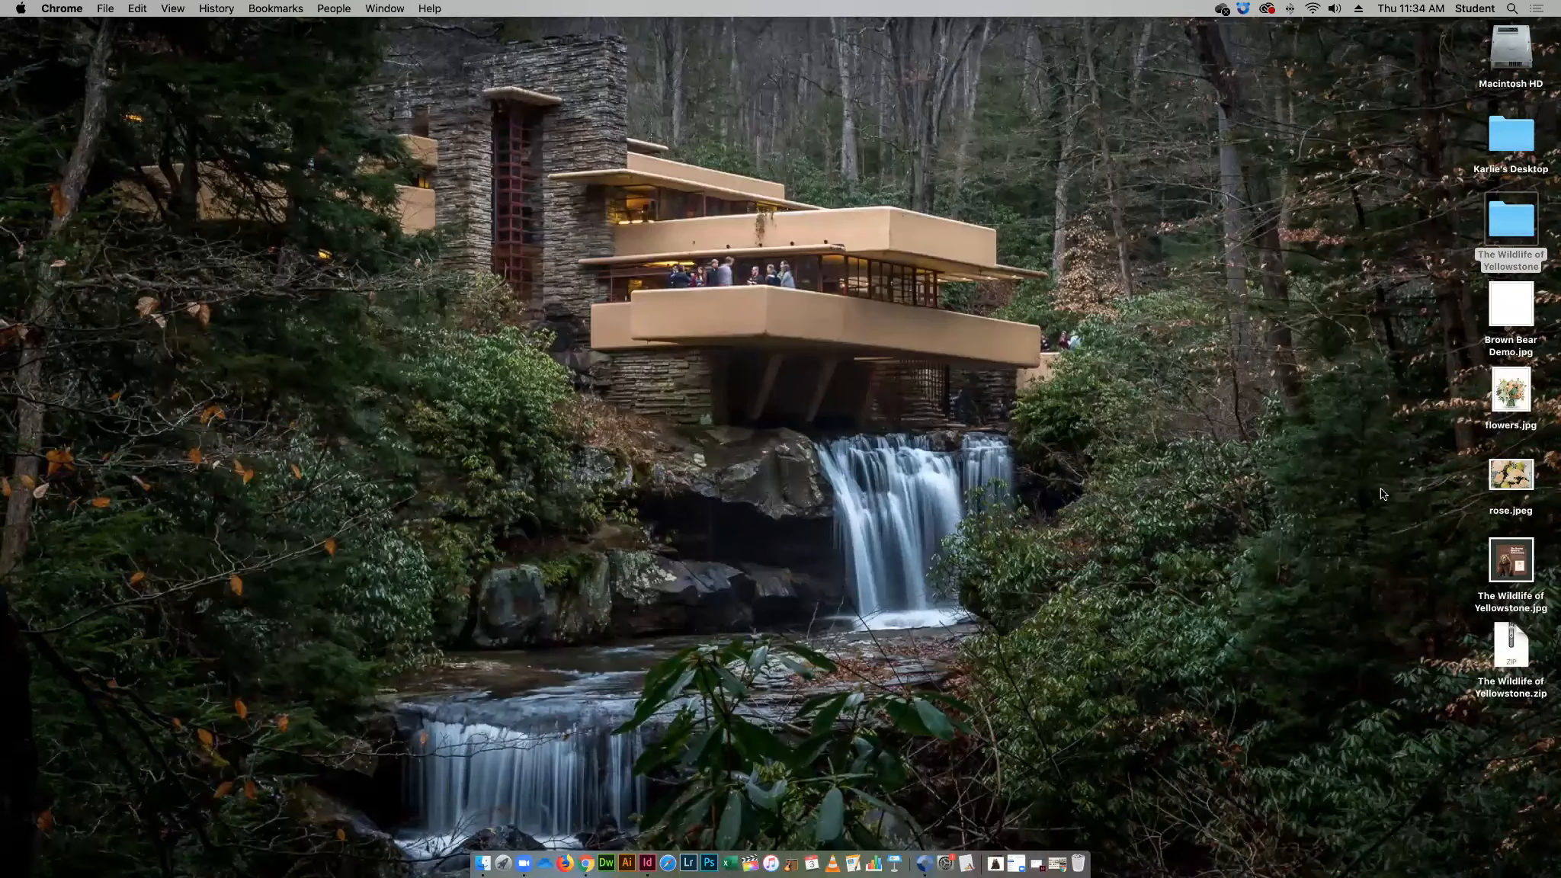
Switch to Photoshop and open rose.jpeg from the Desktop
{"action": "left_click_drag", "start_coordinate": [1518, 479], "coordinate": [712, 863]}
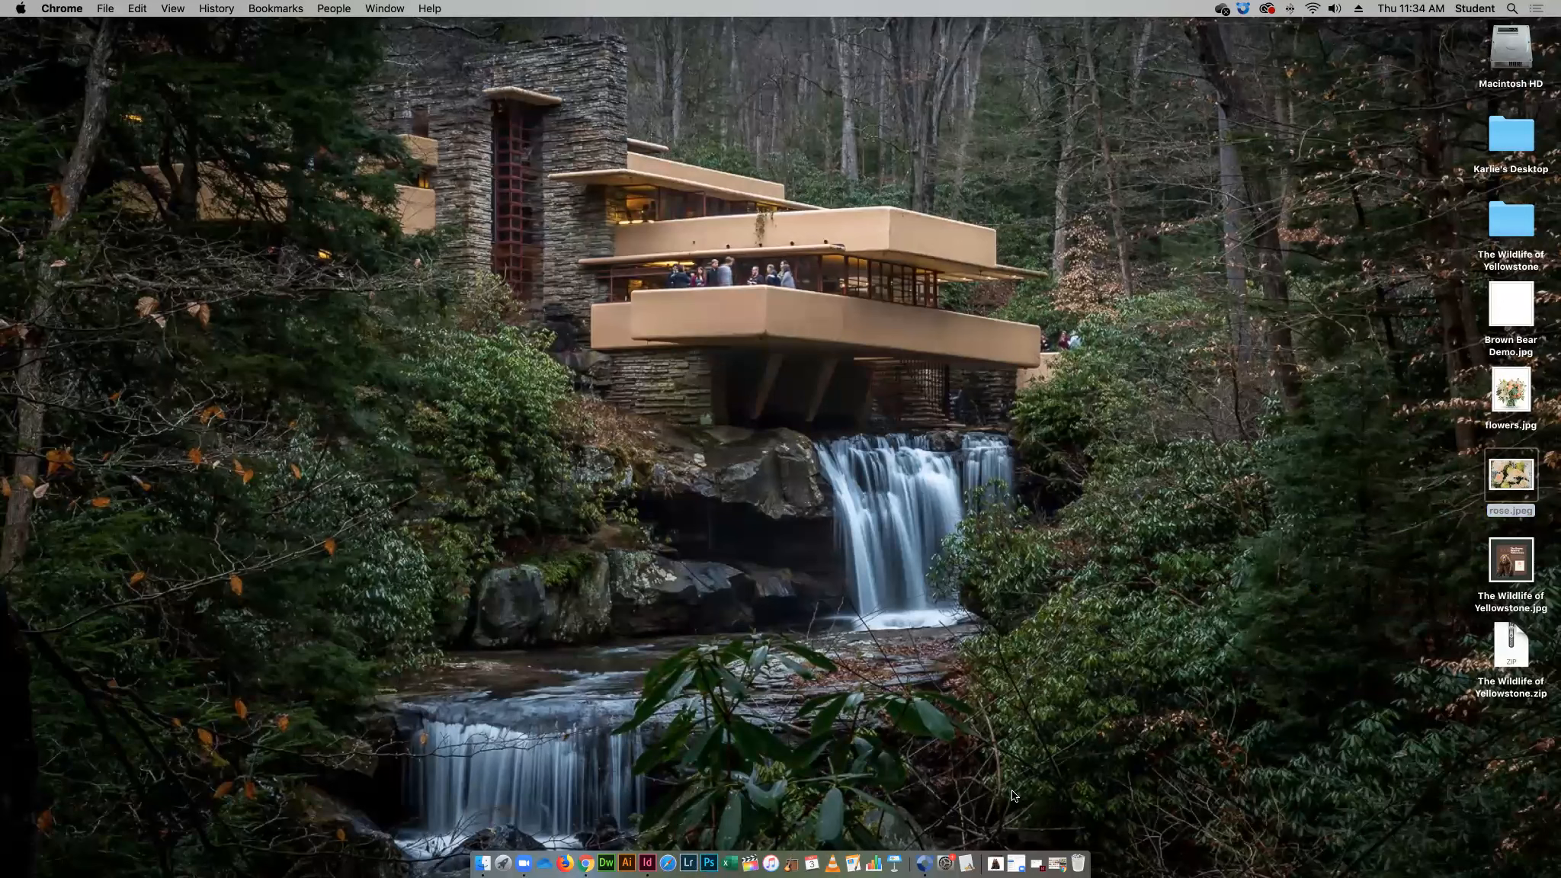
{"action": "left_click", "coordinate": [709, 865]}
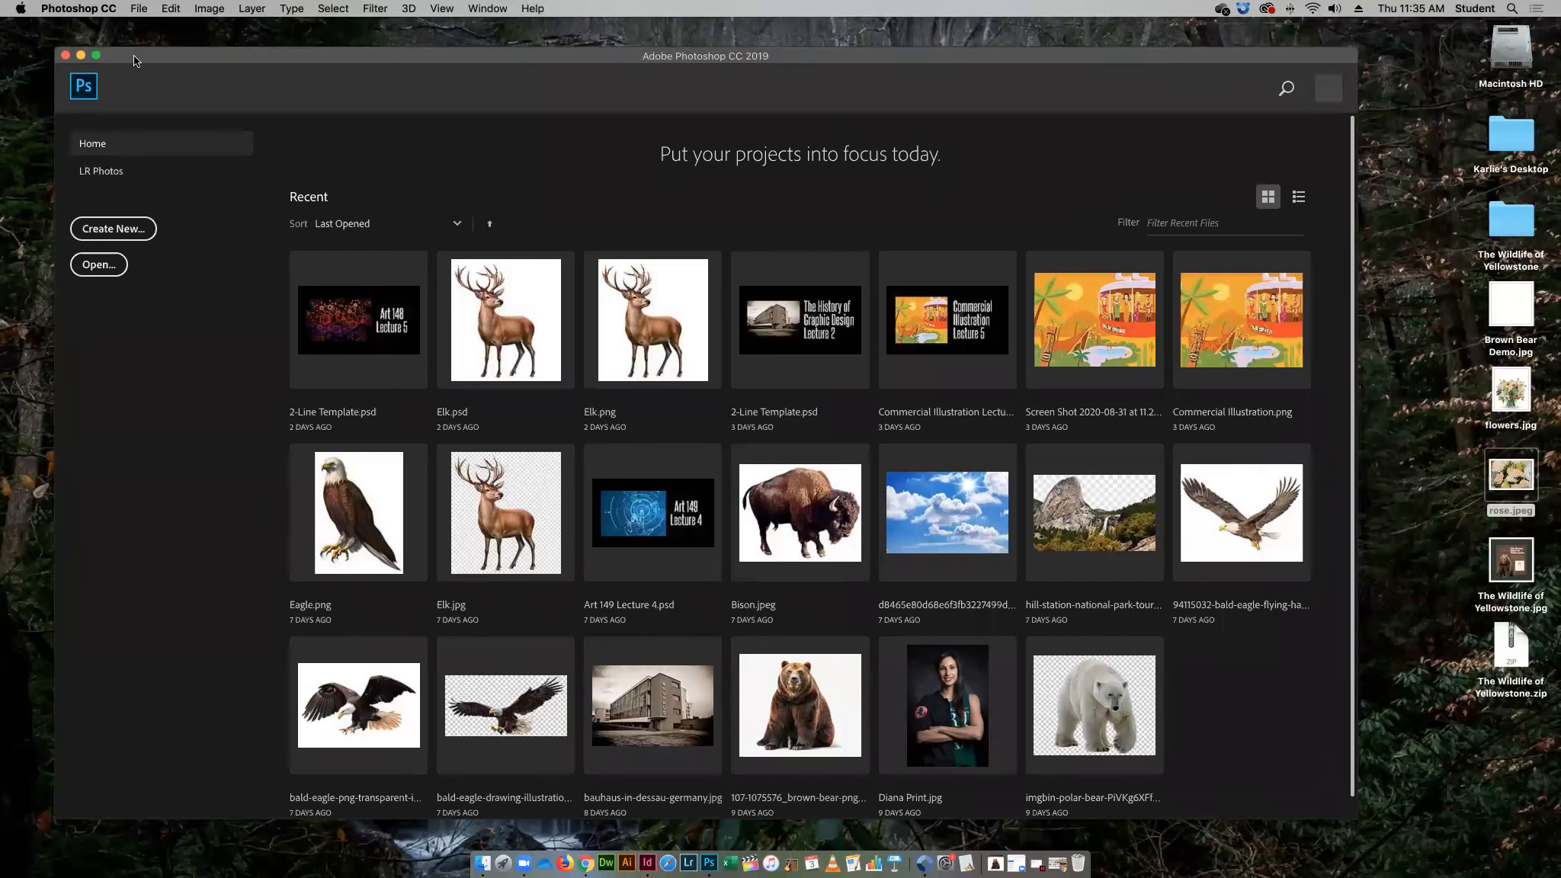
{"action": "left_click", "coordinate": [102, 266]}
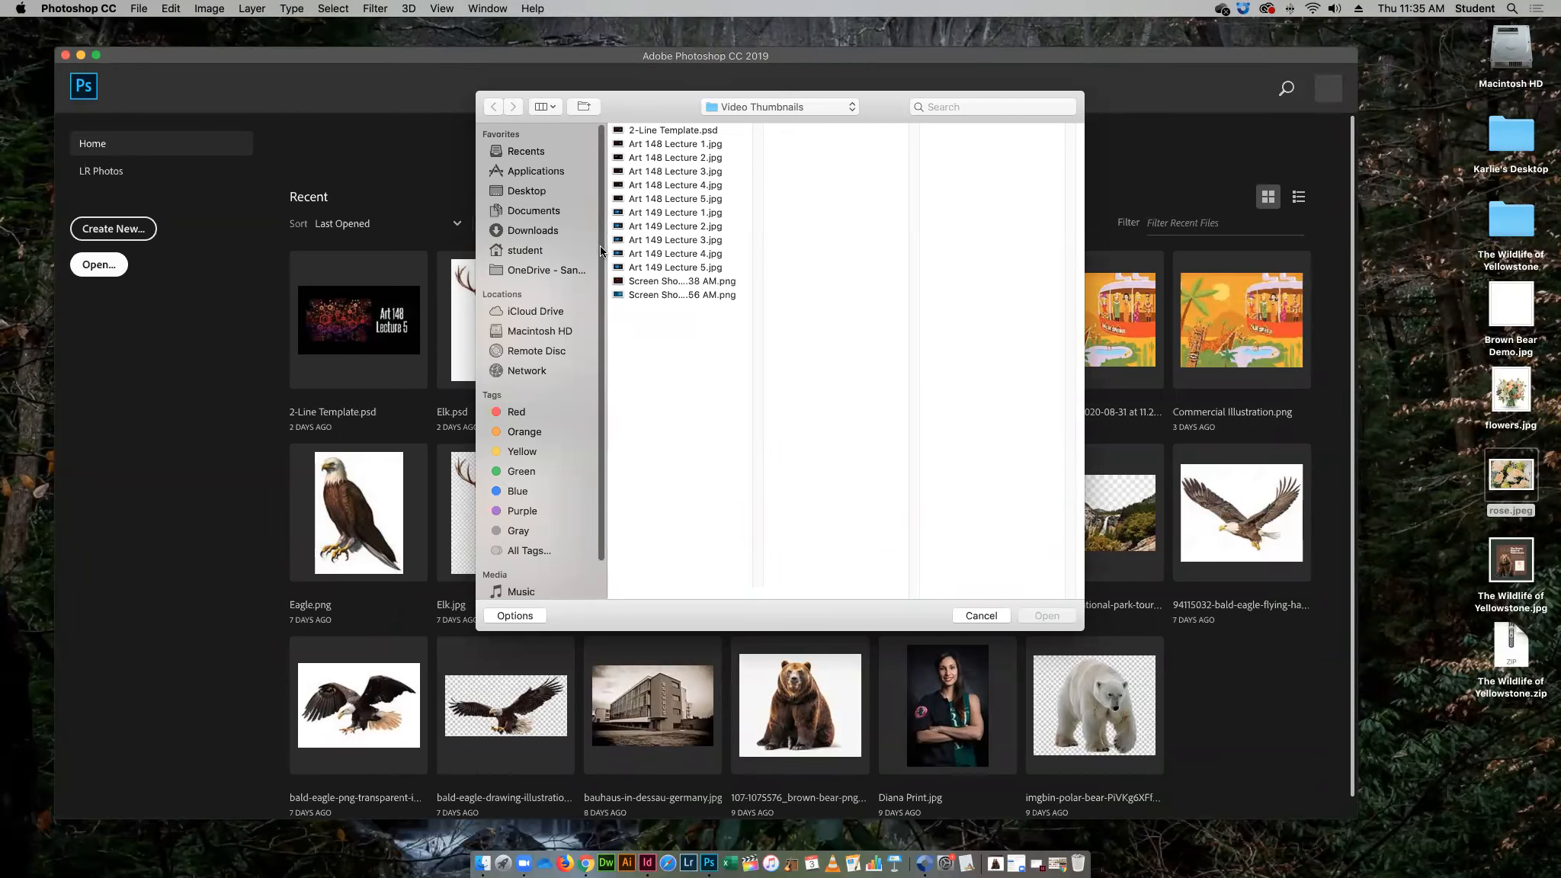
{"action": "left_click", "coordinate": [534, 191]}
{"action": "left_click", "coordinate": [655, 186]}
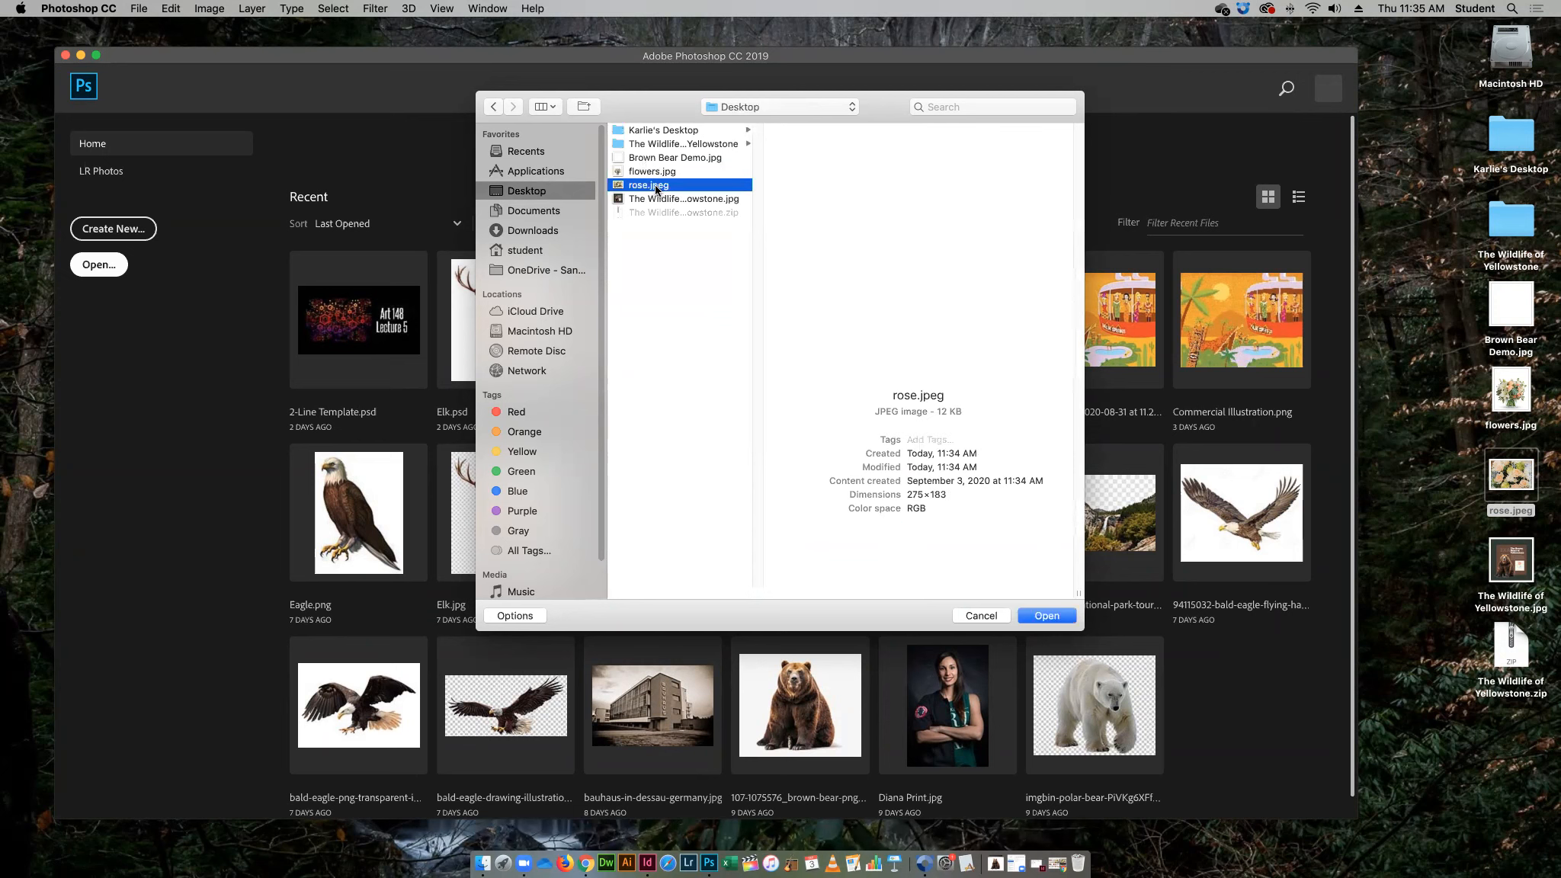
{"action": "left_click", "coordinate": [1041, 616]}
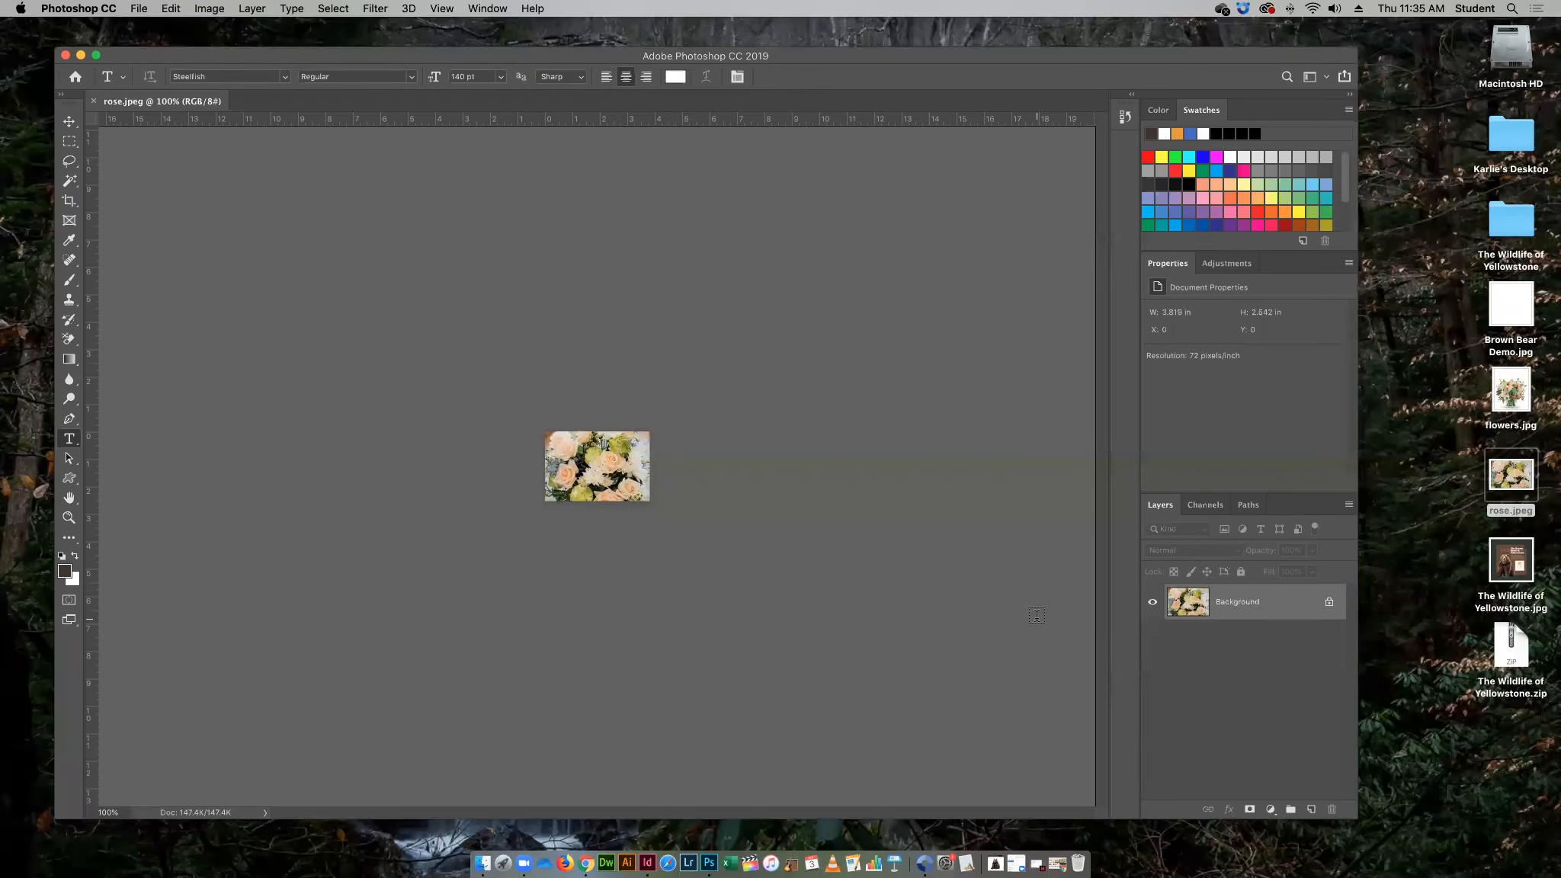
Examine the enlarged rose.jpeg for image quality and close the file
{"action": "key", "text": "super+0"}
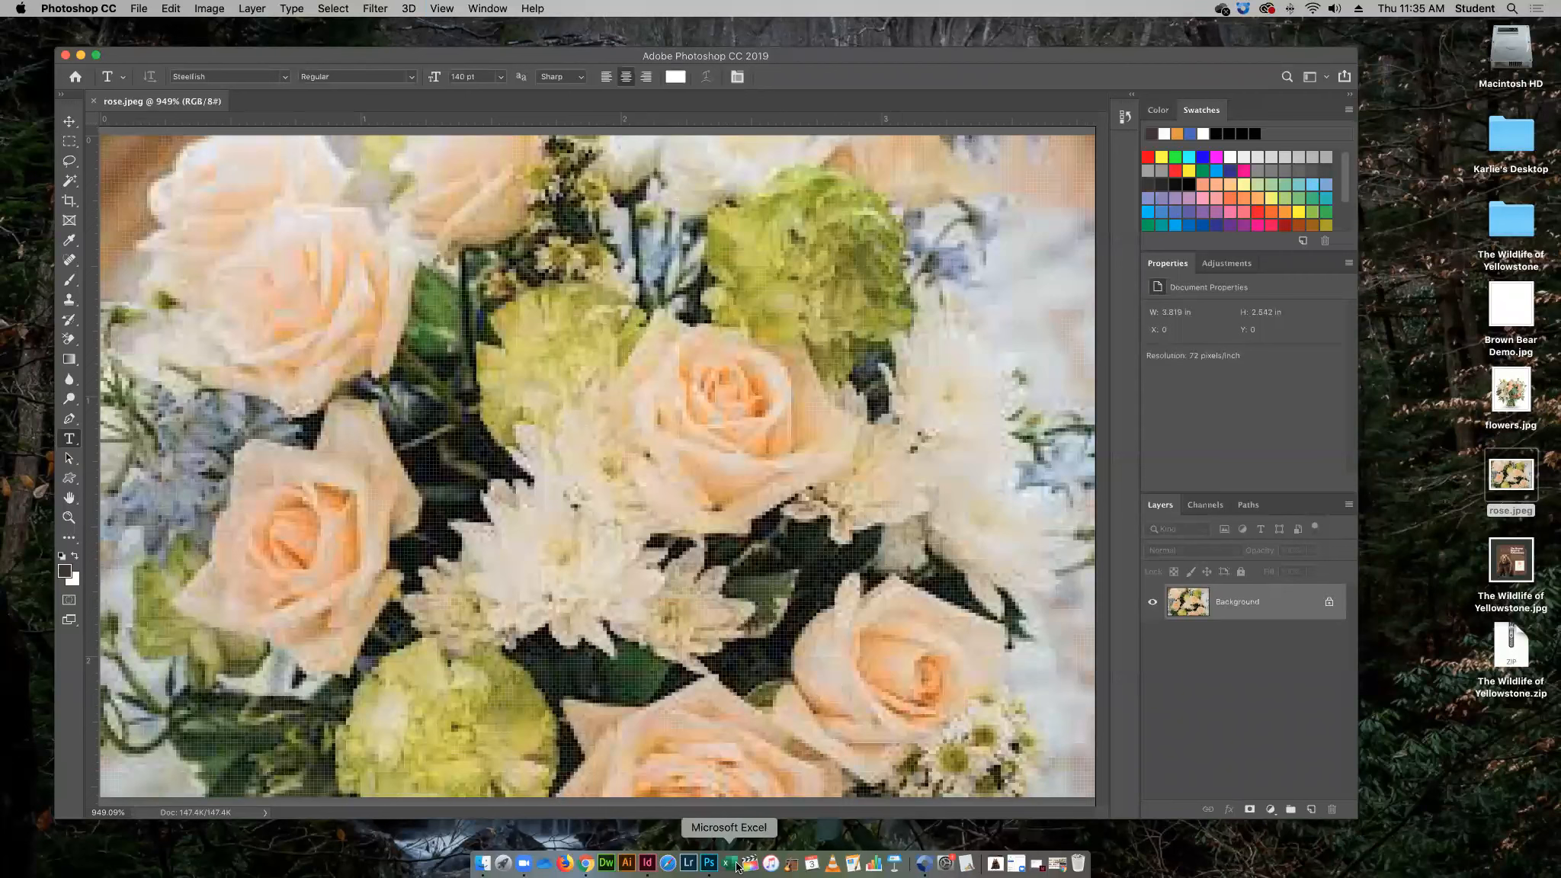
{"action": "left_click", "coordinate": [684, 507], "text": "alt"}
{"action": "left_click", "coordinate": [683, 506], "text": "alt"}
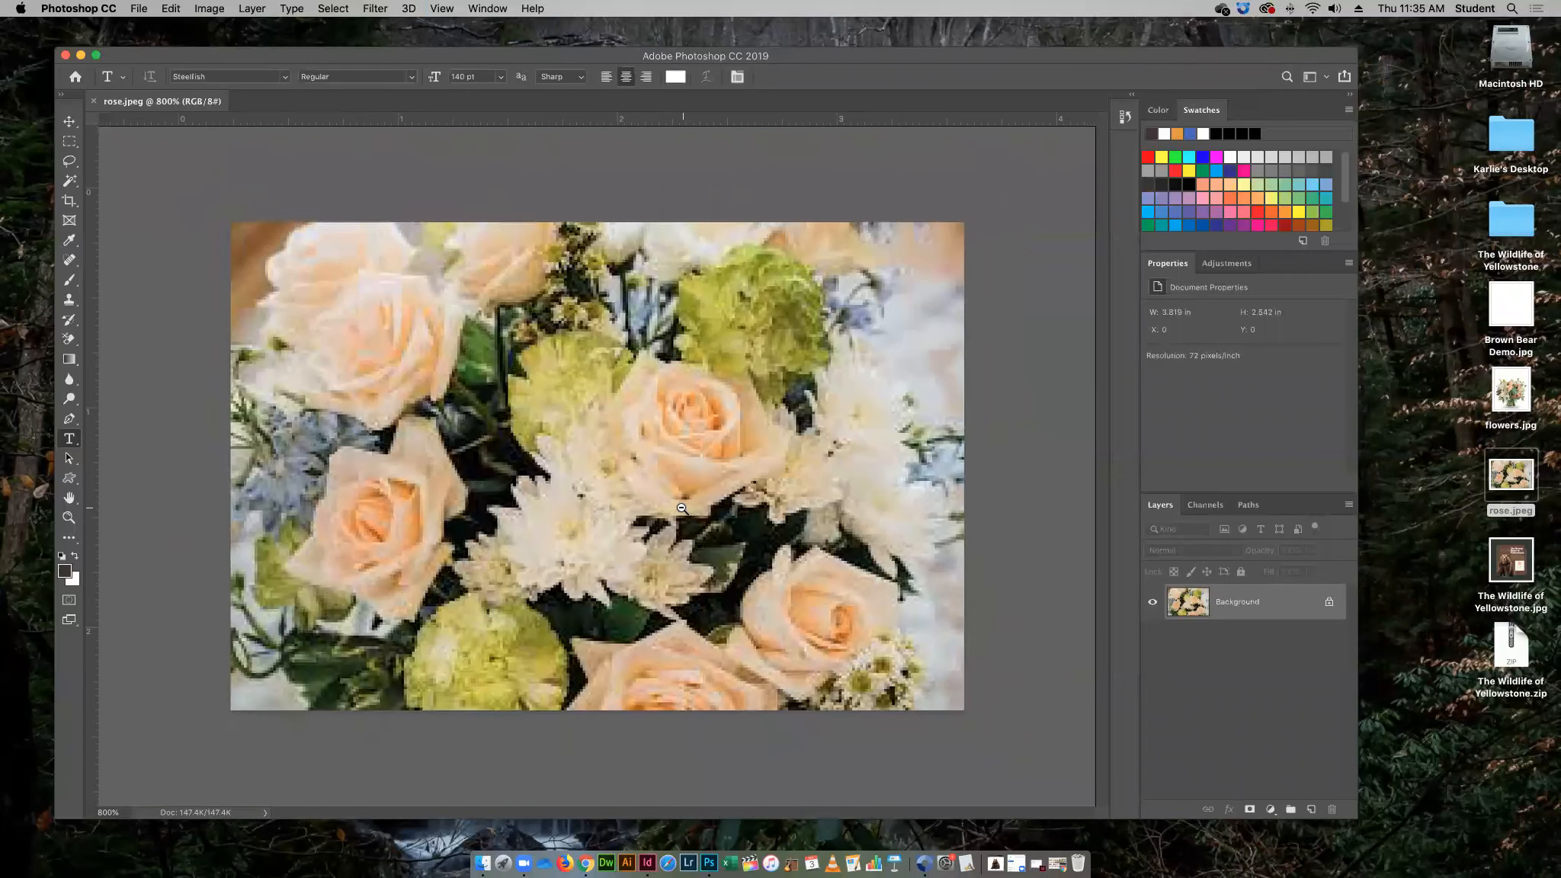
{"action": "left_click", "coordinate": [680, 507], "text": "alt"}
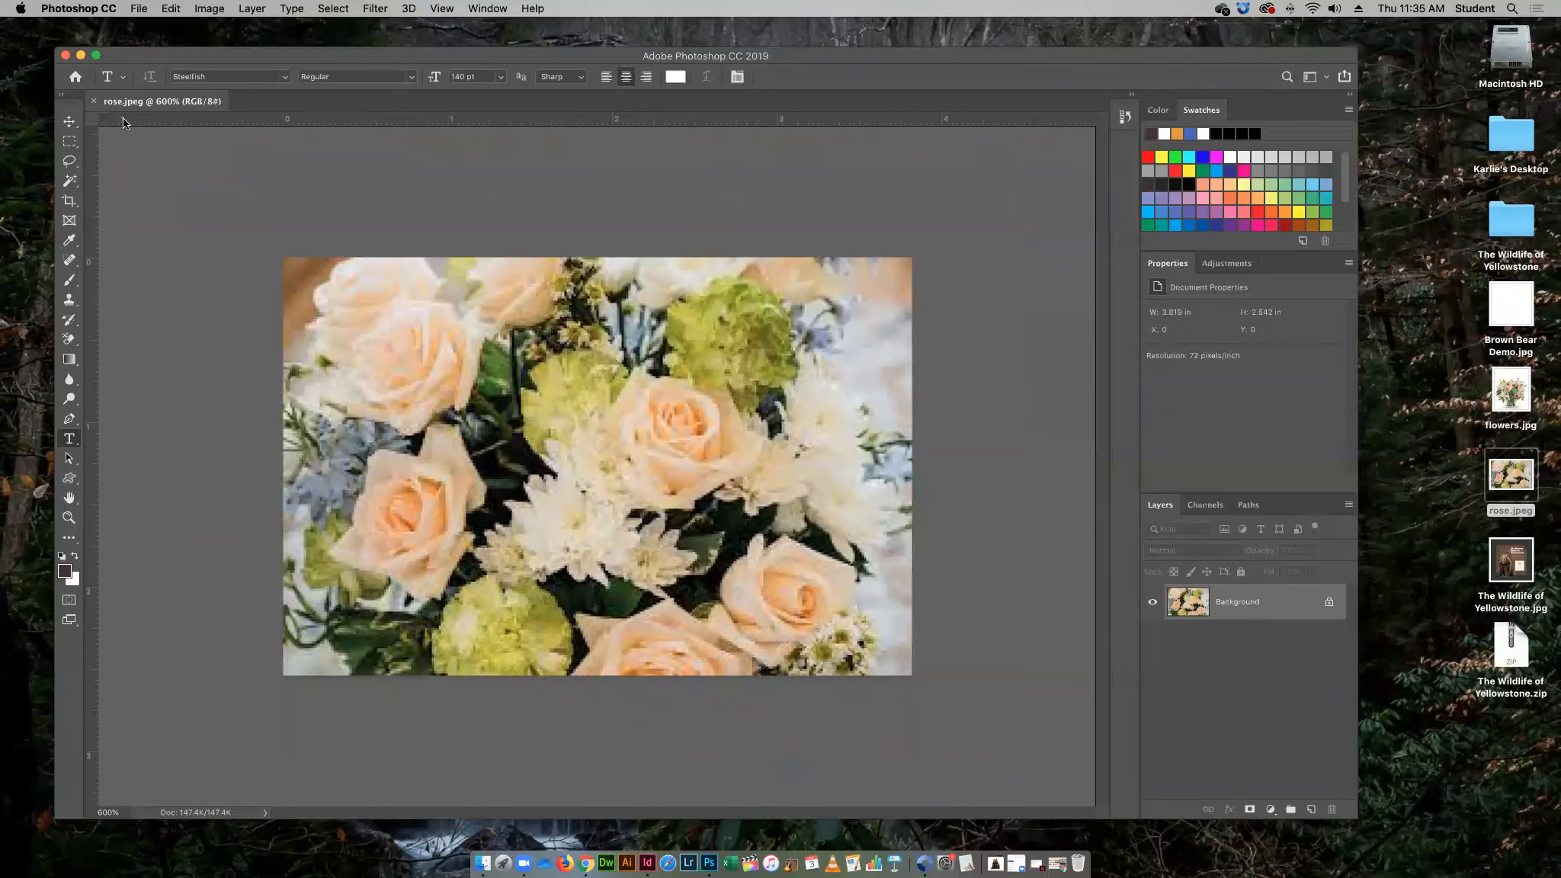
{"action": "left_click", "coordinate": [93, 101]}
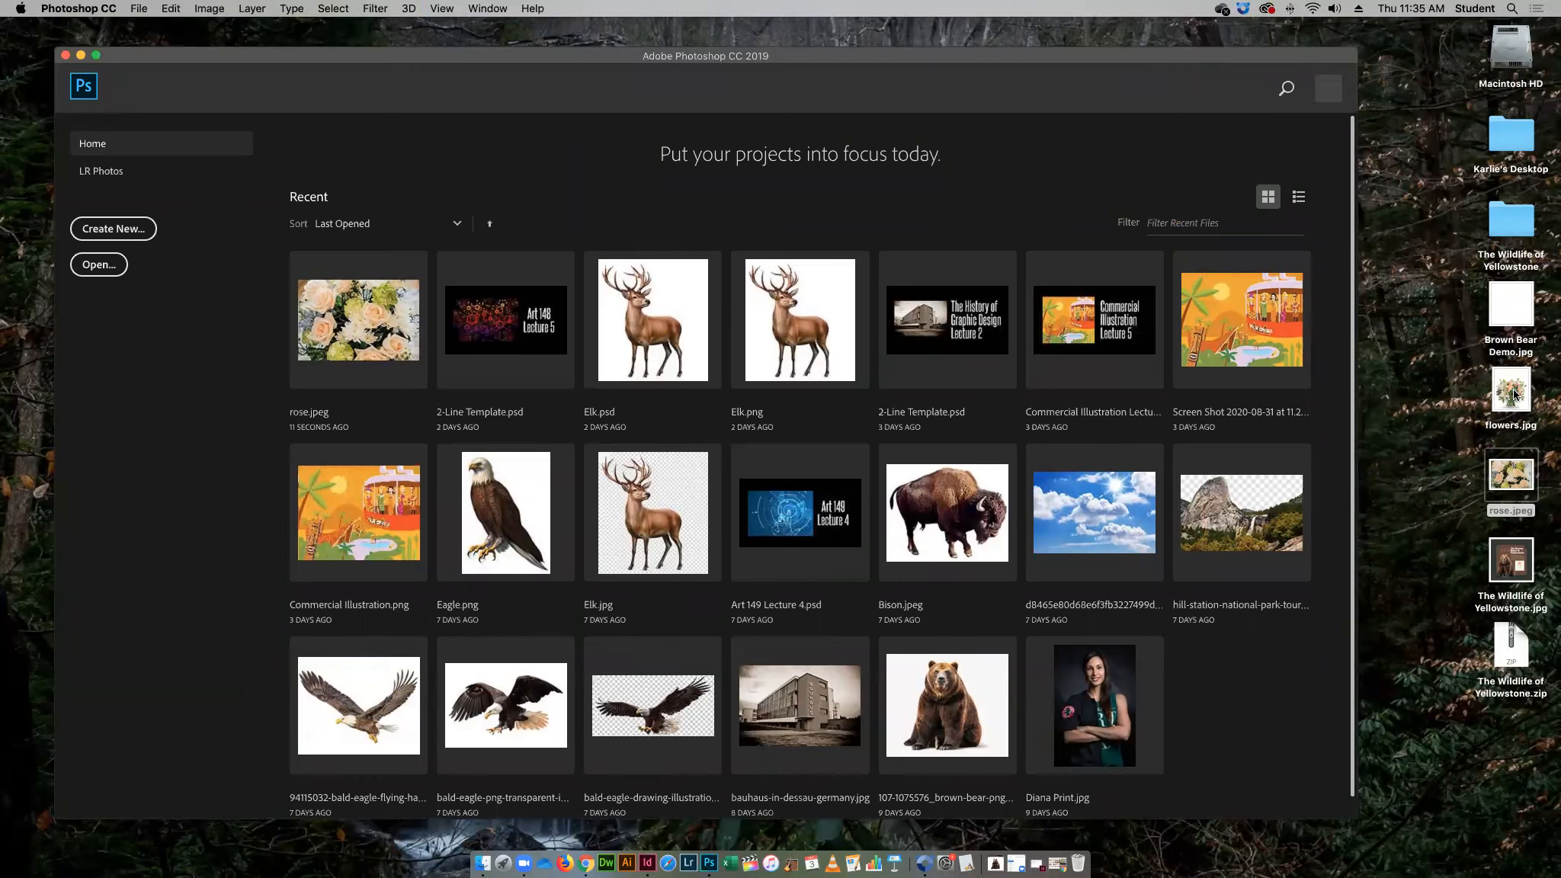
Move the Photoshop window higher on the desktop and open flowers.jpg from the Desktop
{"action": "left_click_drag", "start_coordinate": [1514, 394], "coordinate": [1149, 784]}
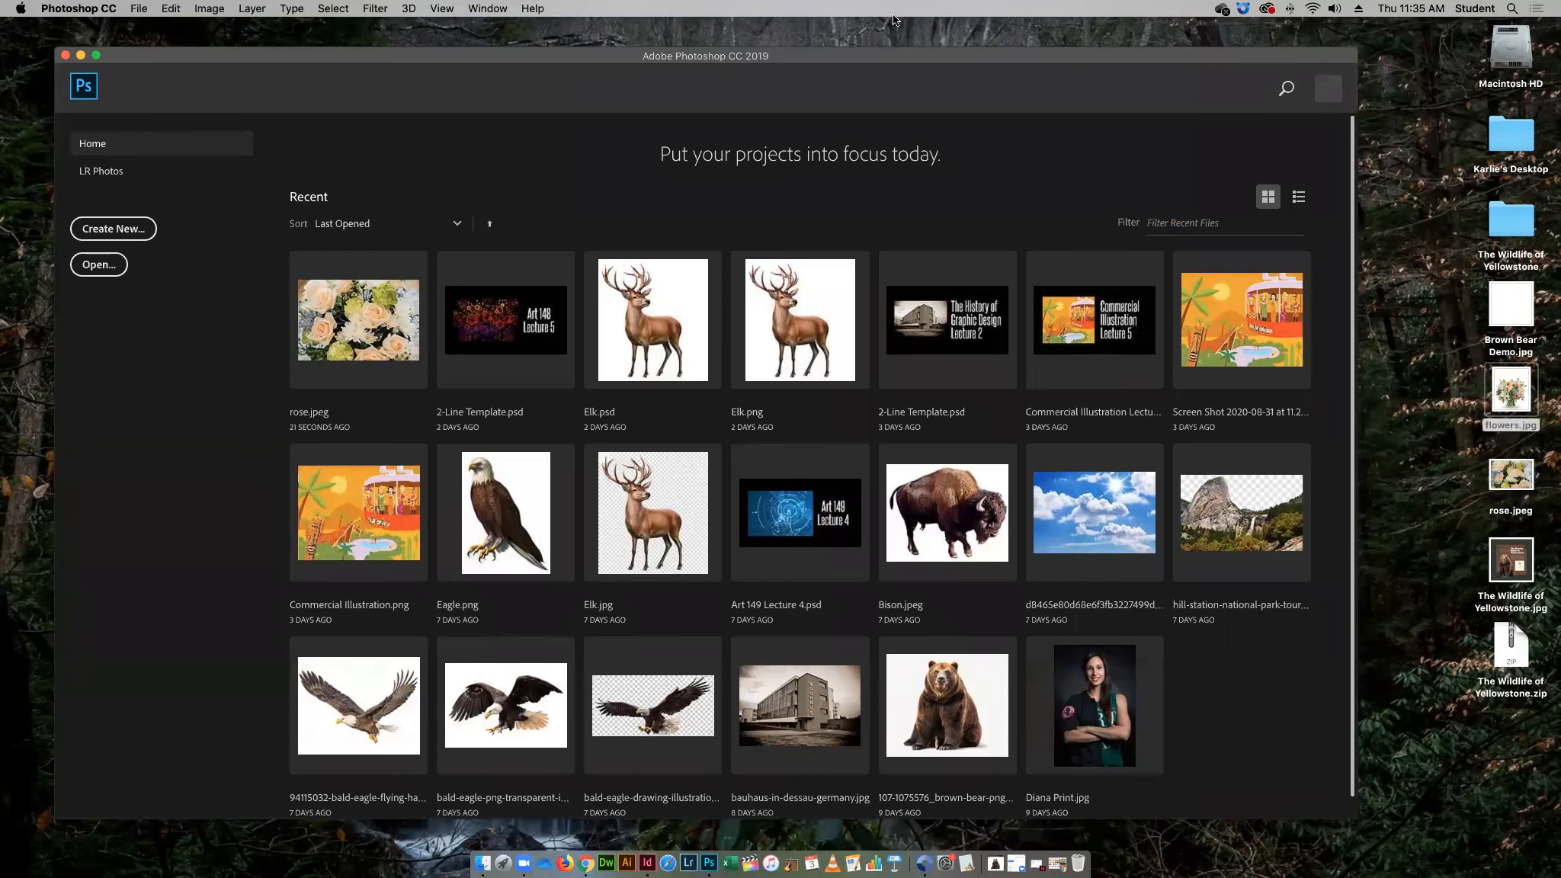
{"action": "left_click_drag", "start_coordinate": [879, 50], "coordinate": [863, 9]}
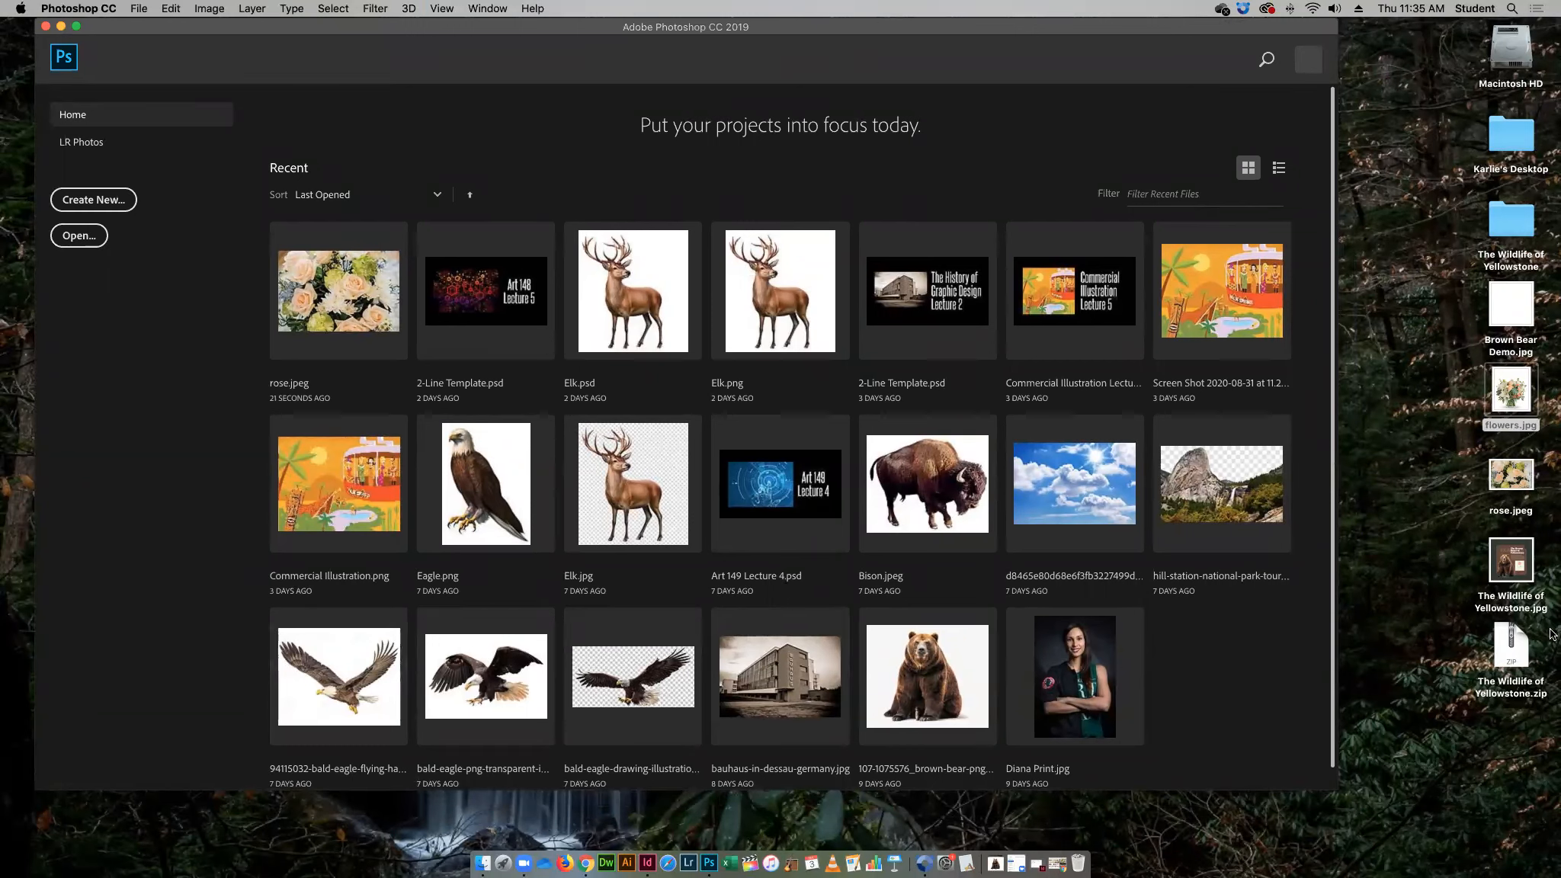
{"action": "left_click_drag", "start_coordinate": [1513, 394], "coordinate": [709, 867]}
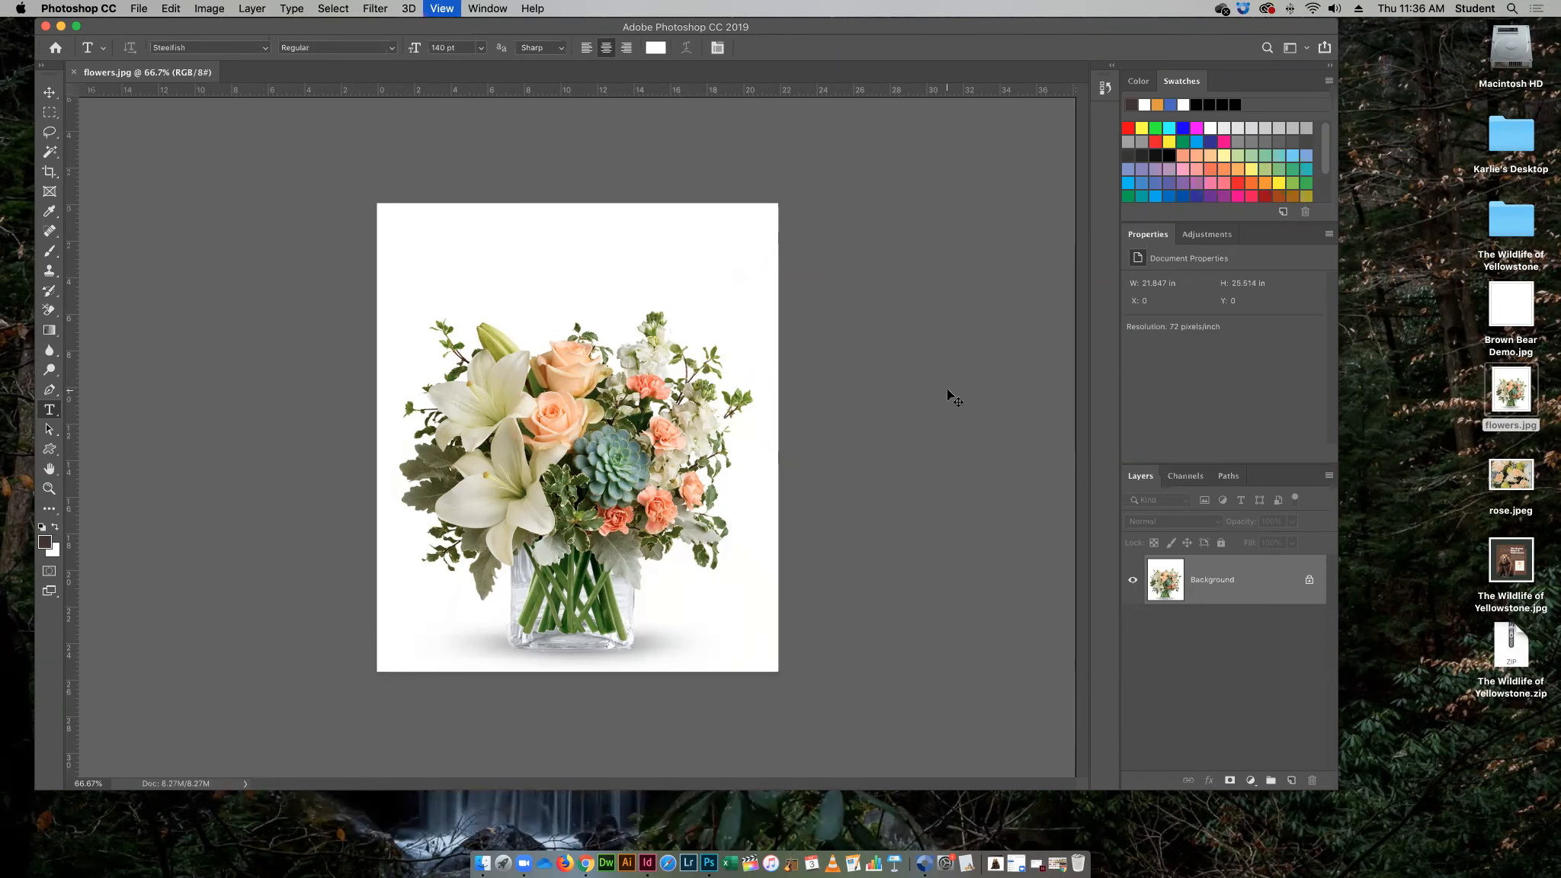
Convert the locked Background of flowers.jpg into an editable layer named Layer 0
{"action": "scroll", "coordinate": [946, 386], "scroll_direction": "up", "scroll_amount": 3}
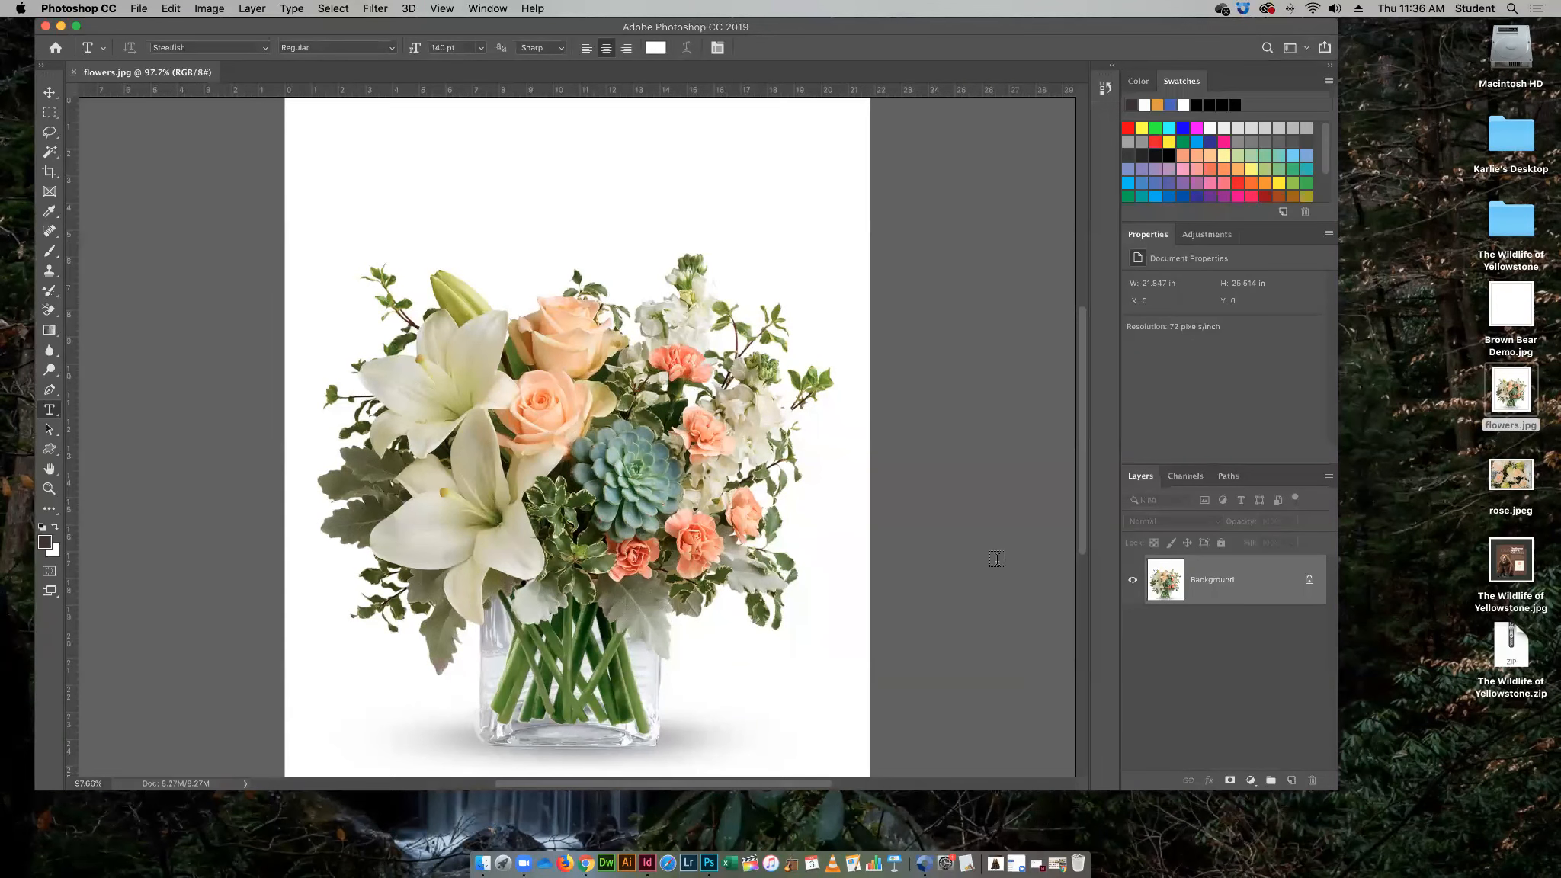
{"action": "double_click", "coordinate": [1218, 584]}
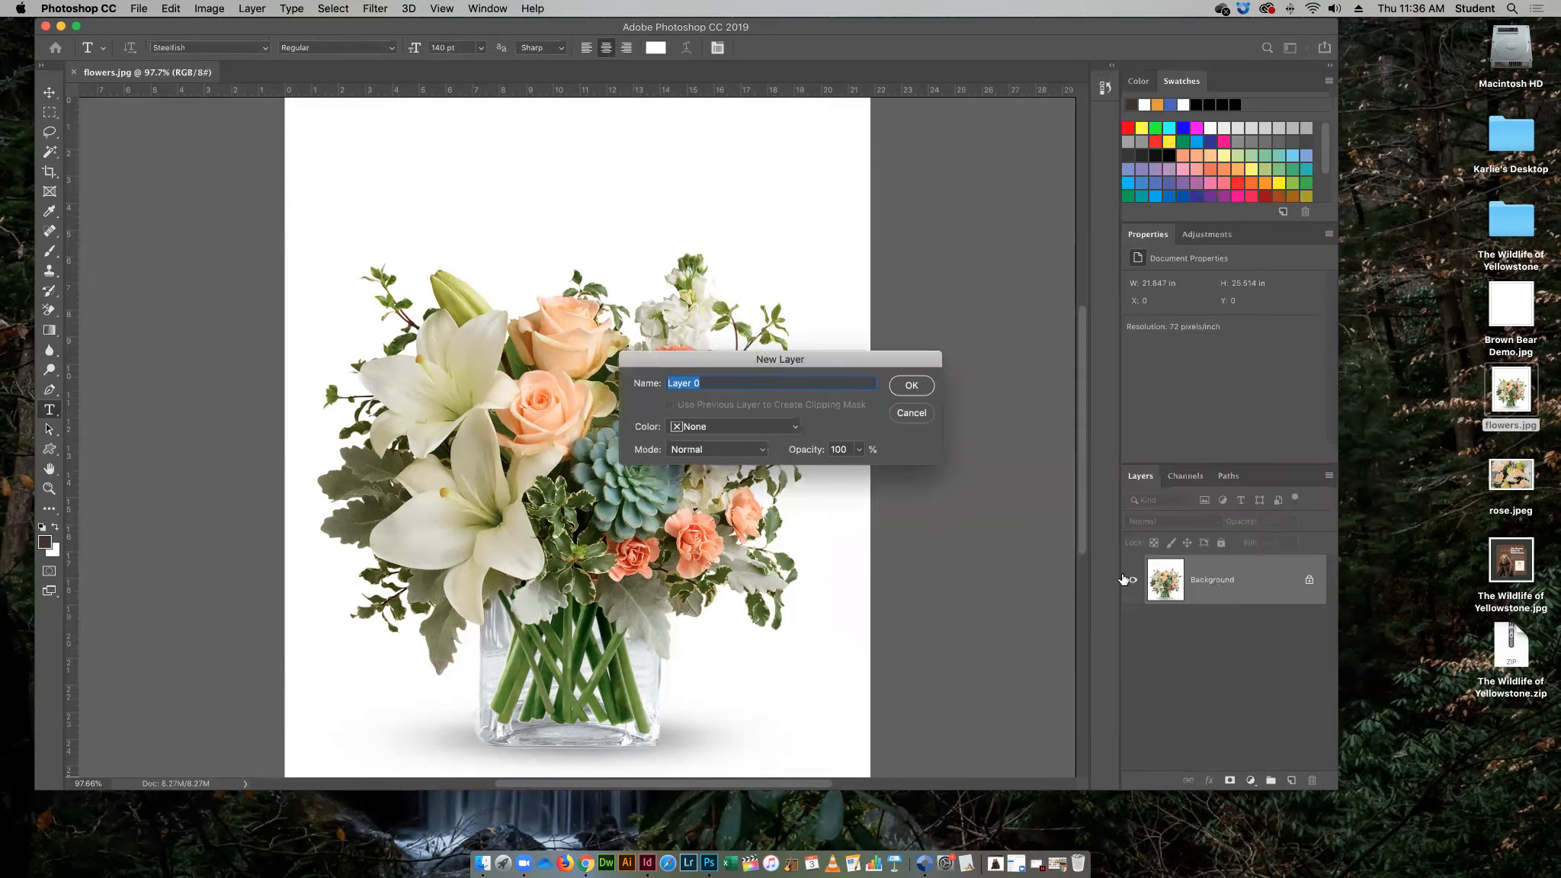
{"action": "left_click", "coordinate": [909, 387]}
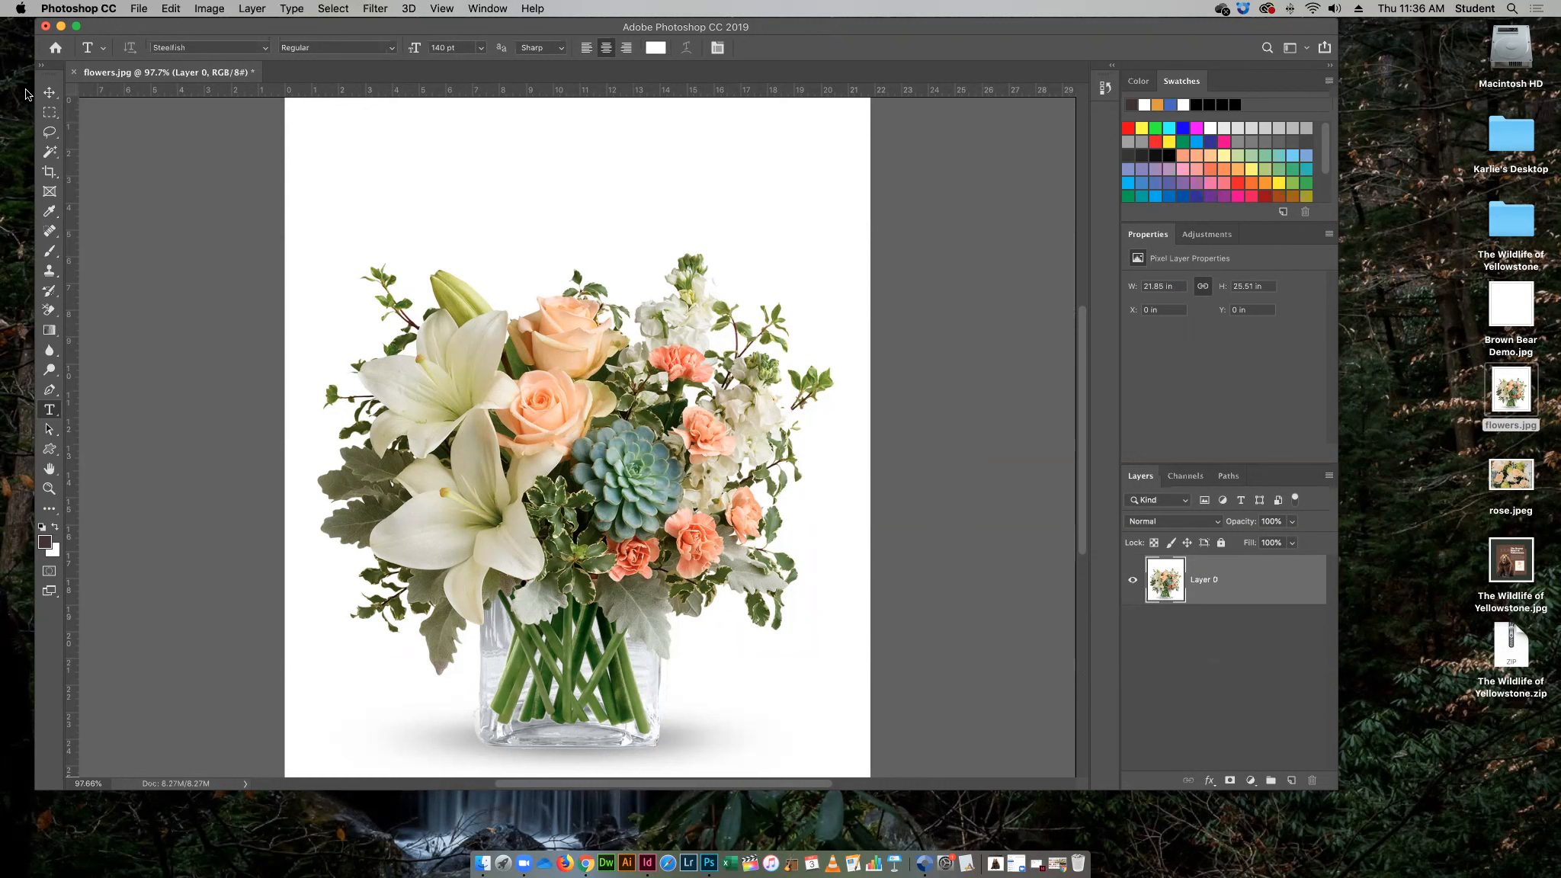
Look through the lasso and marquee tool variants and activate the standard Lasso Tool
{"action": "left_click", "coordinate": [50, 132]}
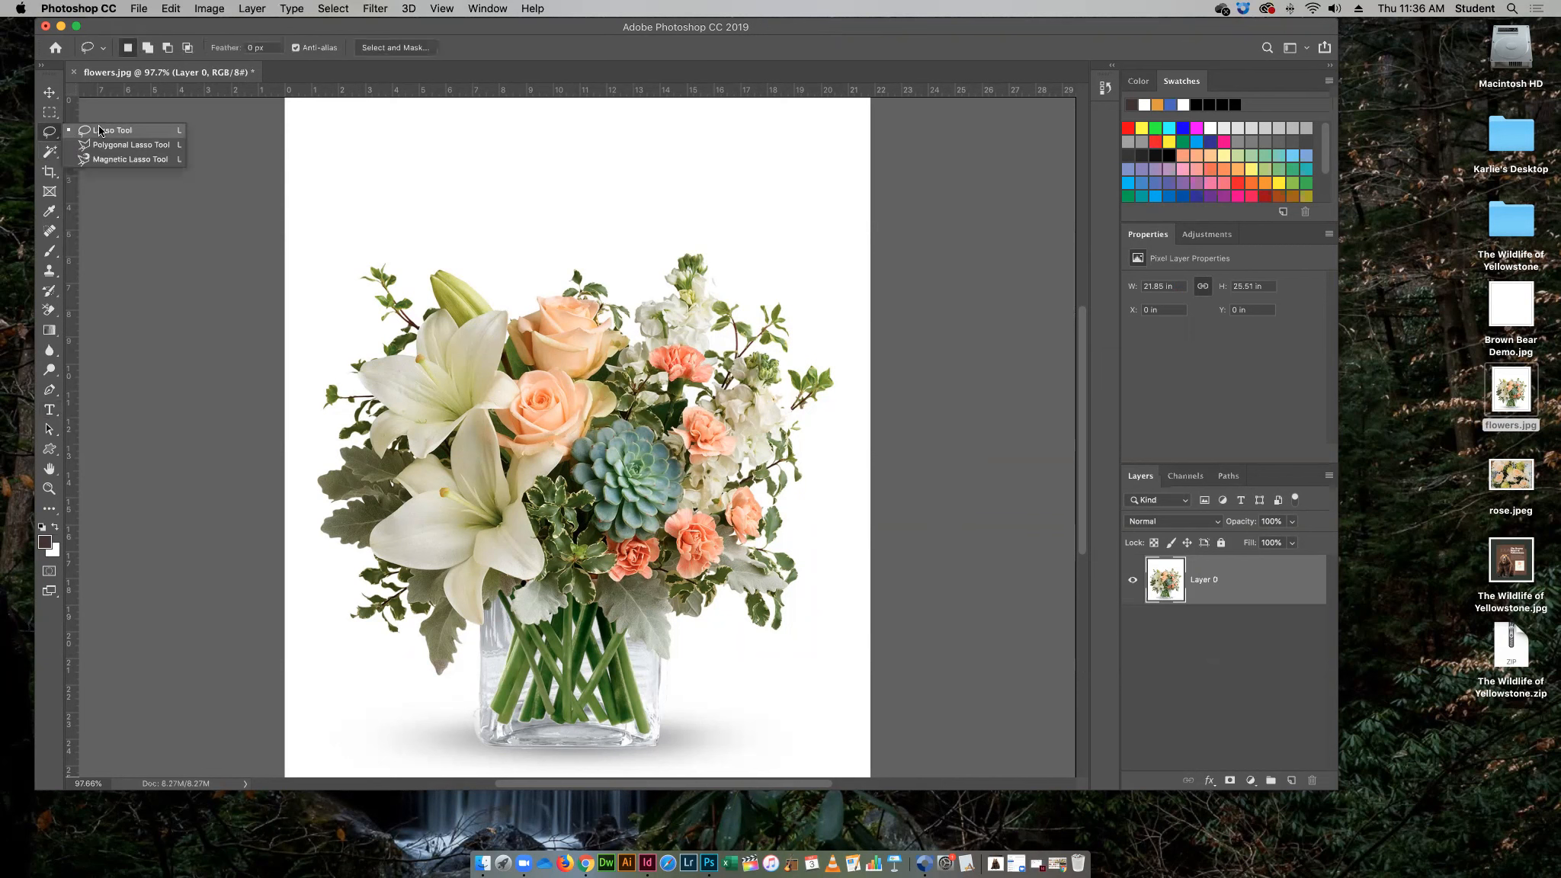
{"action": "left_click", "coordinate": [99, 129]}
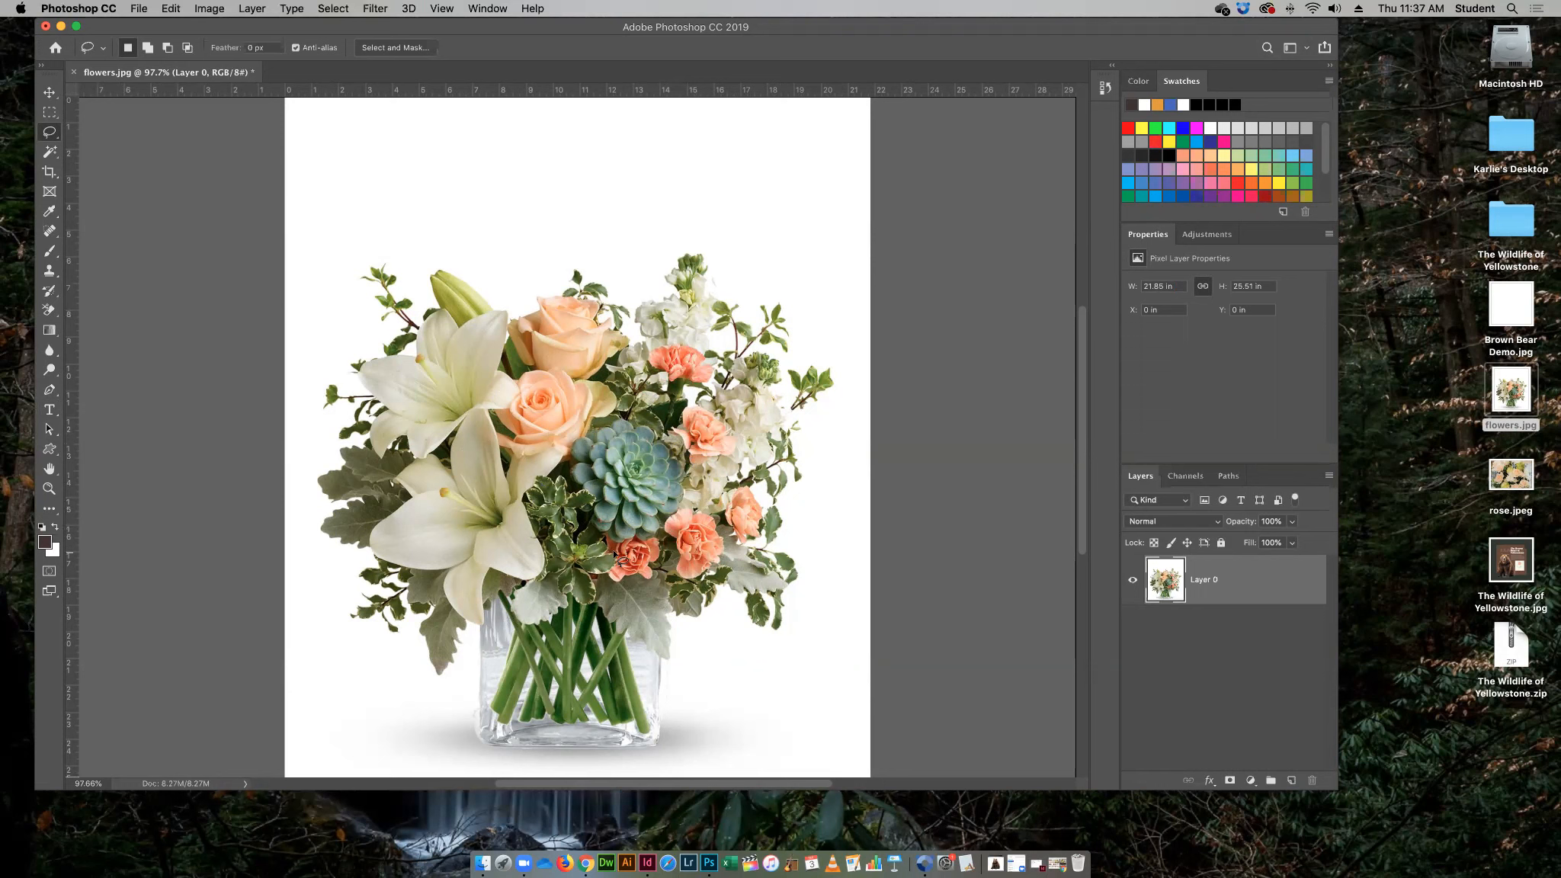
{"action": "left_click", "coordinate": [49, 115]}
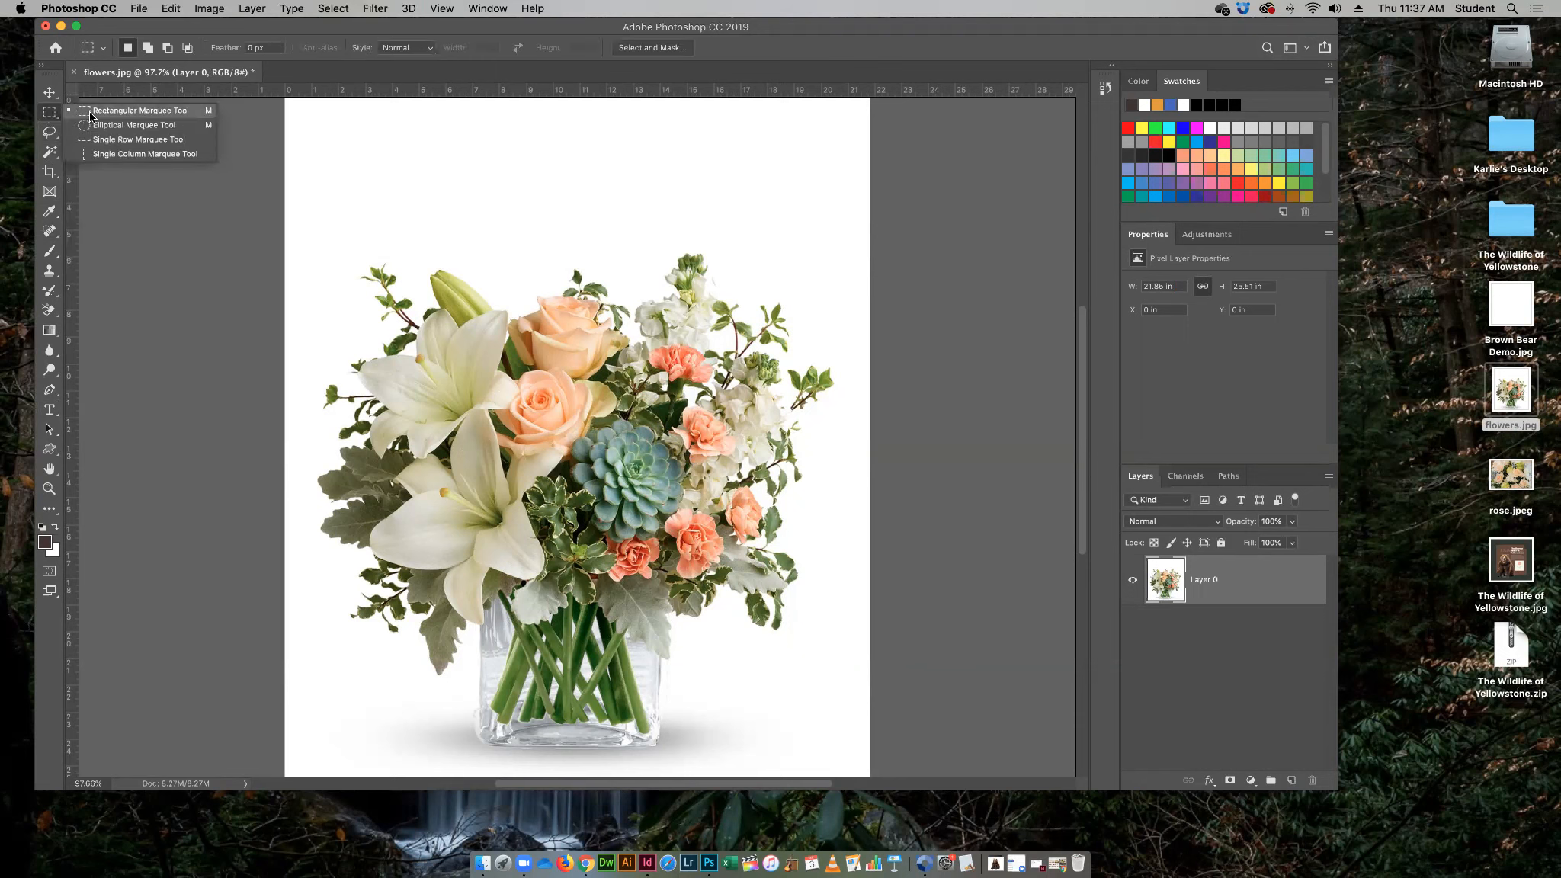
{"action": "left_click", "coordinate": [48, 132]}
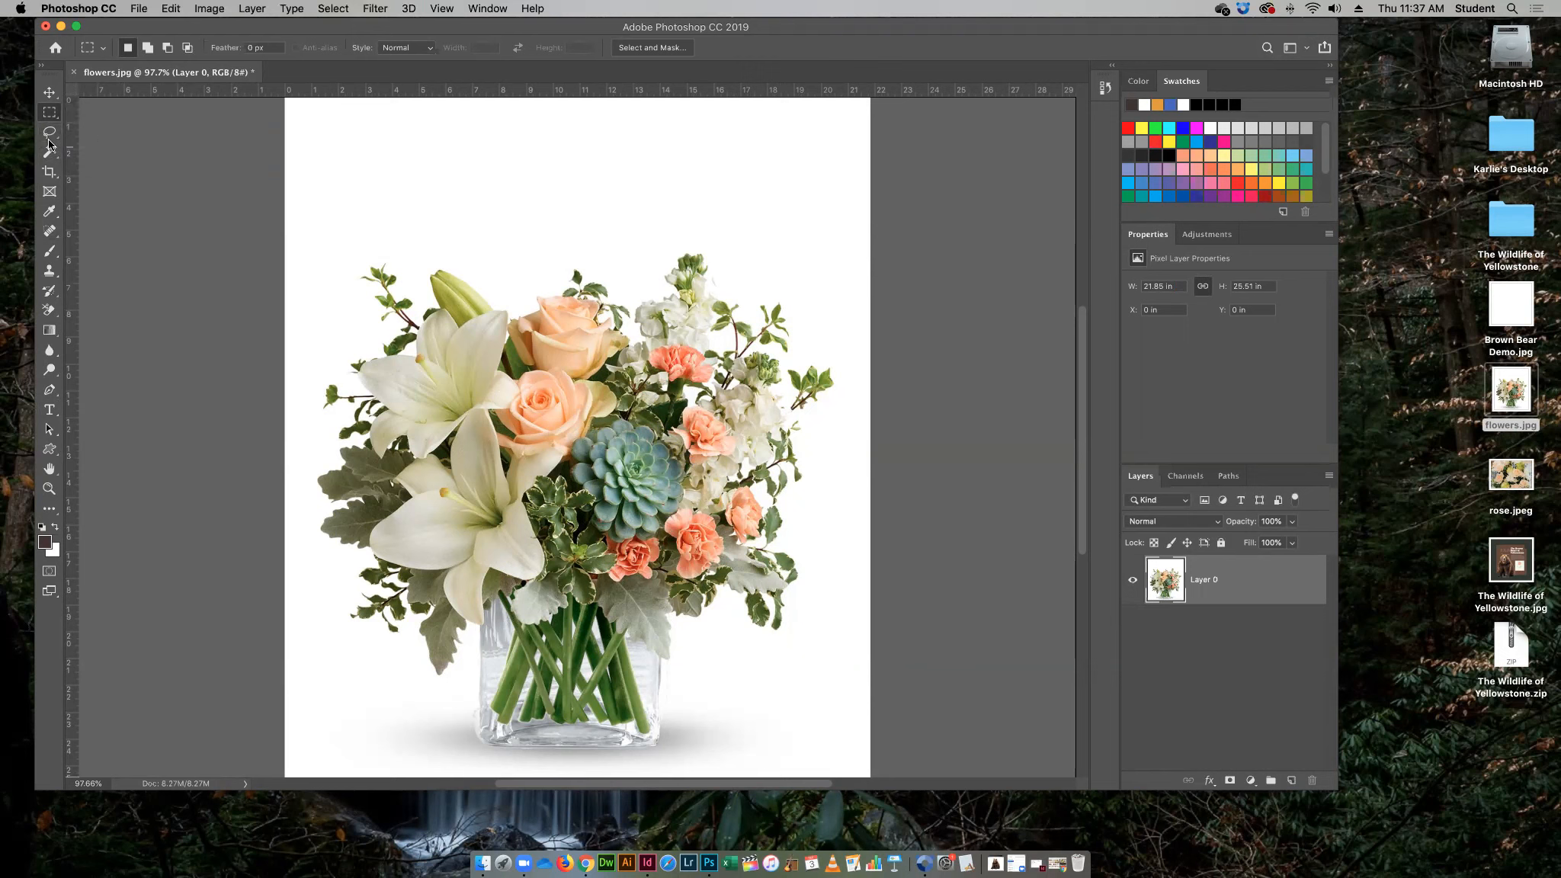
{"action": "left_click", "coordinate": [48, 132]}
{"action": "left_click", "coordinate": [89, 130]}
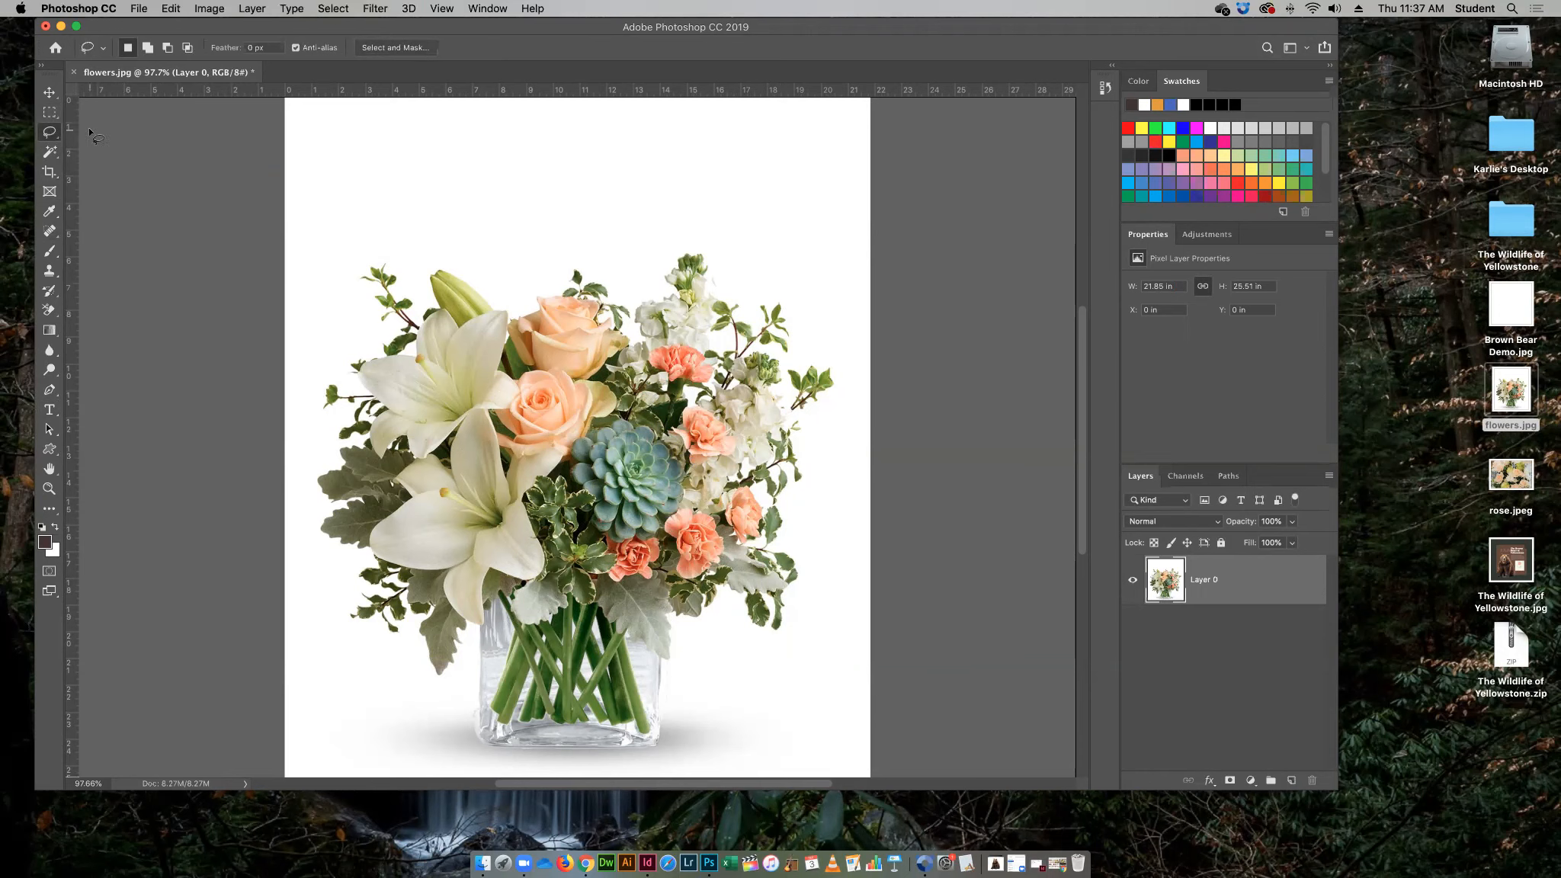
Try a loose Lasso selection around the green succulent and deselect it
{"action": "left_click_drag", "start_coordinate": [631, 468], "coordinate": [692, 560]}
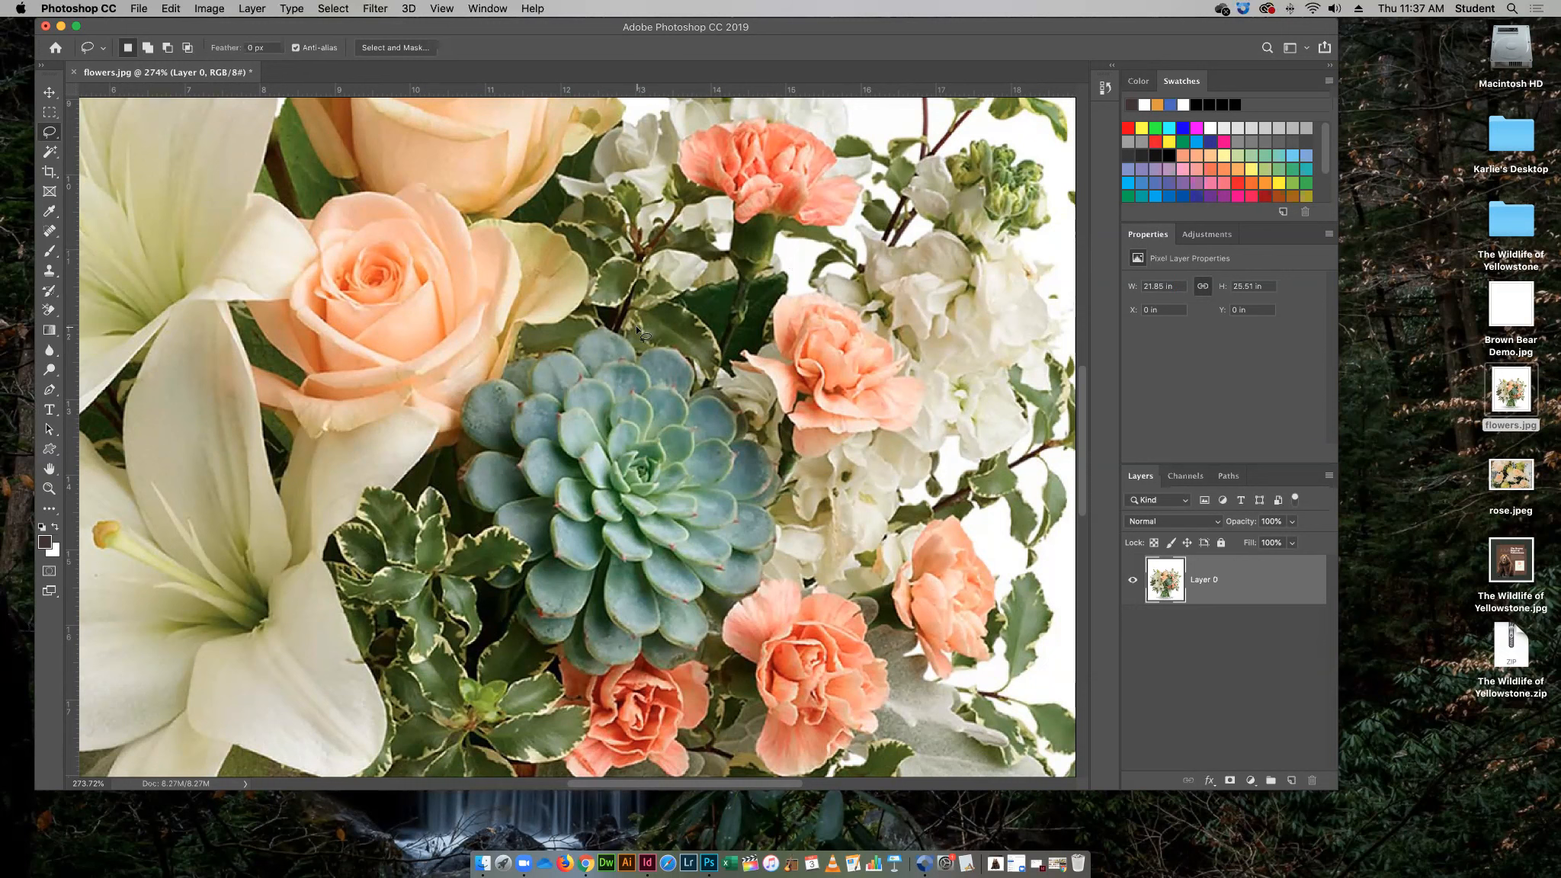
{"action": "left_click_drag", "start_coordinate": [629, 321], "coordinate": [583, 312]}
{"action": "mouse_move", "coordinate": [509, 352]}
{"action": "left_mouse_down"}
{"action": "mouse_move", "coordinate": [436, 429]}
{"action": "mouse_move", "coordinate": [443, 510]}
{"action": "mouse_move", "coordinate": [476, 539]}
{"action": "mouse_move", "coordinate": [502, 648]}
{"action": "mouse_move", "coordinate": [543, 672]}
{"action": "mouse_move", "coordinate": [571, 666]}
{"action": "mouse_move", "coordinate": [596, 698]}
{"action": "mouse_move", "coordinate": [654, 688]}
{"action": "mouse_move", "coordinate": [668, 655]}
{"action": "mouse_move", "coordinate": [713, 665]}
{"action": "mouse_move", "coordinate": [798, 537]}
{"action": "mouse_move", "coordinate": [790, 465]}
{"action": "mouse_move", "coordinate": [707, 358]}
{"action": "left_mouse_up"}
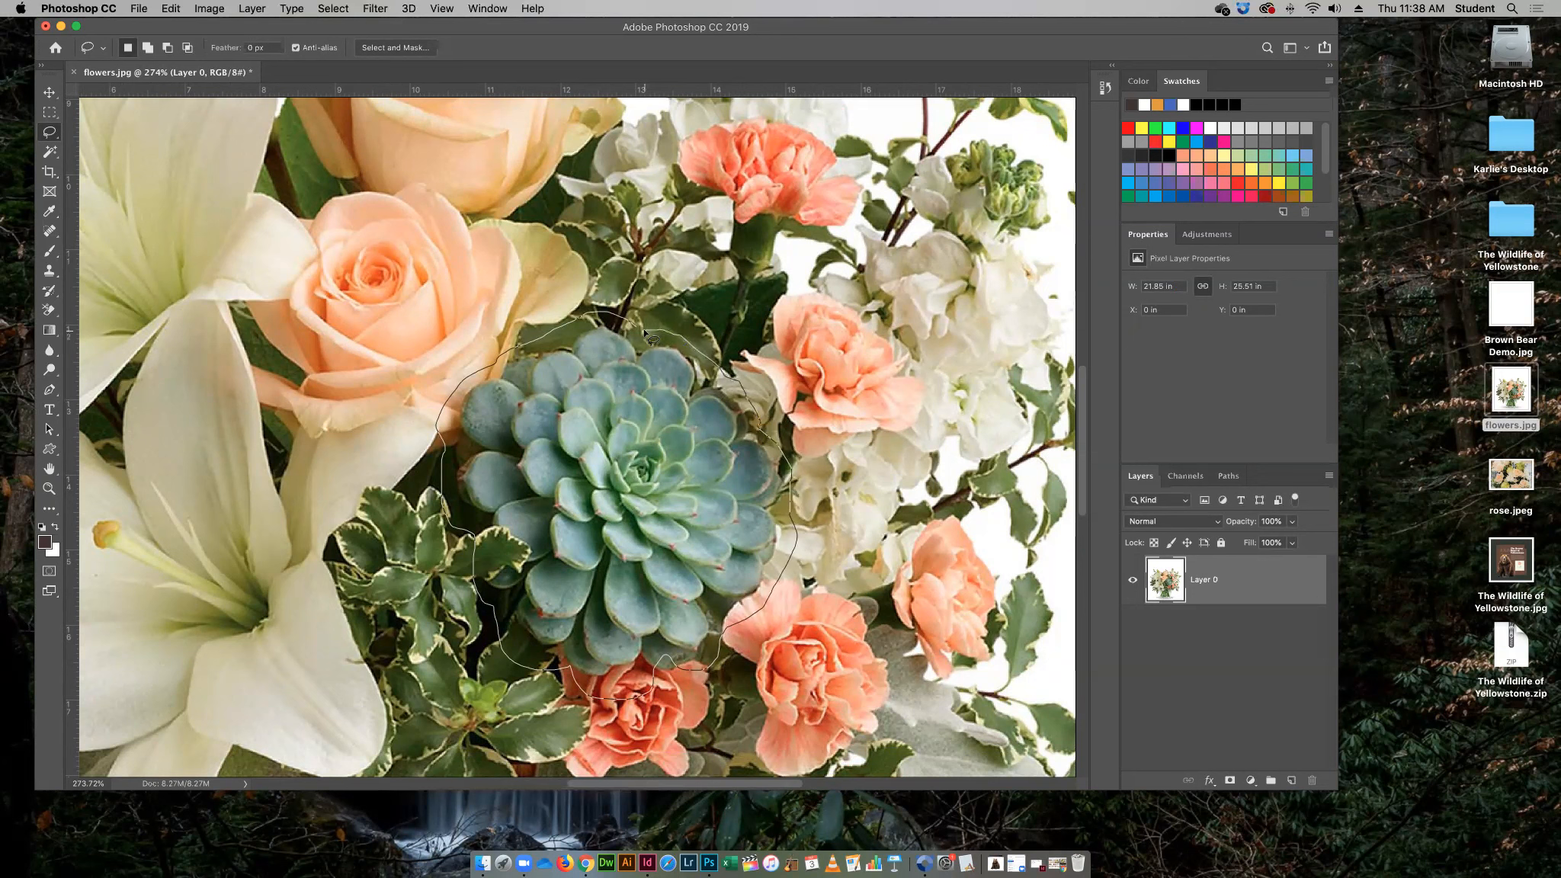
{"action": "left_click_drag", "start_coordinate": [640, 329], "coordinate": [602, 335]}
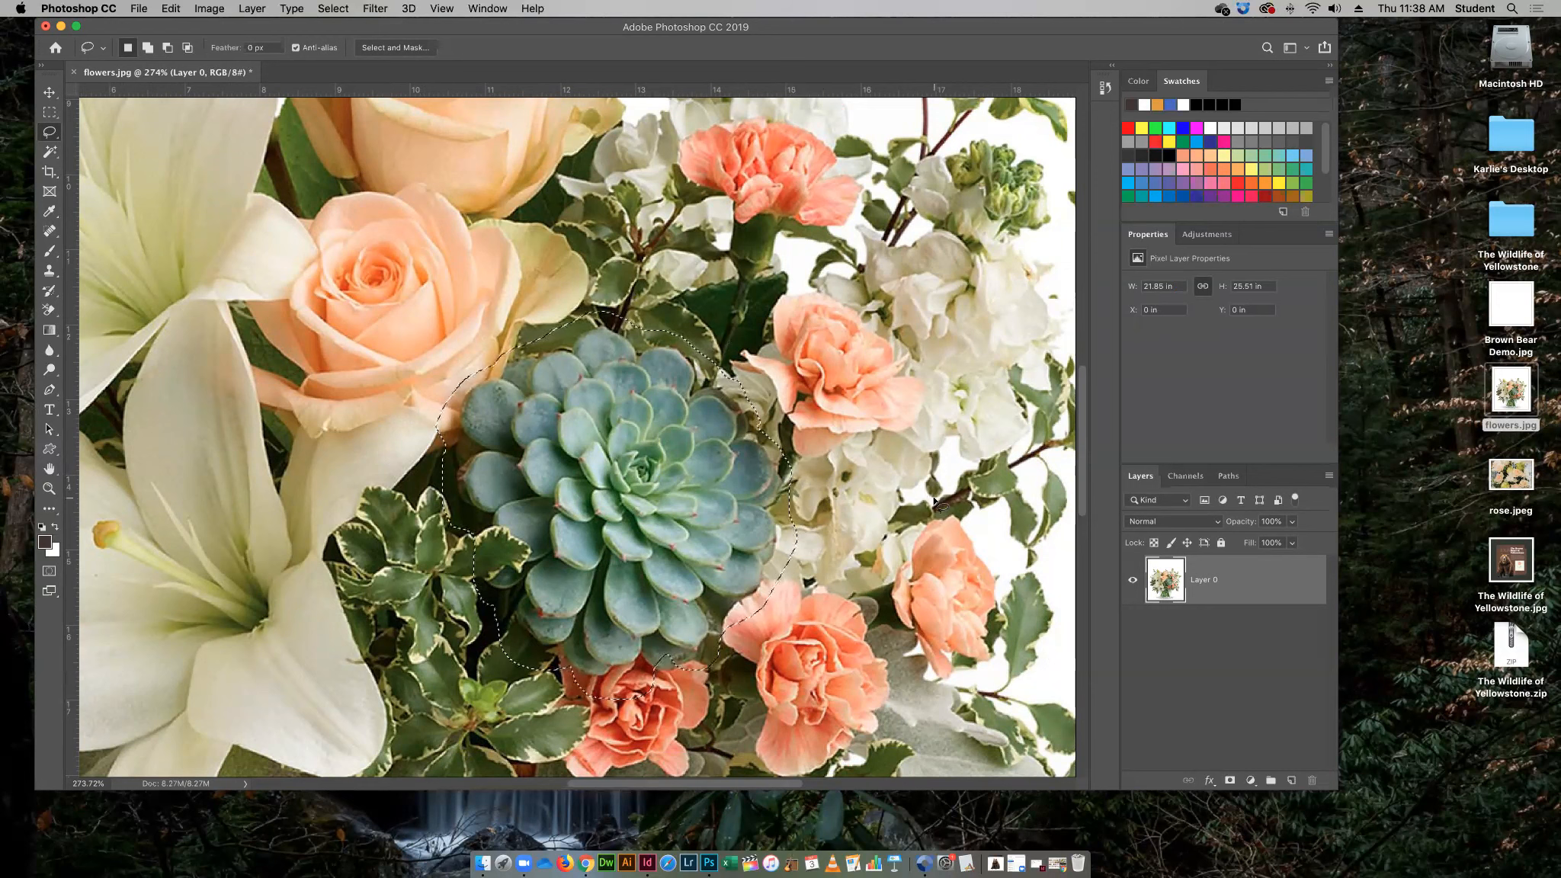
{"action": "key", "text": "super+d"}
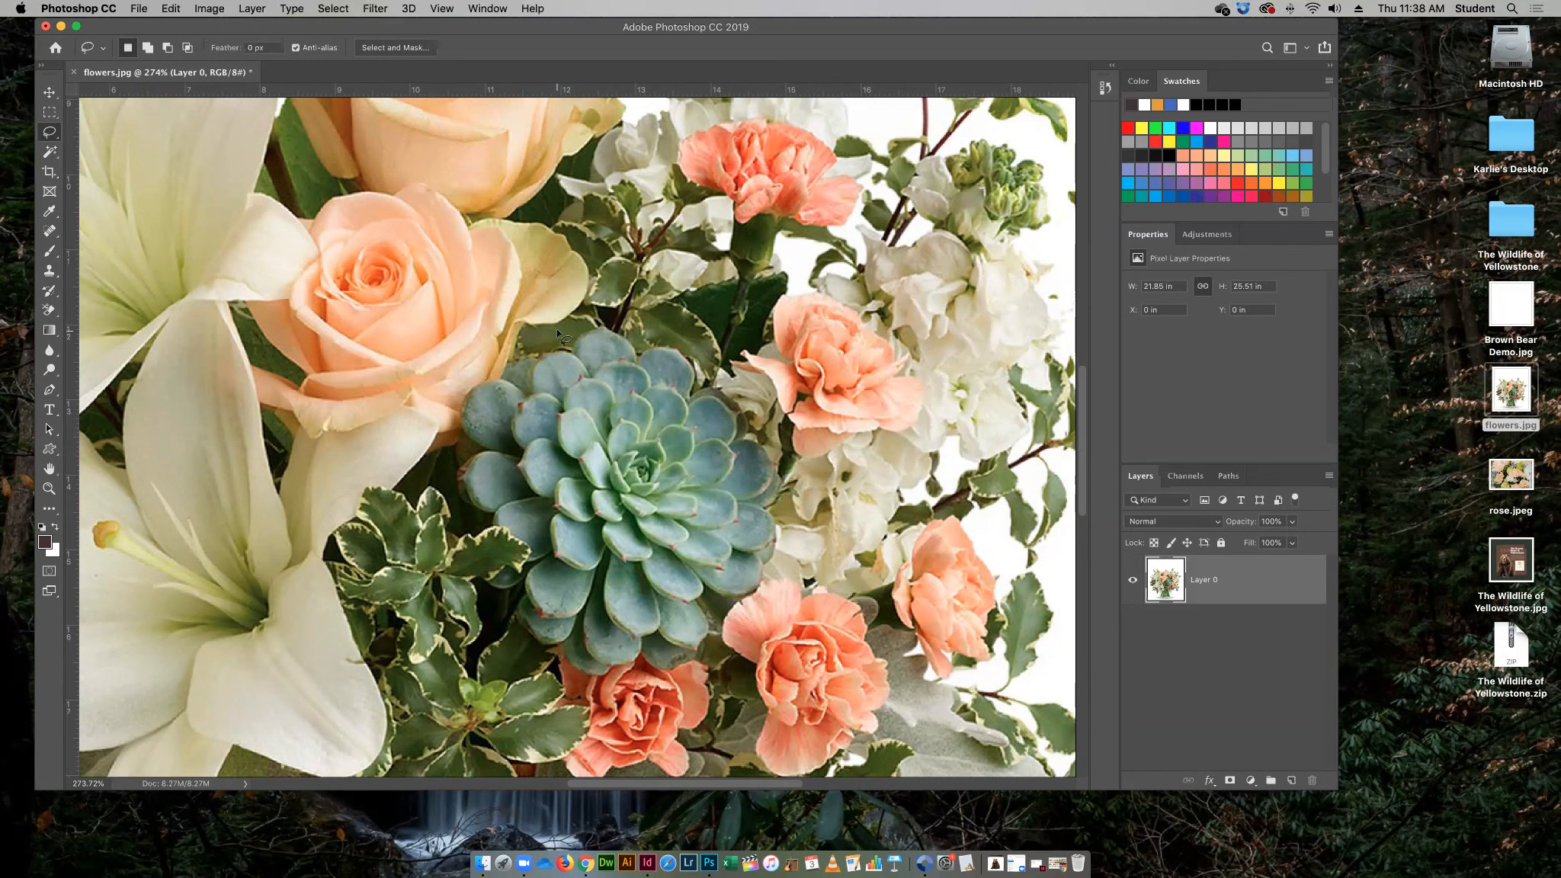
Draw a loose freehand Lasso selection around the green succulent, leaving a margin outside its petals
{"action": "mouse_move", "coordinate": [551, 334]}
{"action": "left_mouse_down"}
{"action": "mouse_move", "coordinate": [481, 347]}
{"action": "mouse_move", "coordinate": [441, 390]}
{"action": "mouse_move", "coordinate": [462, 580]}
{"action": "mouse_move", "coordinate": [513, 638]}
{"action": "mouse_move", "coordinate": [622, 686]}
{"action": "mouse_move", "coordinate": [750, 632]}
{"action": "mouse_move", "coordinate": [789, 559]}
{"action": "mouse_move", "coordinate": [788, 485]}
{"action": "mouse_move", "coordinate": [784, 426]}
{"action": "mouse_move", "coordinate": [679, 332]}
{"action": "mouse_move", "coordinate": [545, 332]}
{"action": "mouse_move", "coordinate": [608, 352]}
{"action": "left_mouse_up"}
Feather the succulent selection with a radius of 50 pixels
{"action": "left_click", "coordinate": [328, 9]}
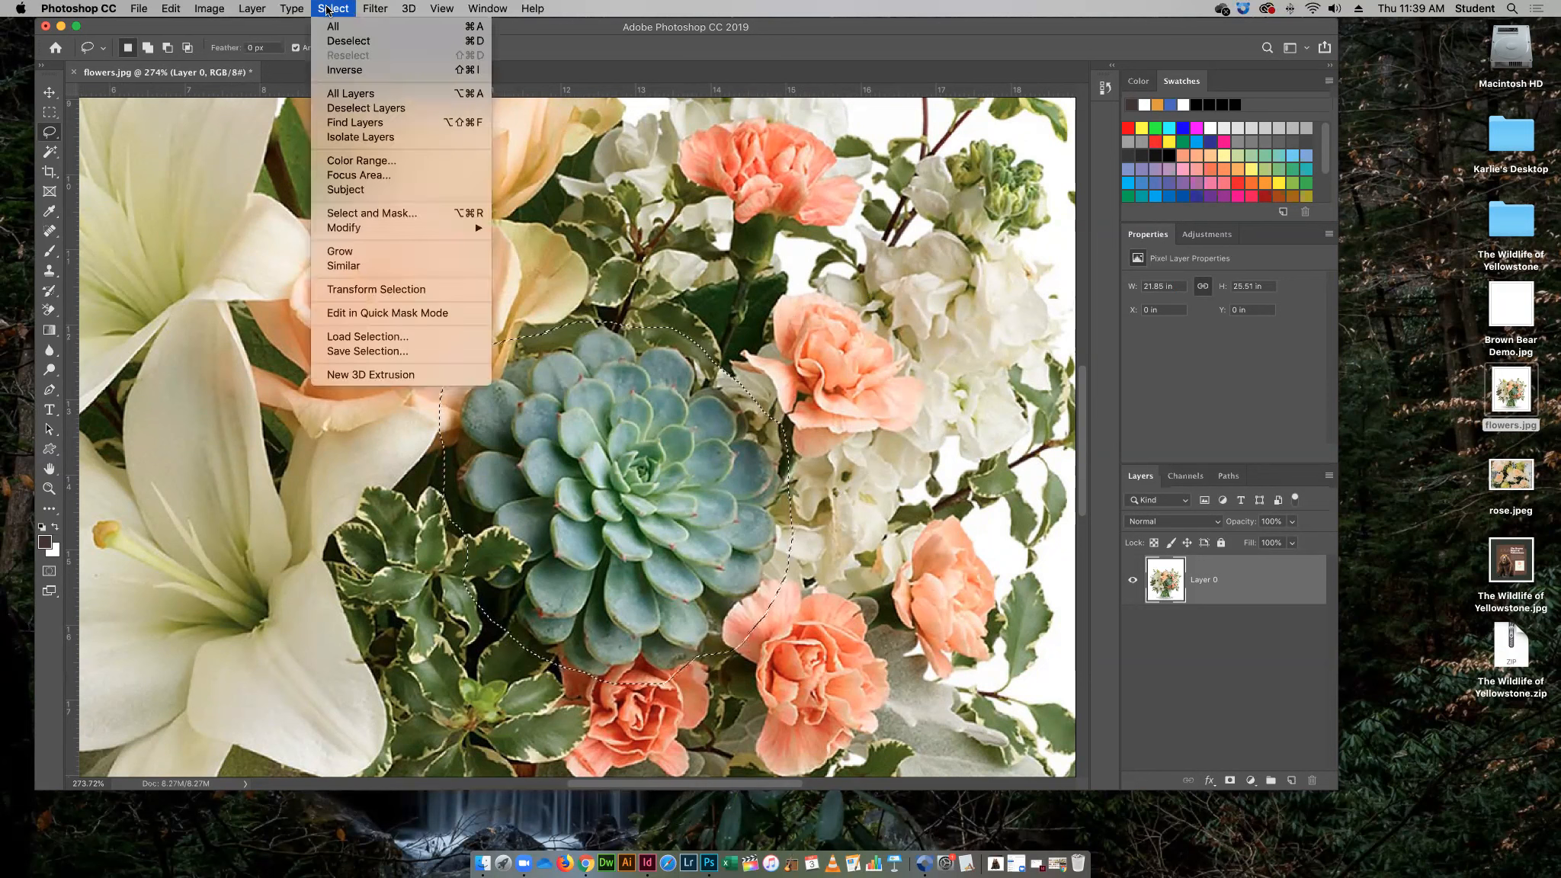
{"action": "mouse_move", "coordinate": [354, 230]}
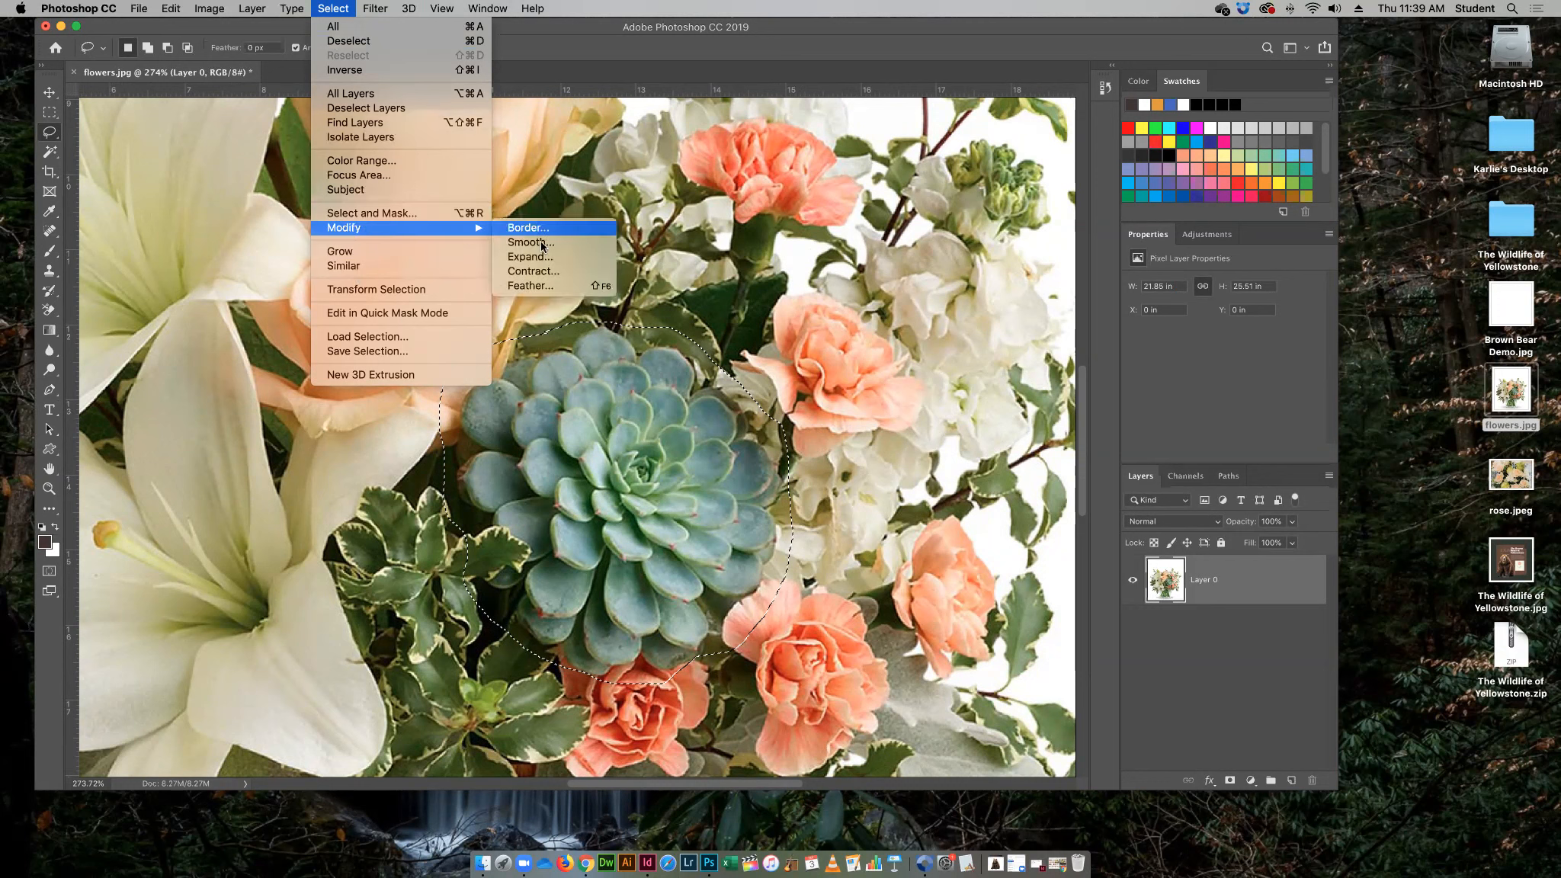
{"action": "left_click", "coordinate": [535, 283]}
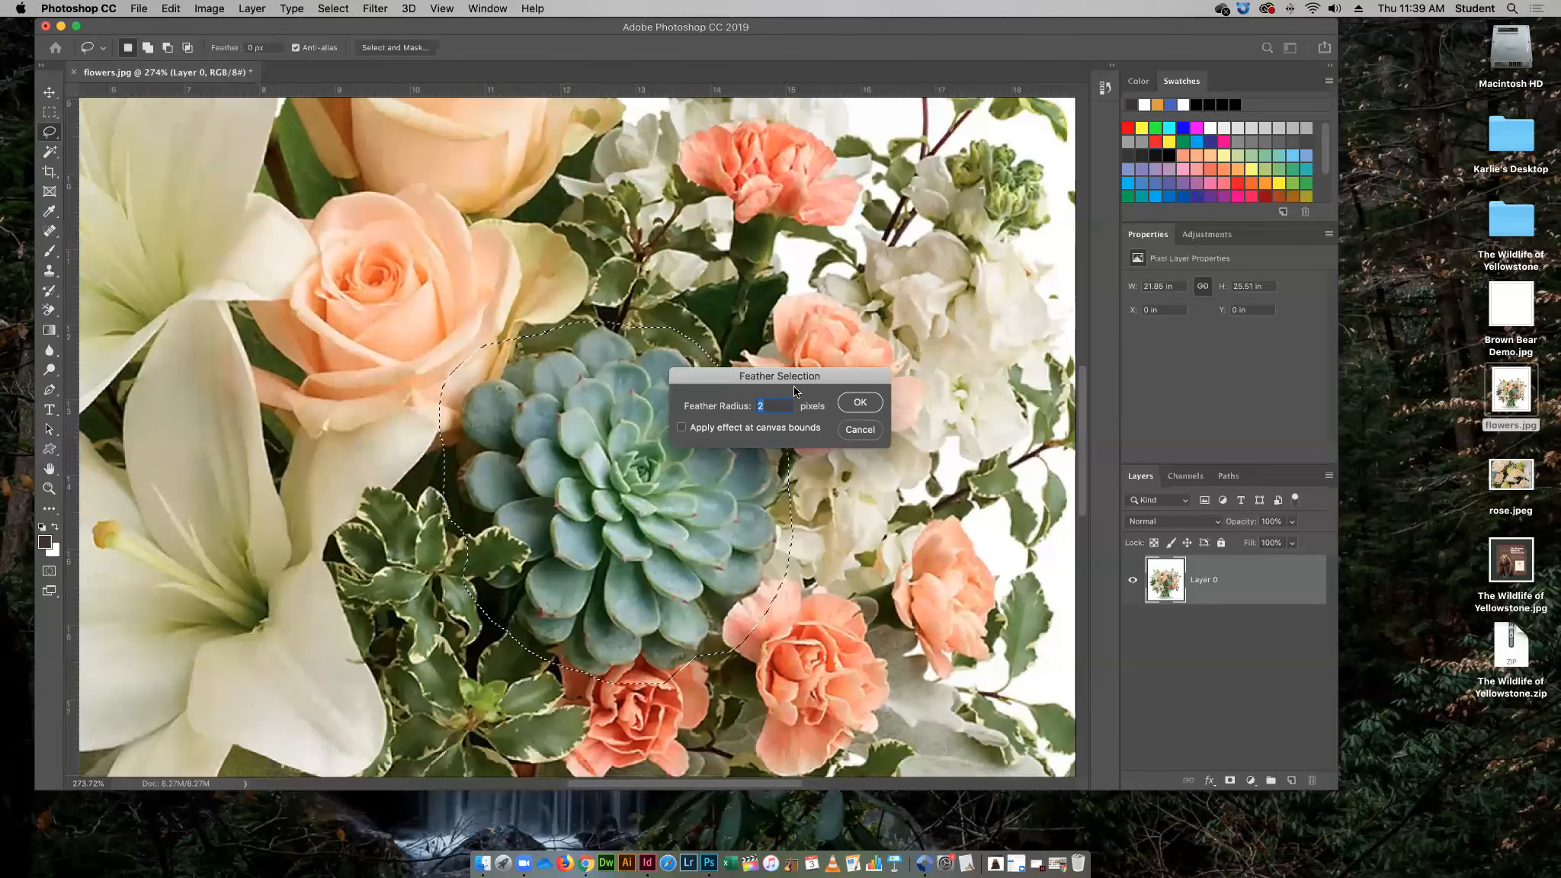
{"action": "left_click_drag", "start_coordinate": [808, 377], "coordinate": [905, 273]}
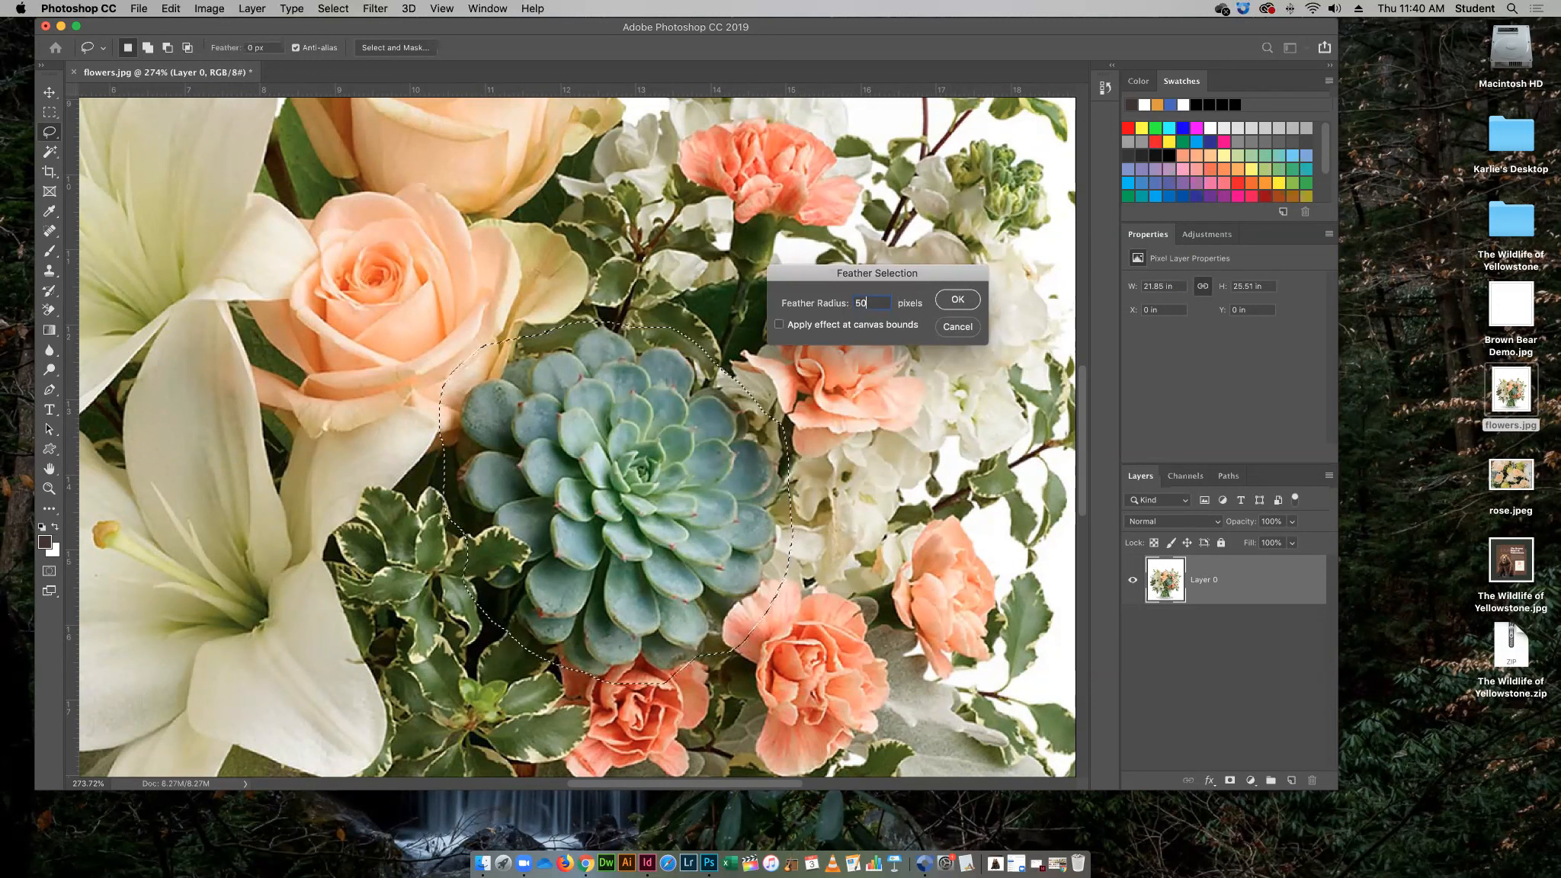
{"action": "type", "text": "50"}
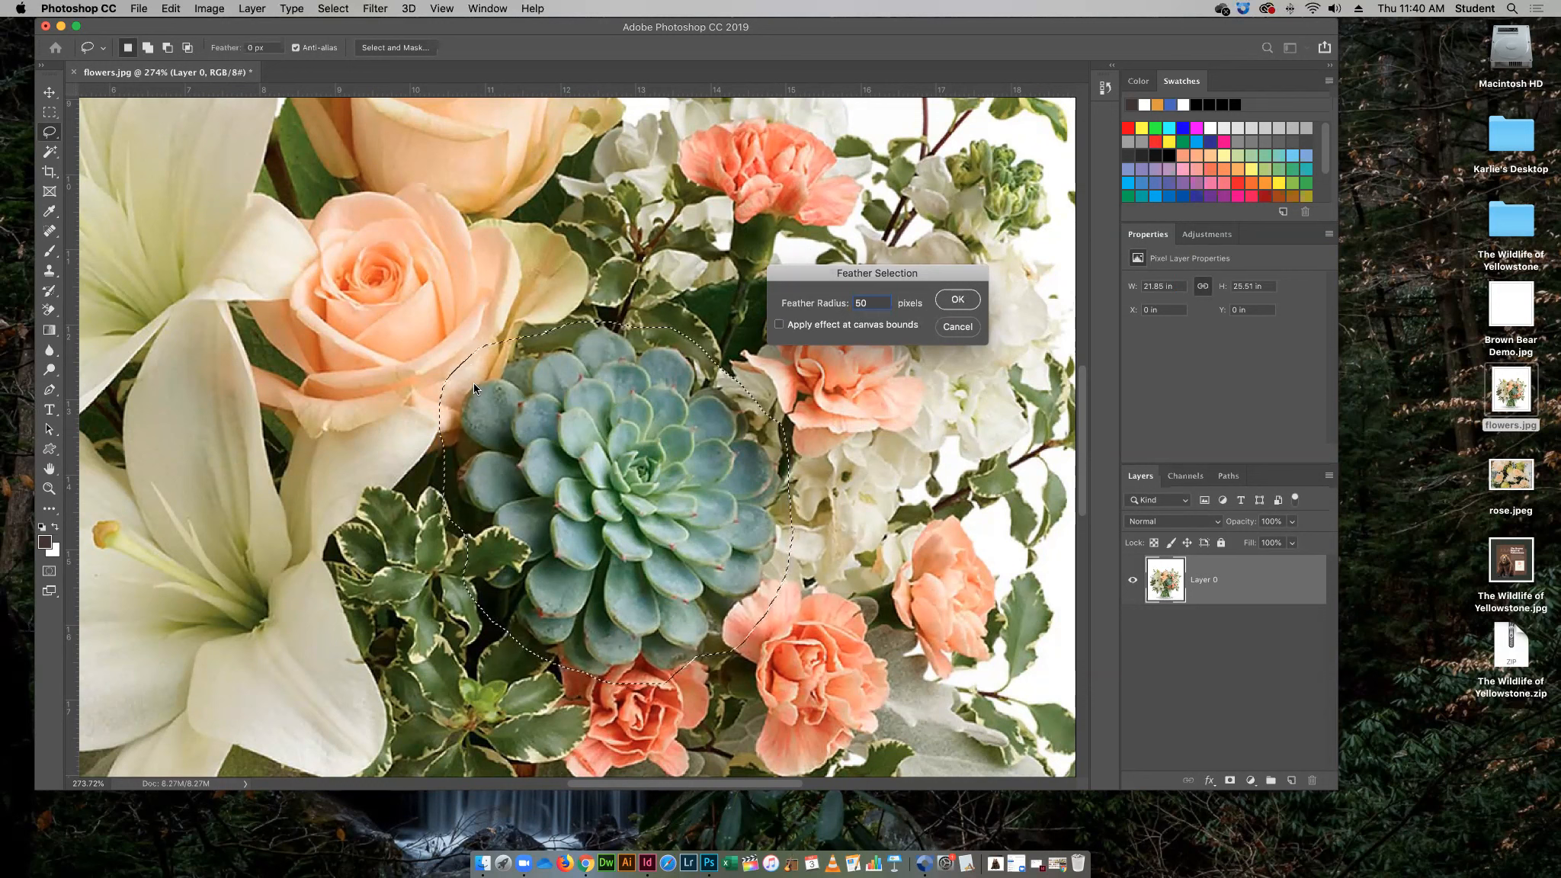
{"action": "left_click", "coordinate": [958, 300]}
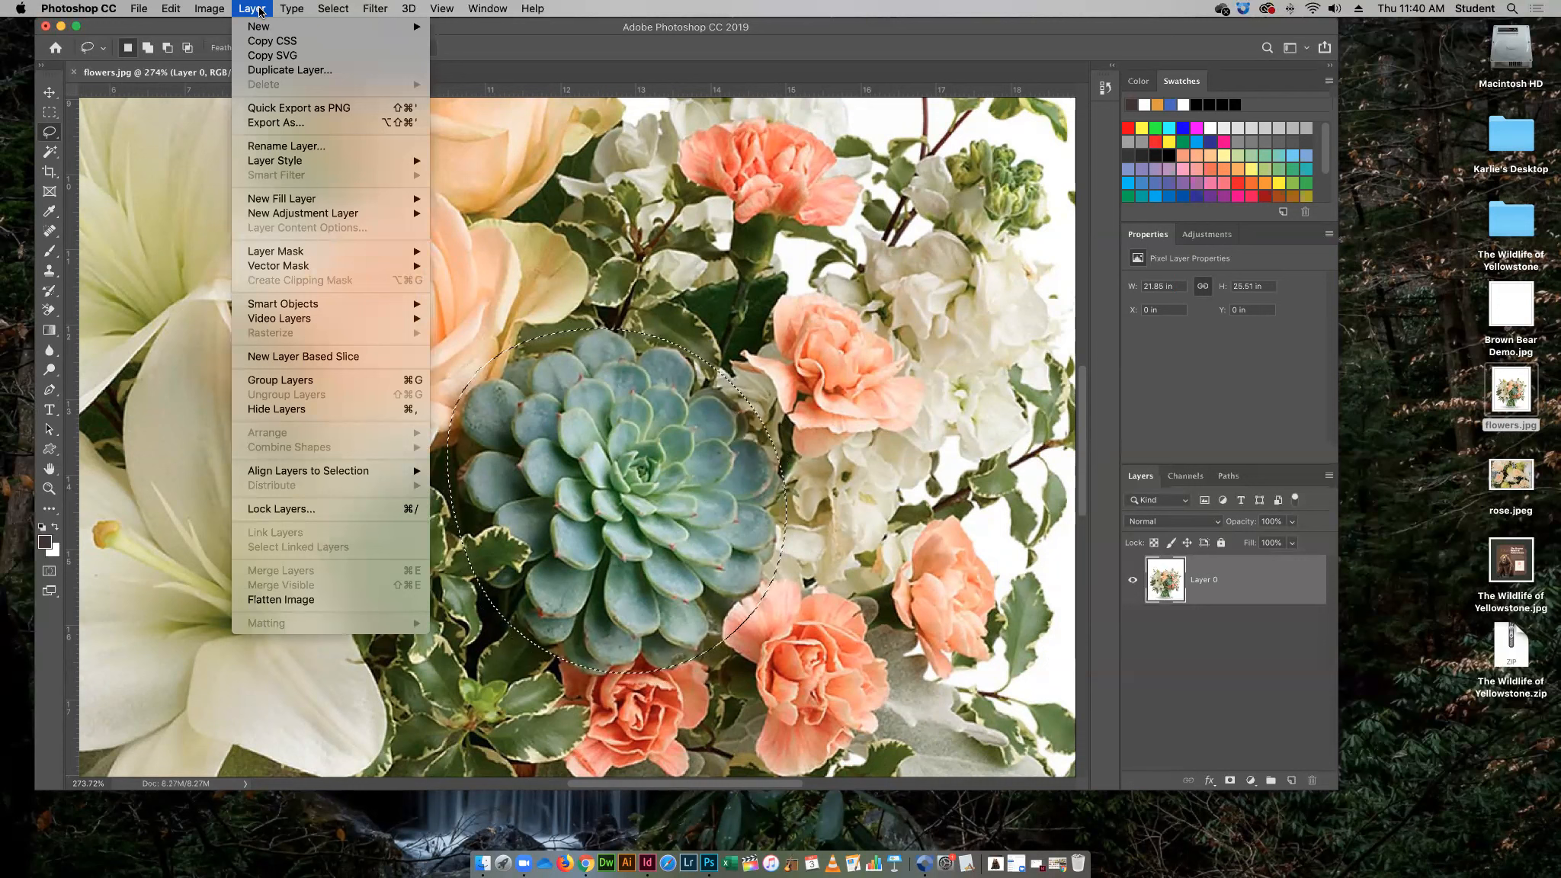
Try a Reveal Selection layer mask on Layer 0, and revert the history to the second Lasso state
{"action": "mouse_move", "coordinate": [321, 254]}
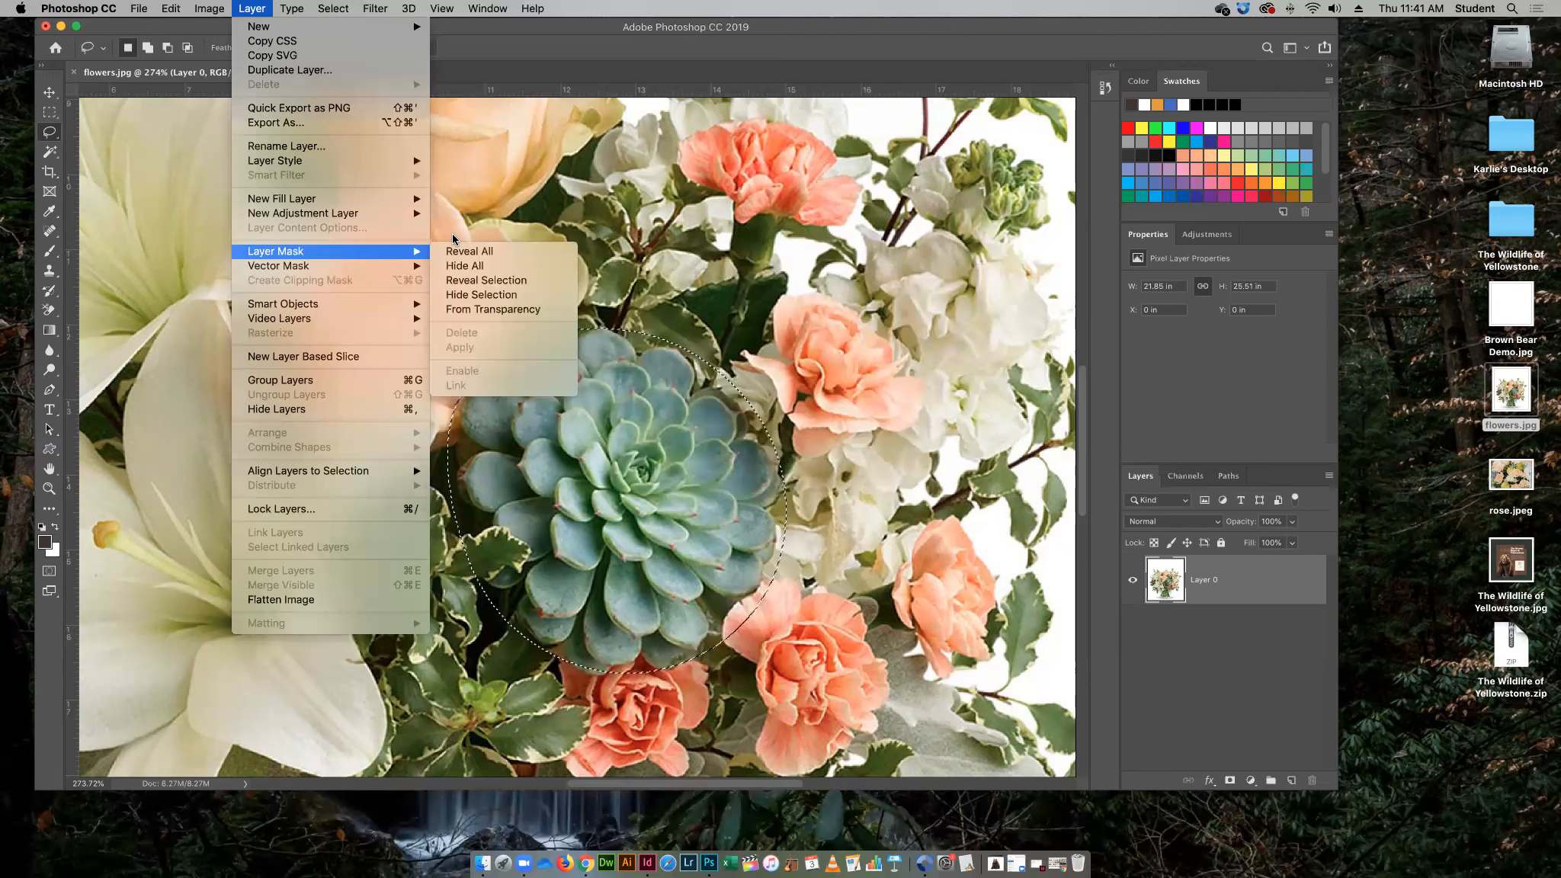
{"action": "left_click", "coordinate": [468, 283]}
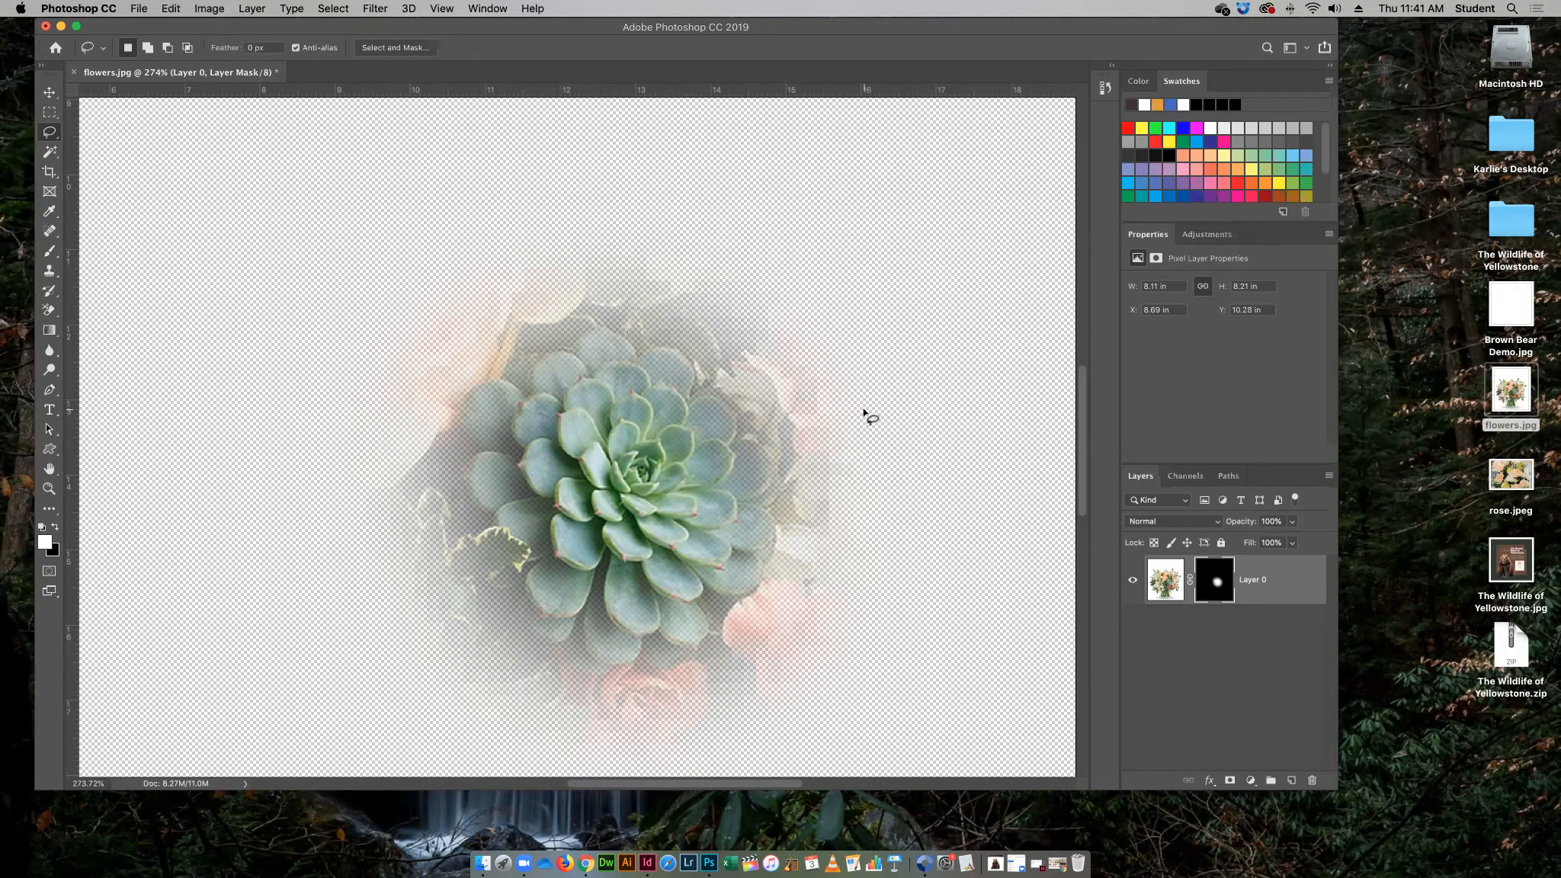
{"action": "left_click", "coordinate": [1103, 88]}
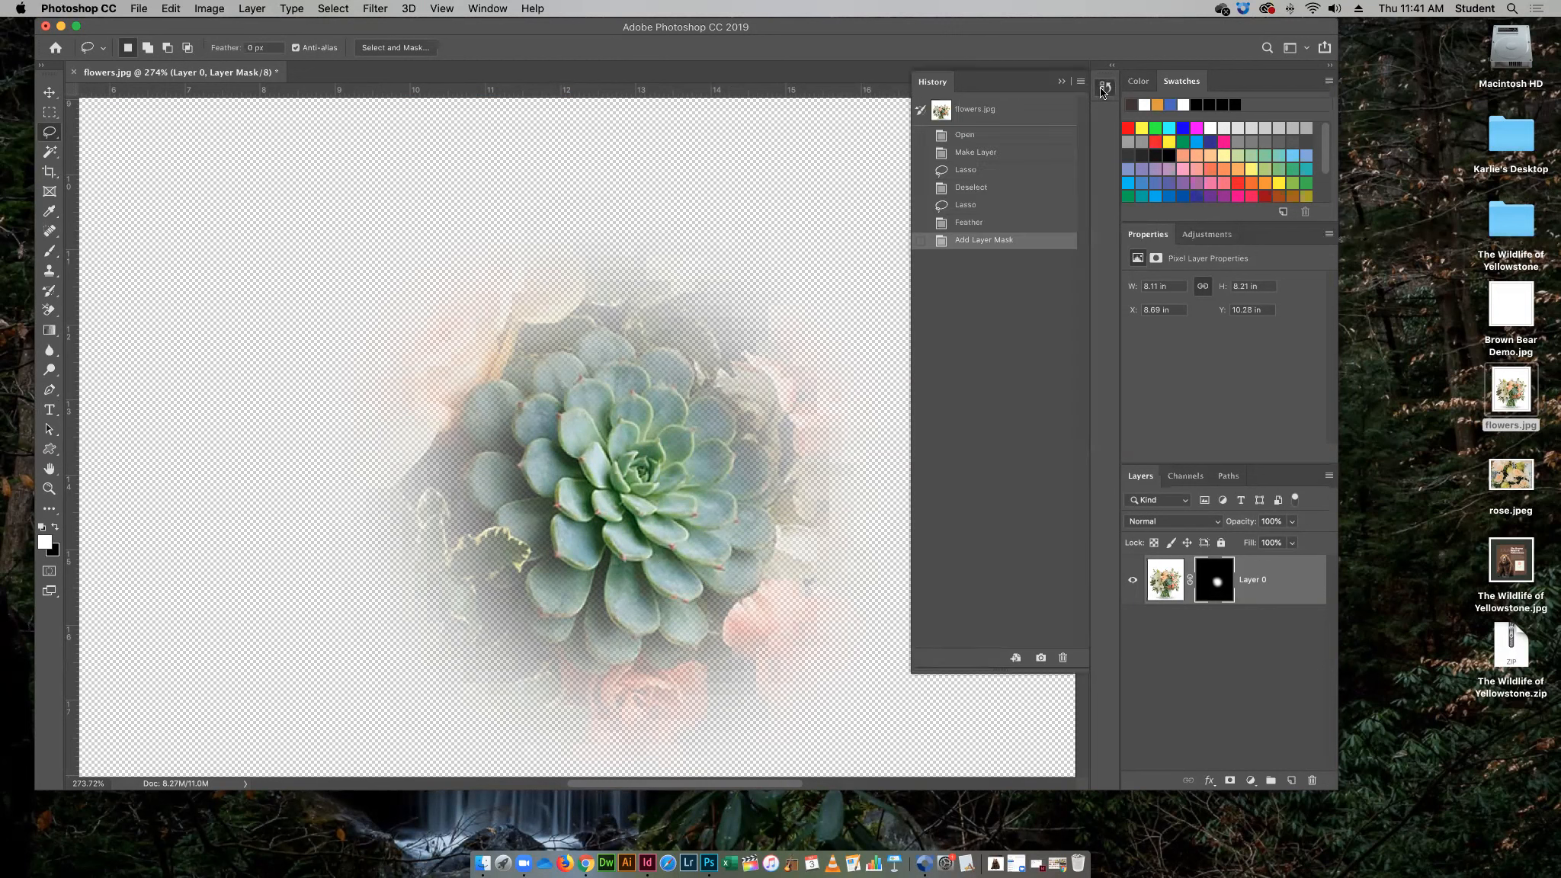
{"action": "left_click", "coordinate": [978, 223]}
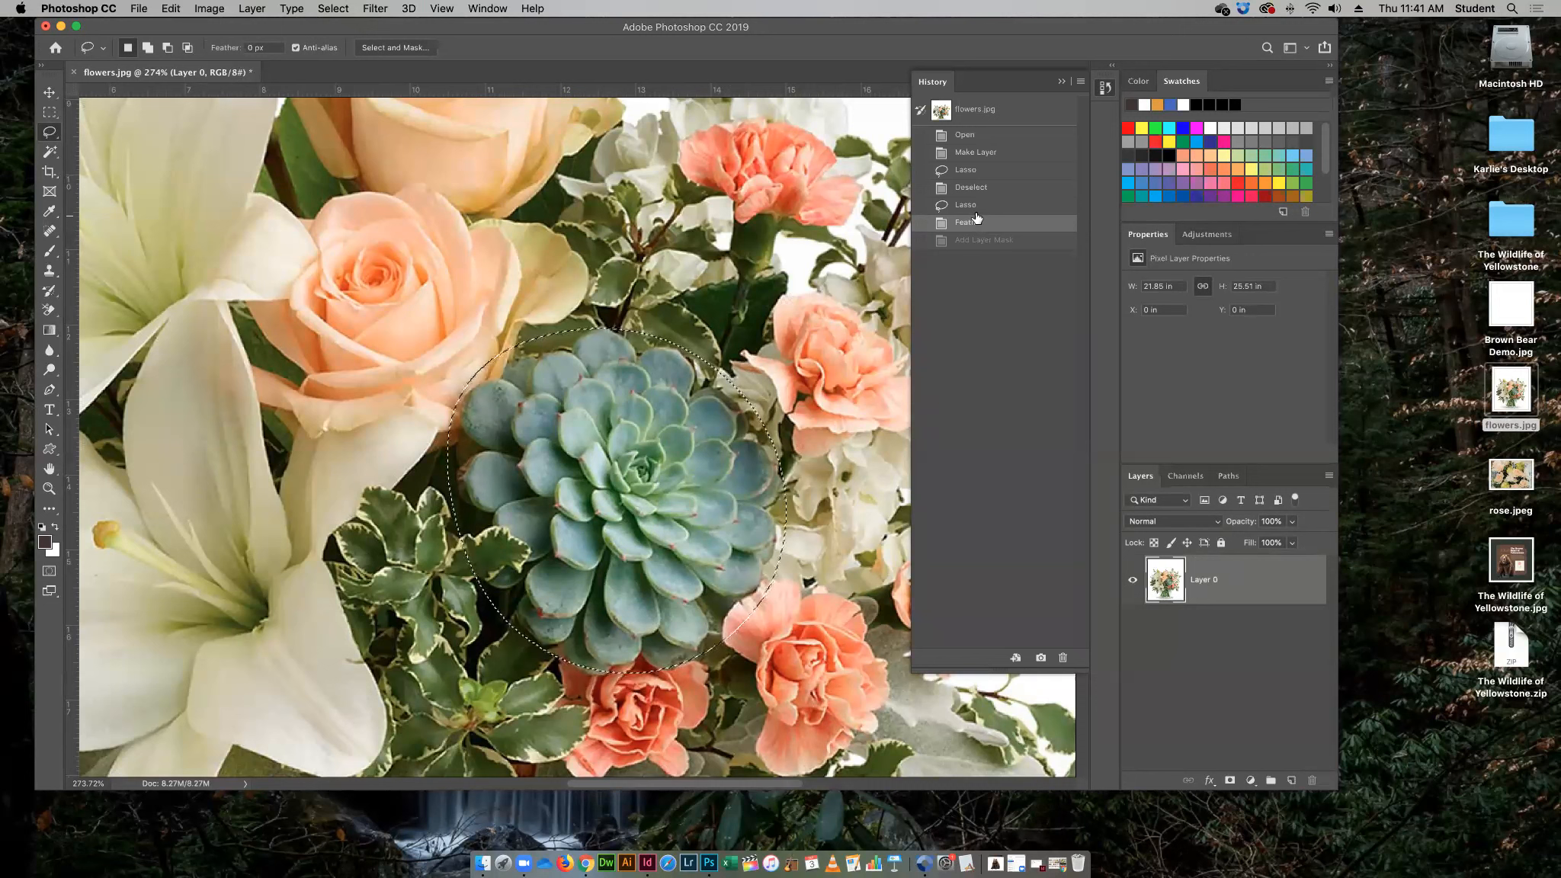
{"action": "left_click", "coordinate": [965, 206]}
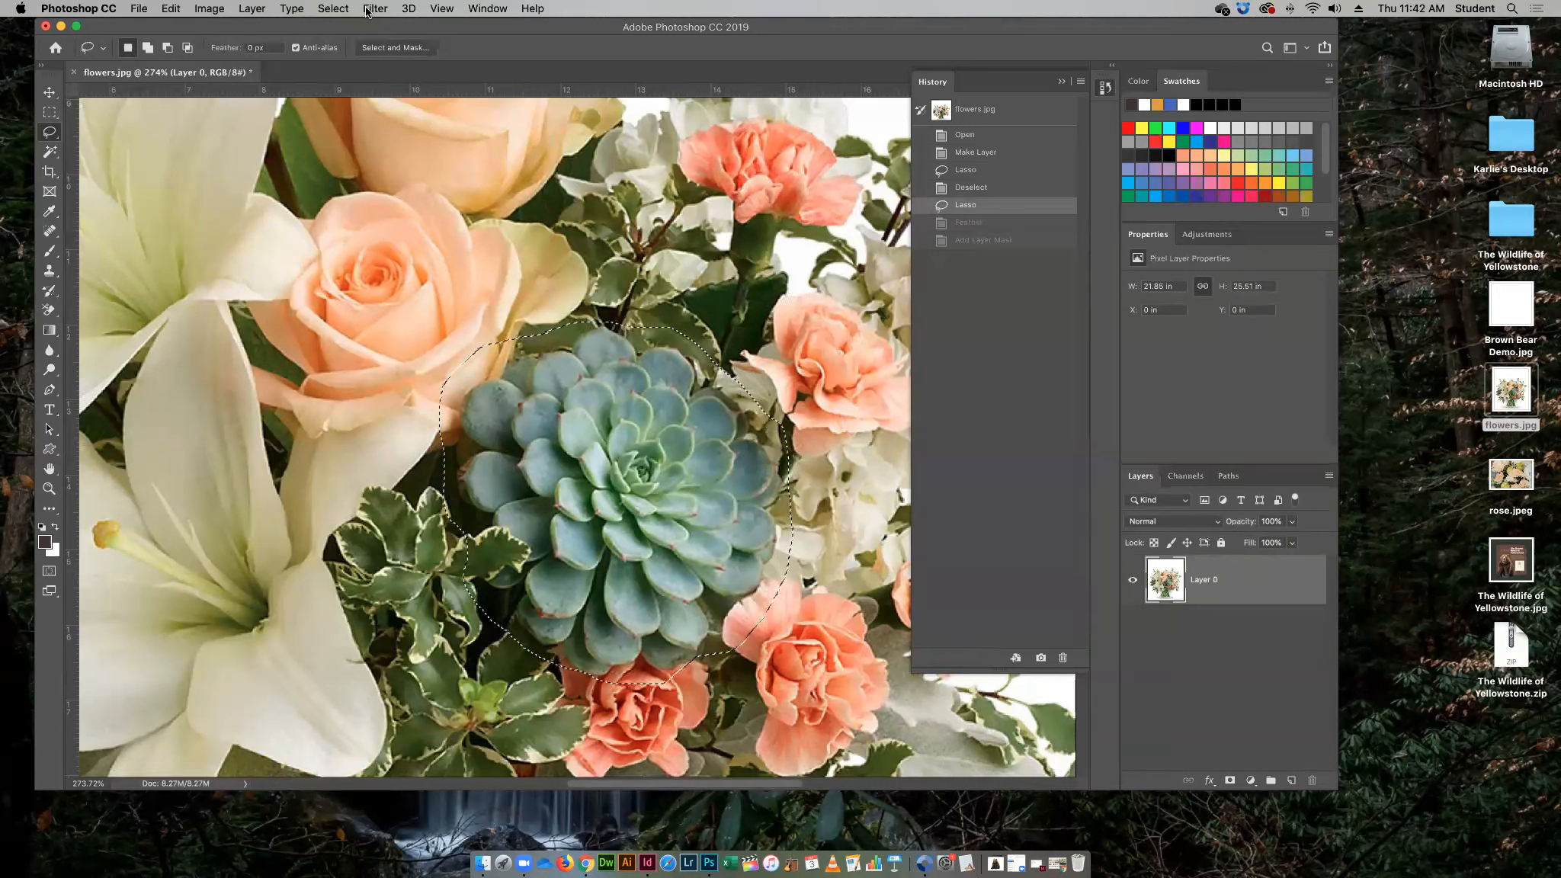
Feather the restored Lasso selection around the succulent by 25 pixels
{"action": "left_click", "coordinate": [337, 8]}
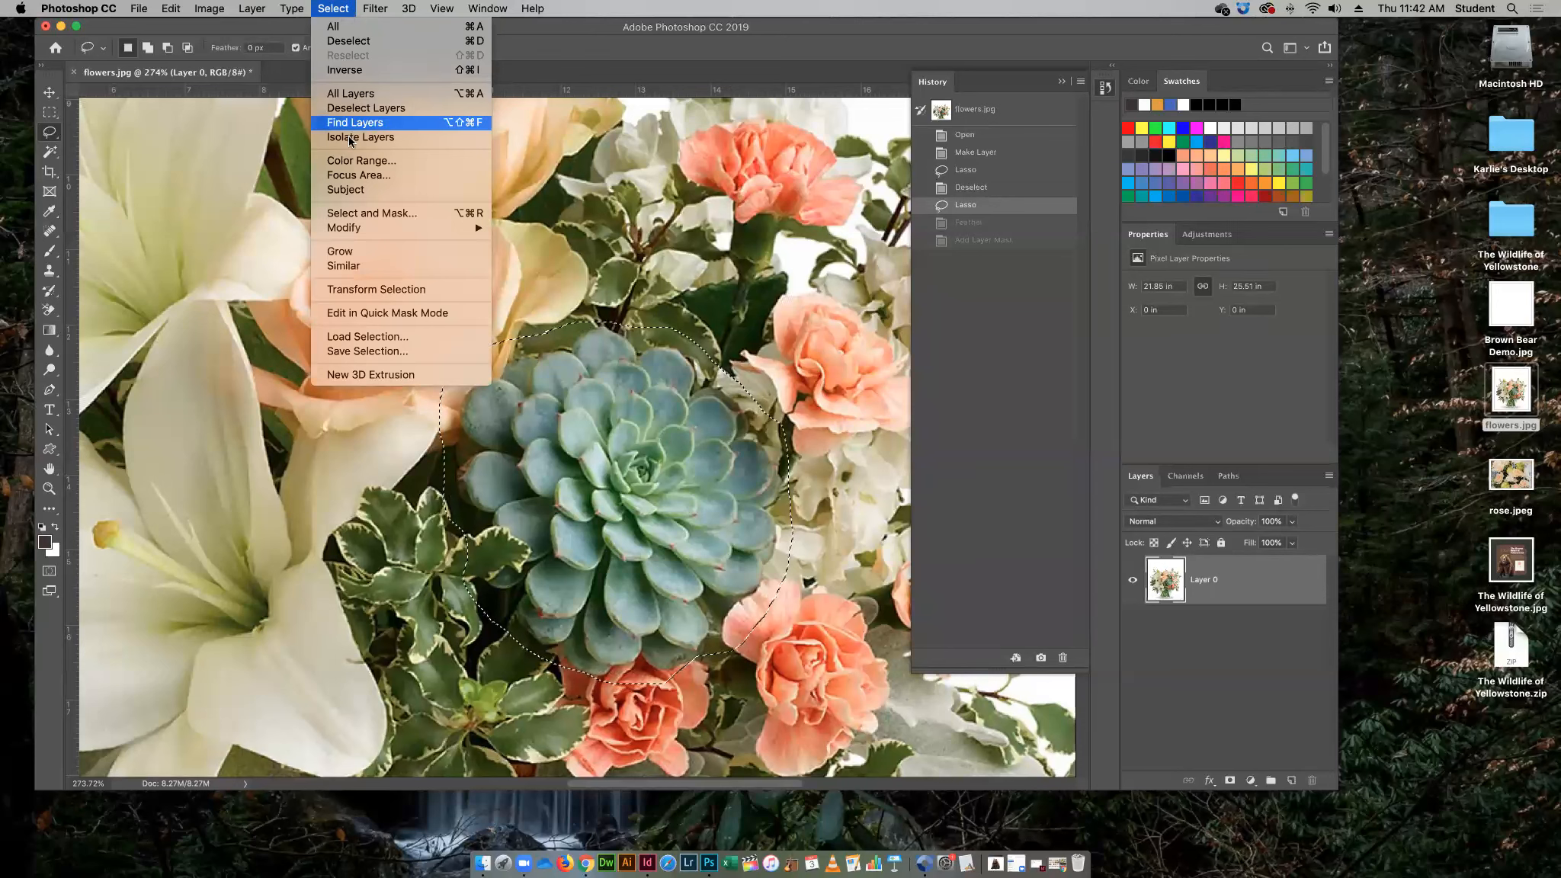
{"action": "mouse_move", "coordinate": [345, 228]}
{"action": "left_click", "coordinate": [523, 285]}
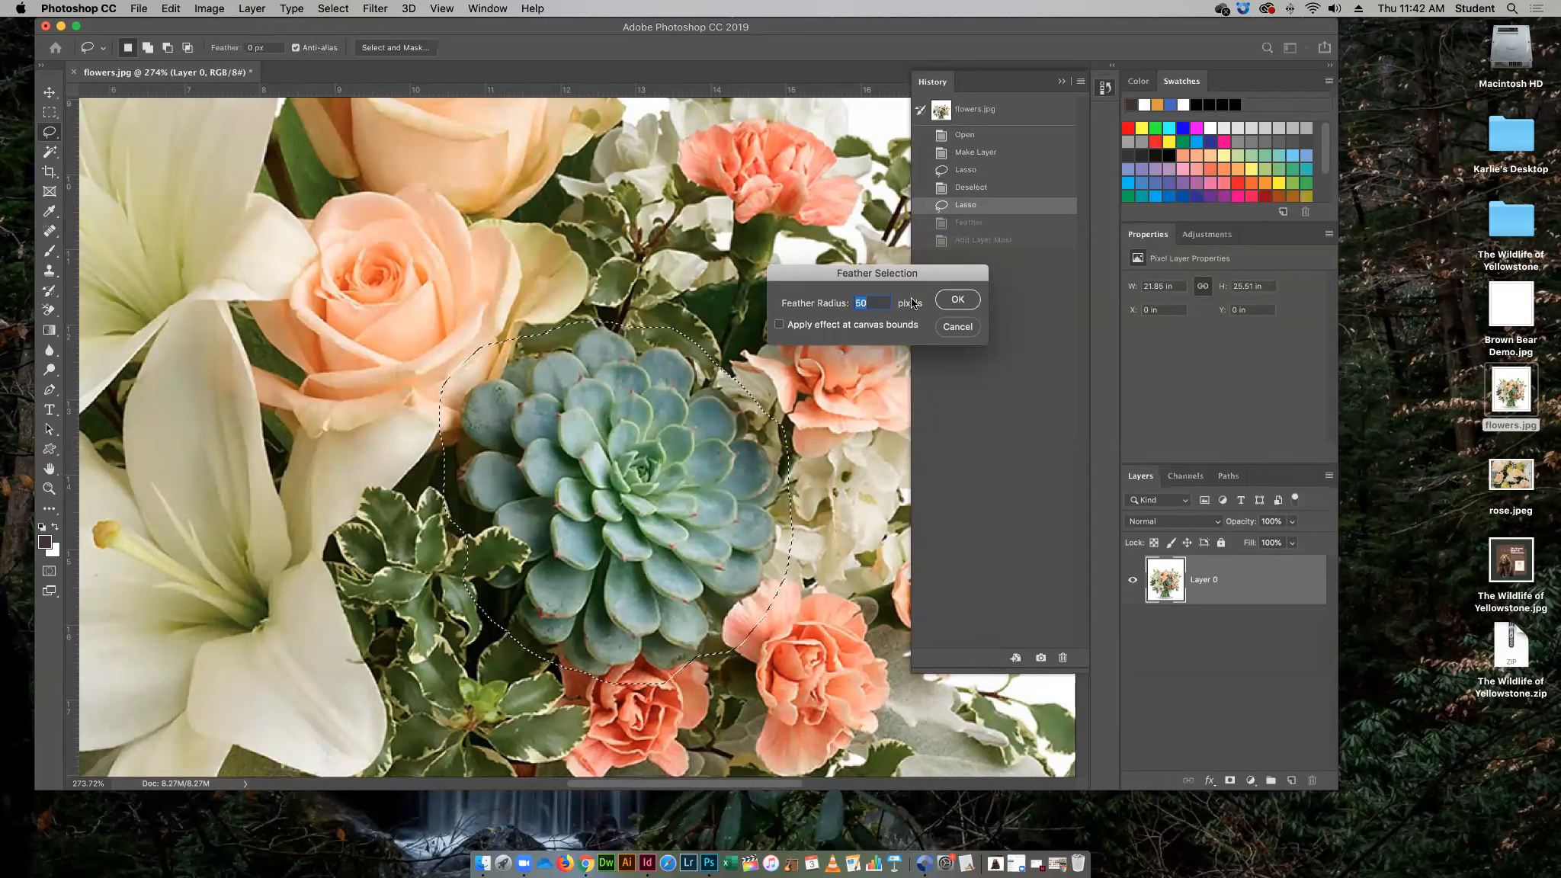
{"action": "type", "text": "25"}
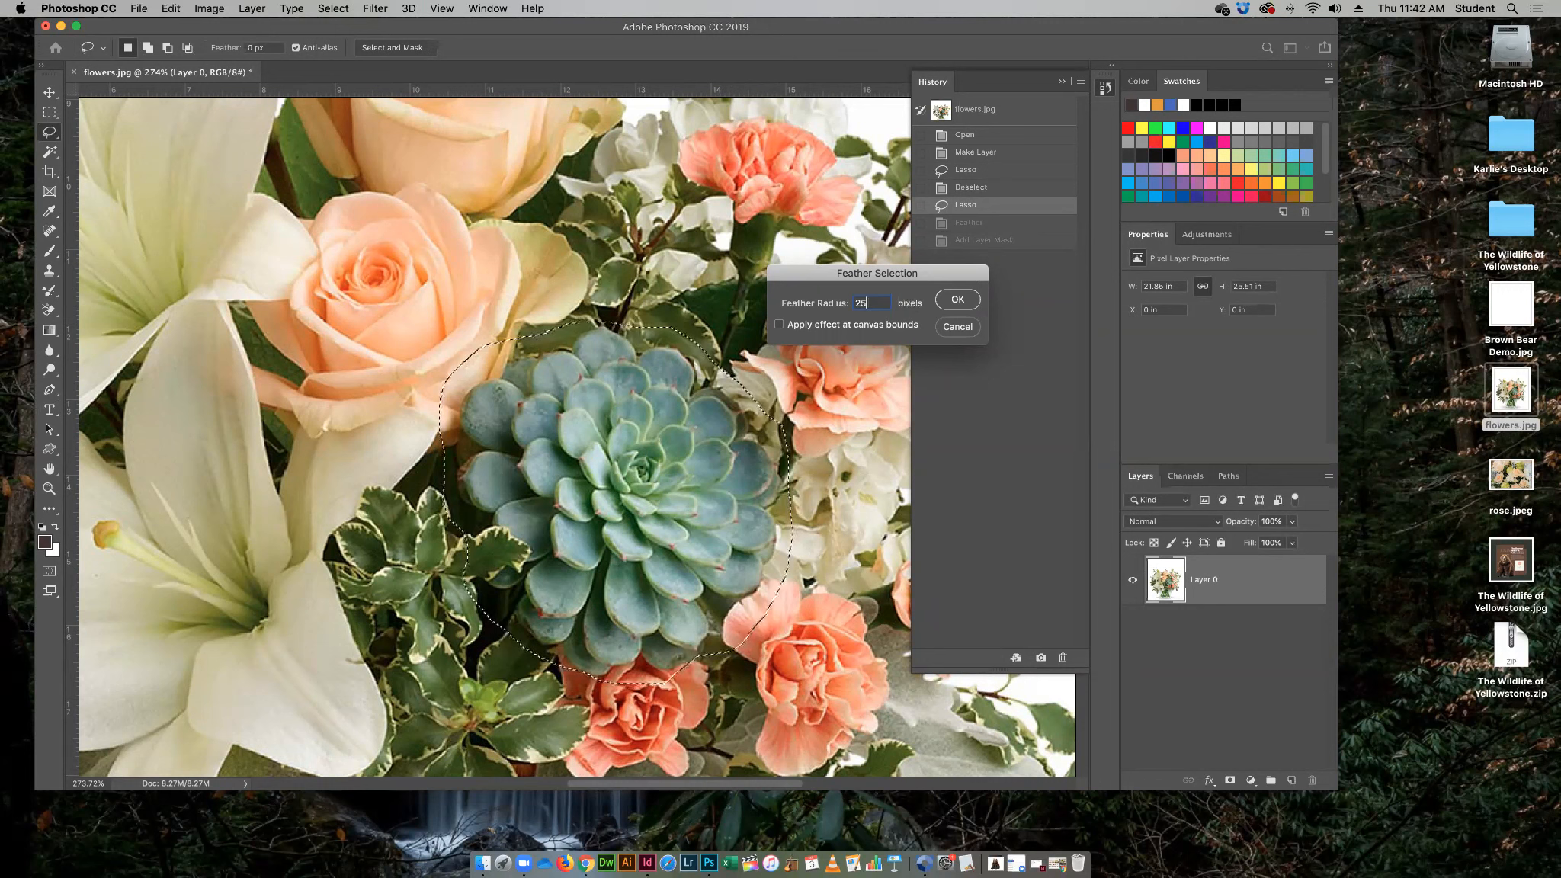
{"action": "left_click", "coordinate": [959, 299]}
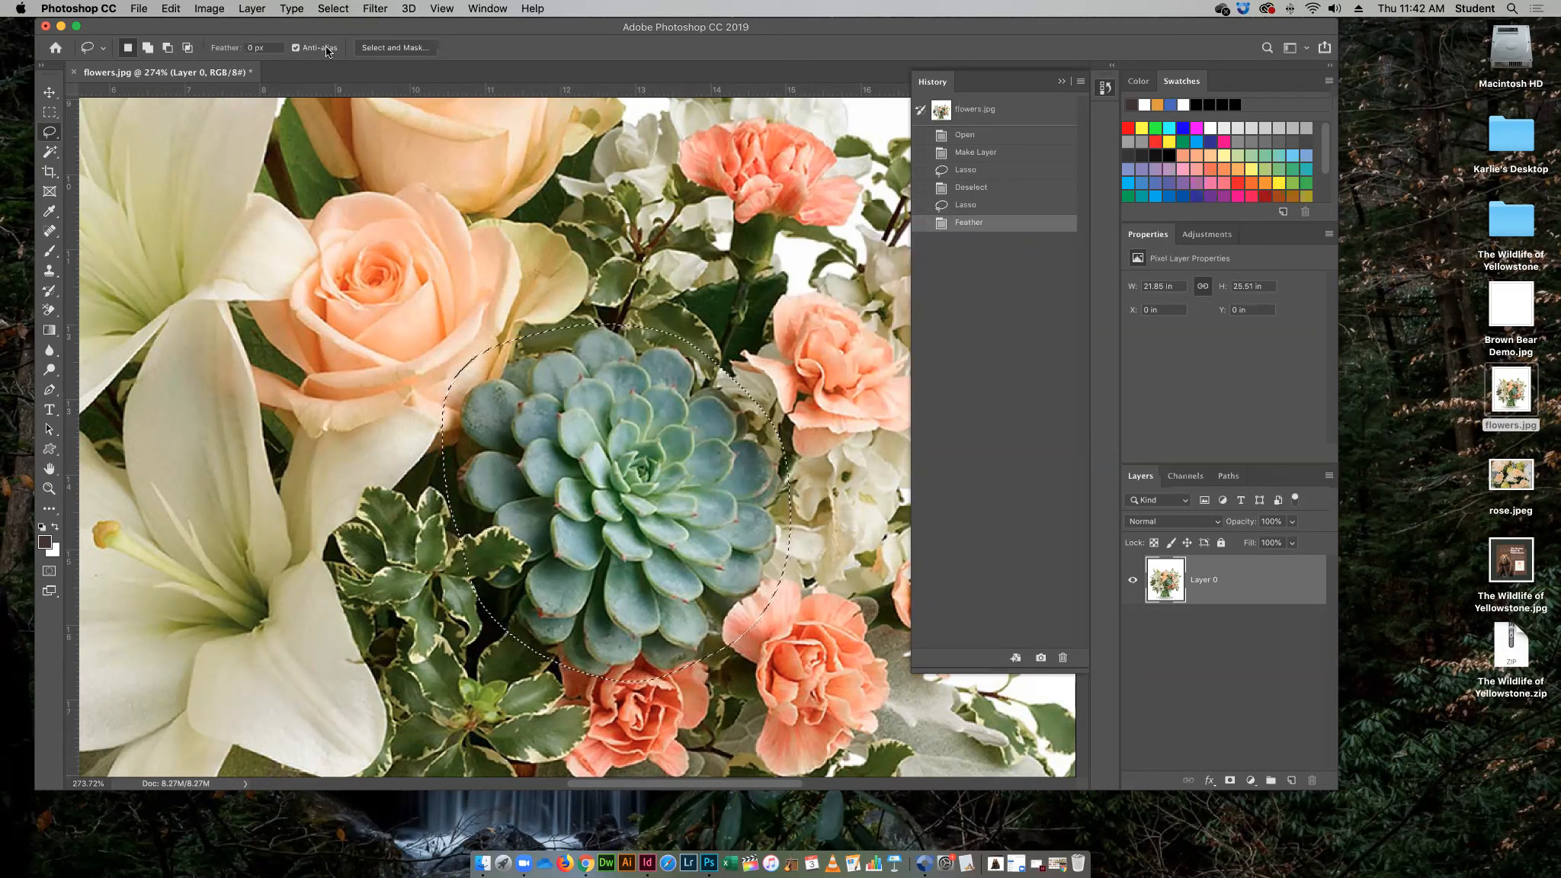
Mask Layer 0 to reveal only the 25-pixel feathered selection, and return to the unfeathered Lasso state
{"action": "left_click", "coordinate": [251, 9]}
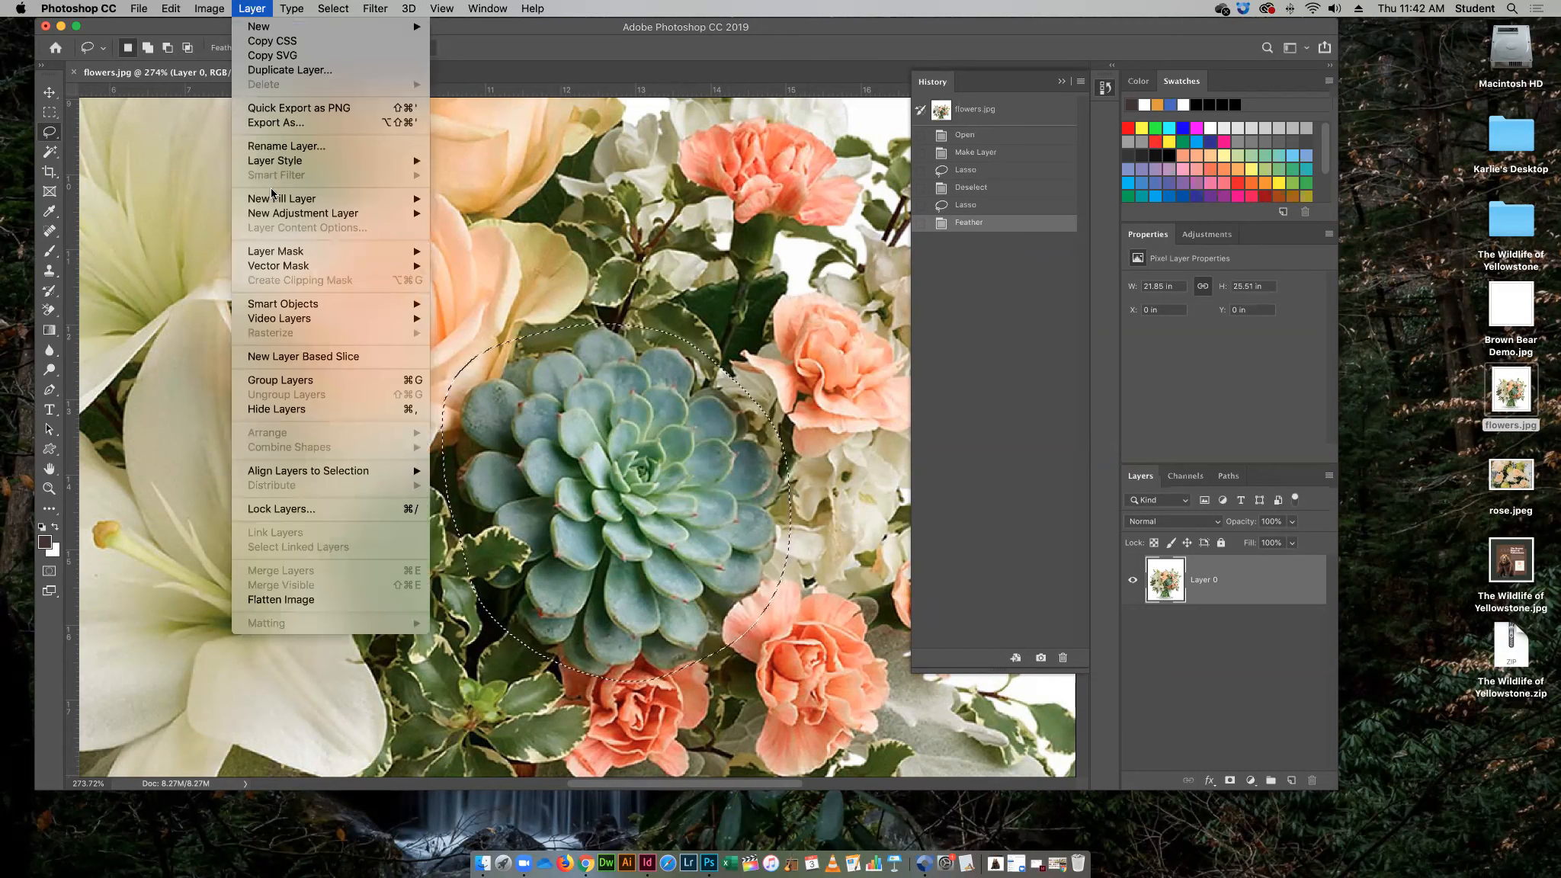
{"action": "mouse_move", "coordinate": [278, 253]}
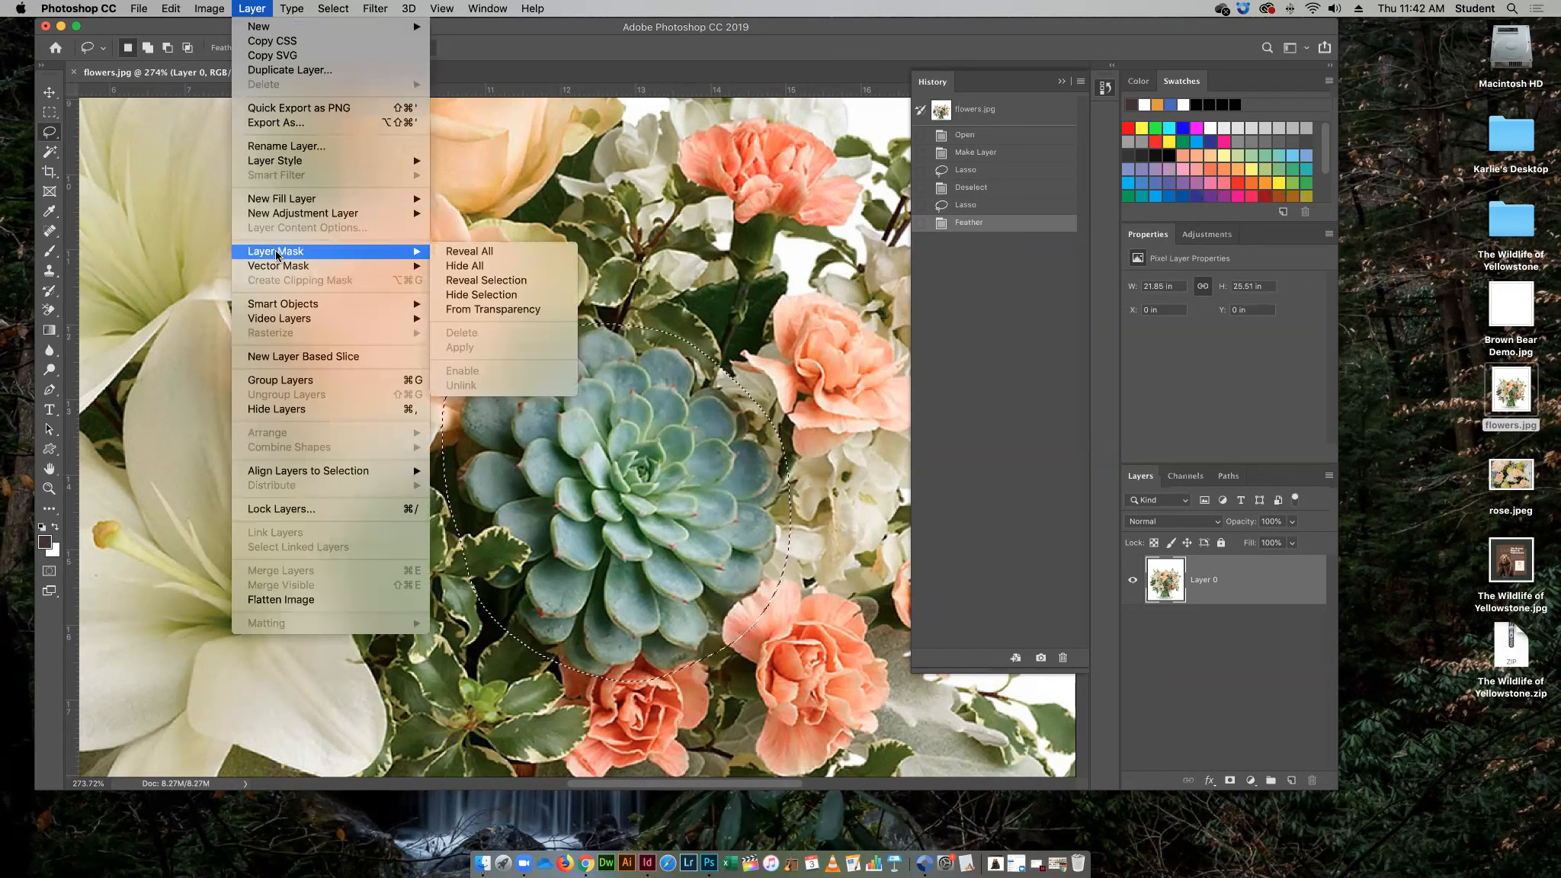
{"action": "left_click", "coordinate": [469, 281]}
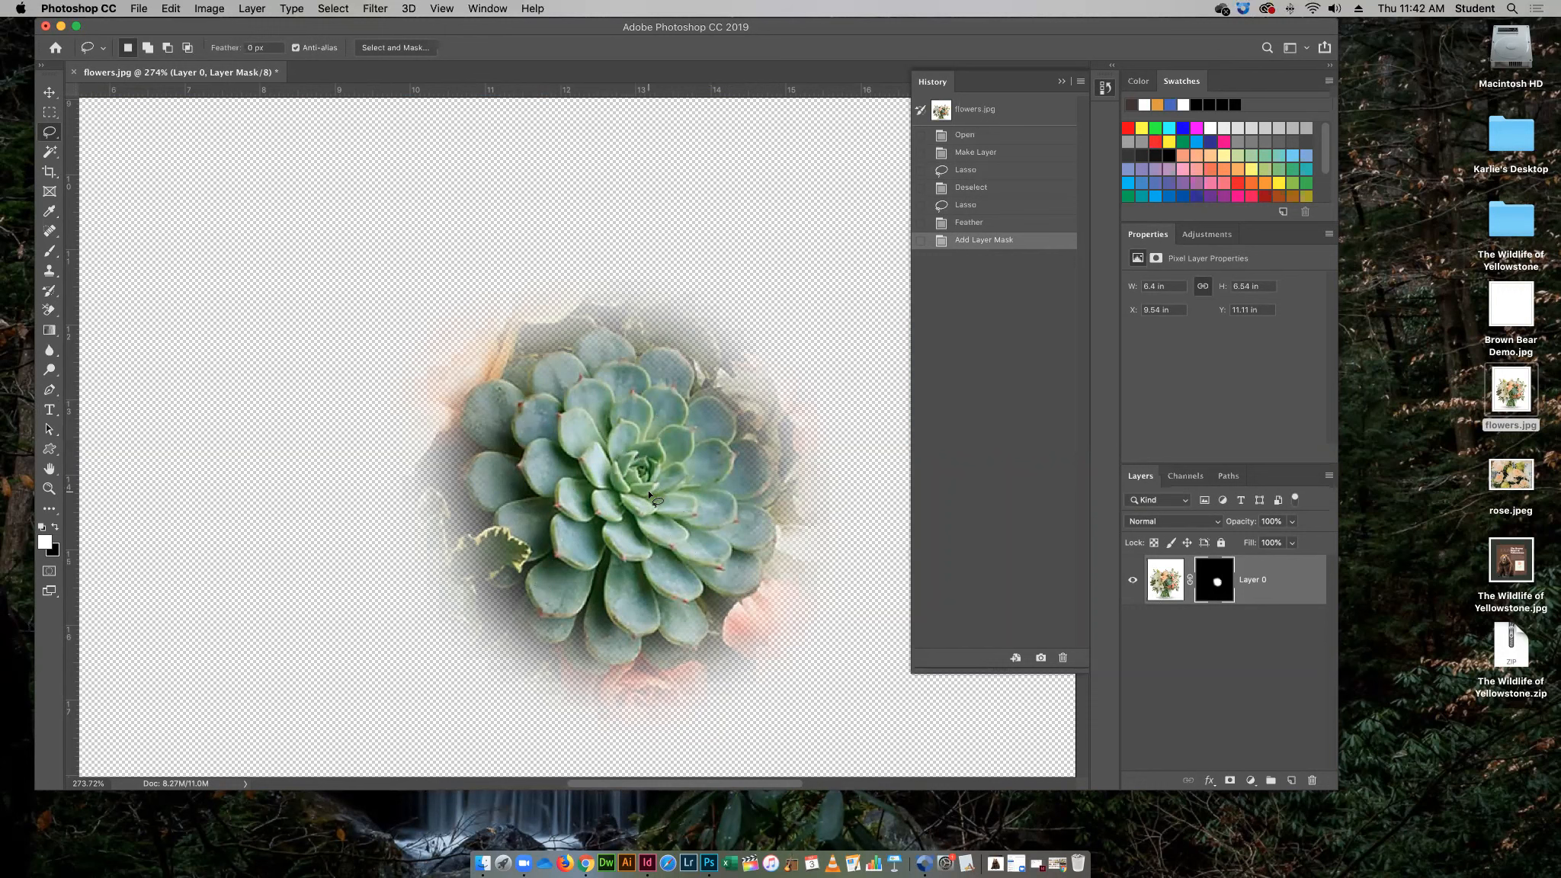
{"action": "left_click", "coordinate": [967, 205]}
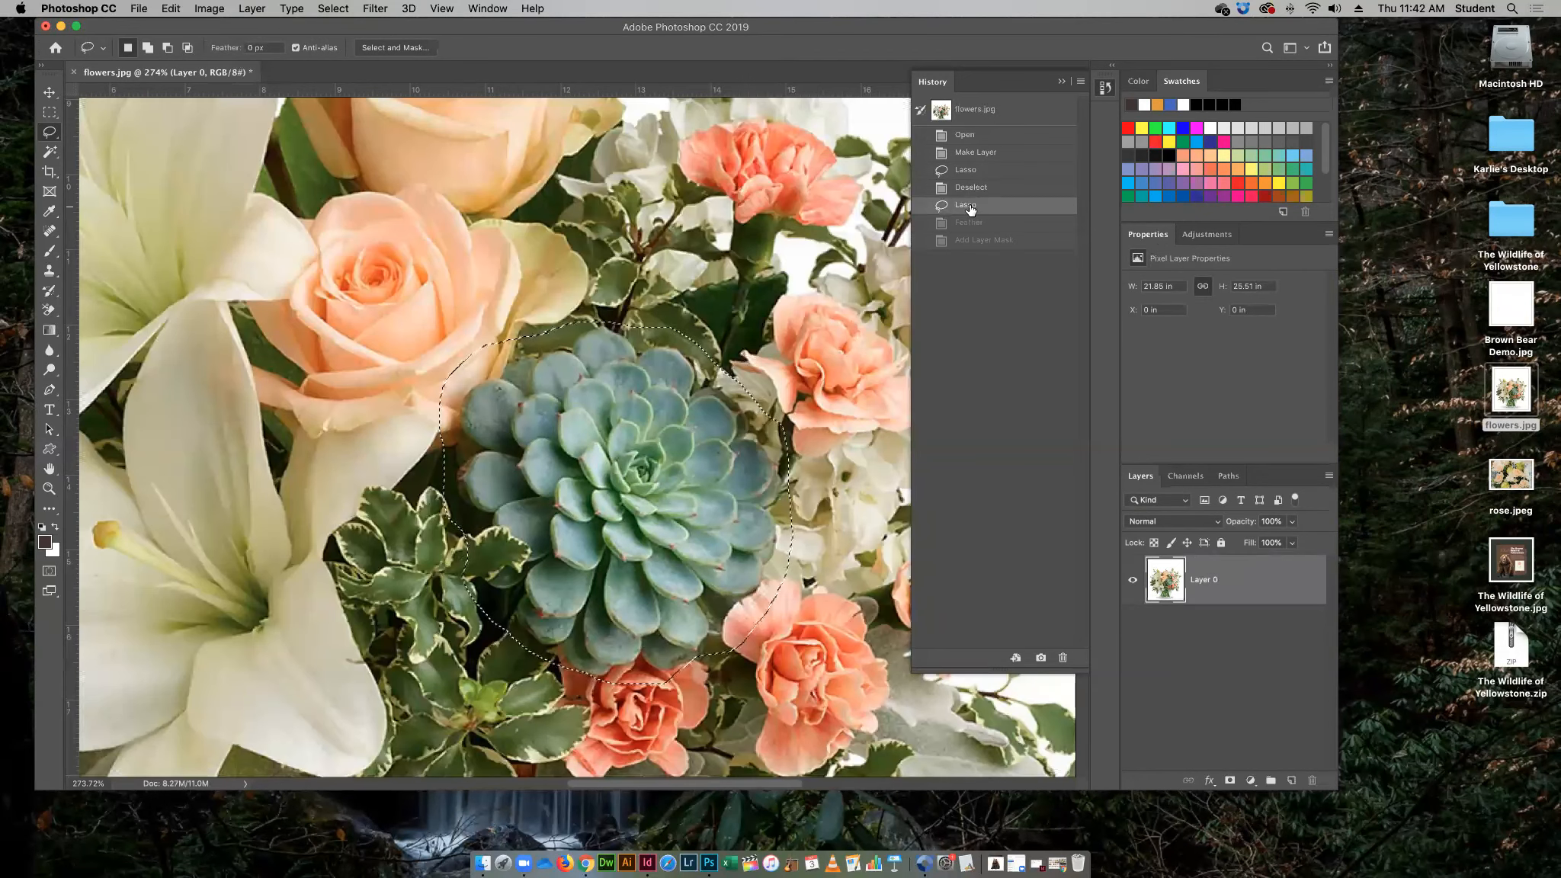
Feather the succulent selection with a smaller radius of 10 pixels
{"action": "left_click", "coordinate": [333, 8]}
{"action": "mouse_move", "coordinate": [374, 227]}
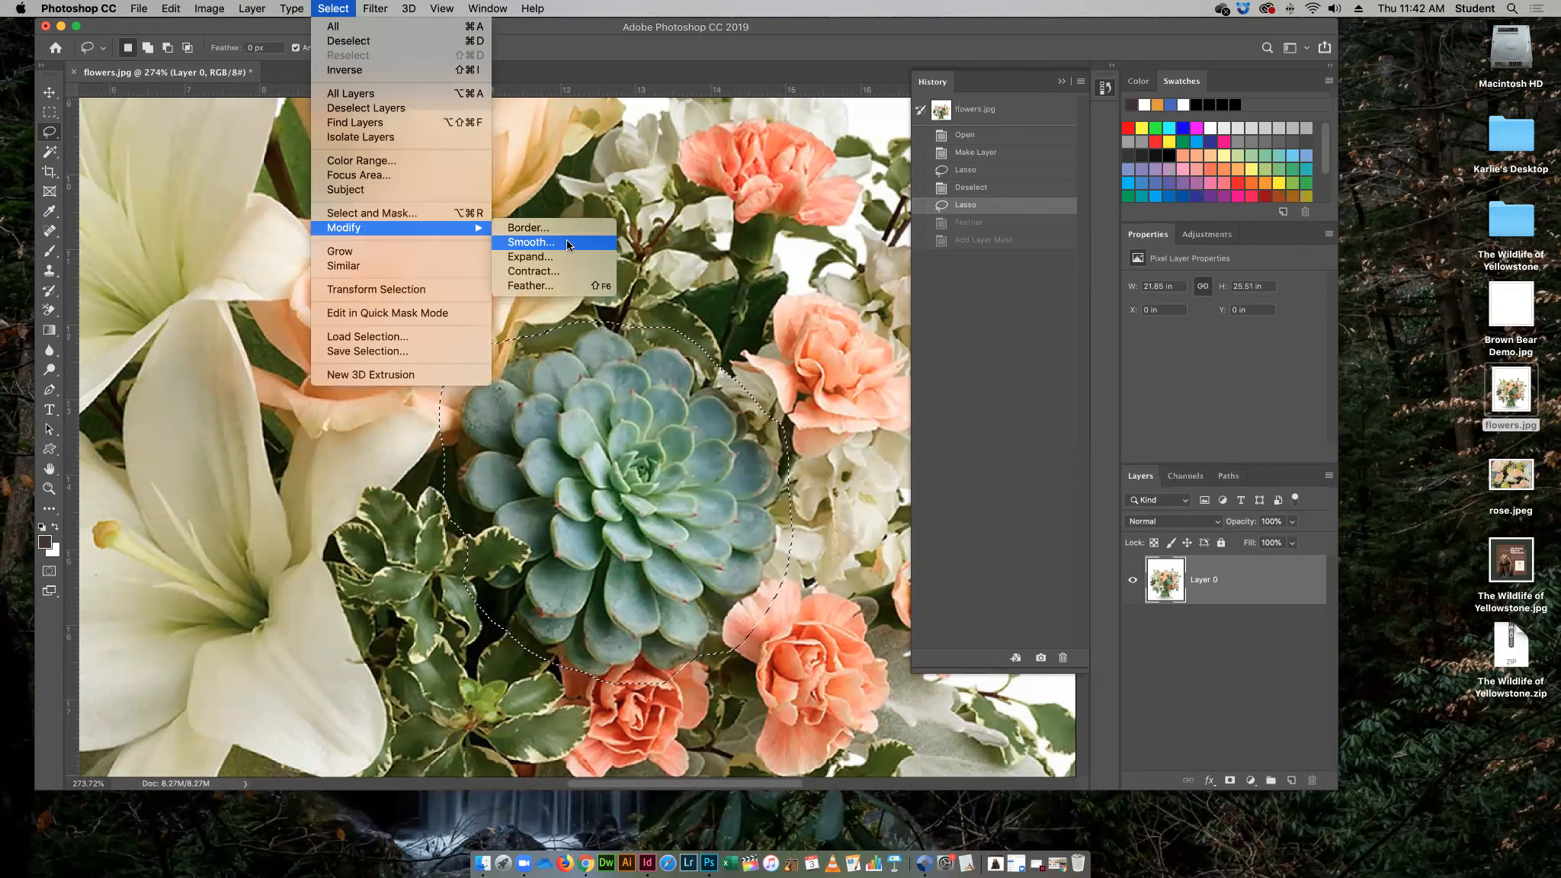
{"action": "left_click", "coordinate": [565, 286]}
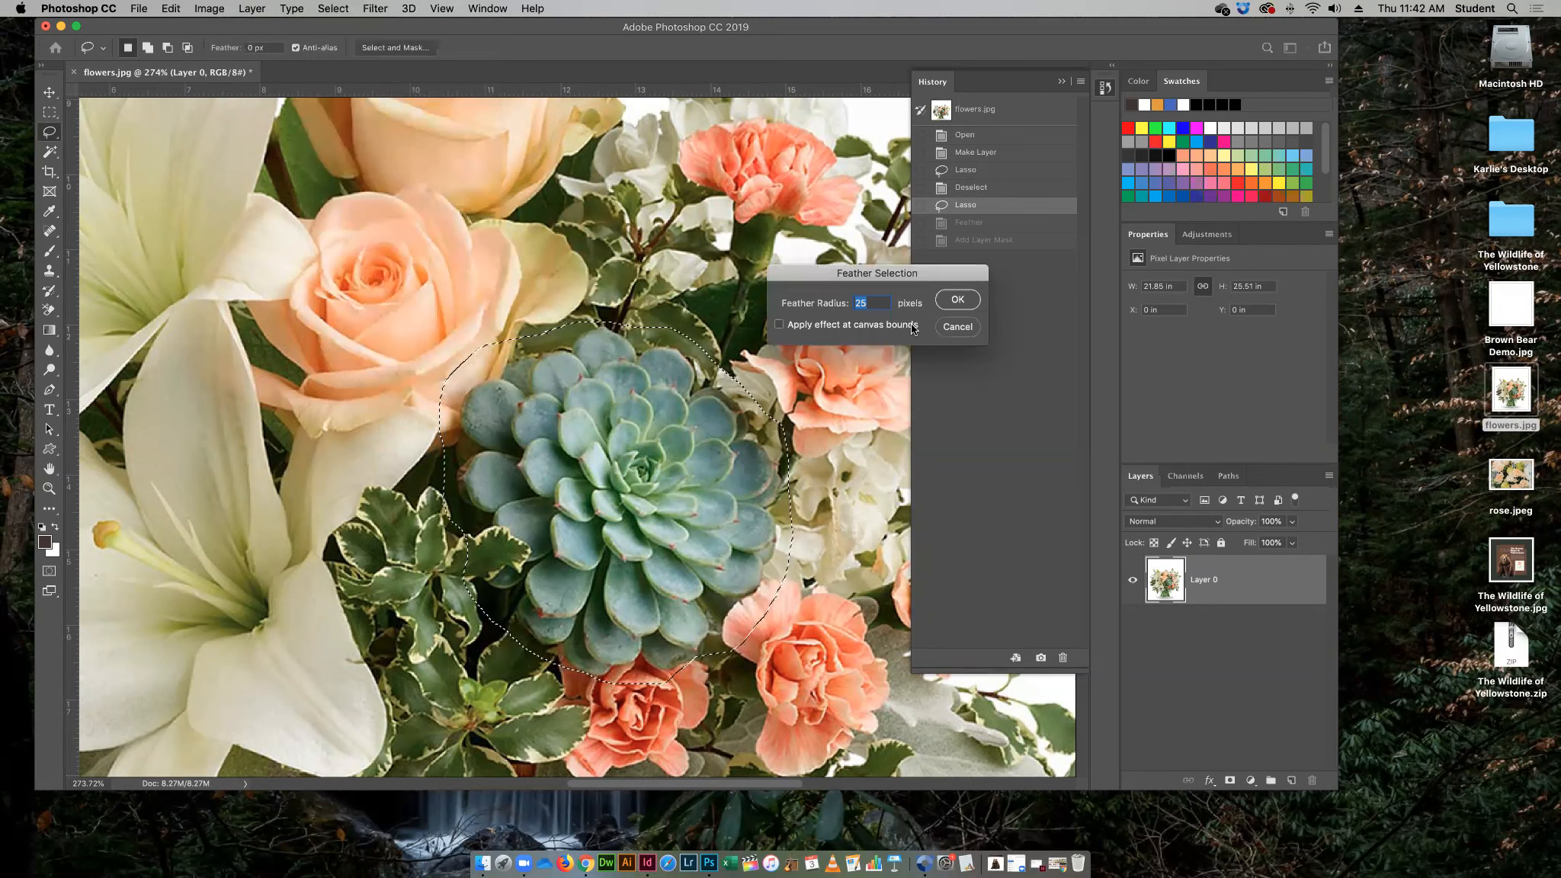
{"action": "type", "text": "10"}
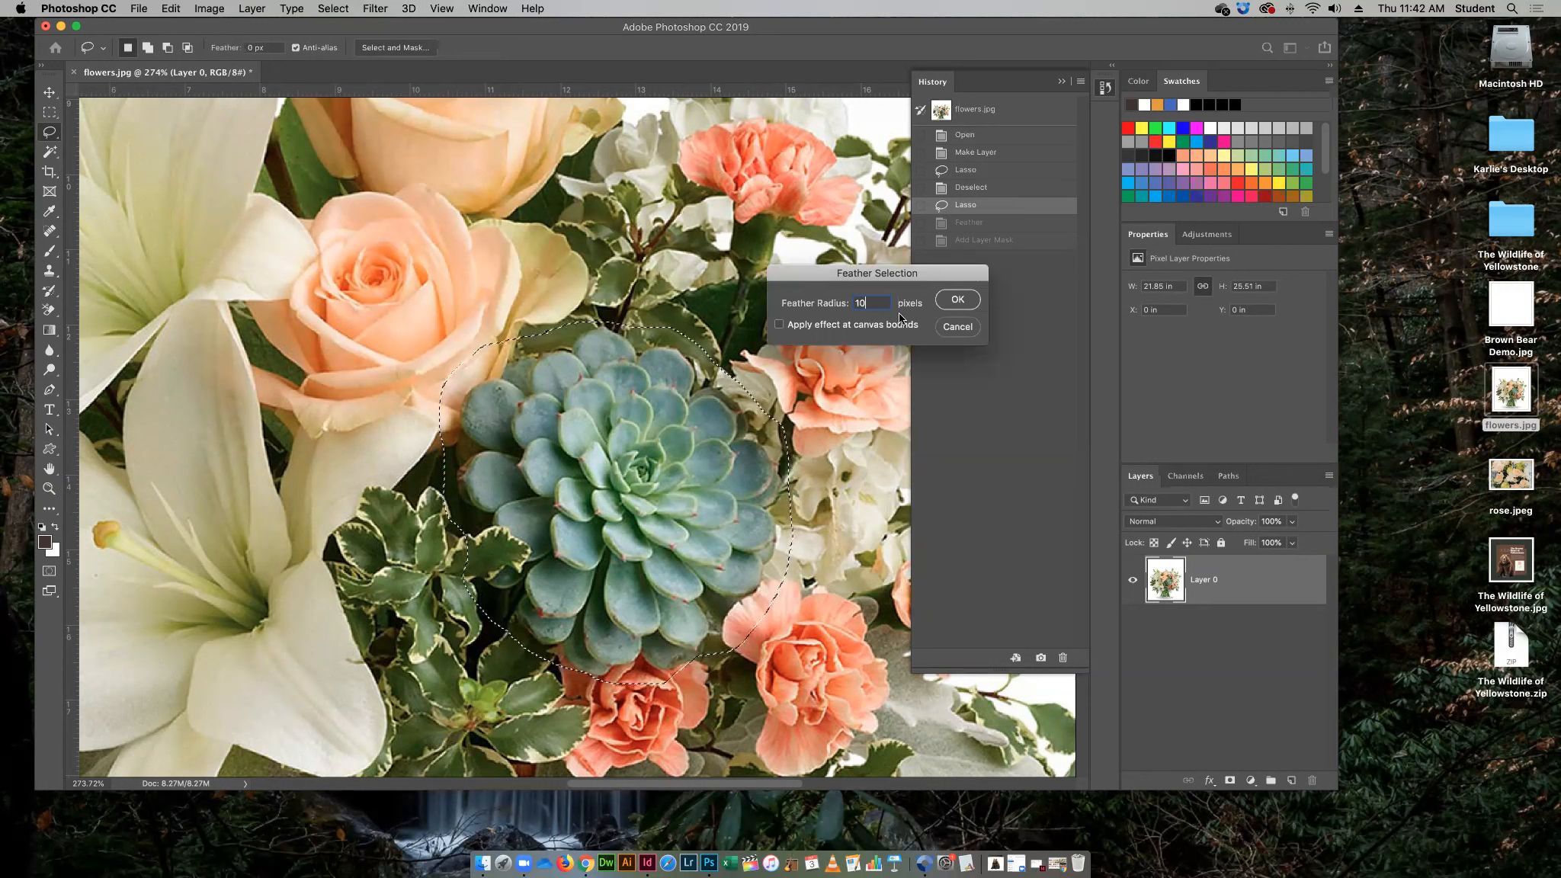
{"action": "left_click", "coordinate": [956, 301]}
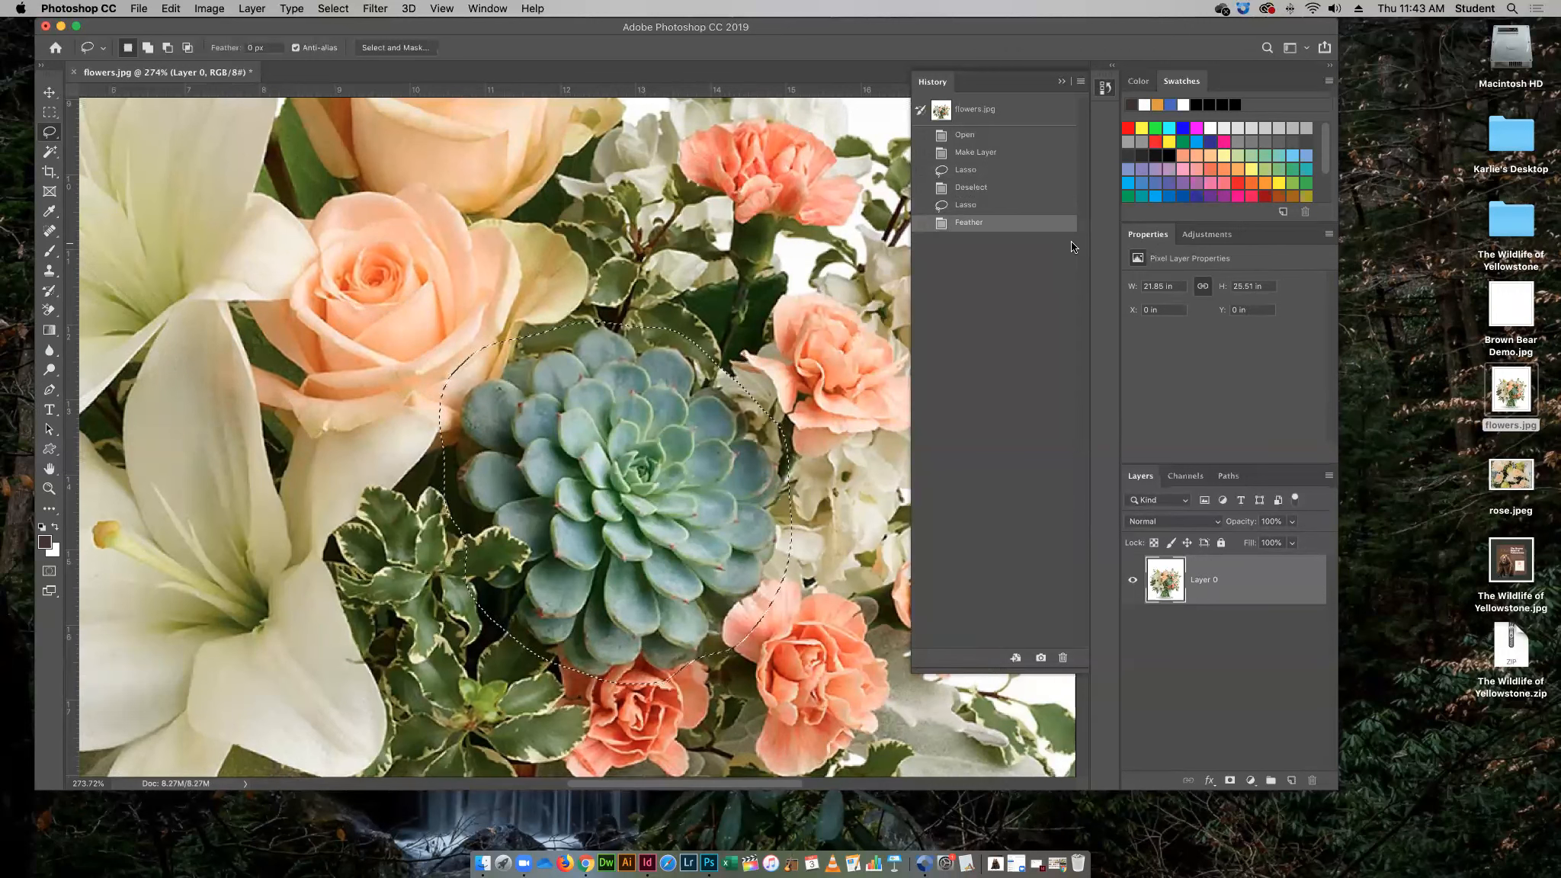
Mask Layer 0 to reveal only the 10-pixel feathered selection, and step the history back to the second Lasso state
{"action": "left_click", "coordinate": [255, 9]}
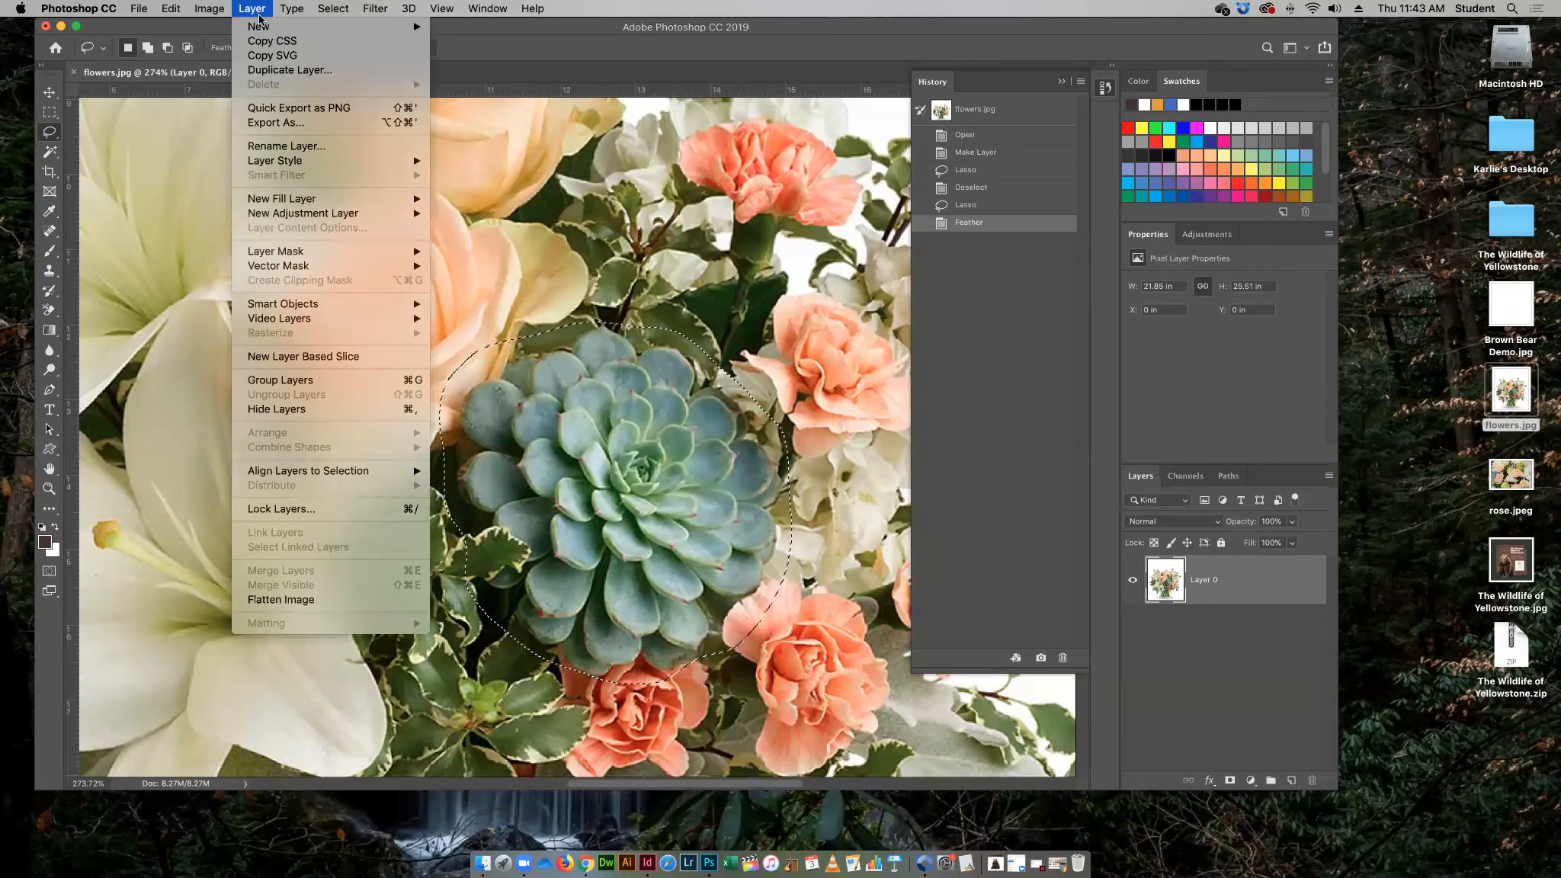
{"action": "mouse_move", "coordinate": [282, 252]}
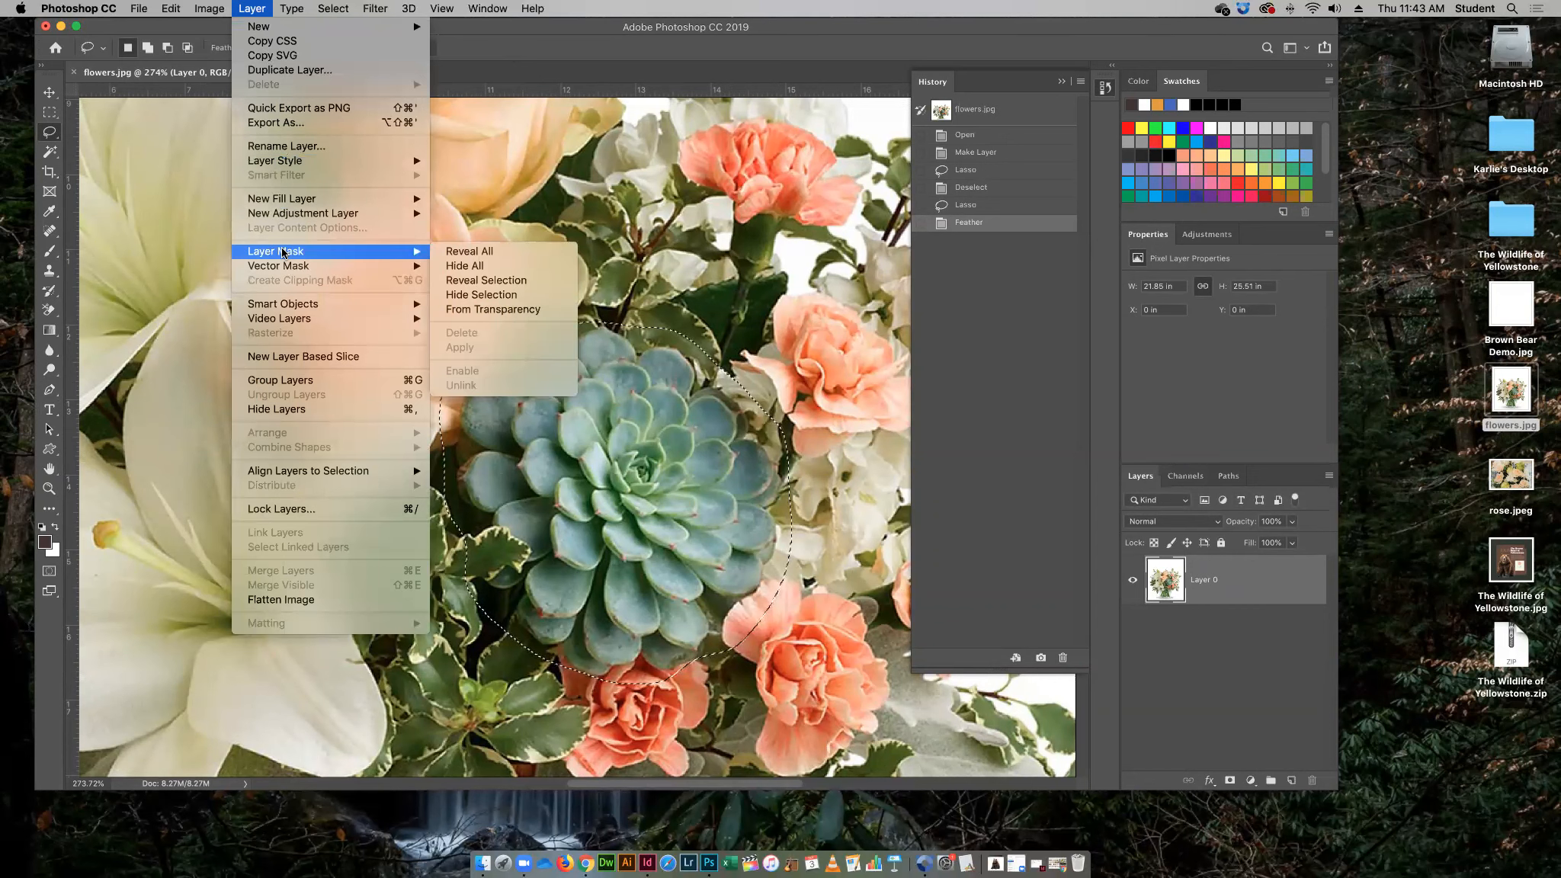
{"action": "left_click", "coordinate": [534, 282]}
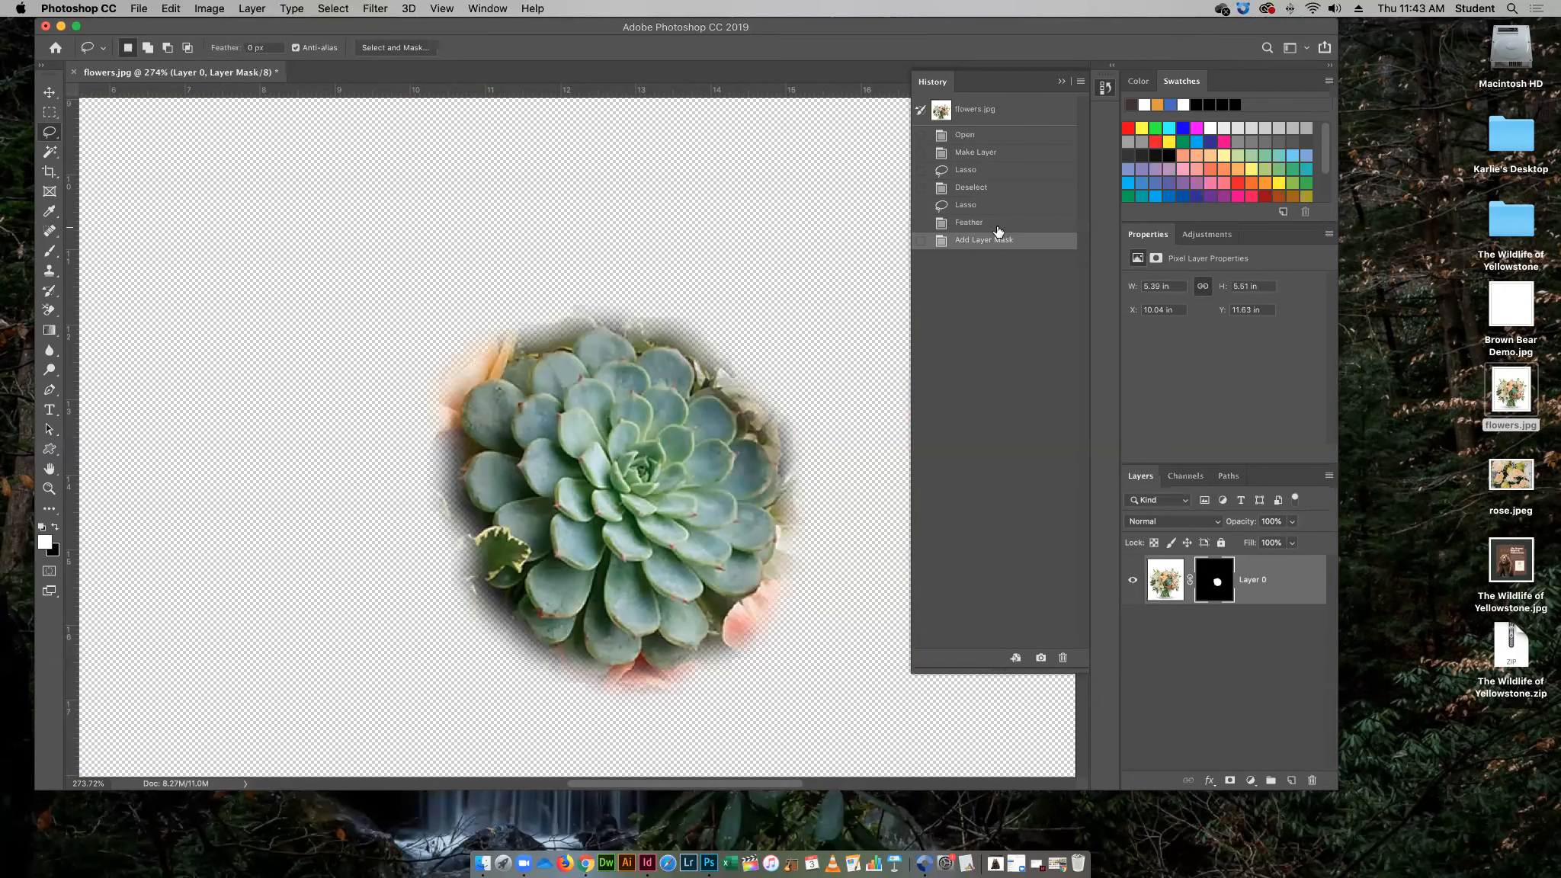
{"action": "left_click", "coordinate": [976, 207]}
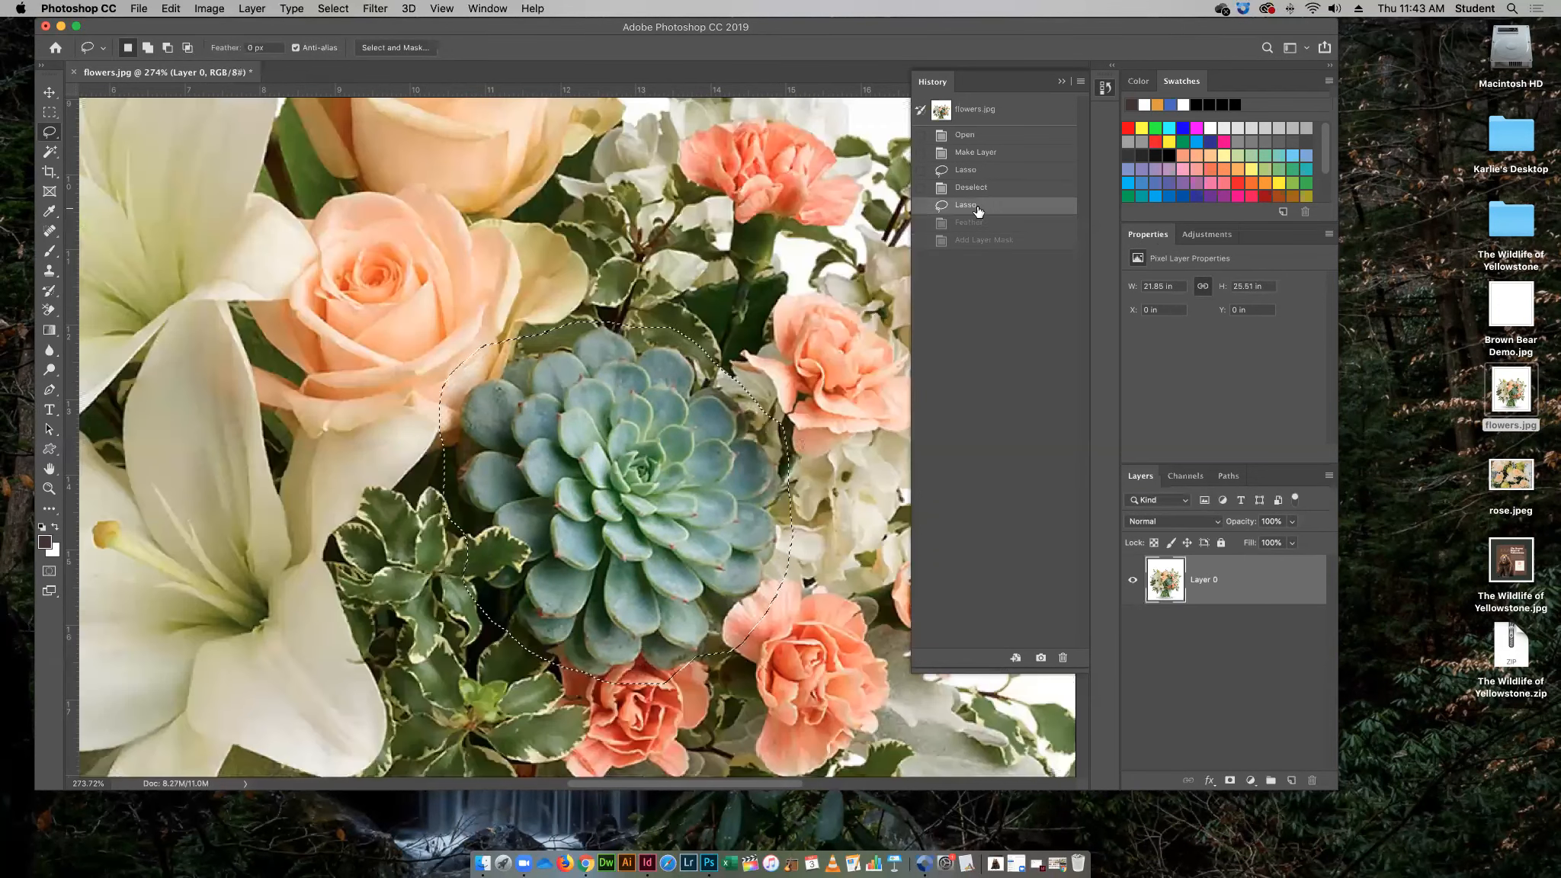
Apply a 25-pixel feather to the Lasso selection around the succulent
{"action": "left_click", "coordinate": [251, 8]}
{"action": "mouse_move", "coordinate": [333, 8]}
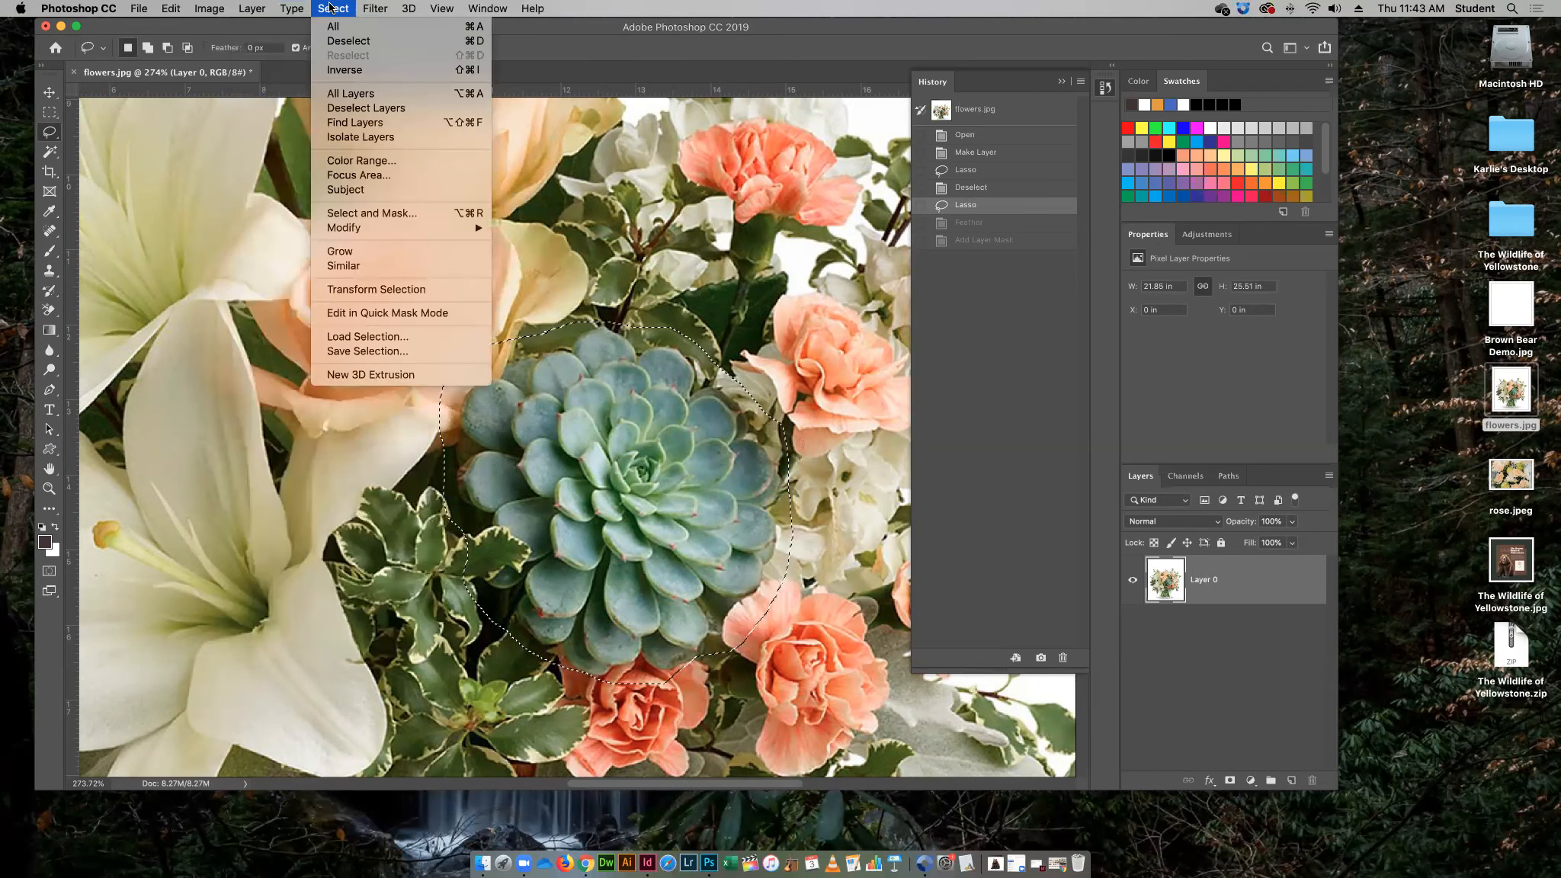
{"action": "mouse_move", "coordinate": [356, 229]}
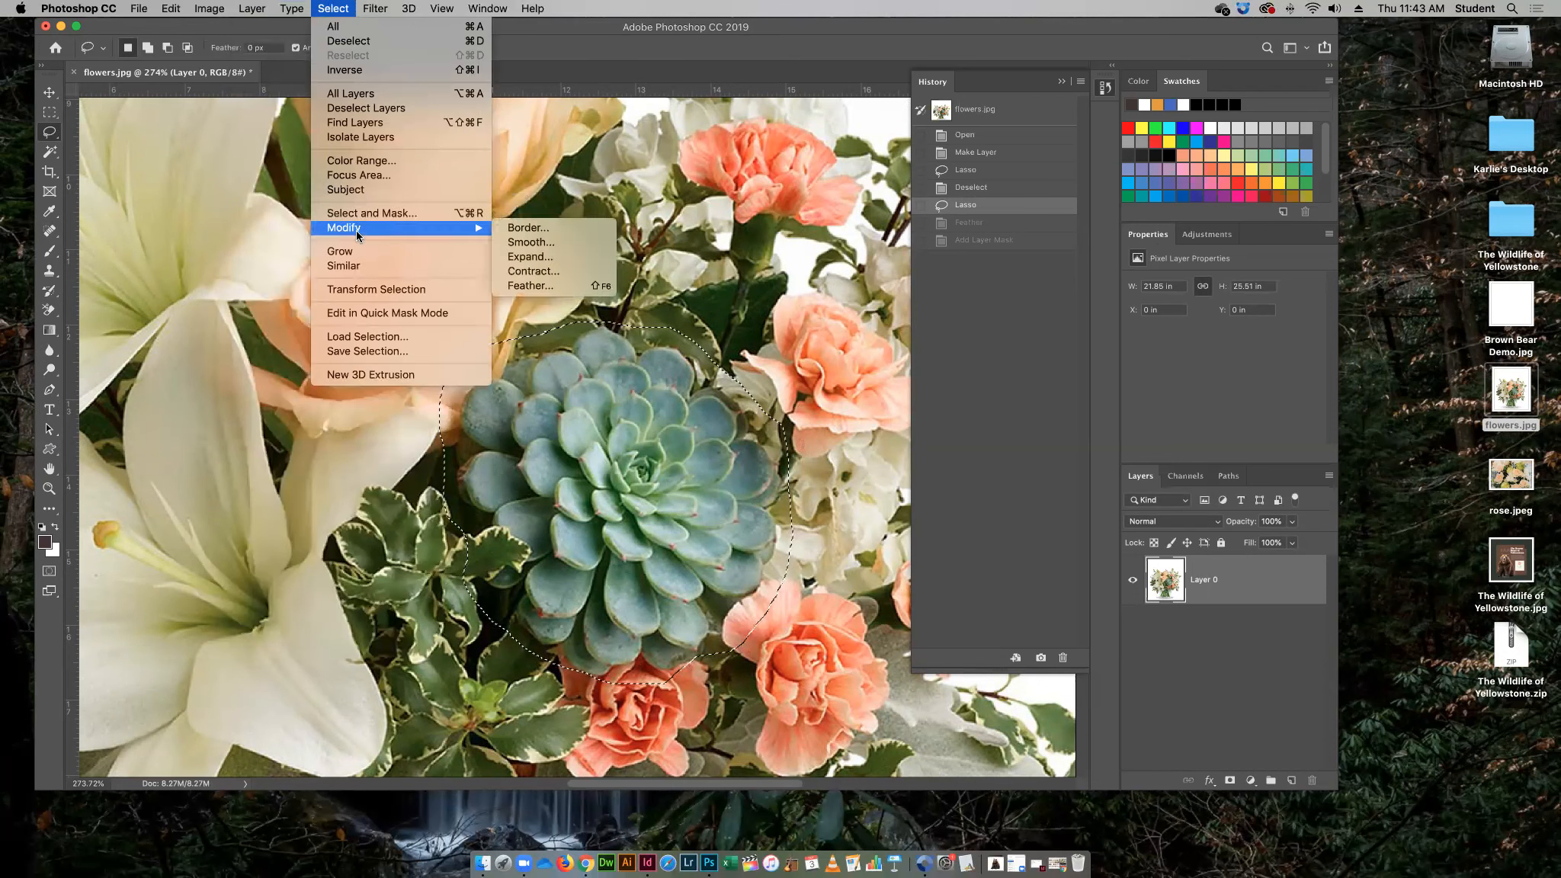
{"action": "left_click", "coordinate": [529, 286]}
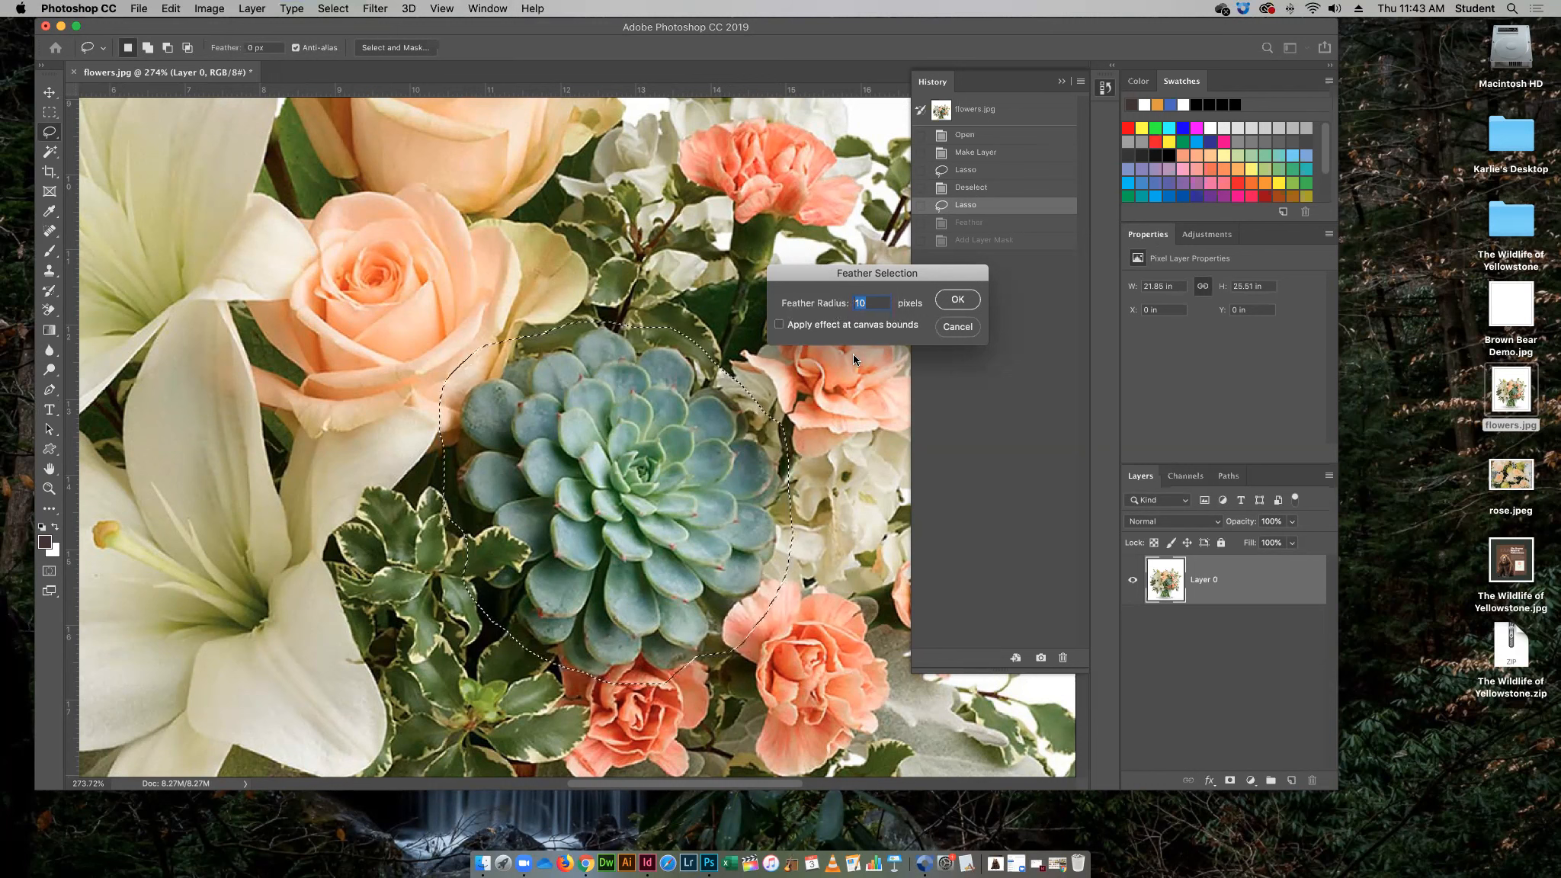
{"action": "type", "text": "25"}
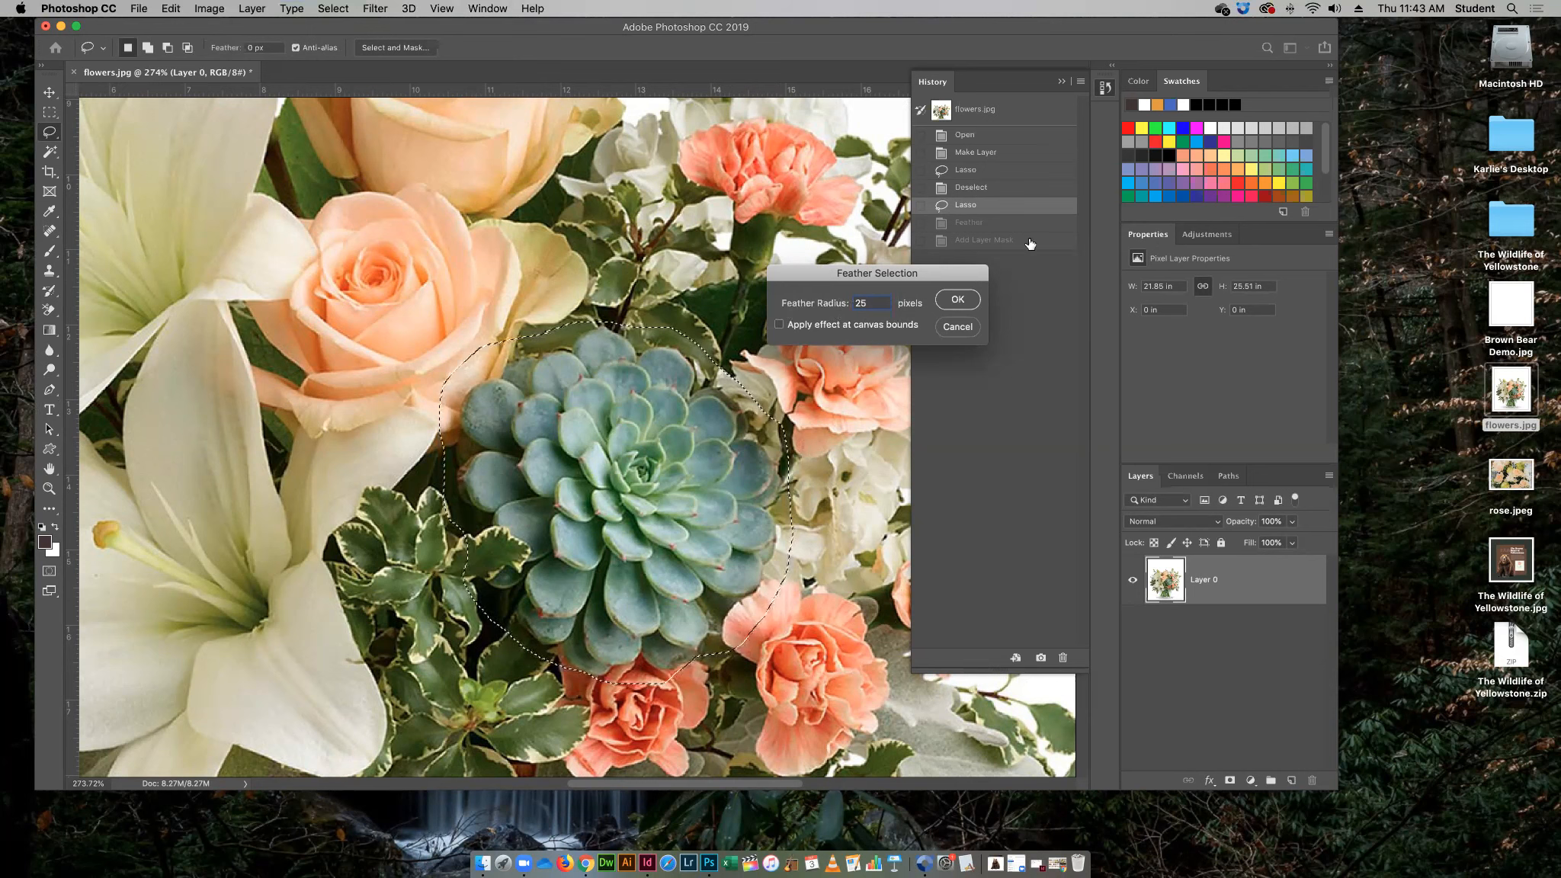
{"action": "left_click", "coordinate": [956, 301]}
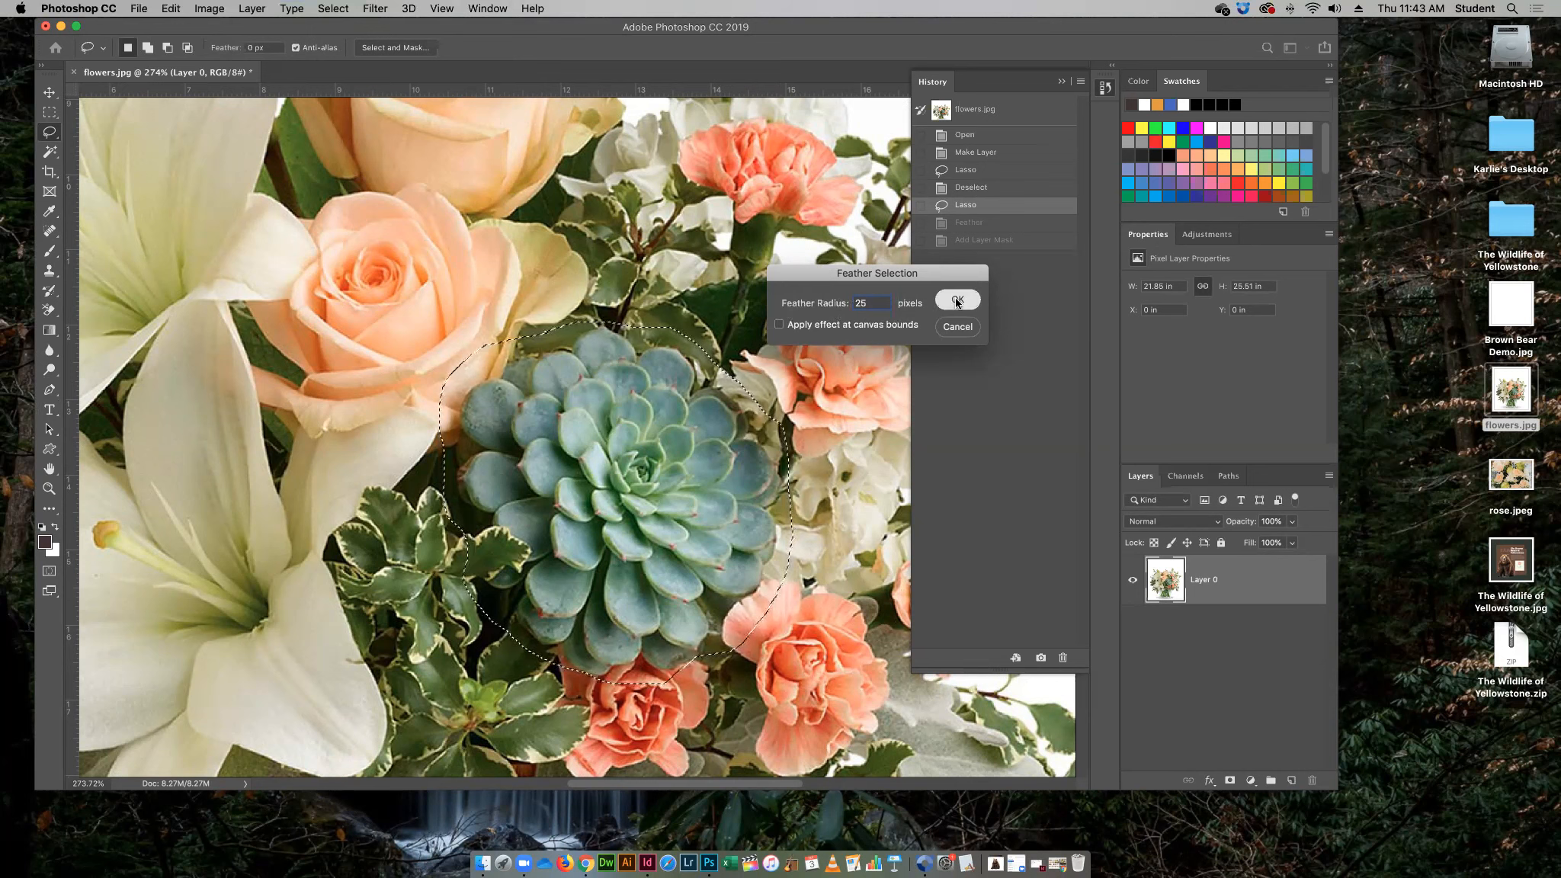
Add a Reveal Selection layer mask to Layer 0 to isolate the feathered succulent, and collapse the History panel
{"action": "left_click", "coordinate": [251, 9]}
{"action": "mouse_move", "coordinate": [286, 251]}
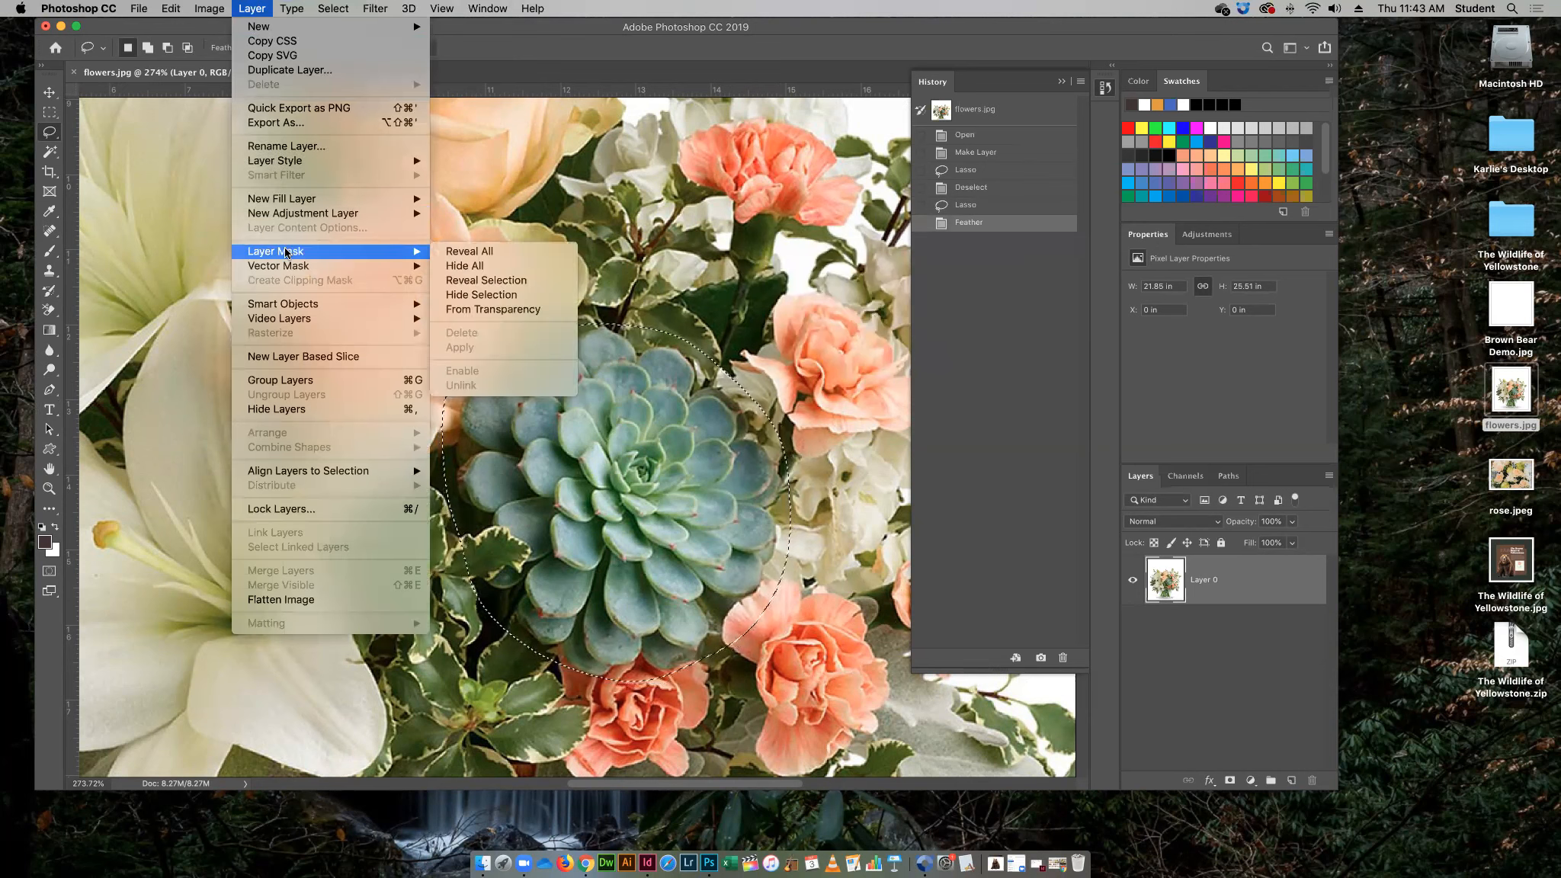
{"action": "left_click", "coordinate": [510, 280]}
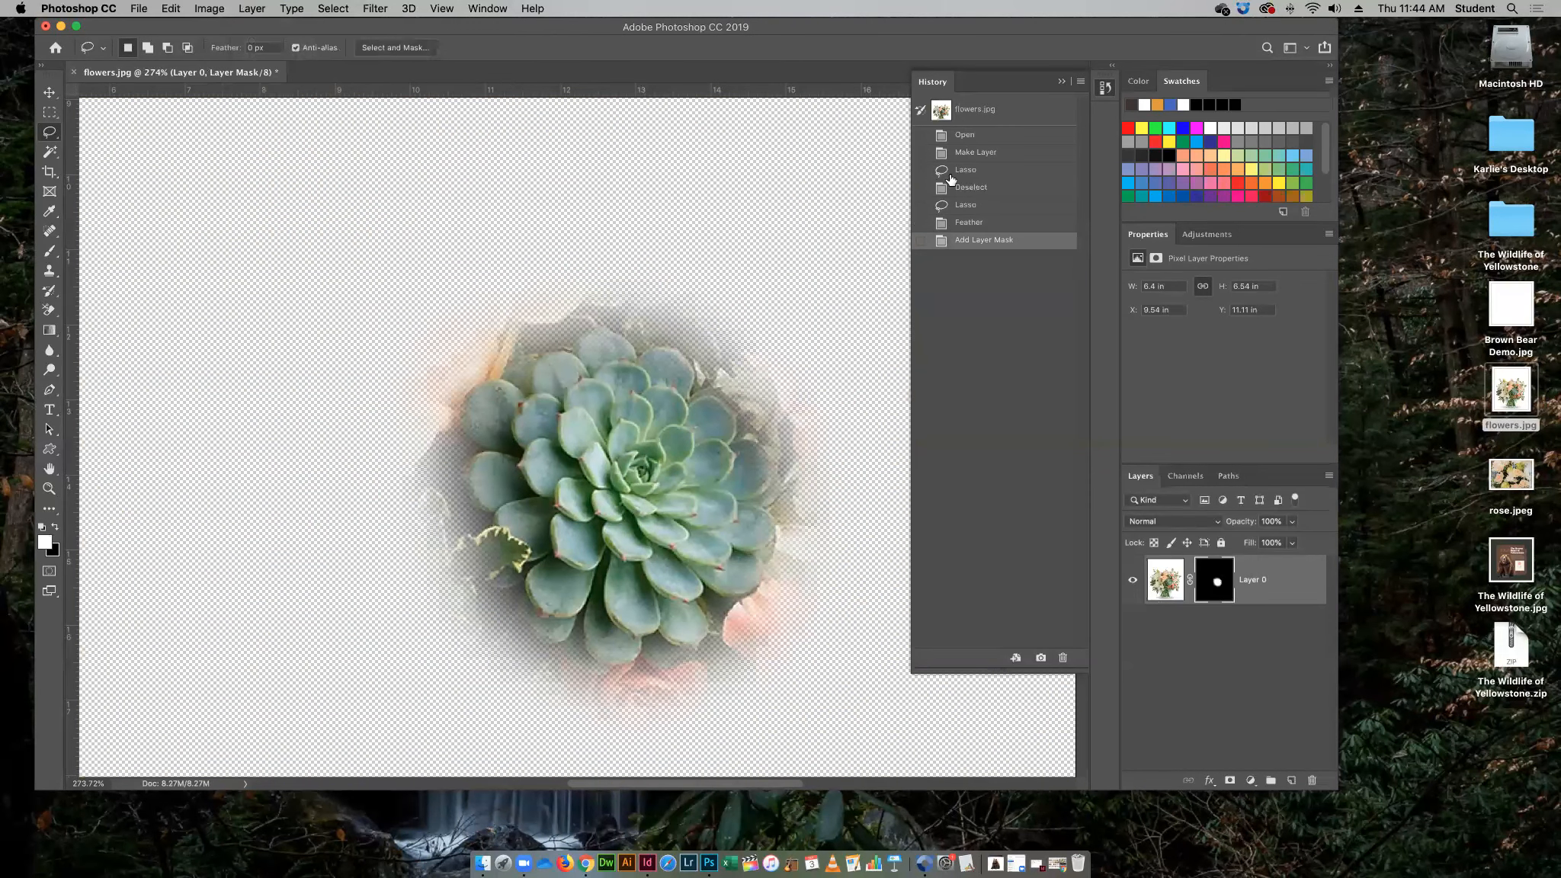
{"action": "left_click", "coordinate": [1061, 82]}
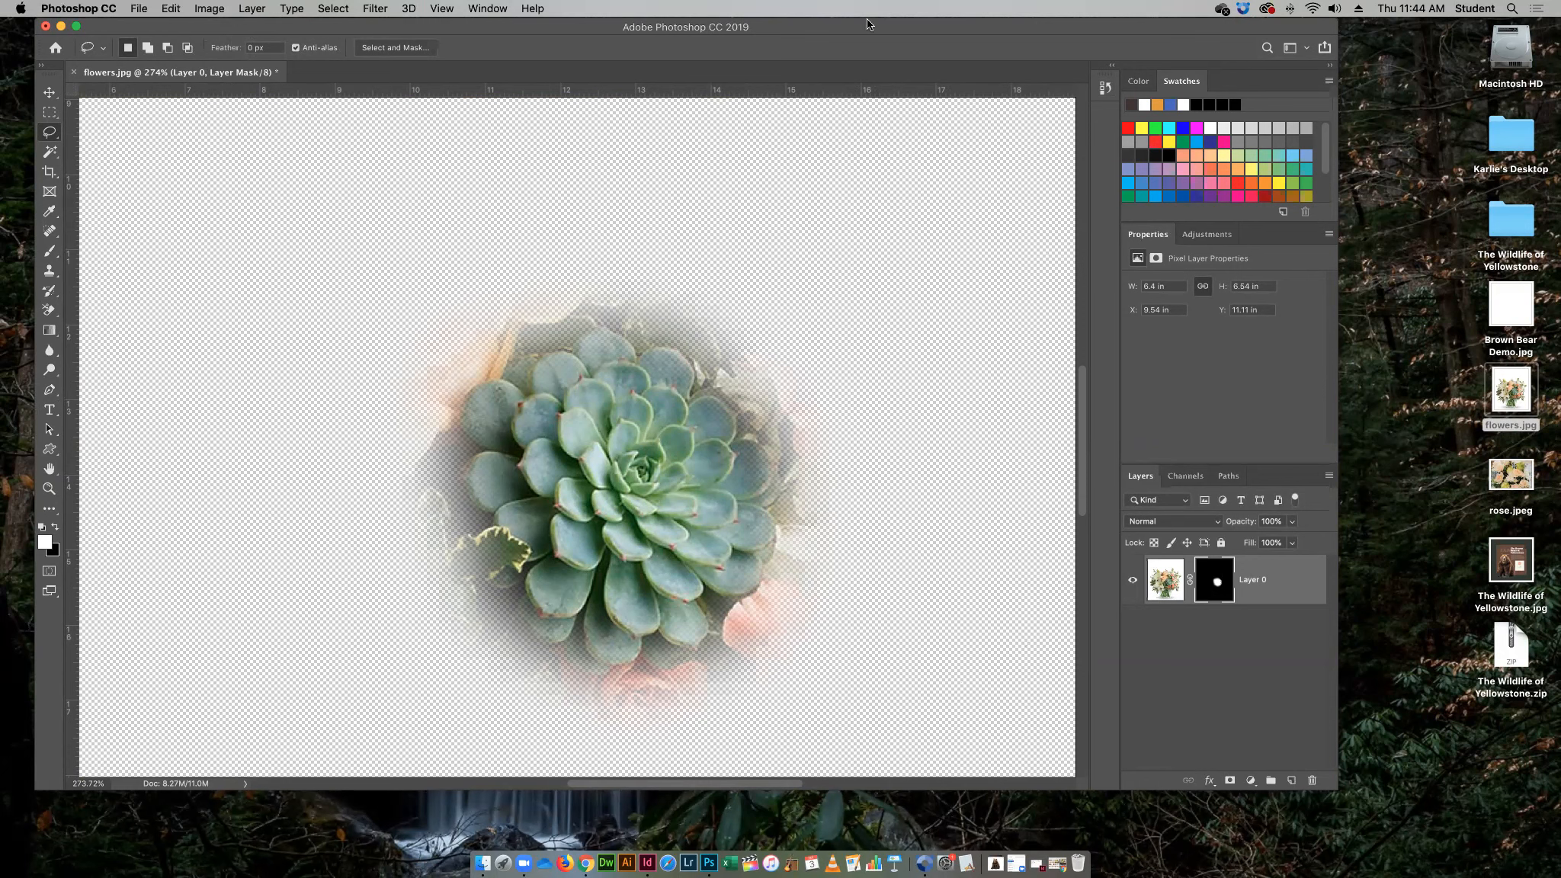
Draw a crop frame around the vignetted succulent, leaving a generous transparent margin on every side
{"action": "left_click_drag", "start_coordinate": [867, 23], "coordinate": [838, 23]}
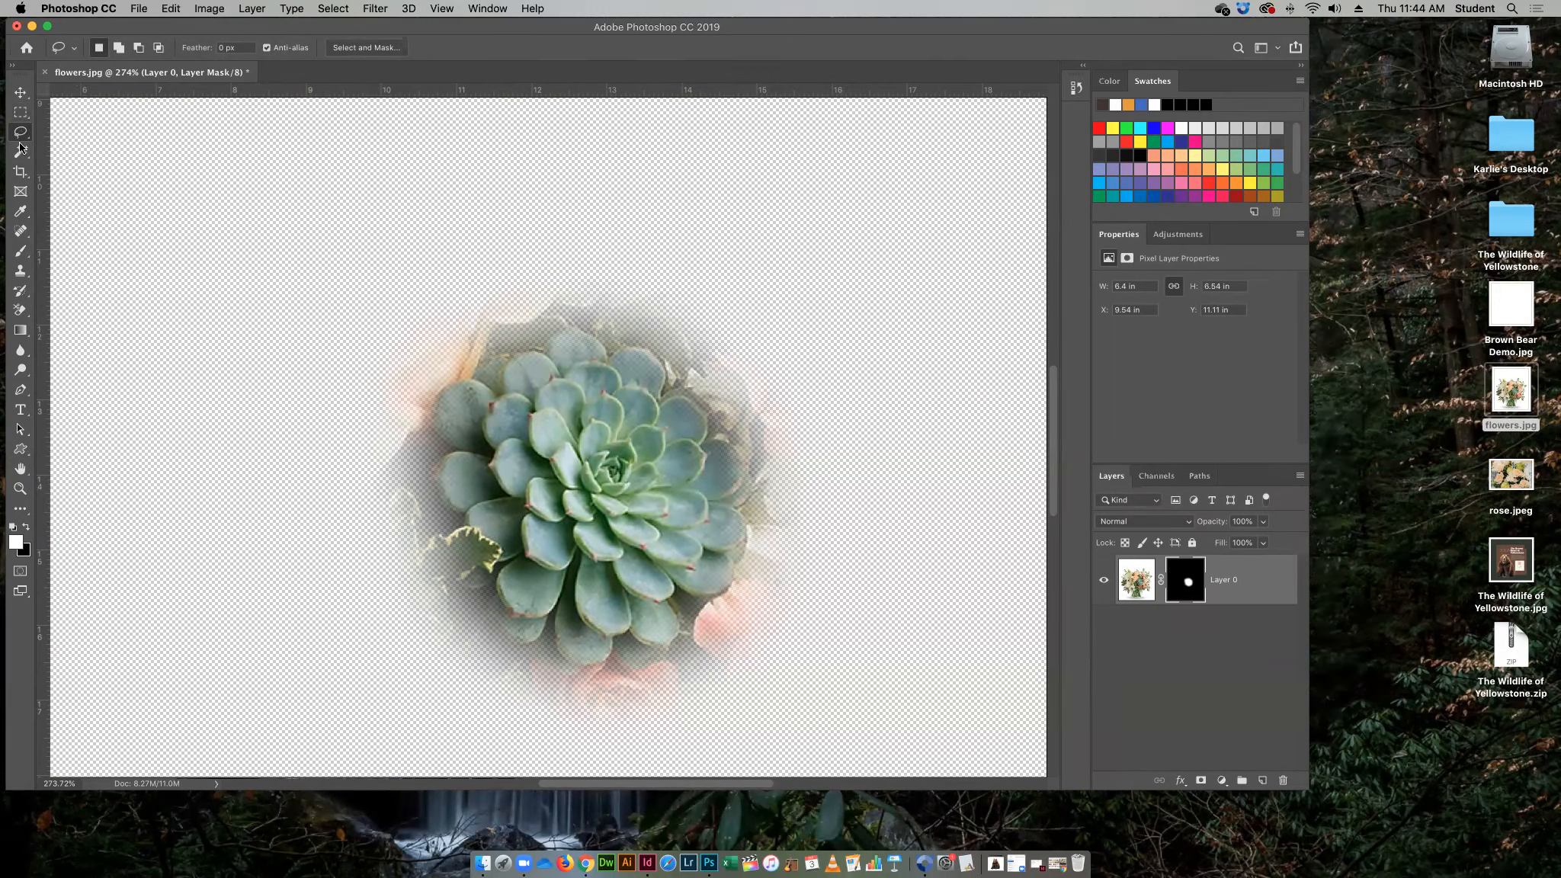
{"action": "left_click", "coordinate": [21, 174]}
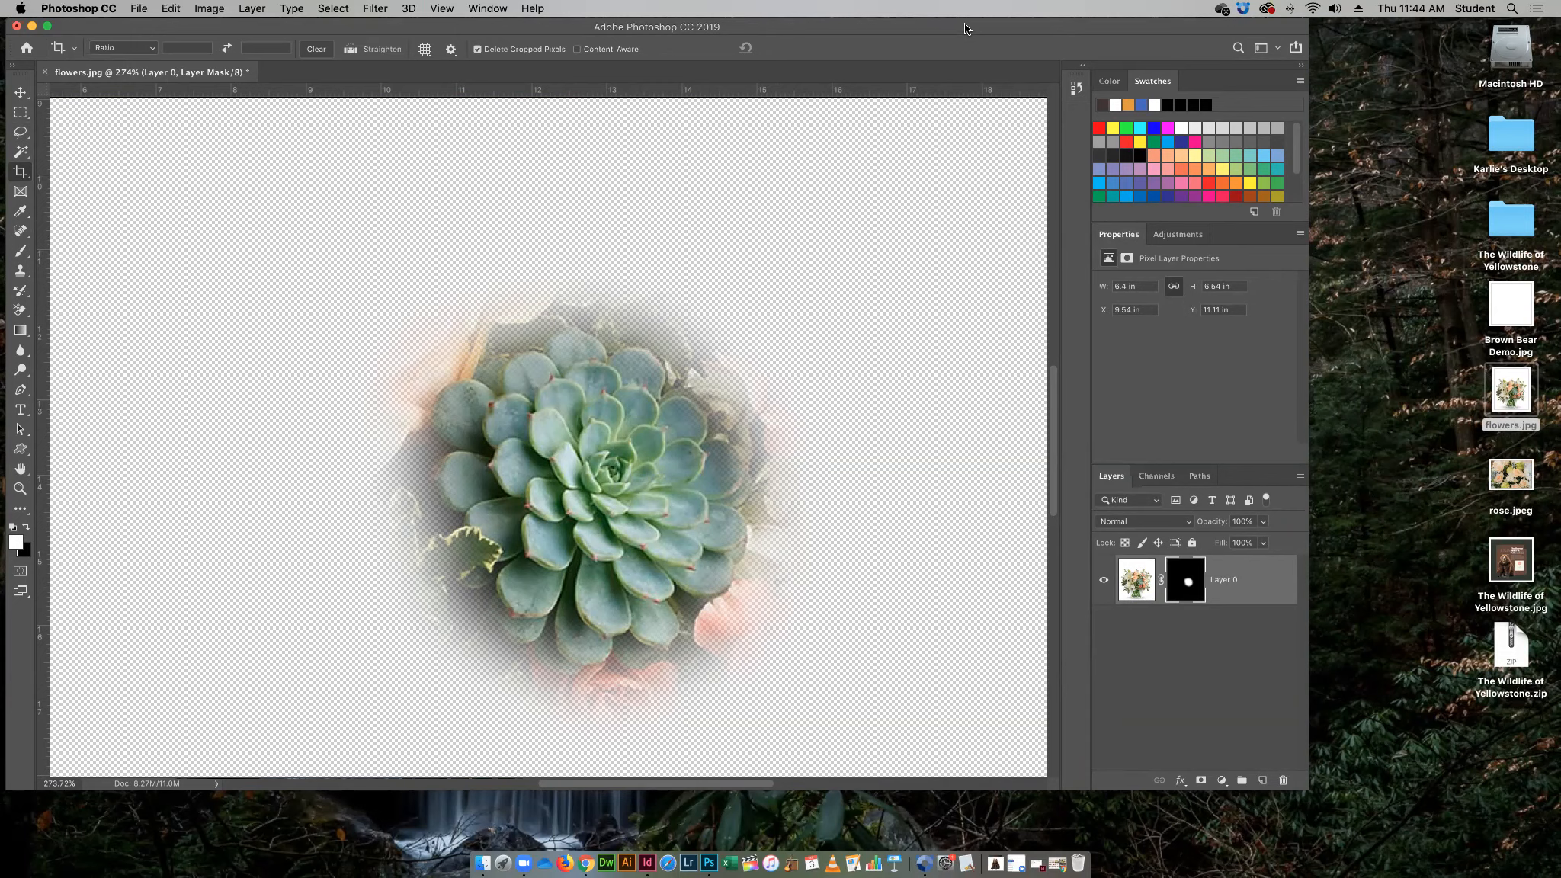
{"action": "left_click_drag", "start_coordinate": [965, 23], "coordinate": [993, 23]}
{"action": "left_click", "coordinate": [1174, 591]}
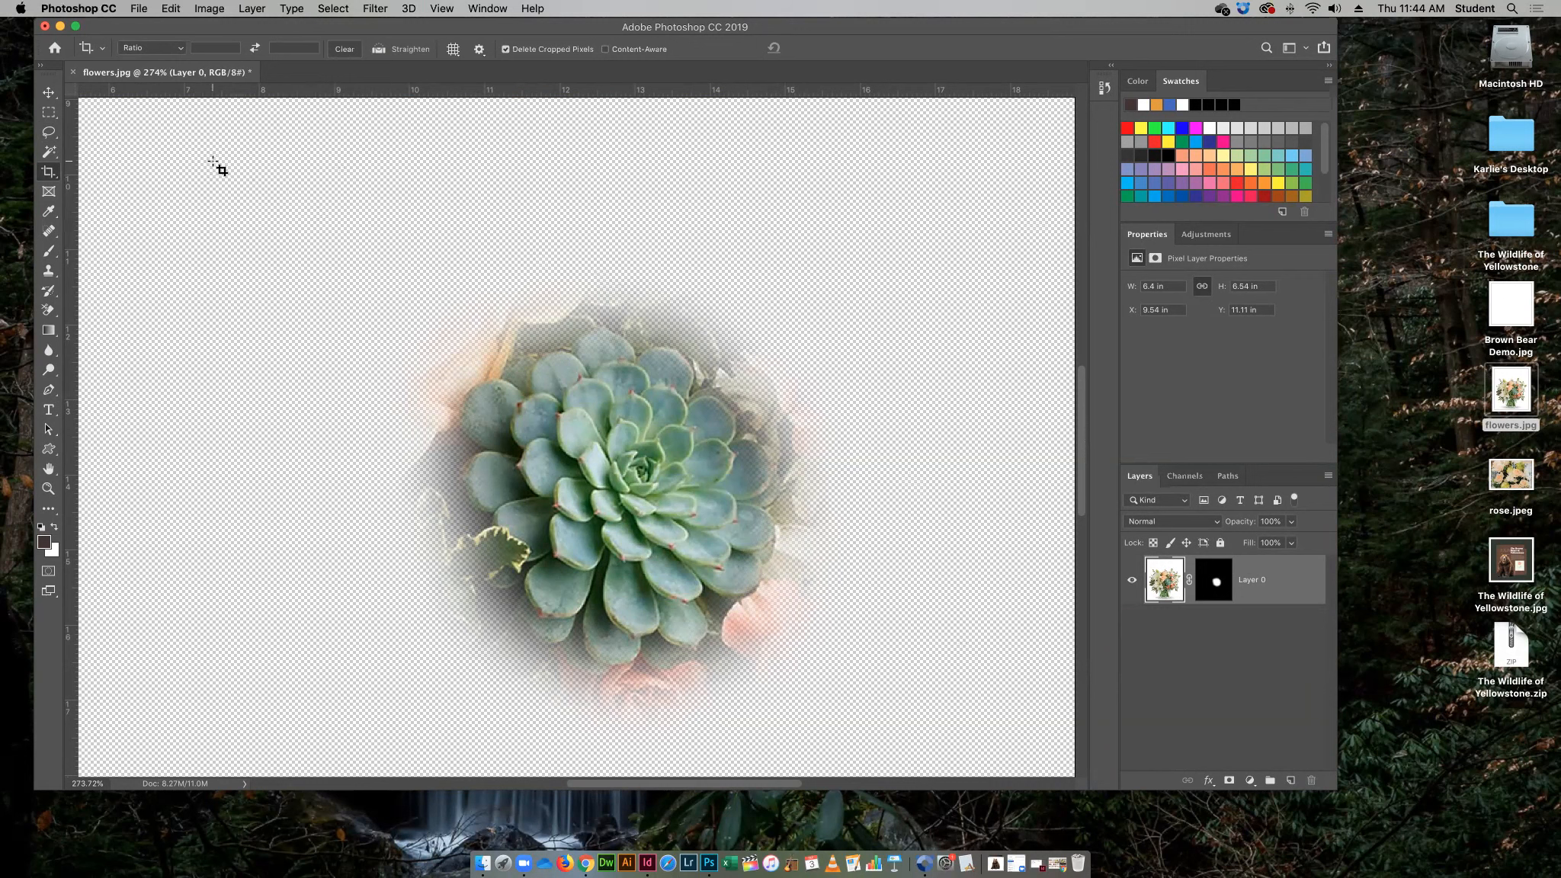
{"action": "left_click_drag", "start_coordinate": [186, 160], "coordinate": [1024, 765]}
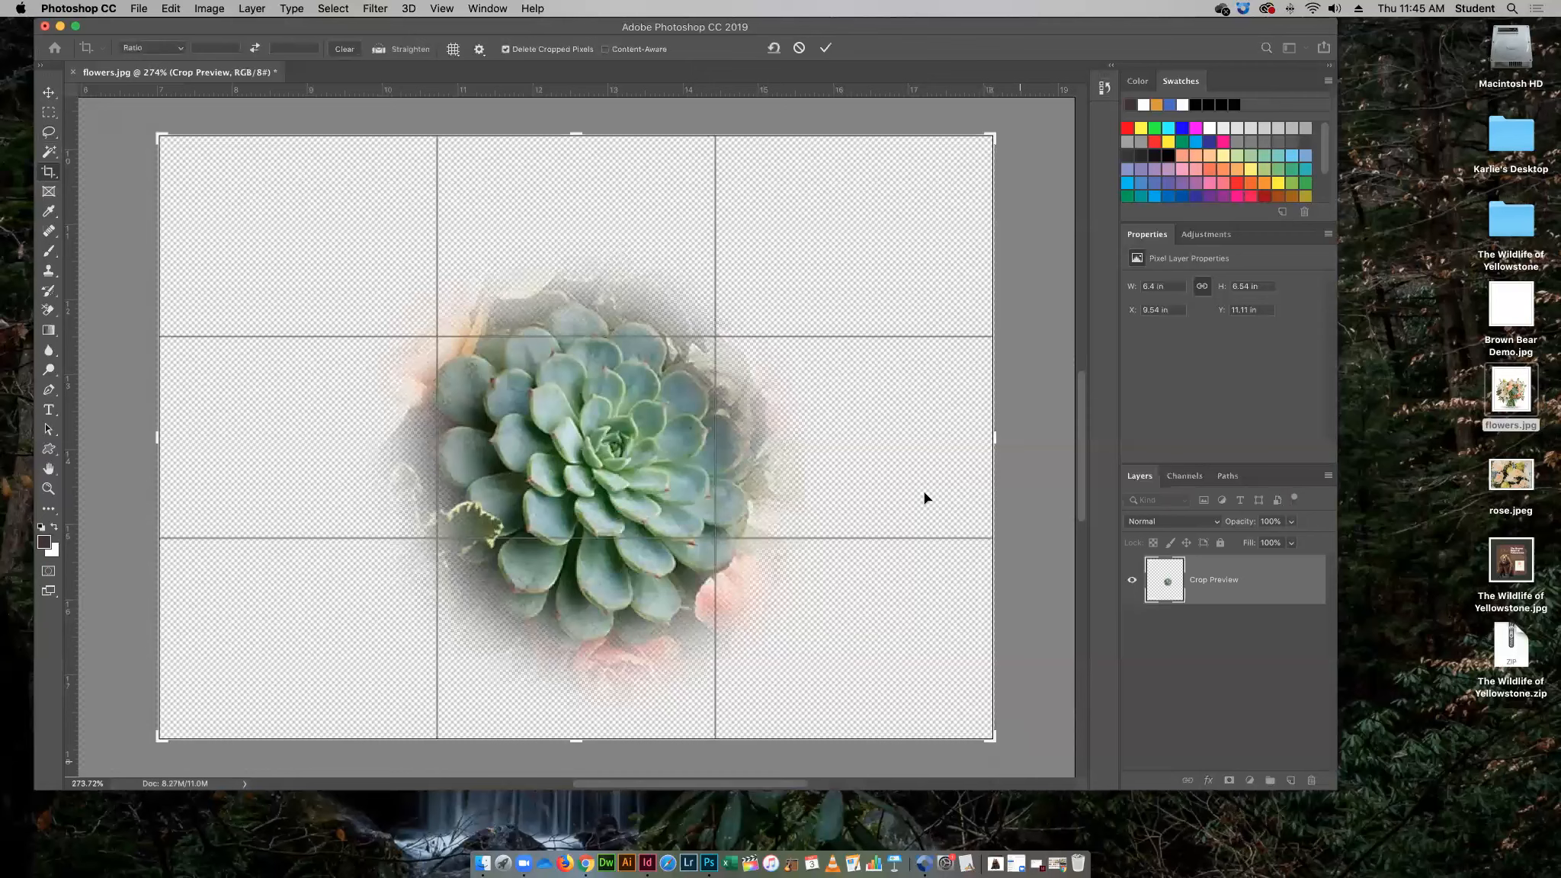
Tighten the crop frame around the succulent on all sides and apply the crop at about 556 × 533 pixels
{"action": "left_click_drag", "start_coordinate": [992, 435], "coordinate": [942, 437]}
{"action": "left_click_drag", "start_coordinate": [223, 435], "coordinate": [323, 440]}
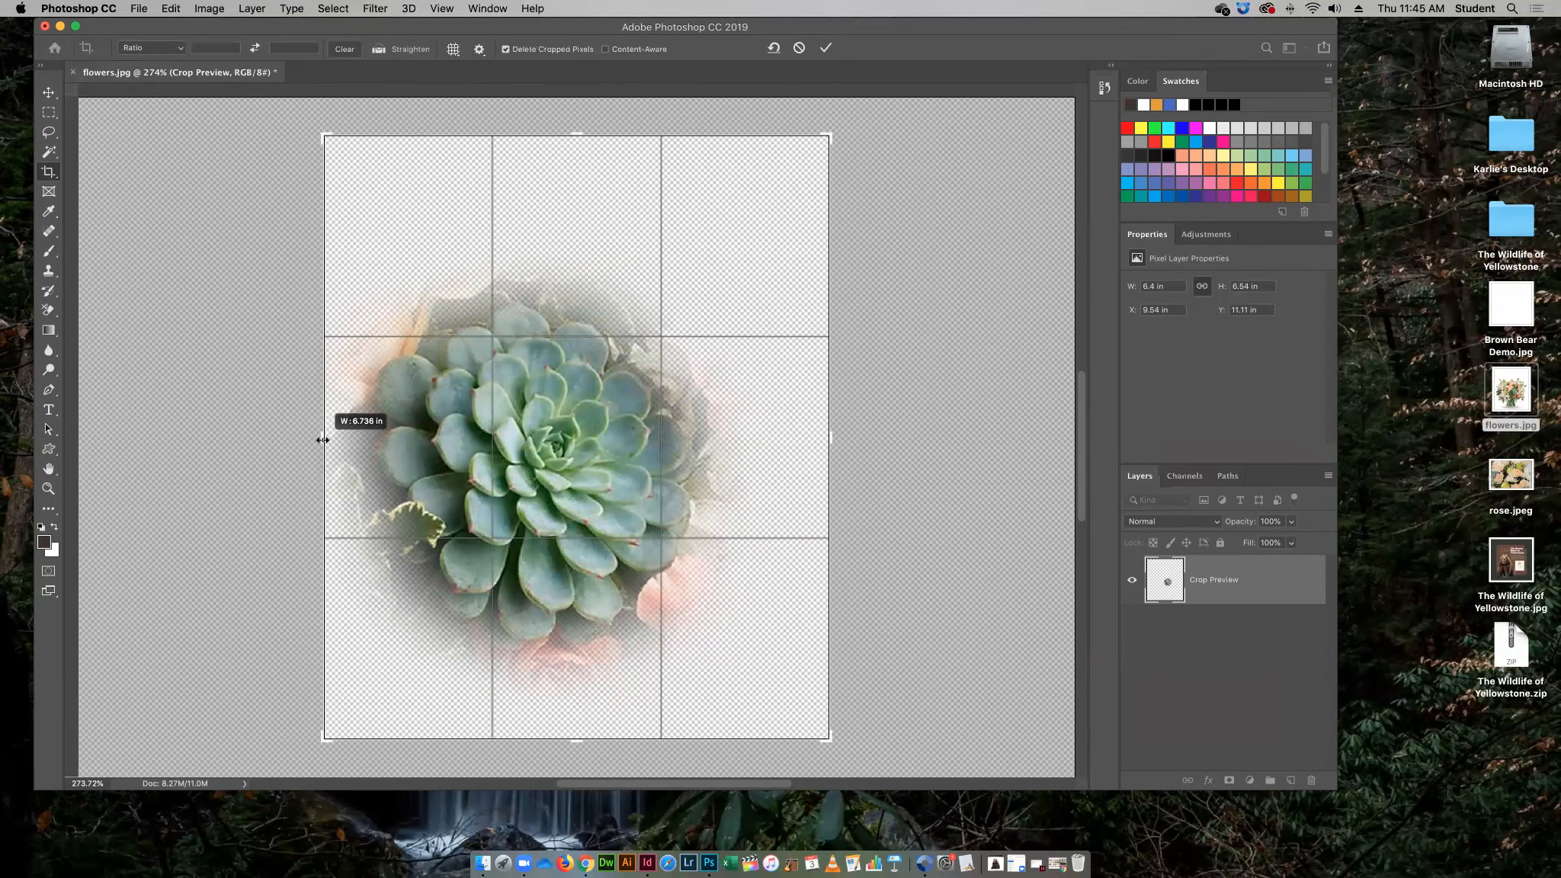
{"action": "left_click_drag", "start_coordinate": [323, 440], "coordinate": [275, 431]}
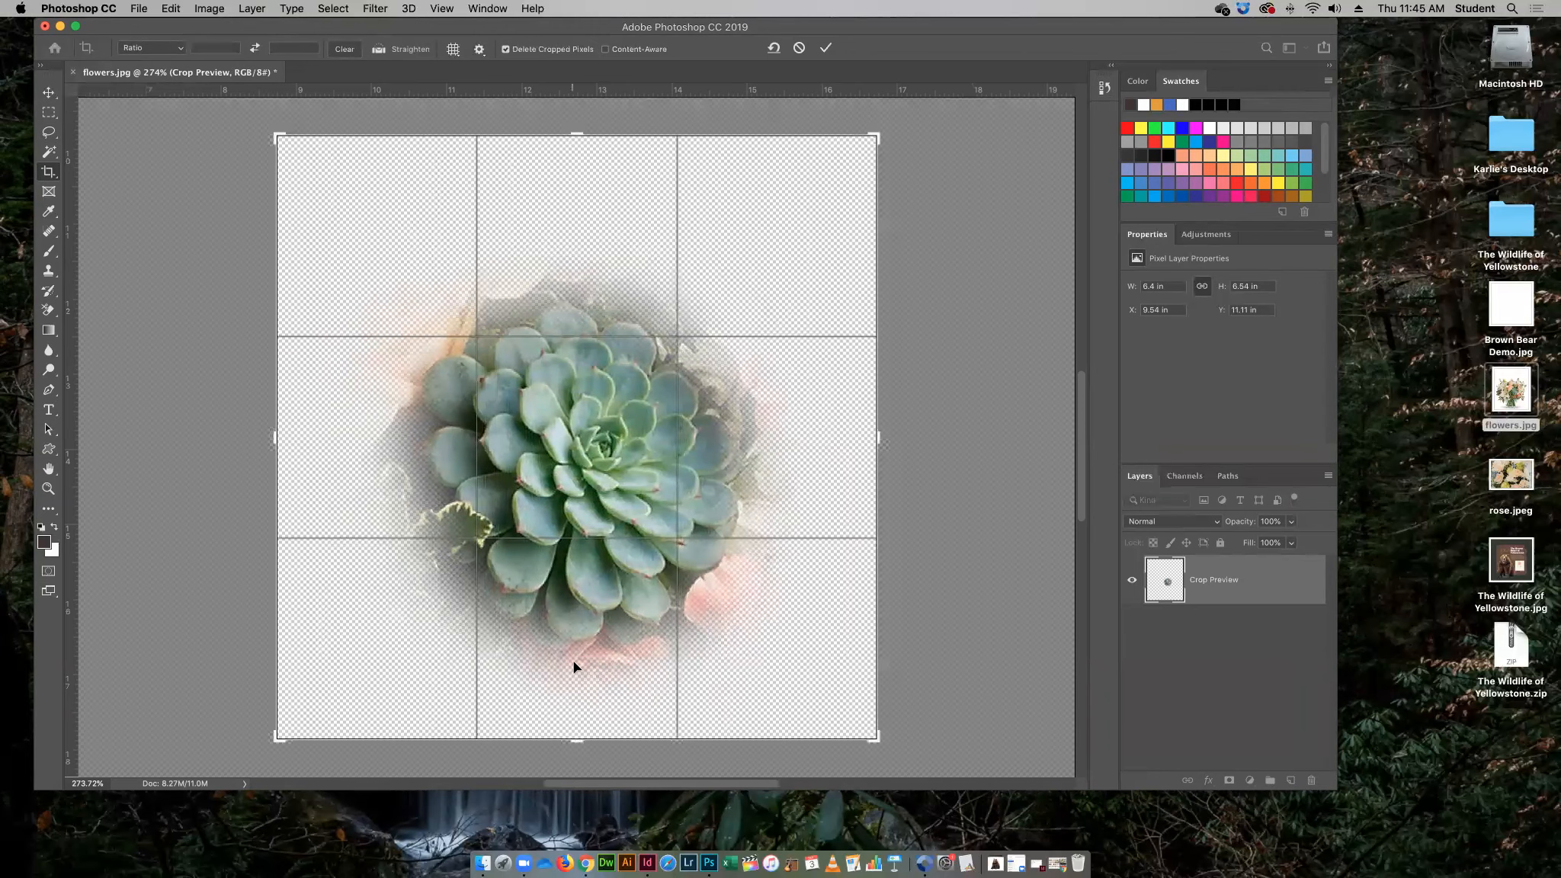
{"action": "left_click_drag", "start_coordinate": [580, 133], "coordinate": [580, 160]}
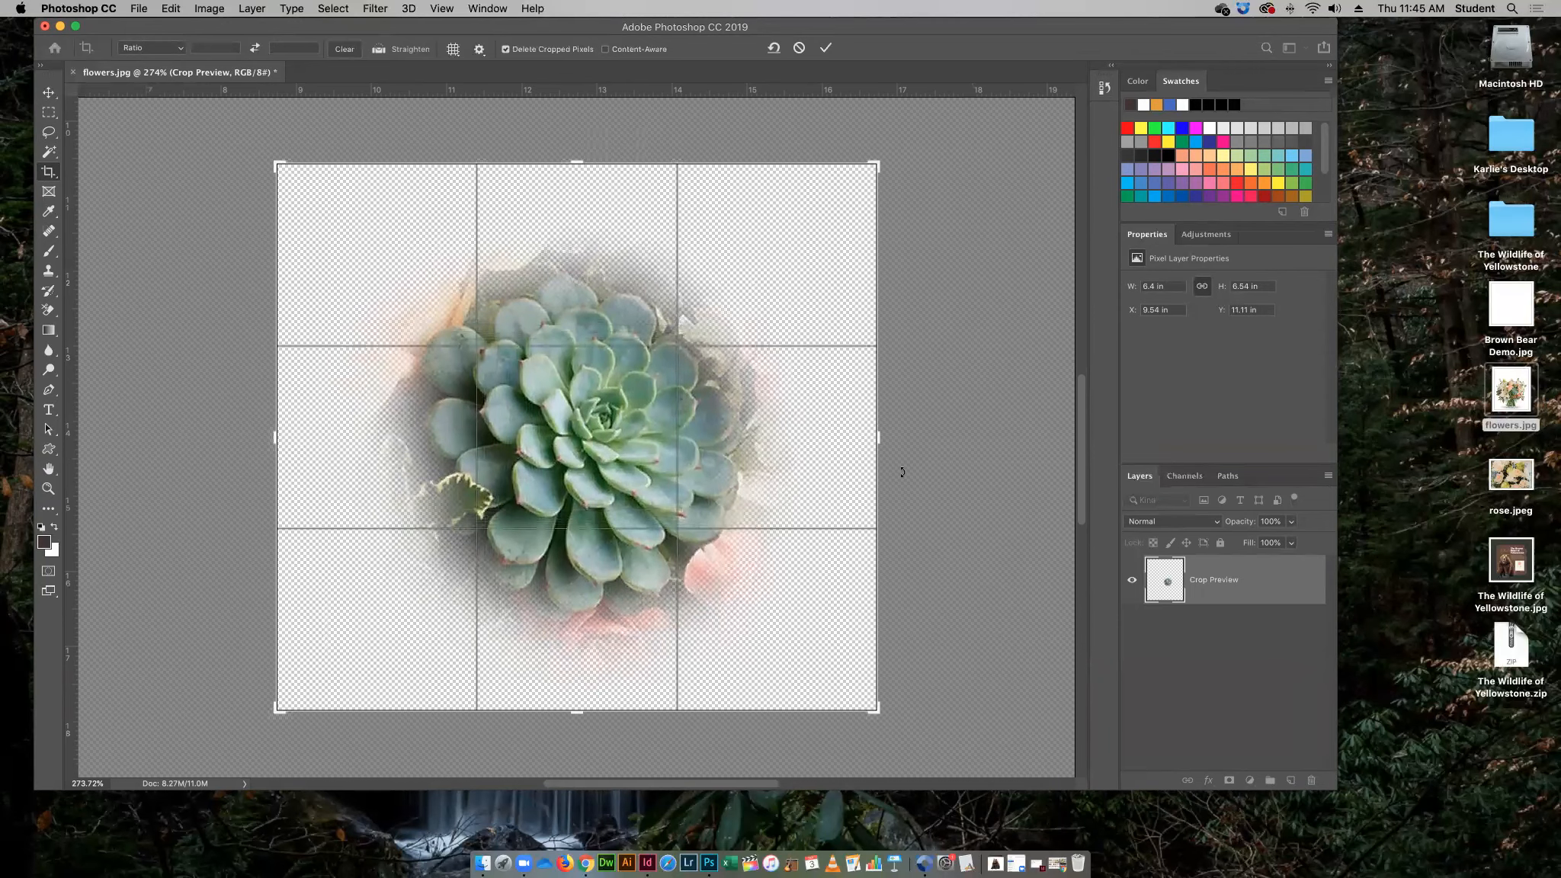
{"action": "left_click_drag", "start_coordinate": [880, 437], "coordinate": [855, 436]}
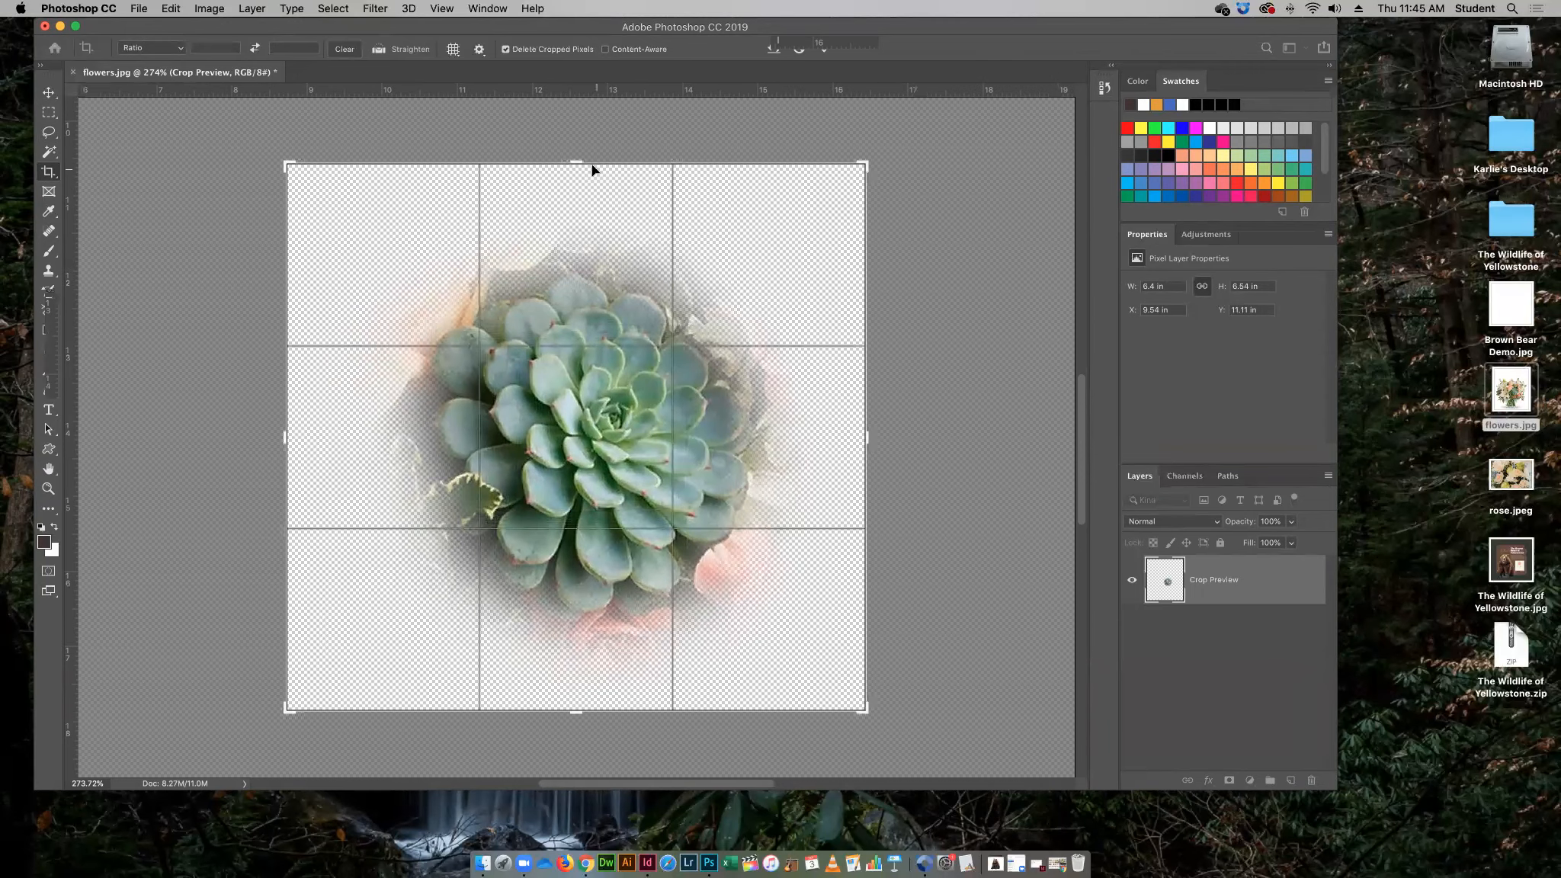
{"action": "left_click_drag", "start_coordinate": [577, 159], "coordinate": [593, 154]}
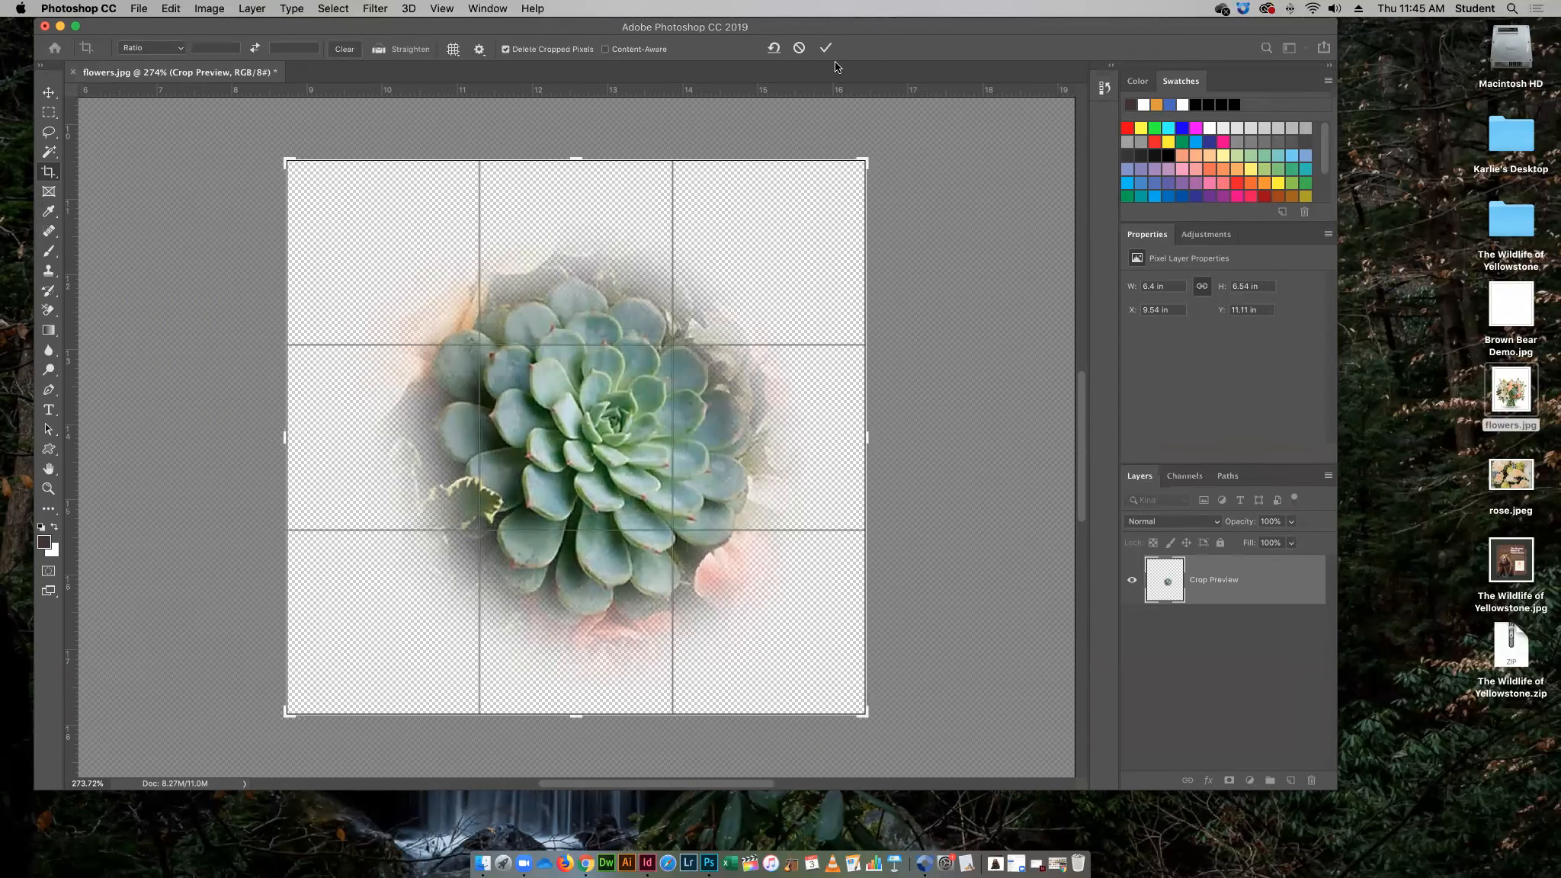
{"action": "key", "text": "Return"}
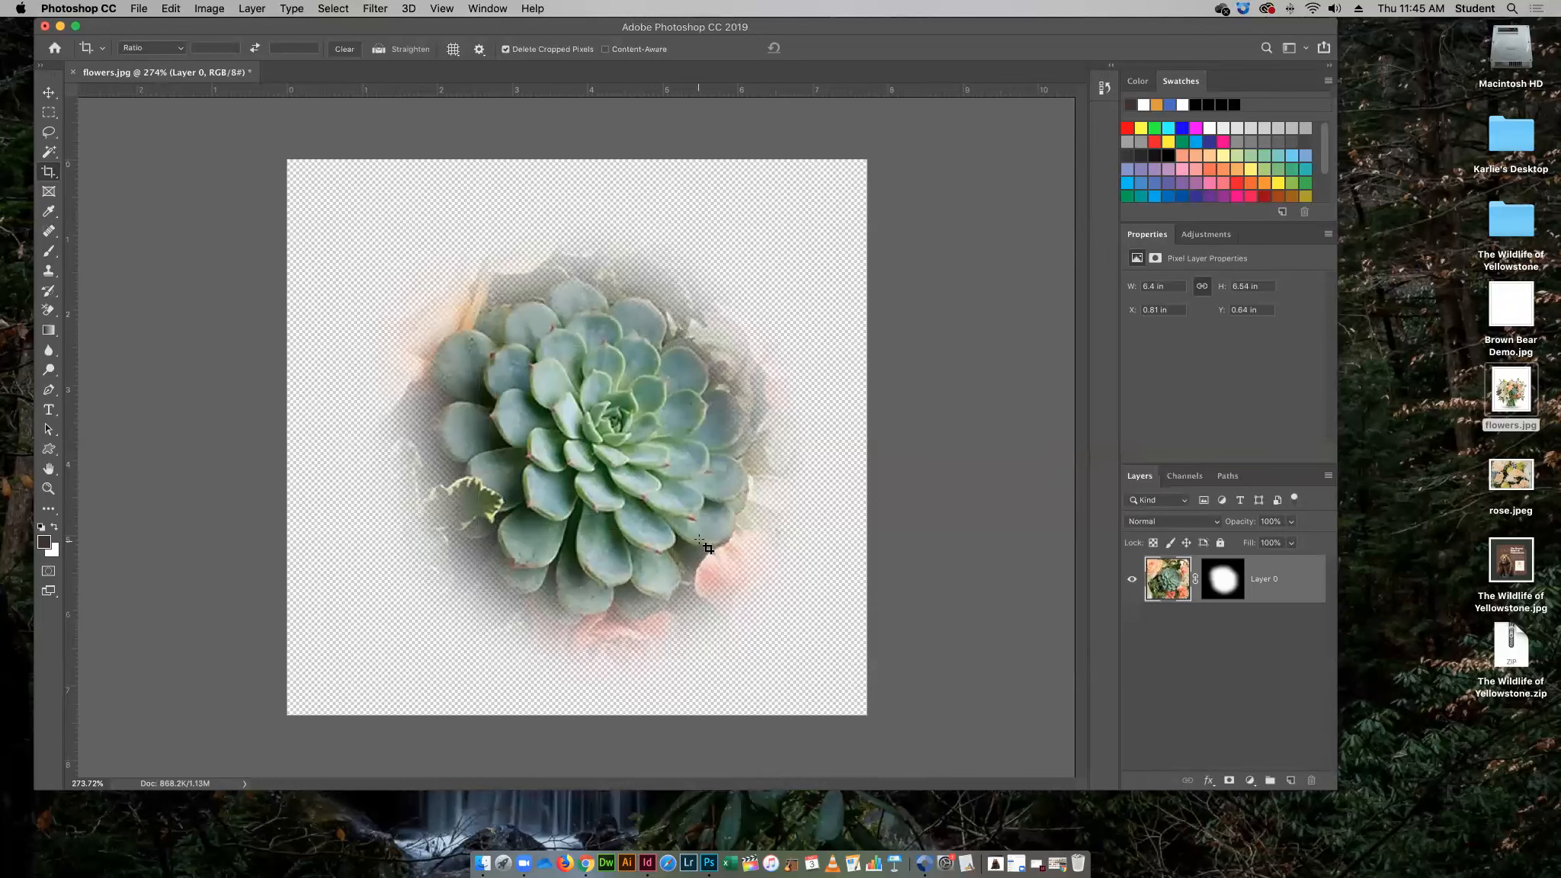
Save a PNG copy to the Desktop as "flower vignette" with the Large file size option
{"action": "left_click", "coordinate": [137, 9]}
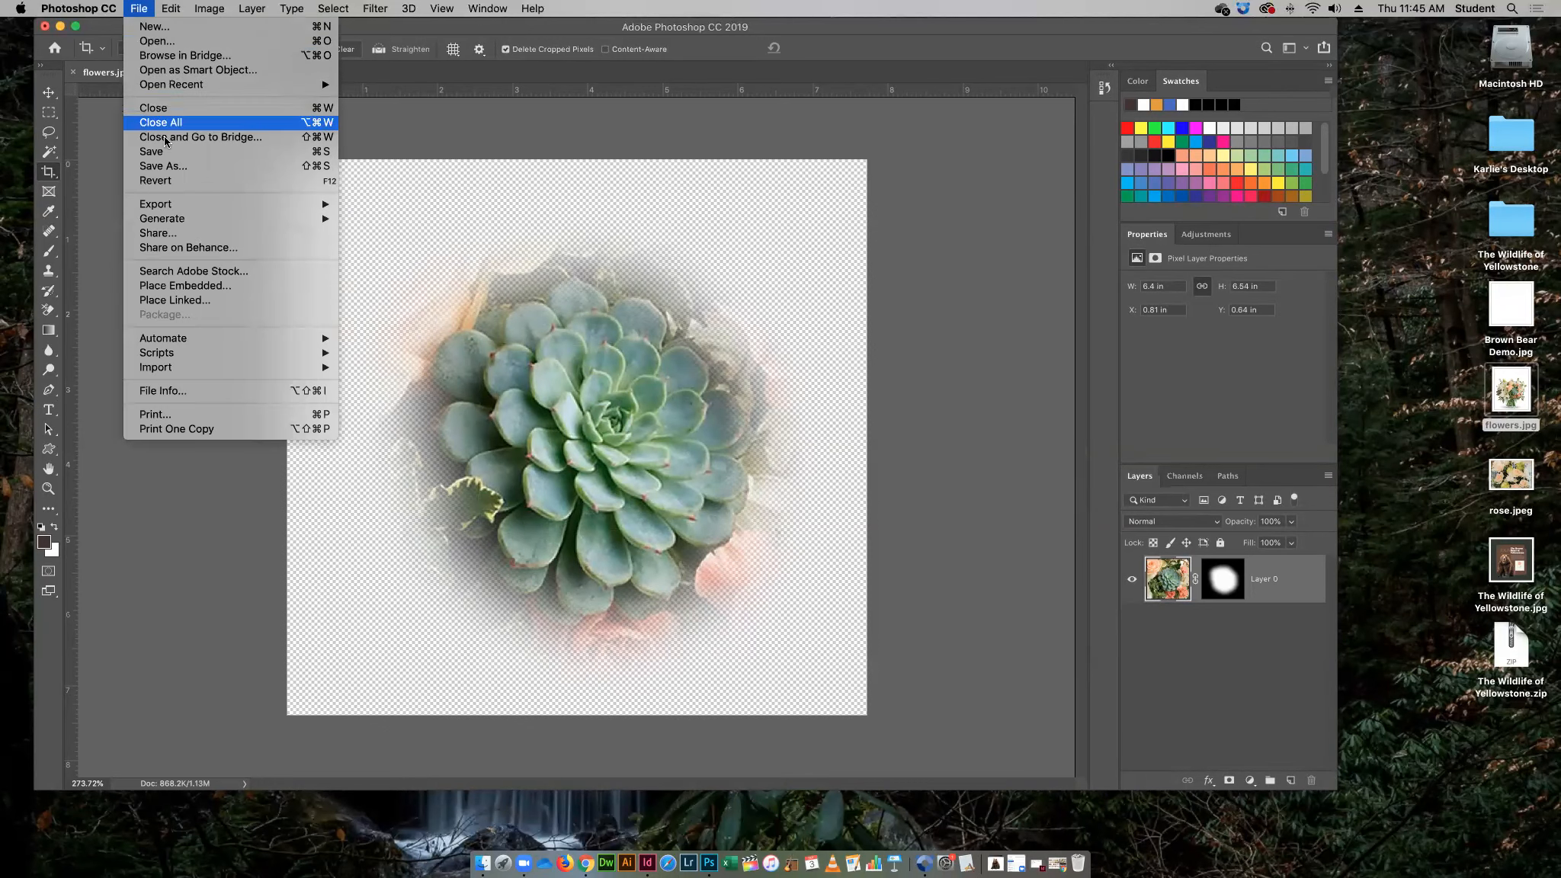
{"action": "left_click", "coordinate": [168, 165]}
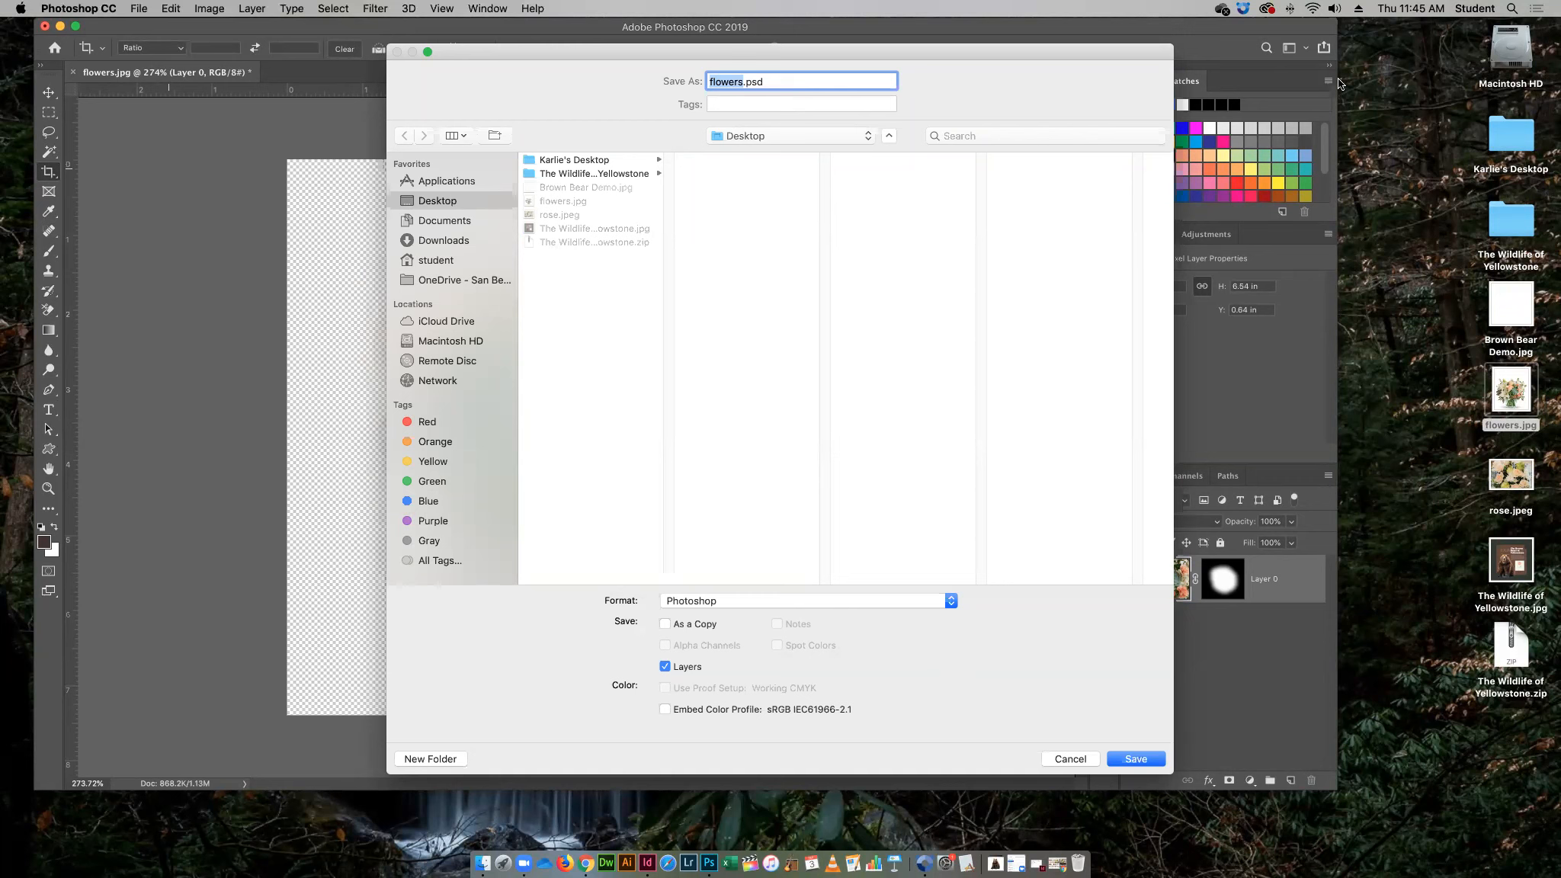
{"action": "type", "text": "flower vignette"}
{"action": "left_click", "coordinate": [951, 602]}
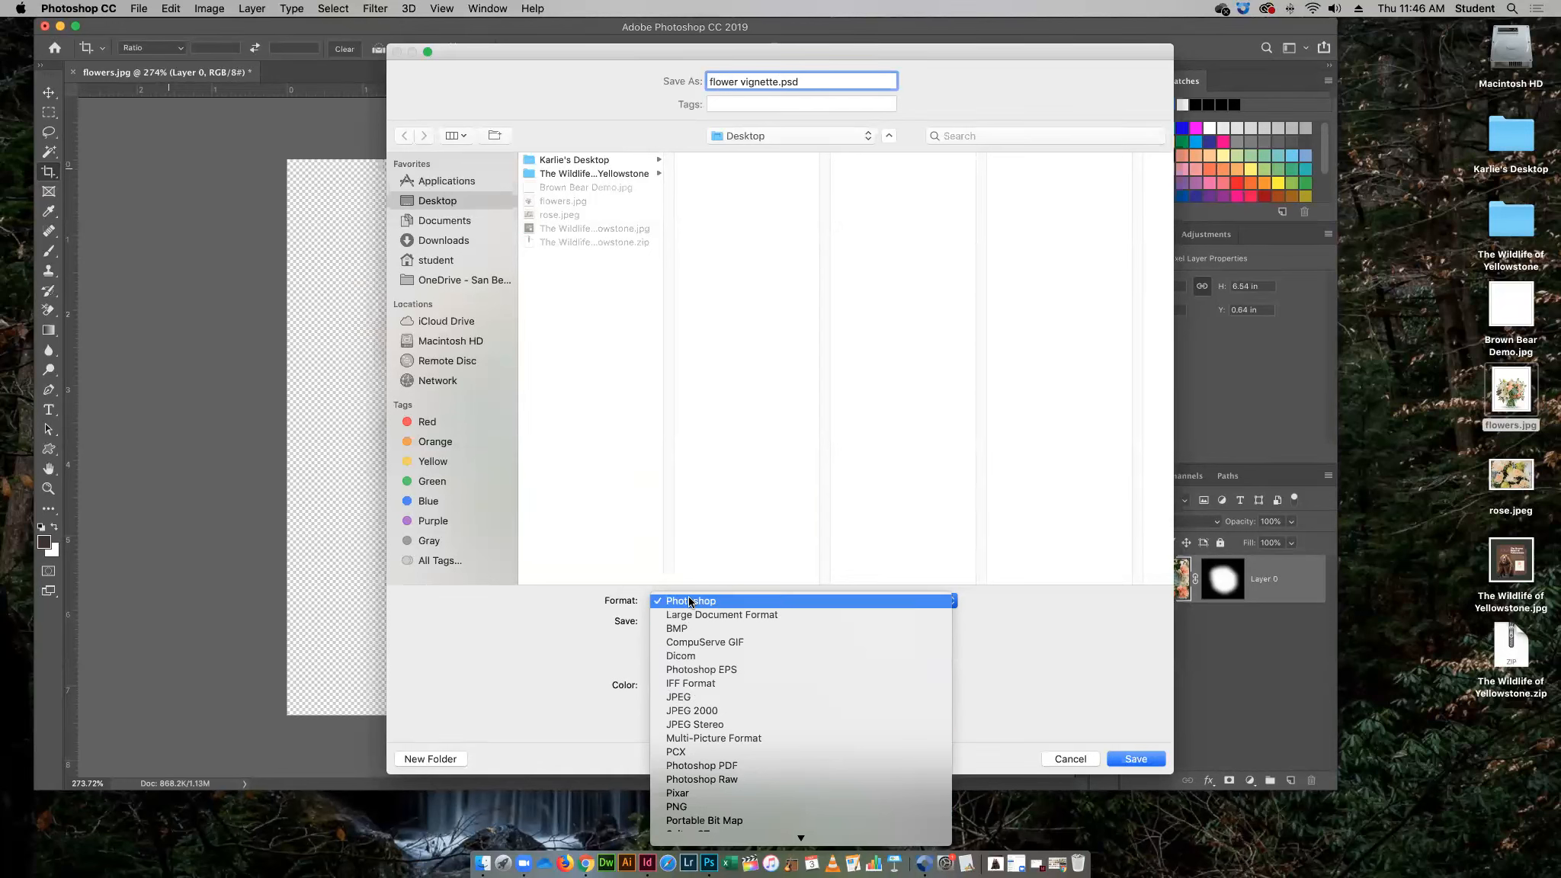
{"action": "left_click", "coordinate": [690, 807]}
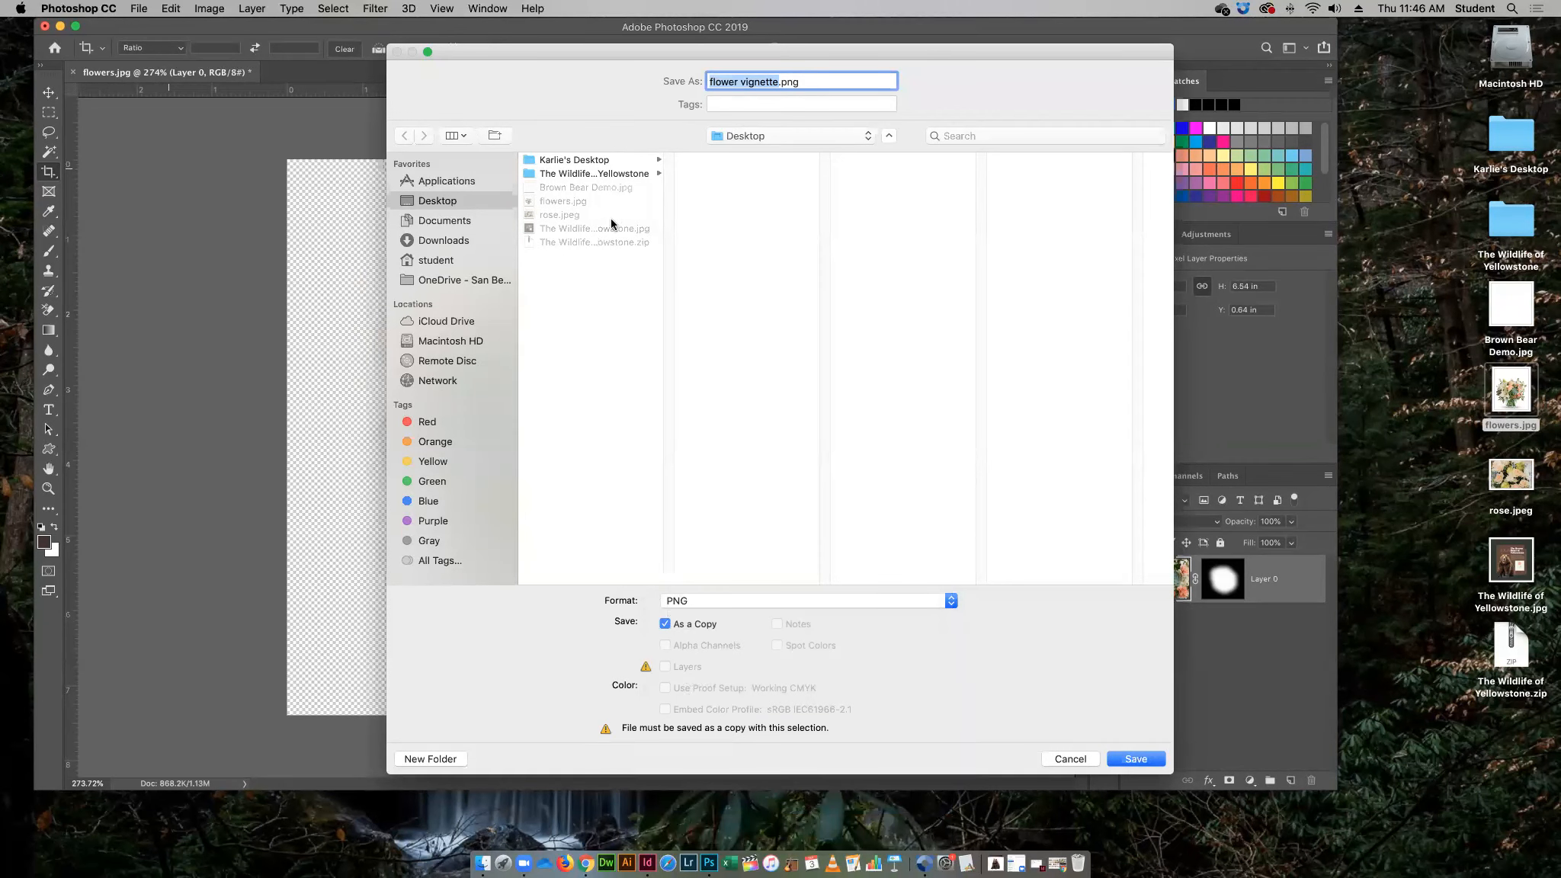
{"action": "left_click", "coordinate": [1139, 759]}
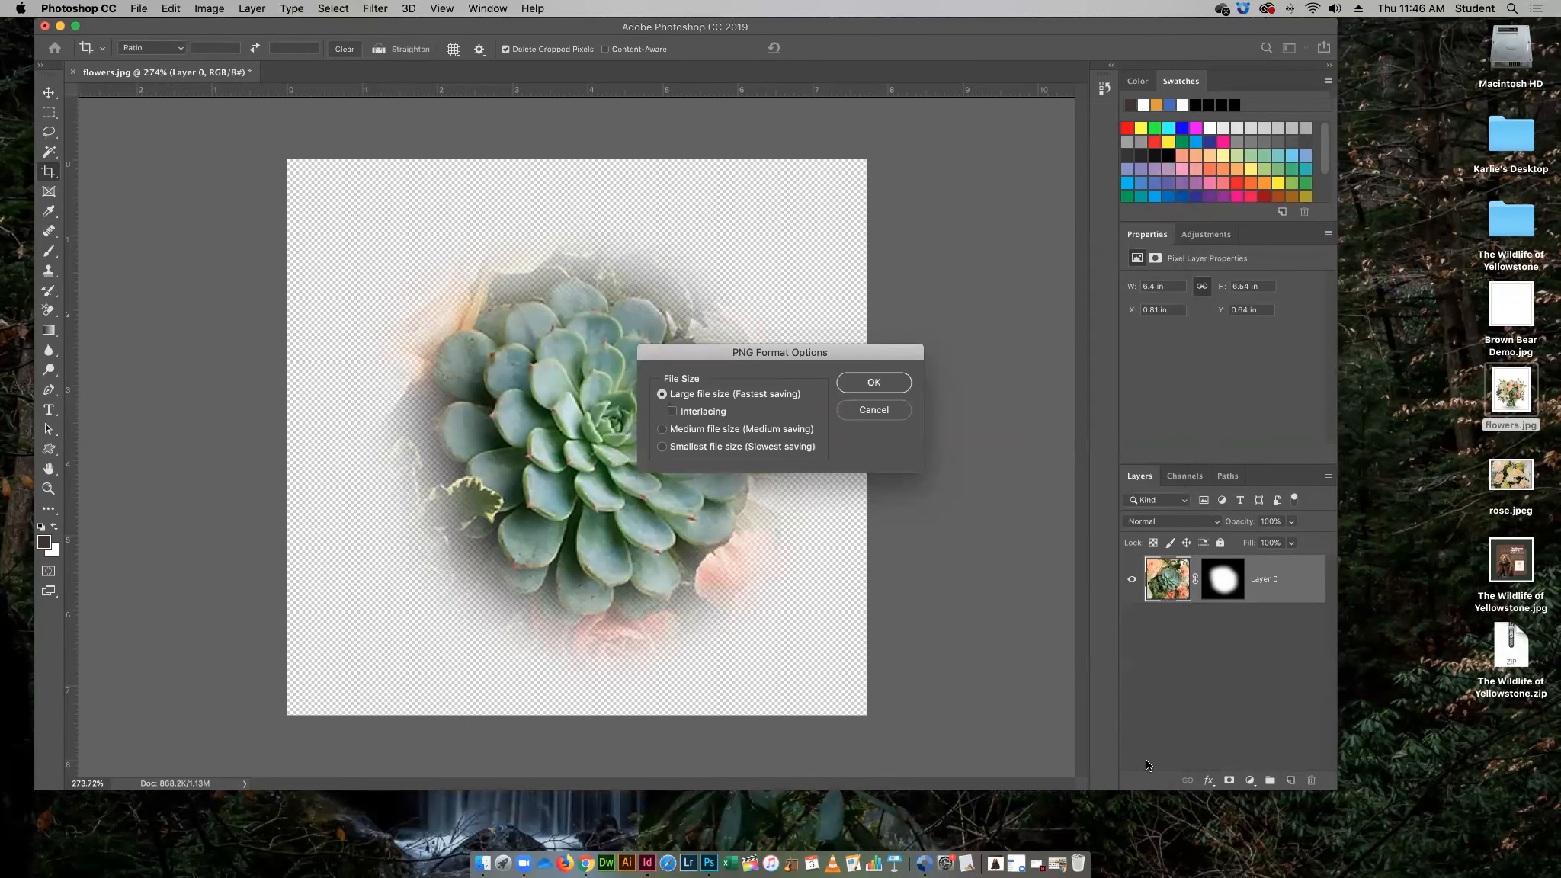
{"action": "left_click", "coordinate": [874, 383]}
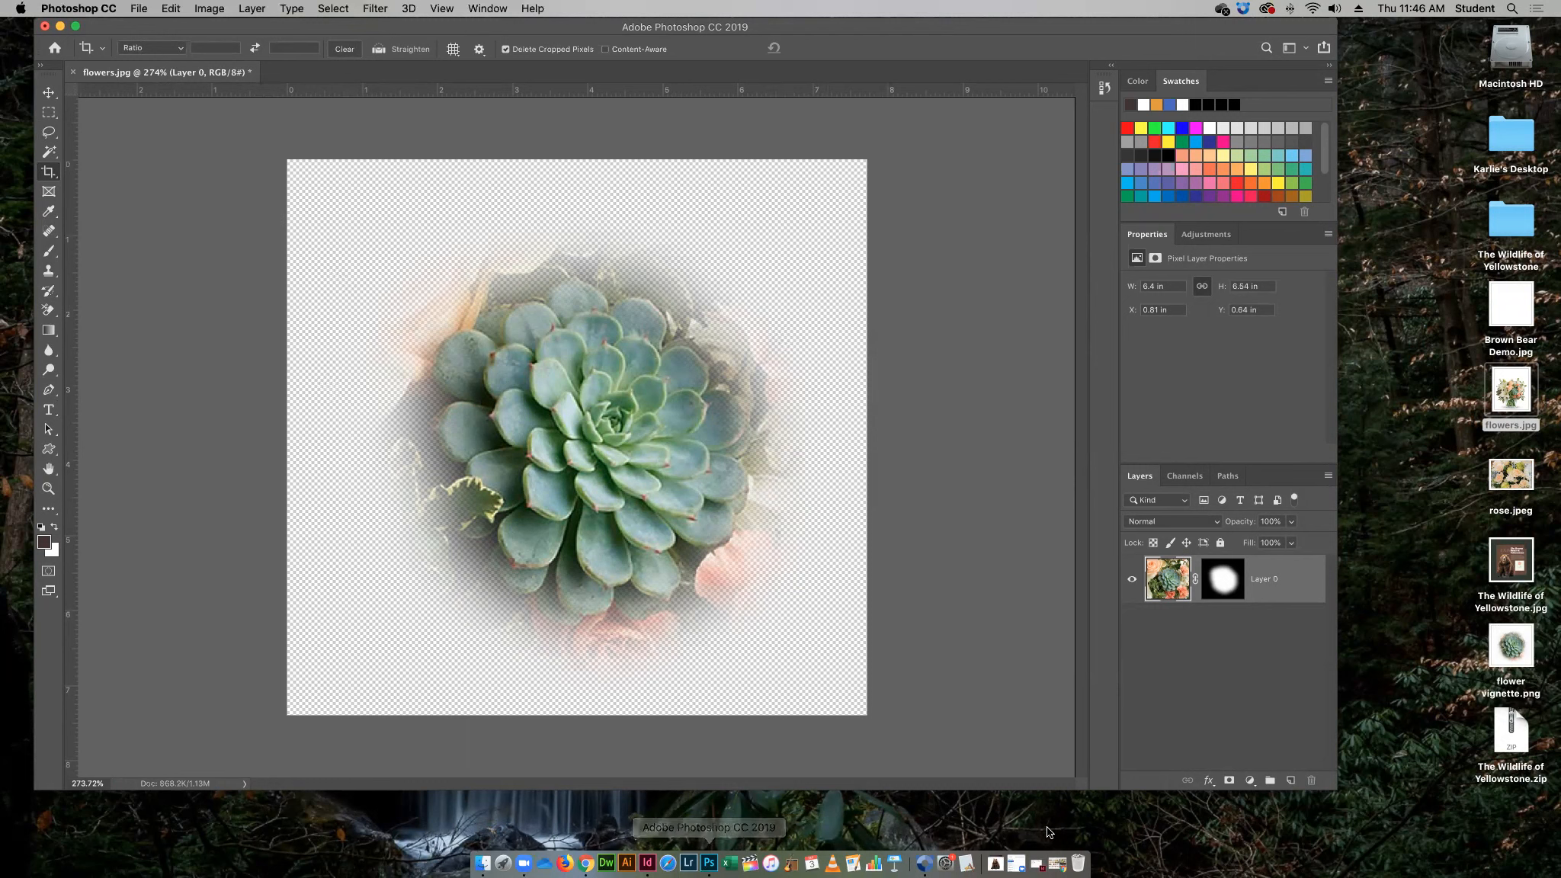
Switch to InDesign and draw a rectangular frame about 6.89 × 5.56 in below the deer in the Paragraph Styles document
{"action": "left_click", "coordinate": [1105, 859]}
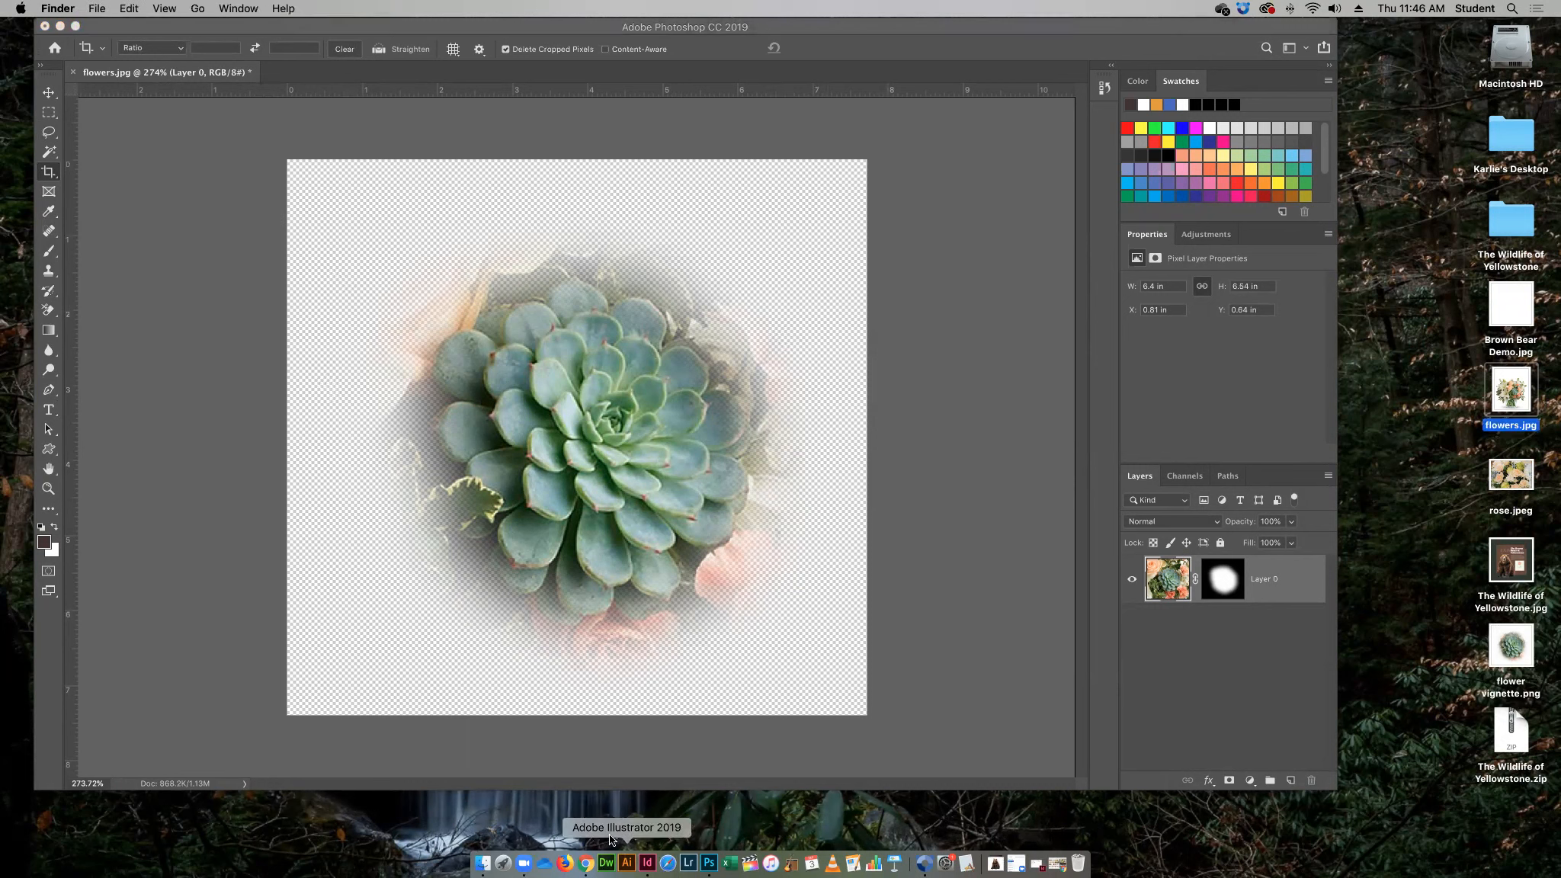
{"action": "left_click", "coordinate": [647, 863]}
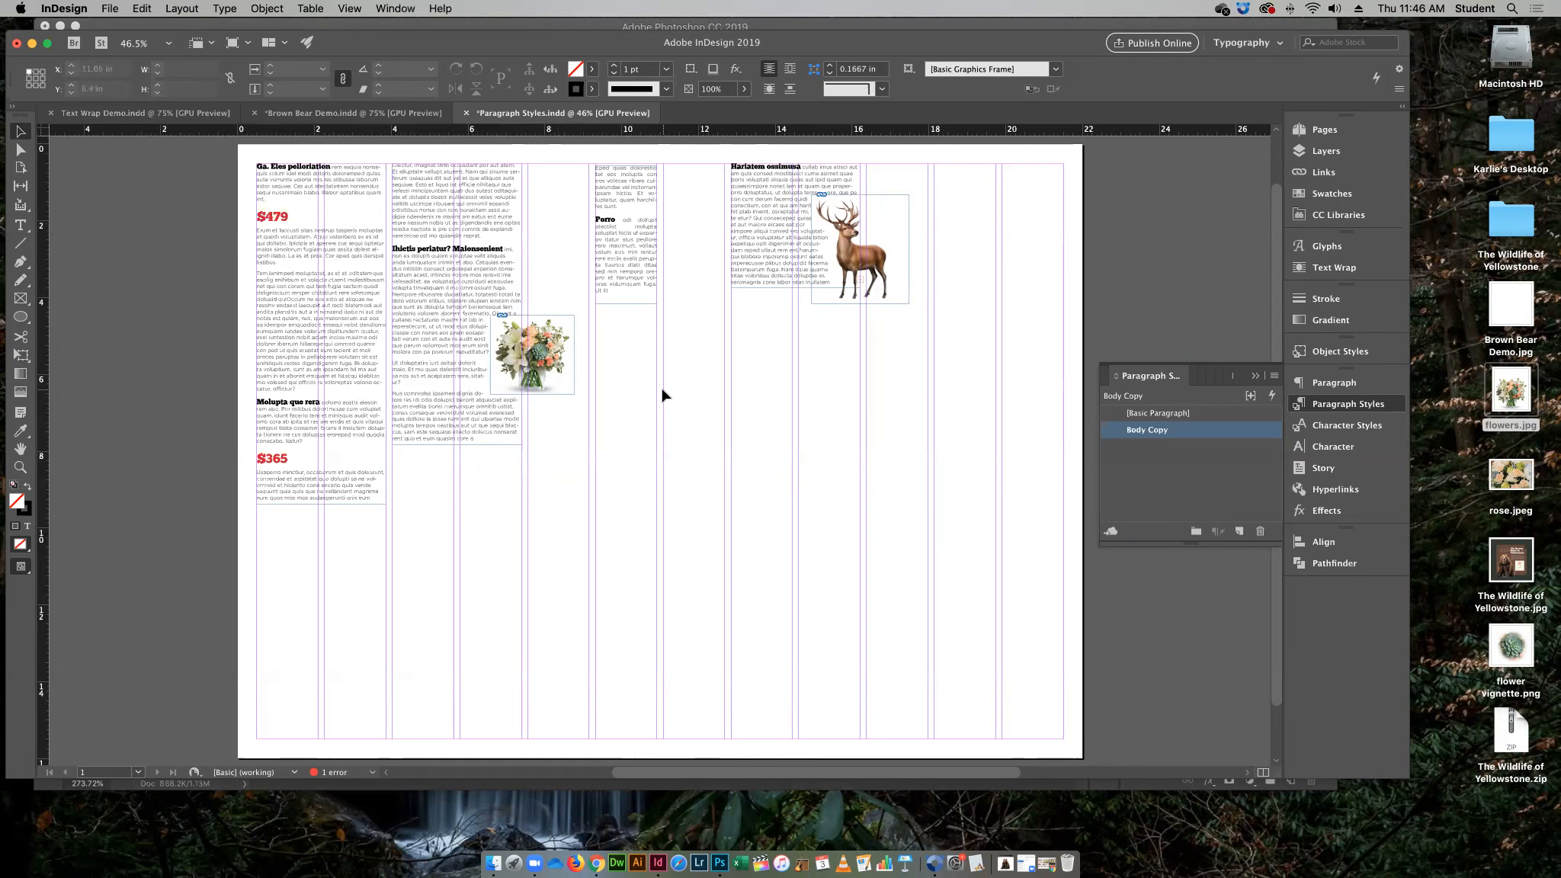
{"action": "left_click", "coordinate": [21, 298]}
{"action": "left_click_drag", "start_coordinate": [663, 376], "coordinate": [927, 589]}
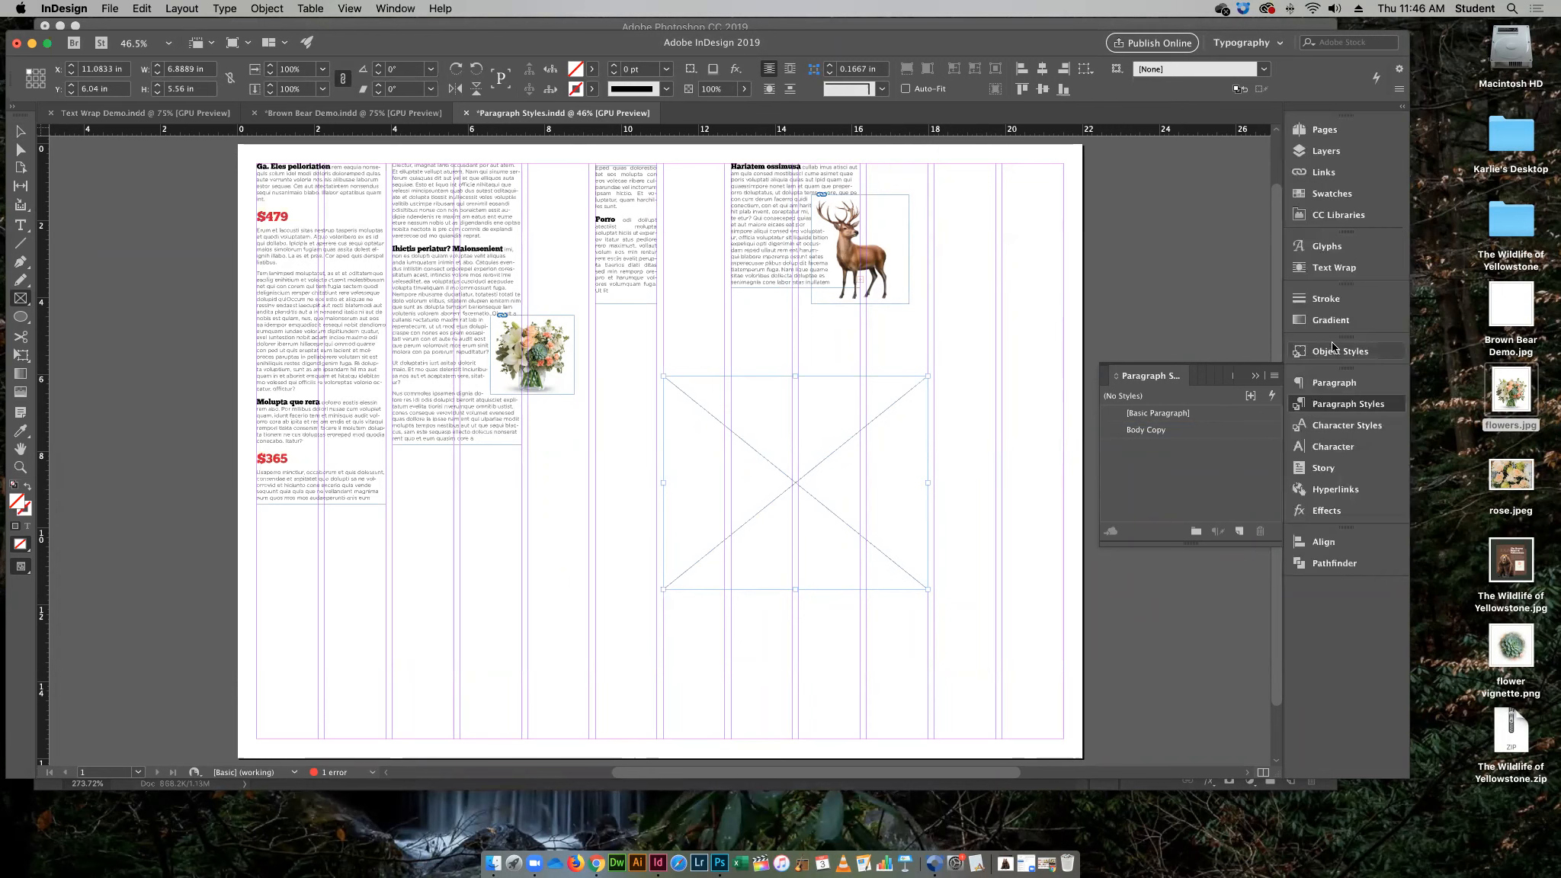
Fill the new frame with the C=100 M=0 Y=0 K=0 swatch and preview the page without guides
{"action": "left_click", "coordinate": [1329, 195]}
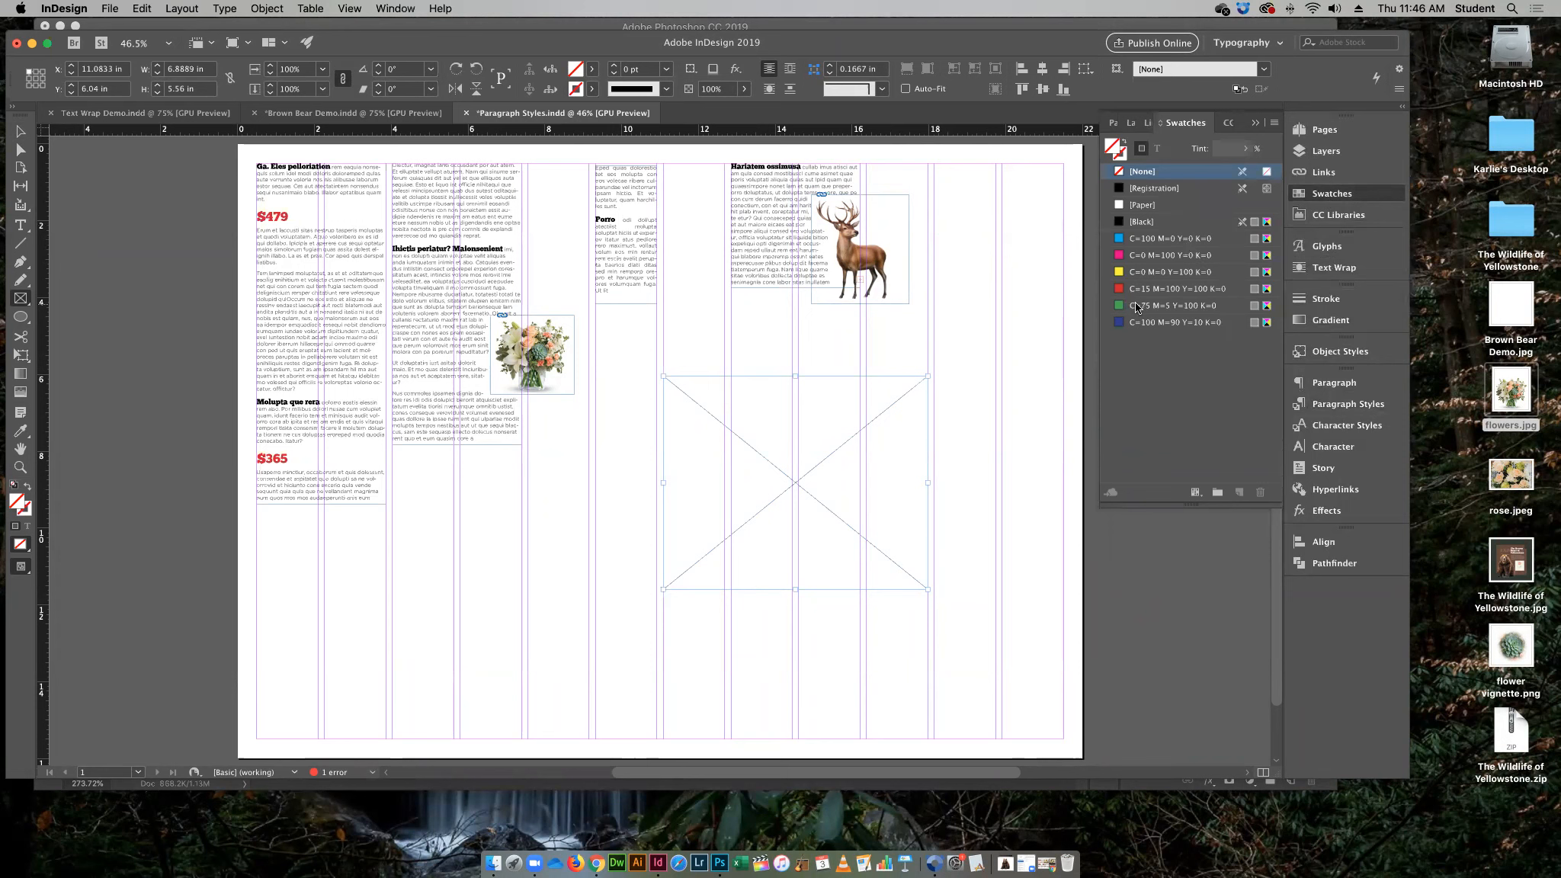
{"action": "left_click", "coordinate": [1119, 239]}
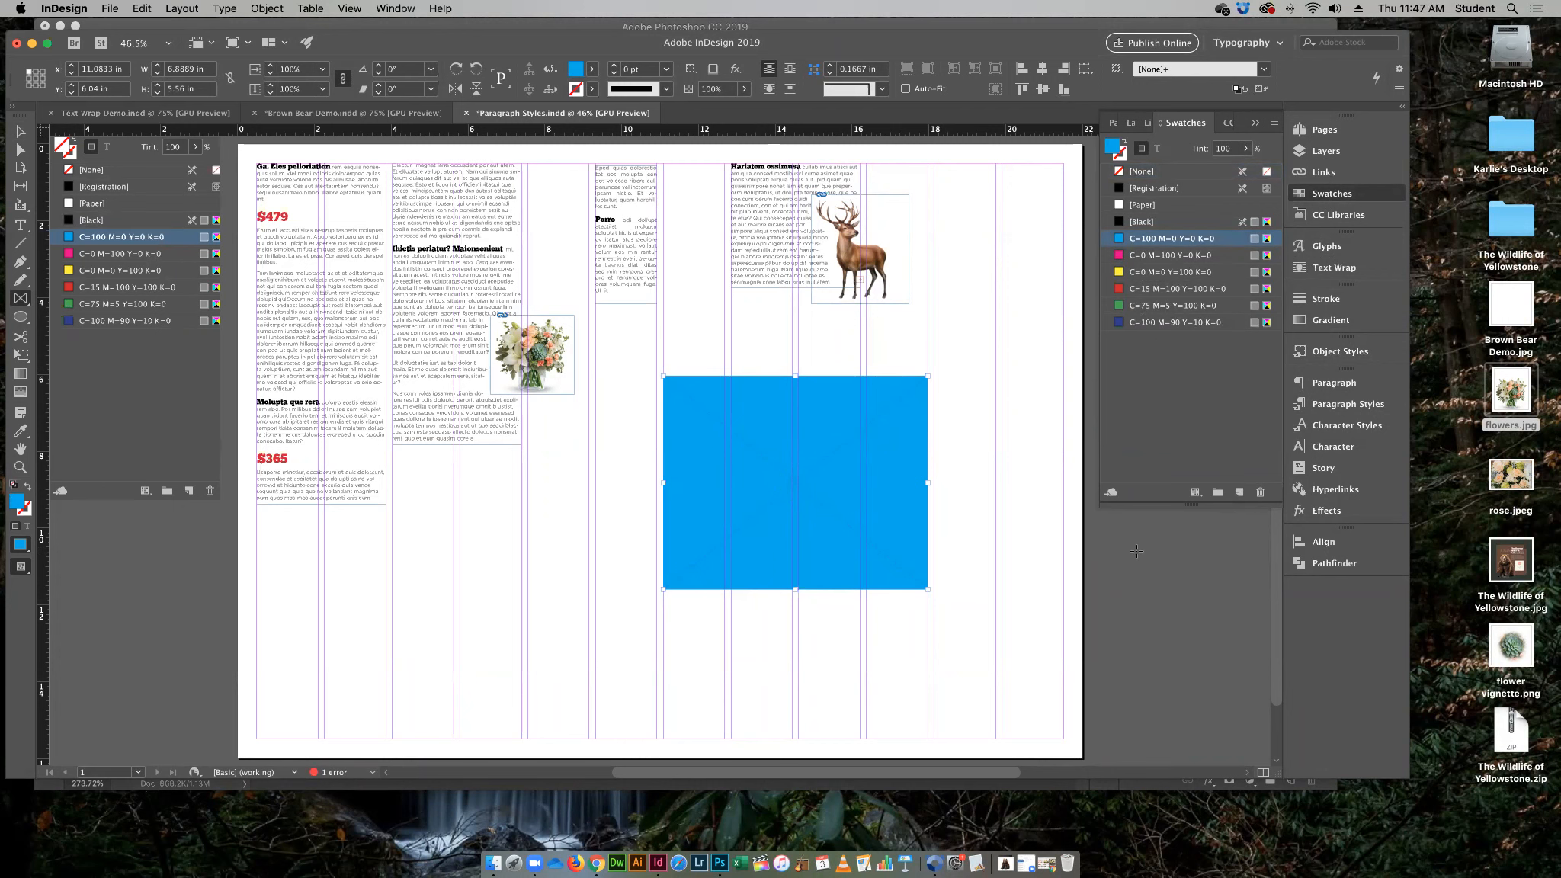
{"action": "key", "text": "w"}
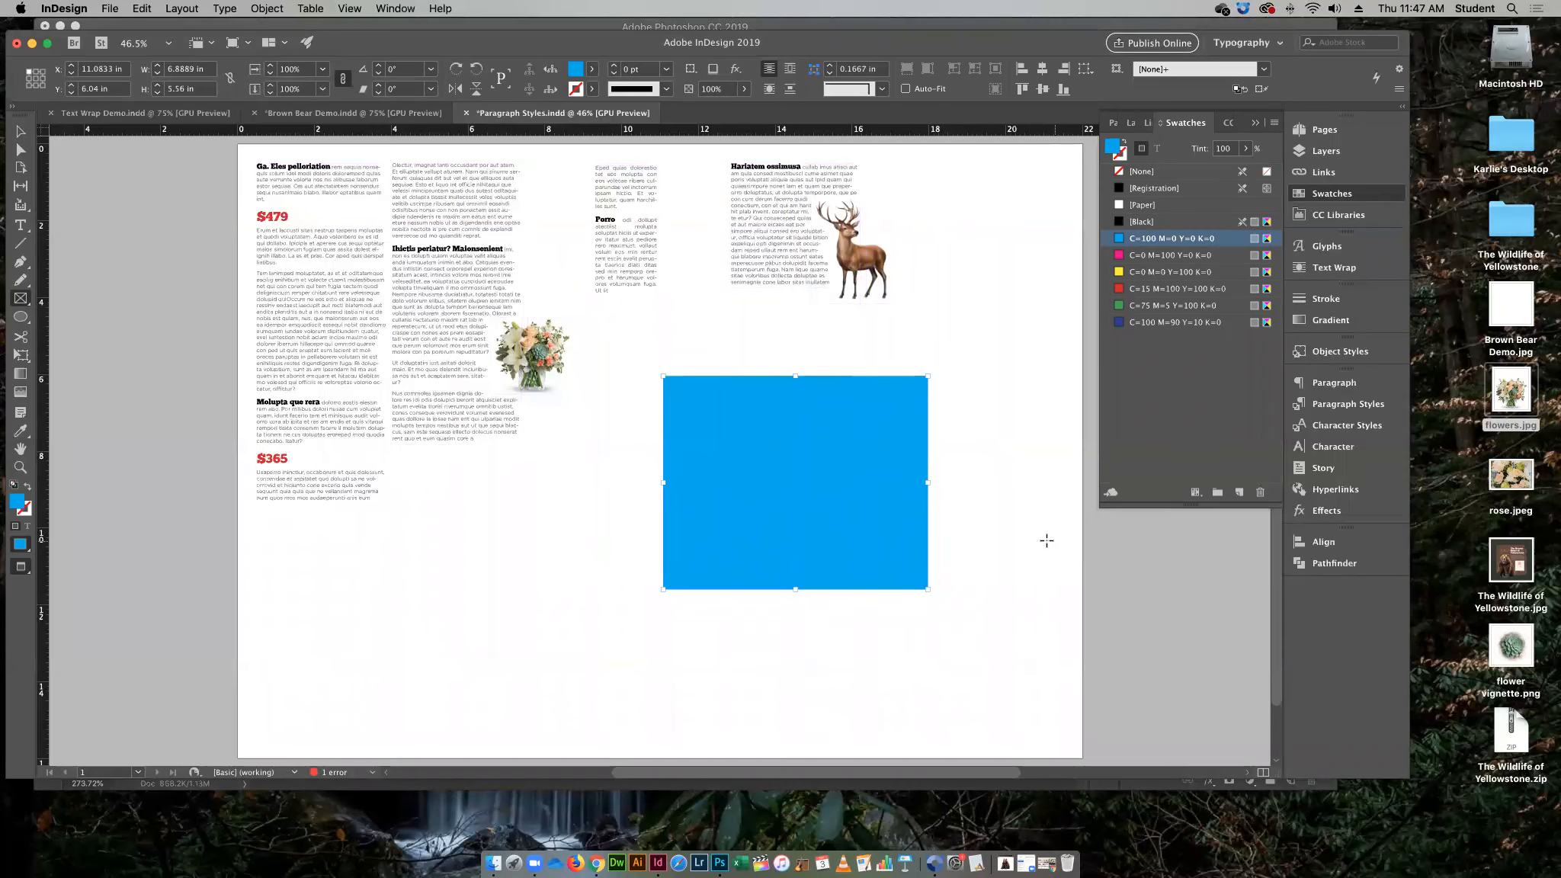
With nothing selected, place flower vignette.png at about 4.71 × 4.52 in, move it onto the blue frame and deselect it
{"action": "left_click", "coordinate": [20, 131]}
{"action": "left_click", "coordinate": [540, 632]}
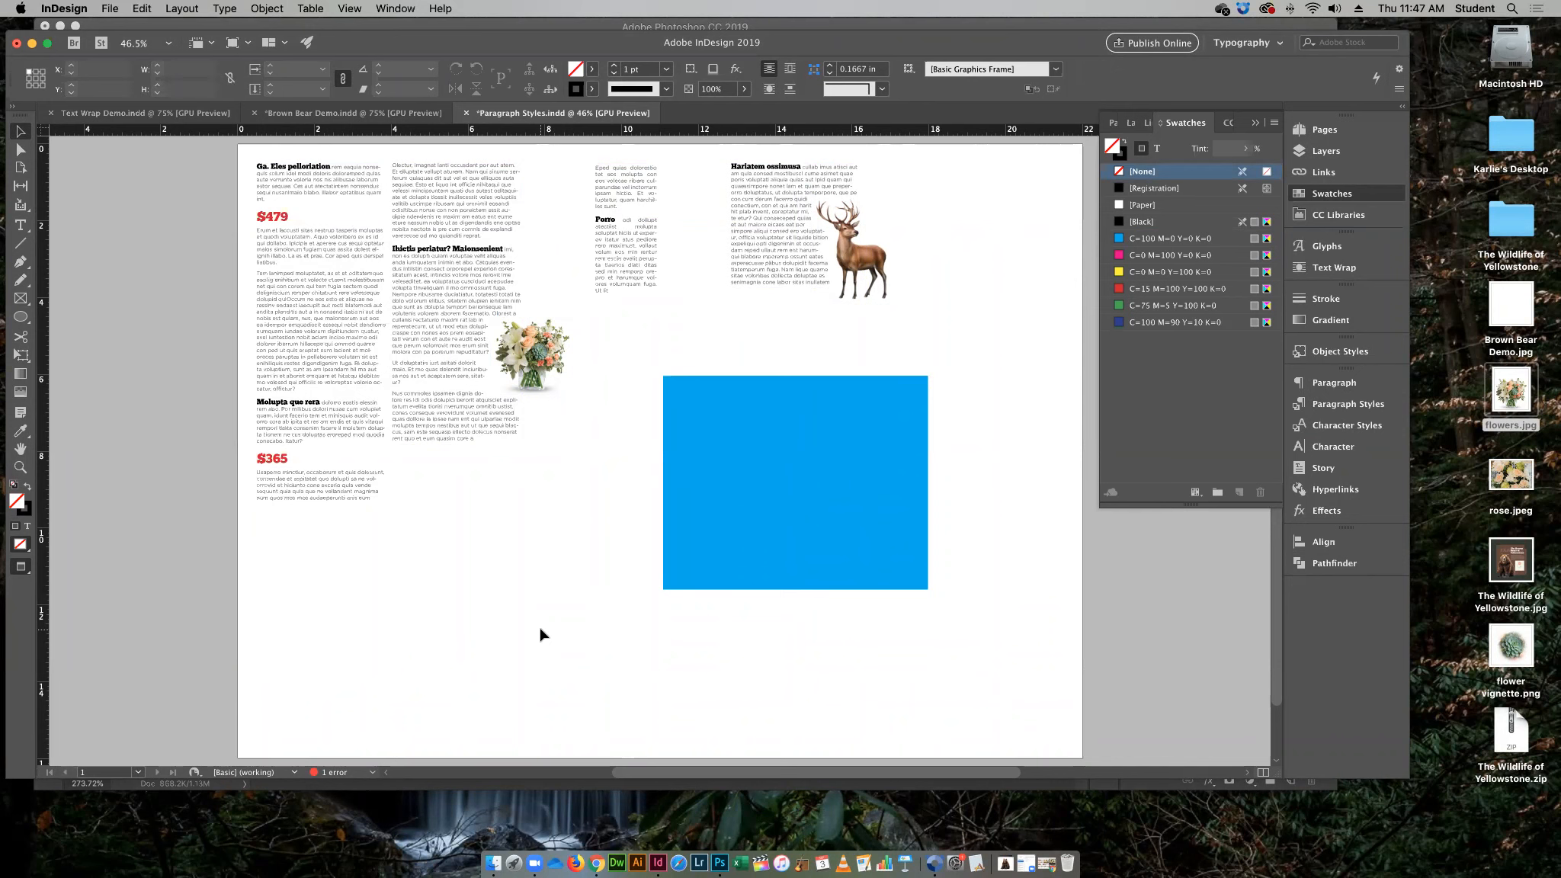
{"action": "key", "text": "super+d"}
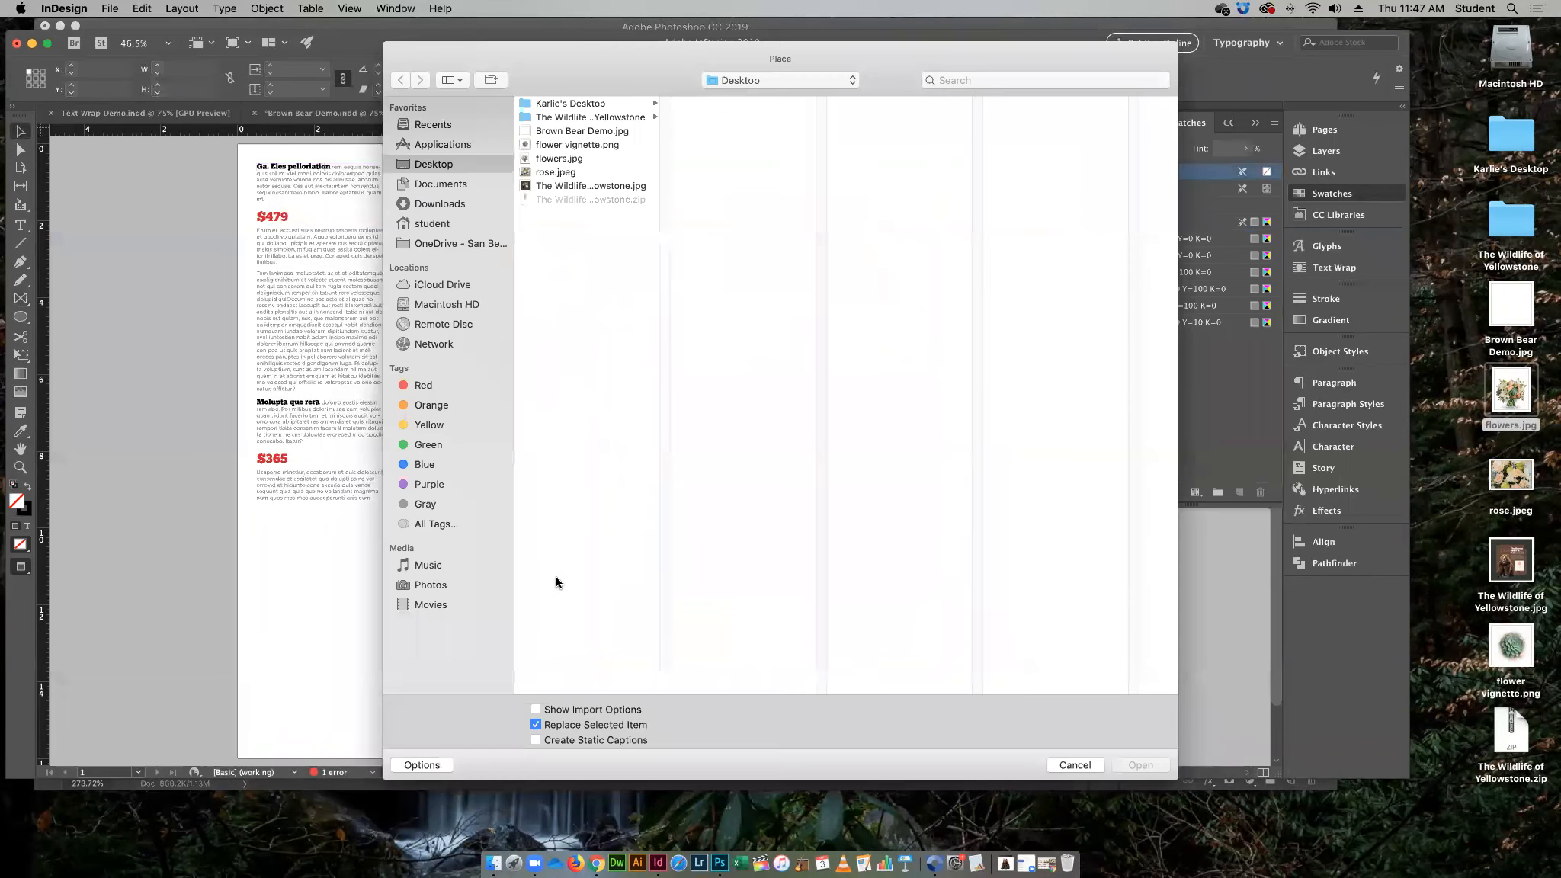
{"action": "left_click", "coordinate": [558, 147]}
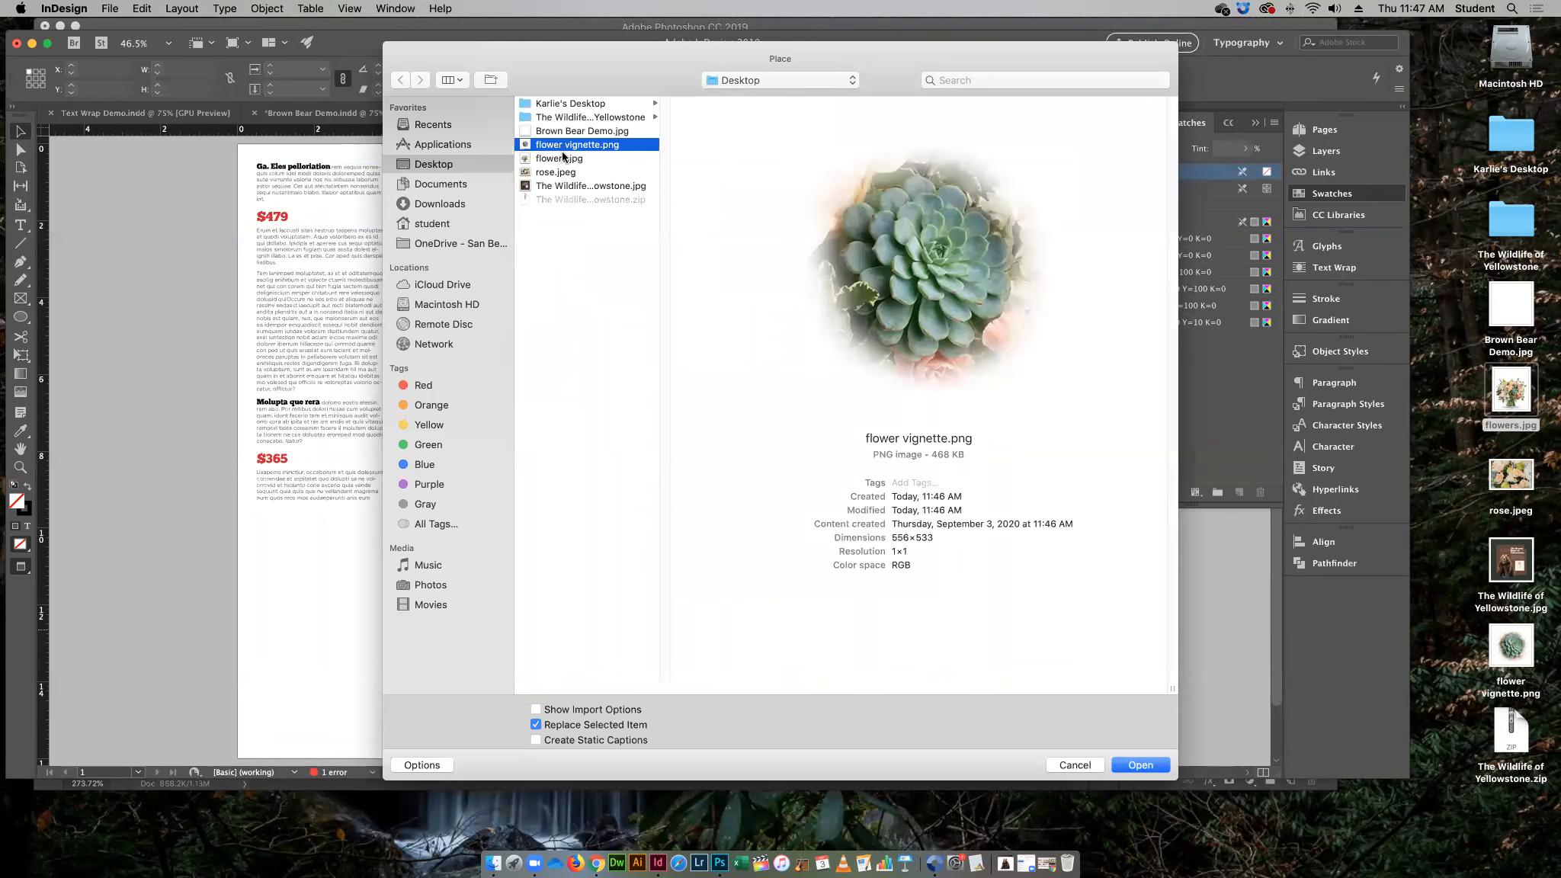
{"action": "left_click", "coordinate": [1140, 765]}
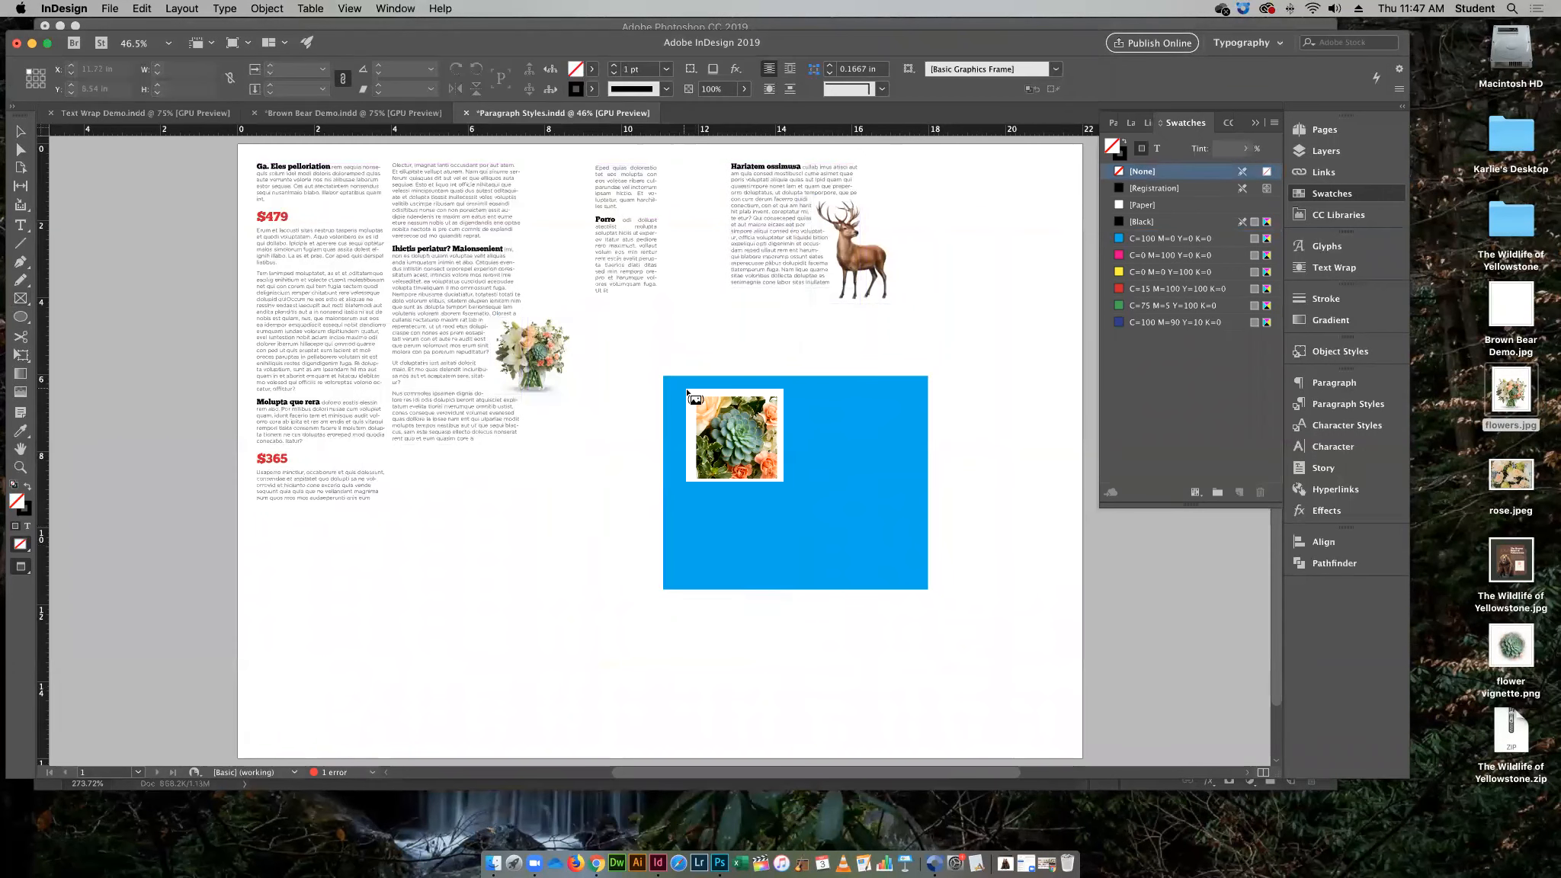
{"action": "left_click_drag", "start_coordinate": [364, 522], "coordinate": [546, 686]}
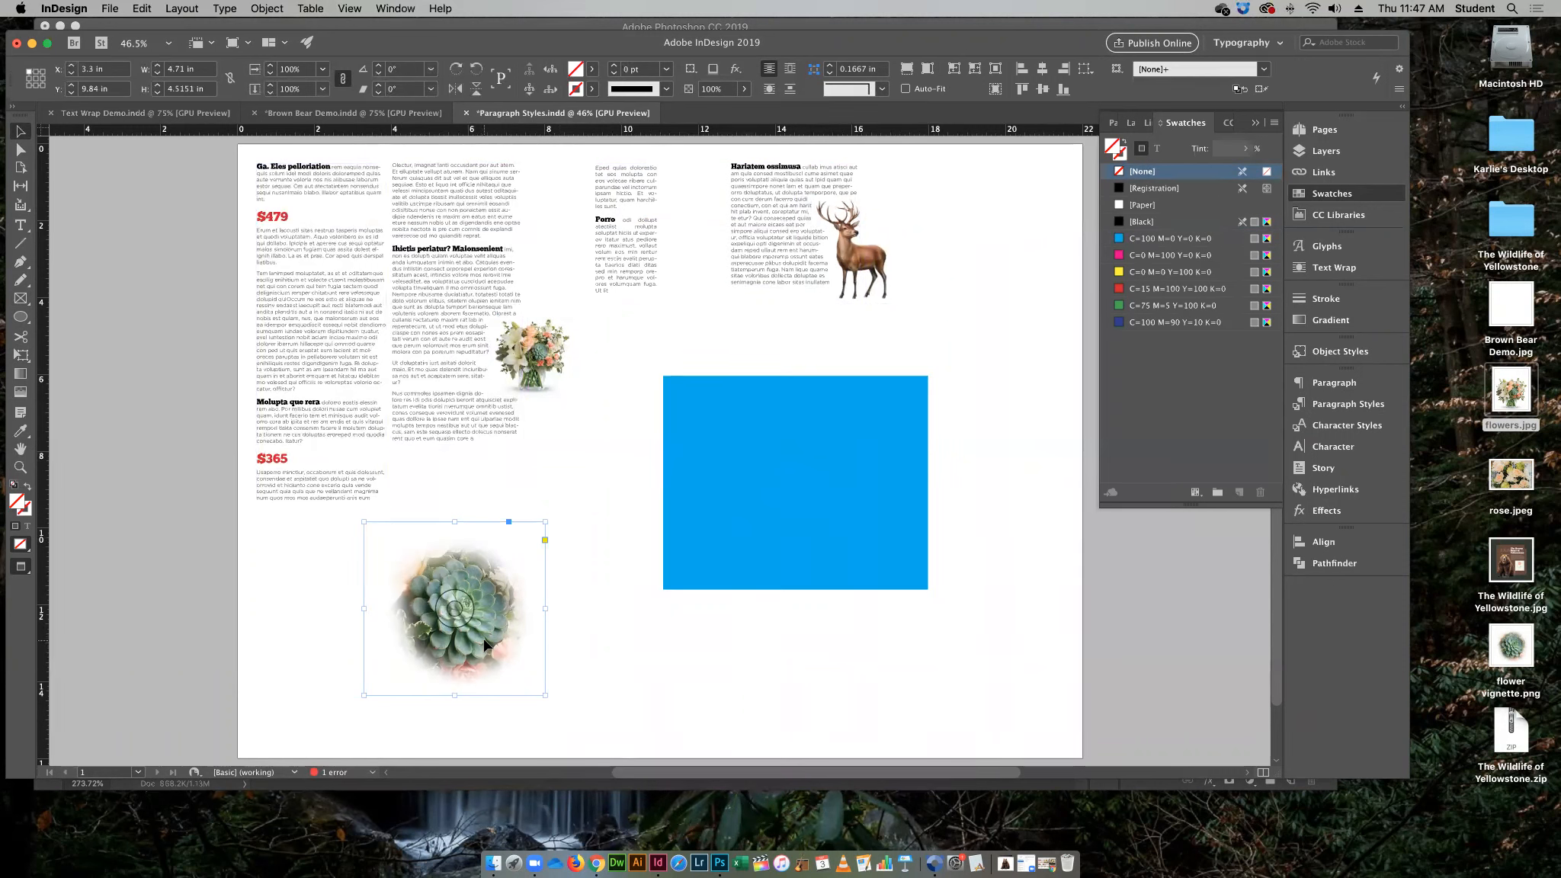
{"action": "left_click_drag", "start_coordinate": [485, 646], "coordinate": [775, 497]}
{"action": "left_click", "coordinate": [824, 702]}
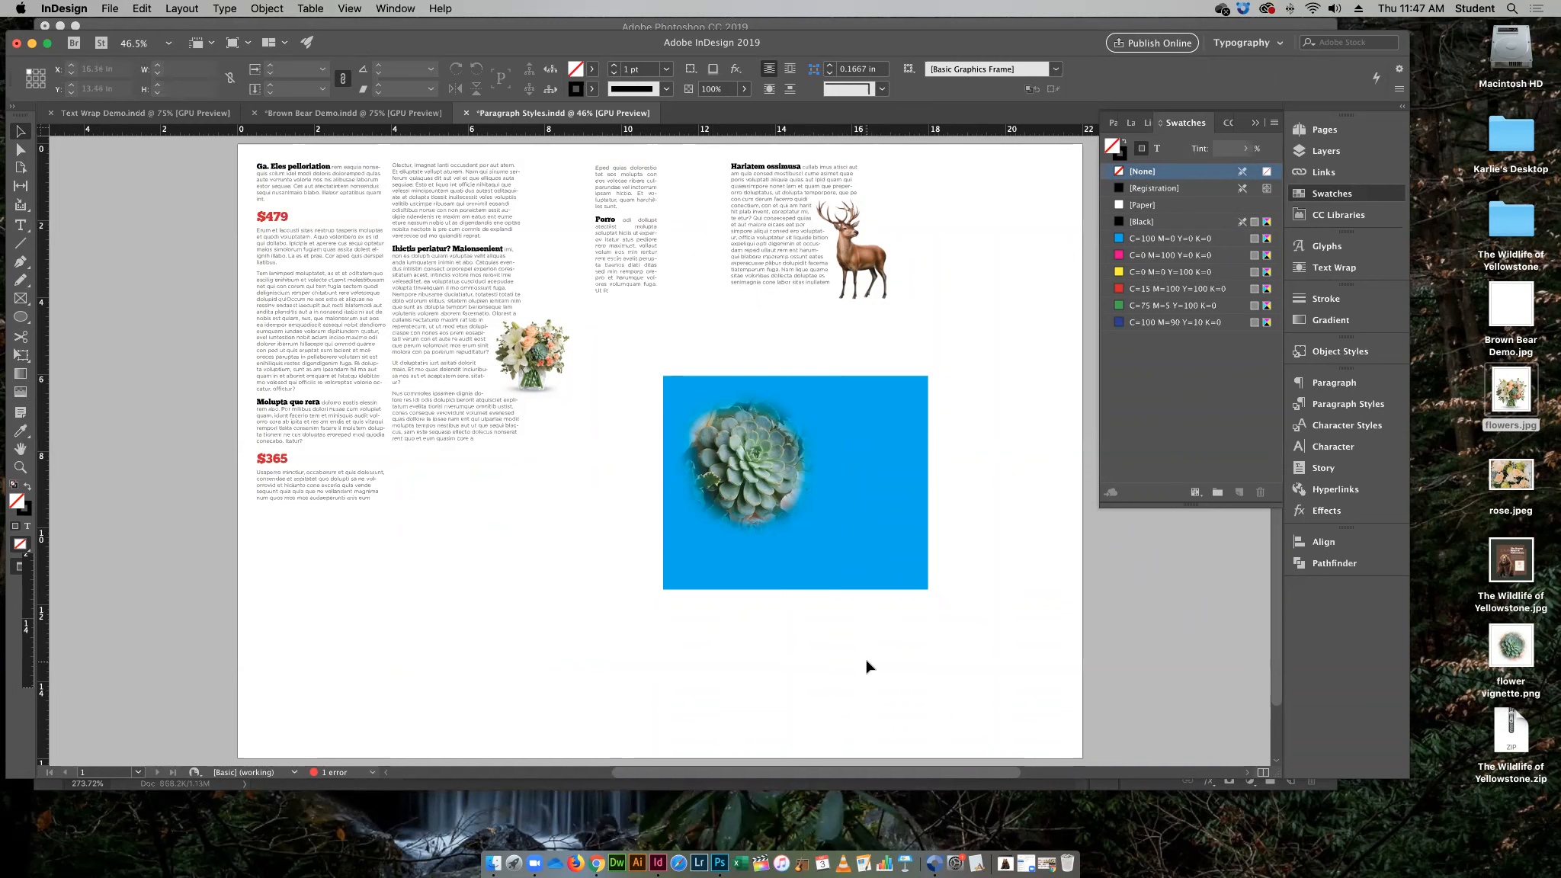
Move the flower vignette back off the blue frame to below the text columns and set its text wrap to wrap around object shape
{"action": "left_click_drag", "start_coordinate": [784, 492], "coordinate": [539, 600]}
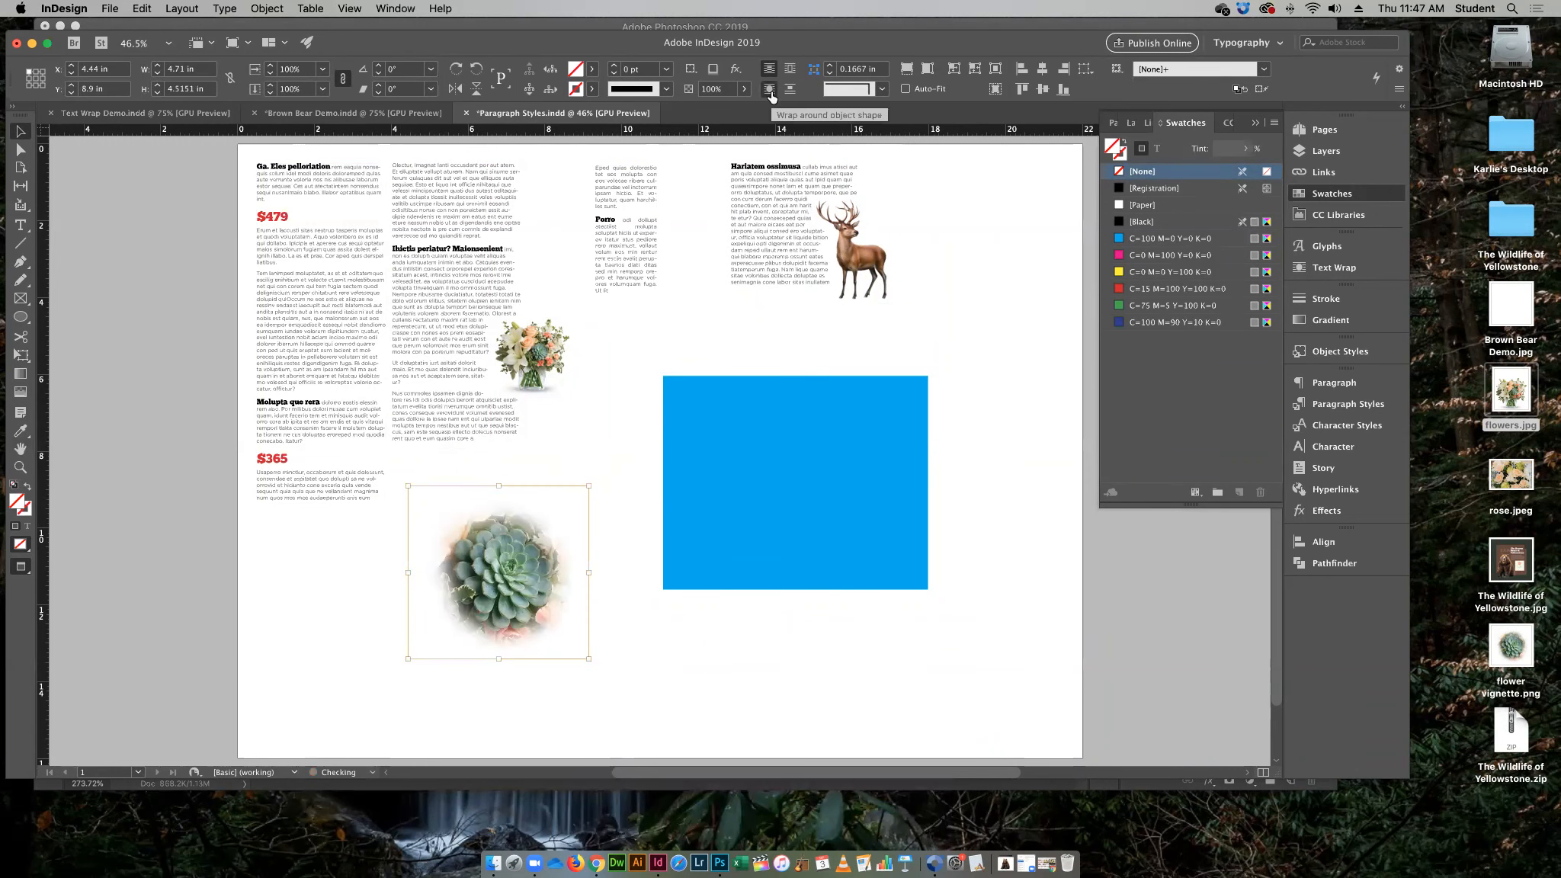
{"action": "left_click", "coordinate": [499, 571]}
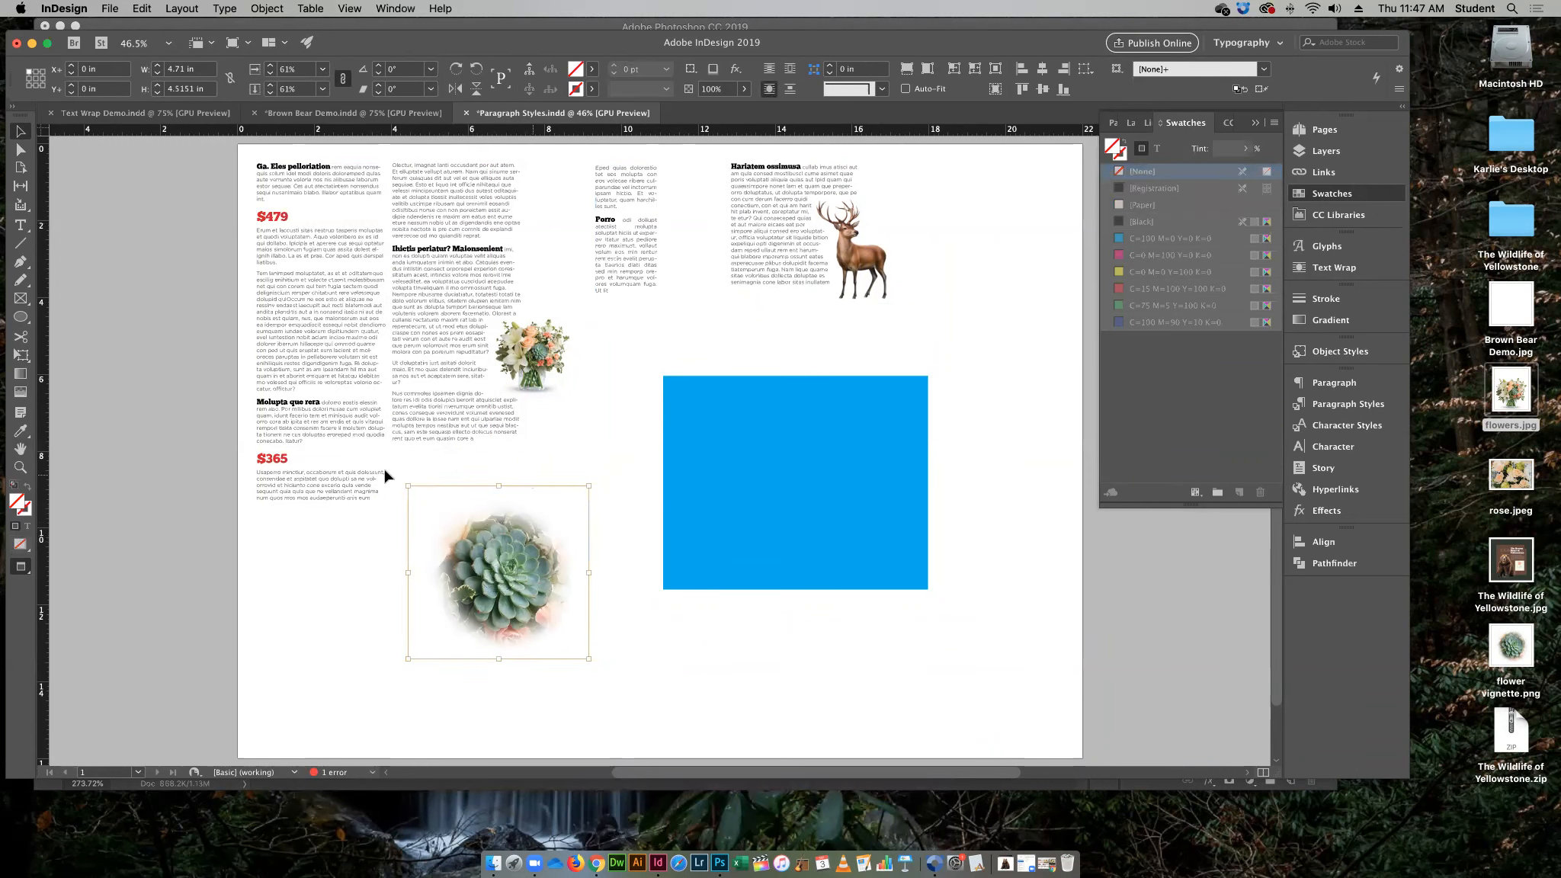
Add extra Pen tool anchor points along the left and upper edges of the succulent image's text wrap path
{"action": "key", "text": "super+space"}
{"action": "left_click_drag", "start_coordinate": [508, 591], "coordinate": [638, 687]}
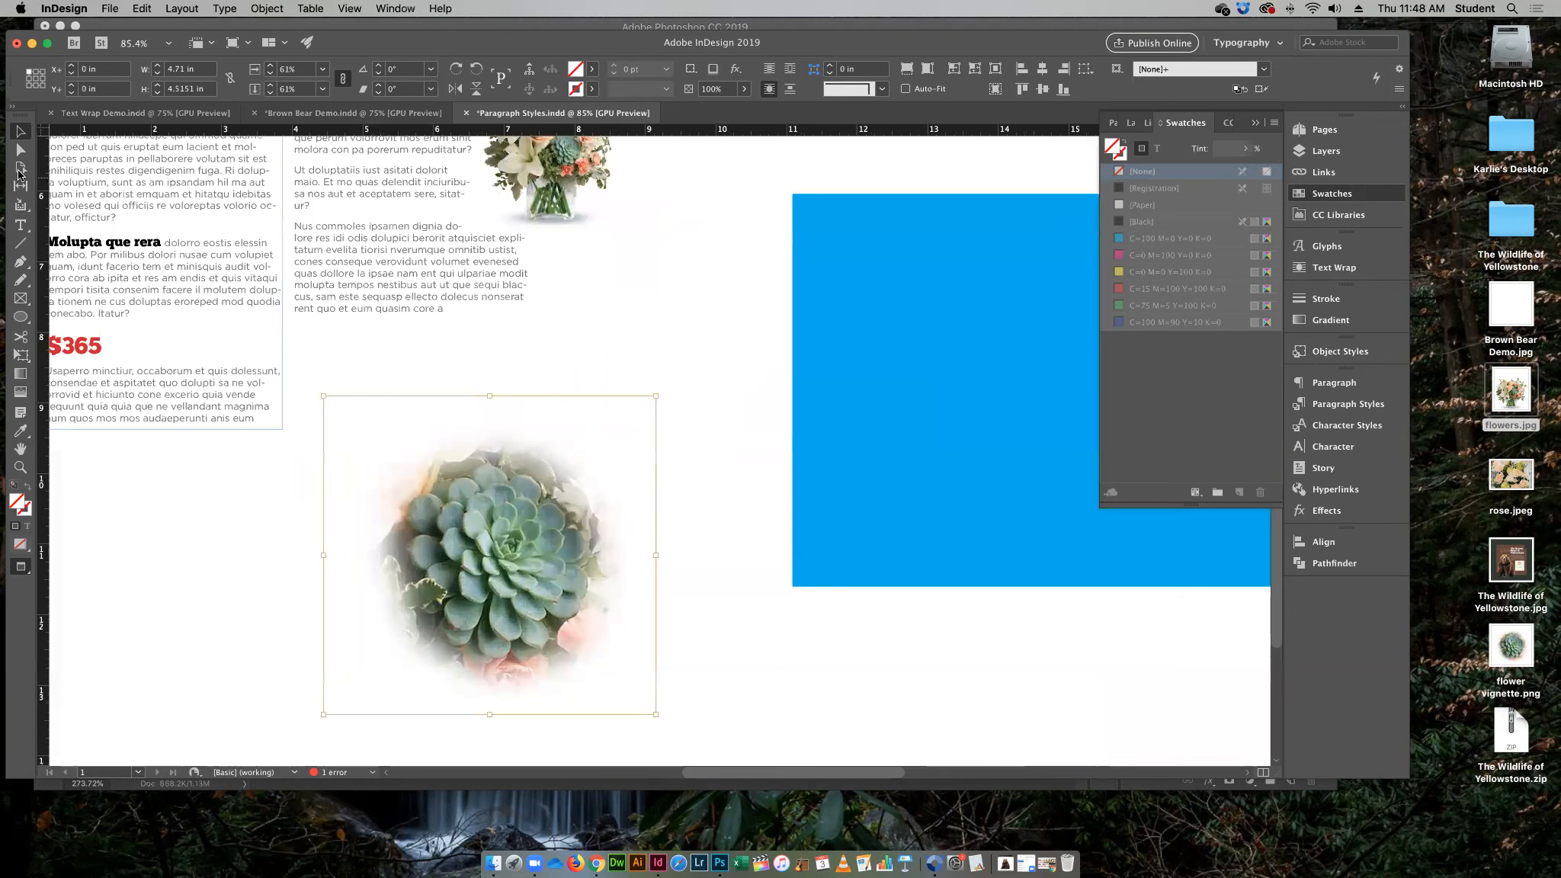
{"action": "left_click", "coordinate": [21, 150]}
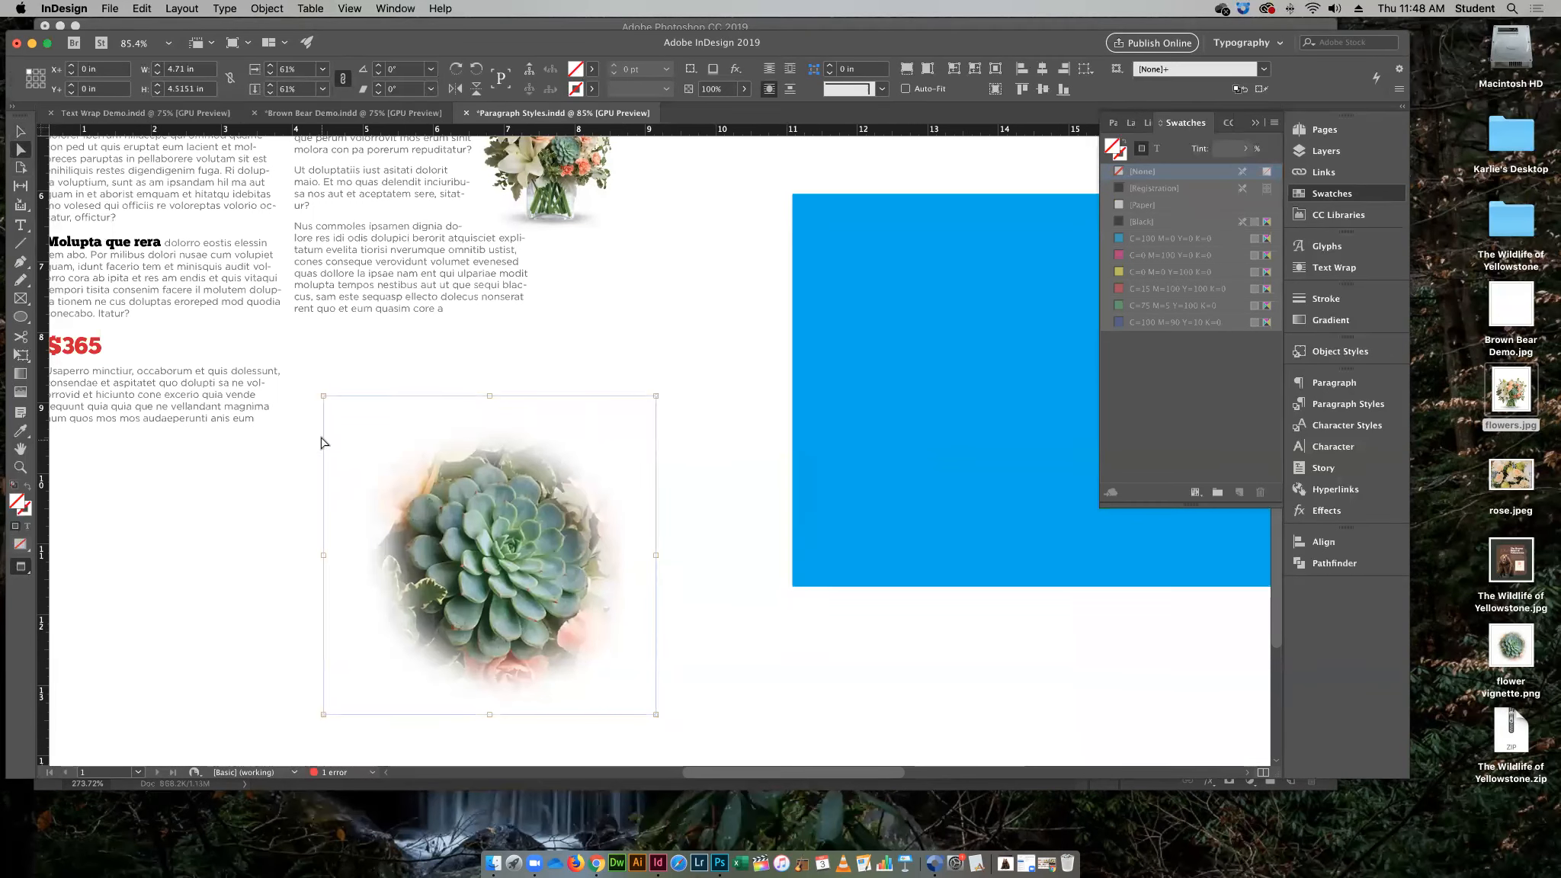
{"action": "left_click", "coordinate": [22, 262]}
{"action": "left_click", "coordinate": [323, 503]}
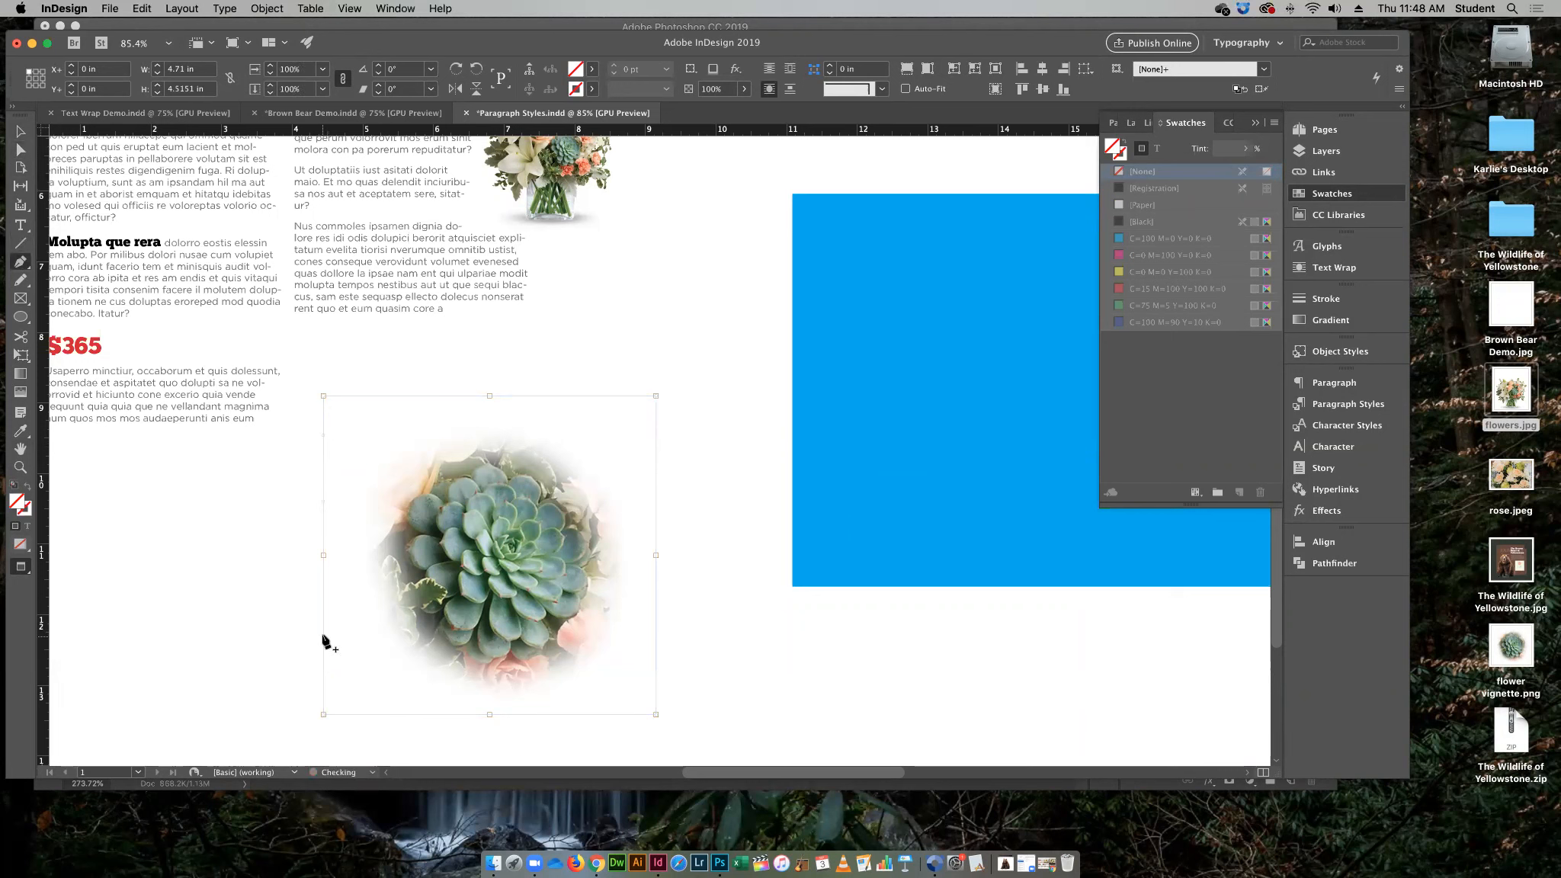
{"action": "left_click", "coordinate": [412, 397]}
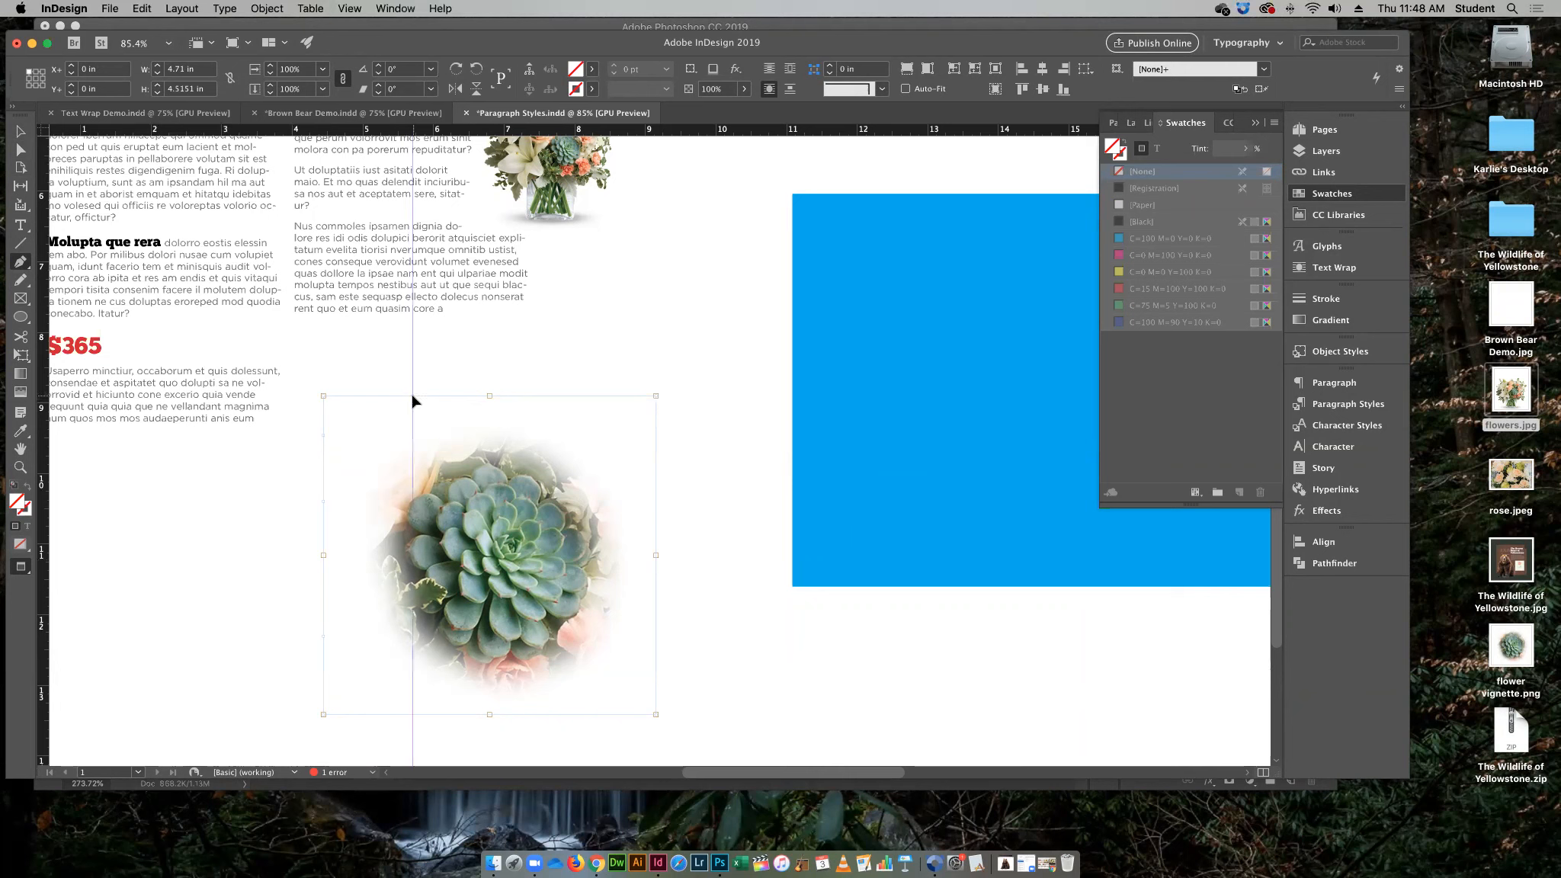
Reshape the upper-left, left and lower-left wrap path points into a curve that follows the succulent's rounded side
{"action": "left_click", "coordinate": [23, 153]}
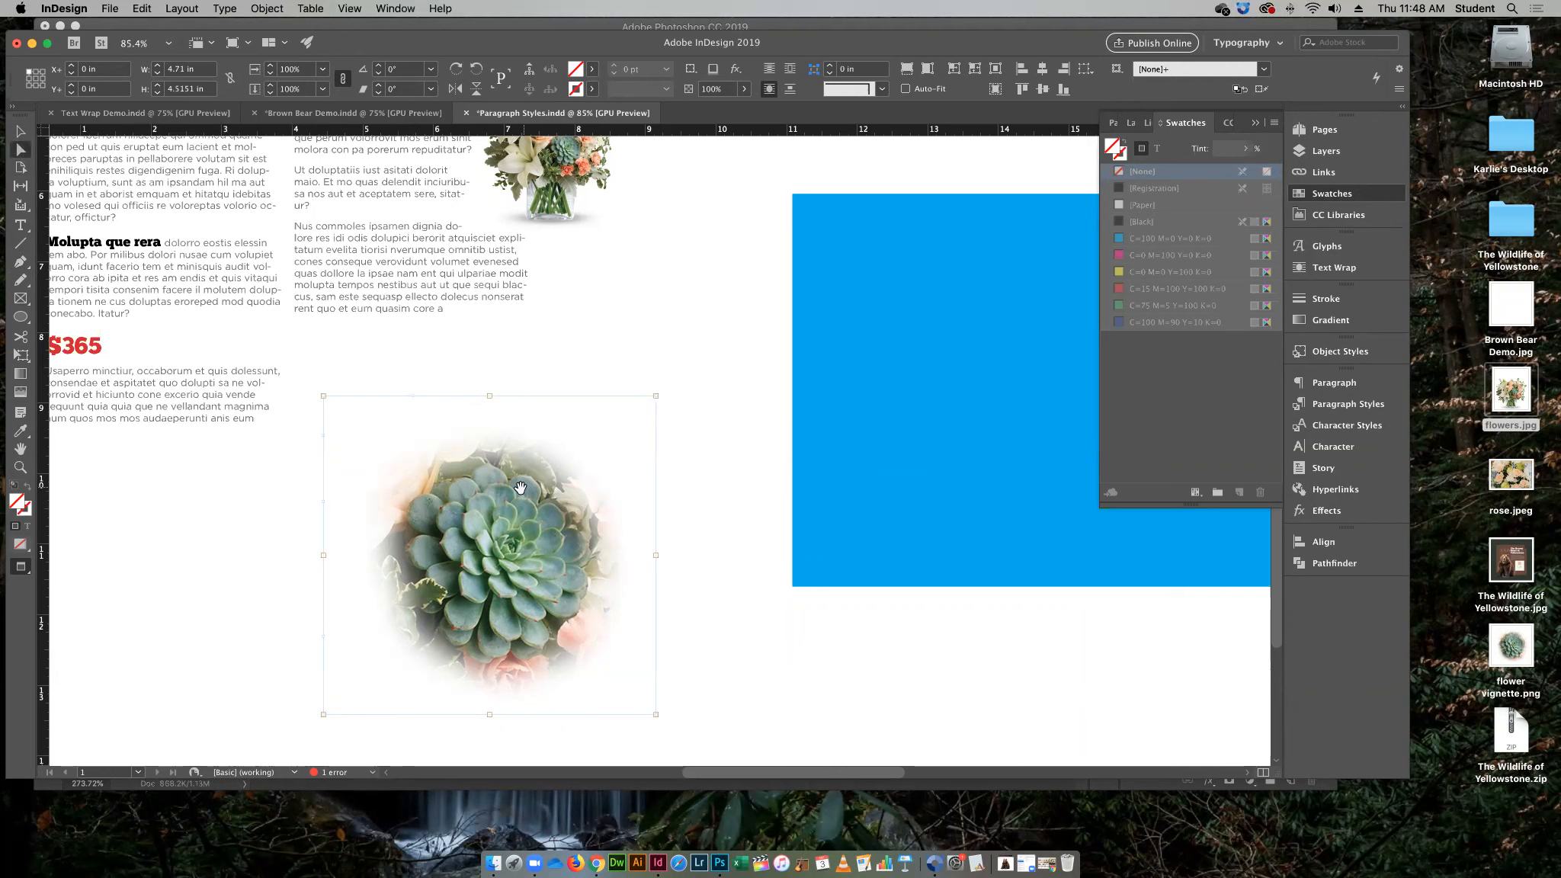
{"action": "left_click_drag", "start_coordinate": [412, 396], "coordinate": [433, 417]}
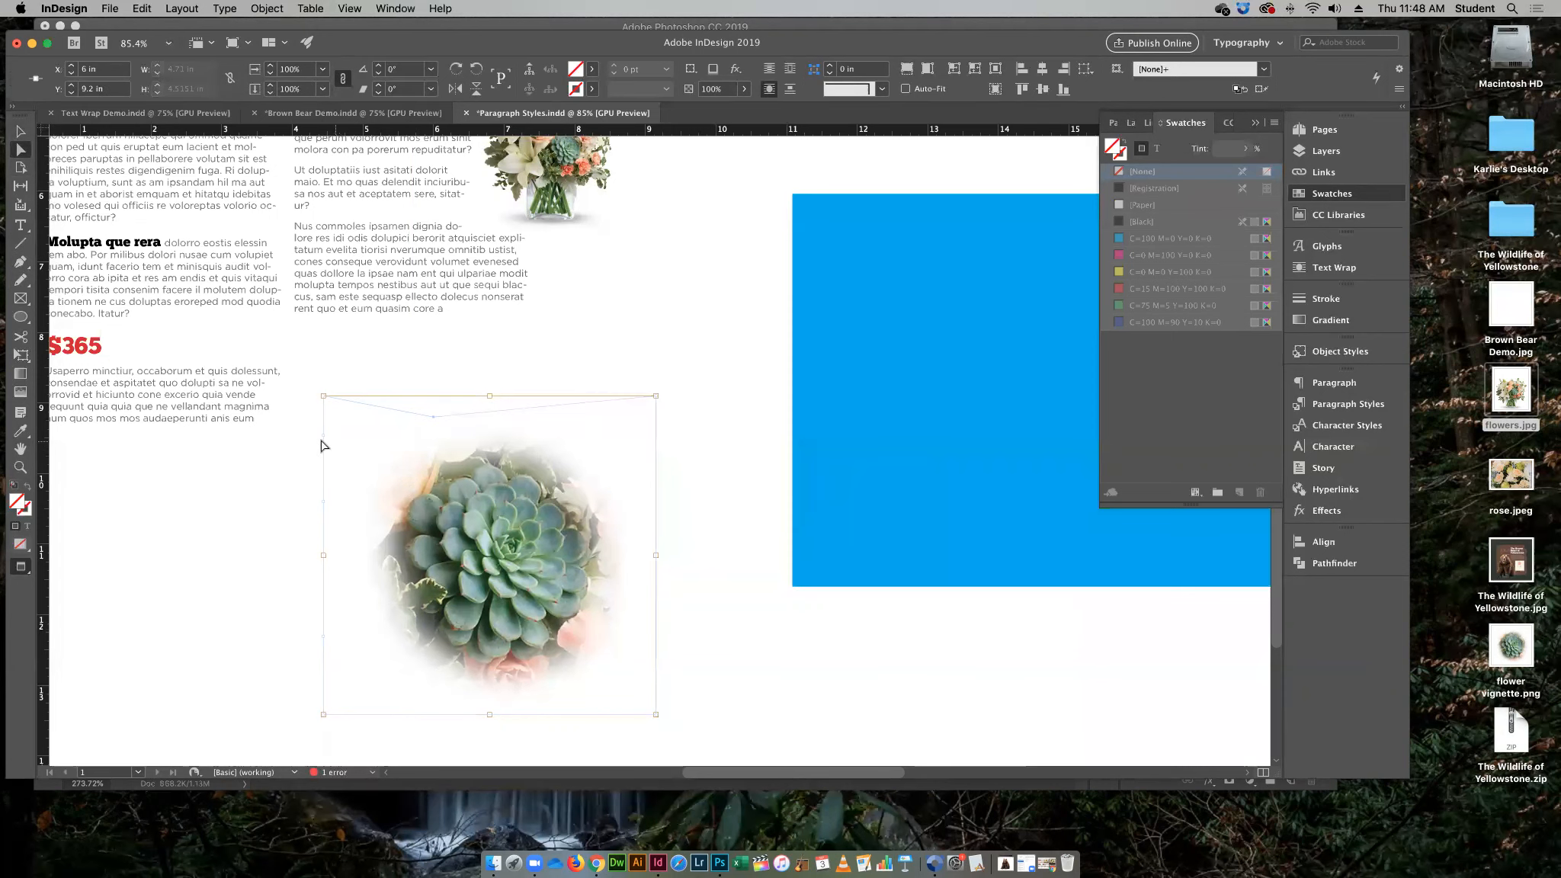
{"action": "left_click_drag", "start_coordinate": [324, 397], "coordinate": [379, 675]}
{"action": "left_click_drag", "start_coordinate": [312, 716], "coordinate": [418, 704]}
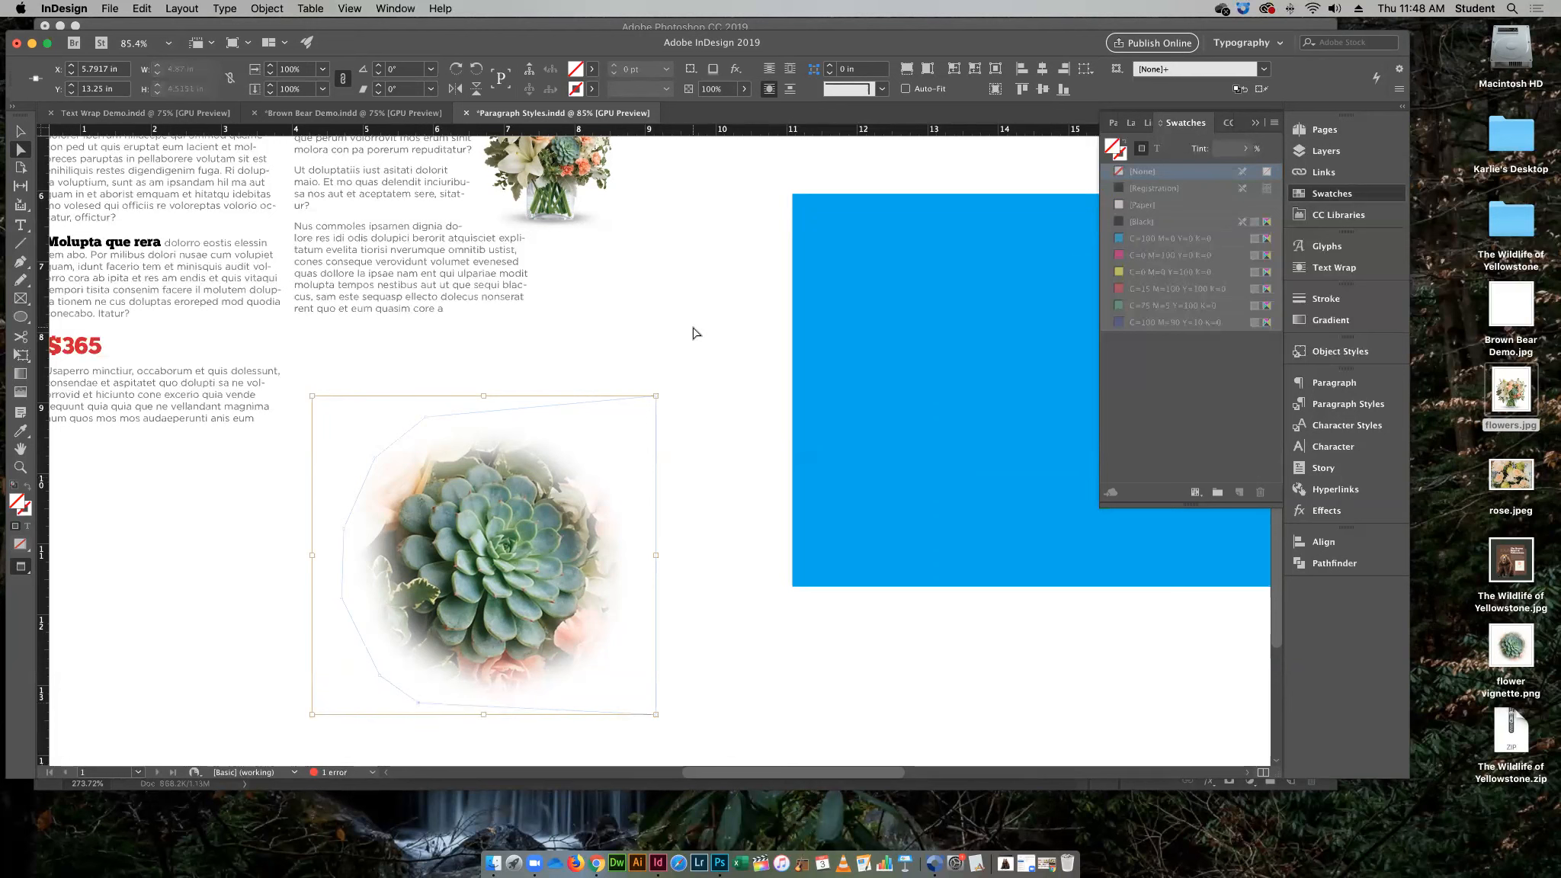
{"action": "key", "text": "super+0"}
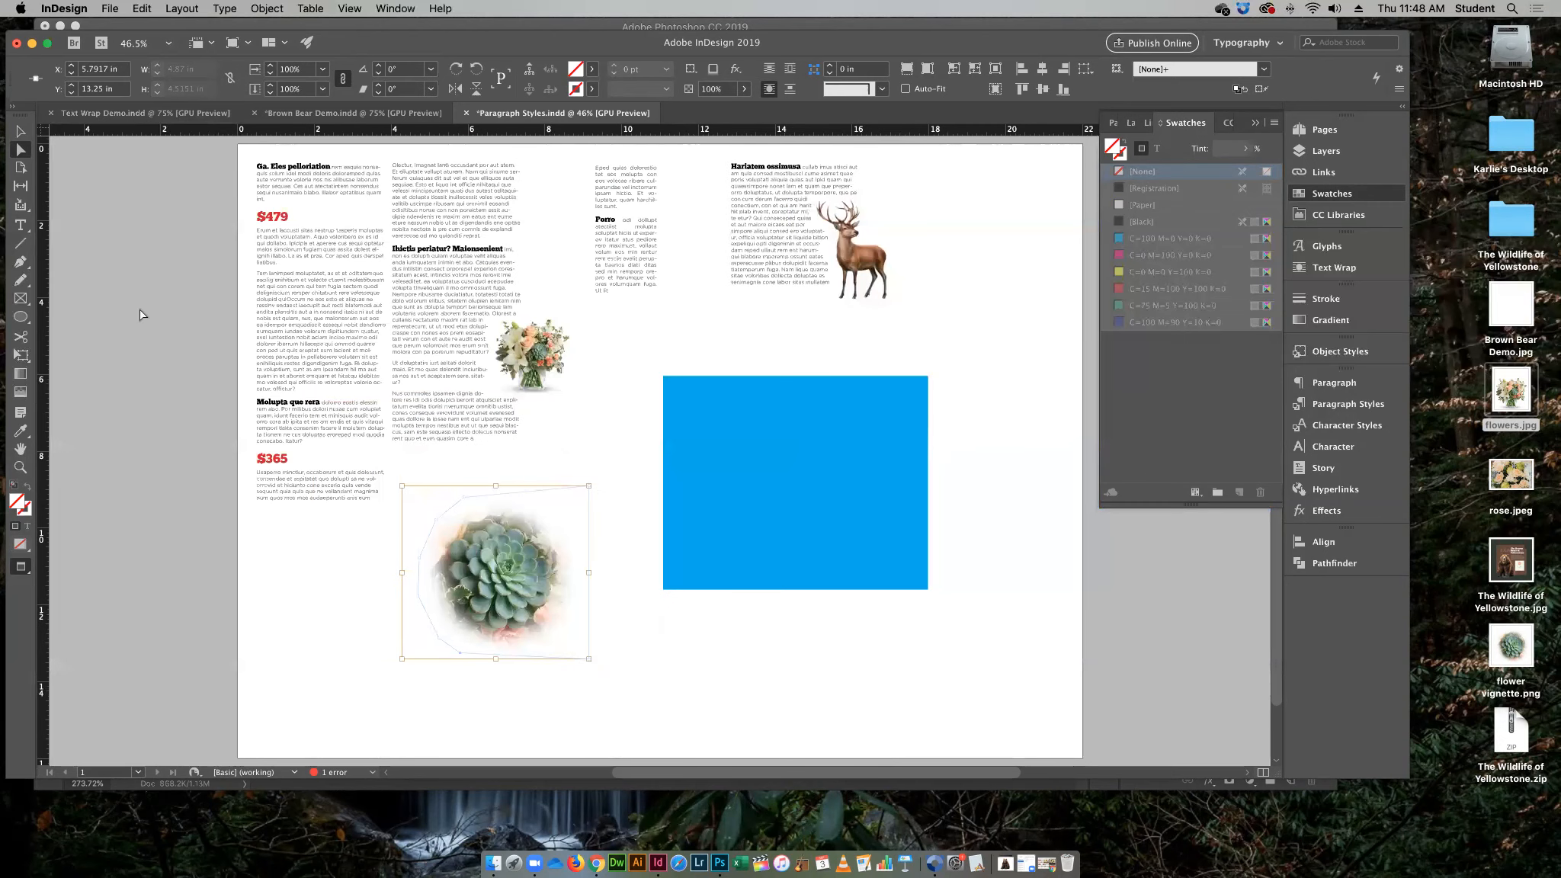
Scale the succulent graphic inside its frame down to about 4.16 × 3.86 in and deselect it
{"action": "left_click", "coordinate": [21, 131]}
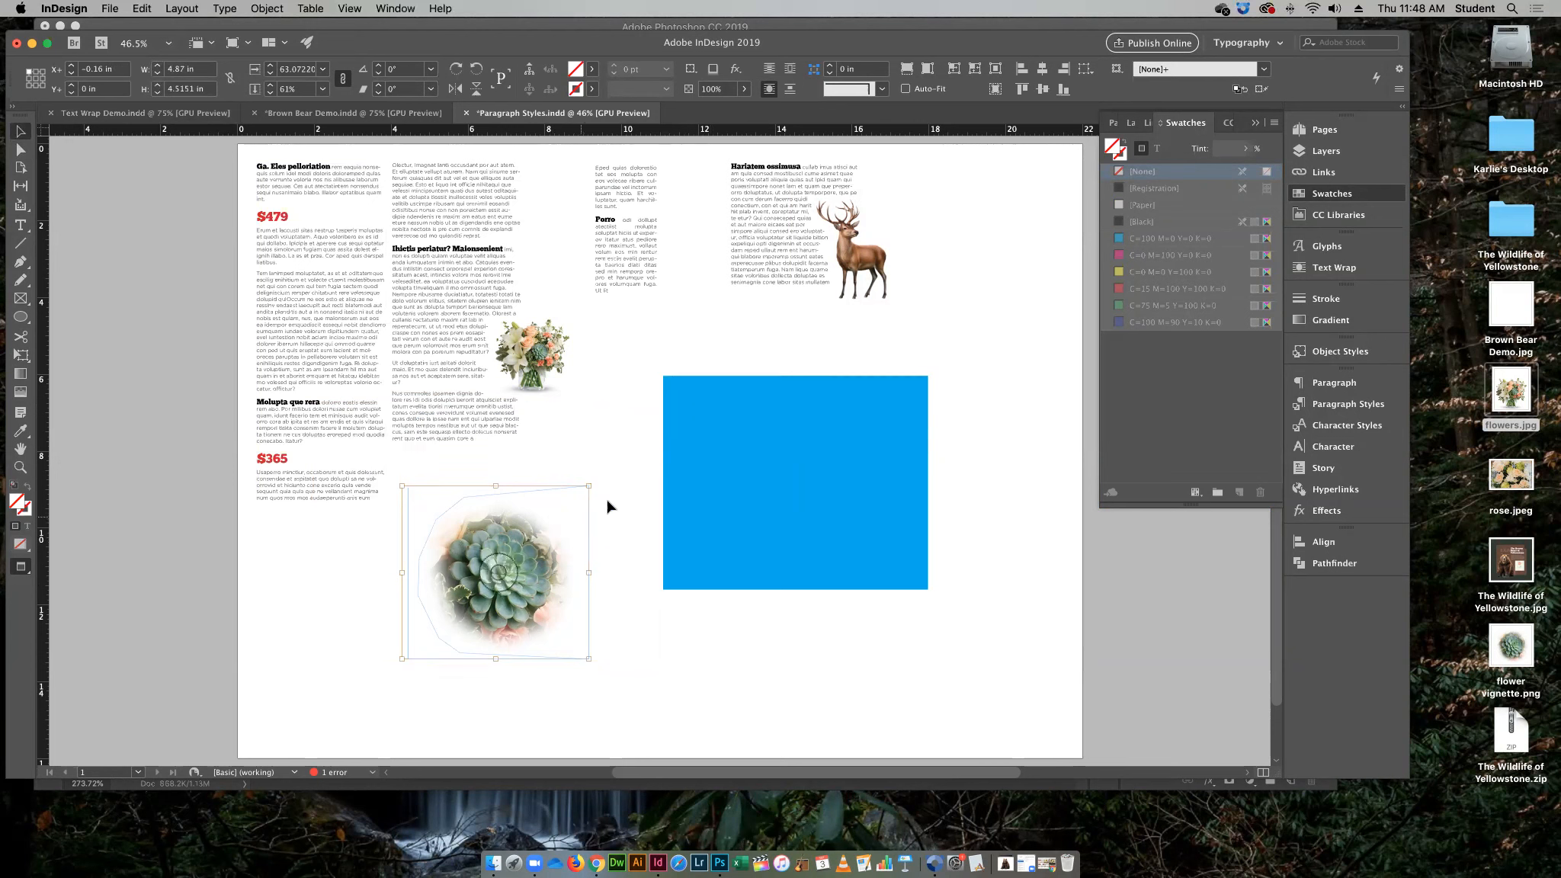
{"action": "left_click_drag", "start_coordinate": [588, 484], "coordinate": [538, 510]}
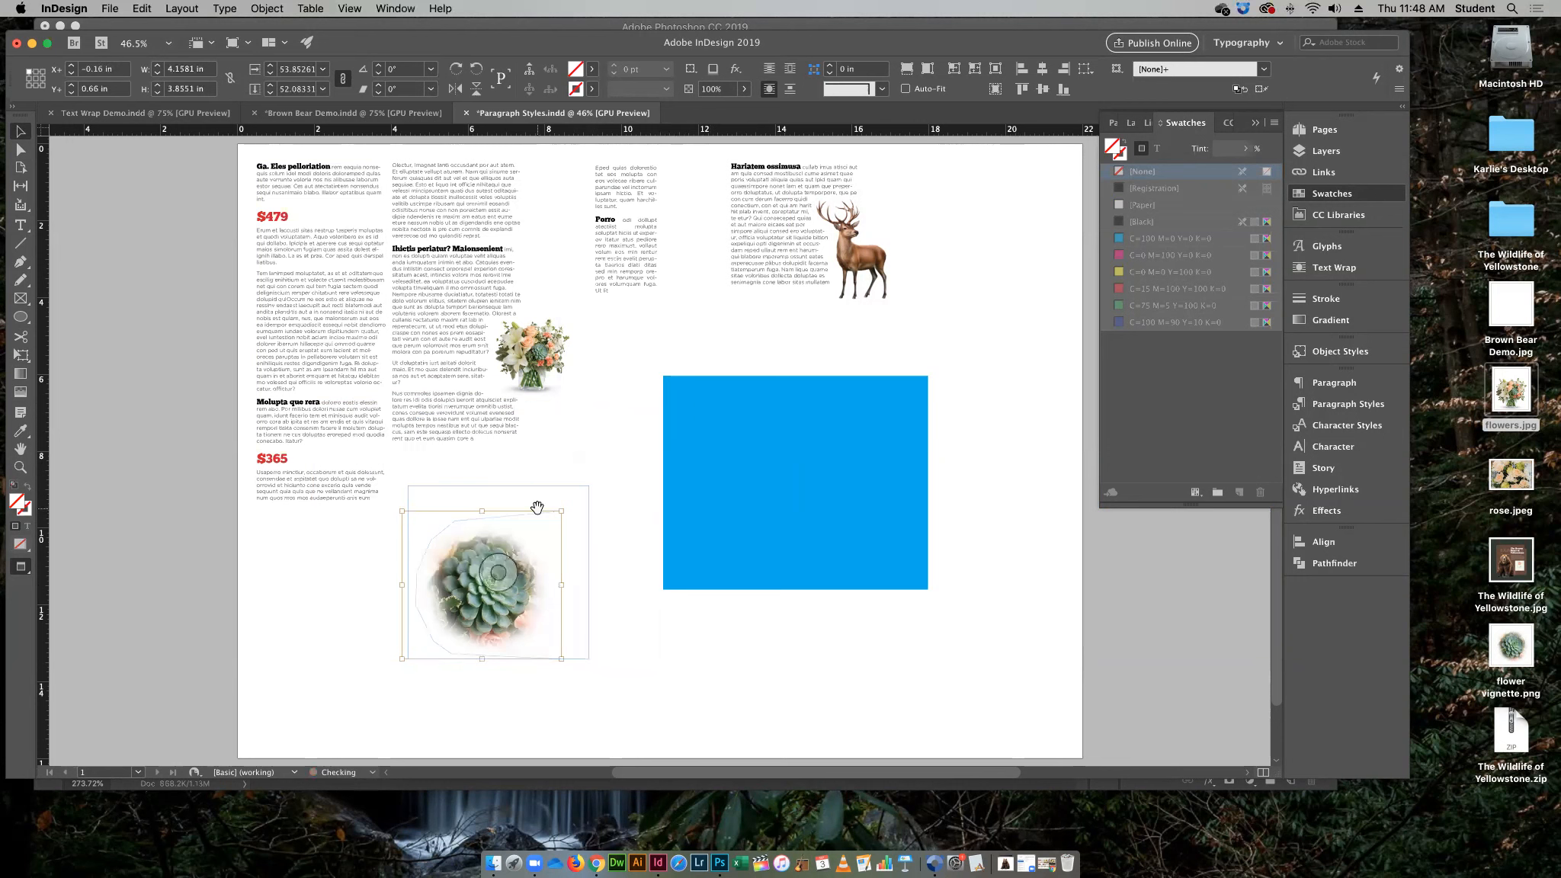
{"action": "left_click", "coordinate": [603, 612]}
Move the succulent frame over the lower part of the two leftmost text columns, to about X 2.26 in, Y 6.22 in, and deselect it
{"action": "left_click_drag", "start_coordinate": [508, 619], "coordinate": [433, 530]}
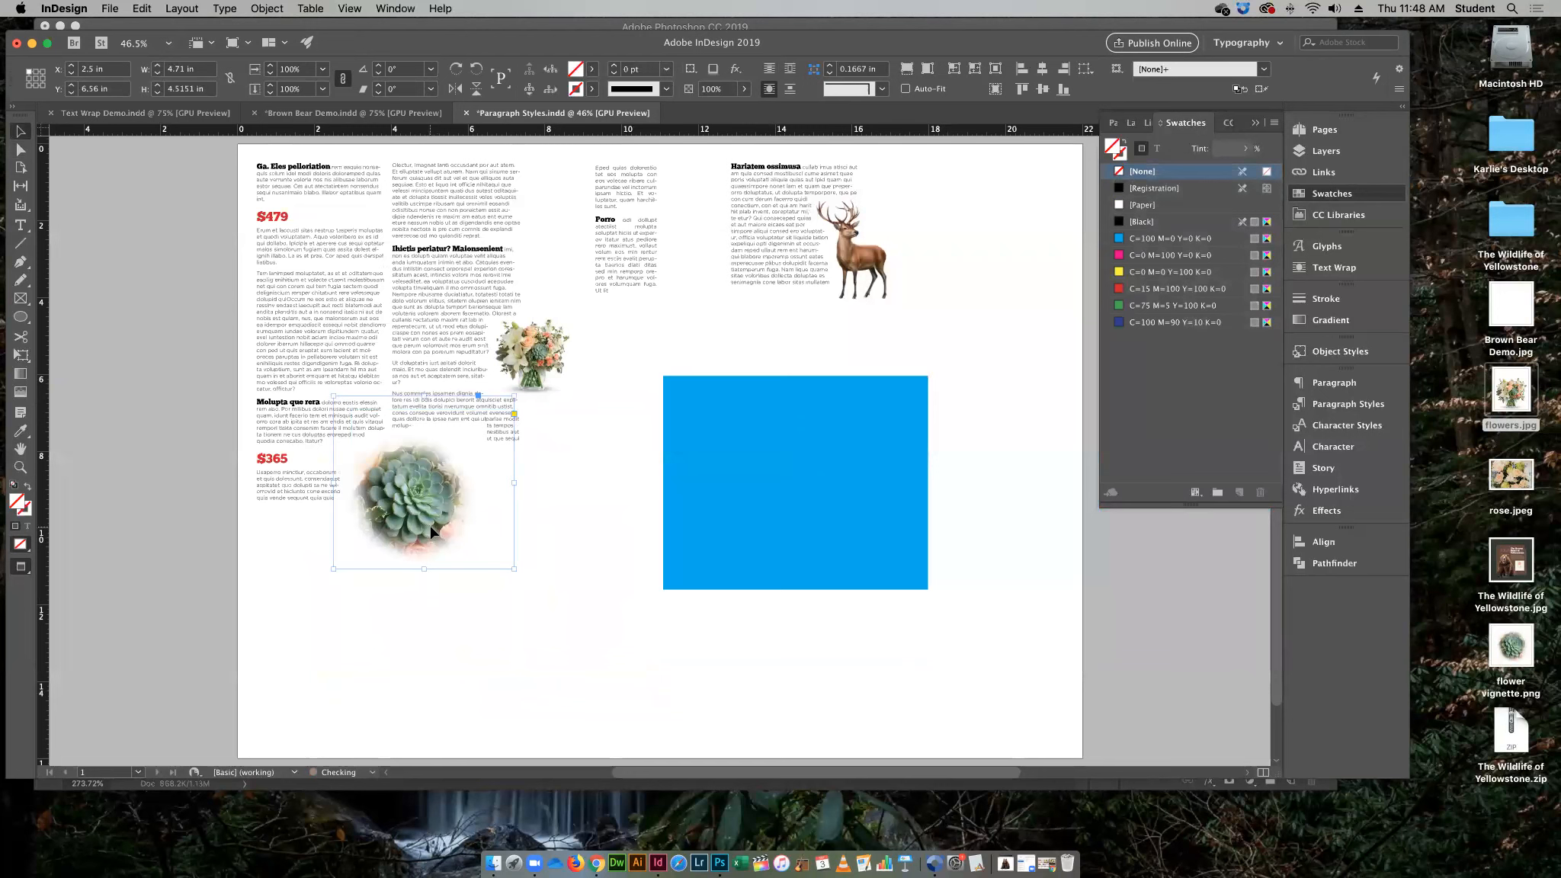
{"action": "left_click_drag", "start_coordinate": [448, 516], "coordinate": [440, 503]}
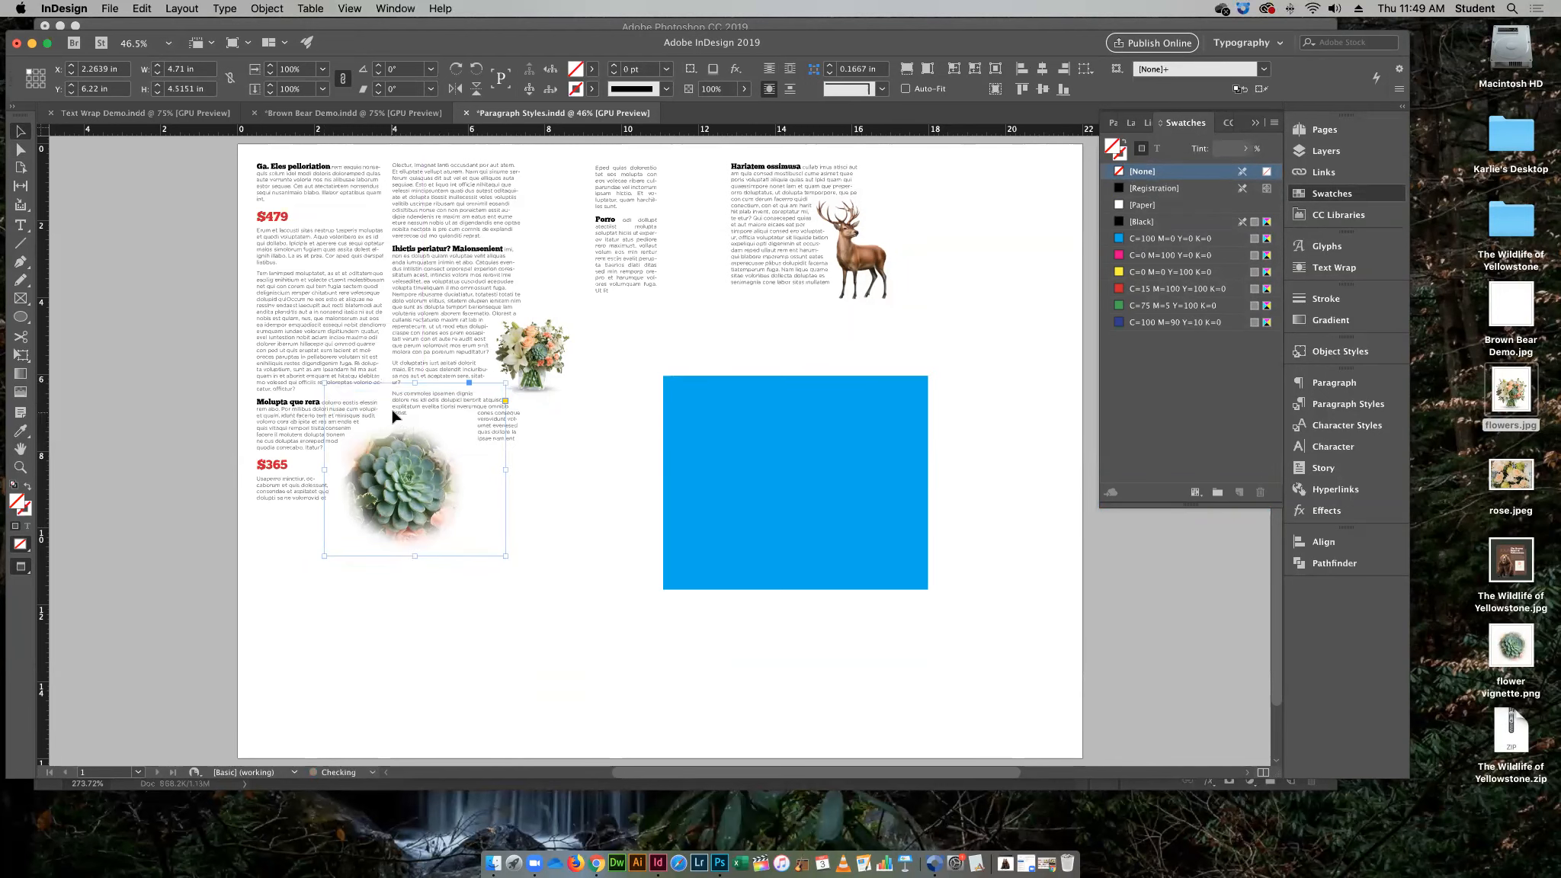
{"action": "left_click", "coordinate": [495, 617]}
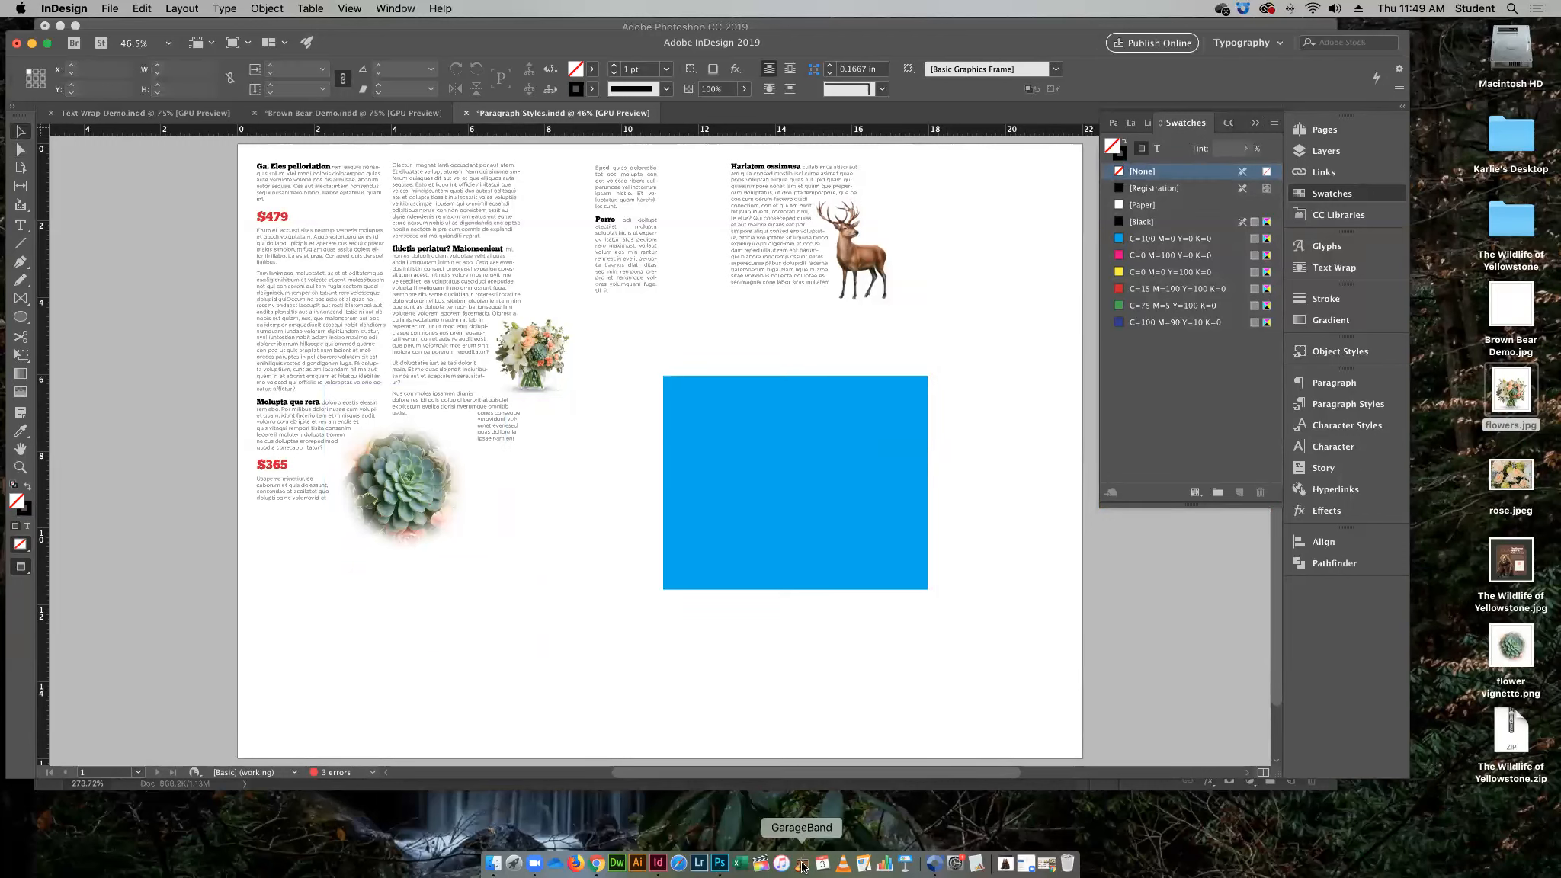
Select the succulent graphic's wrap path and pull its two left-edge anchor points inward, closer to the flower
{"action": "left_click", "coordinate": [424, 511]}
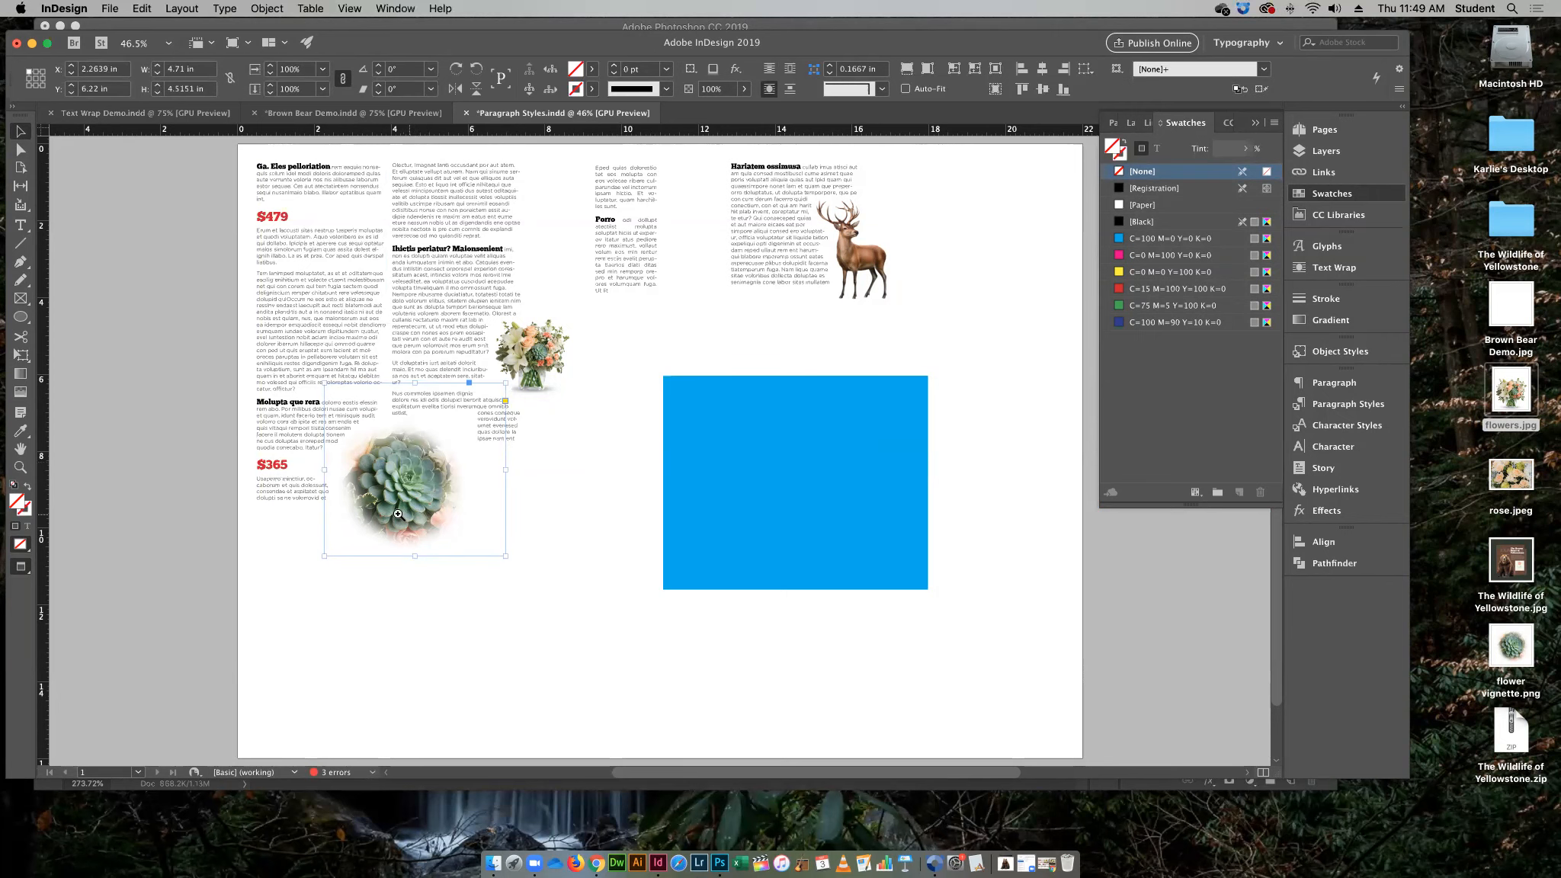
{"action": "left_click_drag", "start_coordinate": [389, 503], "coordinate": [605, 656]}
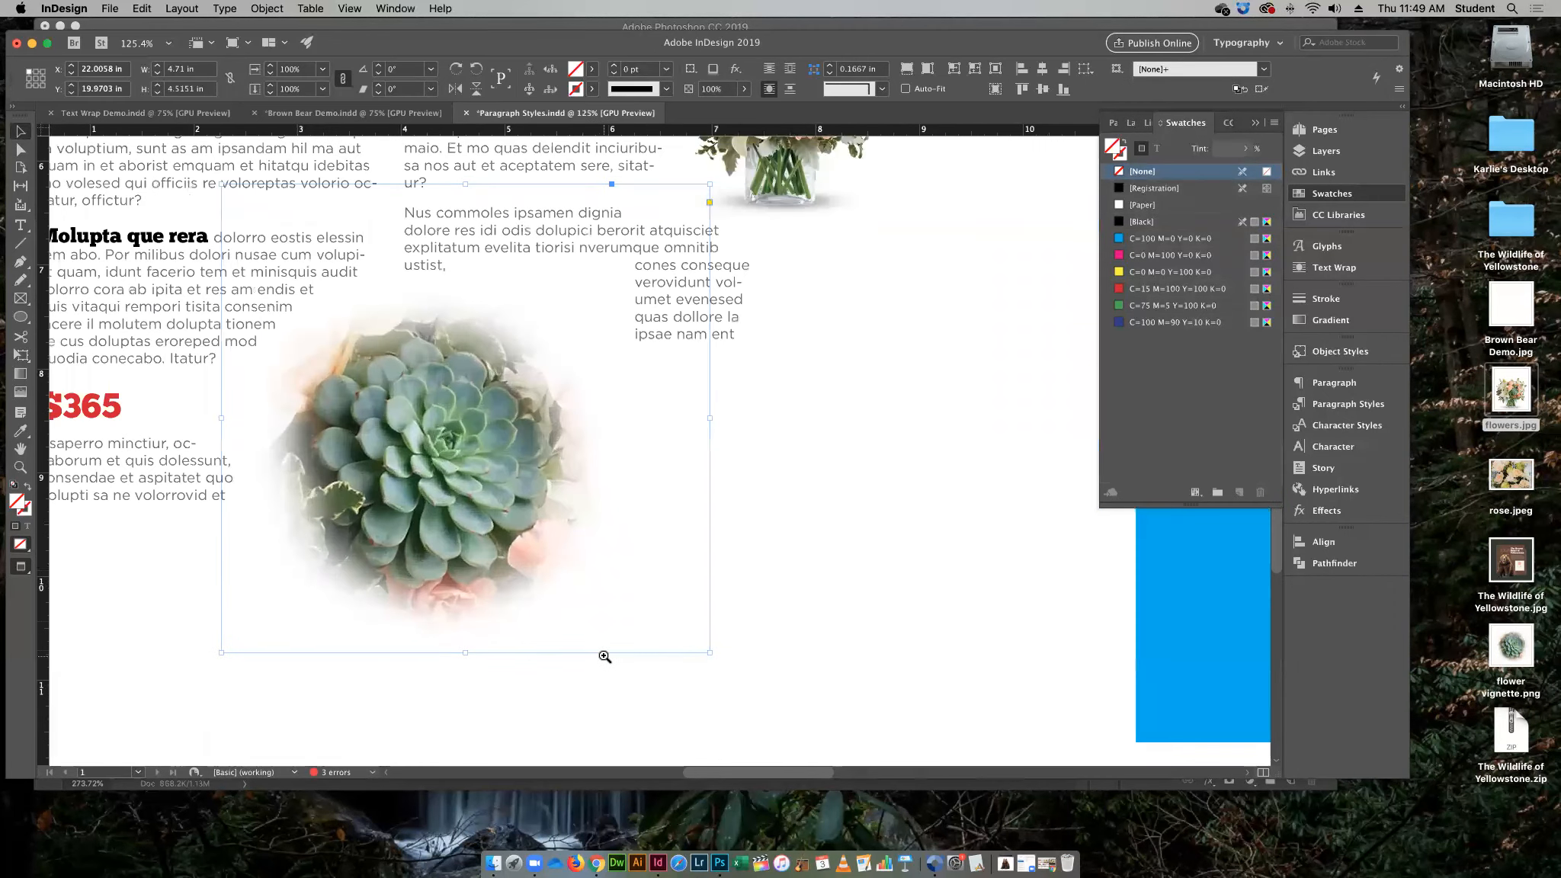
{"action": "left_click", "coordinate": [21, 149]}
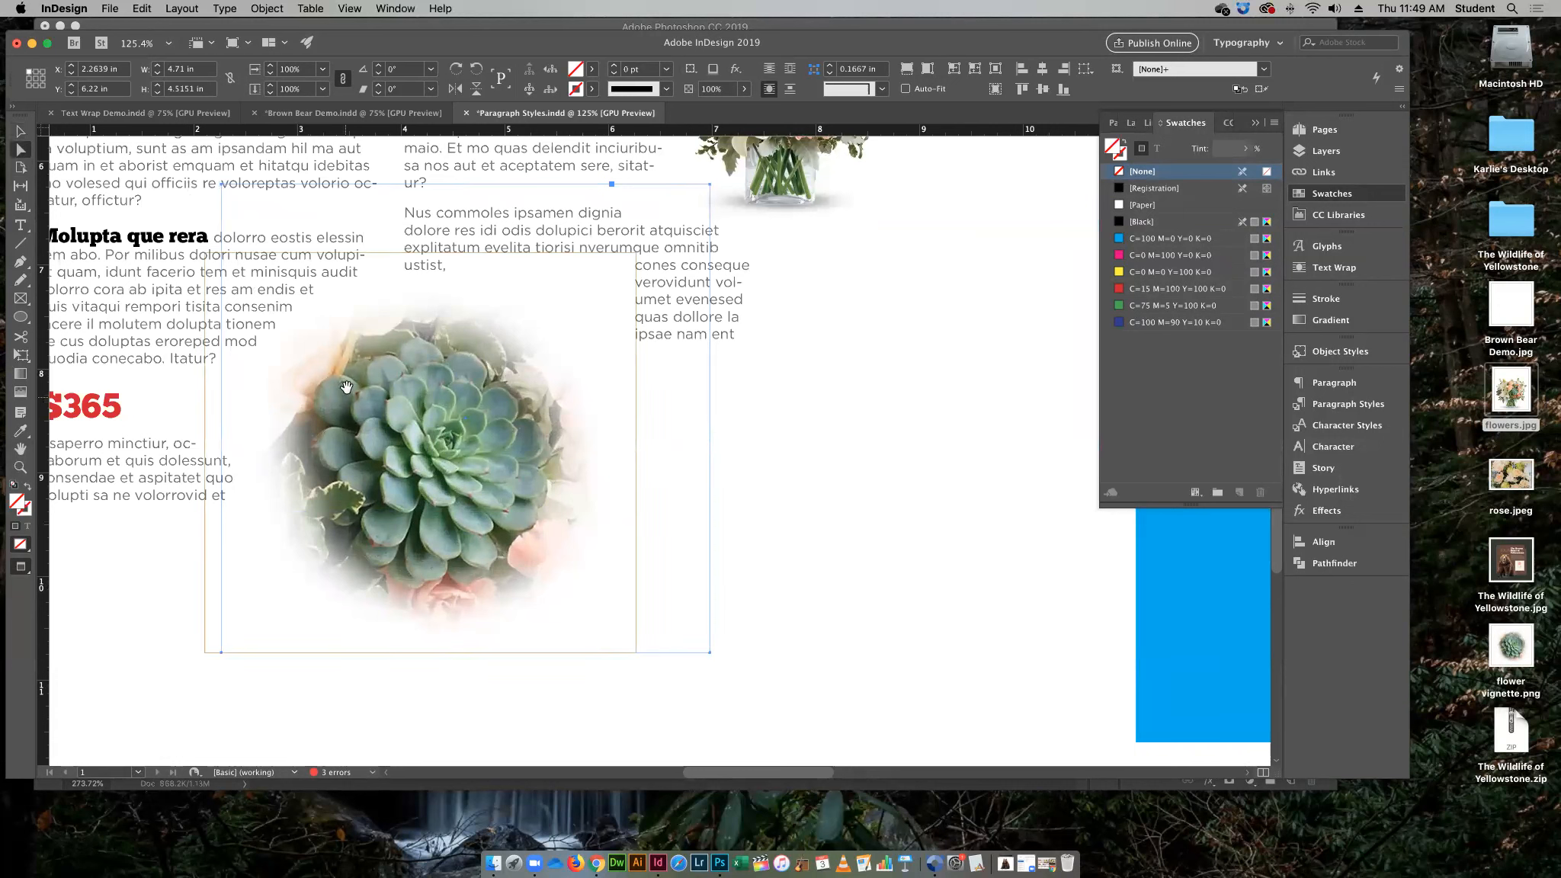
{"action": "left_click", "coordinate": [382, 372]}
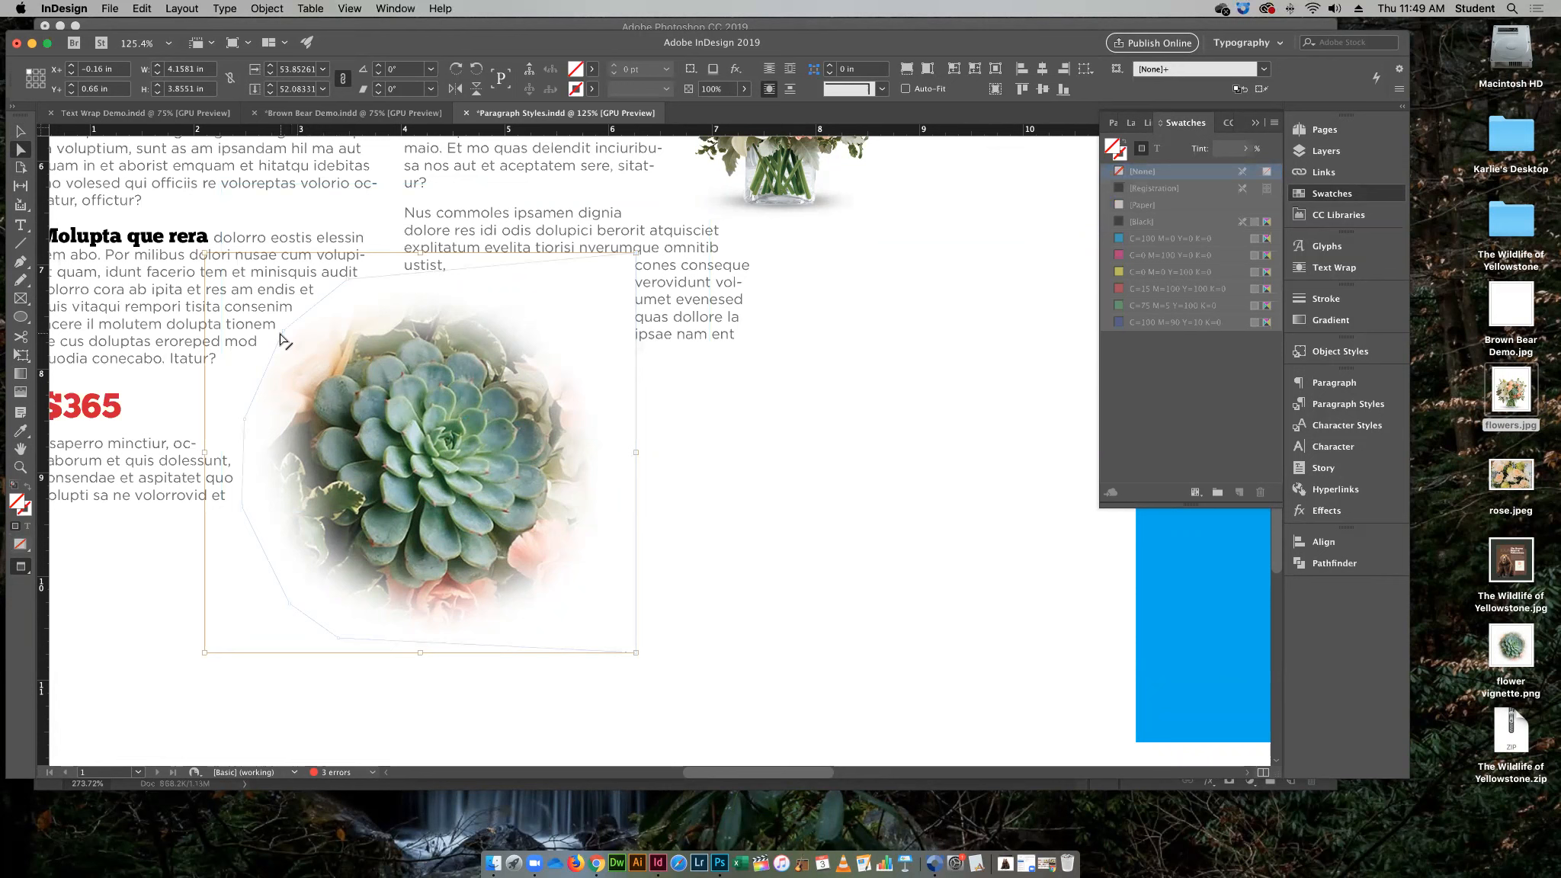
{"action": "left_click_drag", "start_coordinate": [289, 339], "coordinate": [261, 417]}
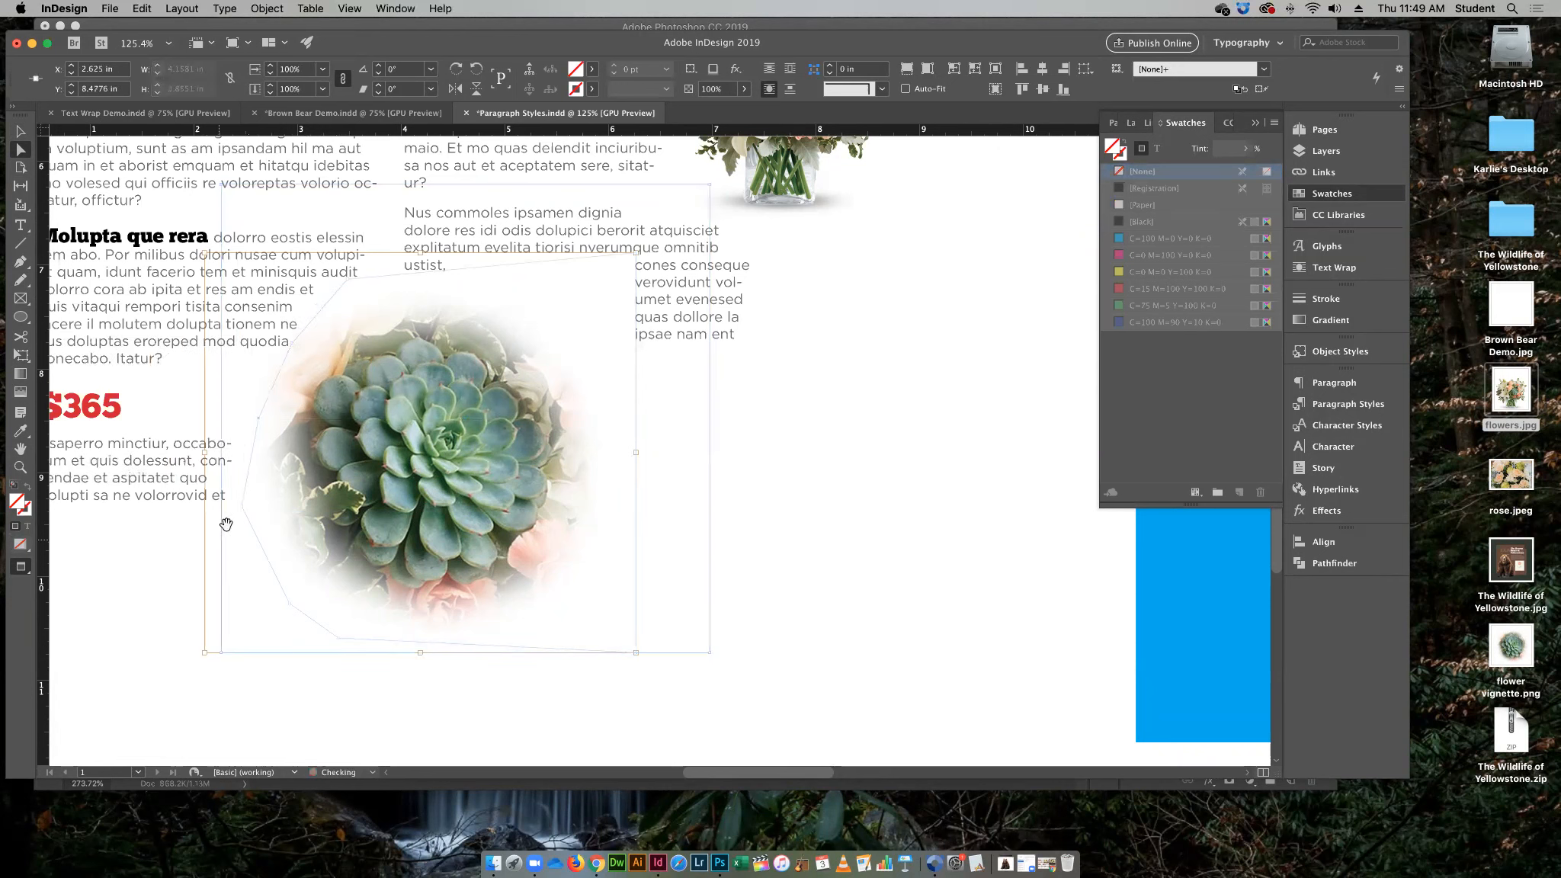
{"action": "mouse_move", "coordinate": [242, 514]}
{"action": "left_mouse_down"}
{"action": "mouse_move", "coordinate": [263, 510]}
{"action": "mouse_move", "coordinate": [257, 493]}
{"action": "left_mouse_up"}
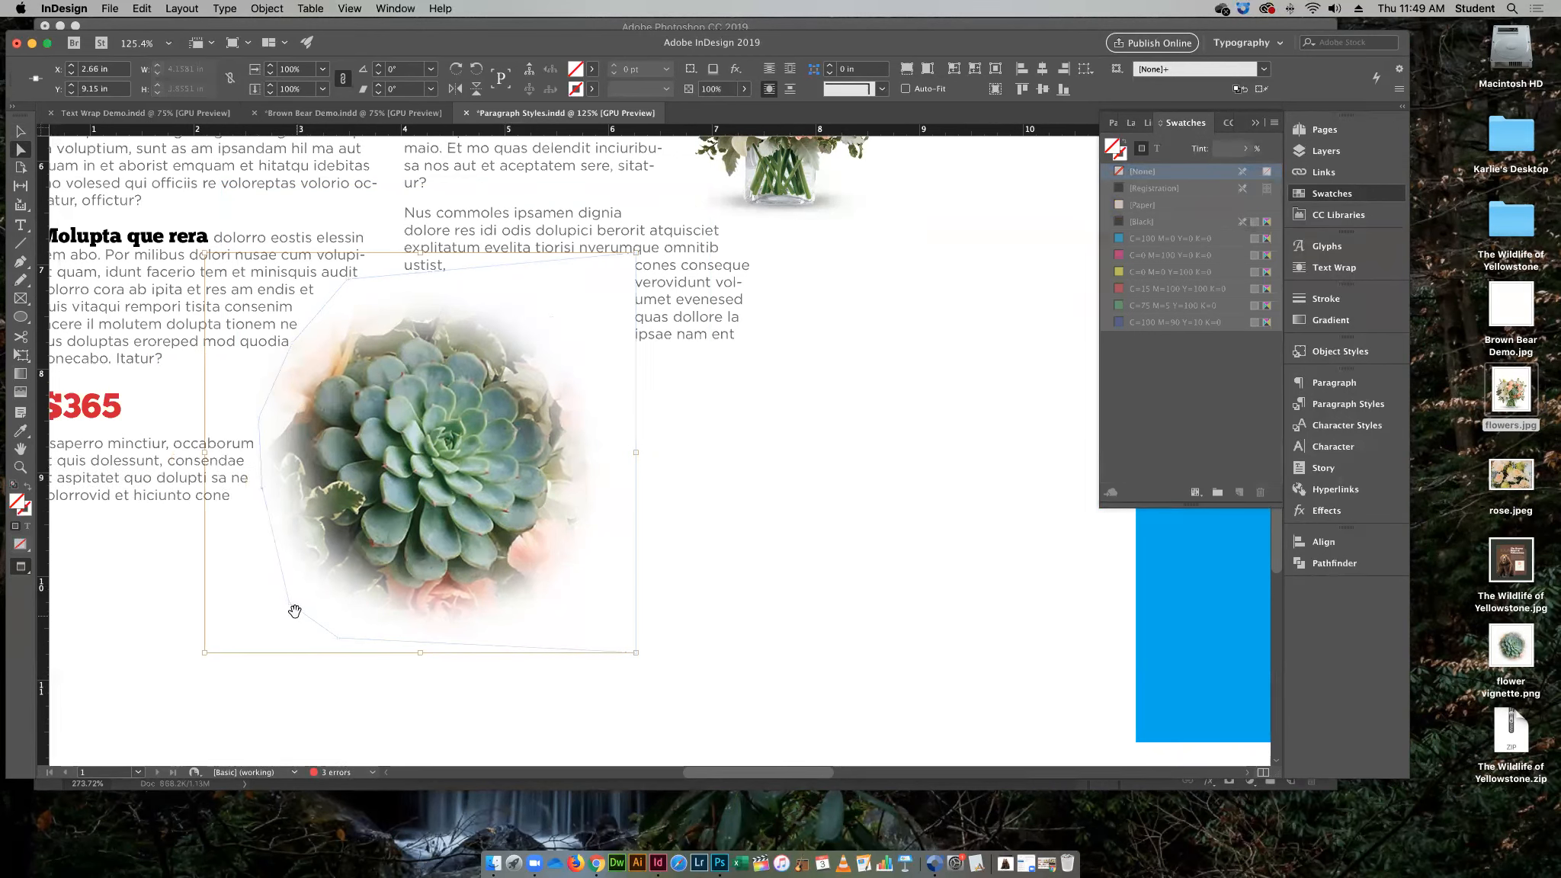
Refine the wrap path by nudging the lower-left point inward, the two left-edge points outward and the upper-left point upward, and deselect it
{"action": "left_click_drag", "start_coordinate": [290, 604], "coordinate": [307, 605]}
{"action": "left_click_drag", "start_coordinate": [263, 489], "coordinate": [251, 494]}
{"action": "left_click_drag", "start_coordinate": [260, 419], "coordinate": [250, 413]}
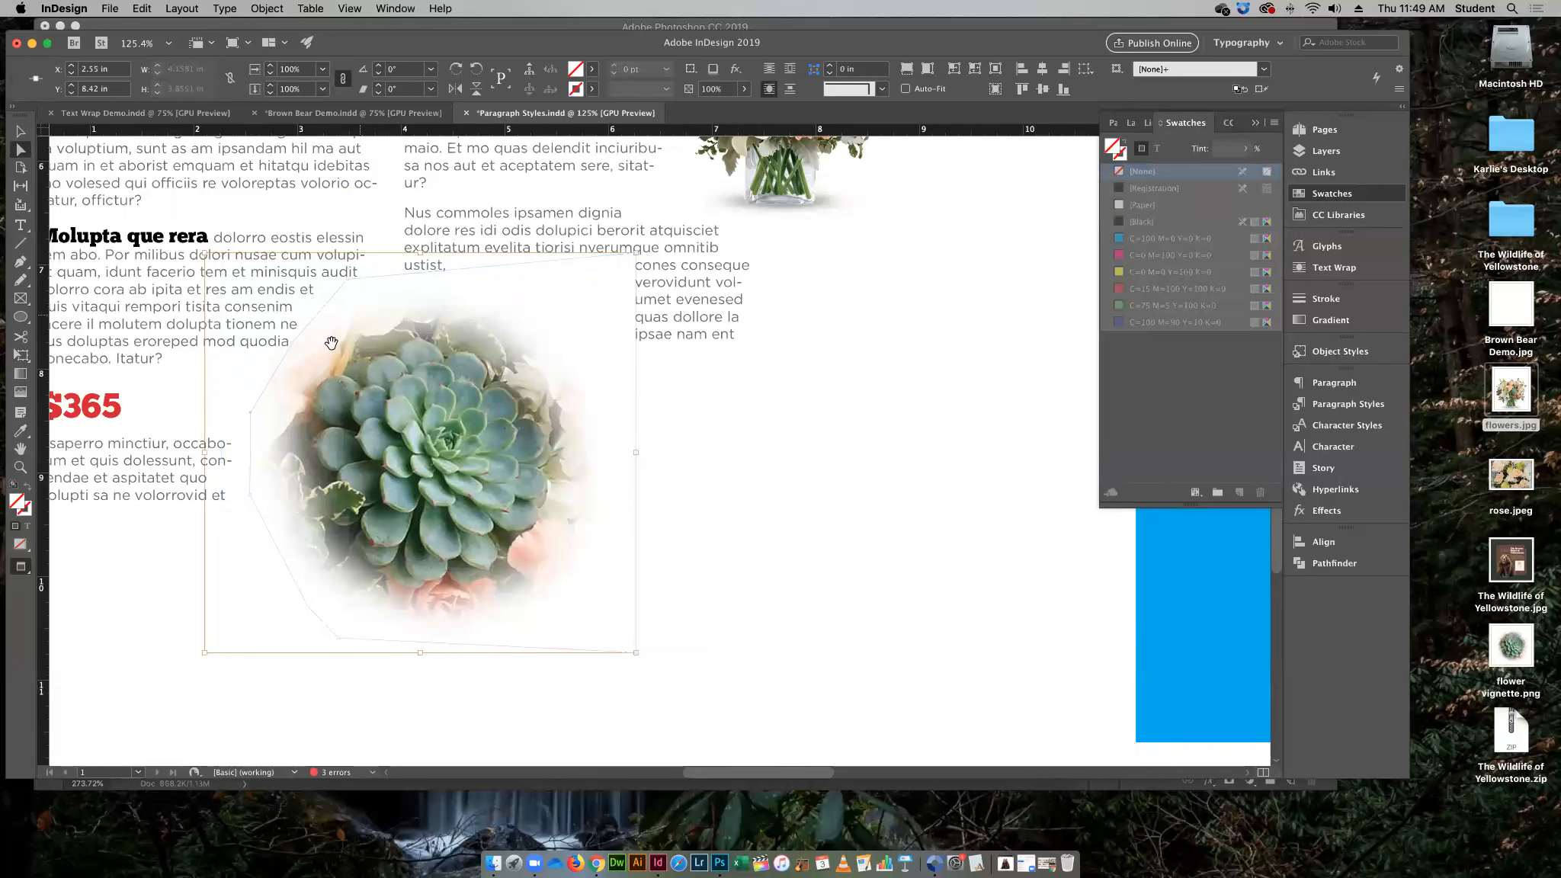
{"action": "left_click_drag", "start_coordinate": [292, 352], "coordinate": [291, 332]}
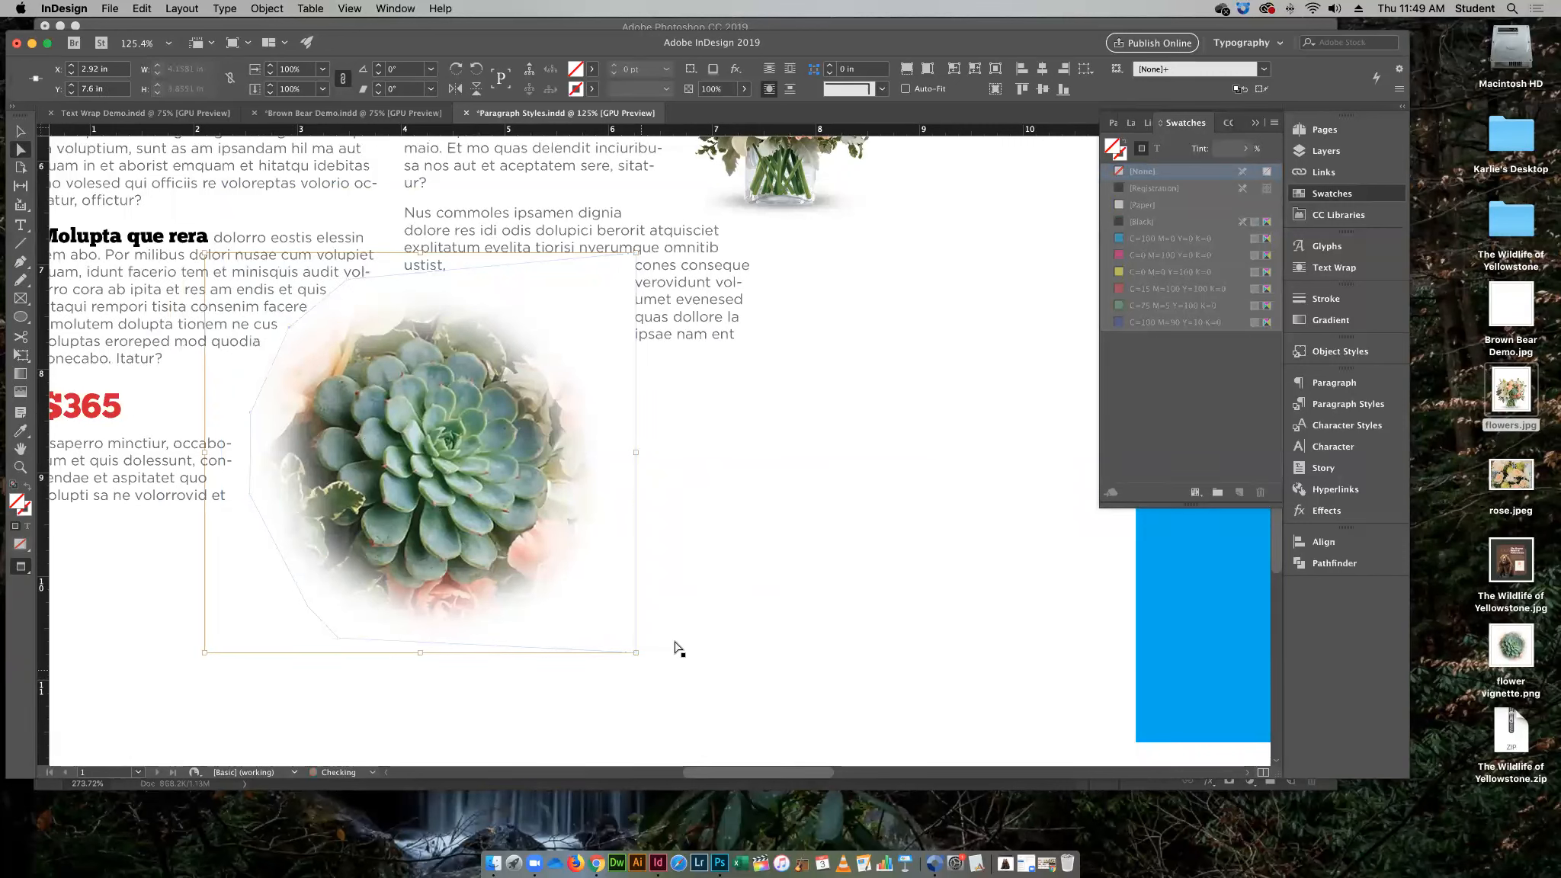
{"action": "left_click", "coordinate": [777, 655]}
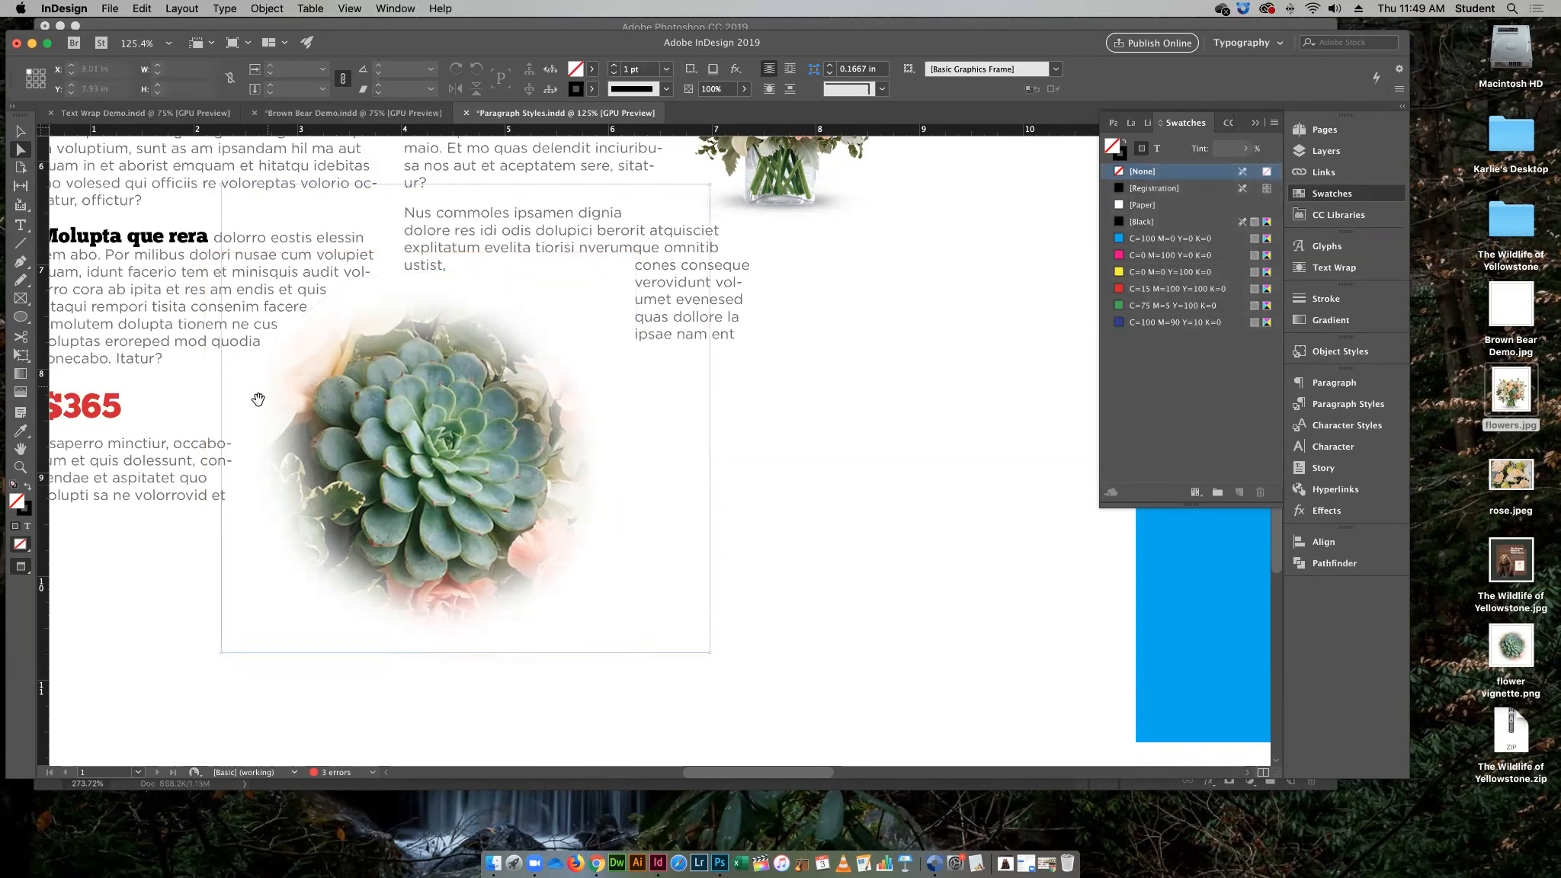
{"action": "key", "text": "super+0"}
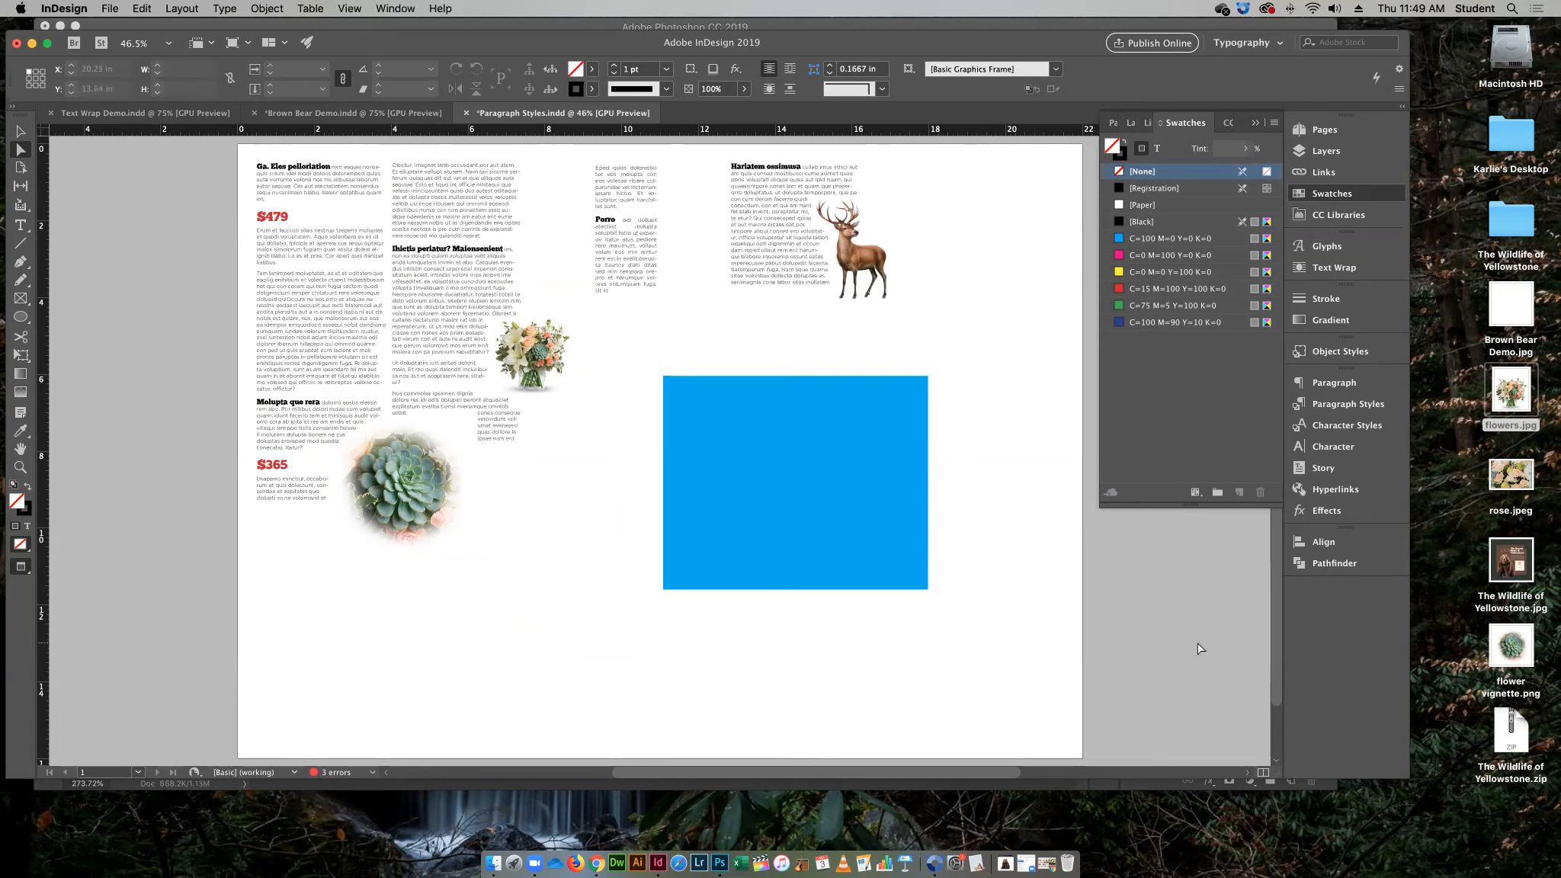
Switch to Photoshop and make Layer 0's mask in flowers.jpg active for the Brush tool with white as foreground colour
{"action": "left_click", "coordinate": [717, 863]}
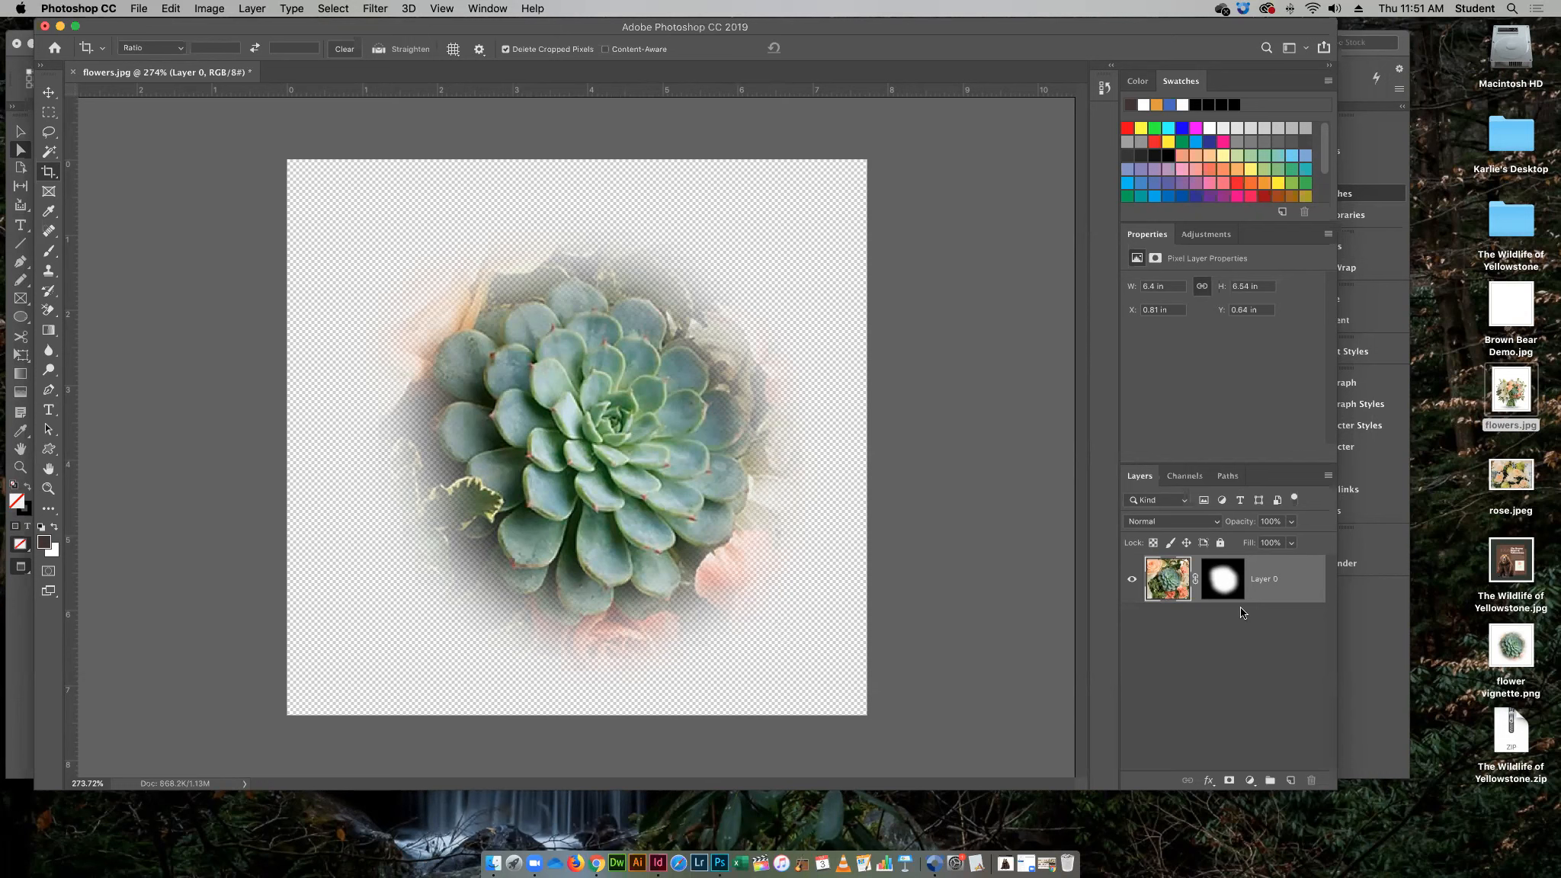
{"action": "left_click", "coordinate": [1239, 572]}
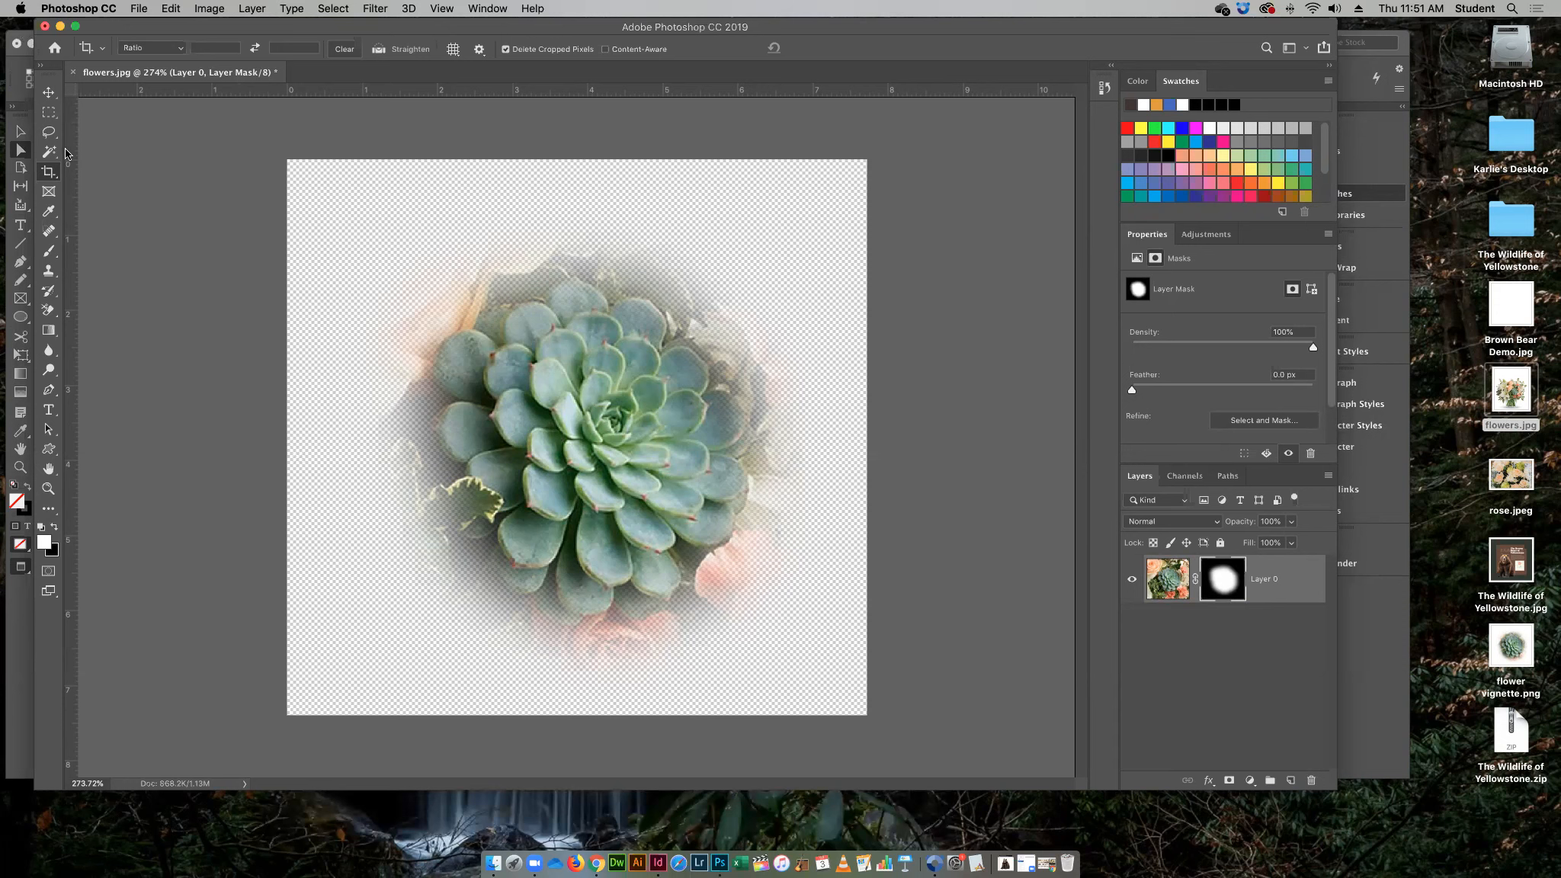
{"action": "left_click", "coordinate": [49, 252]}
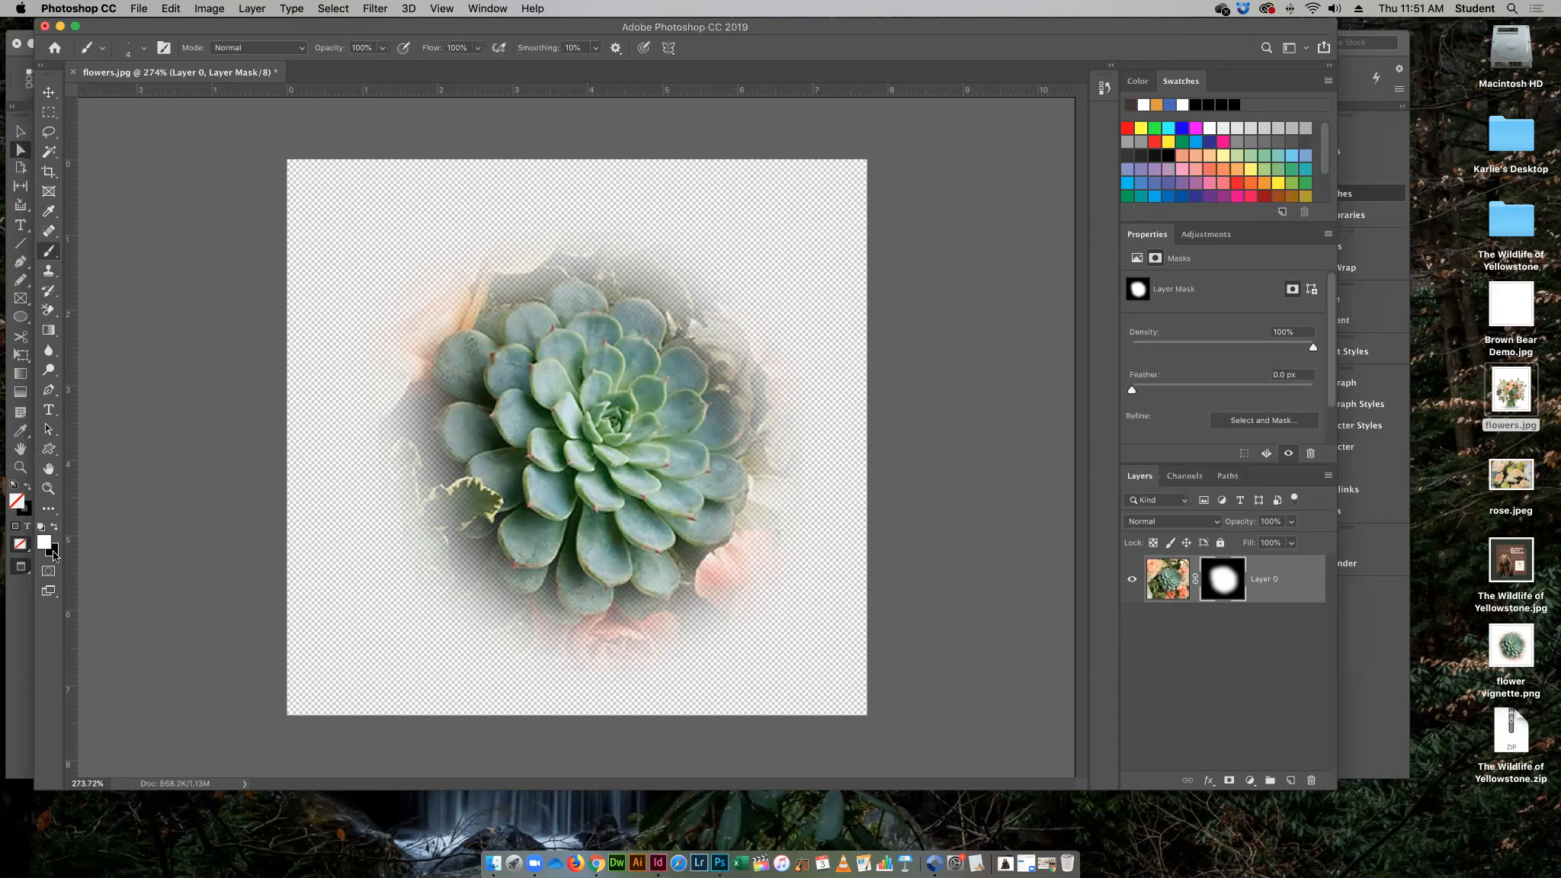
{"action": "mouse_move", "coordinate": [322, 28]}
{"action": "left_mouse_down"}
{"action": "mouse_move", "coordinate": [275, 29]}
{"action": "mouse_move", "coordinate": [296, 29]}
{"action": "left_mouse_up"}
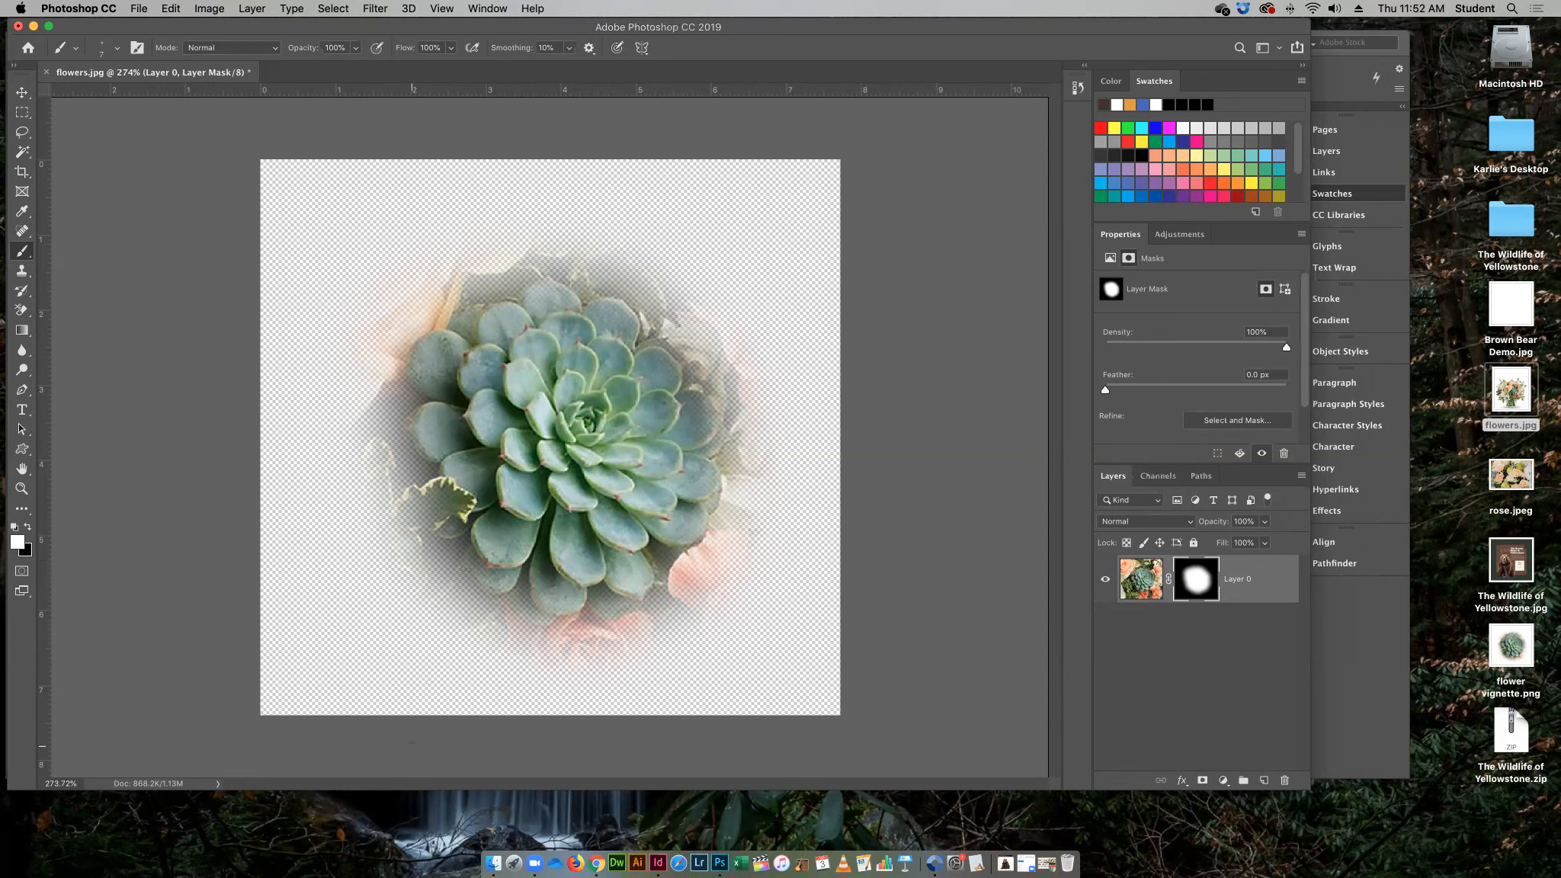
Enlarge the brush to 100, paint white on the mask along the succulent's left side at 100% opacity, and undo the stroke
{"action": "key", "text": "bracketright"}
{"action": "key", "text": "bracketright"}
{"action": "key", "text": "bracketright"}
{"action": "key", "text": "bracketright"}
{"action": "key", "text": "bracketright"}
{"action": "key", "text": "bracketright"}
{"action": "key", "text": "bracketright"}
{"action": "key", "text": "bracketright"}
{"action": "key", "text": "bracketright"}
{"action": "mouse_move", "coordinate": [480, 237]}
{"action": "left_mouse_down"}
{"action": "mouse_move", "coordinate": [402, 276]}
{"action": "mouse_move", "coordinate": [355, 359]}
{"action": "mouse_move", "coordinate": [355, 468]}
{"action": "mouse_move", "coordinate": [399, 570]}
{"action": "left_mouse_up"}
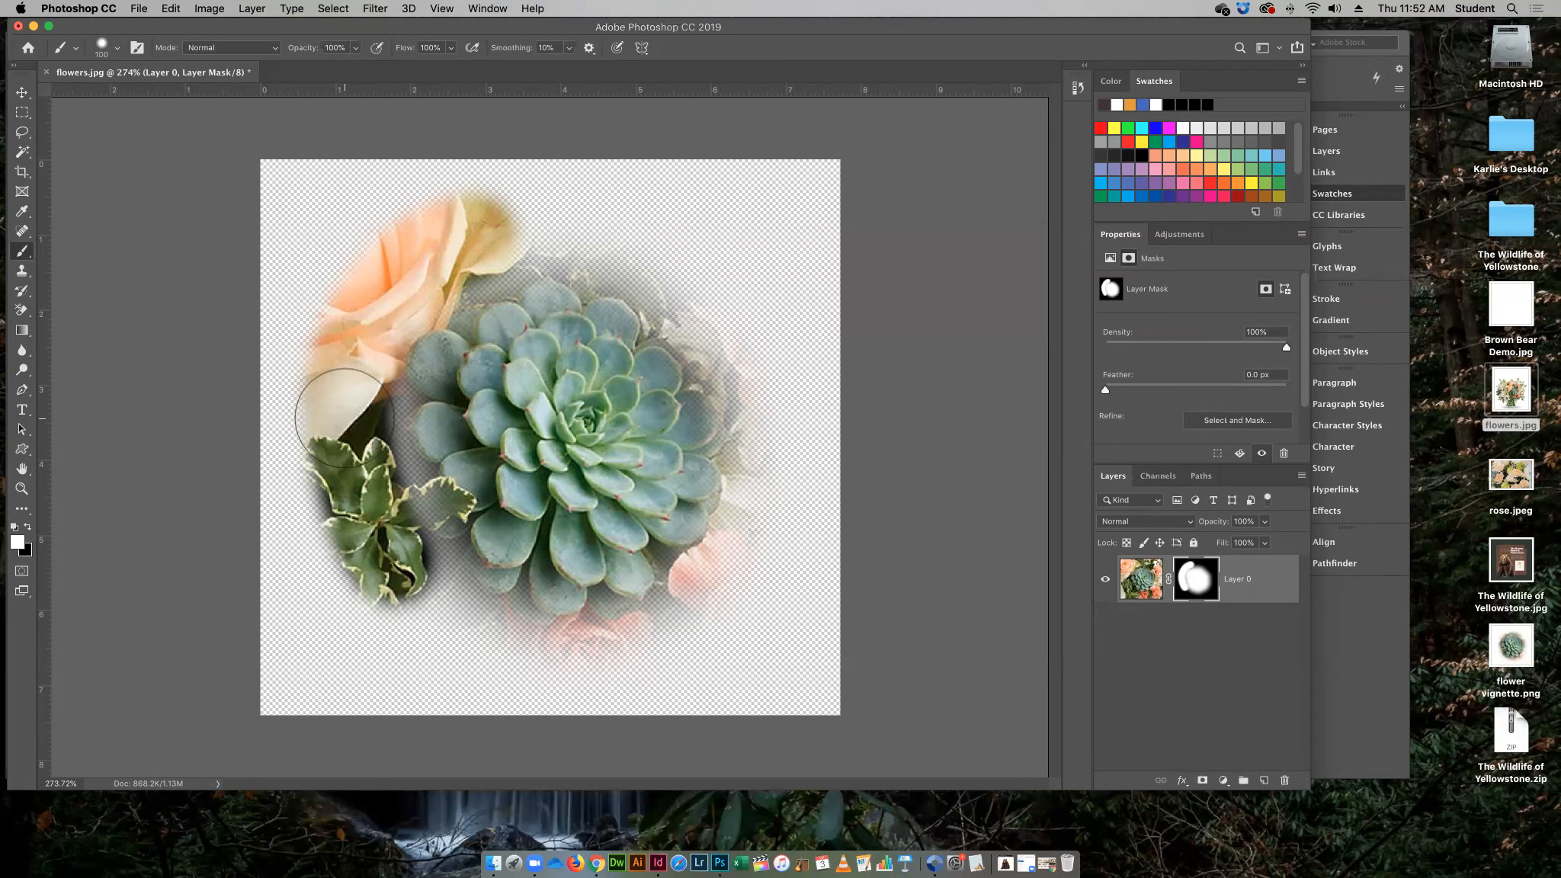
{"action": "key", "text": "super+z"}
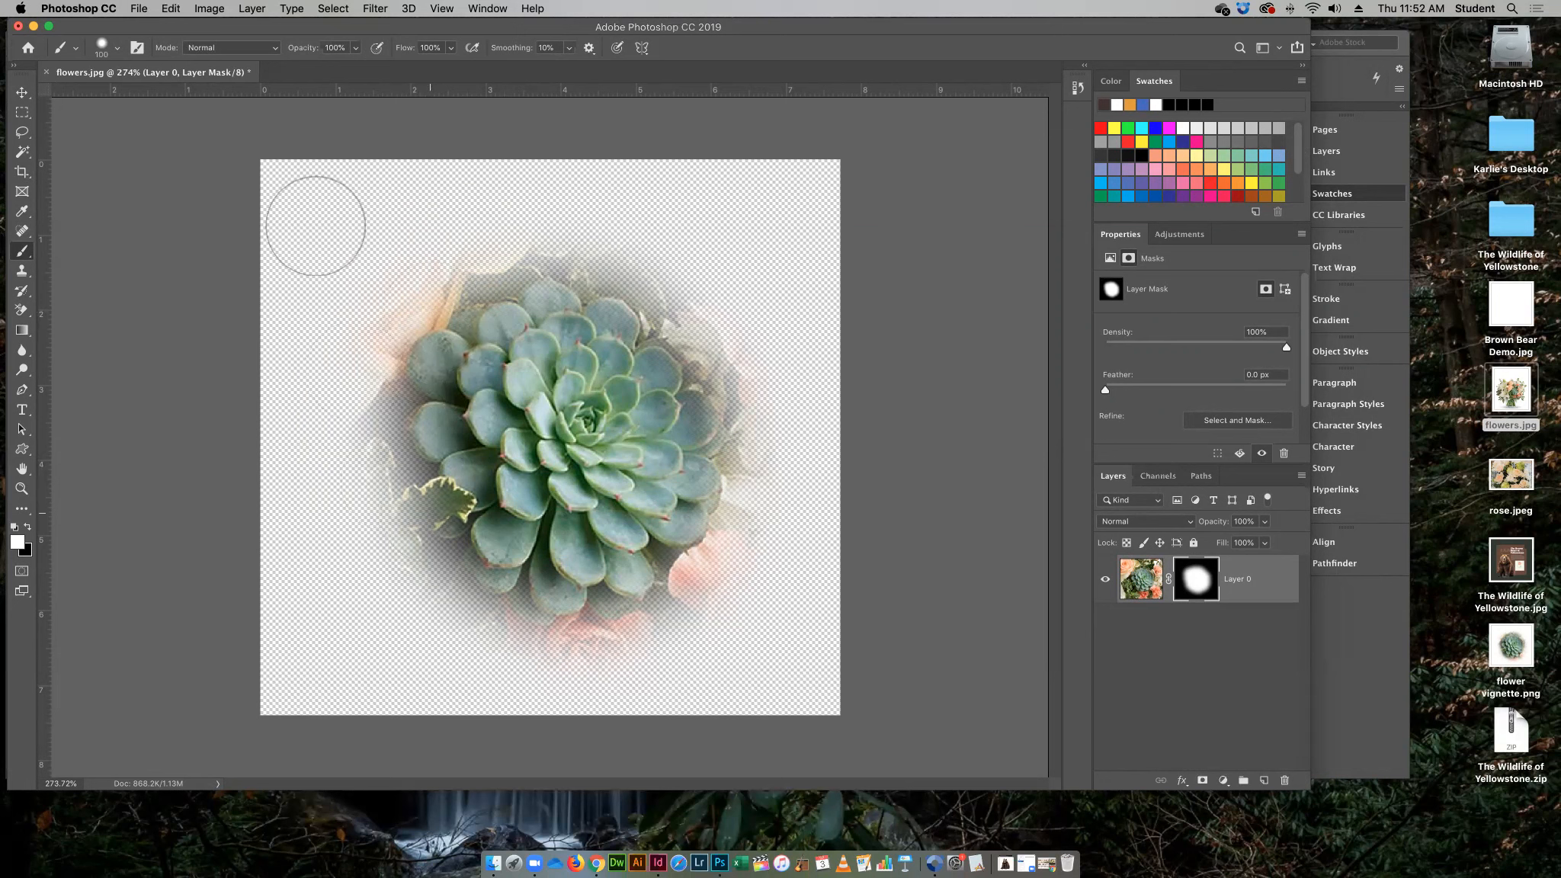
Lower the brush opacity to about 28%, paint white on the mask all around the vignette, and undo the painting
{"action": "left_click", "coordinate": [355, 49]}
{"action": "left_click_drag", "start_coordinate": [355, 66], "coordinate": [303, 67]}
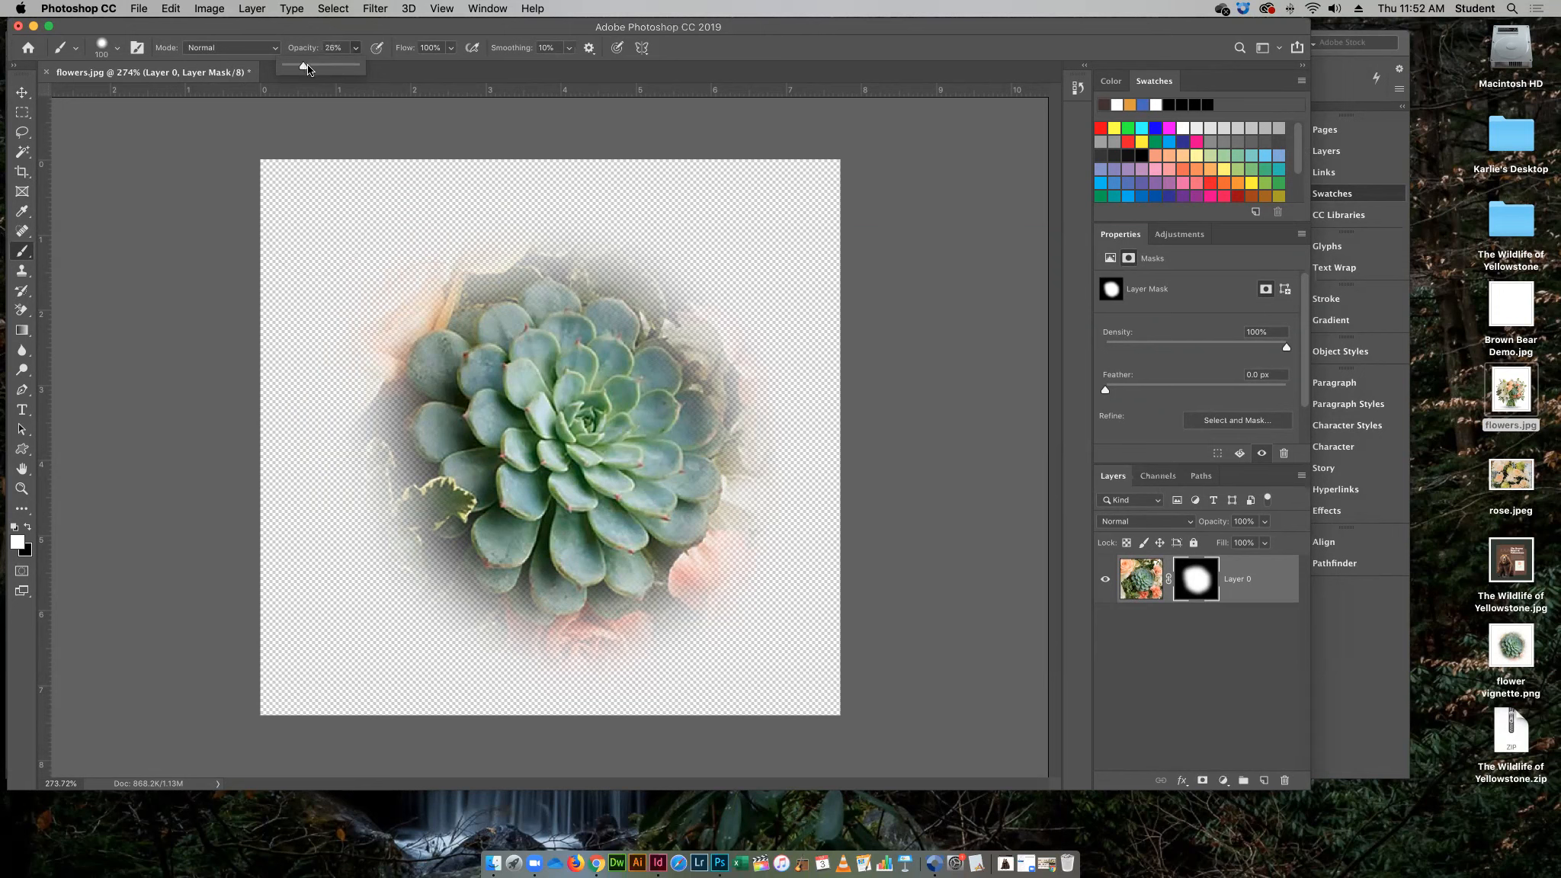
{"action": "left_click", "coordinate": [411, 287]}
{"action": "mouse_move", "coordinate": [411, 286]}
{"action": "left_mouse_down"}
{"action": "mouse_move", "coordinate": [358, 418]}
{"action": "mouse_move", "coordinate": [394, 558]}
{"action": "mouse_move", "coordinate": [466, 610]}
{"action": "mouse_move", "coordinate": [533, 631]}
{"action": "mouse_move", "coordinate": [615, 635]}
{"action": "mouse_move", "coordinate": [720, 593]}
{"action": "mouse_move", "coordinate": [766, 511]}
{"action": "mouse_move", "coordinate": [775, 396]}
{"action": "mouse_move", "coordinate": [703, 287]}
{"action": "mouse_move", "coordinate": [588, 243]}
{"action": "mouse_move", "coordinate": [503, 234]}
{"action": "mouse_move", "coordinate": [407, 254]}
{"action": "left_mouse_up"}
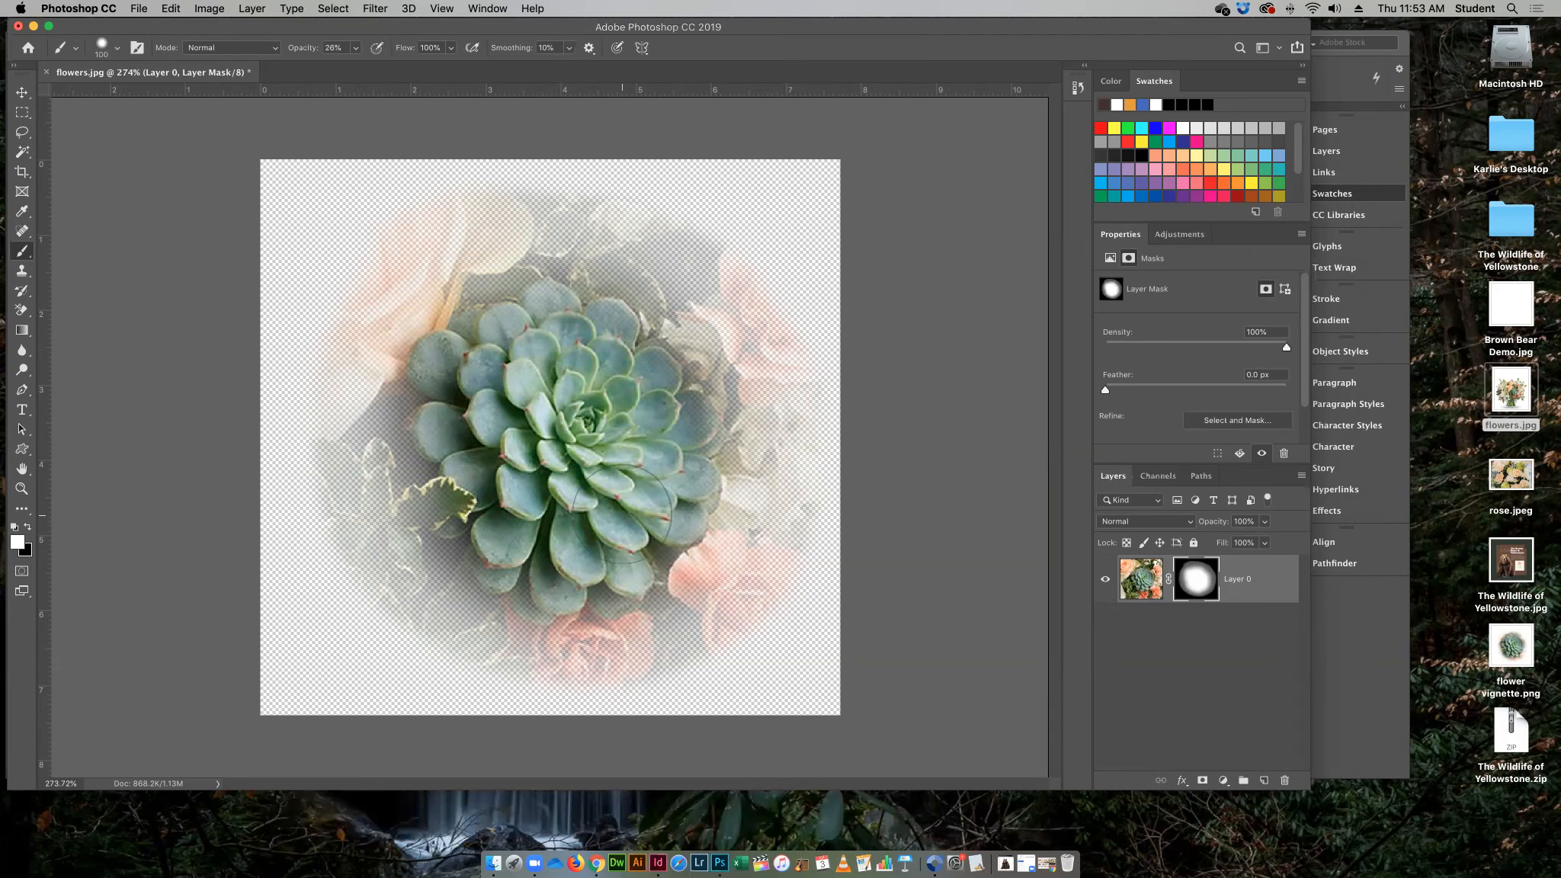
{"action": "key", "text": "super+z"}
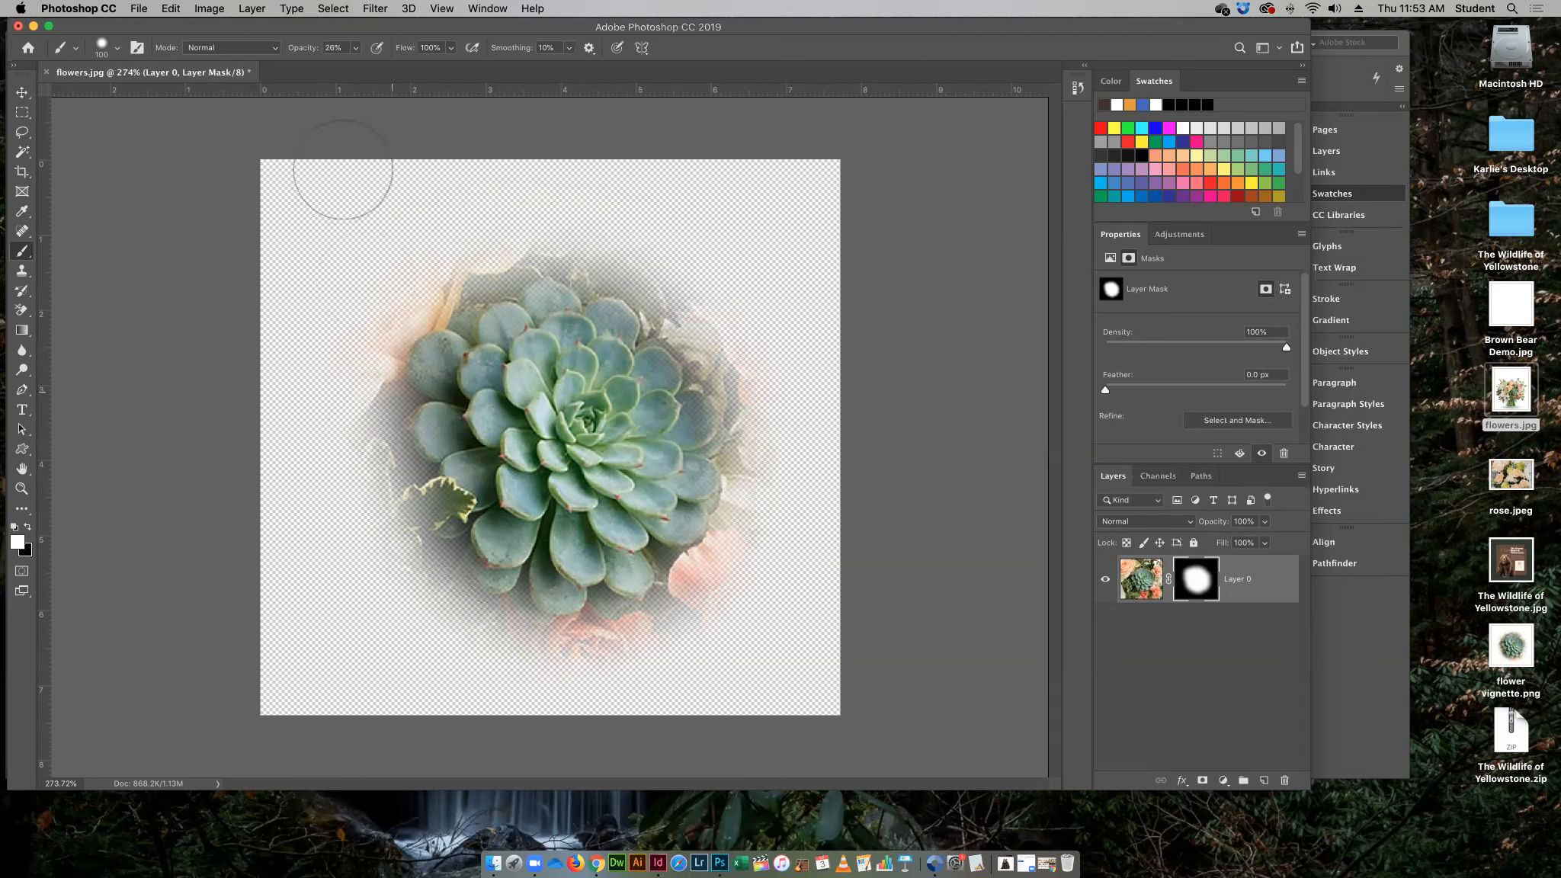
Reveal the peach rose at the succulent's upper left with low-opacity white strokes on the mask, and open the edit history
{"action": "mouse_move", "coordinate": [397, 255]}
{"action": "left_mouse_down"}
{"action": "mouse_move", "coordinate": [418, 268]}
{"action": "mouse_move", "coordinate": [365, 376]}
{"action": "mouse_move", "coordinate": [445, 216]}
{"action": "mouse_move", "coordinate": [358, 419]}
{"action": "mouse_move", "coordinate": [402, 432]}
{"action": "mouse_move", "coordinate": [354, 486]}
{"action": "mouse_move", "coordinate": [354, 532]}
{"action": "left_mouse_up"}
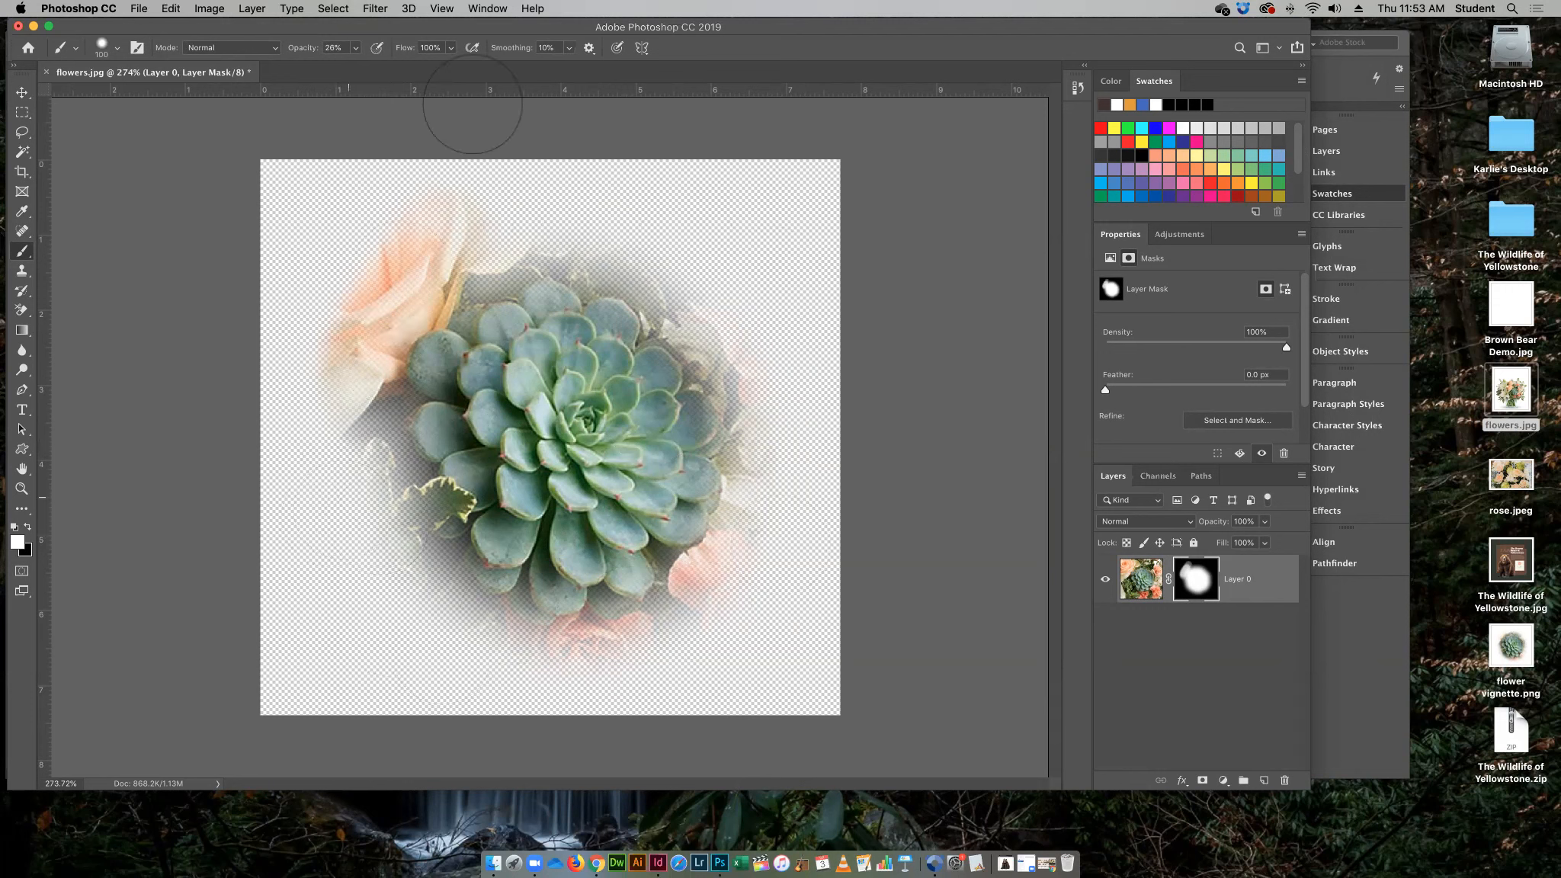
{"action": "left_click_drag", "start_coordinate": [335, 419], "coordinate": [320, 471]}
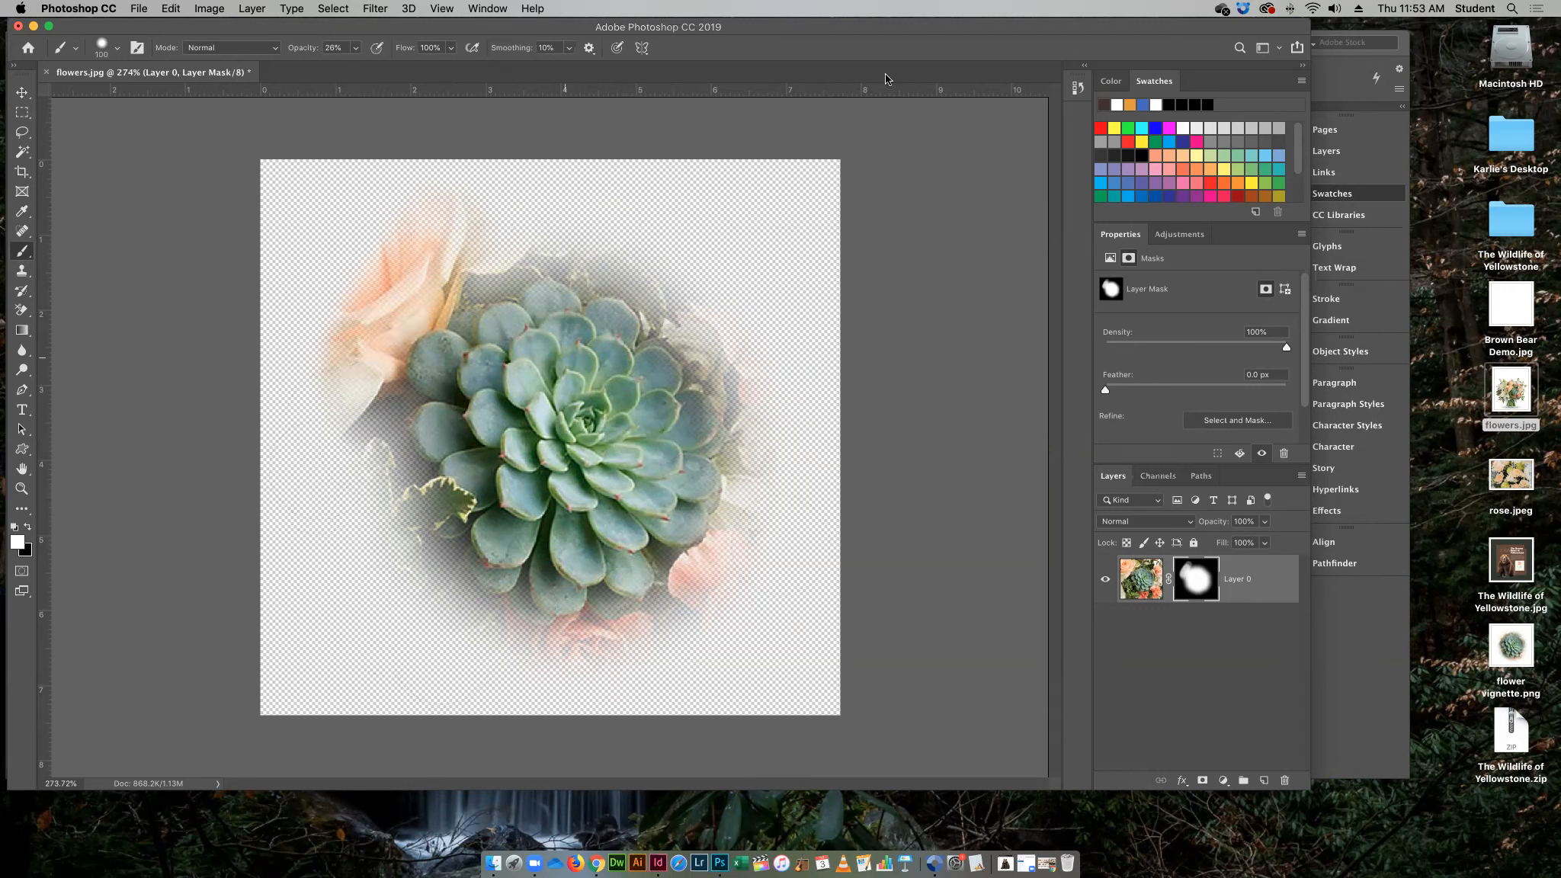
{"action": "left_click", "coordinate": [1079, 90]}
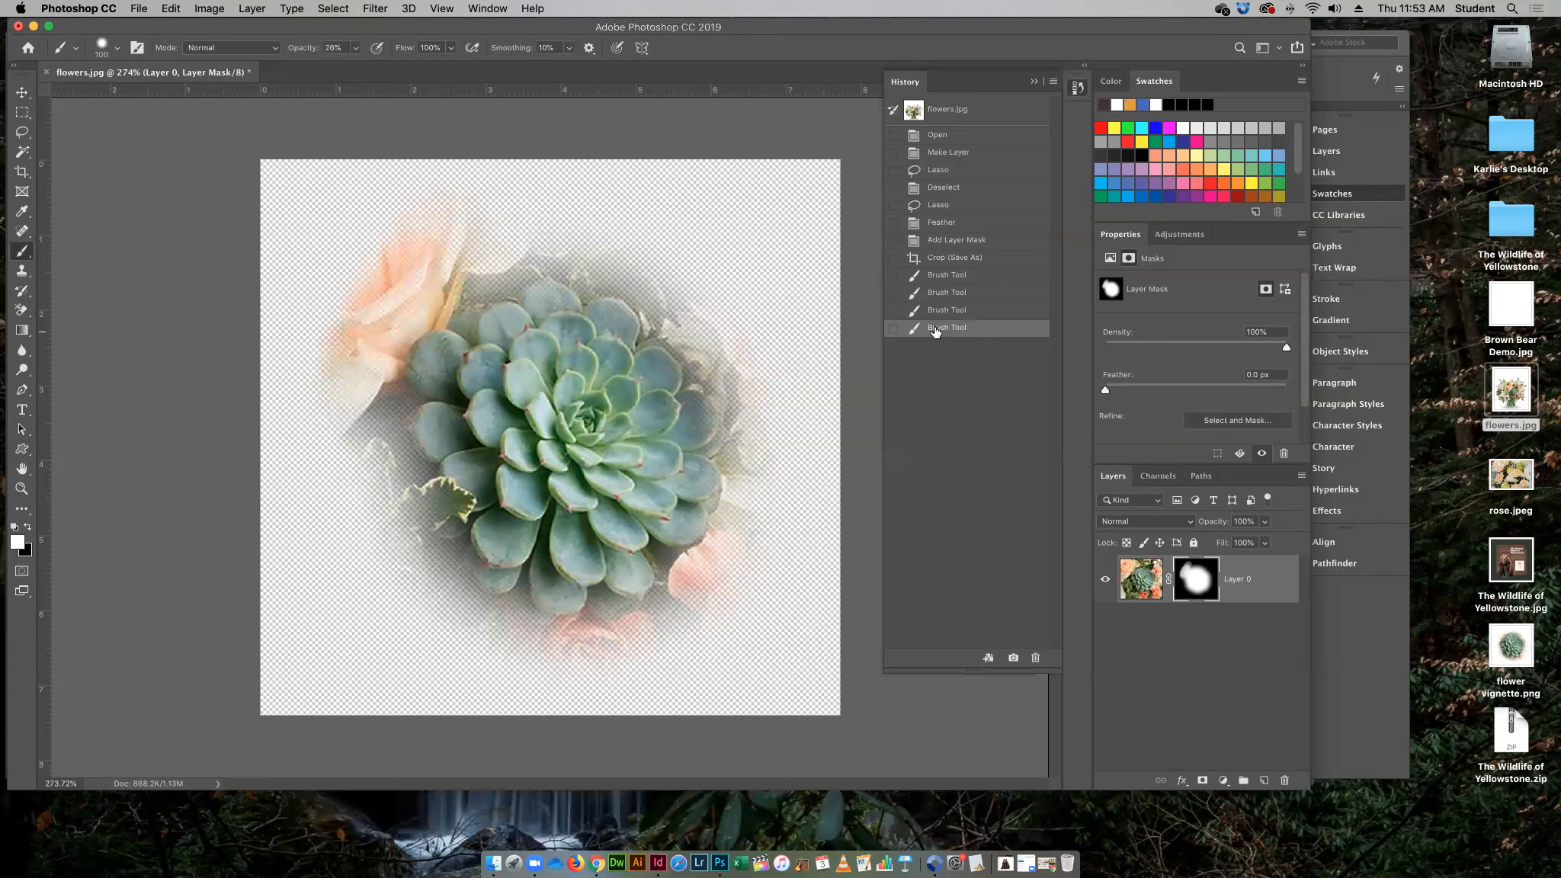
Revert flowers.jpg to the Crop (Save As) history state and make black the foreground colour for painting on the mask
{"action": "left_click", "coordinate": [937, 278]}
{"action": "left_click", "coordinate": [939, 261]}
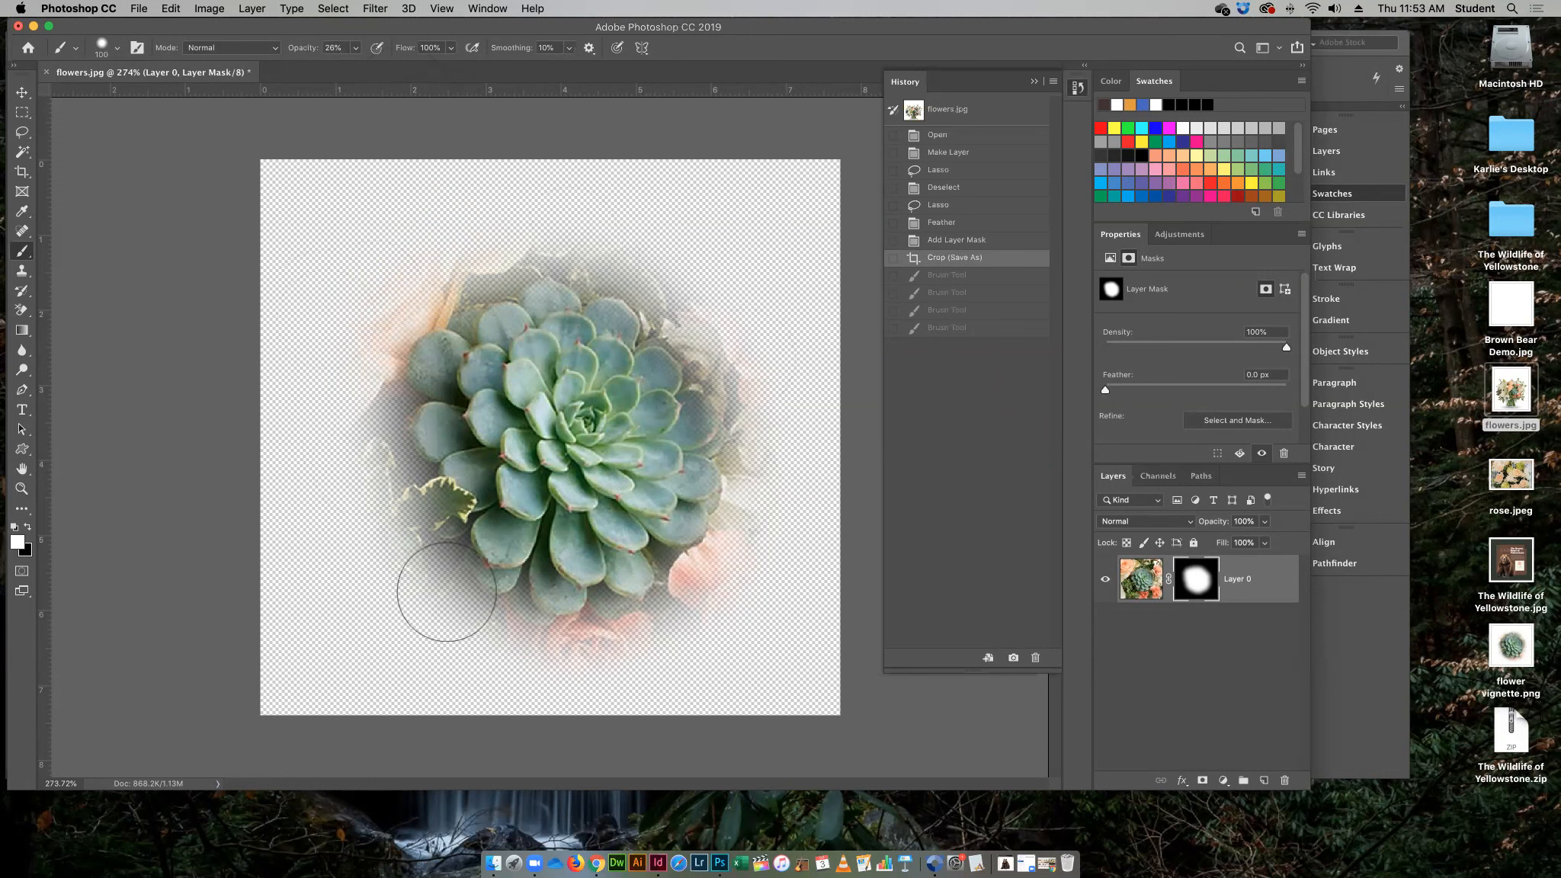
{"action": "left_click", "coordinate": [30, 529]}
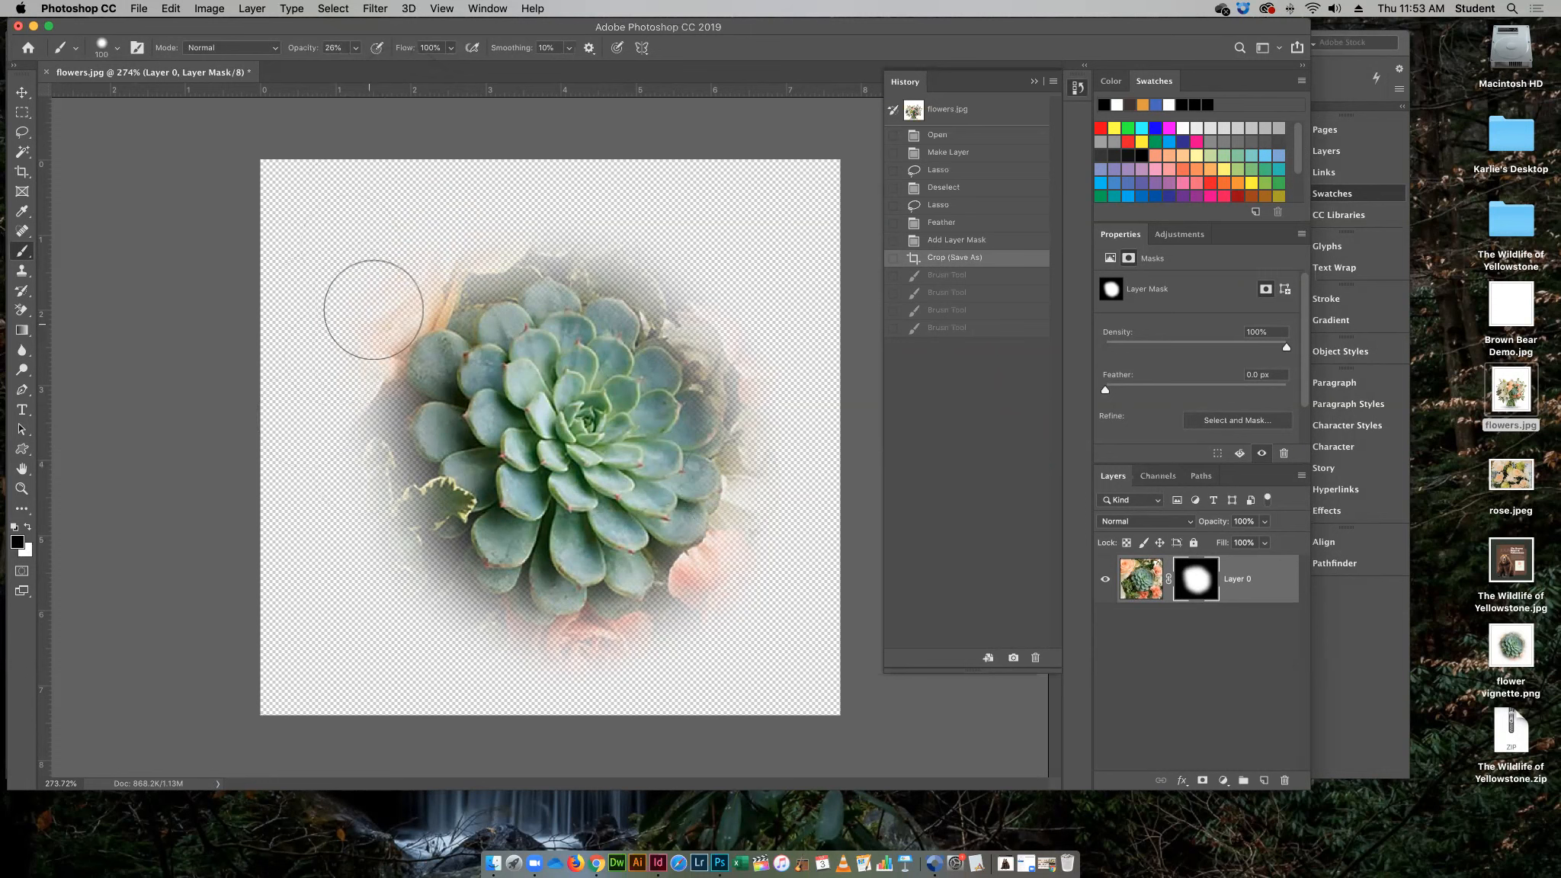
Fade the vignette's outer edges with low-opacity black strokes on the mask, and revert to the Crop (Save As) history state
{"action": "left_click_drag", "start_coordinate": [368, 310], "coordinate": [373, 359]}
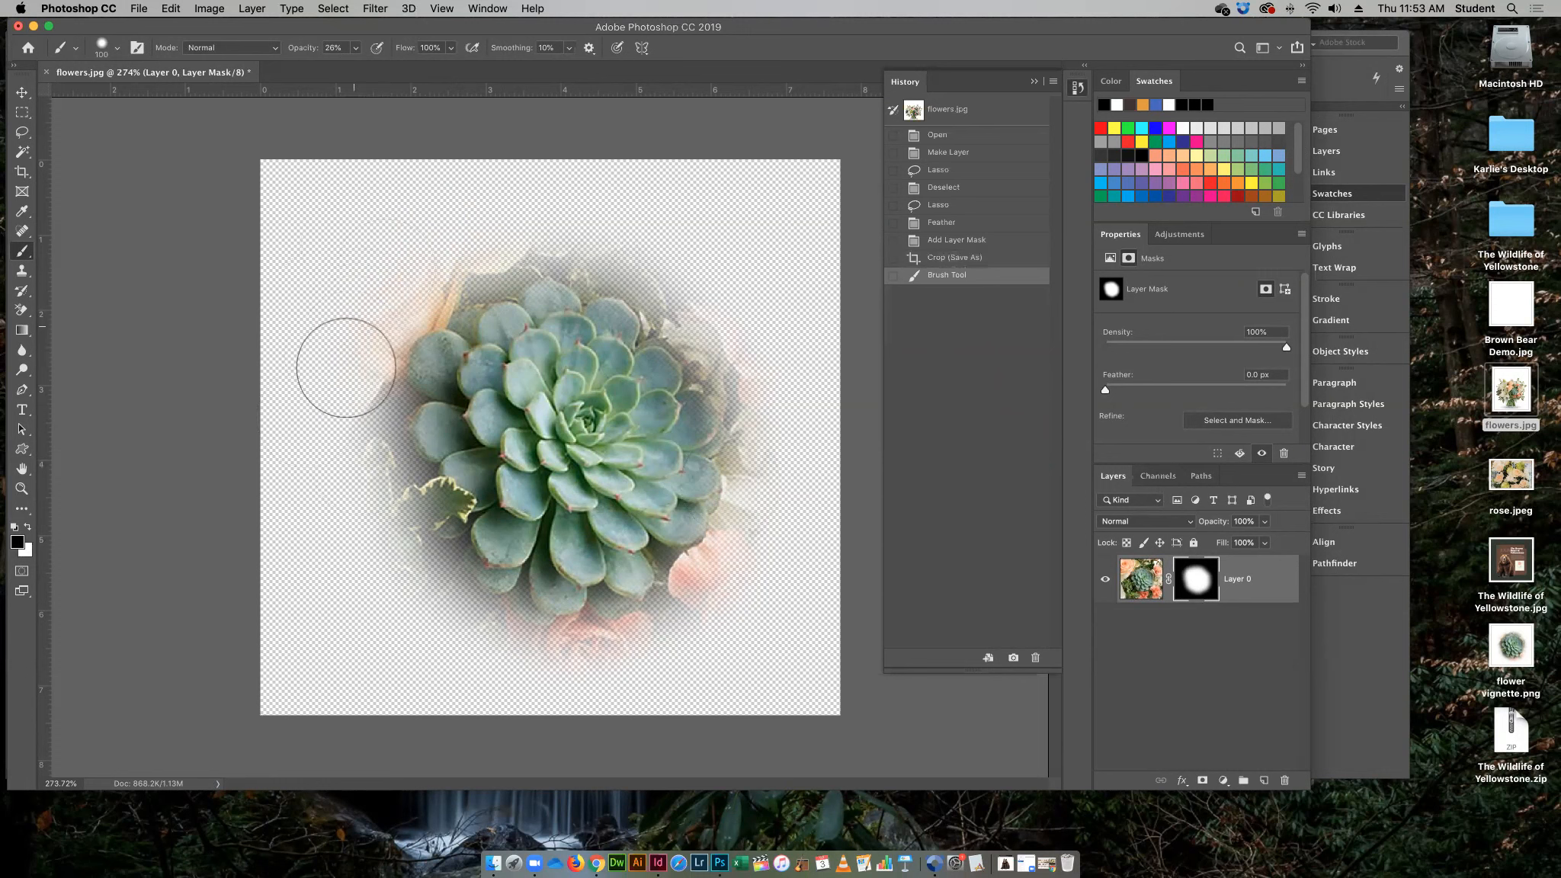
{"action": "mouse_move", "coordinate": [356, 521]}
{"action": "left_mouse_down"}
{"action": "mouse_move", "coordinate": [356, 405]}
{"action": "mouse_move", "coordinate": [389, 541]}
{"action": "mouse_move", "coordinate": [332, 397]}
{"action": "mouse_move", "coordinate": [370, 514]}
{"action": "left_mouse_up"}
{"action": "left_click_drag", "start_coordinate": [349, 453], "coordinate": [469, 659]}
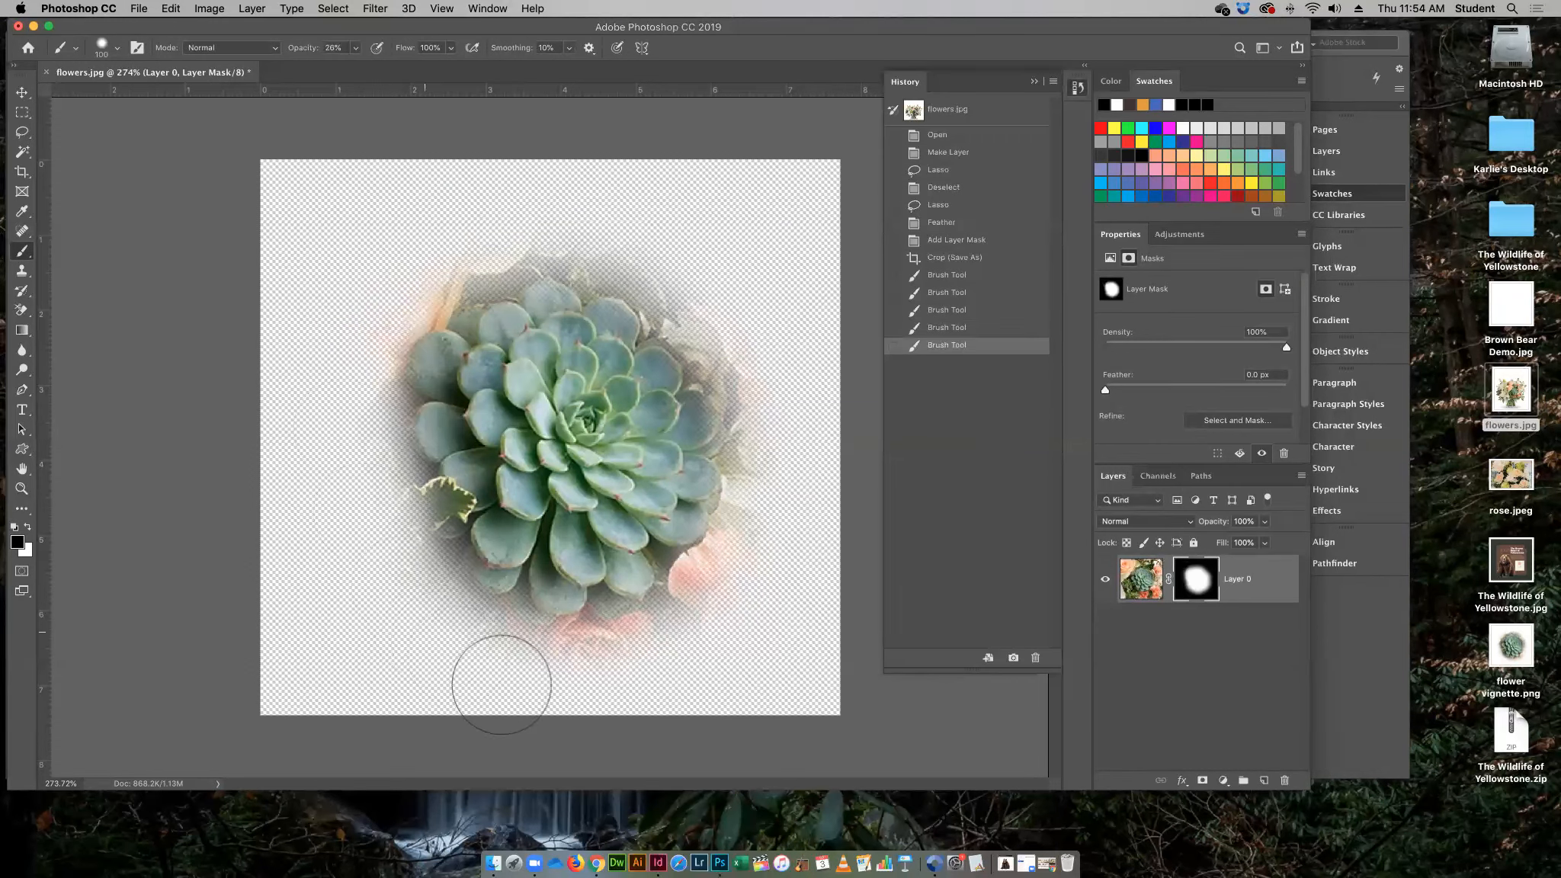
{"action": "mouse_move", "coordinate": [679, 666]}
{"action": "left_mouse_down"}
{"action": "mouse_move", "coordinate": [688, 656]}
{"action": "mouse_move", "coordinate": [446, 675]}
{"action": "mouse_move", "coordinate": [544, 663]}
{"action": "mouse_move", "coordinate": [499, 655]}
{"action": "left_mouse_up"}
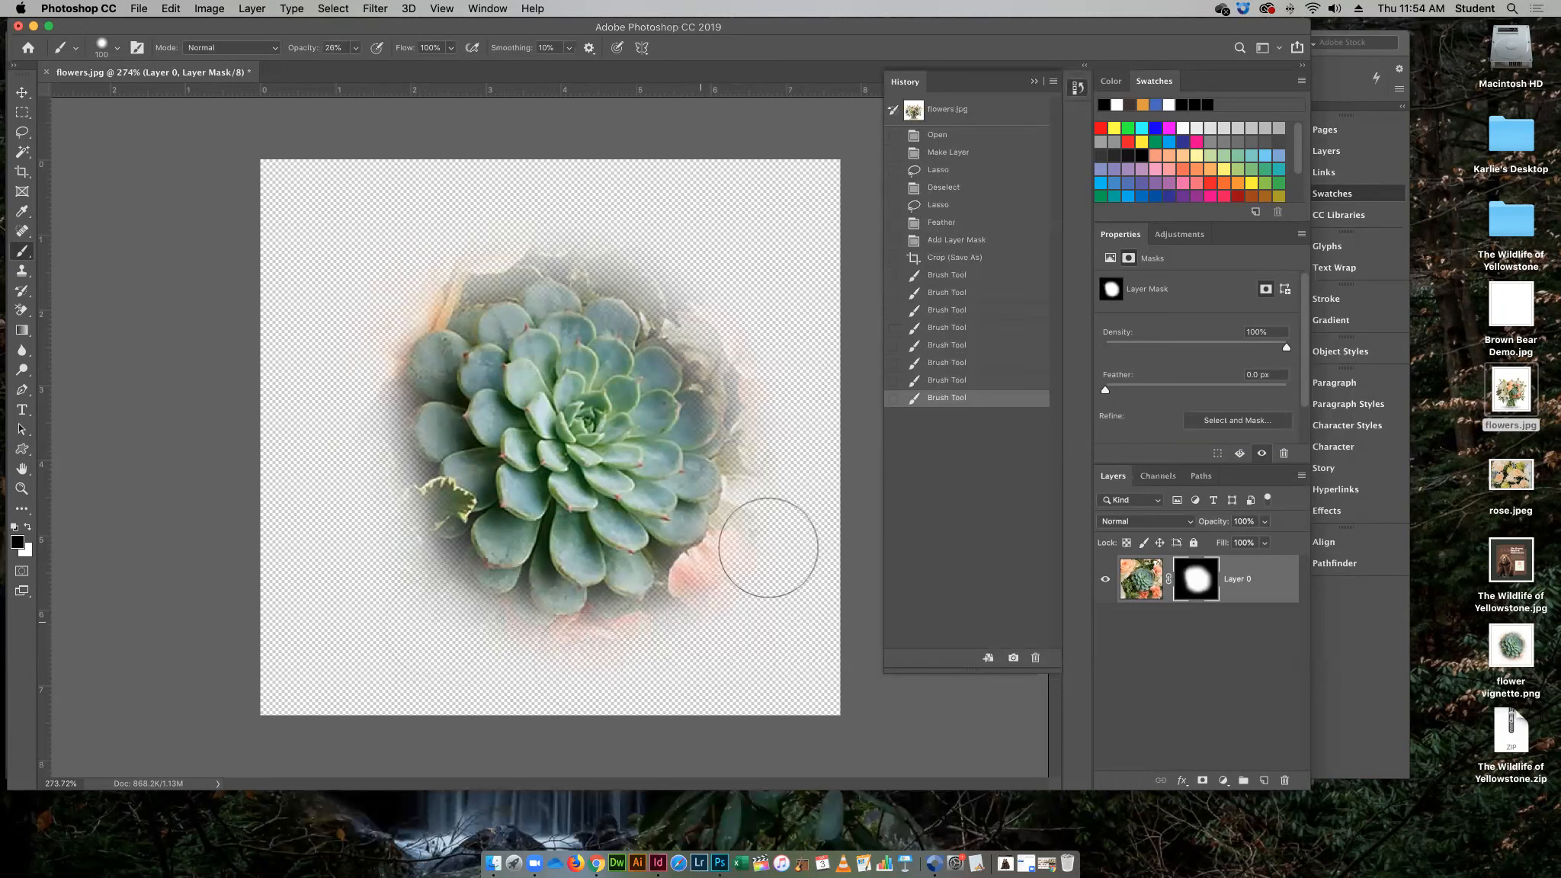
{"action": "left_click_drag", "start_coordinate": [702, 606], "coordinate": [776, 529]}
{"action": "left_click_drag", "start_coordinate": [700, 618], "coordinate": [712, 602]}
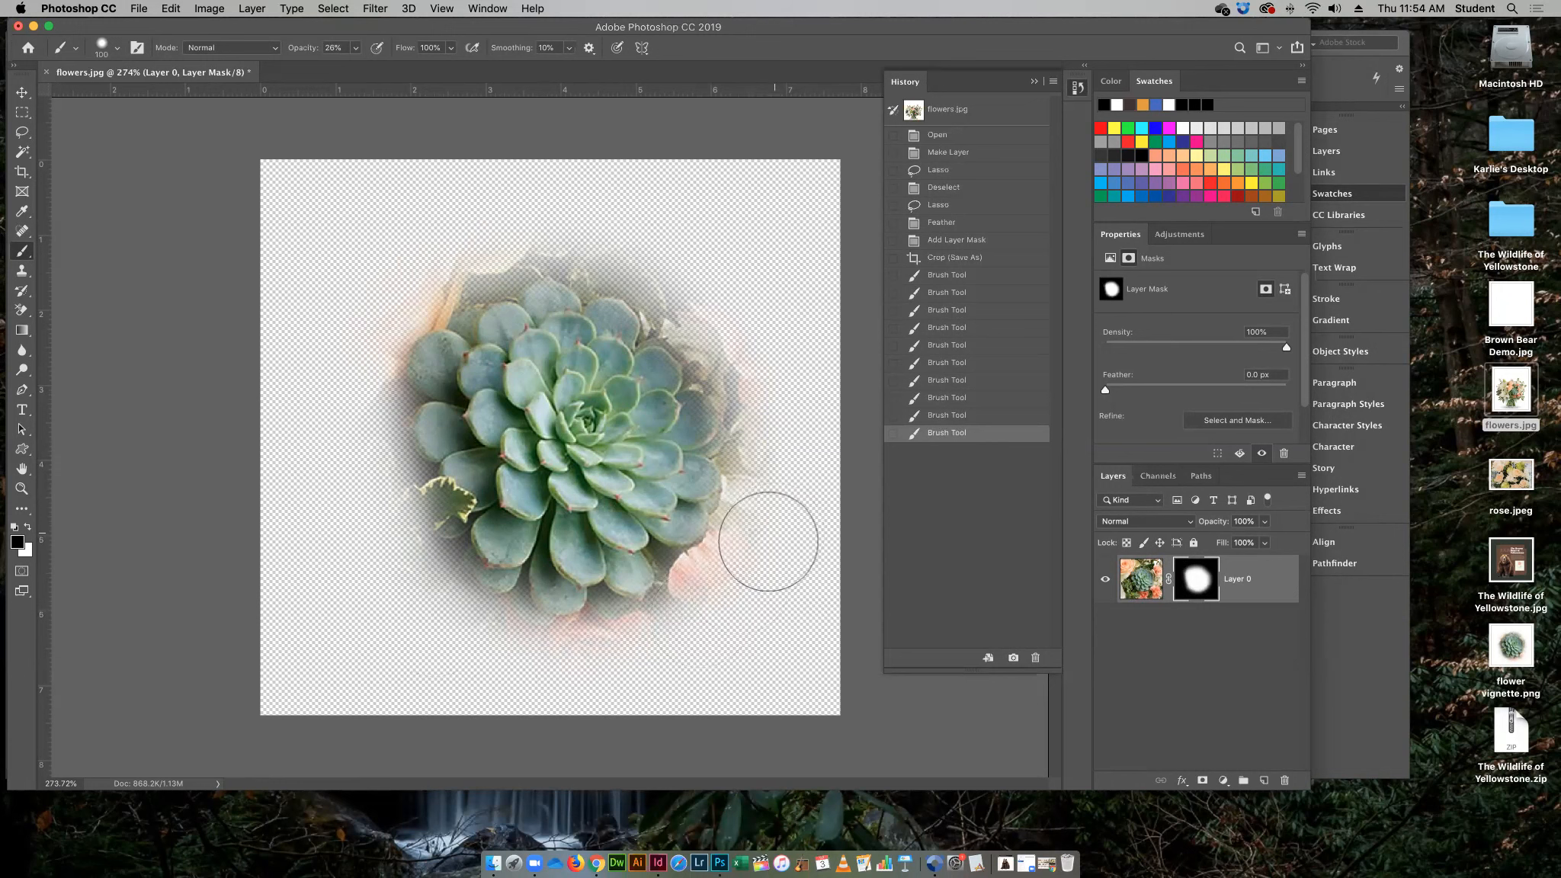
{"action": "left_click_drag", "start_coordinate": [773, 539], "coordinate": [705, 612]}
{"action": "left_click_drag", "start_coordinate": [762, 501], "coordinate": [787, 398]}
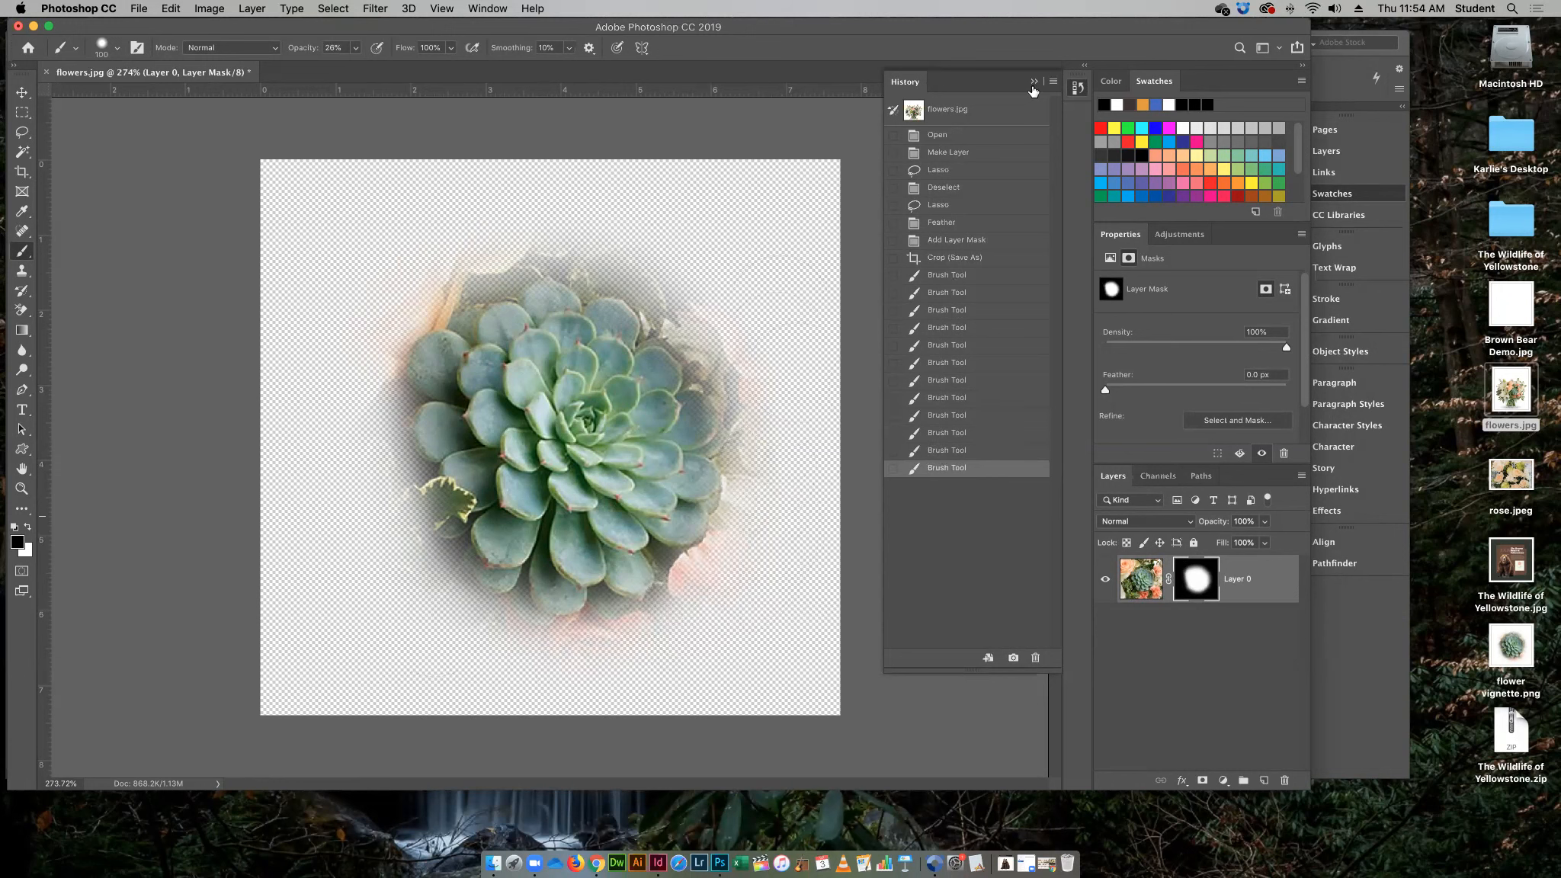
{"action": "mouse_move", "coordinate": [701, 303]}
{"action": "left_mouse_down"}
{"action": "mouse_move", "coordinate": [756, 377]}
{"action": "mouse_move", "coordinate": [776, 579]}
{"action": "left_mouse_up"}
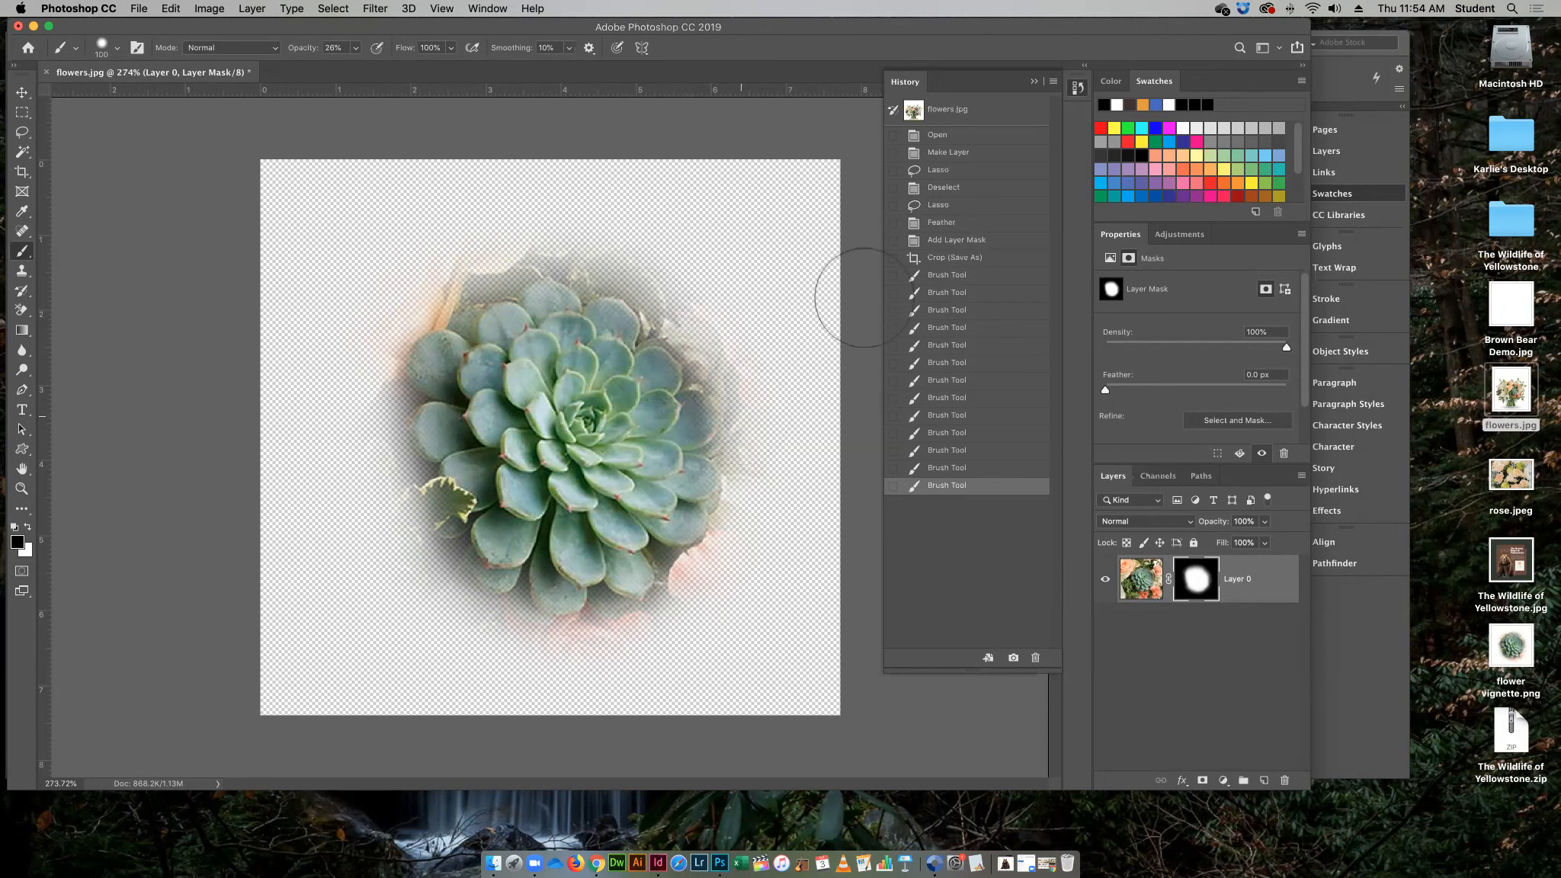
{"action": "left_click", "coordinate": [943, 259]}
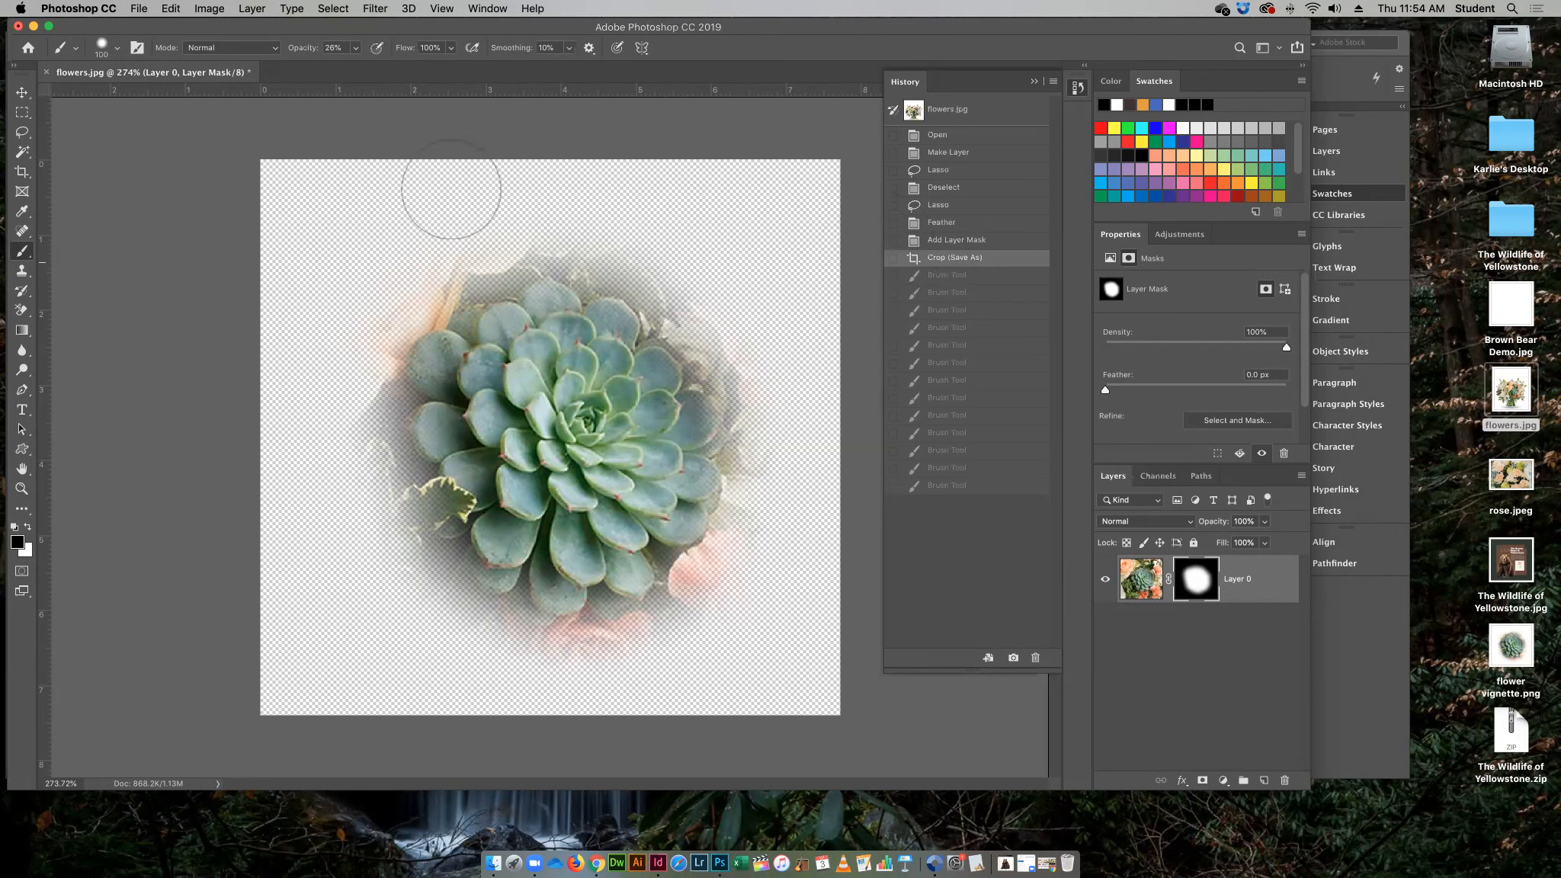
Raise the brush opacity to 100%, paint black on the mask around the succulent, and revert to the Crop (Save As) history state
{"action": "left_click", "coordinate": [355, 50]}
{"action": "left_click_drag", "start_coordinate": [355, 65], "coordinate": [412, 65]}
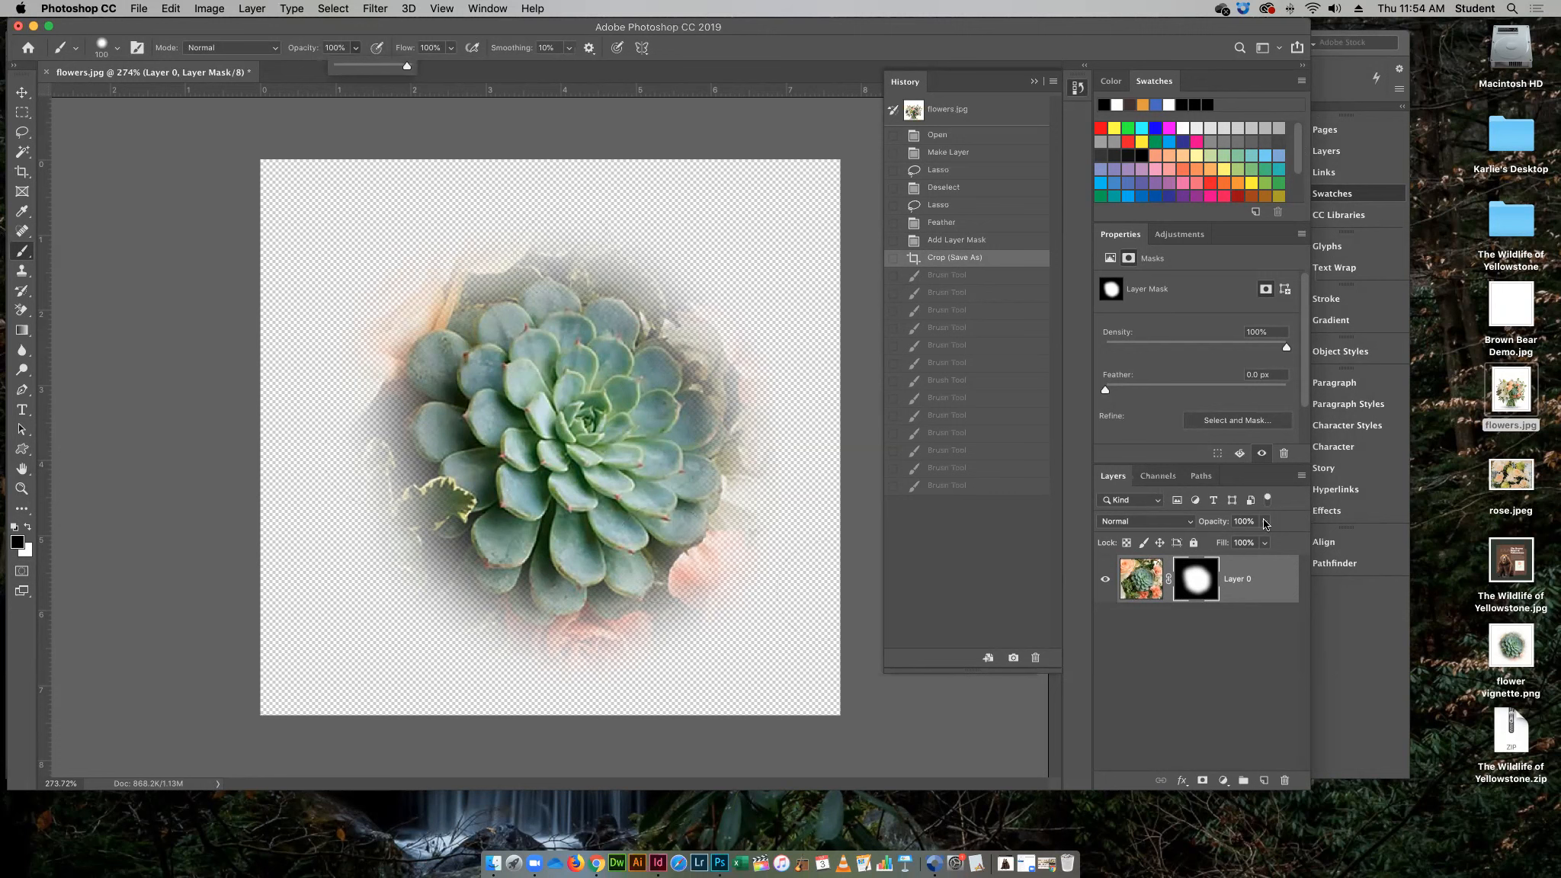
{"action": "mouse_move", "coordinate": [562, 242]}
{"action": "left_mouse_down"}
{"action": "mouse_move", "coordinate": [491, 252]}
{"action": "mouse_move", "coordinate": [423, 291]}
{"action": "mouse_move", "coordinate": [391, 359]}
{"action": "mouse_move", "coordinate": [394, 442]}
{"action": "mouse_move", "coordinate": [446, 550]}
{"action": "mouse_move", "coordinate": [536, 606]}
{"action": "mouse_move", "coordinate": [697, 568]}
{"action": "mouse_move", "coordinate": [750, 477]}
{"action": "mouse_move", "coordinate": [739, 314]}
{"action": "mouse_move", "coordinate": [648, 254]}
{"action": "mouse_move", "coordinate": [552, 225]}
{"action": "mouse_move", "coordinate": [286, 422]}
{"action": "left_mouse_up"}
{"action": "left_click_drag", "start_coordinate": [657, 634], "coordinate": [778, 544]}
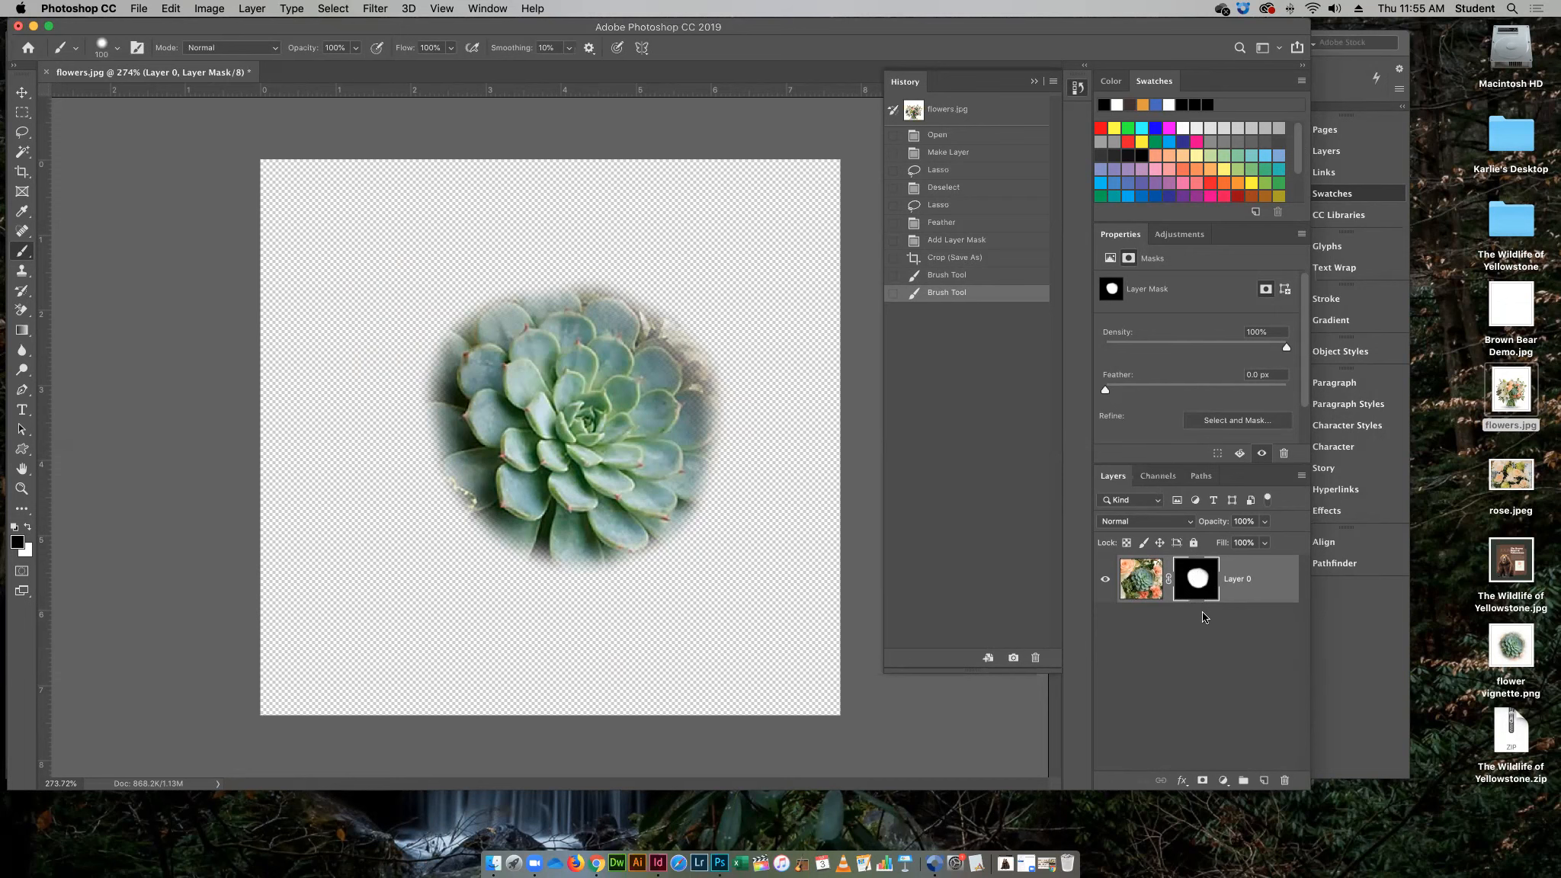
{"action": "left_click", "coordinate": [963, 259]}
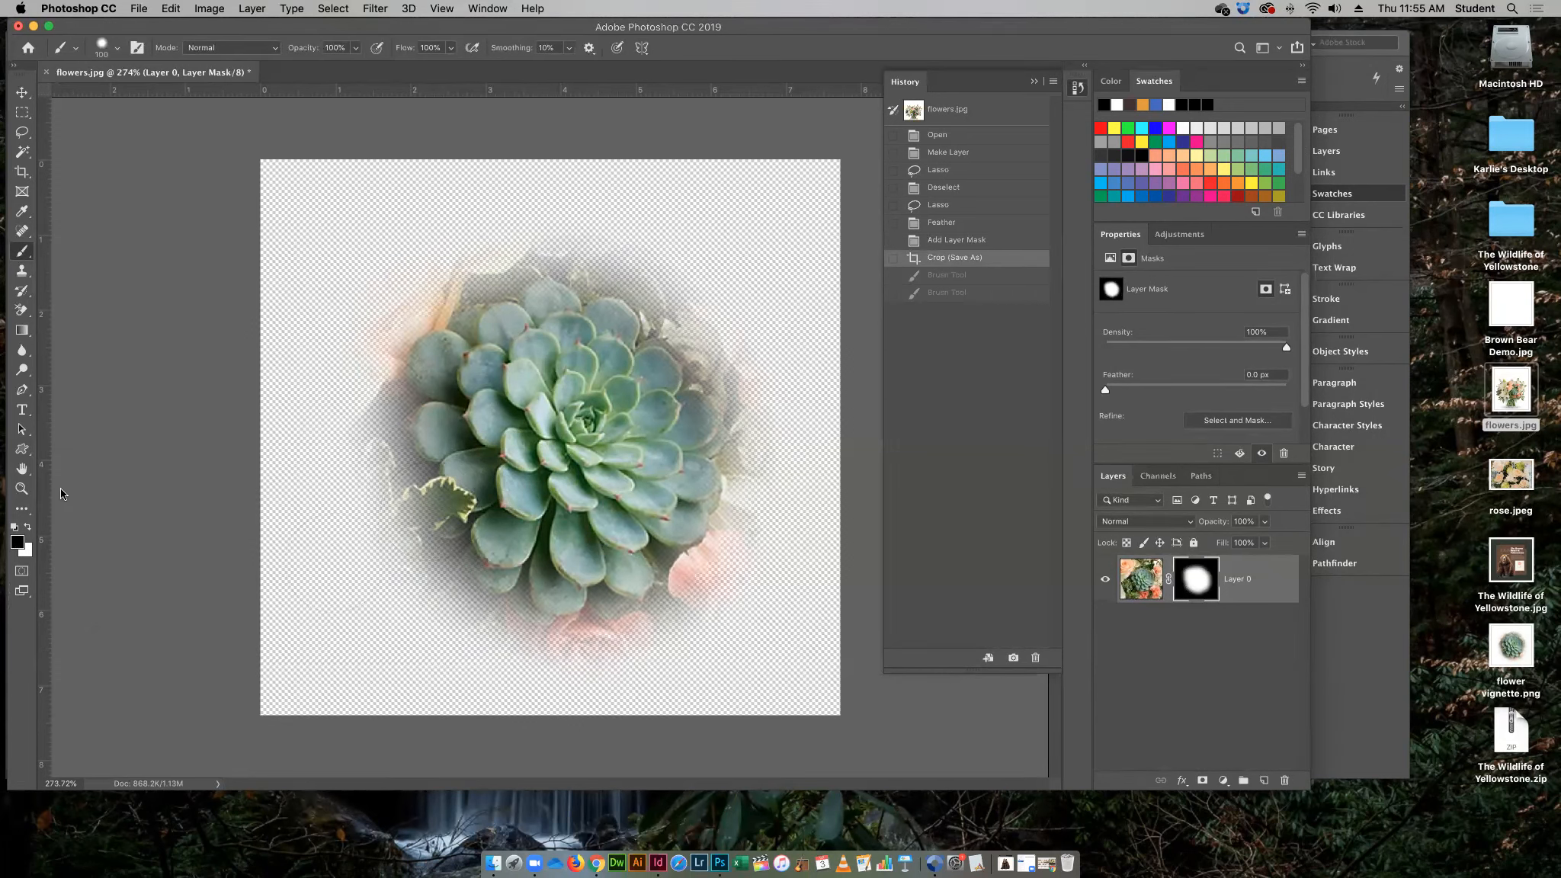
With a size 80 brush at 25% opacity, hide the variegated leaf at the succulent's lower left in black, and revert to the first stroke
{"action": "left_click", "coordinate": [355, 48]}
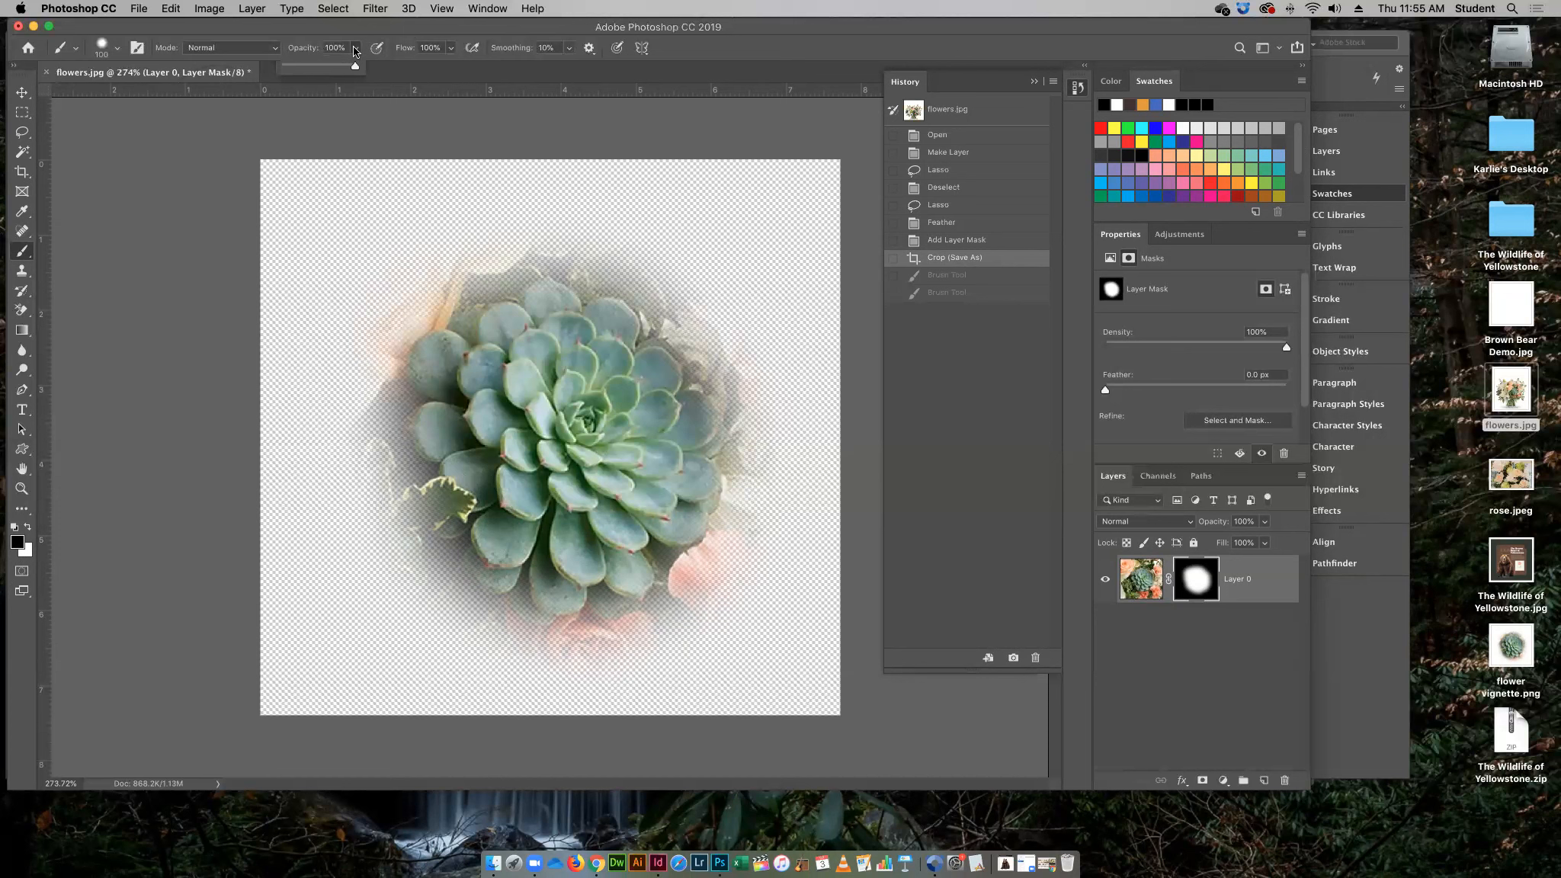
{"action": "left_click_drag", "start_coordinate": [349, 70], "coordinate": [303, 72]}
{"action": "key", "text": "bracketleft"}
{"action": "key", "text": "bracketleft"}
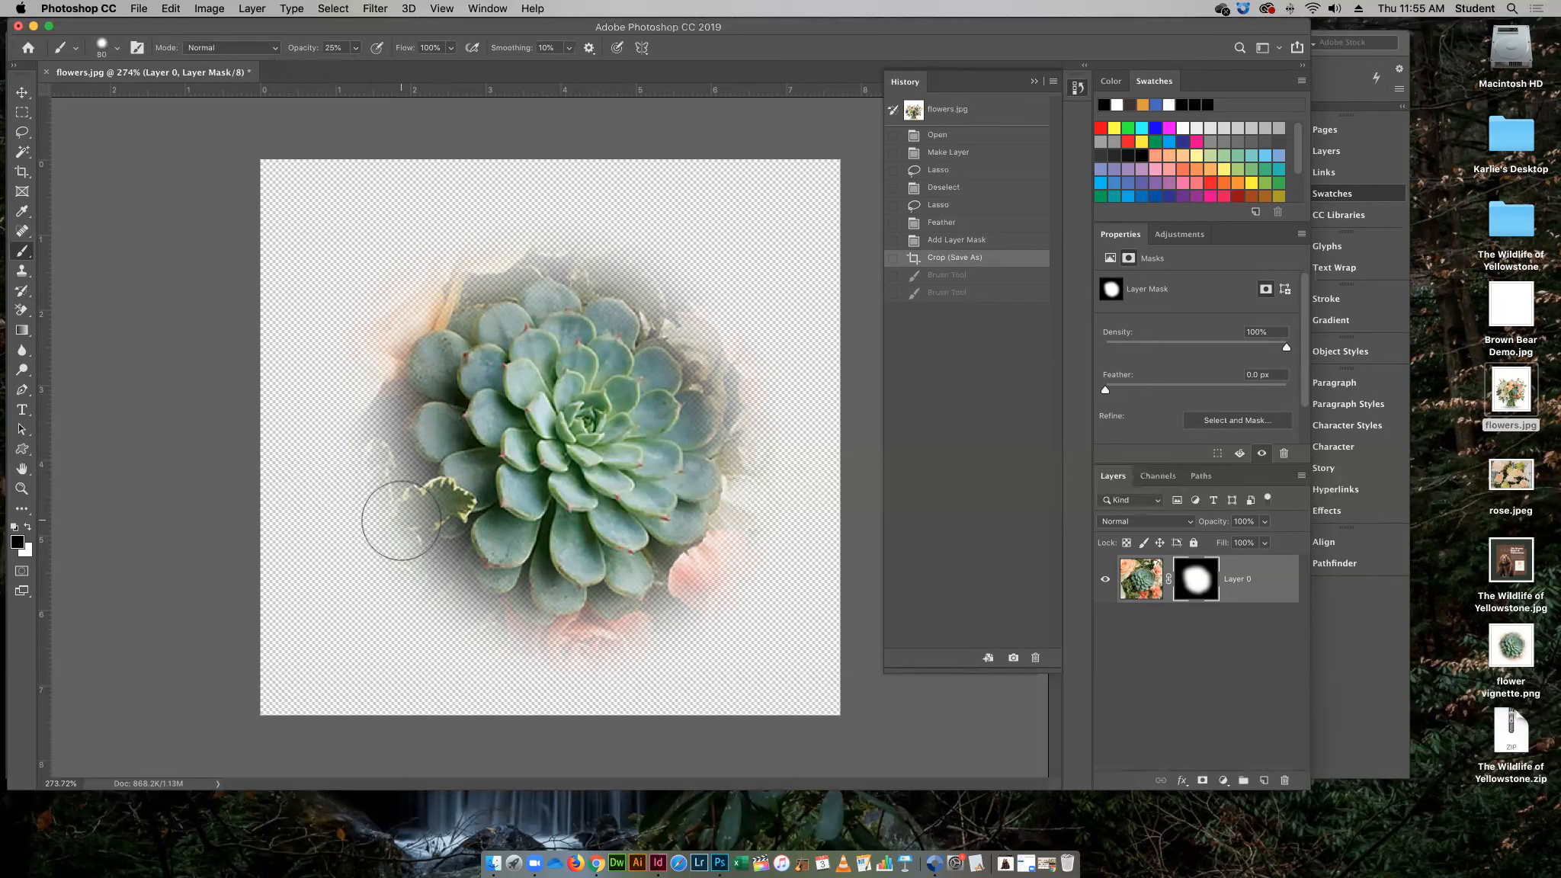
{"action": "left_click_drag", "start_coordinate": [380, 467], "coordinate": [380, 497]}
{"action": "mouse_move", "coordinate": [338, 433]}
{"action": "left_mouse_down"}
{"action": "mouse_move", "coordinate": [366, 516]}
{"action": "mouse_move", "coordinate": [361, 490]}
{"action": "mouse_move", "coordinate": [387, 520]}
{"action": "mouse_move", "coordinate": [431, 511]}
{"action": "left_mouse_up"}
{"action": "left_click_drag", "start_coordinate": [427, 518], "coordinate": [415, 556]}
{"action": "mouse_move", "coordinate": [412, 551]}
{"action": "left_mouse_down"}
{"action": "mouse_move", "coordinate": [379, 530]}
{"action": "mouse_move", "coordinate": [366, 457]}
{"action": "mouse_move", "coordinate": [341, 506]}
{"action": "mouse_move", "coordinate": [390, 491]}
{"action": "left_mouse_up"}
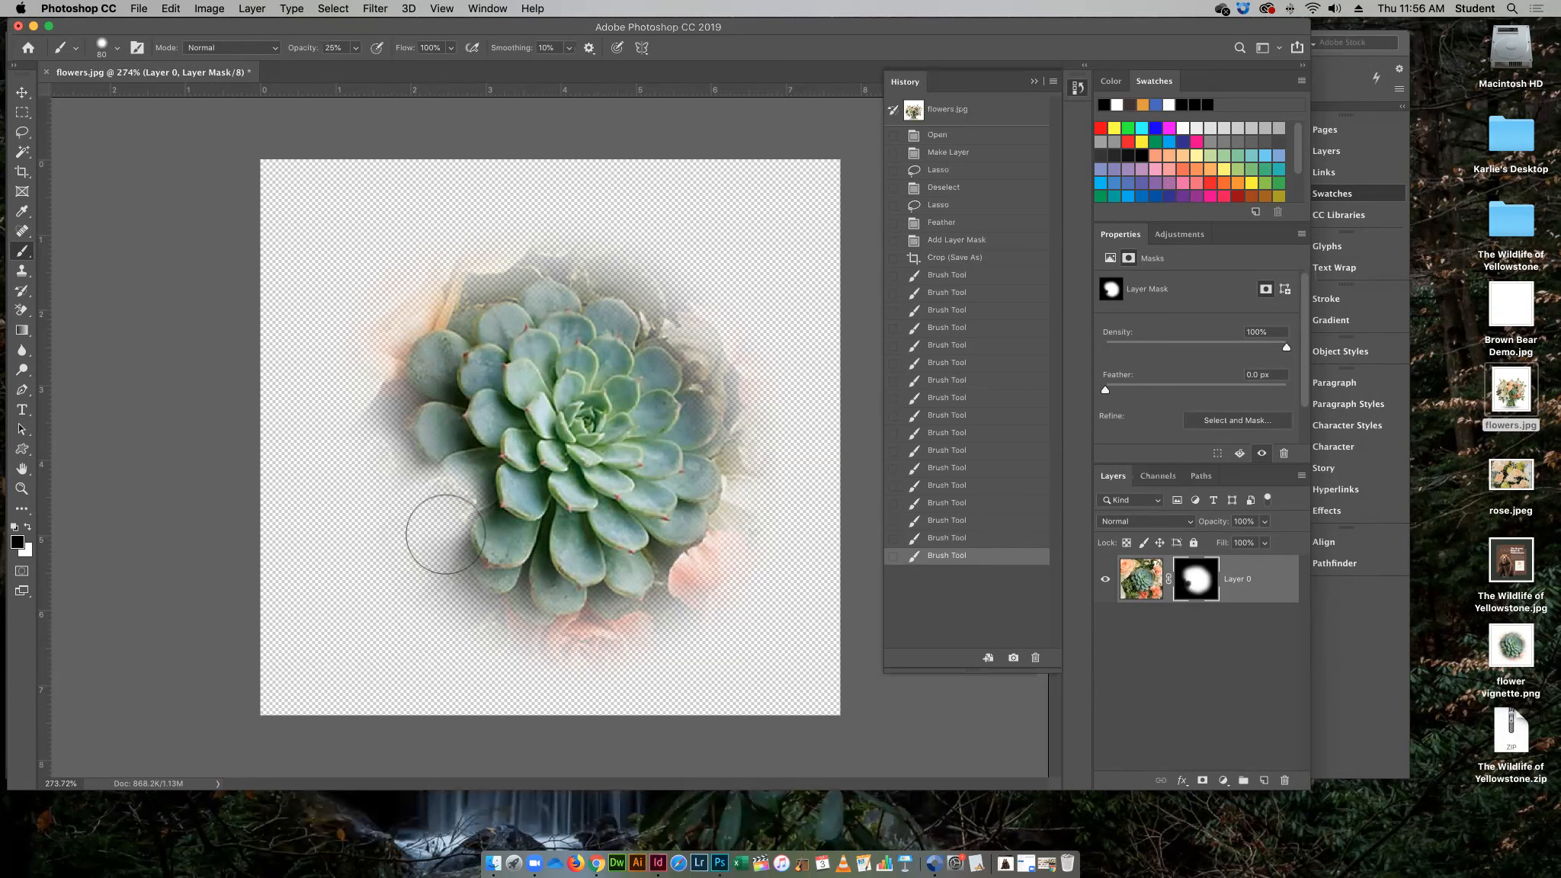
{"action": "mouse_move", "coordinate": [434, 507]}
{"action": "left_mouse_down"}
{"action": "mouse_move", "coordinate": [418, 495]}
{"action": "mouse_move", "coordinate": [397, 533]}
{"action": "left_mouse_up"}
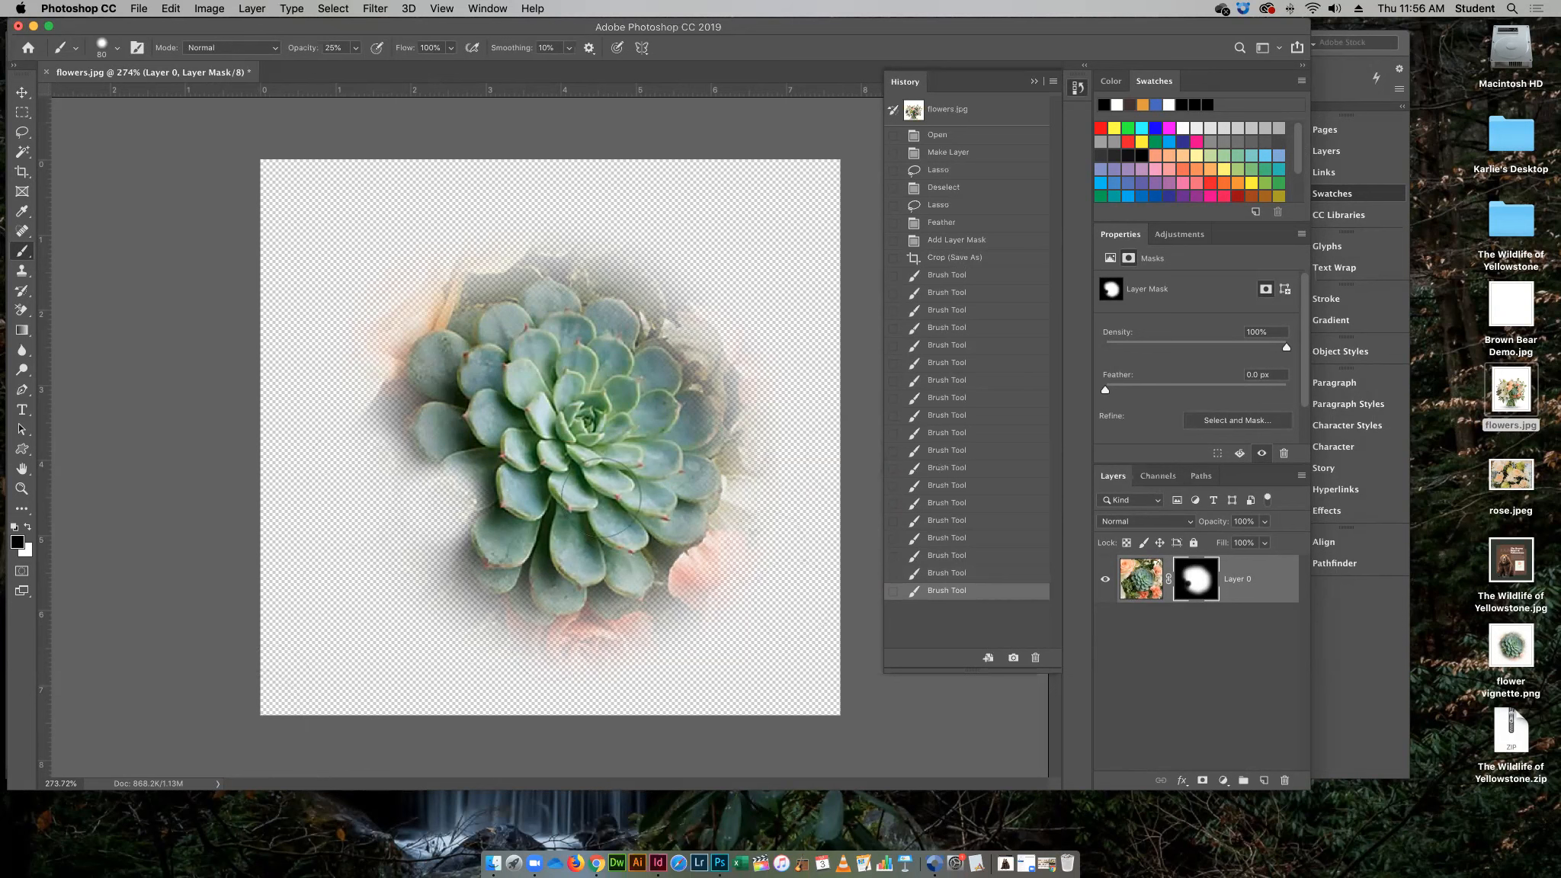
{"action": "left_click", "coordinate": [952, 275]}
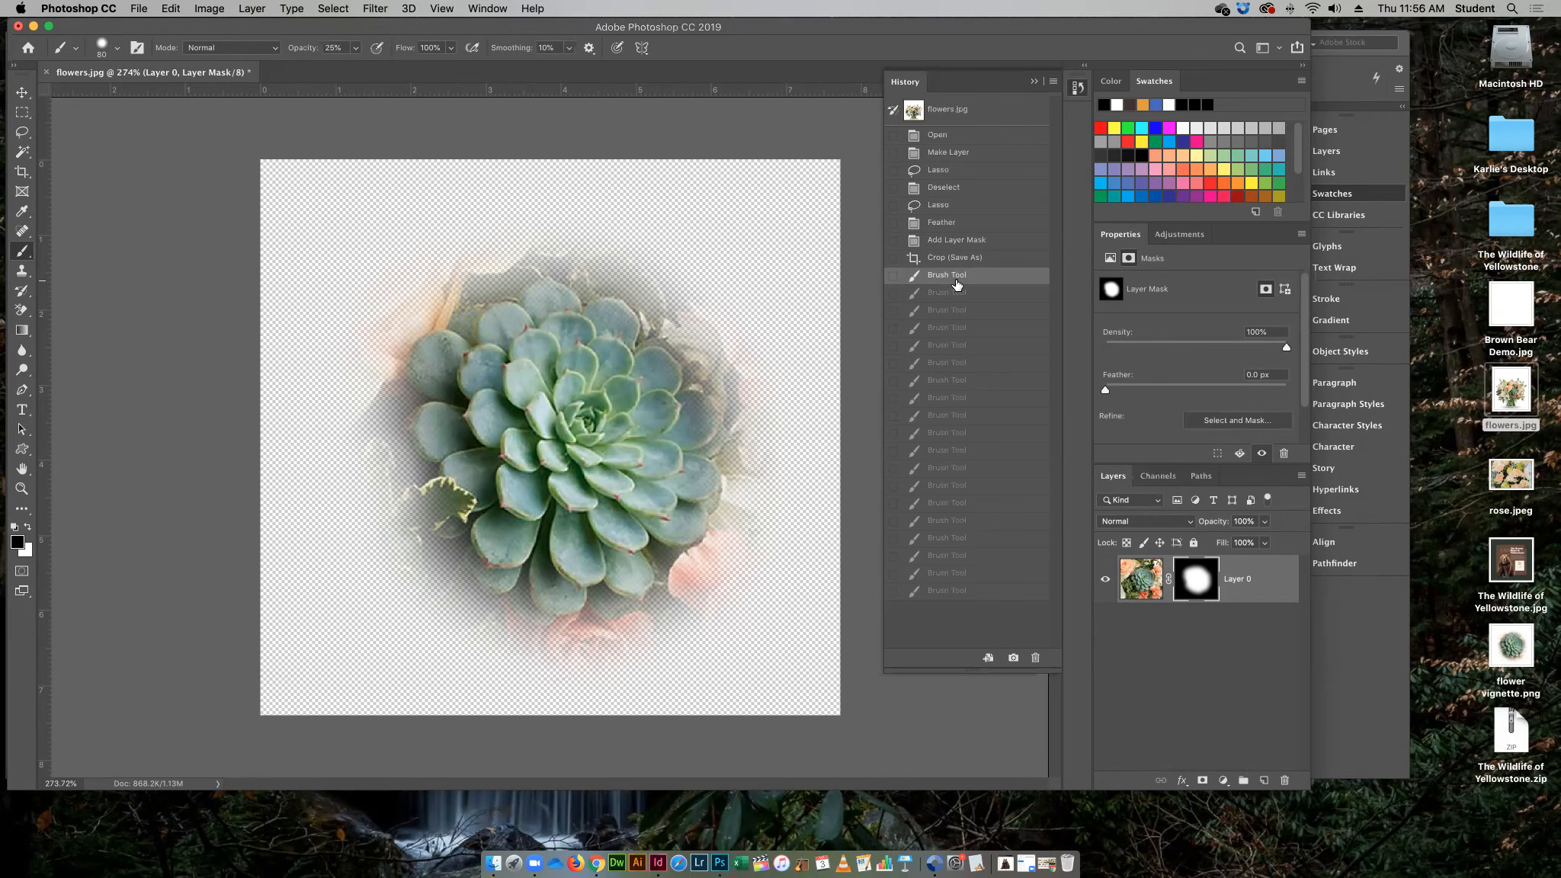
Switch to the Paragraph Styles.indd document in InDesign
{"action": "left_click", "coordinate": [1337, 722]}
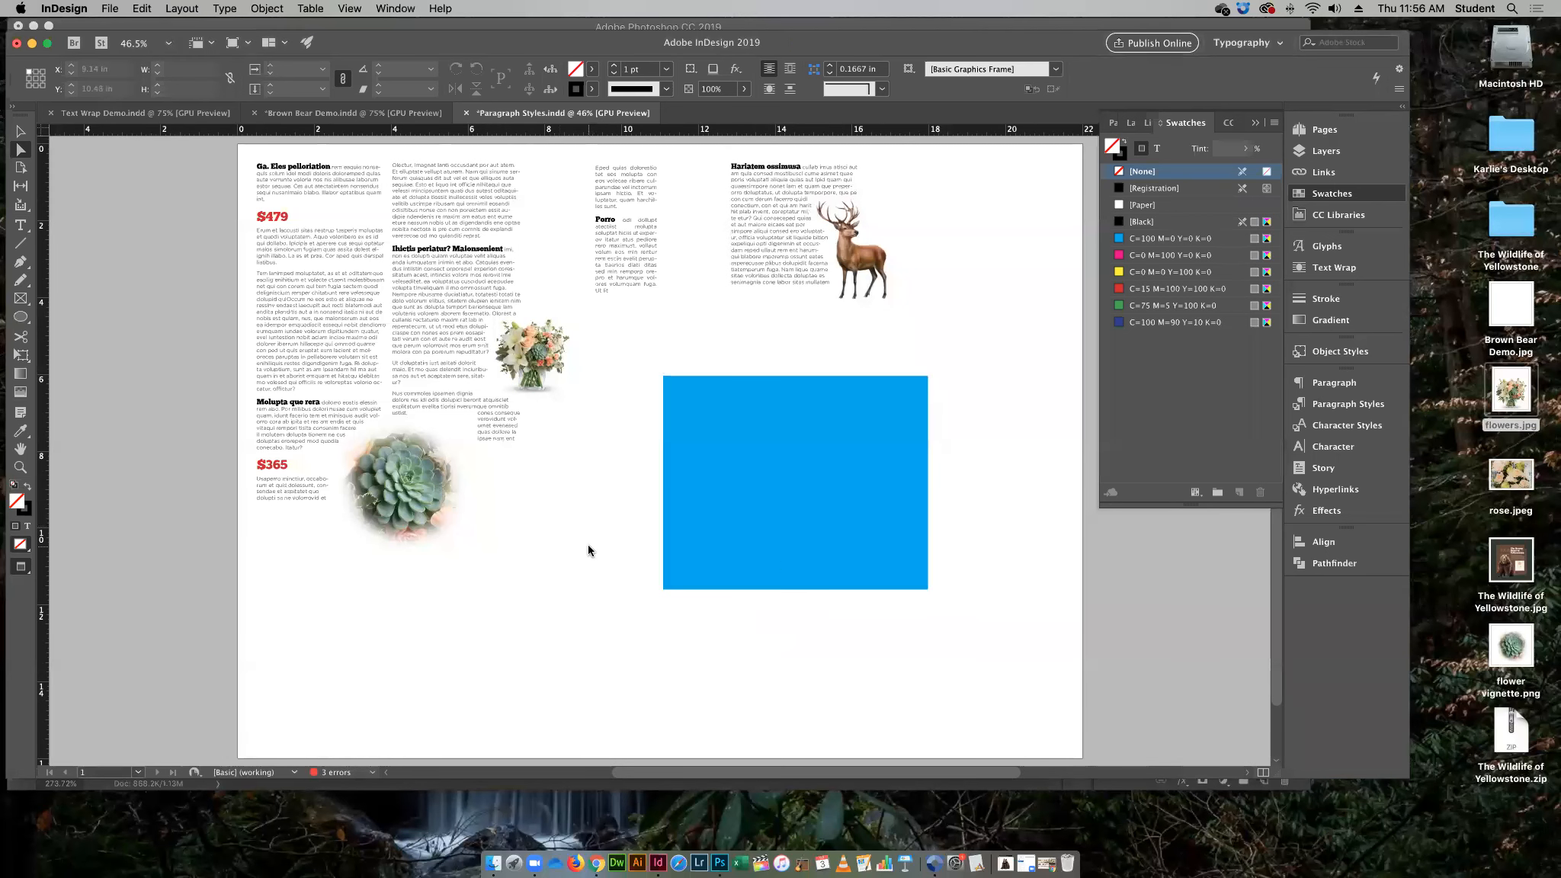